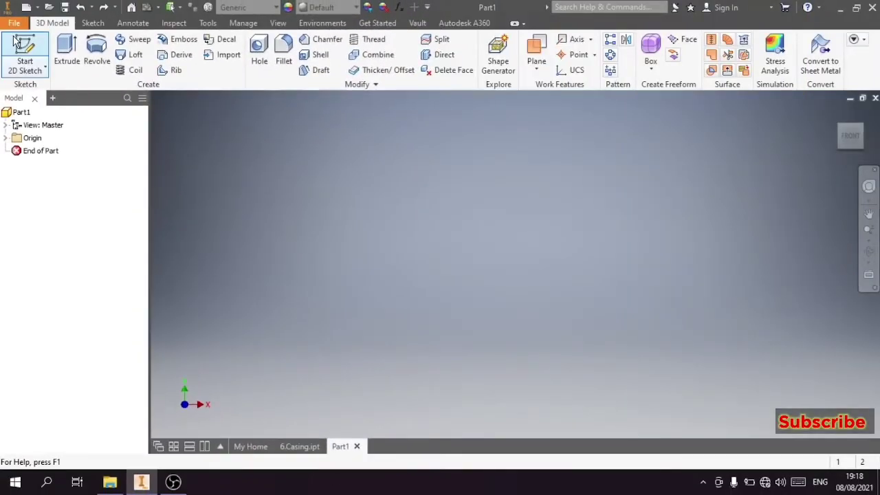
# - On the XY plane, sketch a centre-point rectangle at the origin, 2500 wide by 1220 high
pyautogui.click(16, 43)
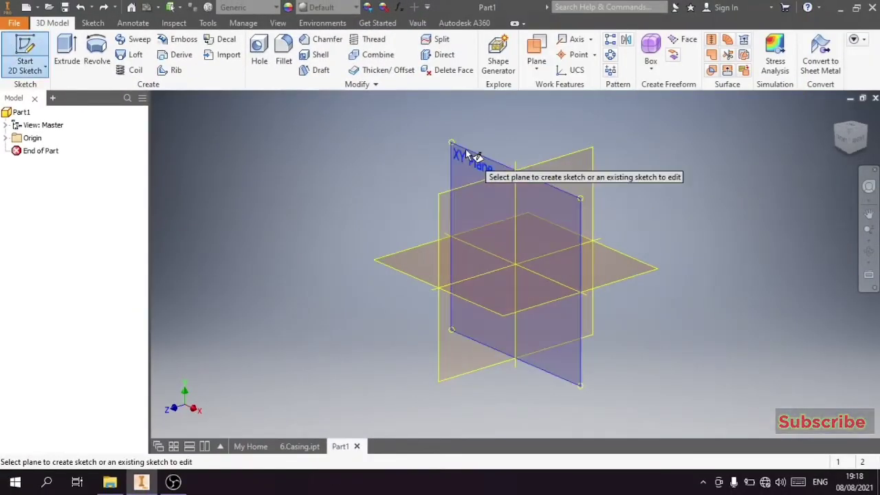
pyautogui.click(466, 153)
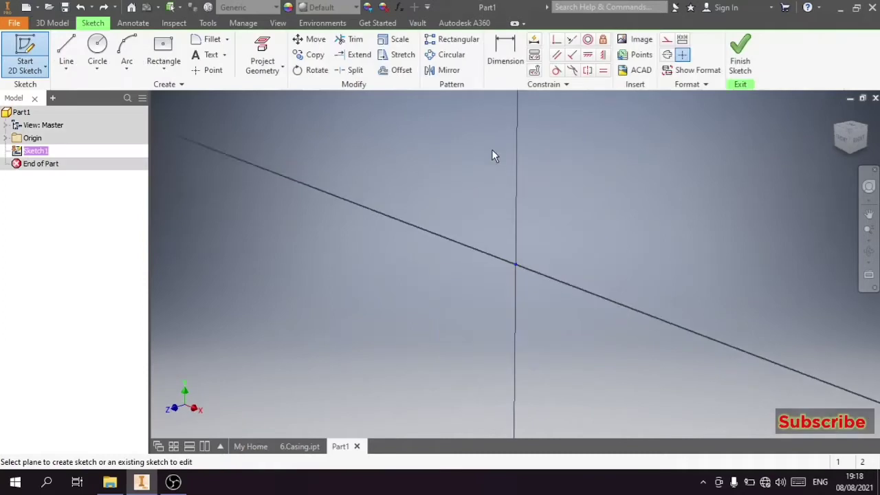
pyautogui.click(173, 67)
pyautogui.click(192, 144)
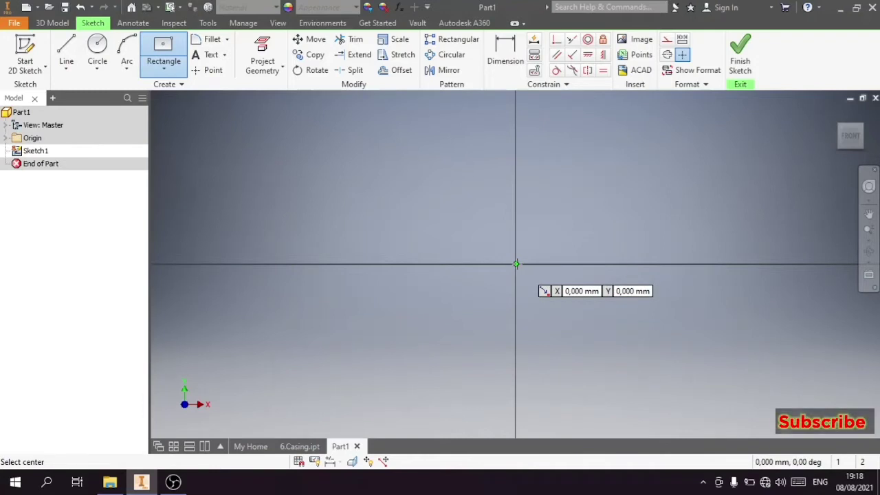
pyautogui.click(516, 264)
pyautogui.write('2500')
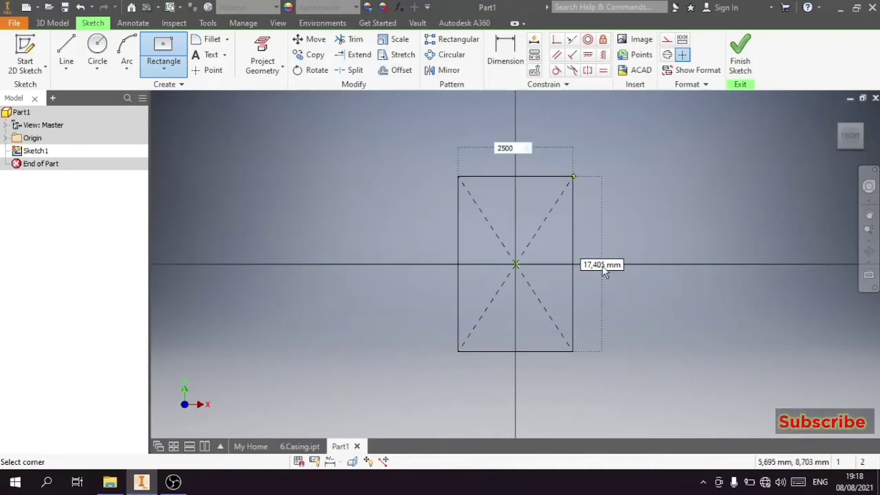
pyautogui.press('Tab')
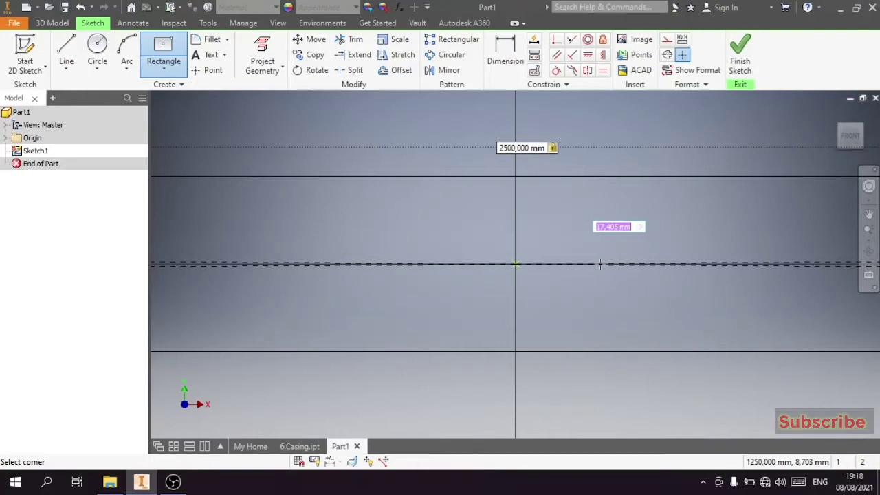
pyautogui.write('1220')
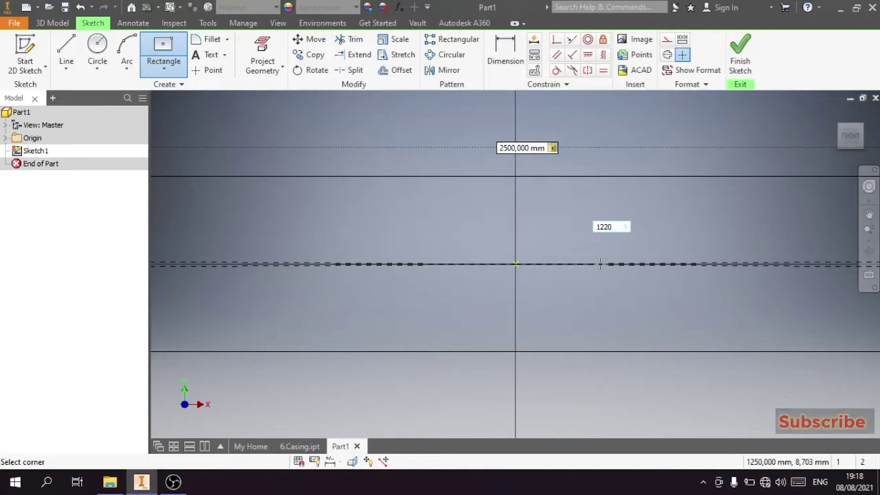
pyautogui.press('Return')
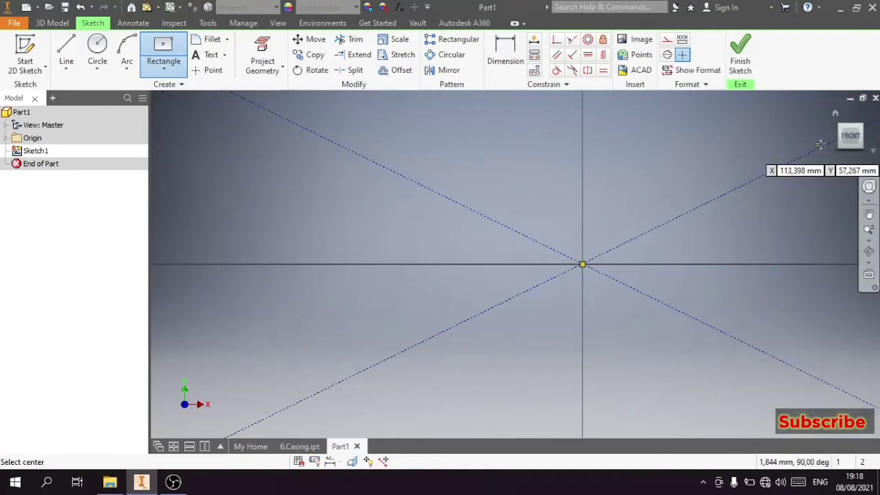
pyautogui.press('Escape')
# - Fit the rectangle in view and move the 2500 and 1220 dimensions outside its edges
pyautogui.click(839, 143)
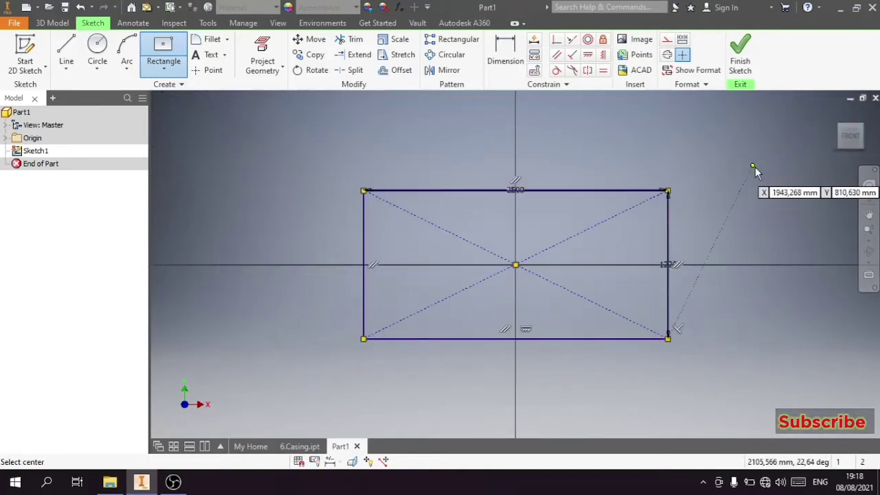
pyautogui.rightClick(783, 168)
pyautogui.click(689, 165)
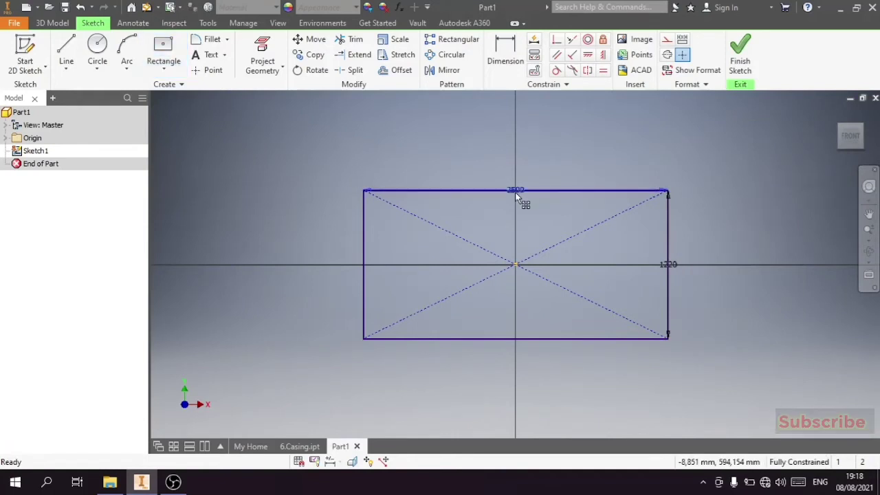
pyautogui.moveTo(514, 192); pyautogui.dragTo(515, 172)
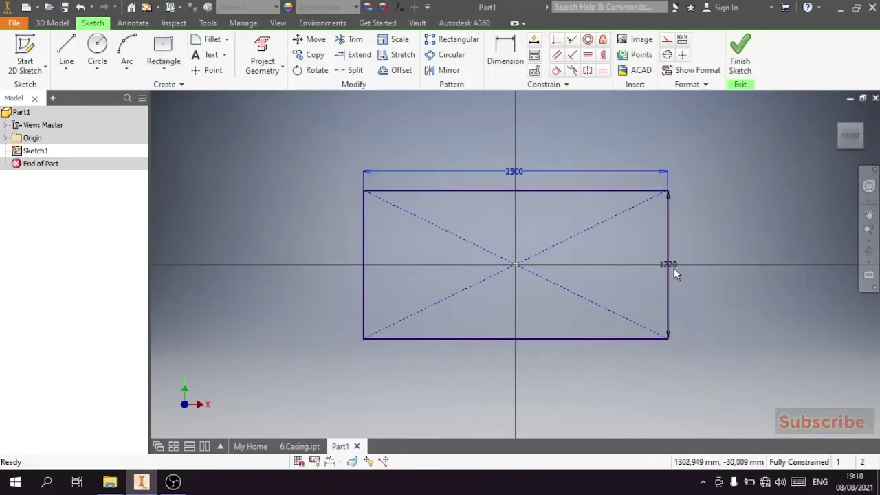
pyautogui.moveTo(671, 265); pyautogui.dragTo(690, 265)
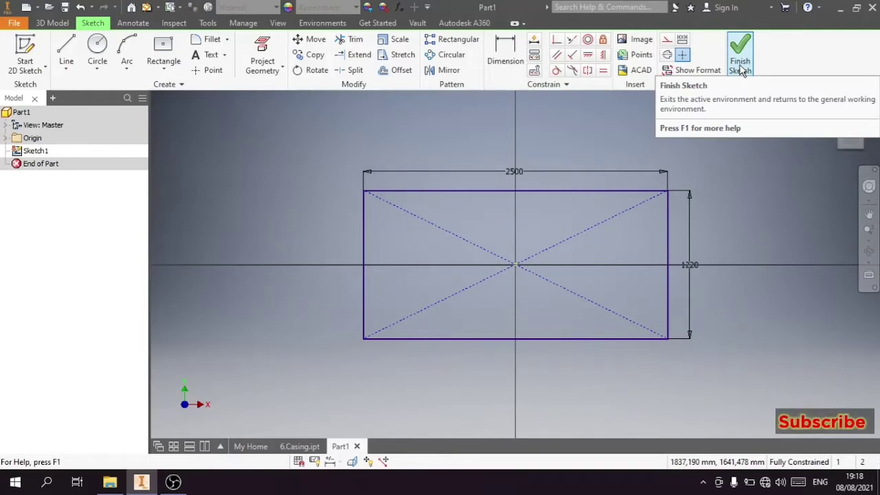
# - Finish Sketch1 and extrude the 2500 × 1220 rectangle 600 mm as Extrusion1
pyautogui.click(739, 64)
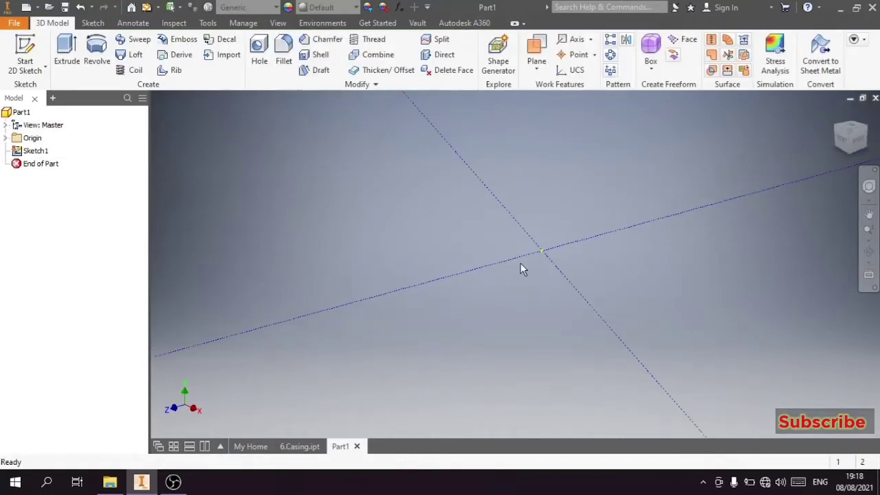
pyautogui.click(66, 53)
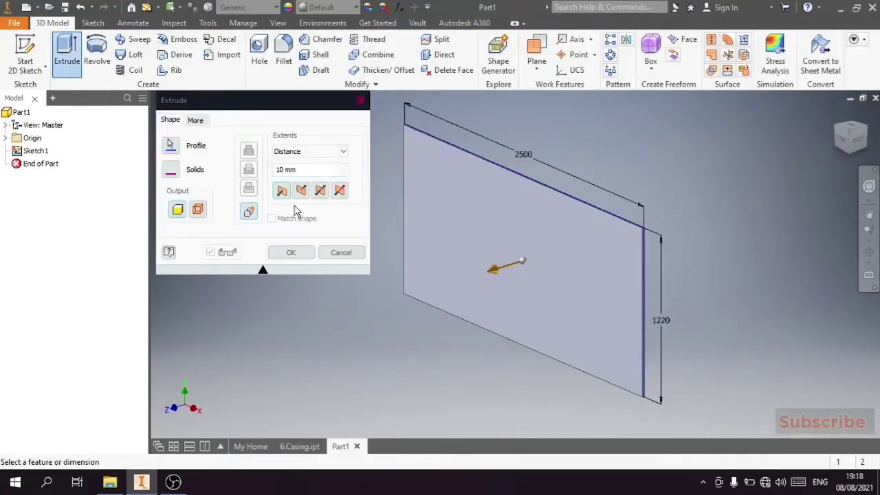
pyautogui.click(316, 172)
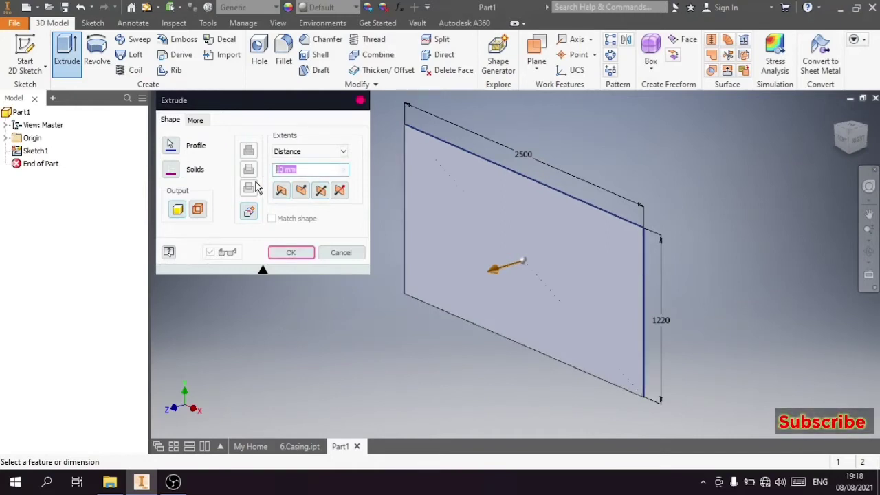
pyautogui.write('600')
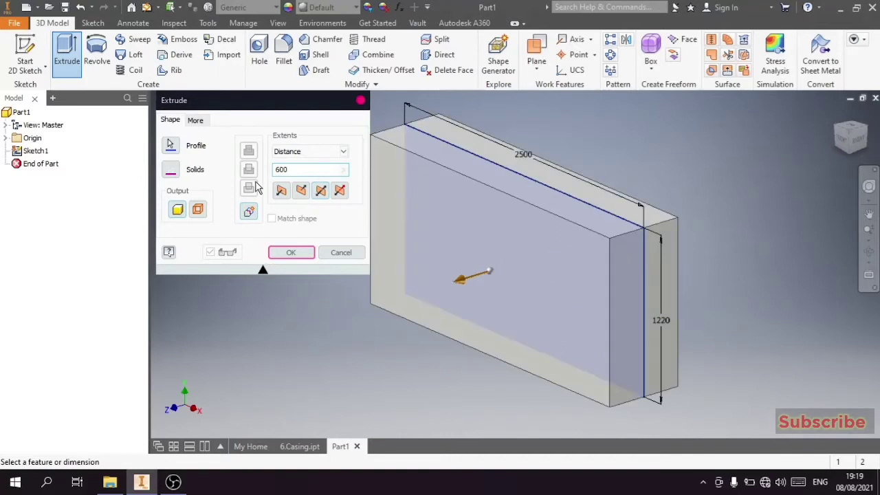
pyautogui.click(291, 255)
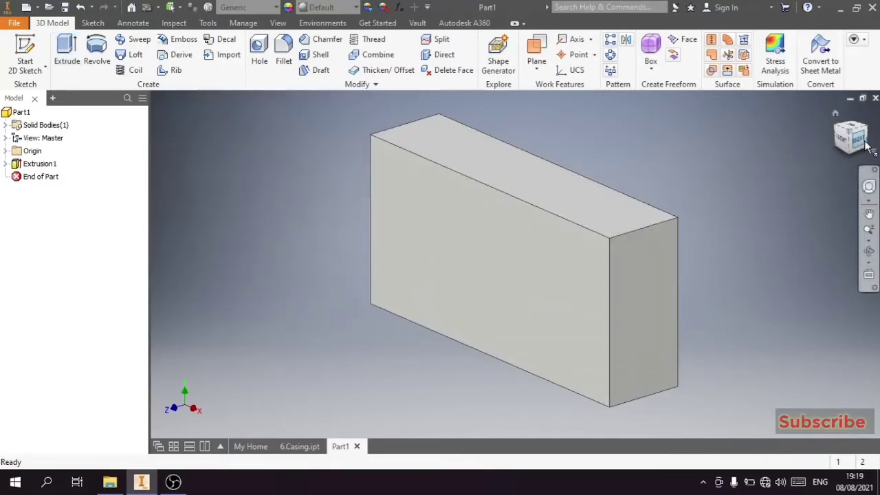
pyautogui.click(322, 40)
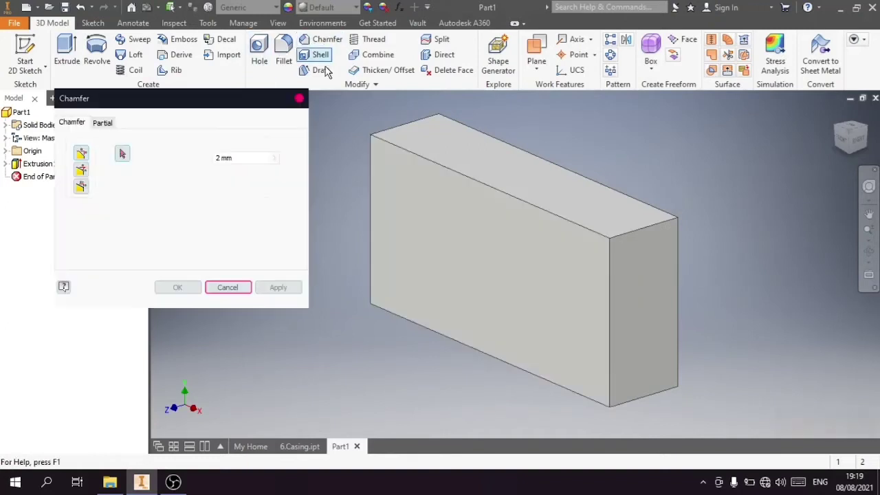
pyautogui.click(82, 170)
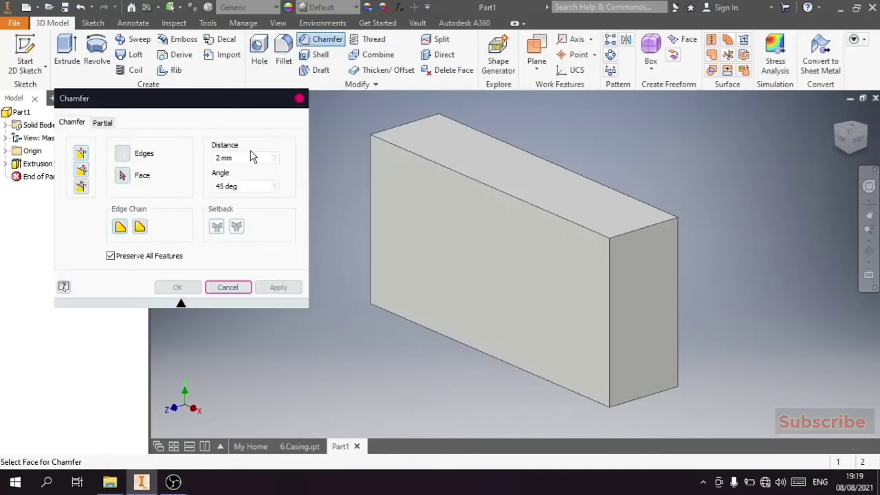
pyautogui.click(632, 400)
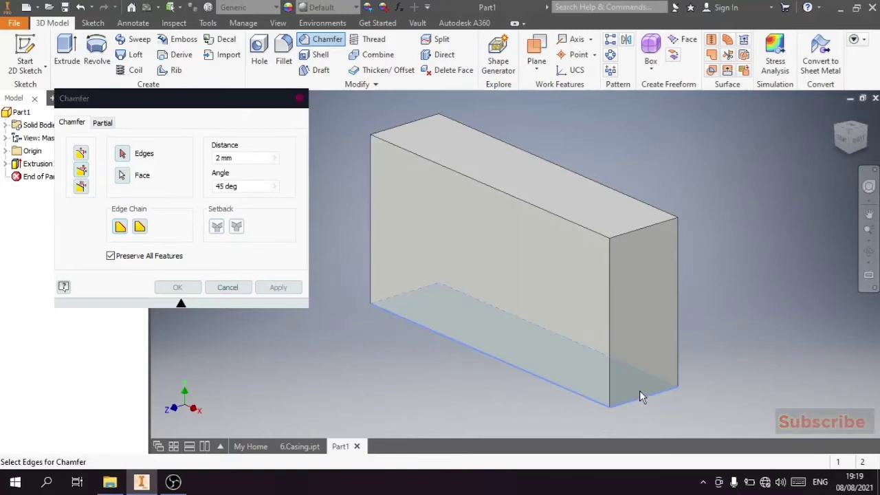
pyautogui.click(639, 396)
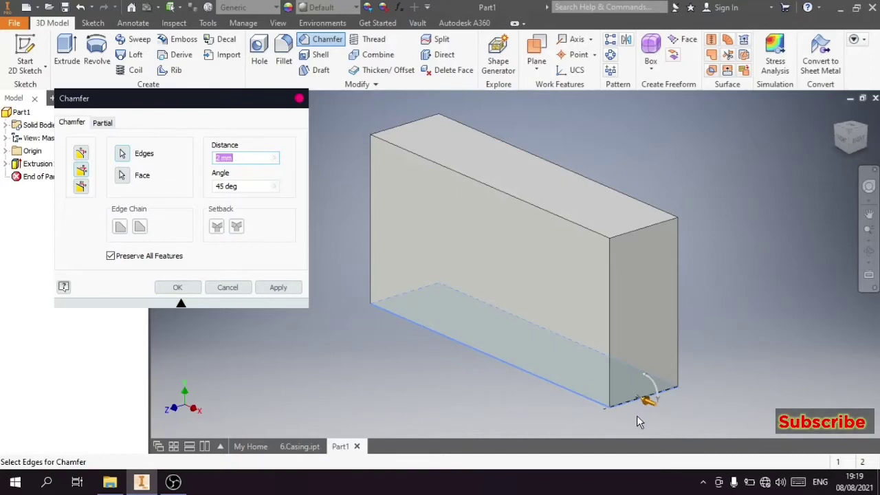
pyautogui.scroll(-3, 639, 402)
pyautogui.scroll(2, 643, 391)
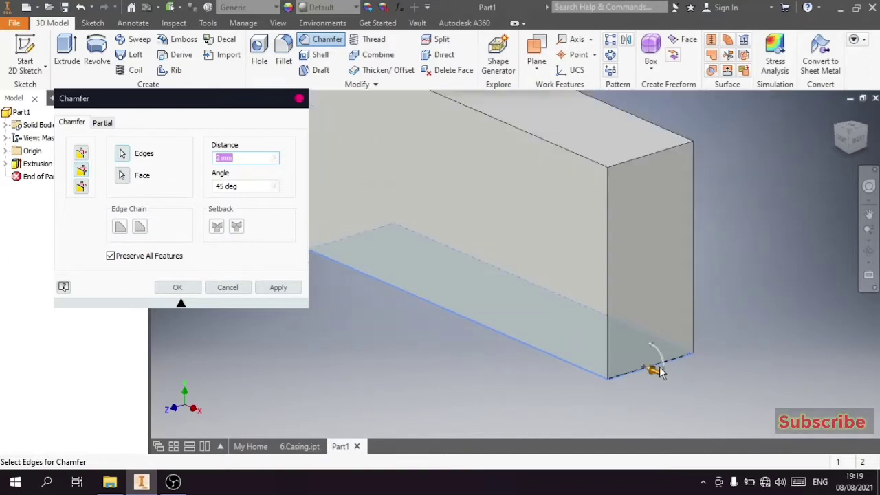
pyautogui.moveTo(659, 371)
pyautogui.mouseDown()
pyautogui.moveTo(649, 393)
pyautogui.moveTo(639, 351)
pyautogui.mouseUp()
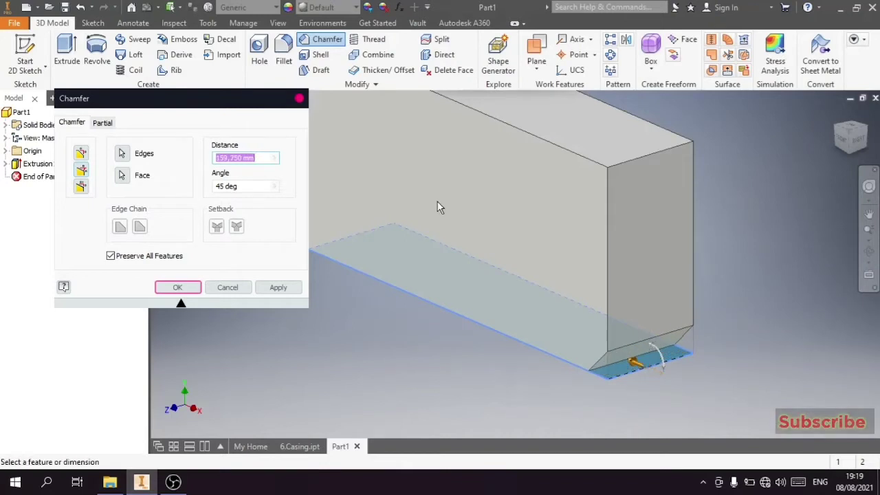
pyautogui.click(299, 98)
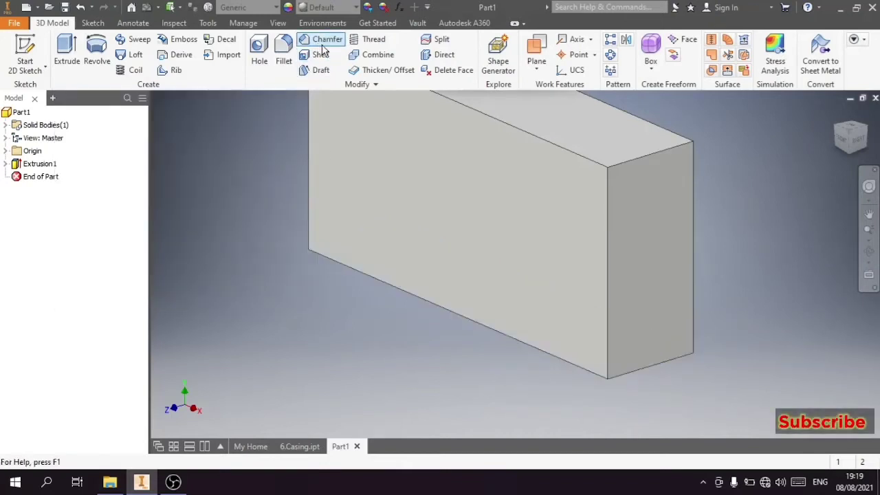
# - Chamfer the first end face's bottom edge with distance 800 and angle 5°
pyautogui.click(323, 41)
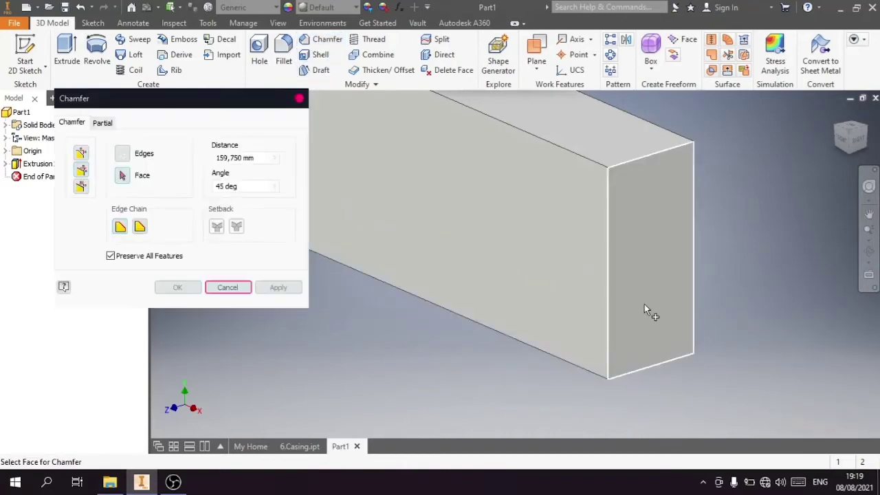
pyautogui.click(656, 373)
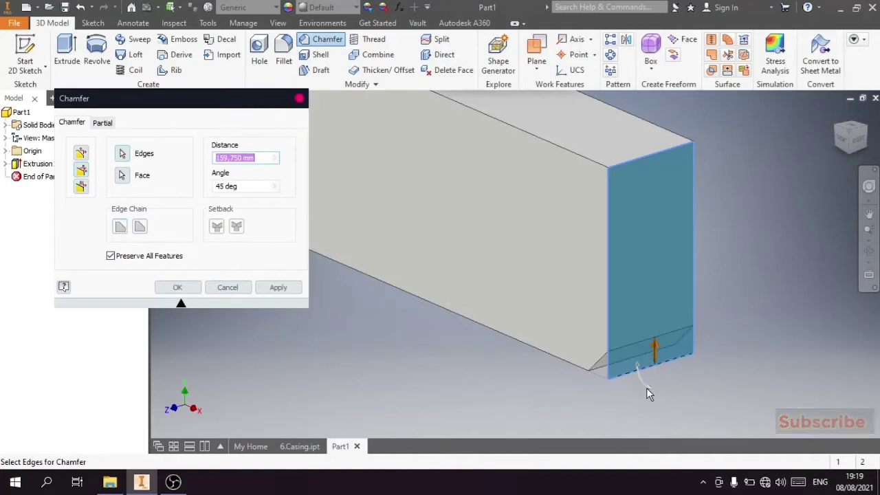
pyautogui.moveTo(649, 387); pyautogui.dragTo(660, 377)
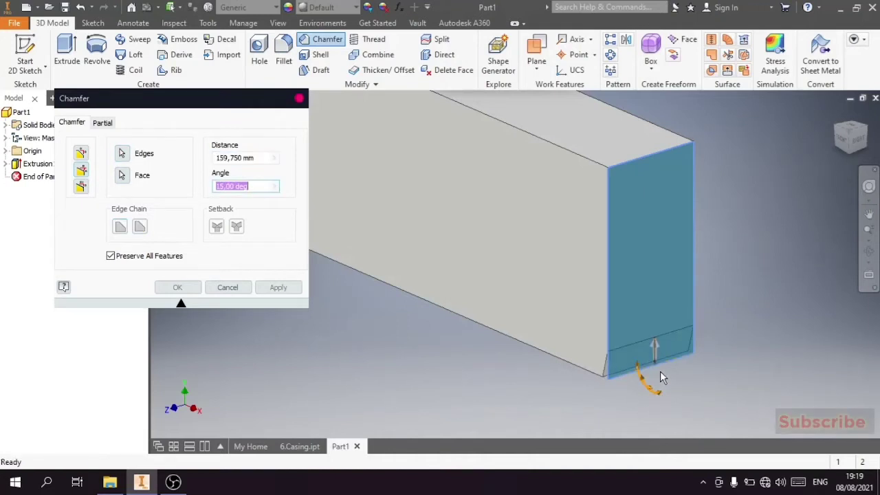
pyautogui.click(244, 158)
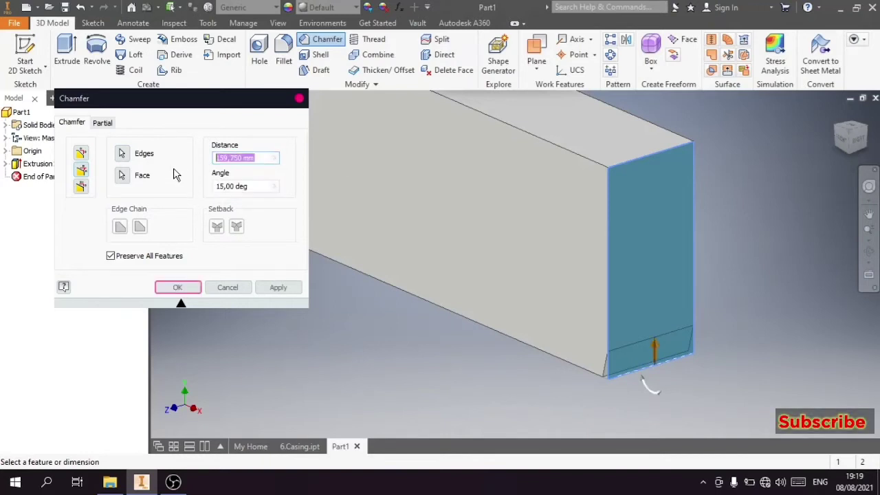
pyautogui.write('800')
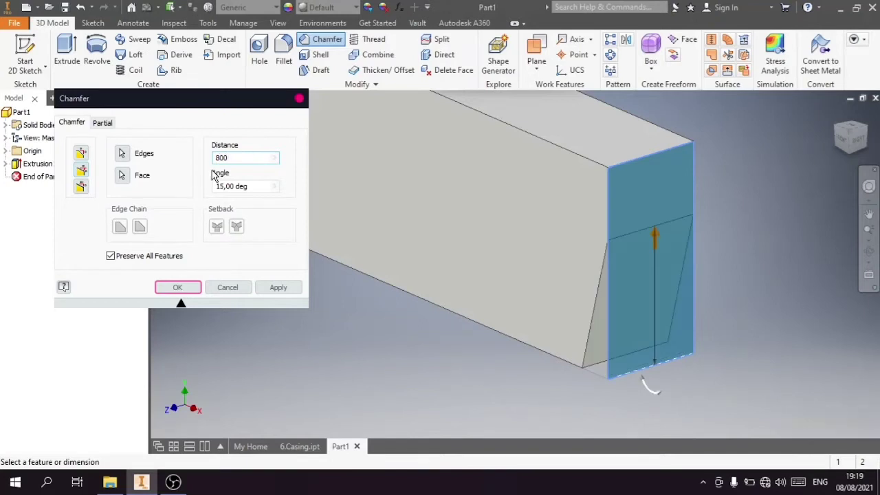
pyautogui.click(255, 186)
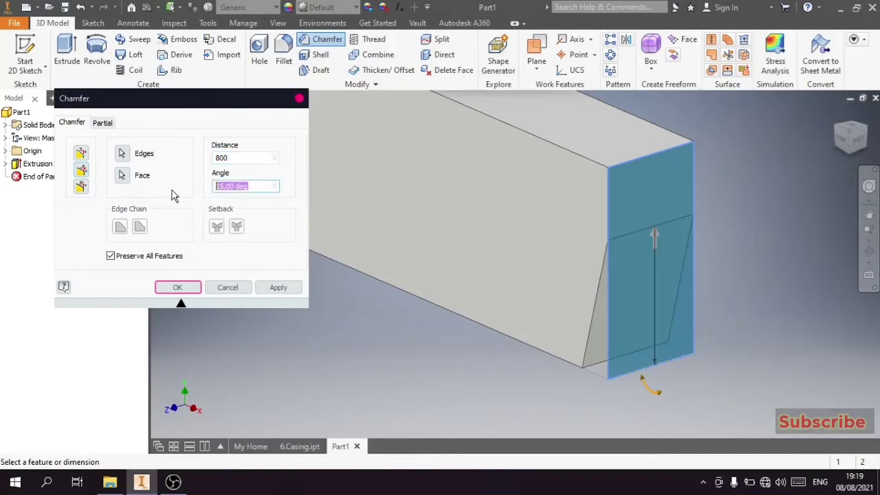
pyautogui.write('5')
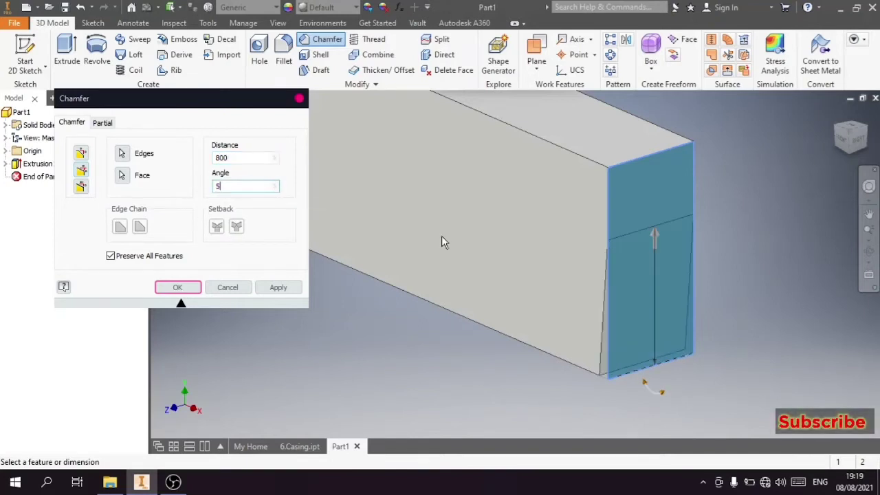
pyautogui.scroll(-2, 562, 276)
pyautogui.scroll(3, 443, 250)
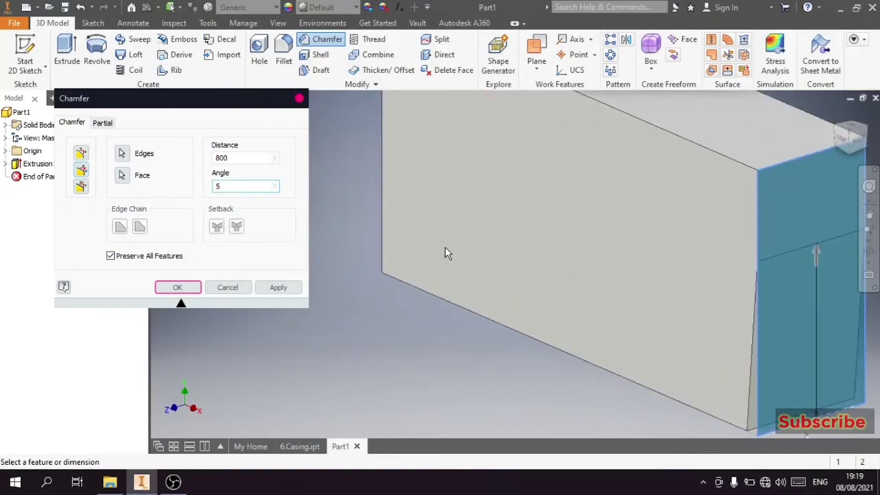
pyautogui.scroll(-2, 450, 254)
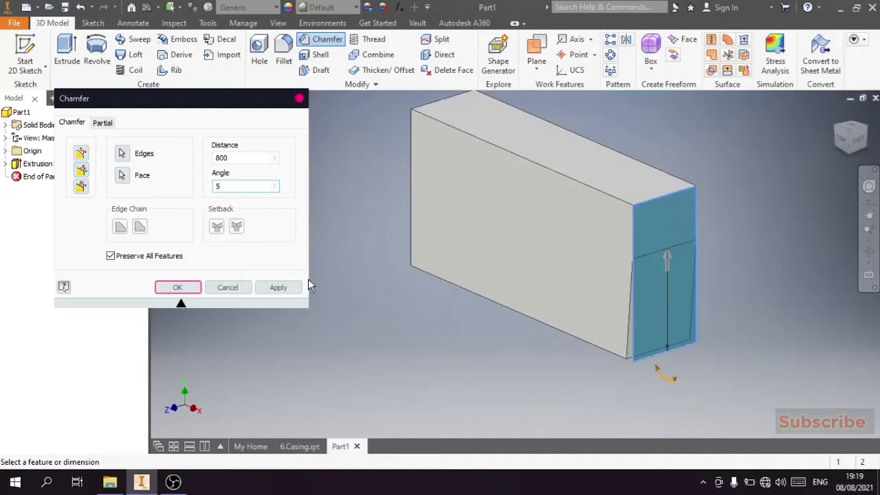
pyautogui.click(286, 287)
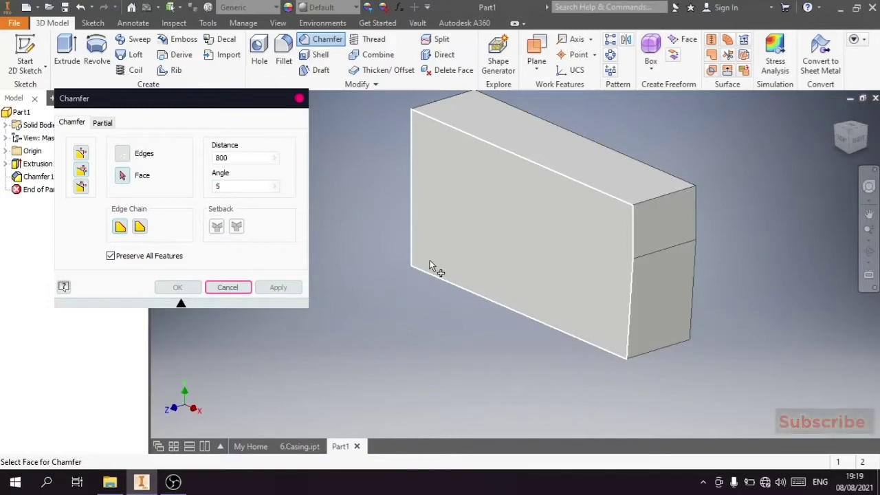
# - Apply the same 800 mm, 5° chamfer to the opposite end face's bottom edge
pyautogui.click(837, 129)
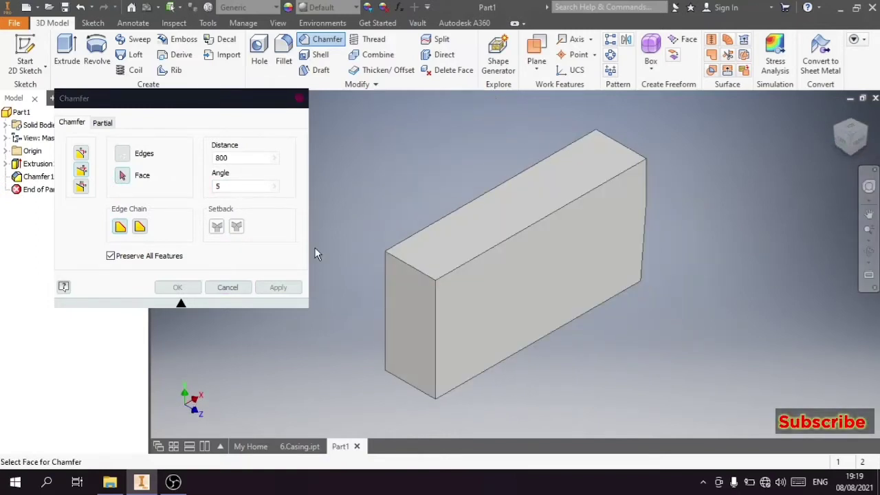
pyautogui.click(414, 363)
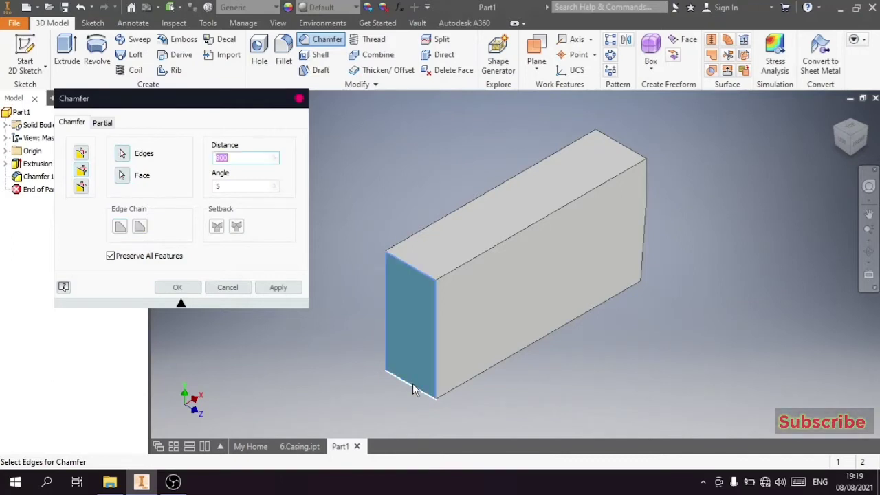
pyautogui.click(414, 387)
pyautogui.click(278, 287)
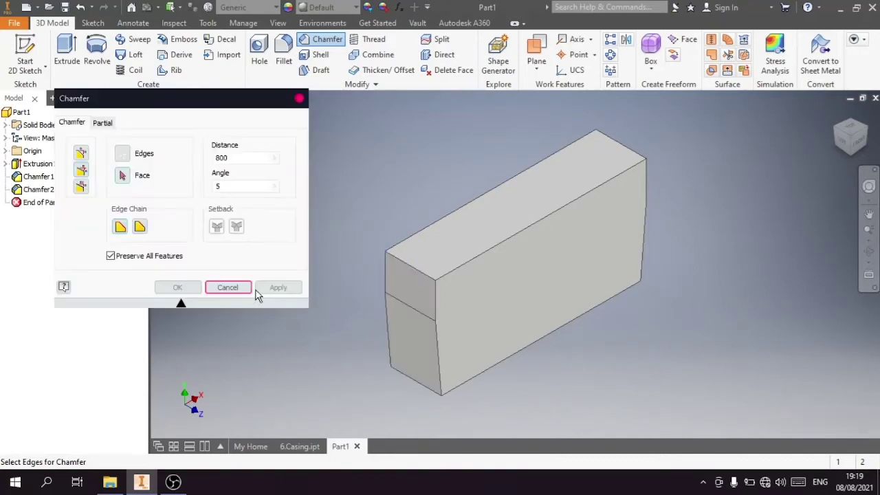
pyautogui.click(227, 287)
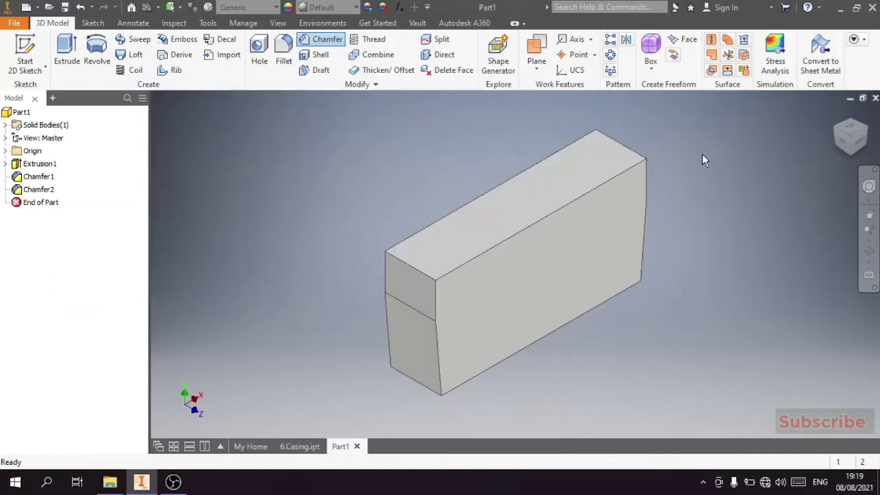
pyautogui.click(868, 135)
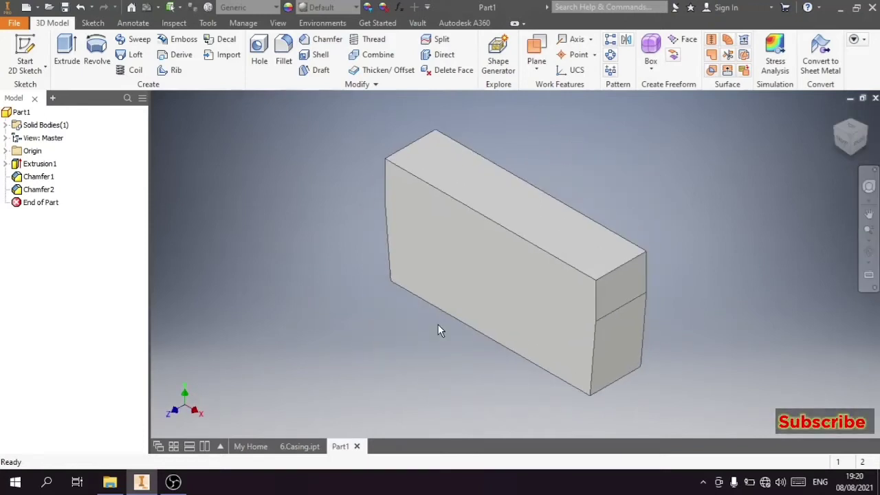
# - Set up a radius 50 fillet and select the first four vertical edges of the box
pyautogui.click(283, 60)
pyautogui.moveTo(289, 133); pyautogui.dragTo(237, 112)
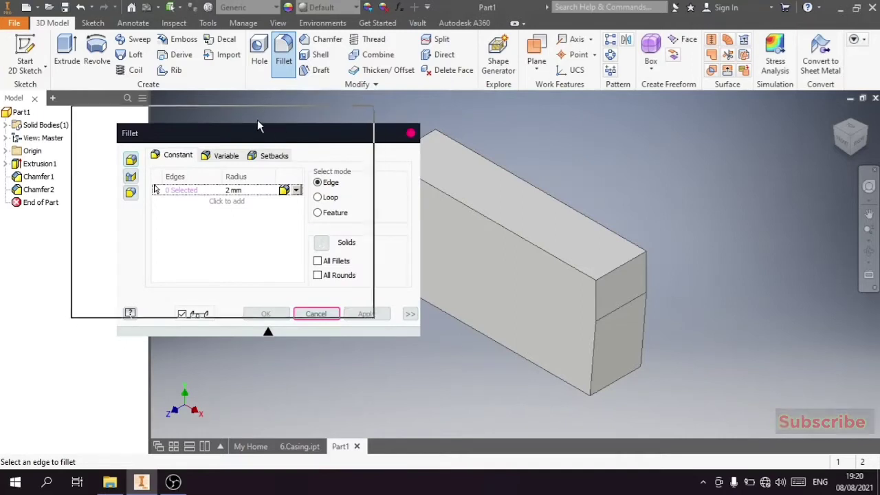
pyautogui.click(182, 169)
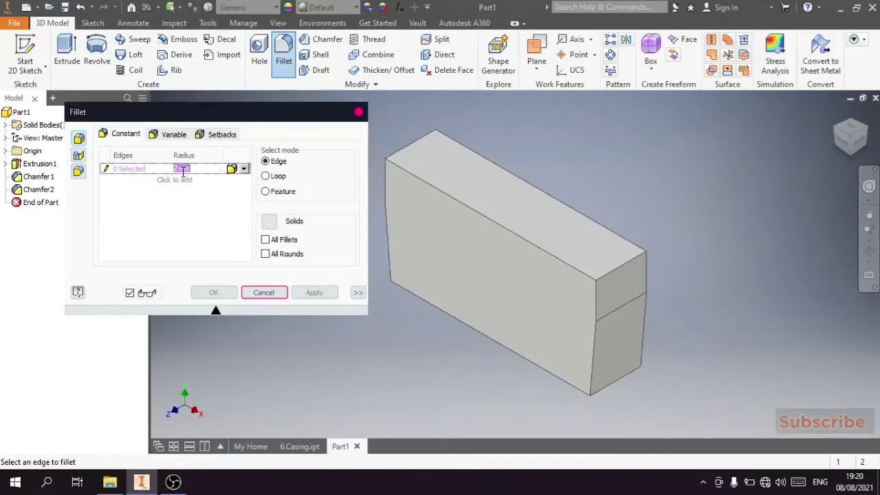
pyautogui.write('50')
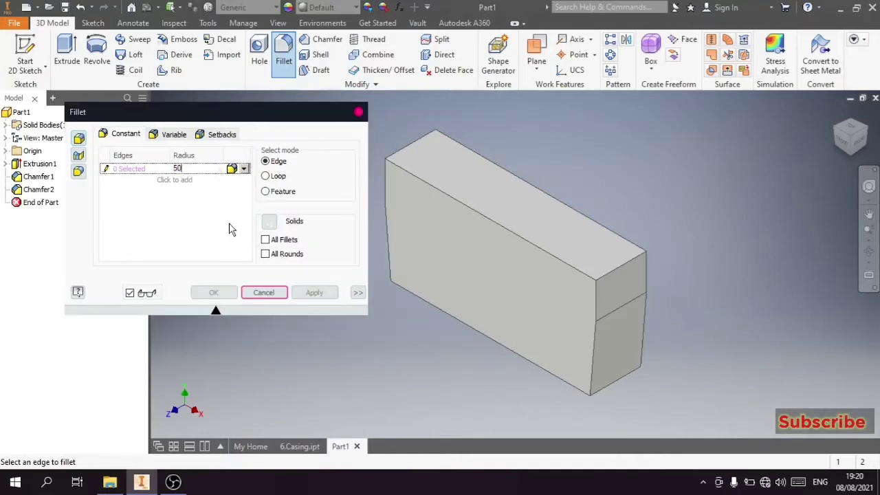
pyautogui.click(388, 201)
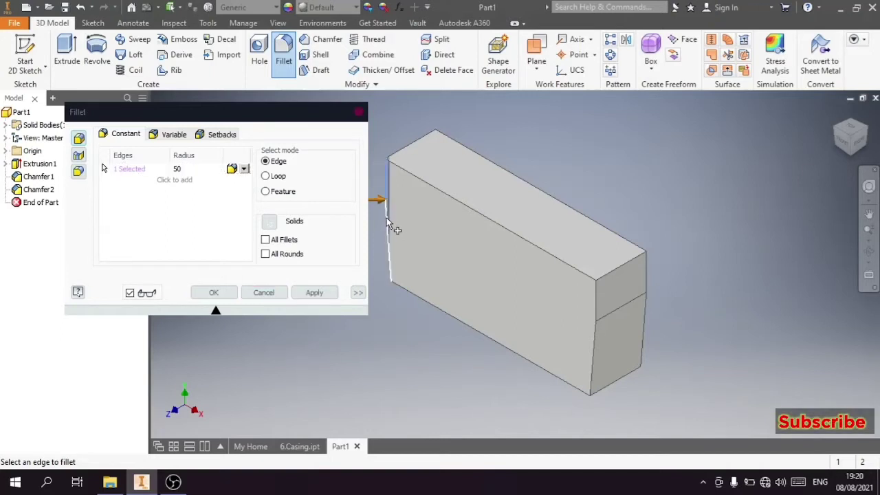
pyautogui.click(393, 254)
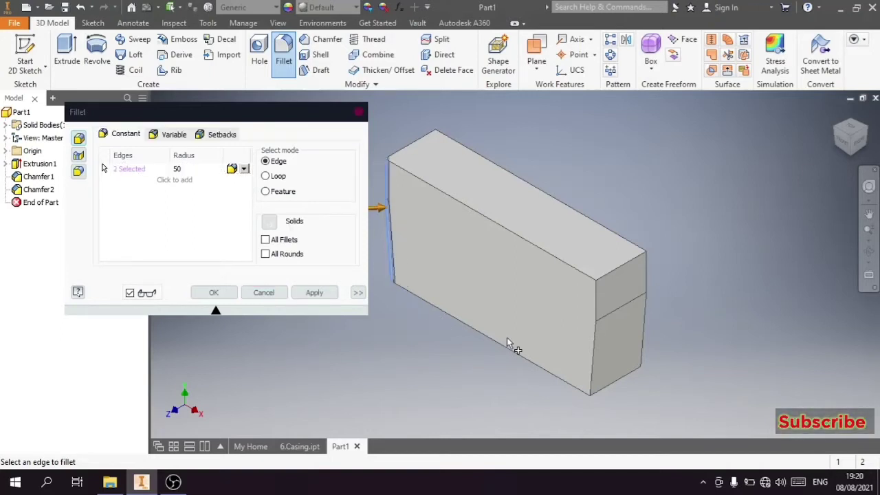
pyautogui.click(594, 349)
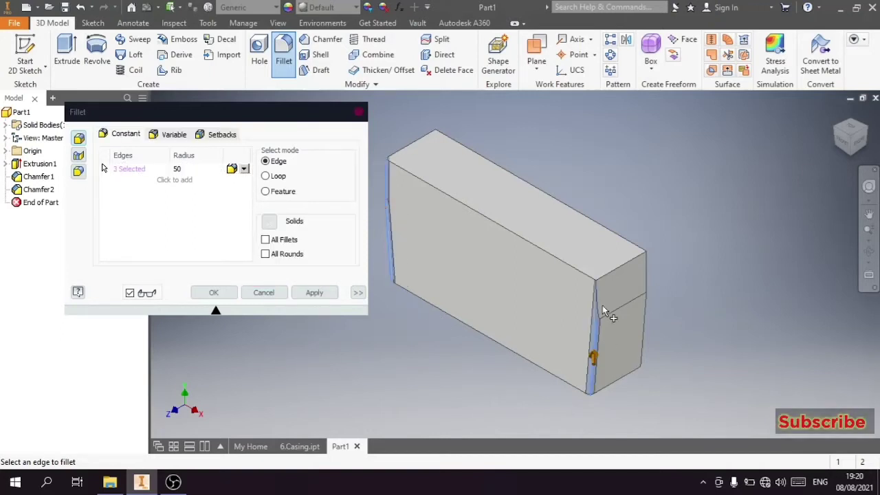
pyautogui.click(646, 282)
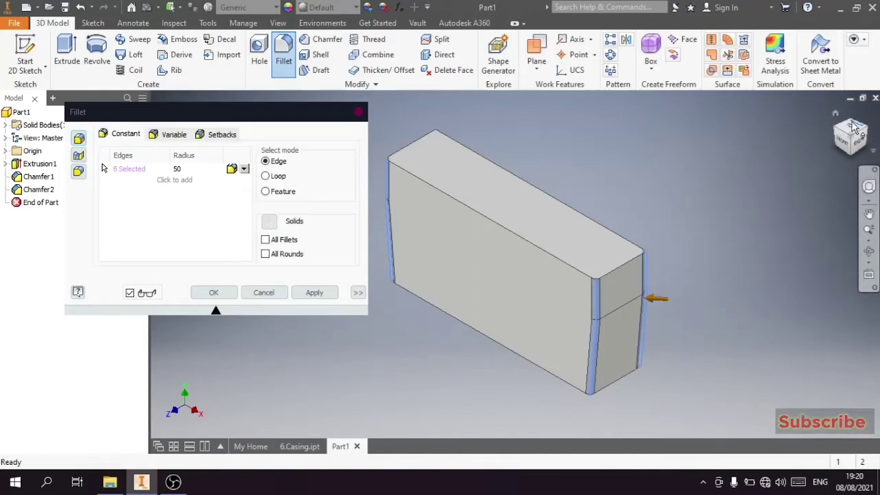
# - Add the remaining vertical edges and apply the 50 mm fillets as Fillet1
pyautogui.moveTo(838, 141); pyautogui.dragTo(816, 168)
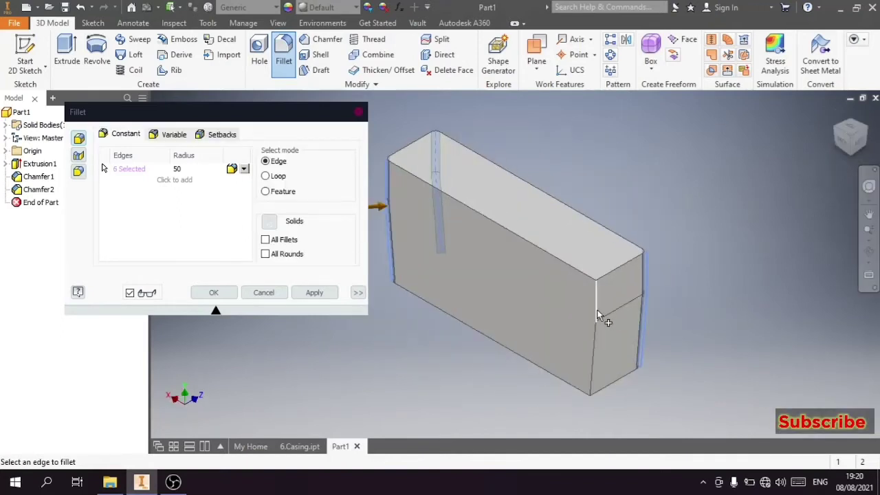
pyautogui.click(593, 340)
pyautogui.click(594, 355)
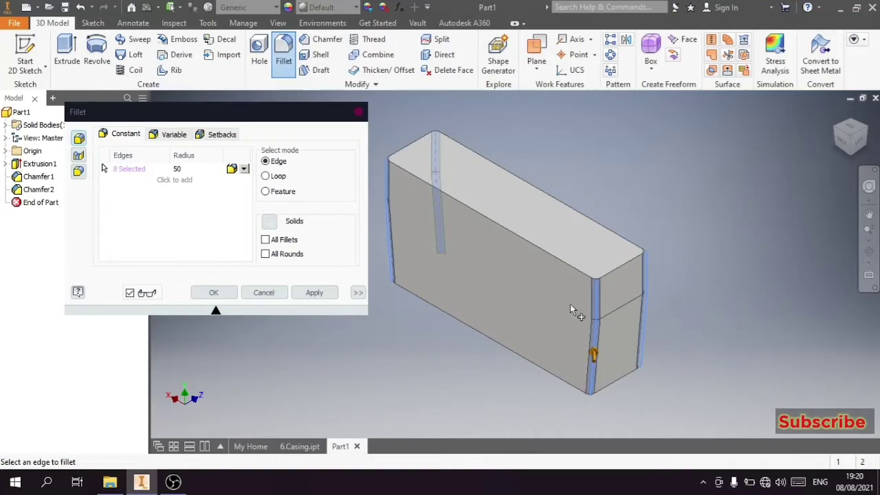
pyautogui.click(314, 293)
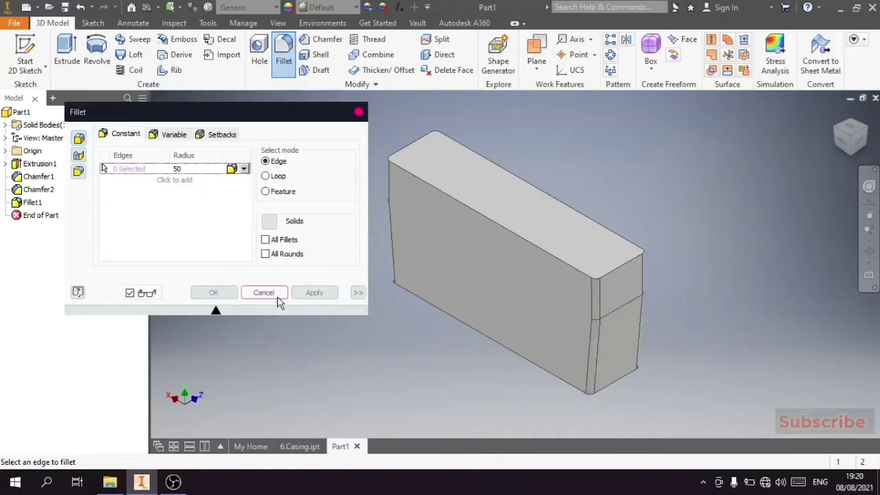
pyautogui.click(260, 293)
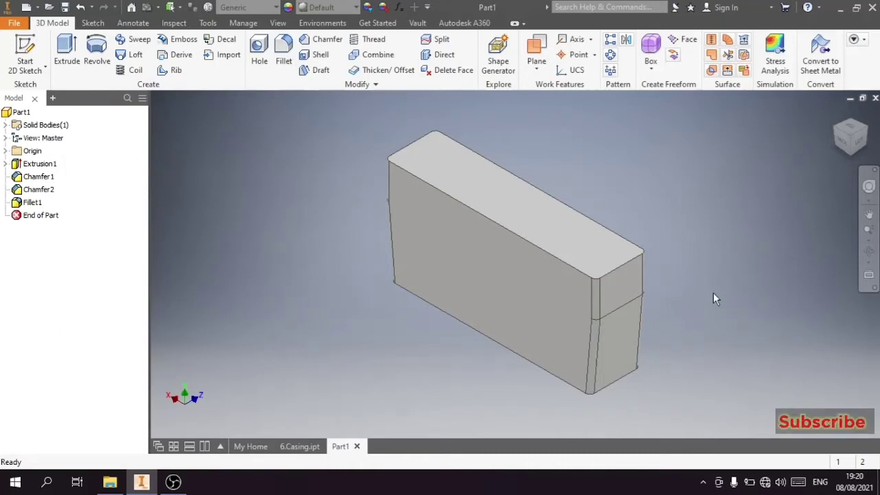
pyautogui.moveTo(851, 135)
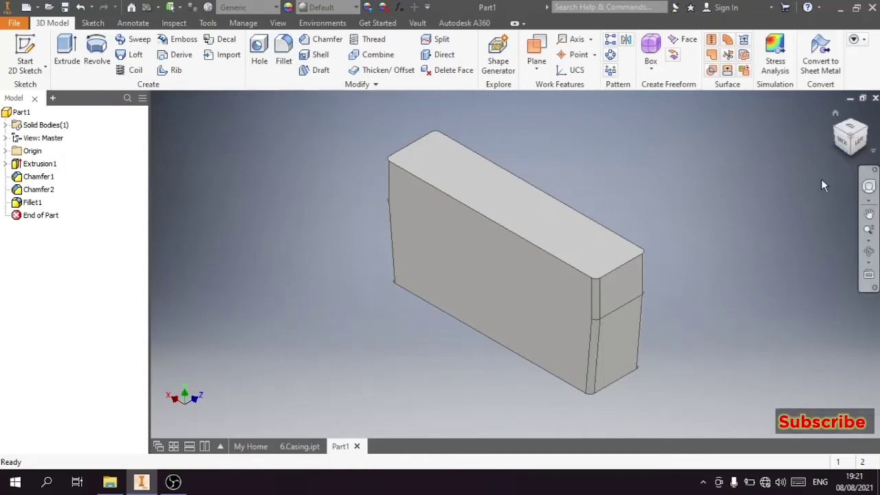
pyautogui.click(868, 132)
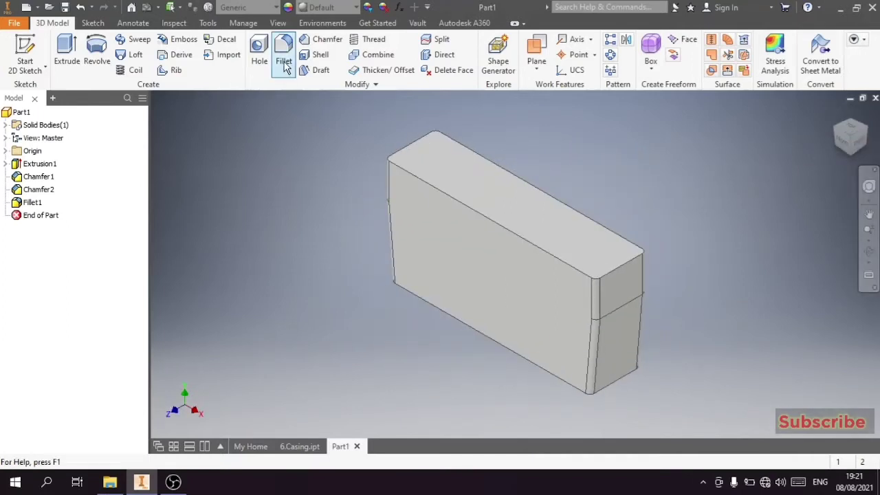
# - Shell the block with 15 mm walls, leaving the top and bottom faces open
pyautogui.click(320, 54)
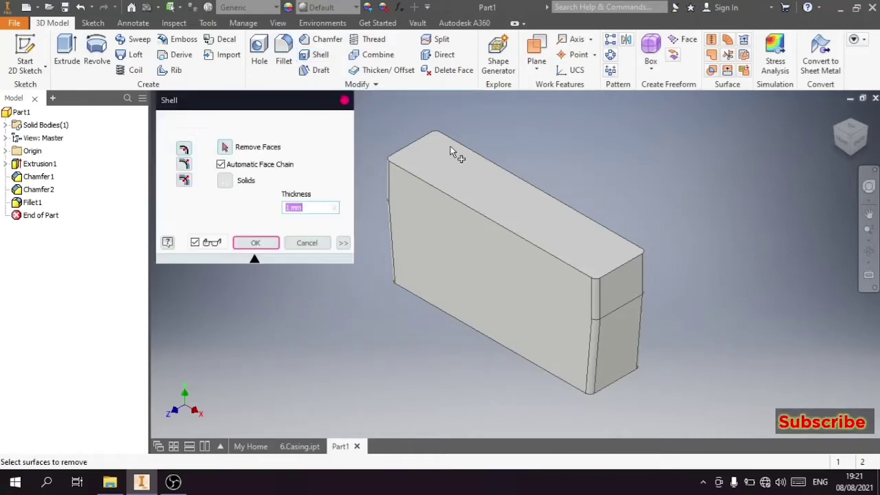
pyautogui.click(527, 221)
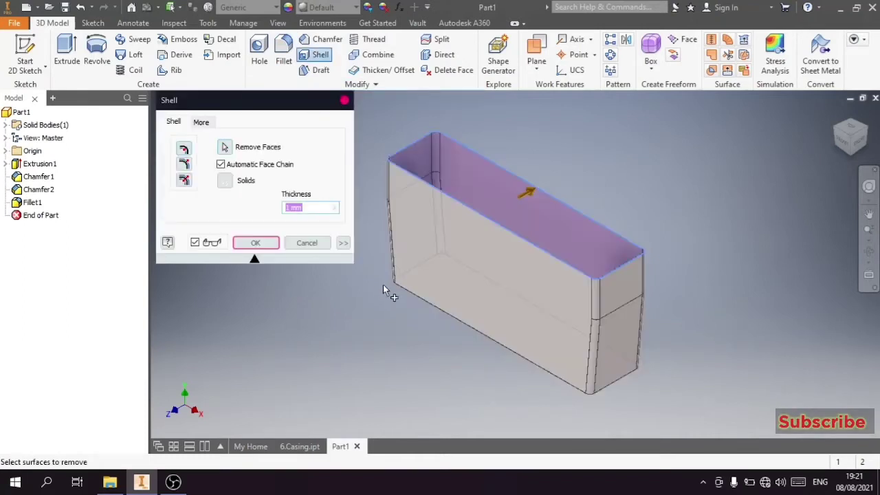
pyautogui.write('15')
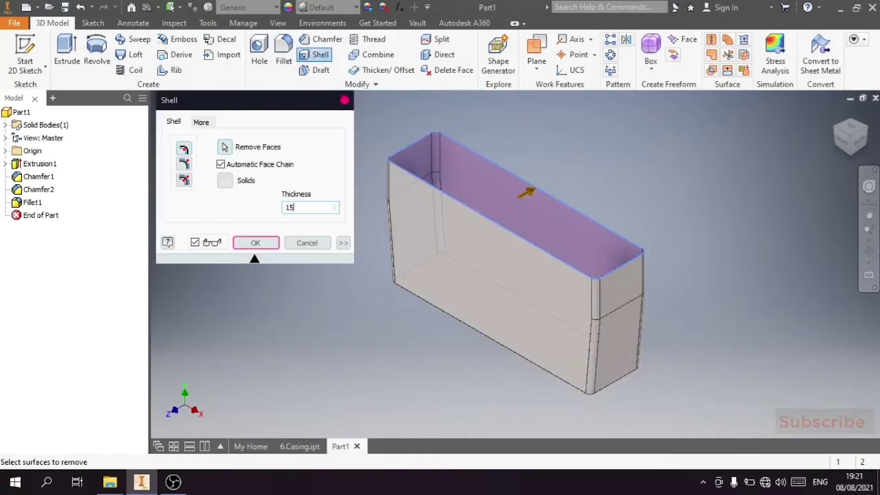
pyautogui.press('Return')
pyautogui.click(851, 162)
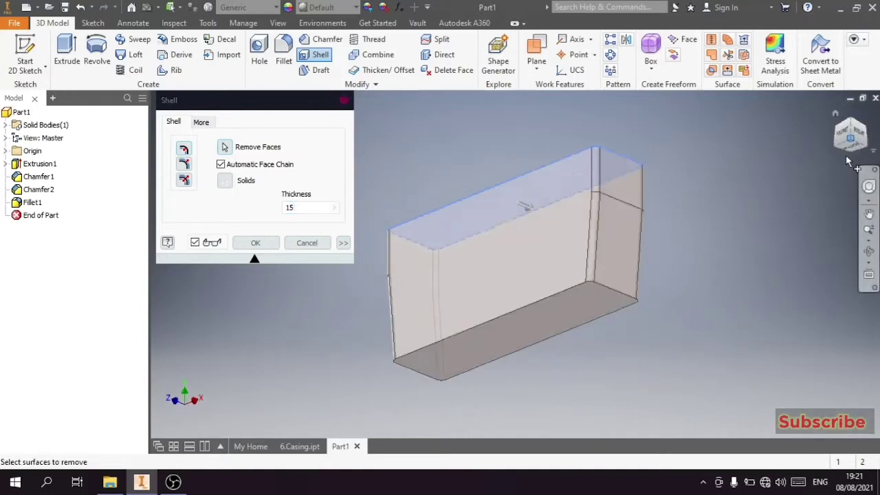
pyautogui.click(565, 314)
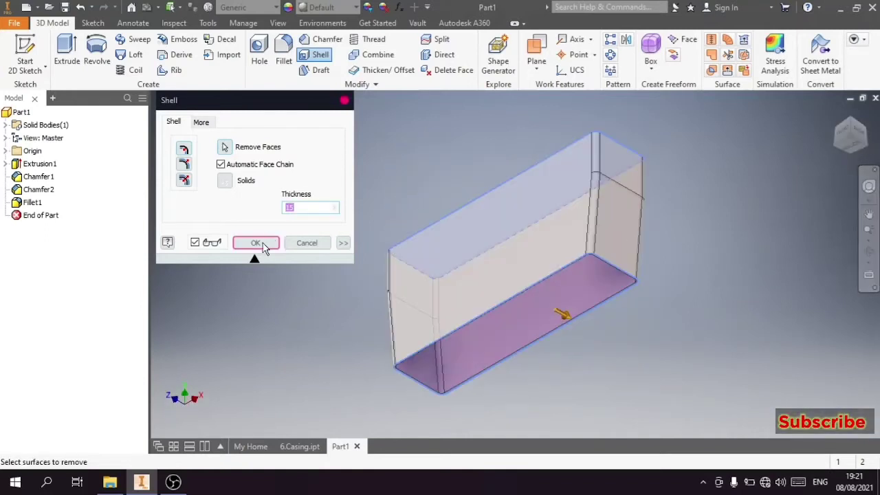
pyautogui.click(256, 242)
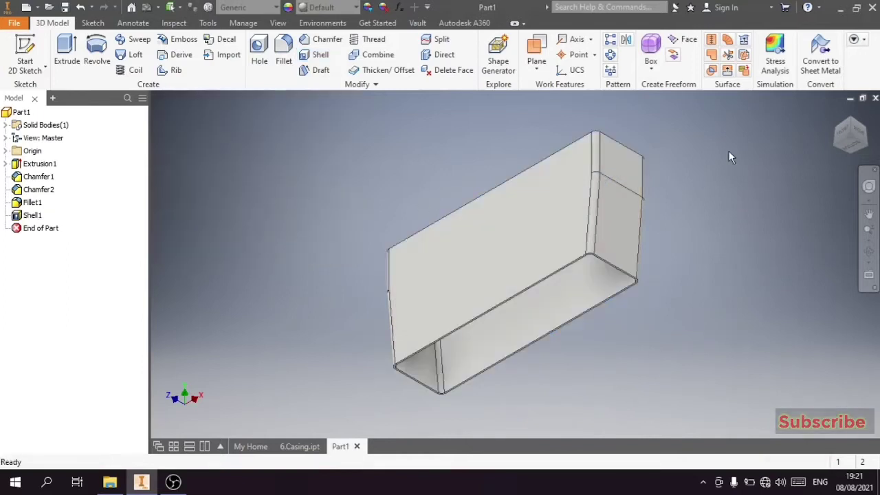
pyautogui.click(854, 123)
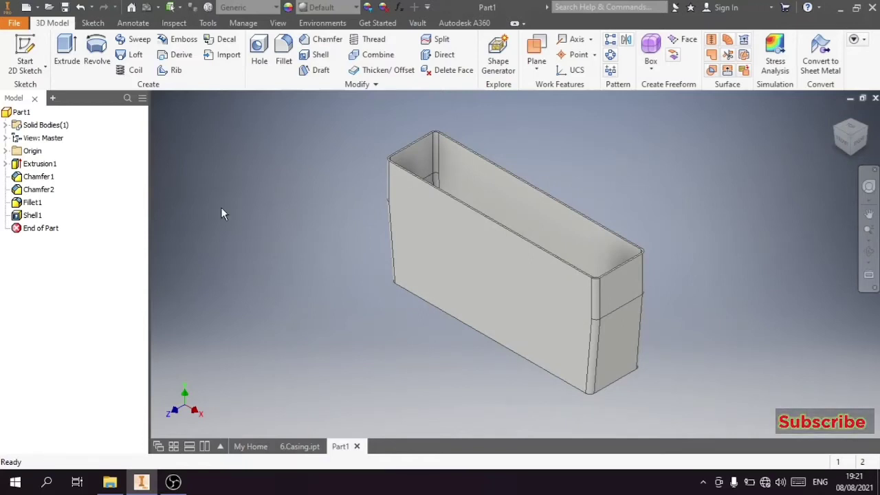
# - Zoom into a corner and select the casing's narrow top rim face
pyautogui.scroll(3, 403, 158)
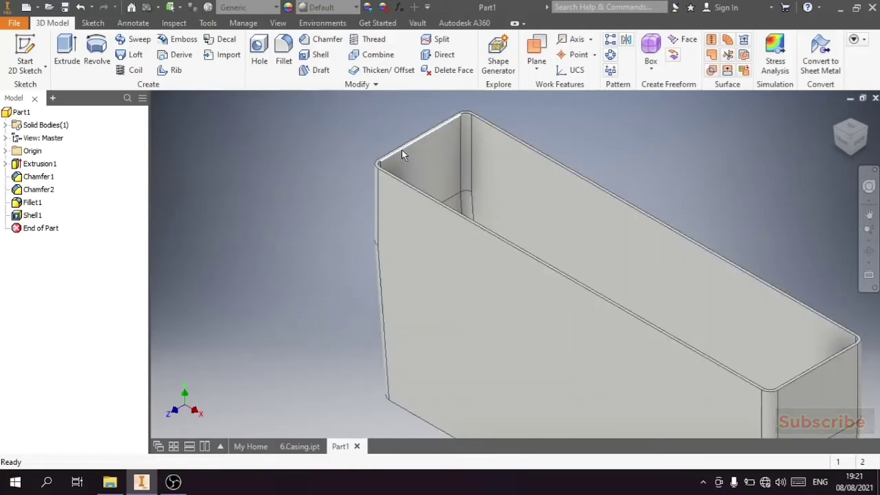
pyautogui.scroll(2, 381, 124)
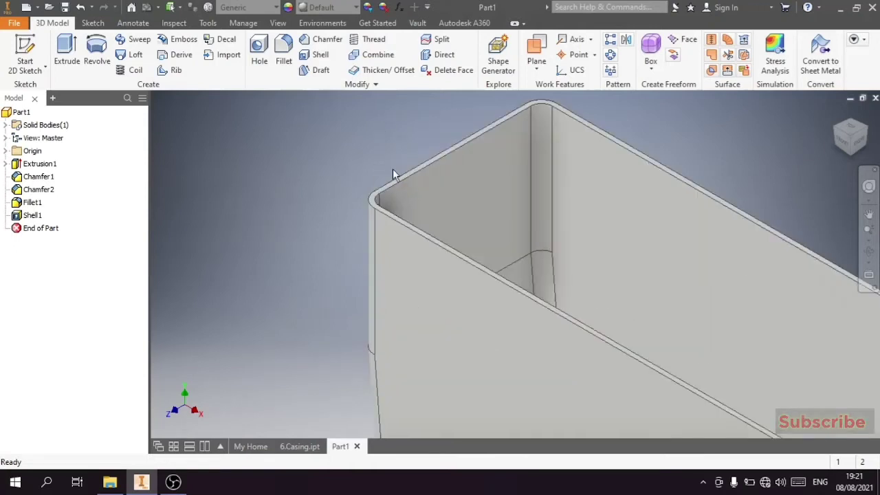
pyautogui.scroll(2, 392, 169)
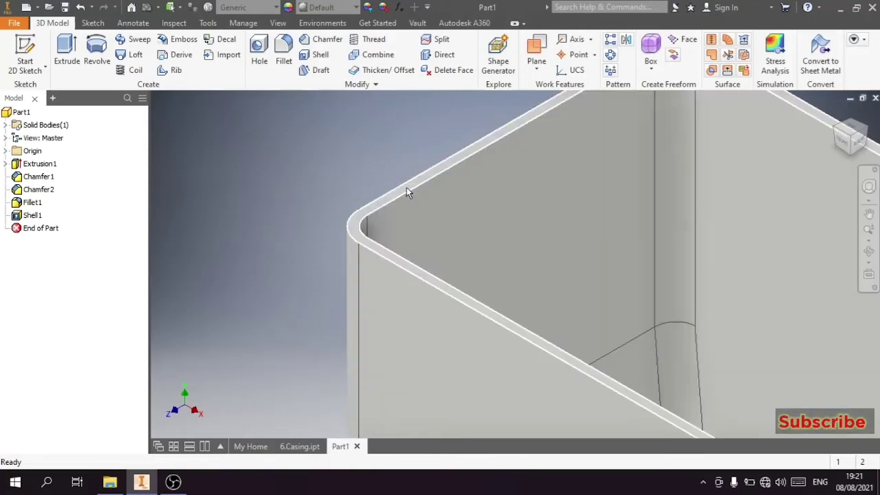
pyautogui.click(407, 190)
# - Start a sketch on the rim face and draw a centre-point rectangle at the origin, outside the casing
pyautogui.click(480, 181)
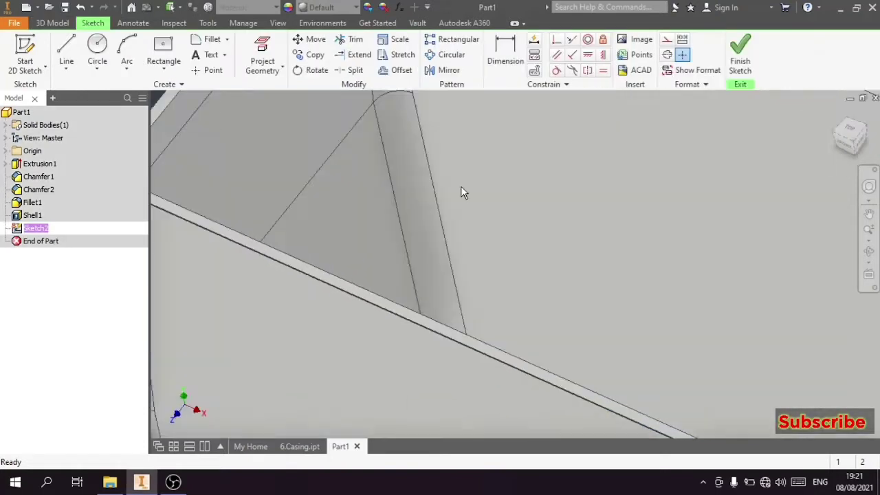
pyautogui.scroll(-2, 505, 237)
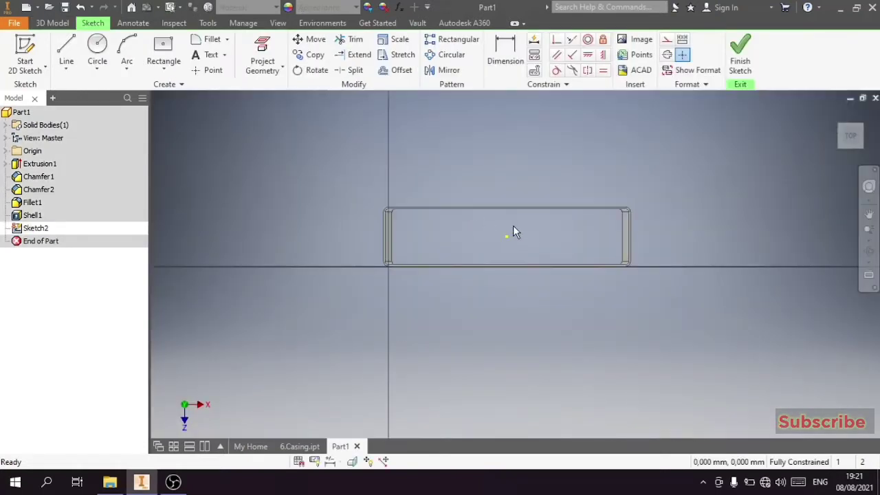
pyautogui.scroll(2, 513, 231)
pyautogui.click(175, 68)
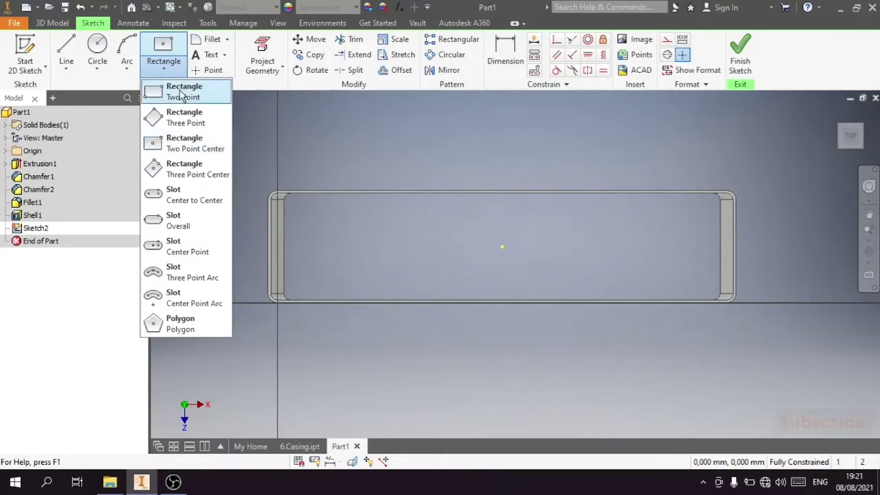
pyautogui.click(198, 150)
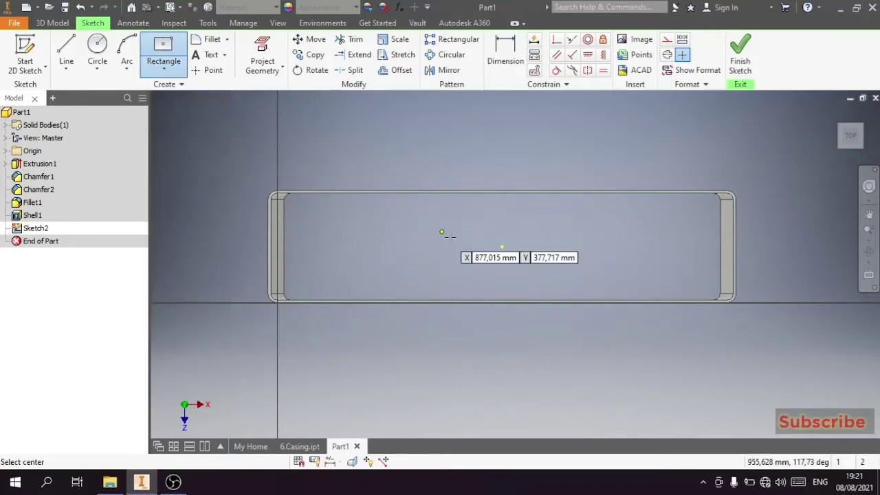
pyautogui.click(502, 246)
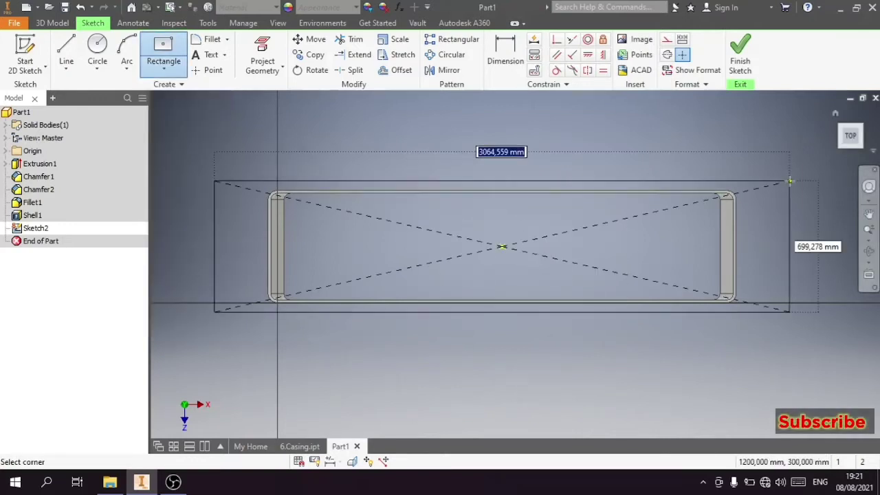
pyautogui.click(753, 181)
pyautogui.rightClick(763, 144)
# - Project the casing walls' outer edges into the sketch as a rounded-rectangle loop
pyautogui.click(262, 56)
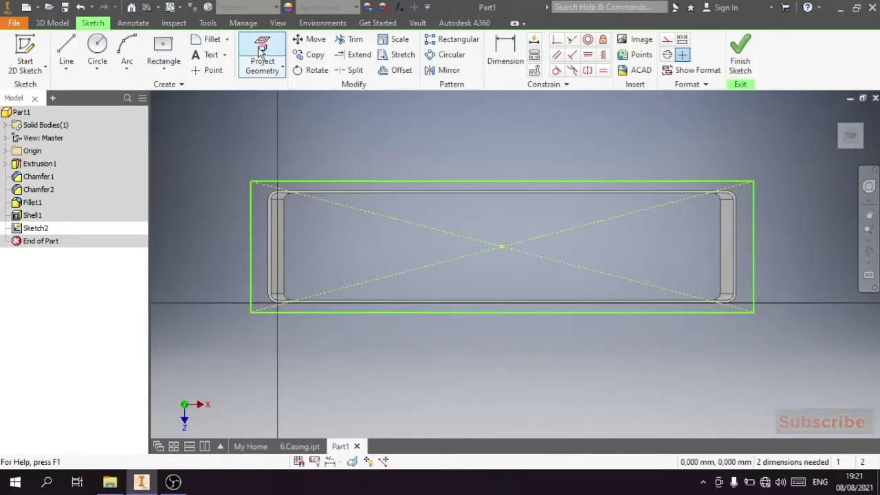
pyautogui.scroll(-3, 267, 220)
pyautogui.click(269, 192)
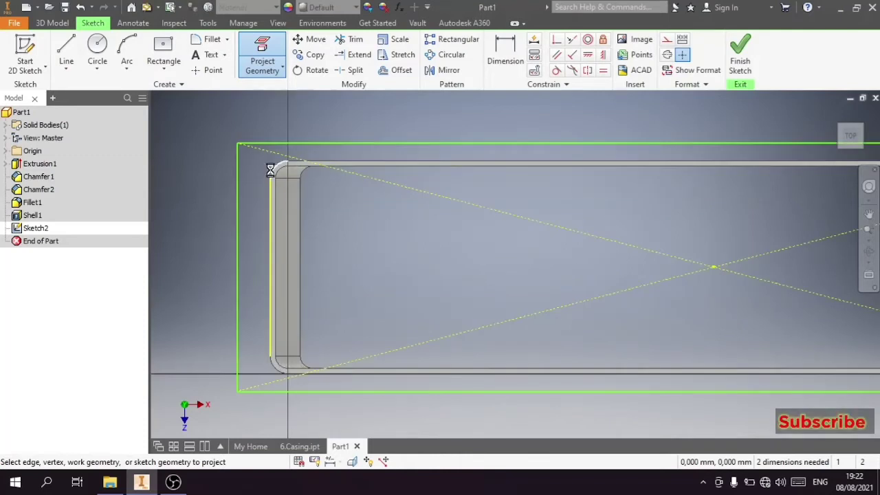
pyautogui.click(330, 163)
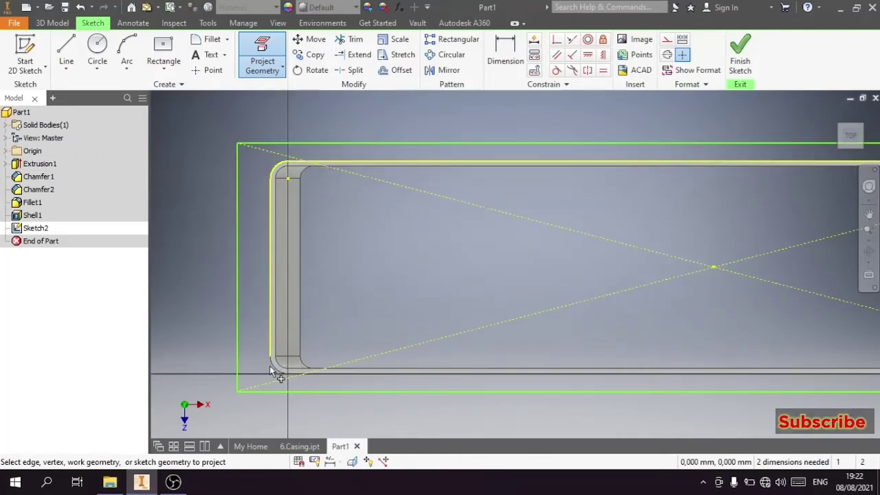
pyautogui.click(313, 376)
pyautogui.scroll(3, 335, 249)
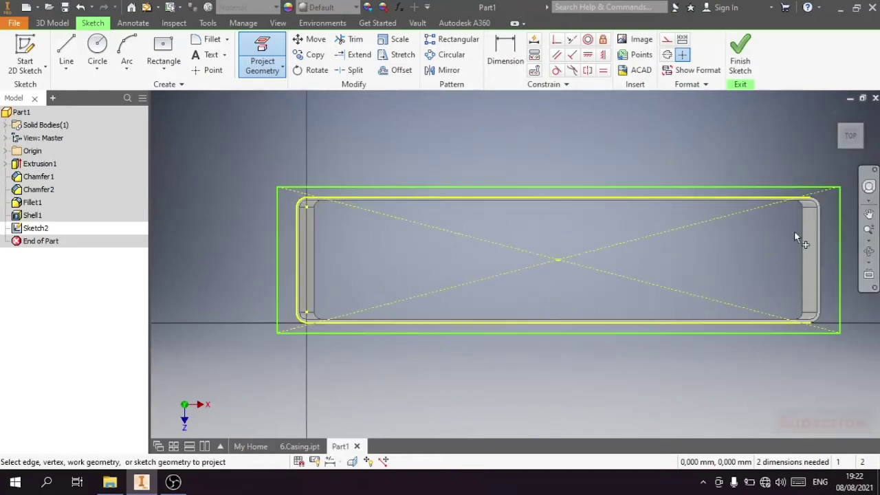
pyautogui.scroll(3, 732, 249)
pyautogui.scroll(-4, 732, 249)
pyautogui.scroll(-5, 740, 254)
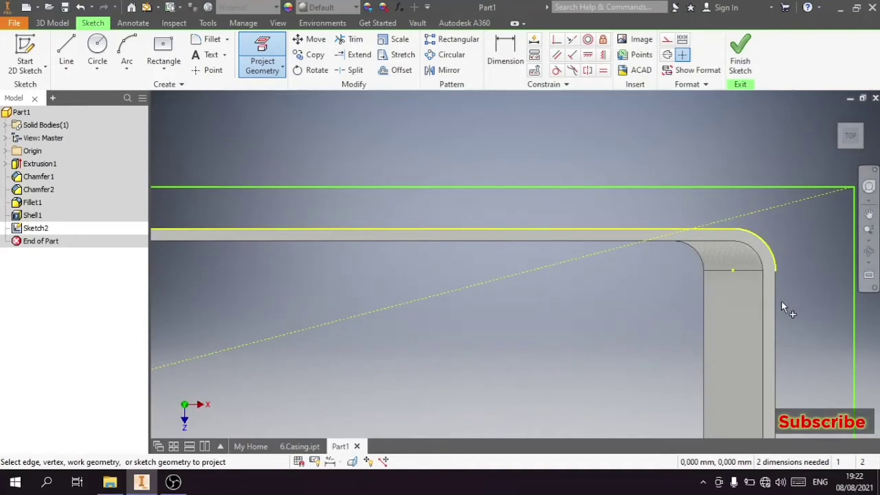
pyautogui.scroll(4, 742, 240)
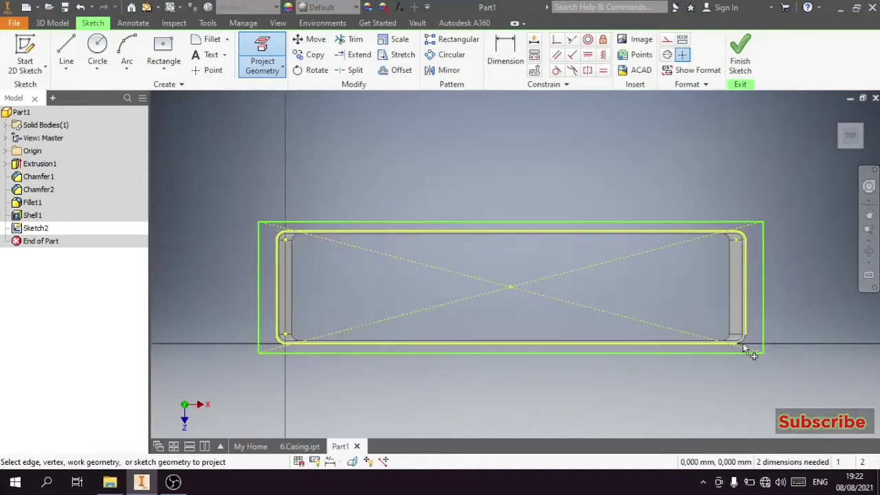
pyautogui.scroll(-4, 746, 347)
pyautogui.click(751, 345)
pyautogui.scroll(4, 703, 319)
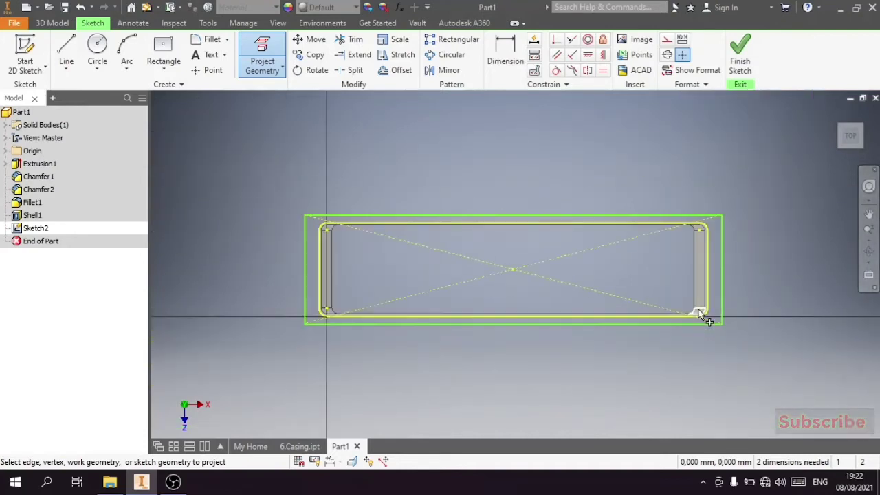
pyautogui.rightClick(659, 173)
pyautogui.click(708, 171)
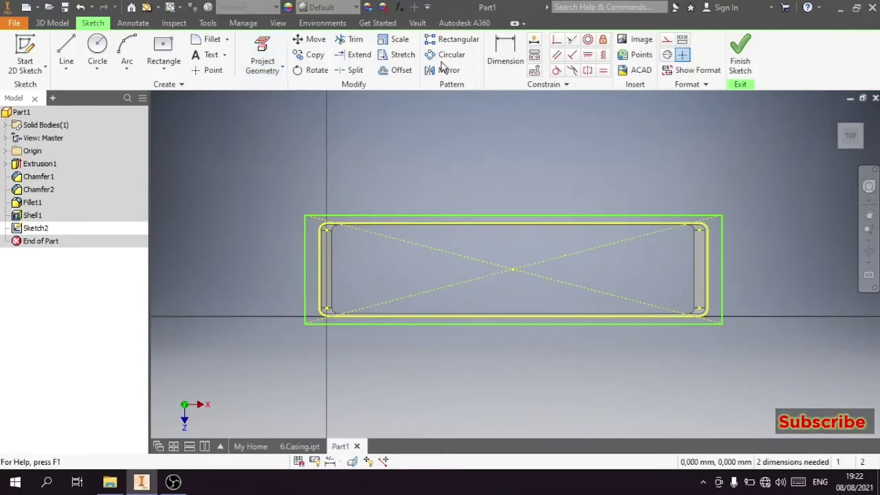
# - Dimension the gap between the rectangle's right side and the projected wall edge to 50 mm
pyautogui.click(503, 64)
pyautogui.scroll(-3, 714, 242)
pyautogui.click(704, 241)
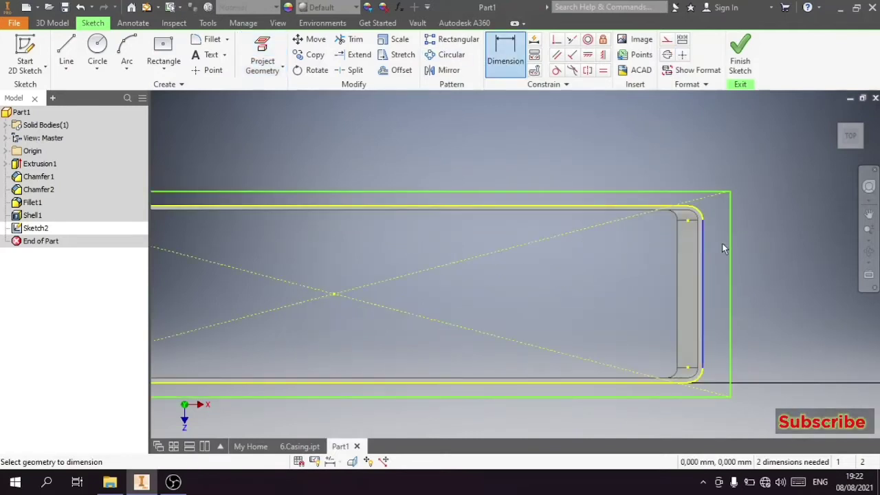
pyautogui.click(731, 262)
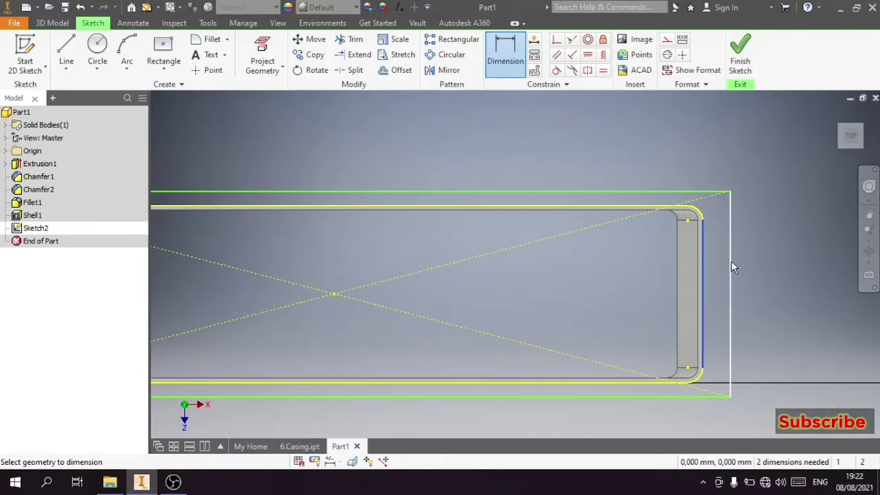
pyautogui.click(719, 260)
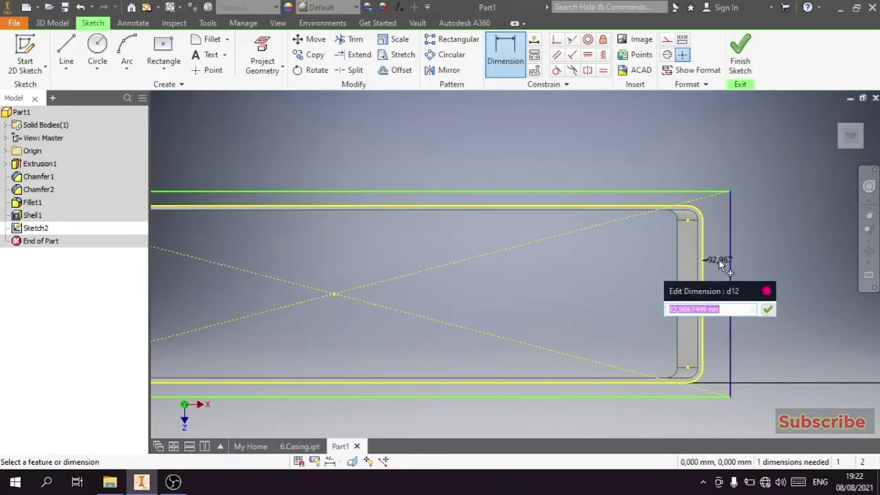
pyautogui.write('50')
pyautogui.press('Return')
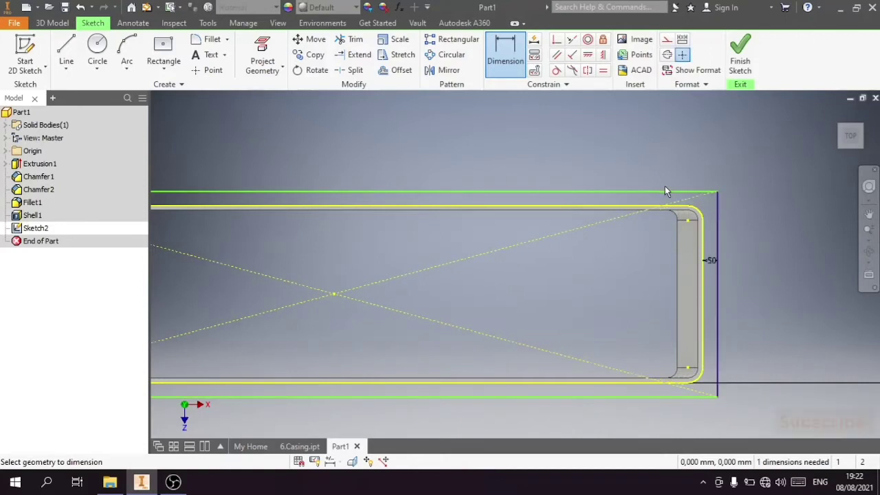
# - Set the top gap to 50 mm as well, then finish Sketch2
pyautogui.click(645, 193)
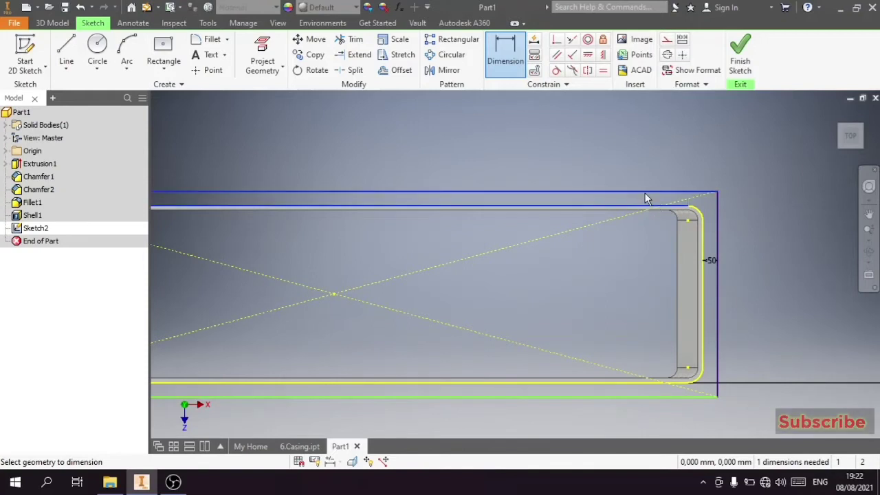
pyautogui.click(753, 199)
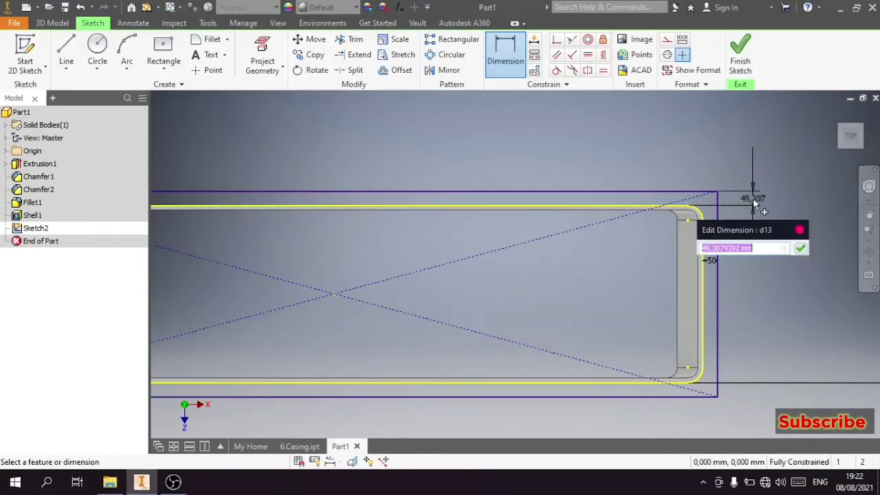
pyautogui.write('50')
pyautogui.press('Return')
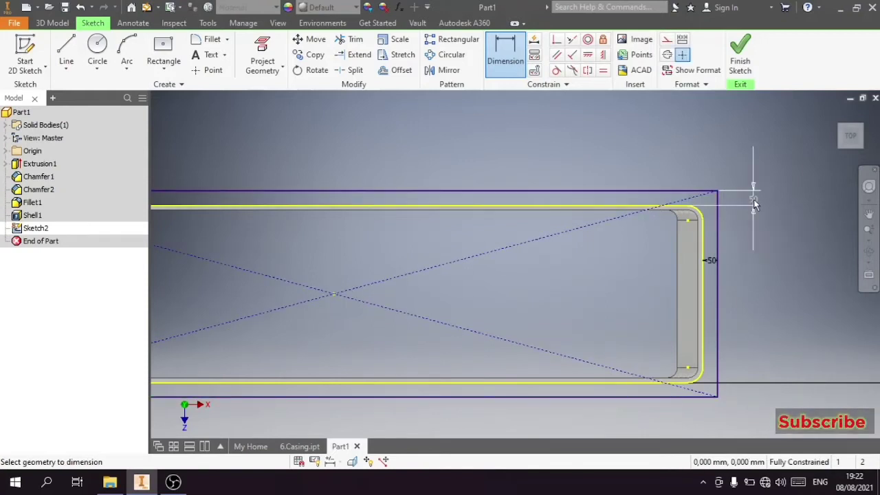
pyautogui.scroll(-3, 753, 199)
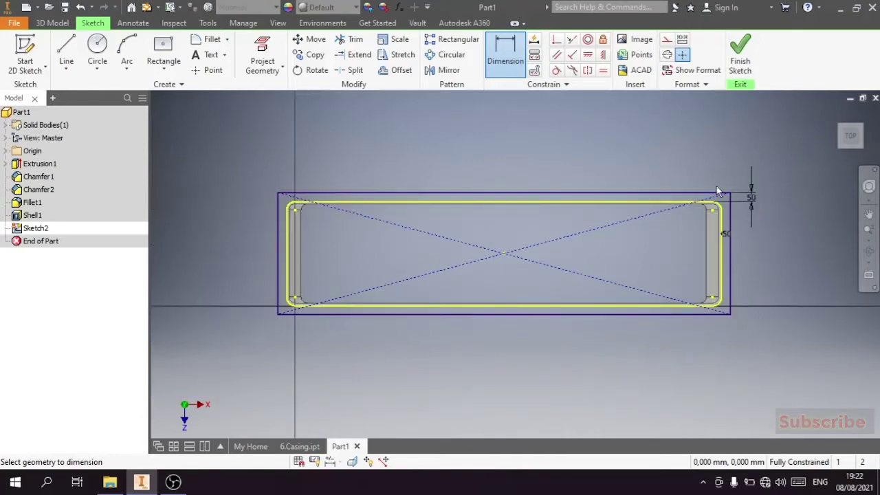
pyautogui.rightClick(618, 150)
pyautogui.click(666, 150)
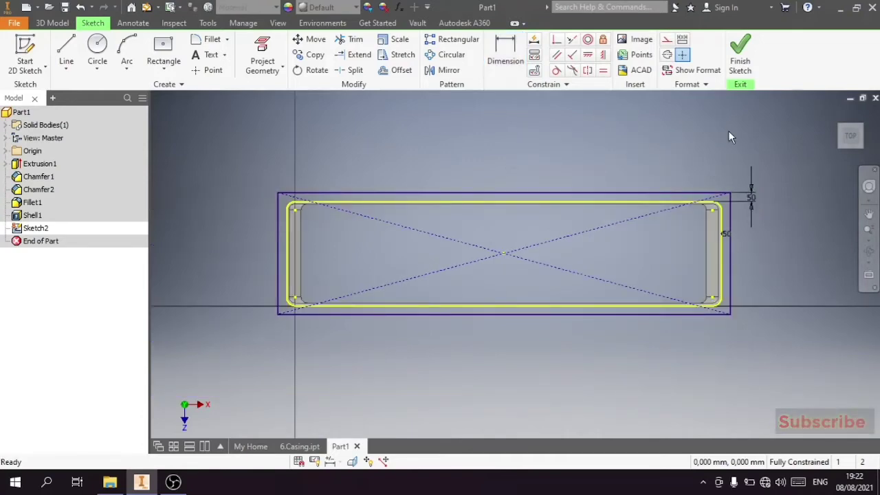
pyautogui.click(739, 50)
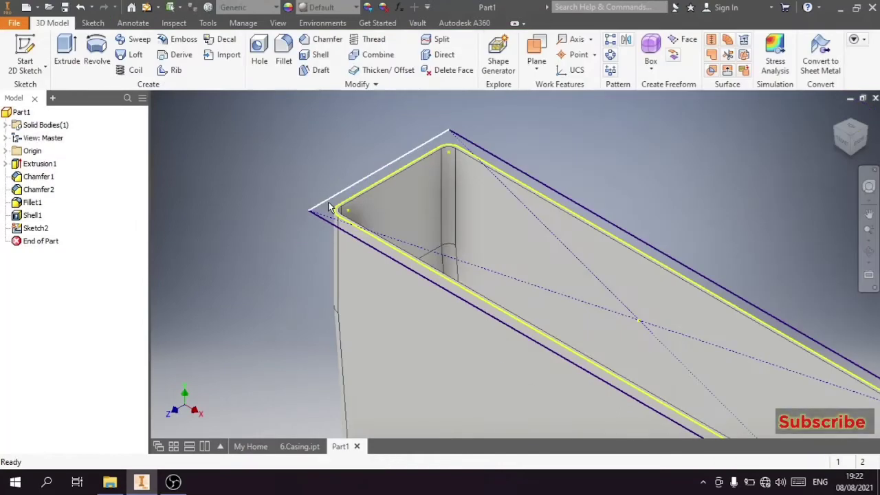
# - Extrude the band between rectangle and casing wall 15 mm to form the rim flange
pyautogui.click(76, 68)
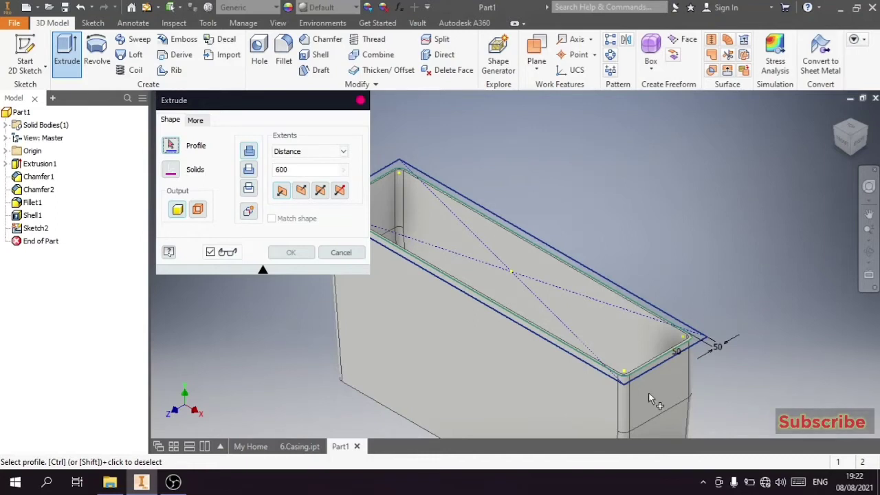
pyautogui.scroll(-2, 631, 257)
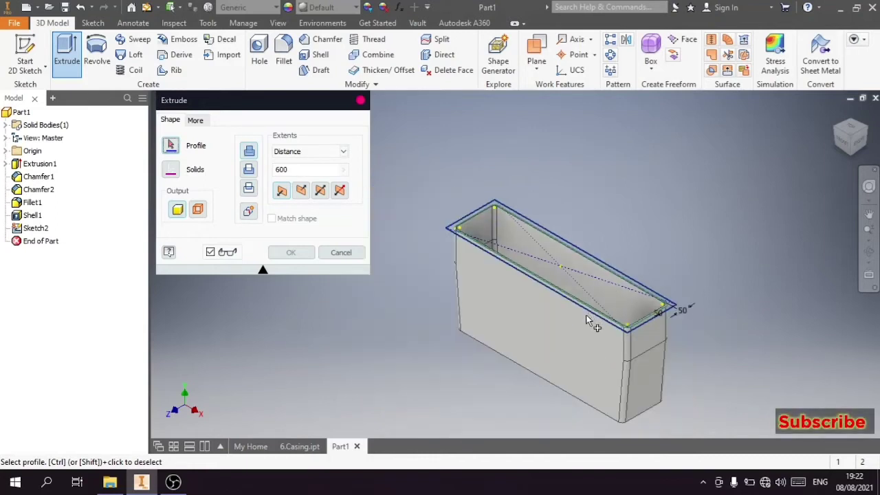
pyautogui.scroll(3, 593, 303)
pyautogui.scroll(-1, 593, 303)
pyautogui.scroll(2, 610, 325)
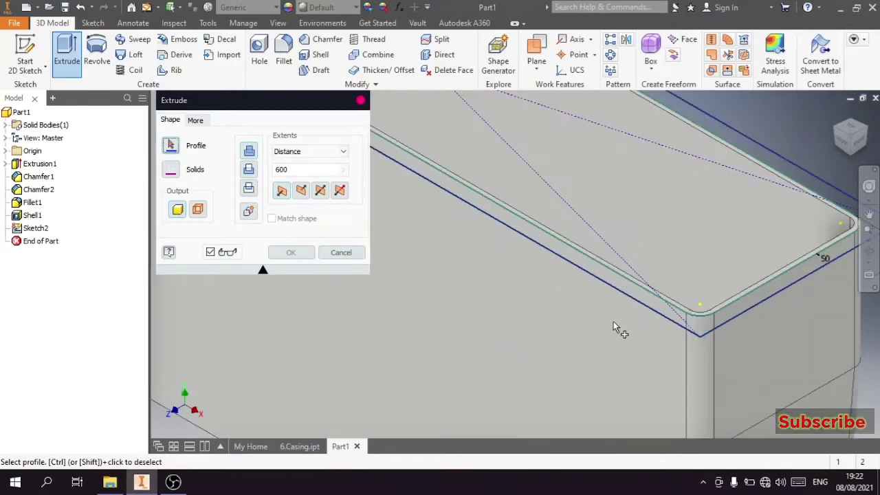
pyautogui.scroll(-1, 613, 321)
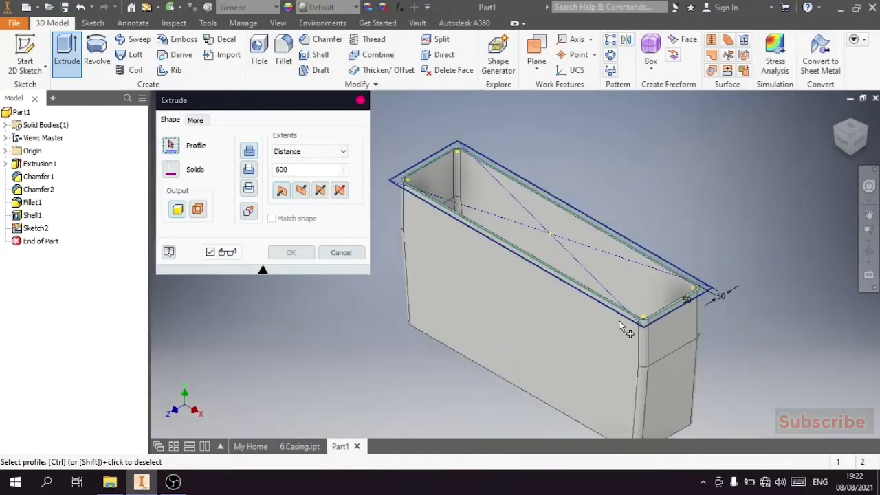
pyautogui.scroll(2, 618, 320)
pyautogui.click(642, 337)
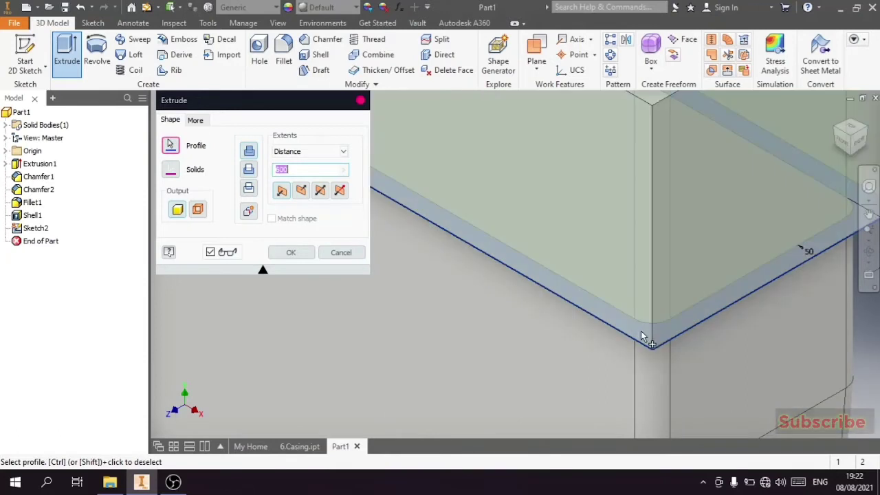
pyautogui.write('600')
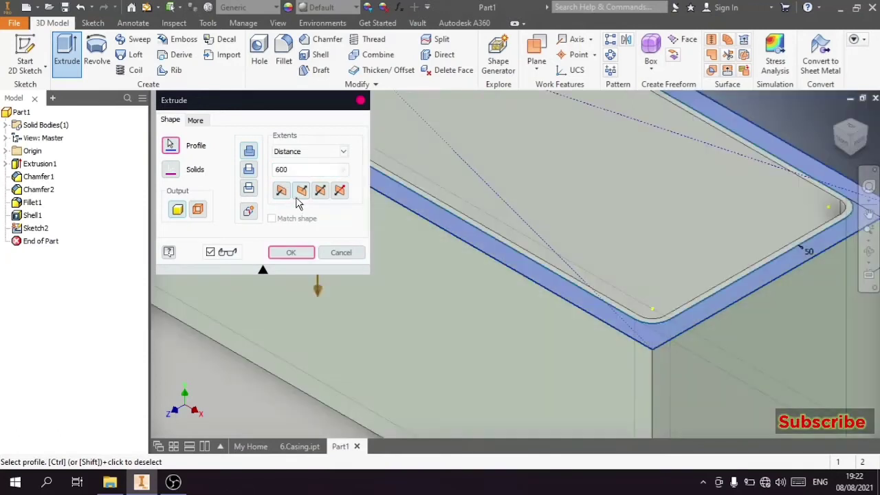
pyautogui.click(327, 170)
pyautogui.write('1')
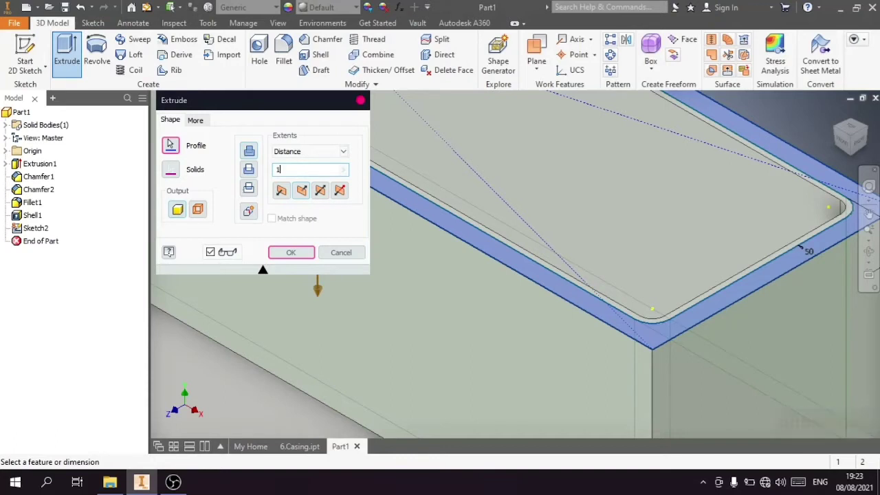
pyautogui.write('5')
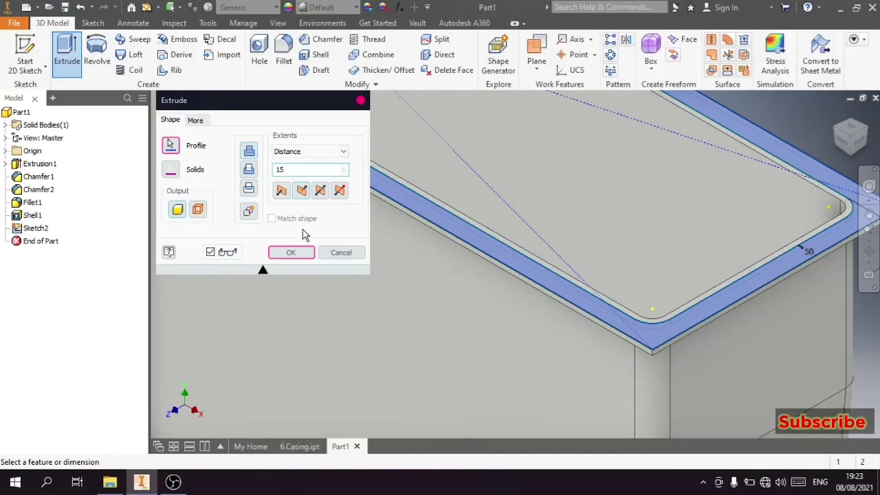
pyautogui.click(306, 254)
# - Orbit and zoom the view to an inner rounded corner of the casing
pyautogui.scroll(-2, 614, 249)
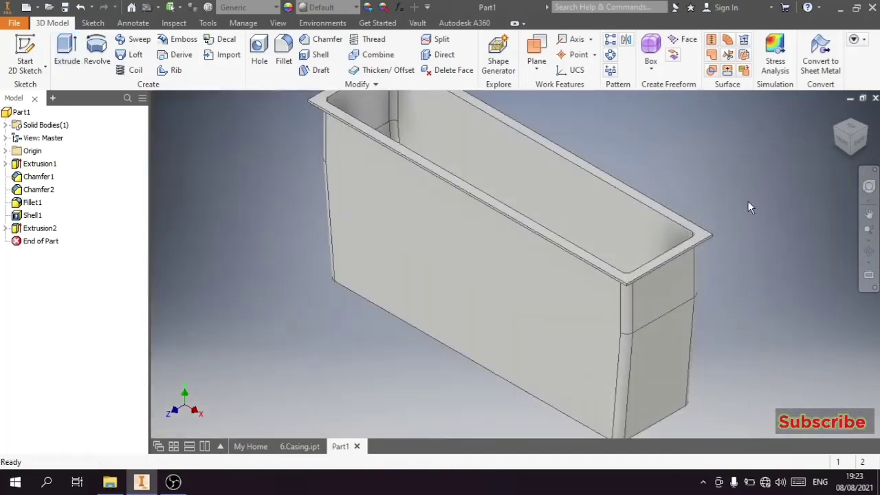
pyautogui.scroll(-2, 747, 201)
pyautogui.scroll(2, 752, 198)
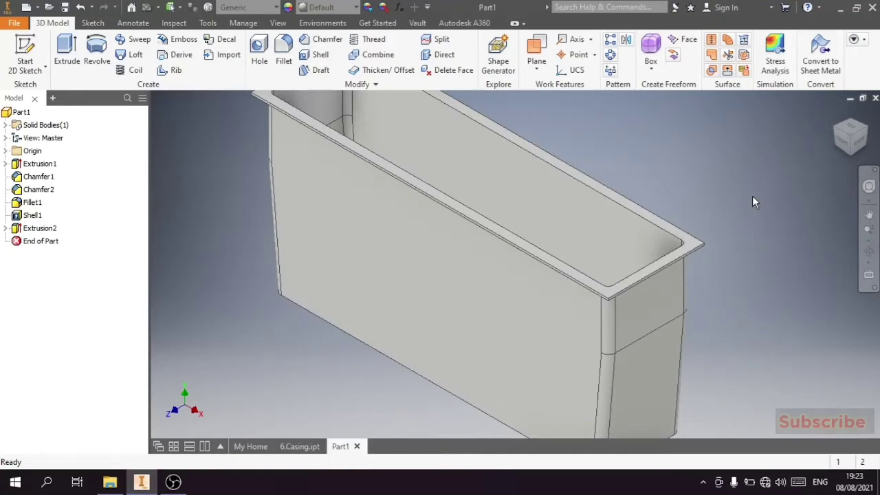
pyautogui.scroll(-2, 748, 180)
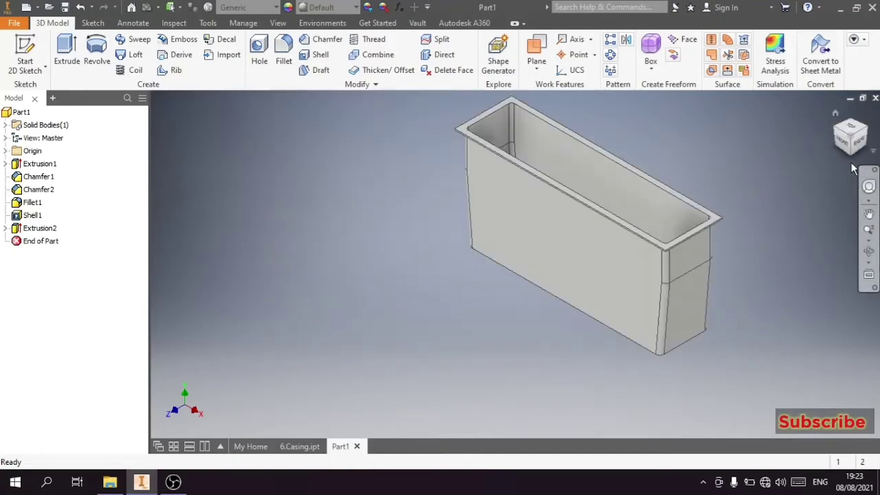
pyautogui.moveTo(852, 165); pyautogui.dragTo(596, 265)
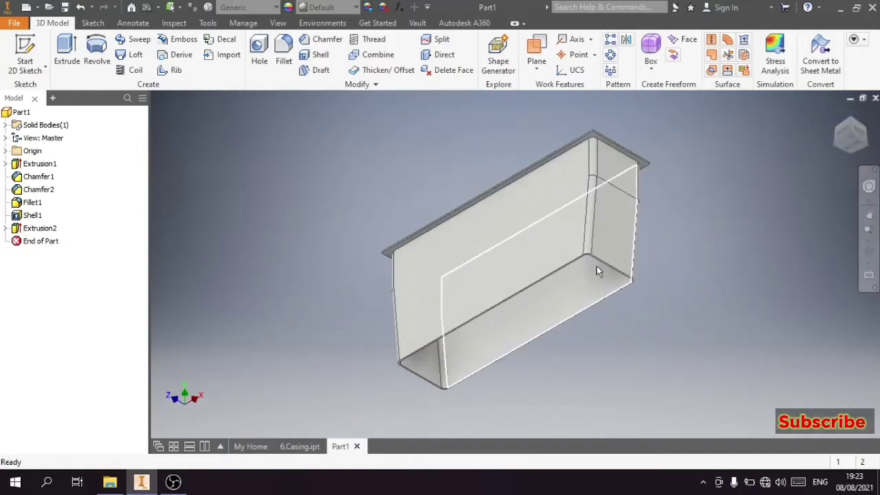
pyautogui.scroll(3, 592, 264)
pyautogui.scroll(2, 598, 251)
pyautogui.scroll(1, 603, 237)
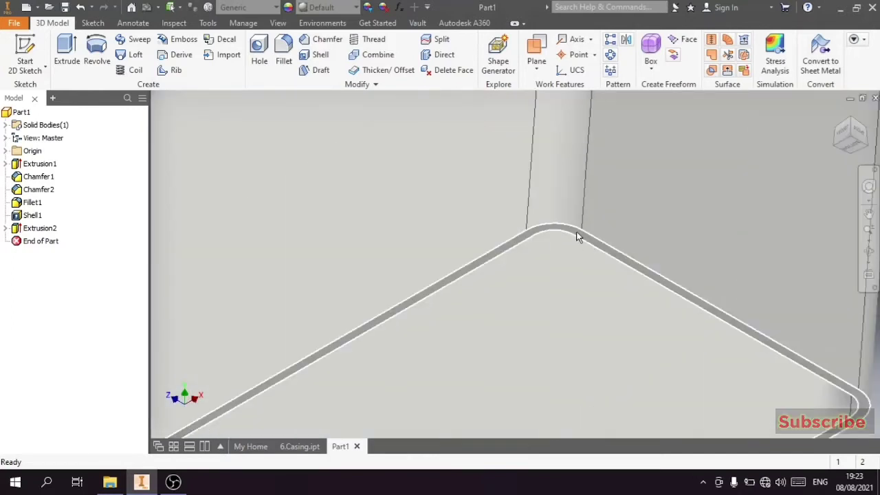
# - Start Sketch3 on the casing face and turn the view to the Bottom
pyautogui.click(650, 221)
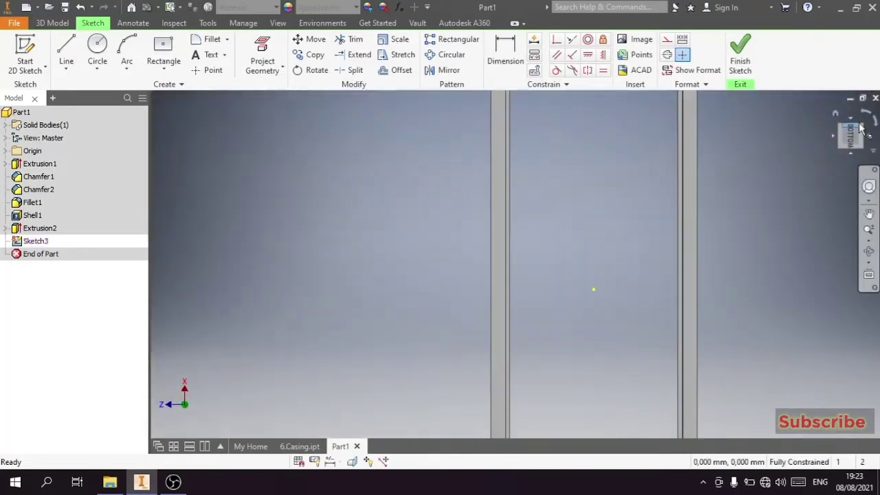
pyautogui.click(863, 117)
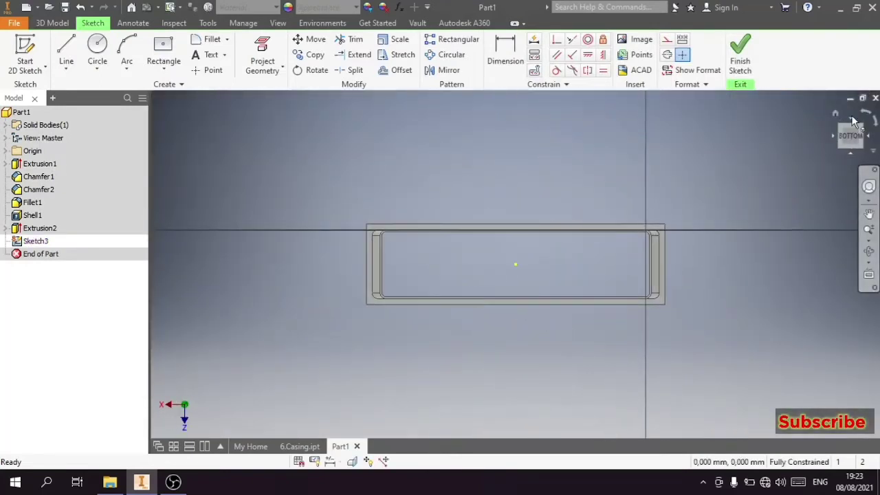
pyautogui.click(845, 132)
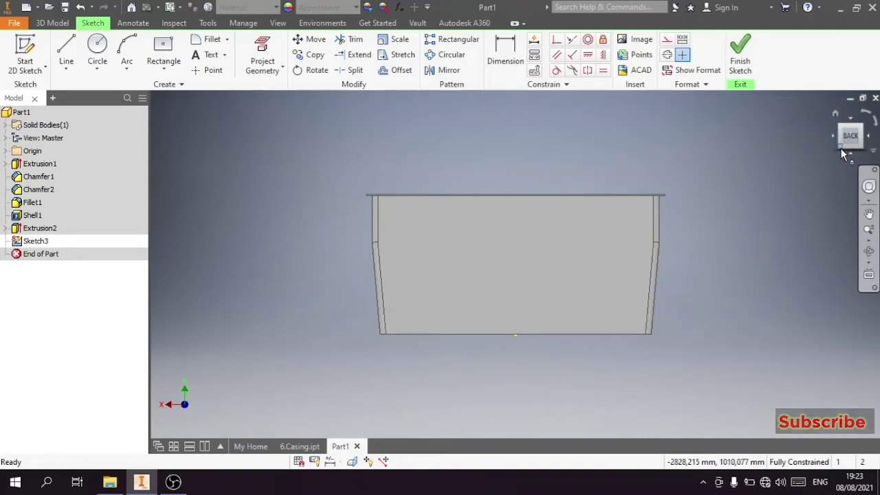
pyautogui.click(851, 157)
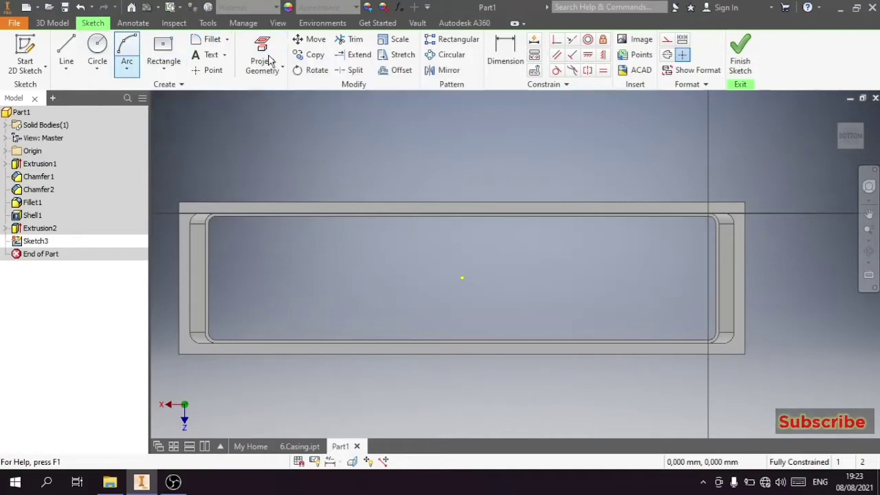
# - Draw a centre-point rectangle on the casing whose corner lies beyond the whole outline
pyautogui.click(163, 50)
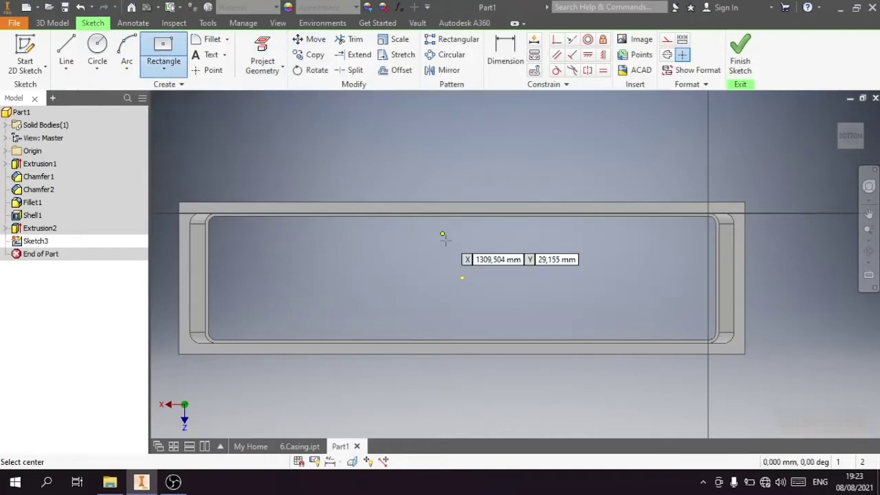
pyautogui.click(460, 277)
pyautogui.scroll(-5, 549, 245)
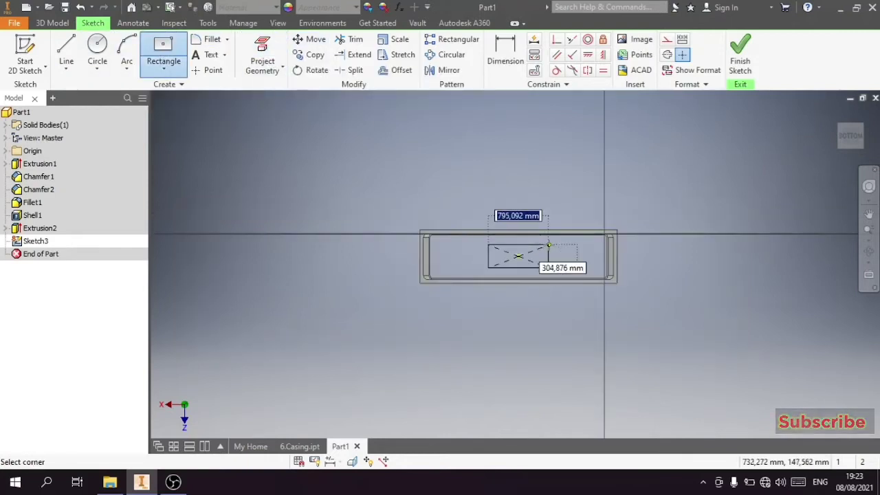
pyautogui.scroll(3, 549, 245)
pyautogui.click(683, 212)
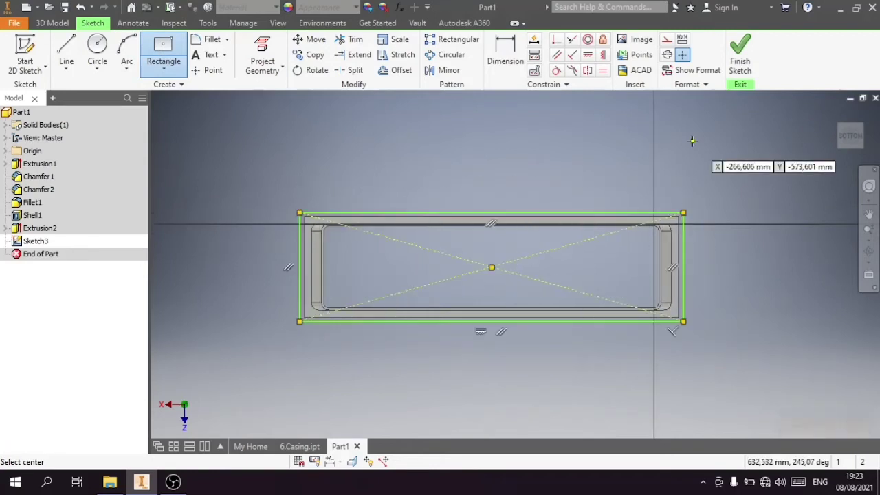
pyautogui.rightClick(719, 157)
pyautogui.click(731, 140)
# - Project the casing's left inner edge, bottom-left corner arc and inner bottom edge into Sketch3
pyautogui.click(274, 58)
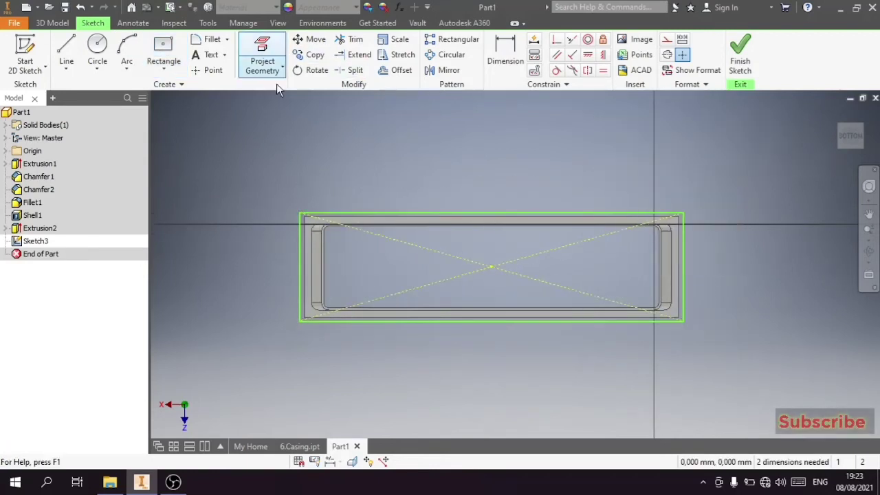
pyautogui.scroll(2, 324, 247)
pyautogui.scroll(2, 325, 248)
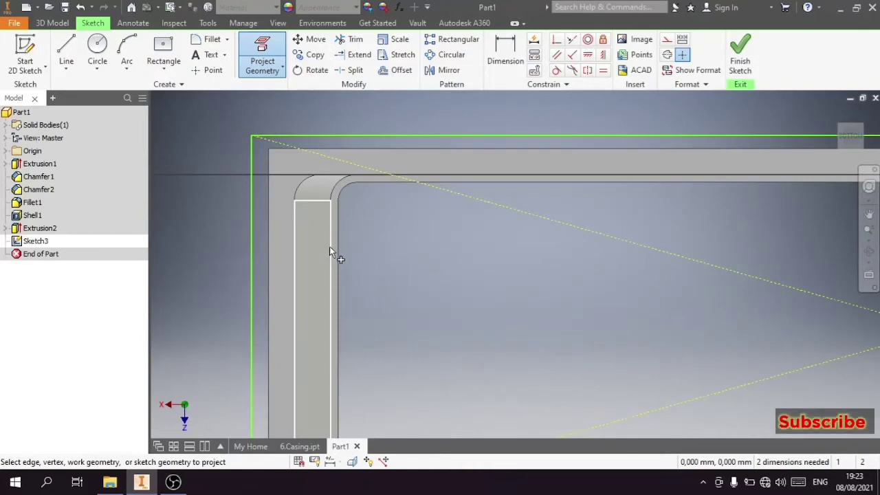
pyautogui.click(332, 252)
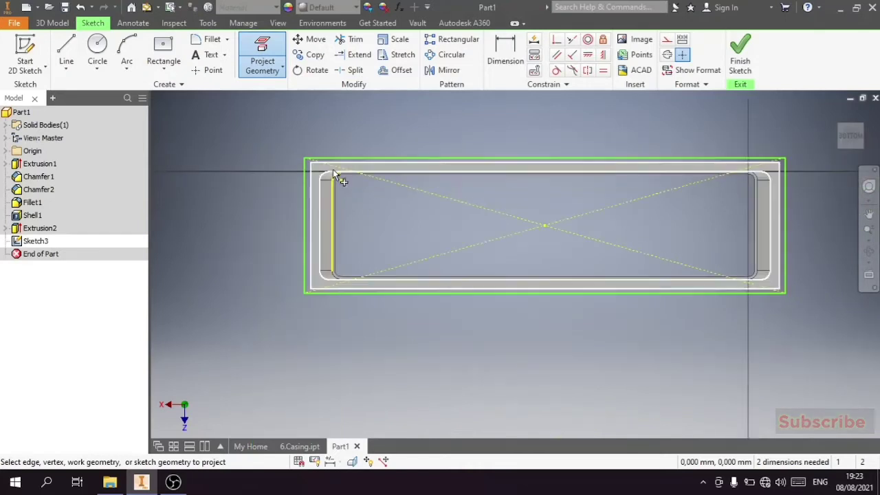
pyautogui.scroll(-3, 336, 181)
pyautogui.scroll(3, 353, 288)
pyautogui.click(320, 265)
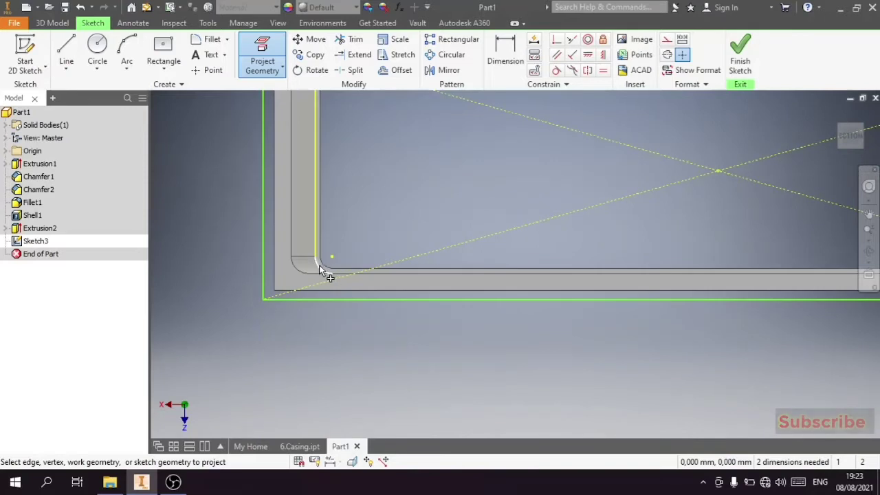
pyautogui.click(365, 273)
# - Project the inner top edge, top-right arc, right inner edge and bottom-right corner arc
pyautogui.scroll(-3, 366, 271)
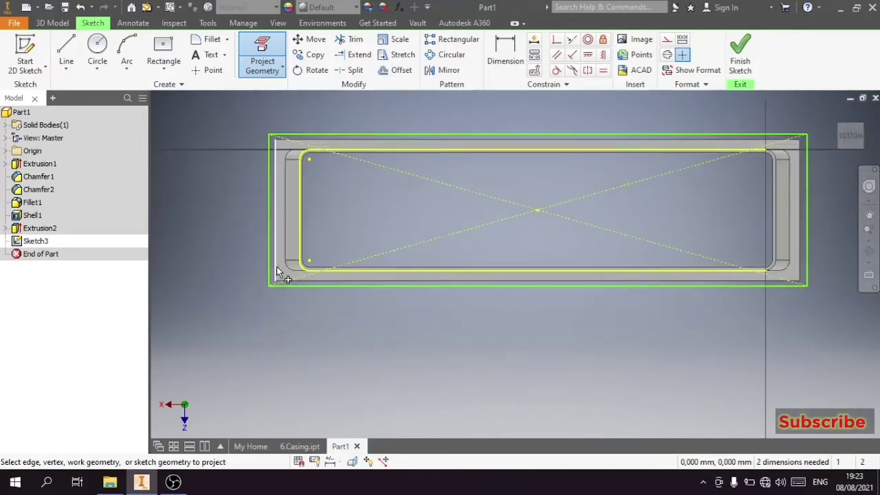
pyautogui.scroll(2, 548, 212)
pyautogui.scroll(2, 575, 210)
pyautogui.click(576, 207)
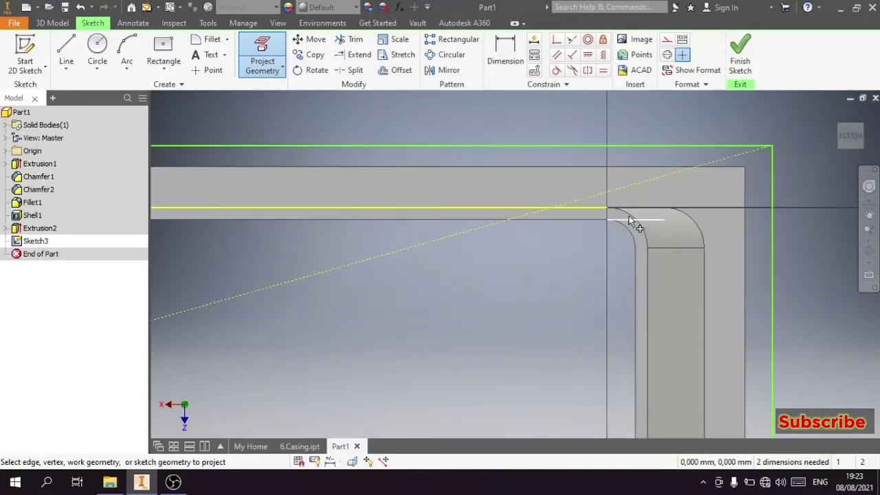
pyautogui.click(630, 215)
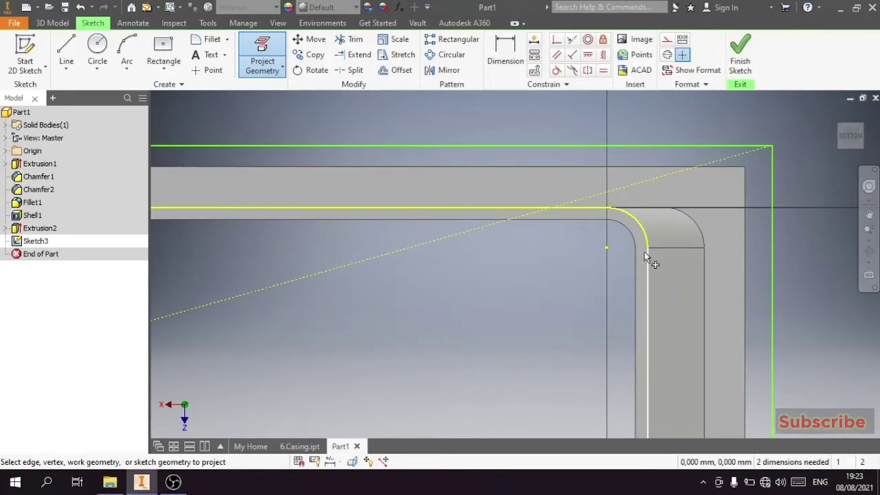
pyautogui.click(646, 253)
pyautogui.scroll(-2, 649, 254)
pyautogui.scroll(3, 632, 381)
pyautogui.click(665, 371)
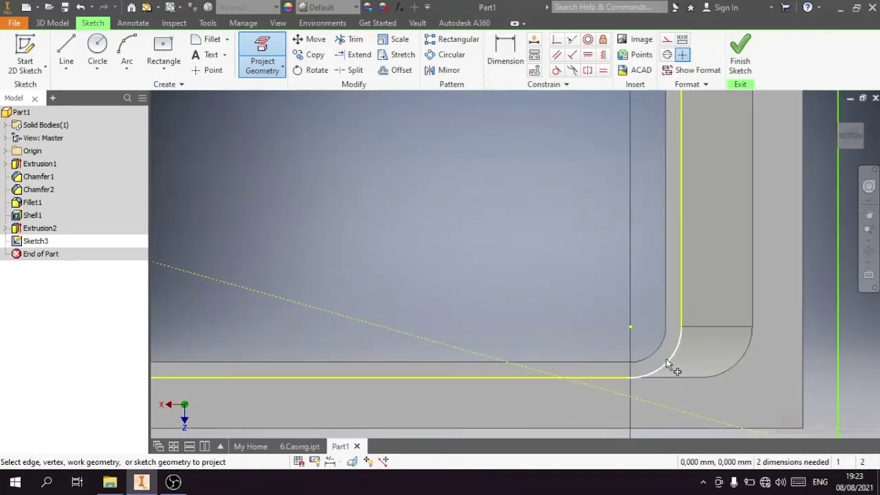
pyautogui.scroll(-3, 672, 342)
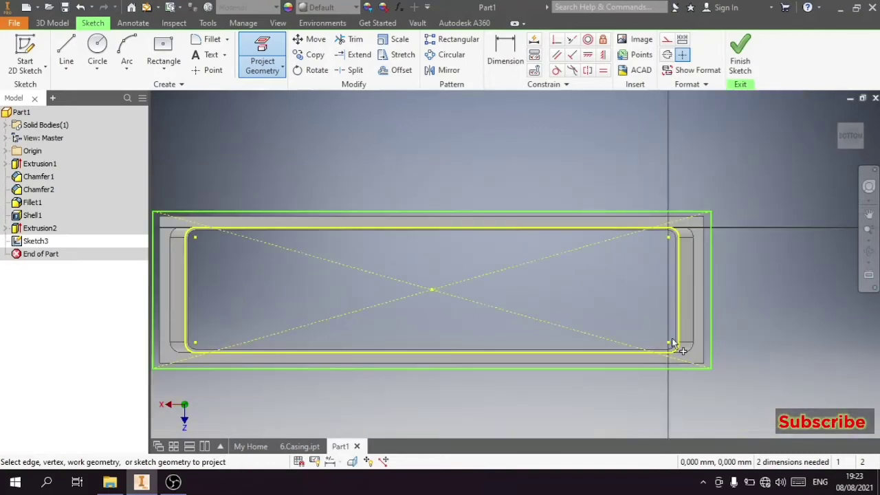
# - Dimension the gap between the inner right edge and the rectangle's right side as 20 mm
pyautogui.click(505, 51)
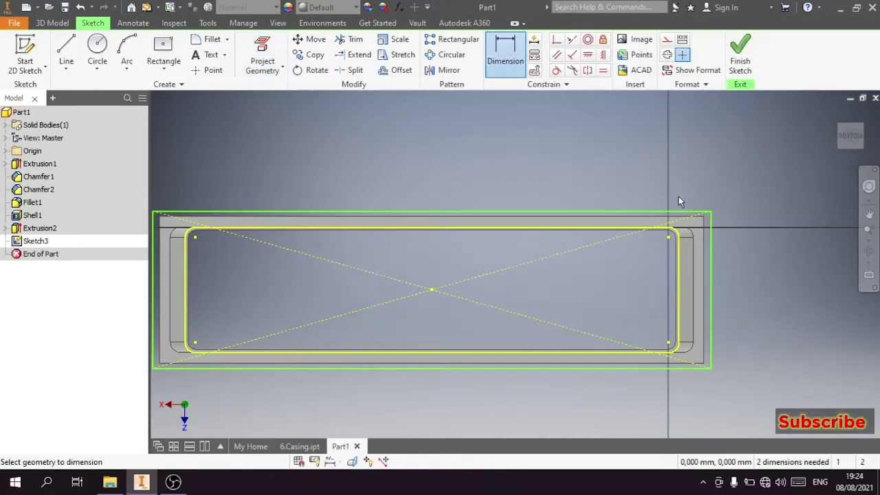
pyautogui.click(680, 274)
pyautogui.click(709, 283)
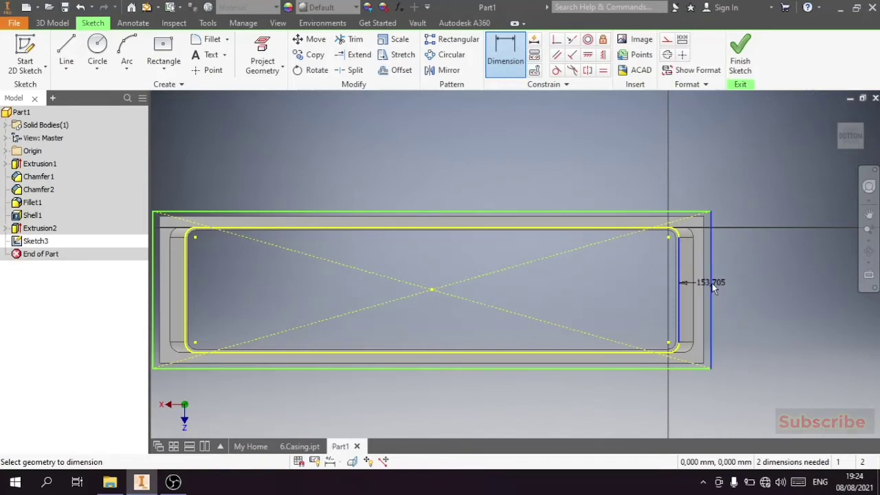
pyautogui.click(738, 287)
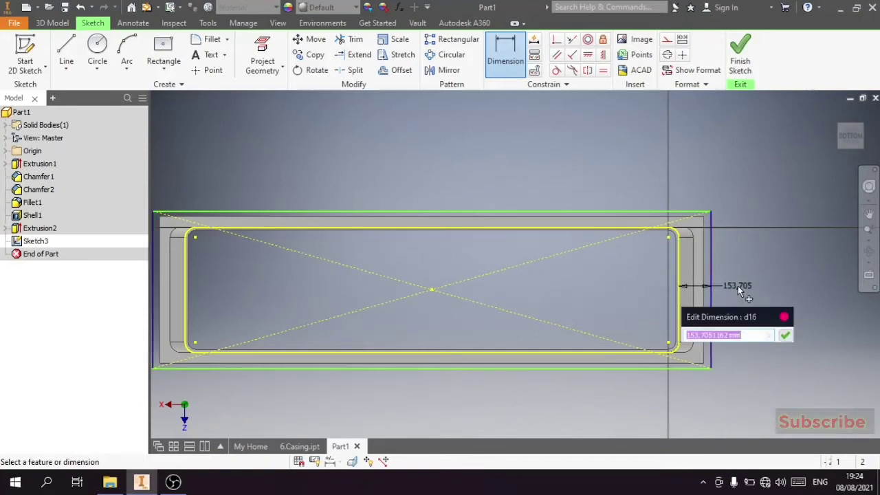
pyautogui.write('20')
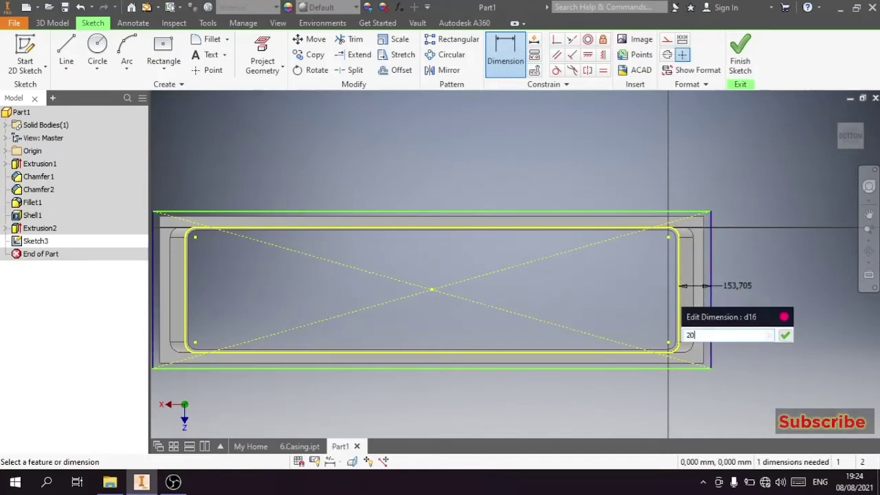
pyautogui.press('Return')
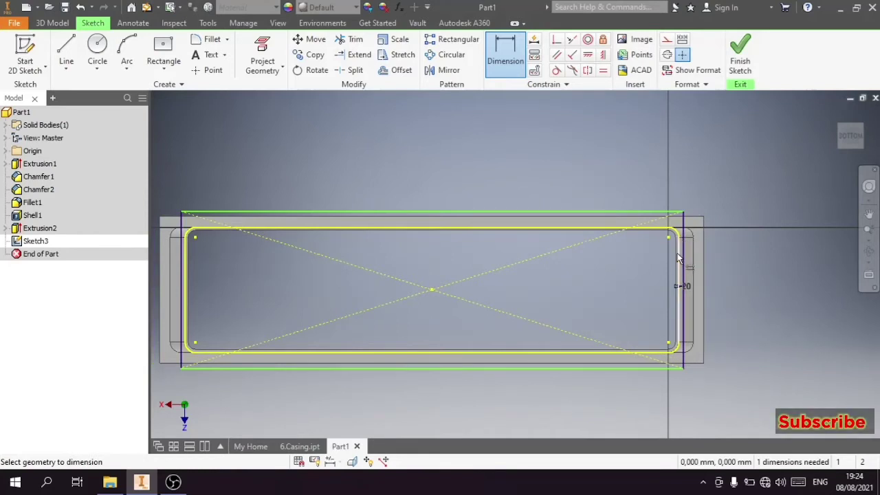
# - Set the side offset from the casing wall to the outline to 100 mm
pyautogui.scroll(3, 681, 256)
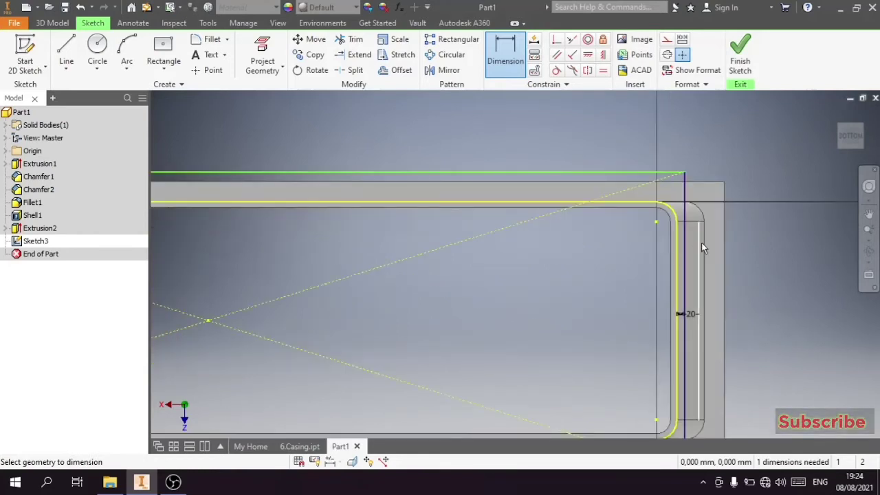
pyautogui.scroll(-2, 701, 242)
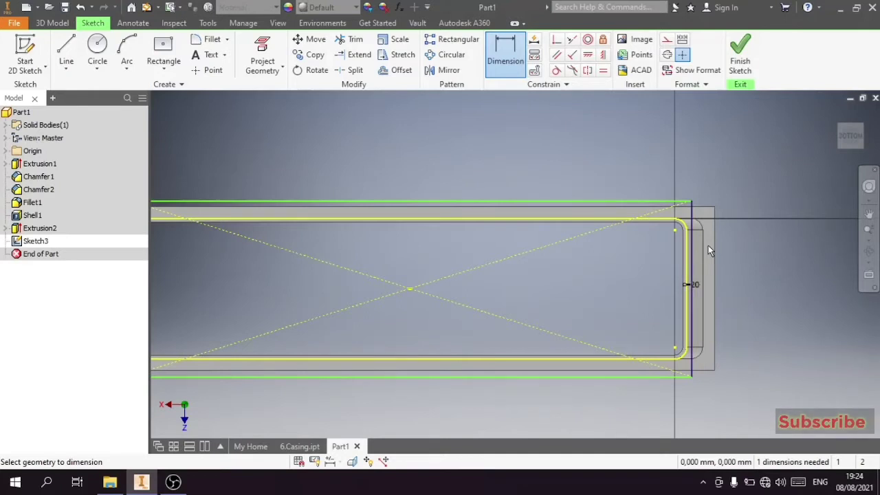
pyautogui.scroll(3, 694, 280)
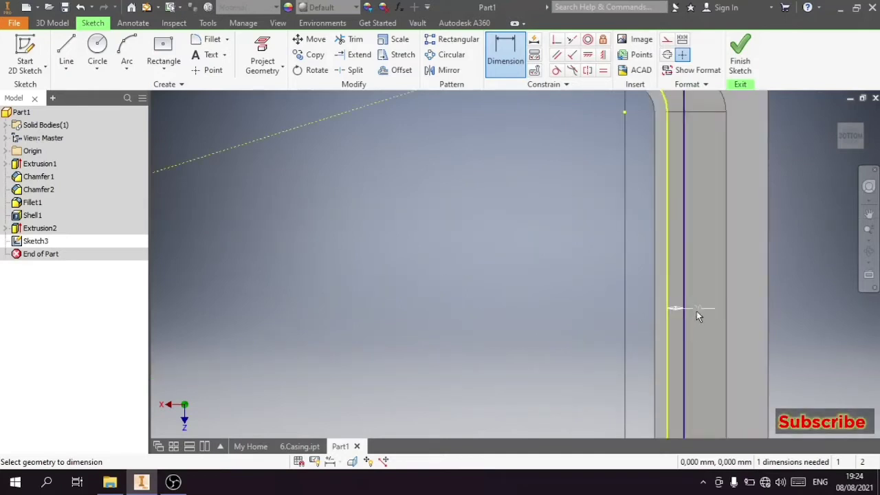
pyautogui.click(696, 310)
pyautogui.moveTo(678, 360); pyautogui.dragTo(580, 379)
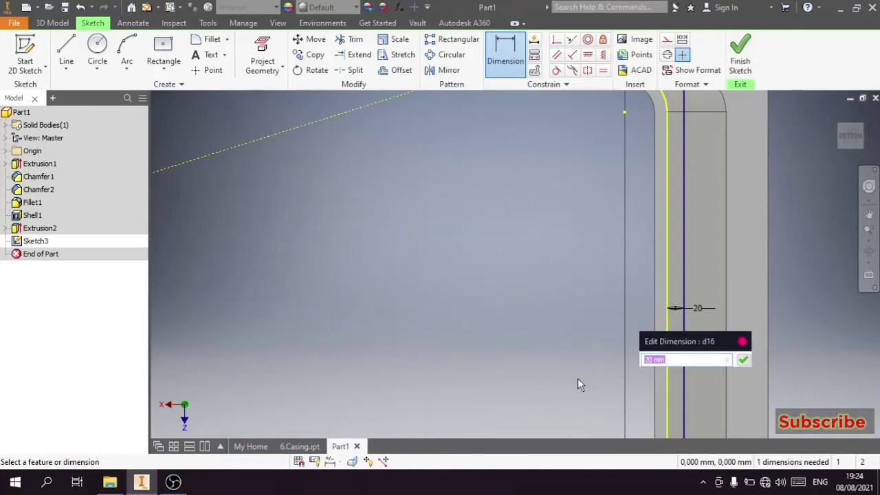
pyautogui.write('100')
pyautogui.press('Return')
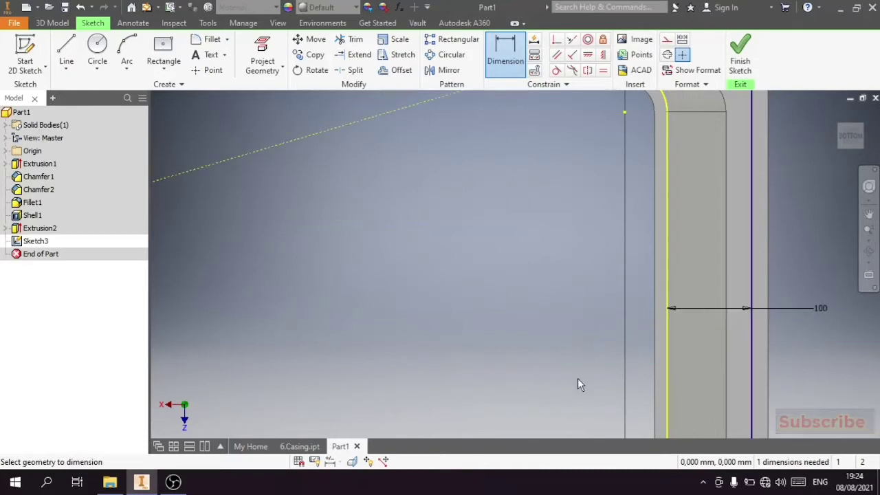
# - Dimension the top offset between the two horizontal lines as 100 mm
pyautogui.scroll(-4, 653, 322)
pyautogui.scroll(-3, 646, 303)
pyautogui.scroll(5, 629, 268)
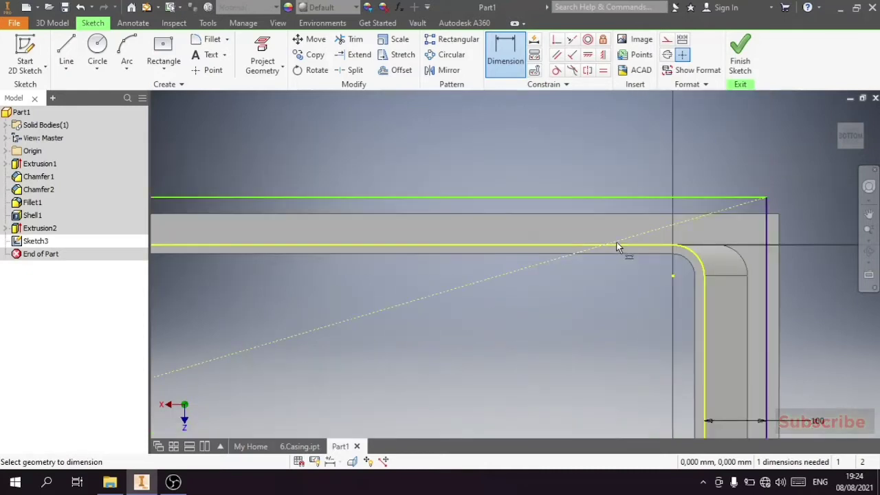
pyautogui.click(621, 246)
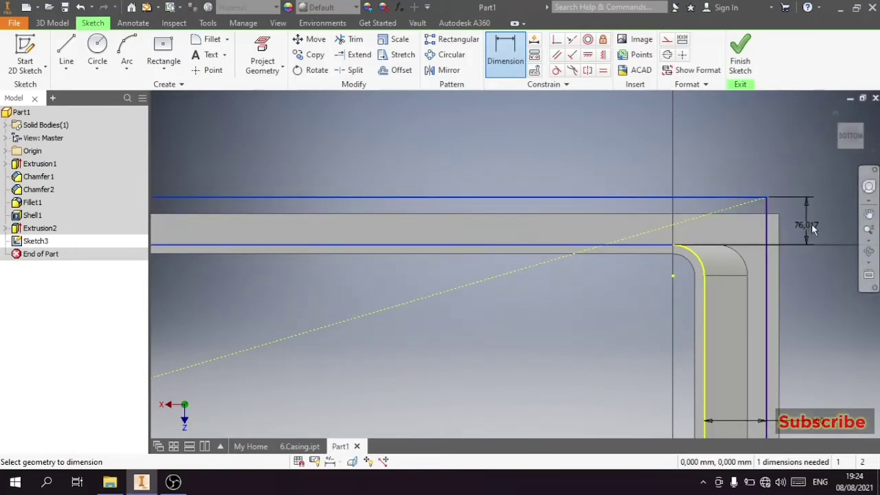
pyautogui.click(822, 219)
pyautogui.write('1')
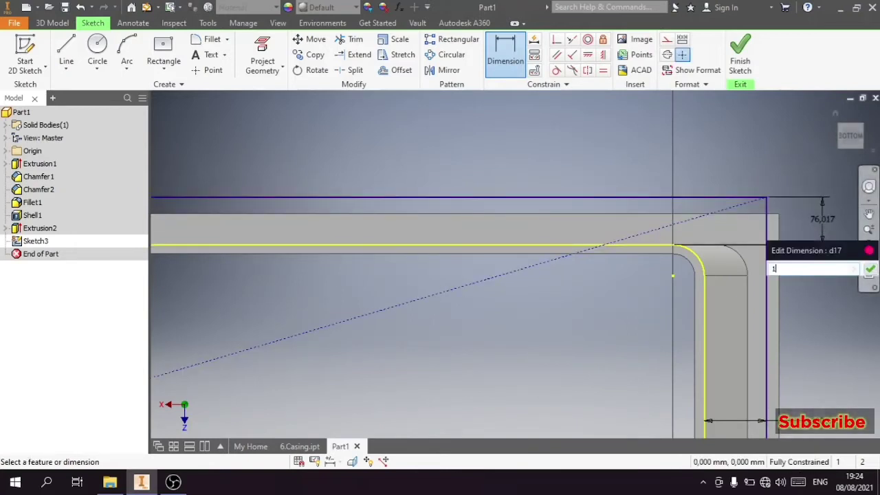
pyautogui.write('00')
pyautogui.press('Return')
pyautogui.scroll(-3, 712, 193)
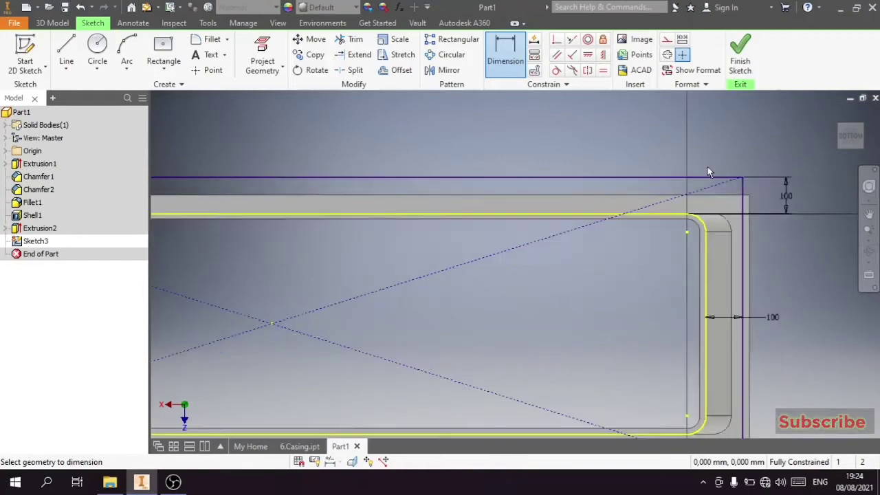
# - Finish Sketch3 and extrude the band between wall and outline 20 mm as Extrusion3
pyautogui.click(740, 55)
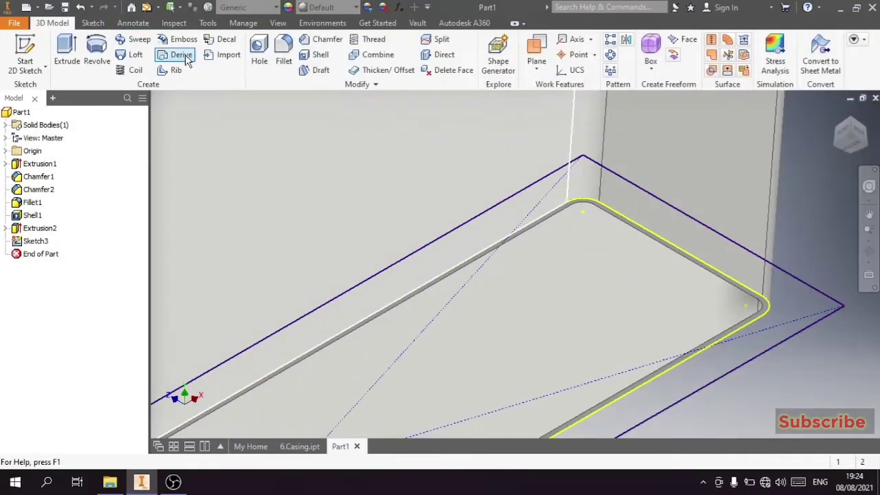
pyautogui.click(66, 55)
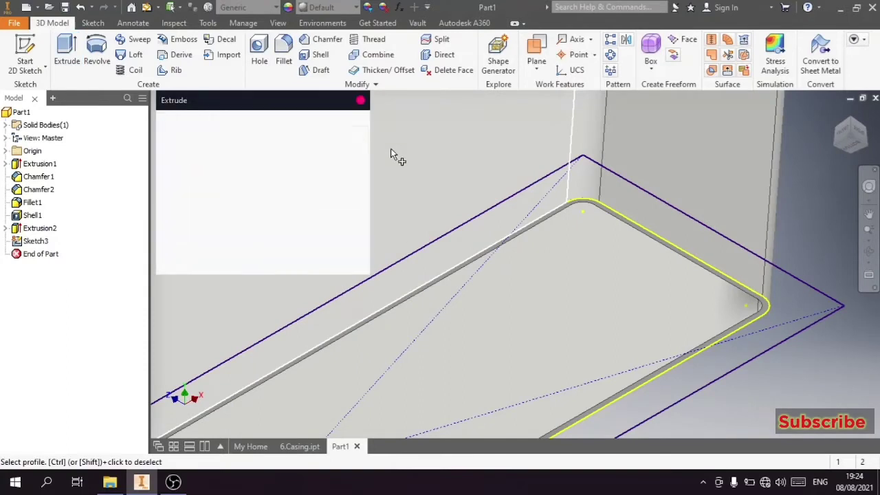
pyautogui.click(502, 209)
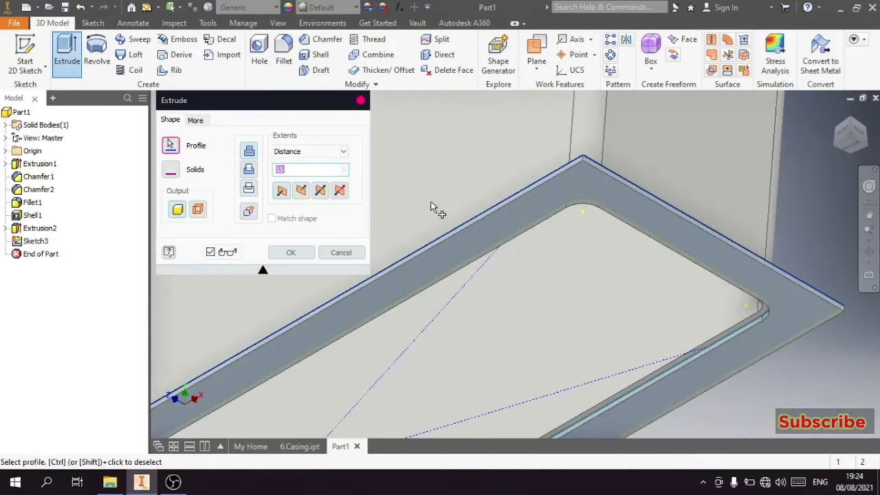
pyautogui.click(300, 191)
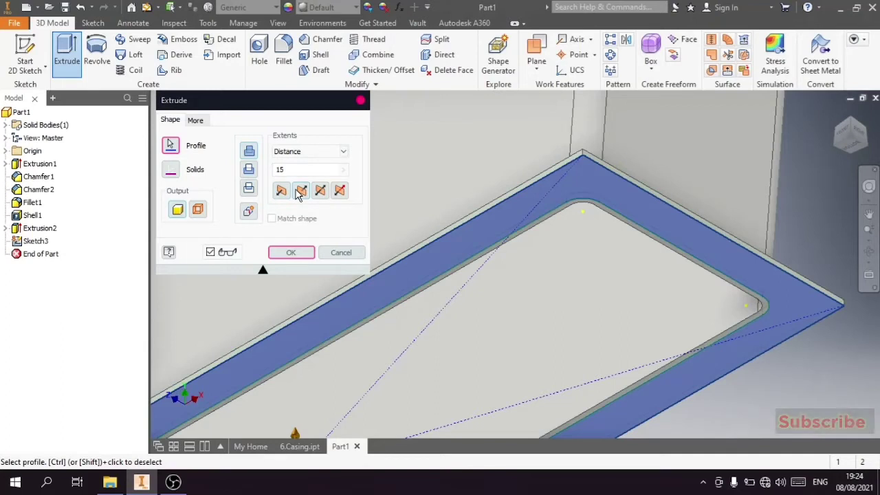
pyautogui.click(283, 170)
pyautogui.write('20')
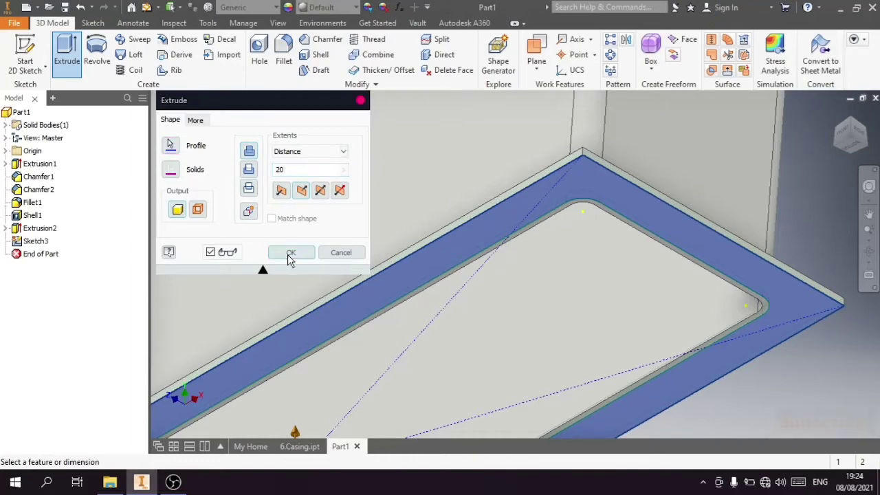
pyautogui.click(291, 252)
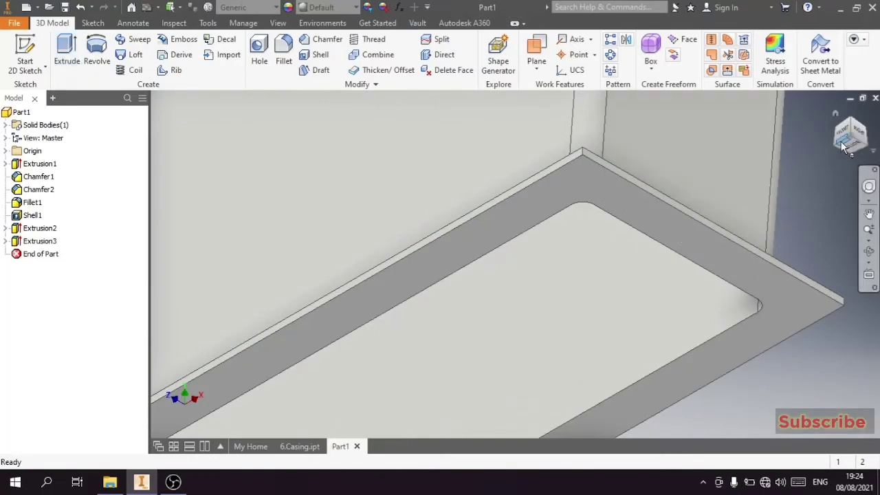
pyautogui.moveTo(835, 141)
pyautogui.keyDown('shift'); pyautogui.mouseDown(button='middle')
pyautogui.moveTo(714, 178)
pyautogui.moveTo(461, 386)
pyautogui.moveTo(495, 290)
pyautogui.moveTo(434, 274)
pyautogui.mouseUp(button='middle'); pyautogui.keyUp('shift')
pyautogui.scroll(5, 461, 386)
pyautogui.scroll(-5, 380, 274)
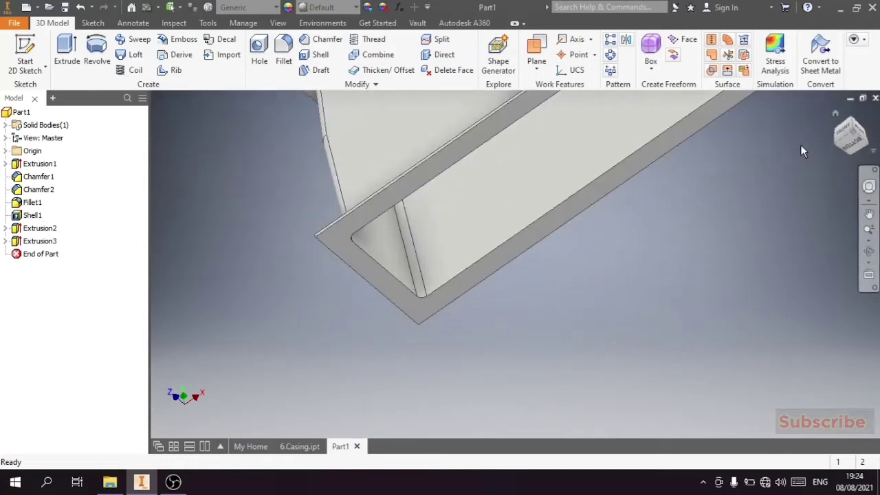
pyautogui.click(853, 120)
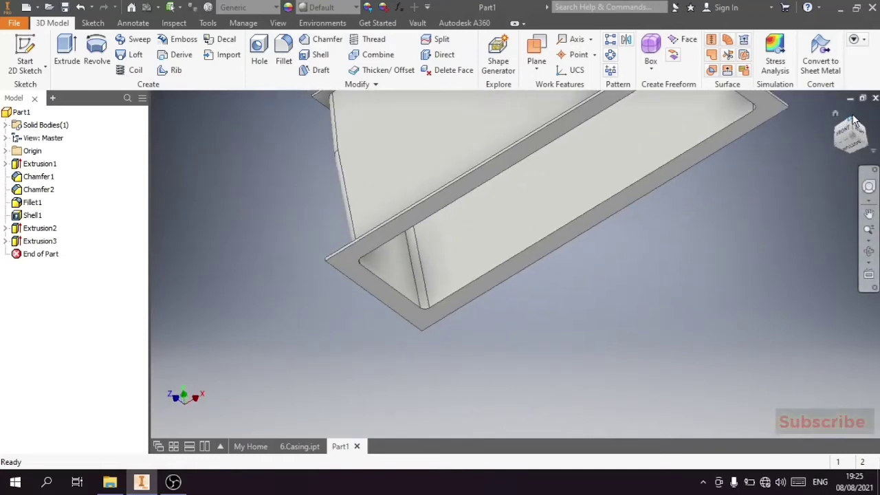
pyautogui.scroll(3, 578, 420)
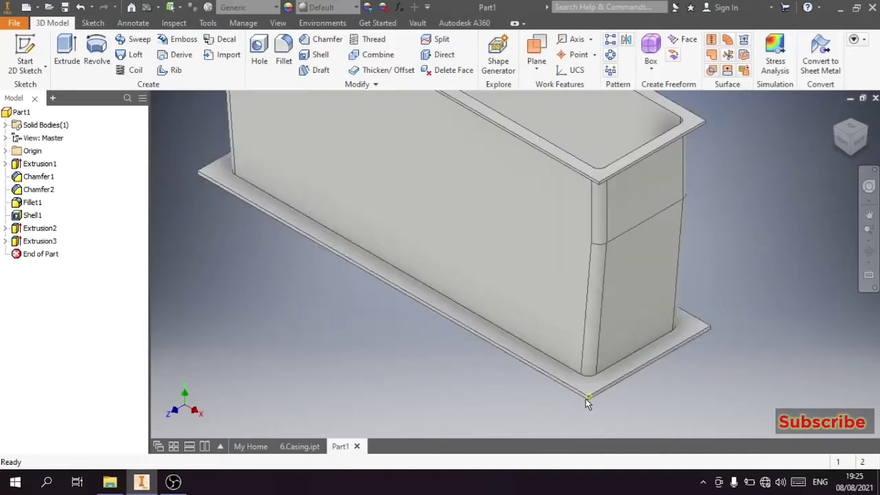
pyautogui.scroll(-2, 622, 388)
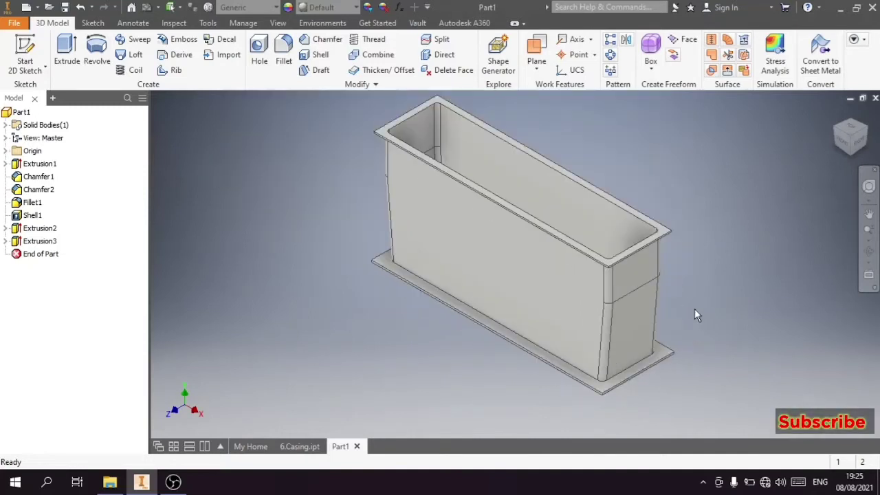
# - Start a sketch on the XY Plane and draw a 200 mm circle centred near the top edge
pyautogui.click(5, 151)
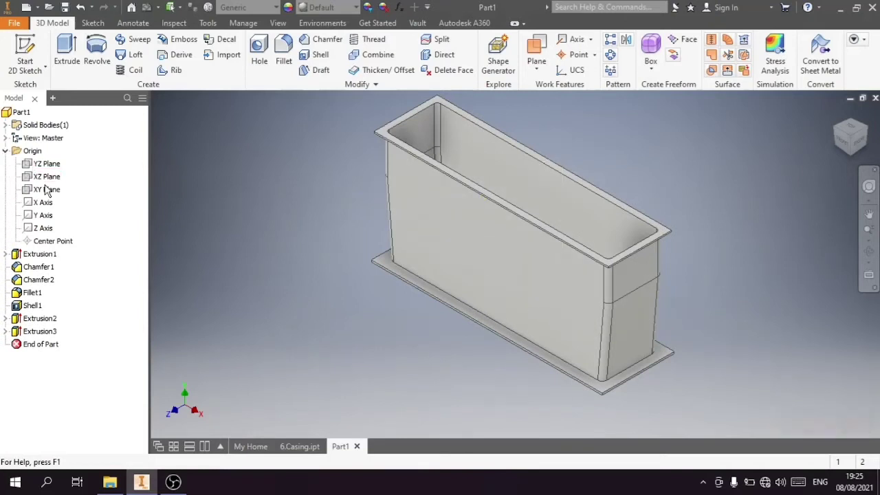
pyautogui.click(46, 189)
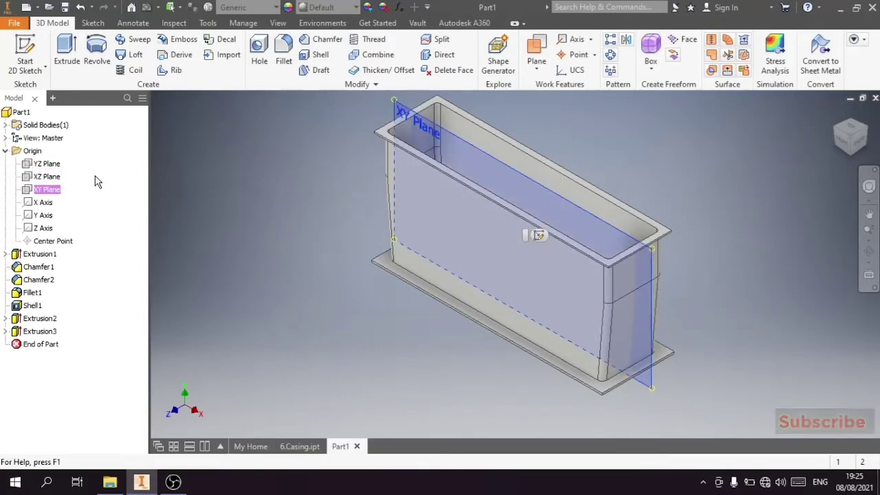
pyautogui.click(537, 235)
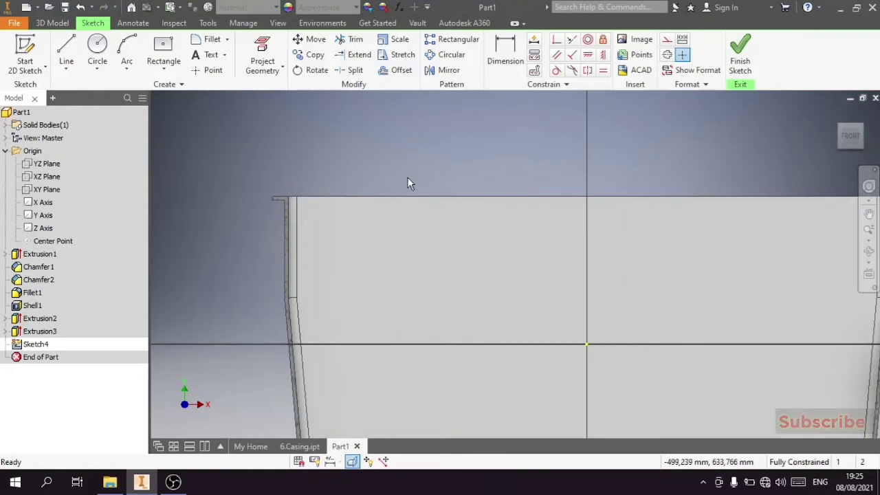
pyautogui.click(97, 48)
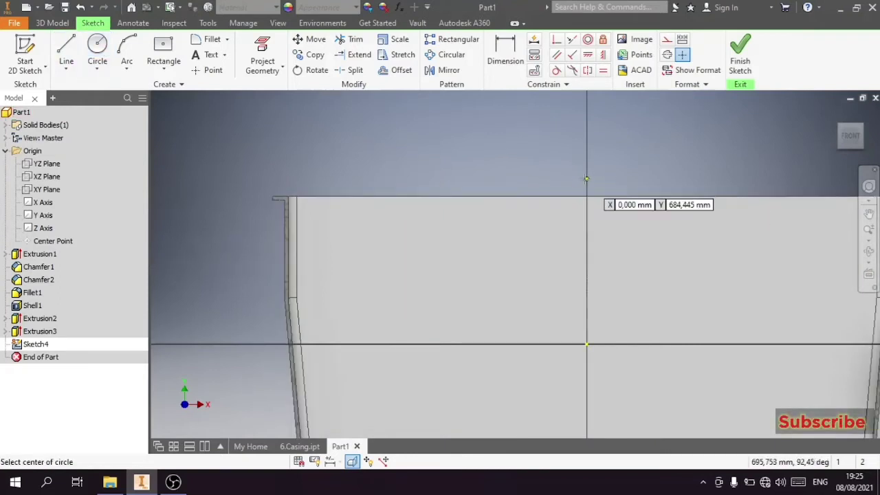
pyautogui.click(595, 211)
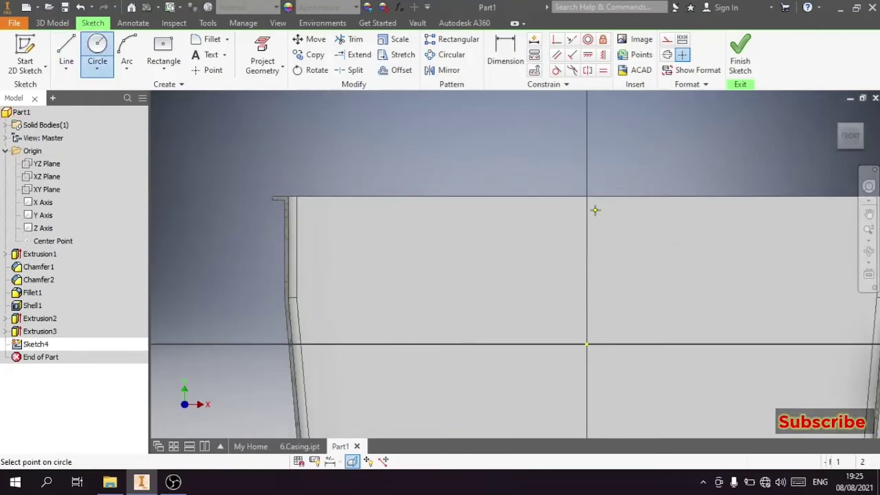
pyautogui.write('200')
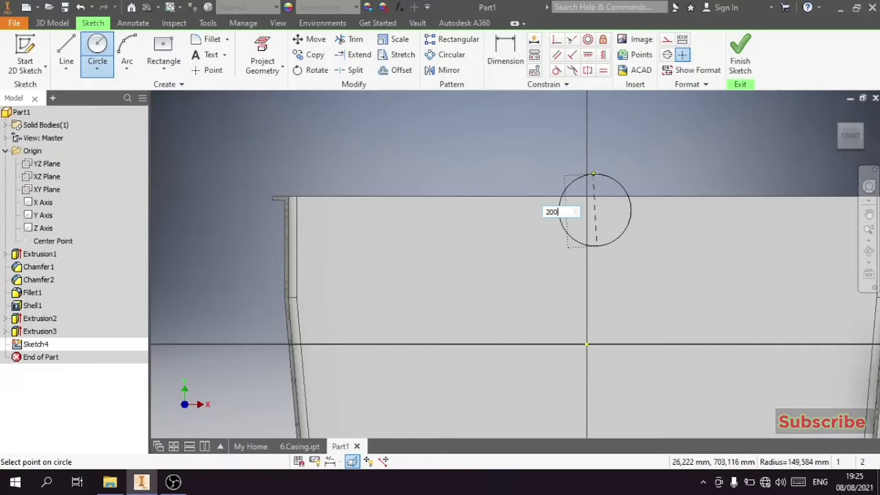
pyautogui.press('Return')
pyautogui.rightClick(589, 165)
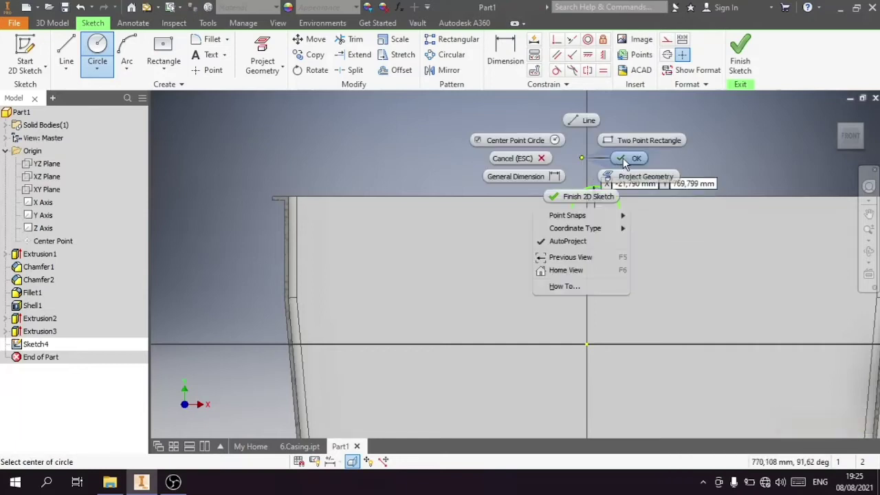
pyautogui.click(509, 157)
# - Project the casing's left wall edge into the sketch
pyautogui.click(273, 70)
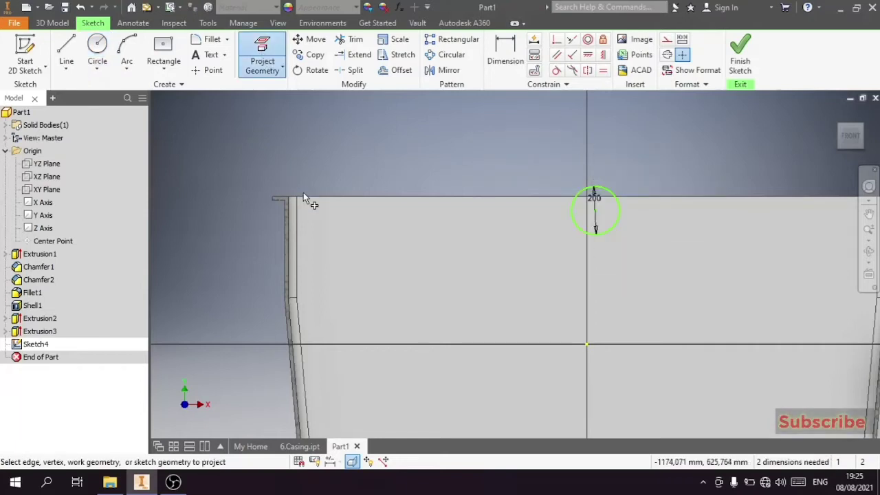
pyautogui.click(290, 205)
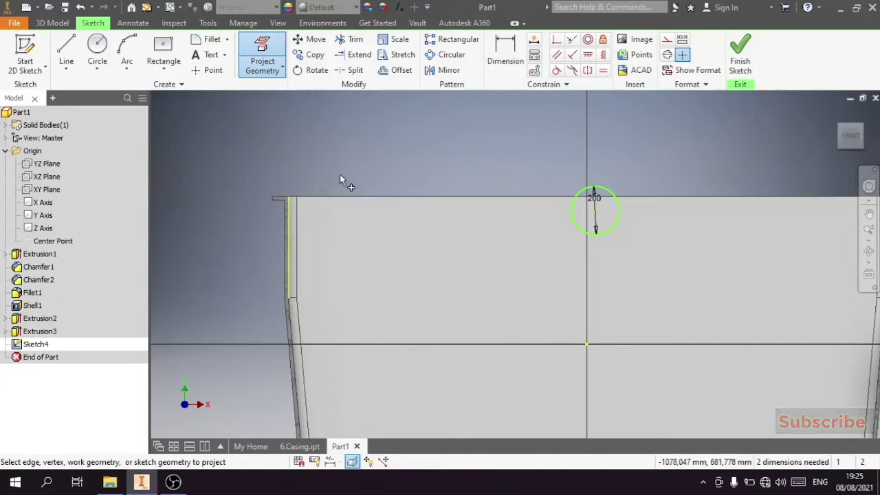
pyautogui.rightClick(373, 151)
pyautogui.click(416, 151)
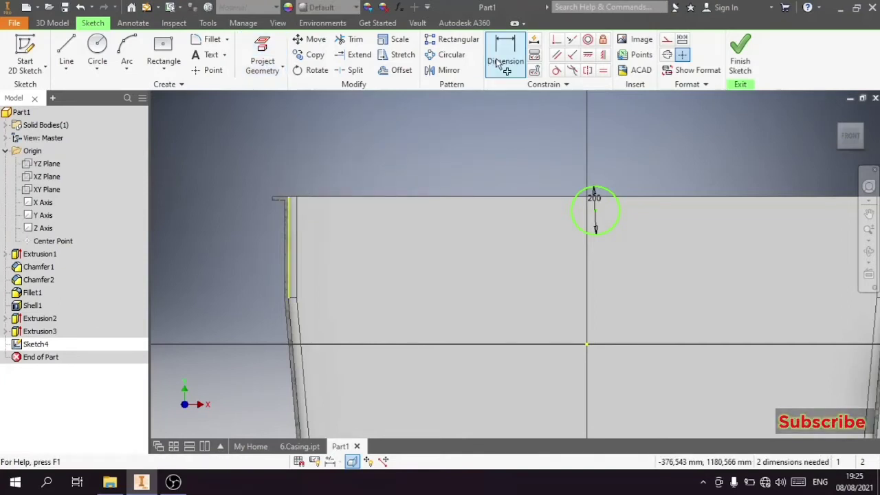
# - Add a horizontal dimension from the projected left wall edge to the circle
pyautogui.click(504, 58)
pyautogui.click(289, 207)
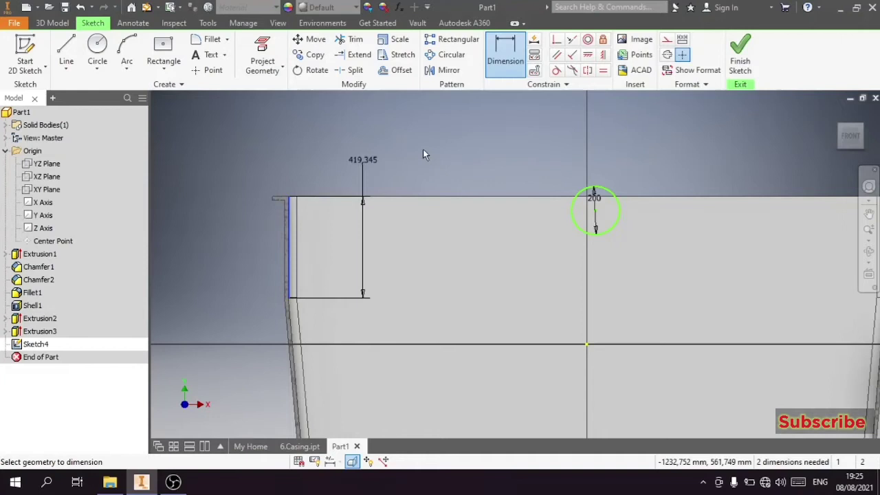
pyautogui.click(595, 219)
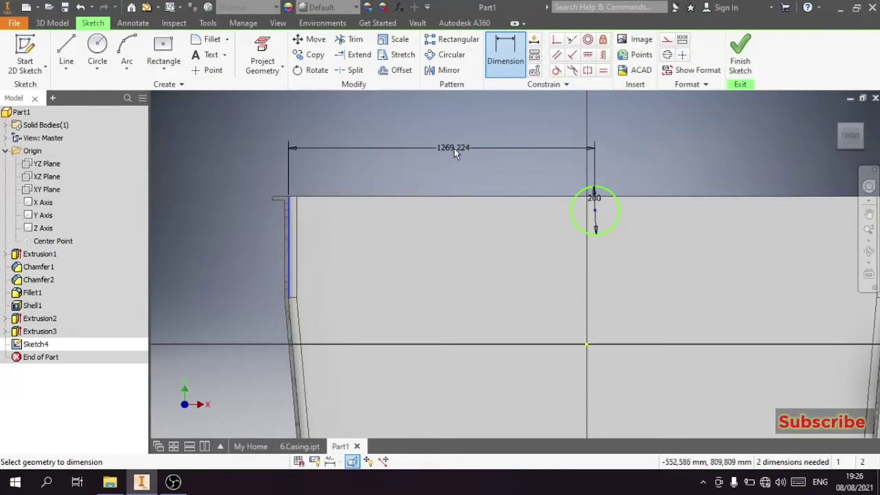
pyautogui.click(454, 148)
pyautogui.write('100')
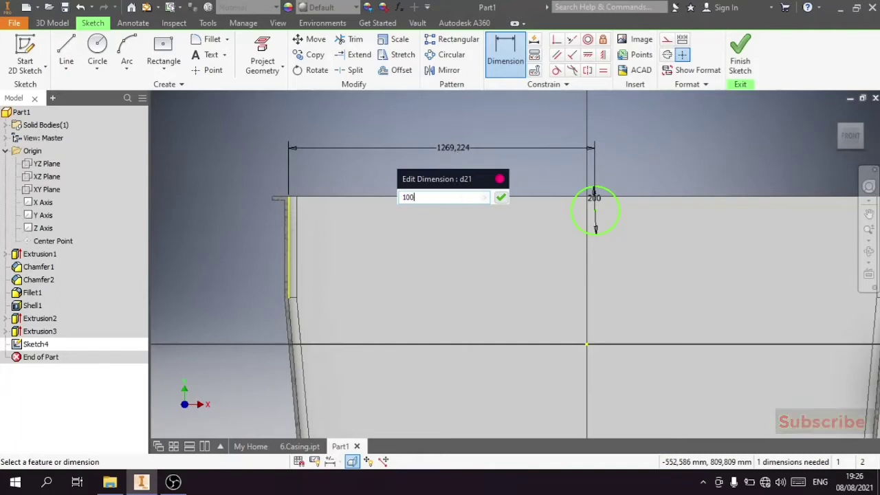
pyautogui.press('Return')
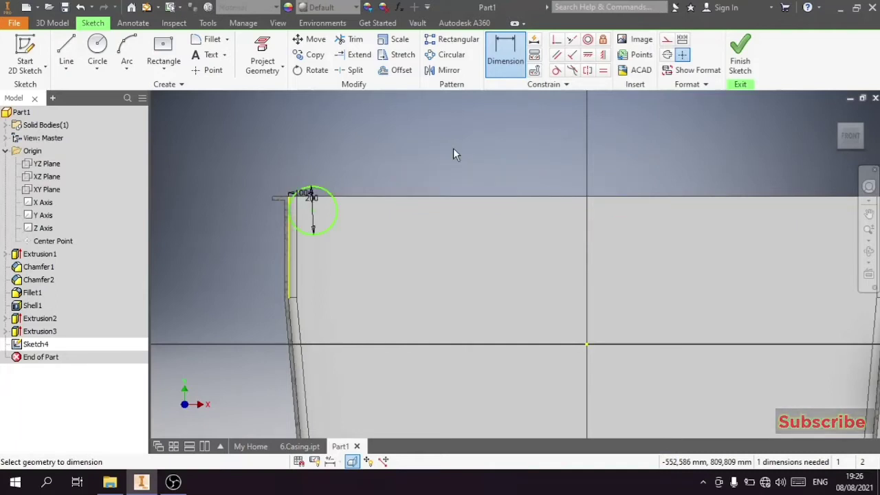
pyautogui.click(302, 199)
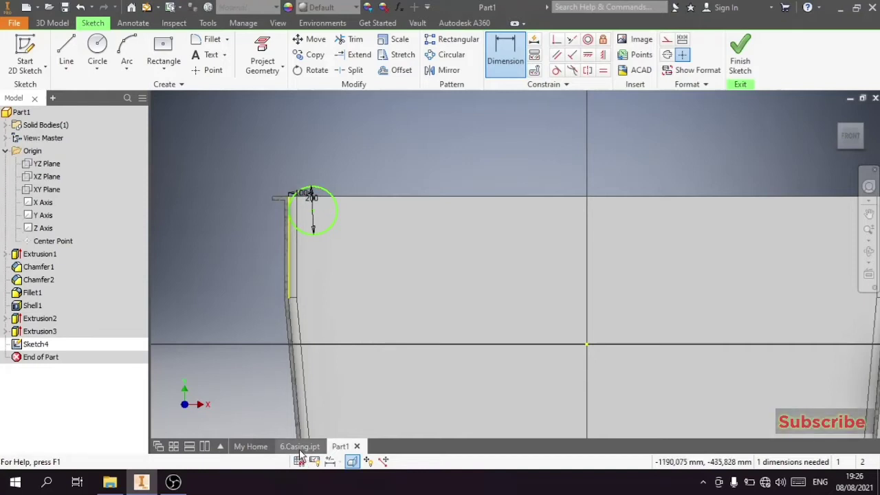
# - Check the 6.Casing.ipt reference model, then undo the faulty position dimension
pyautogui.click(299, 446)
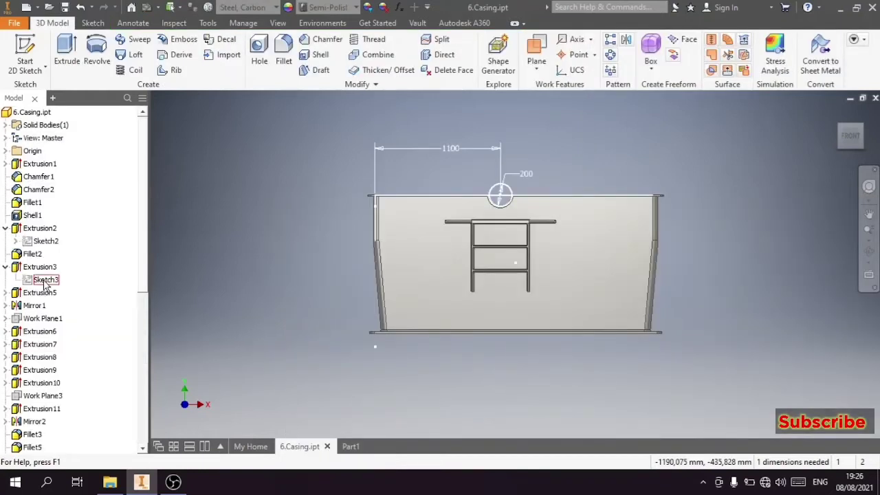
pyautogui.click(354, 446)
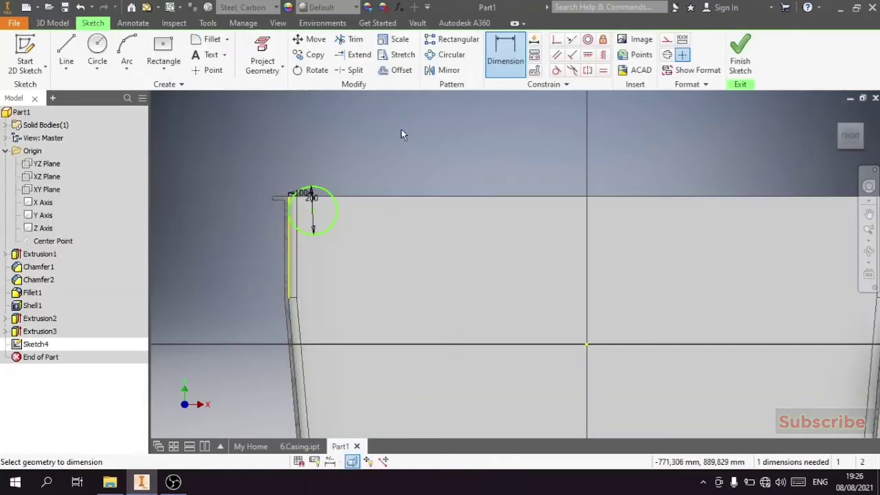
pyautogui.press('Escape')
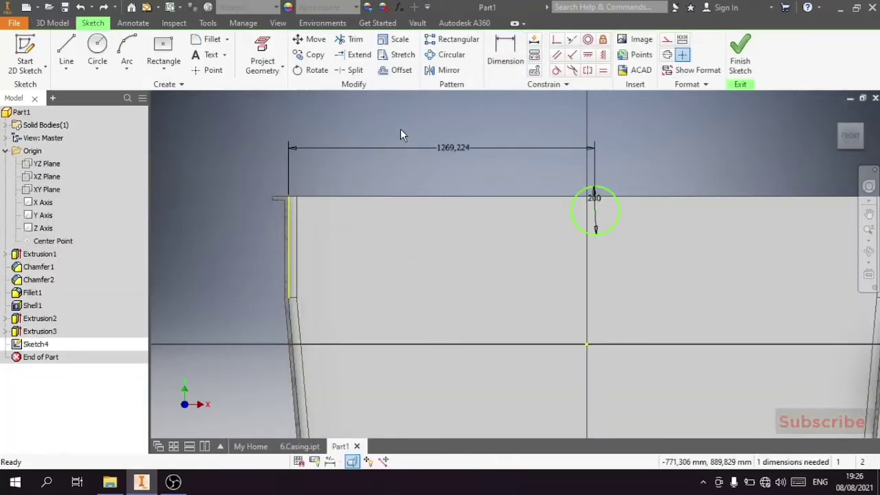
pyautogui.hotkey('ctrl', 'z')
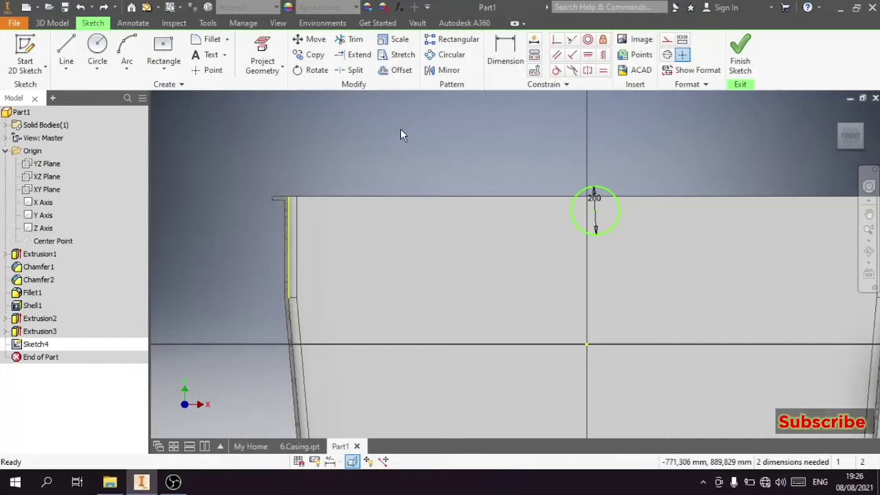
# - Dimension the circle centre 1100 from the wall's left end
pyautogui.click(505, 51)
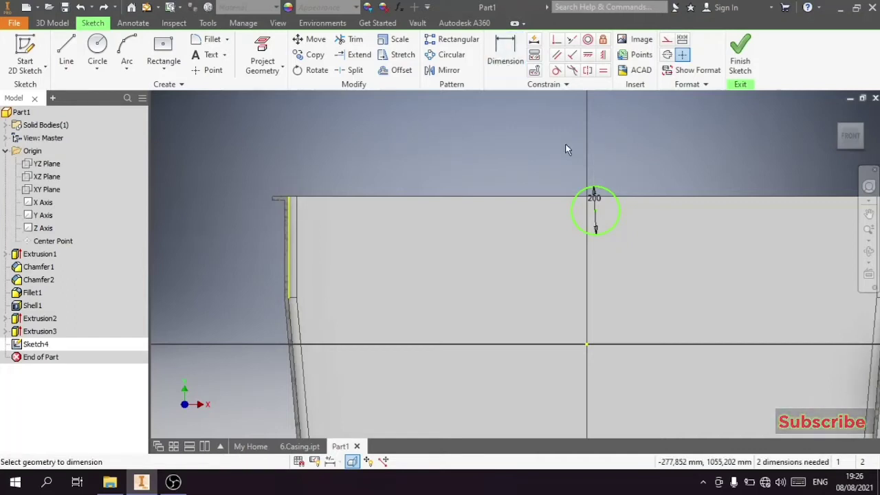
pyautogui.click(294, 206)
pyautogui.click(408, 153)
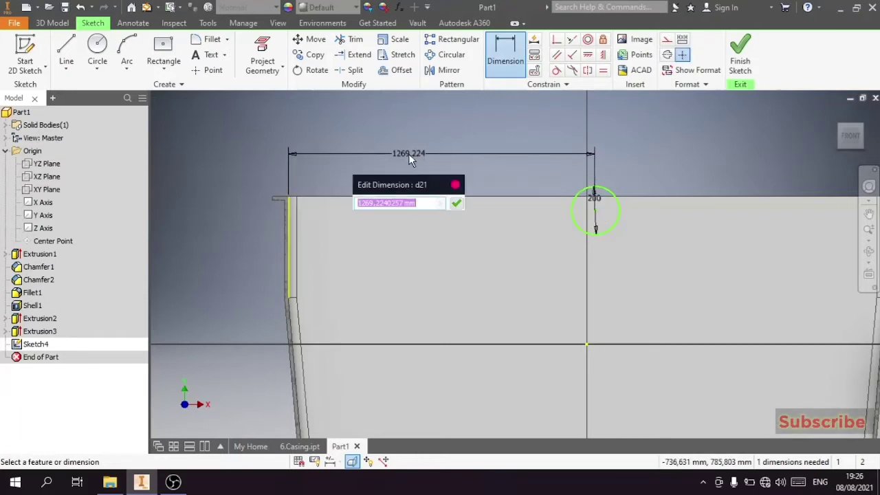
pyautogui.write('1100')
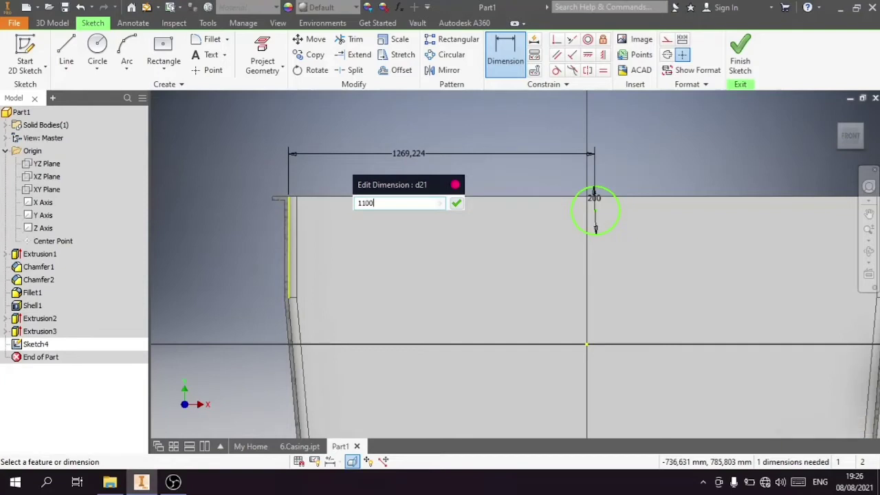
pyautogui.press('Return')
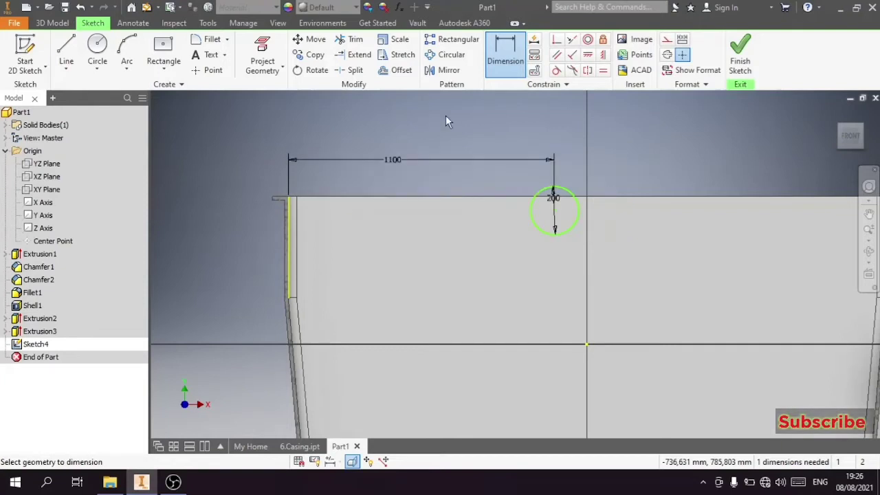
# - Align the circle centre horizontally with the wall's top corner and finish Sketch4
pyautogui.click(588, 54)
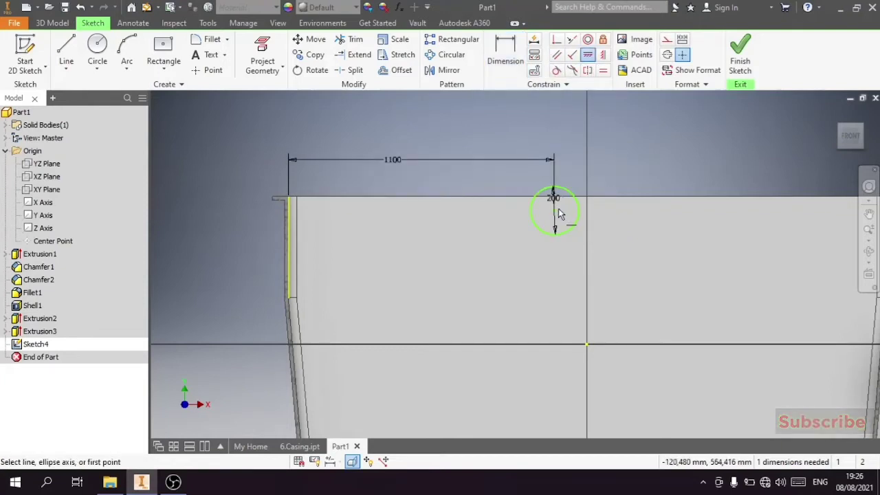
pyautogui.click(555, 213)
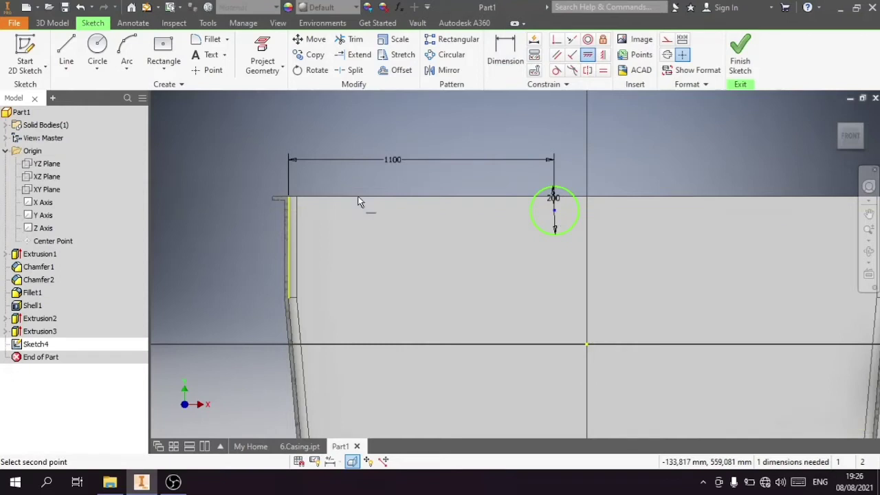
pyautogui.click(290, 199)
pyautogui.rightClick(554, 113)
pyautogui.click(602, 112)
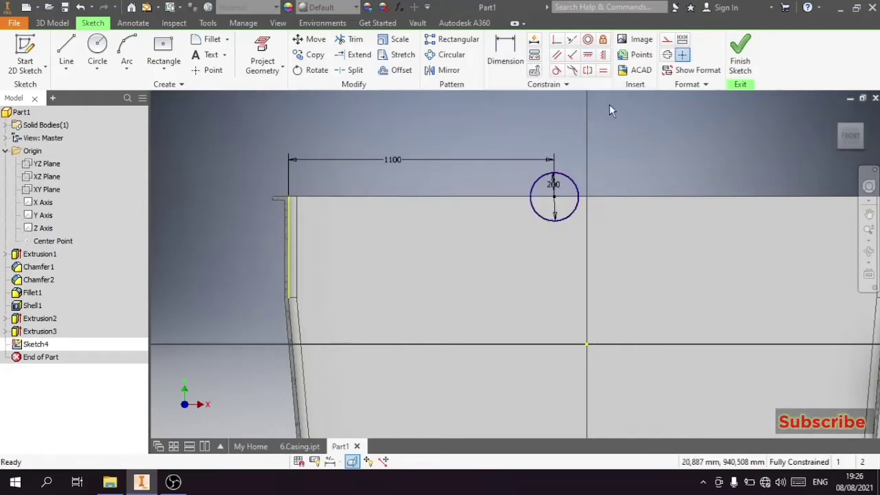
pyautogui.click(739, 62)
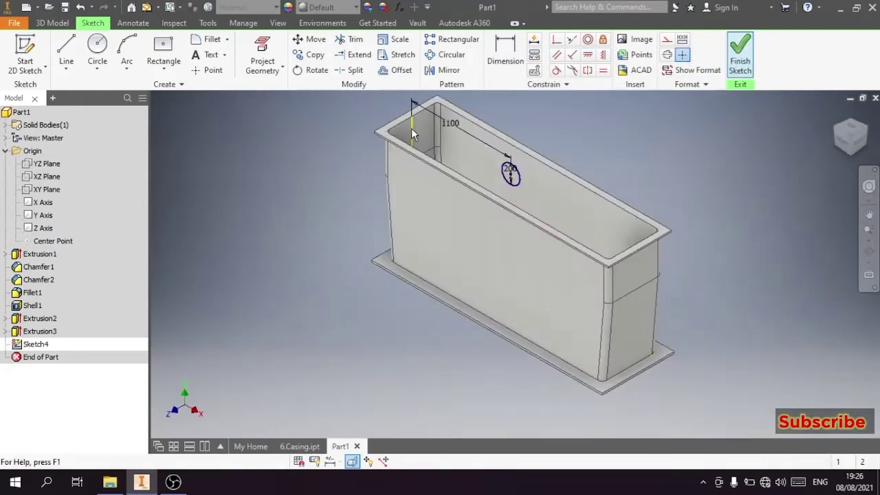
# - Extrude the circle as a cut about 314.5 mm, notching both long walls
pyautogui.click(66, 55)
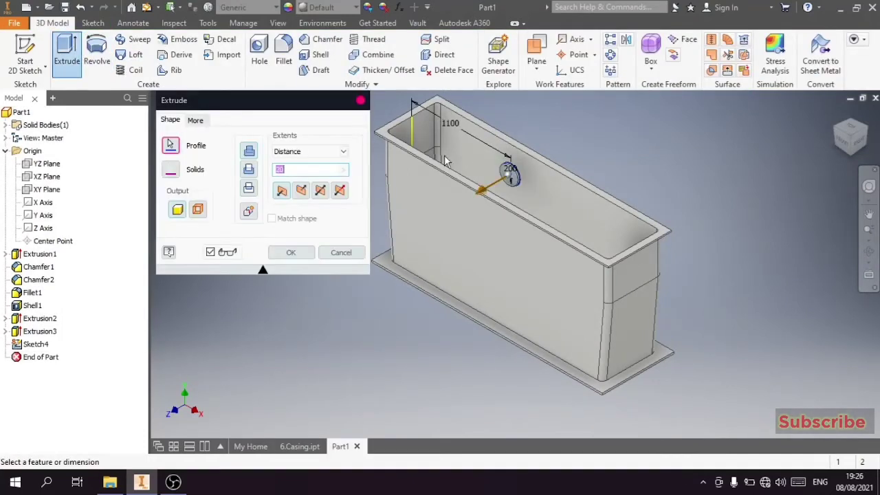
pyautogui.click(296, 171)
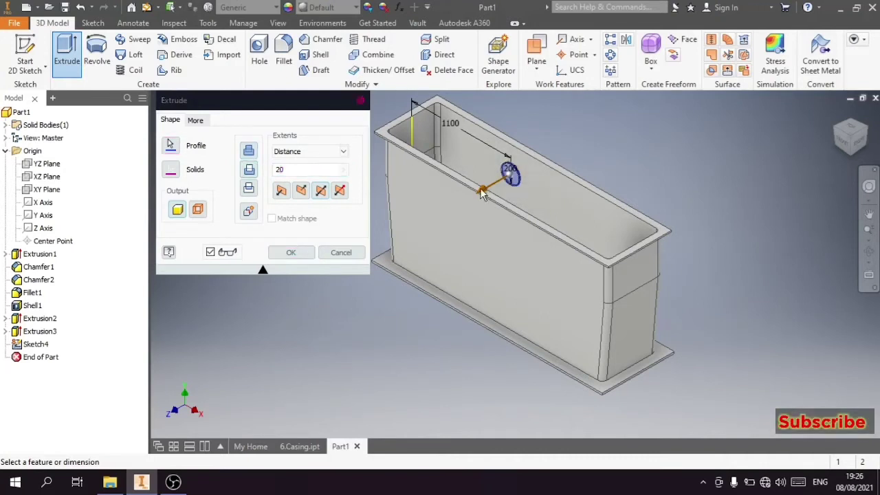
pyautogui.moveTo(491, 196); pyautogui.dragTo(446, 215)
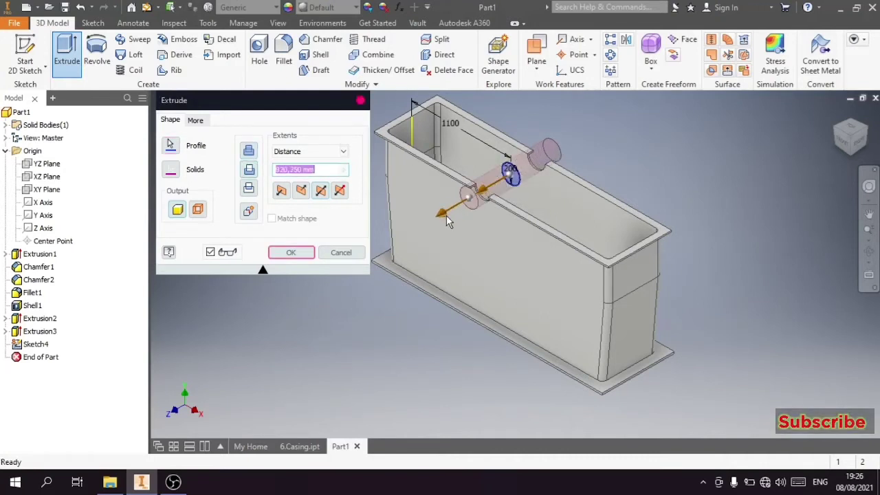
pyautogui.click(292, 253)
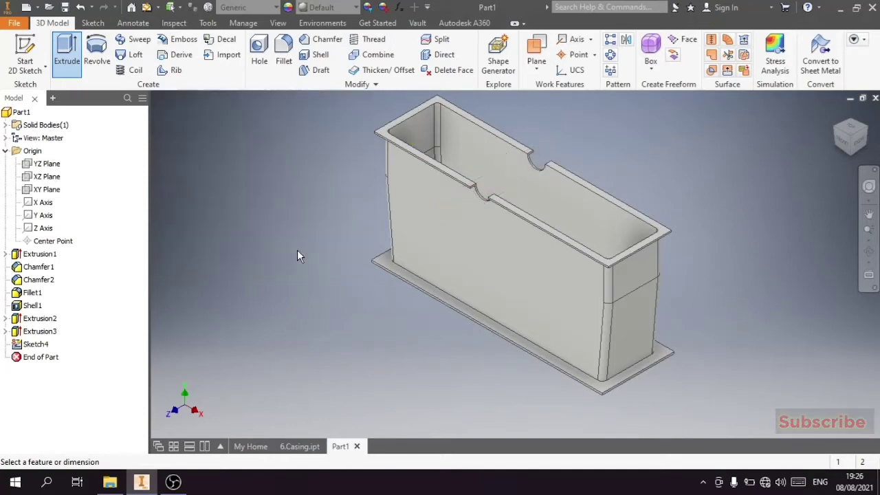
pyautogui.scroll(3, 484, 199)
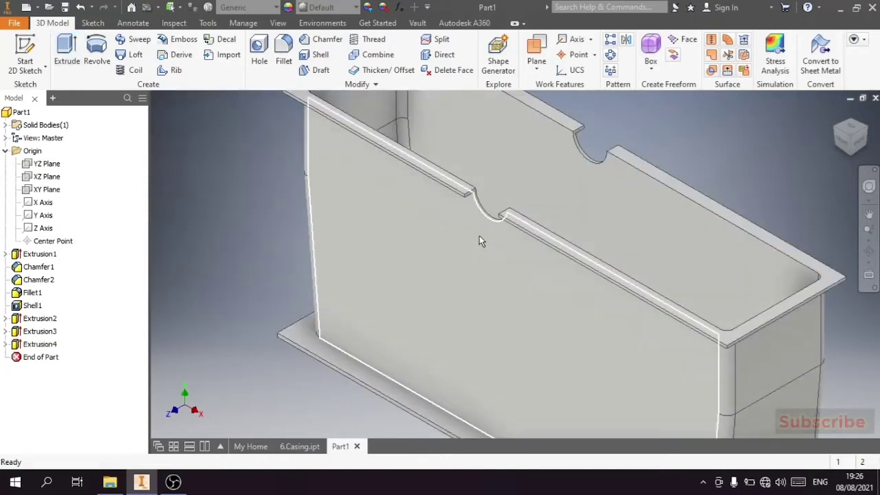
pyautogui.click(481, 240)
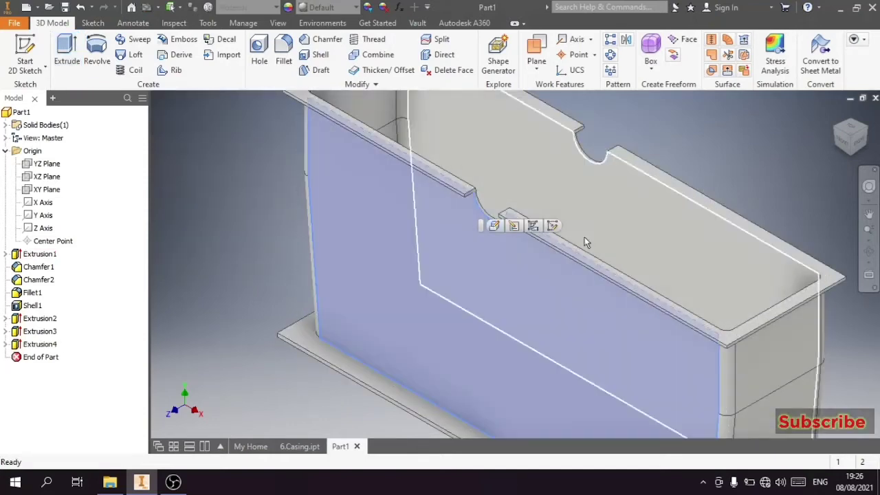
# - Start a sketch on the wall's outer face and project the notch arc, using a sliced view
pyautogui.click(555, 225)
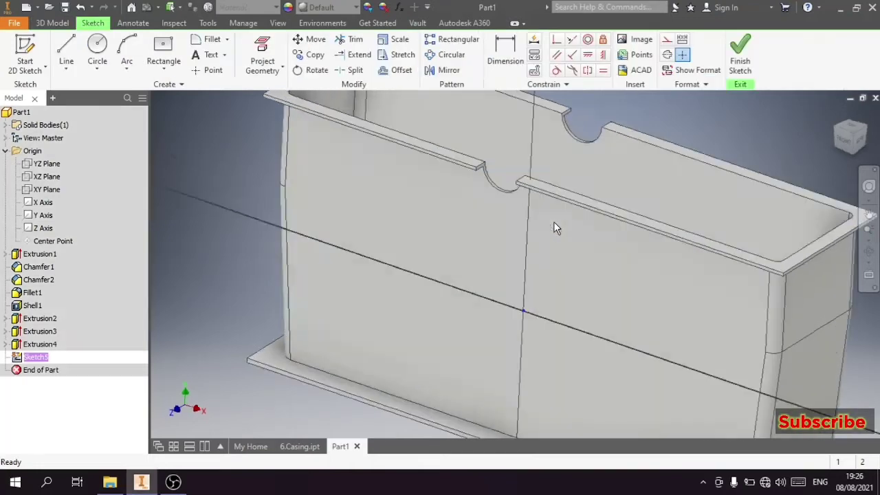
pyautogui.scroll(3, 502, 89)
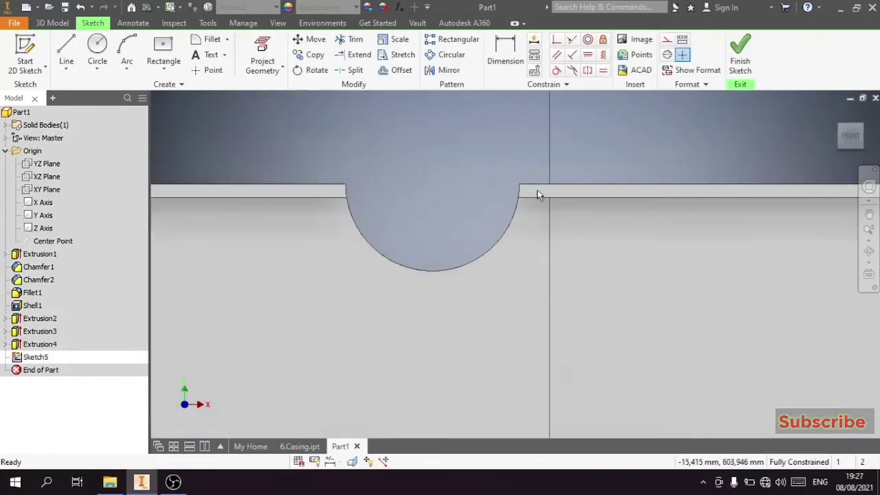
pyautogui.click(265, 55)
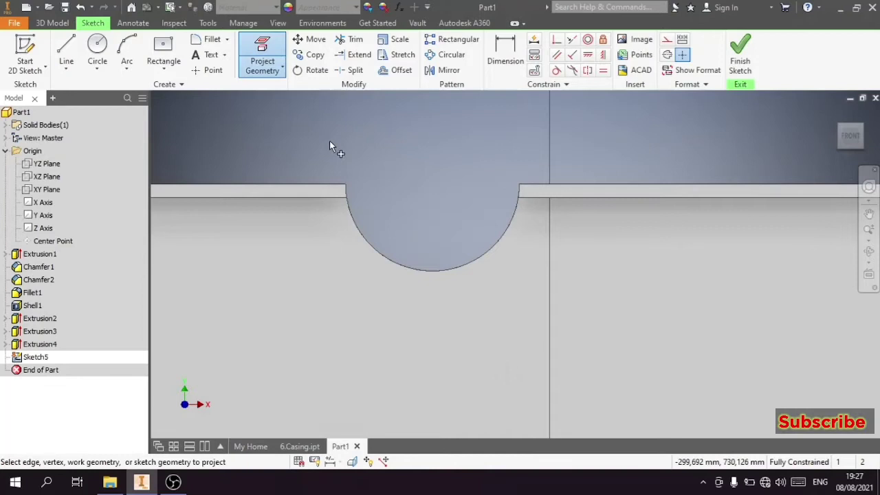
pyautogui.click(375, 258)
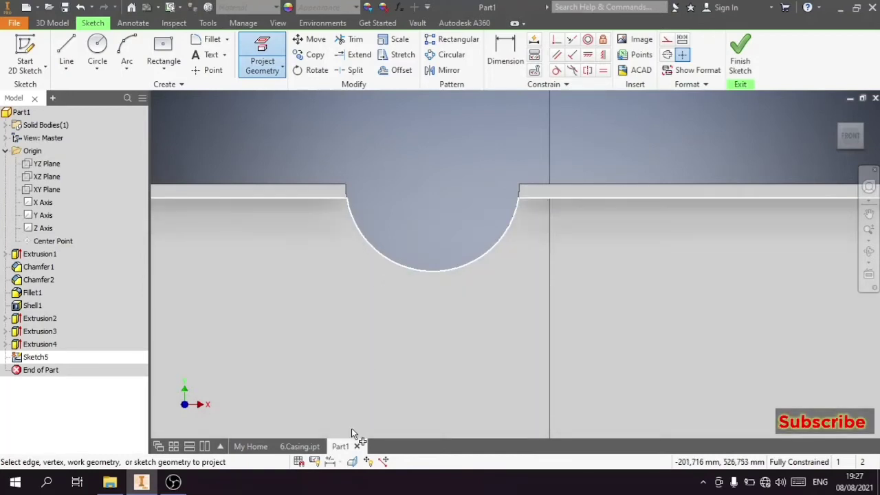
pyautogui.click(351, 461)
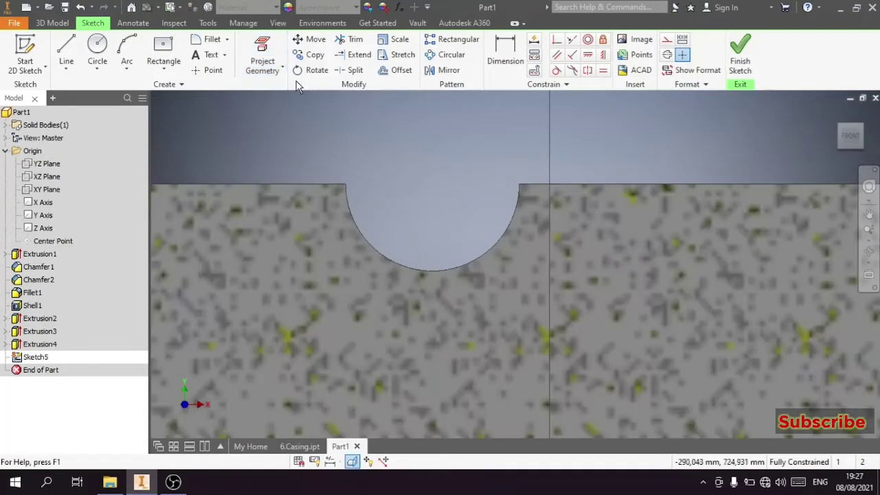
pyautogui.click(263, 57)
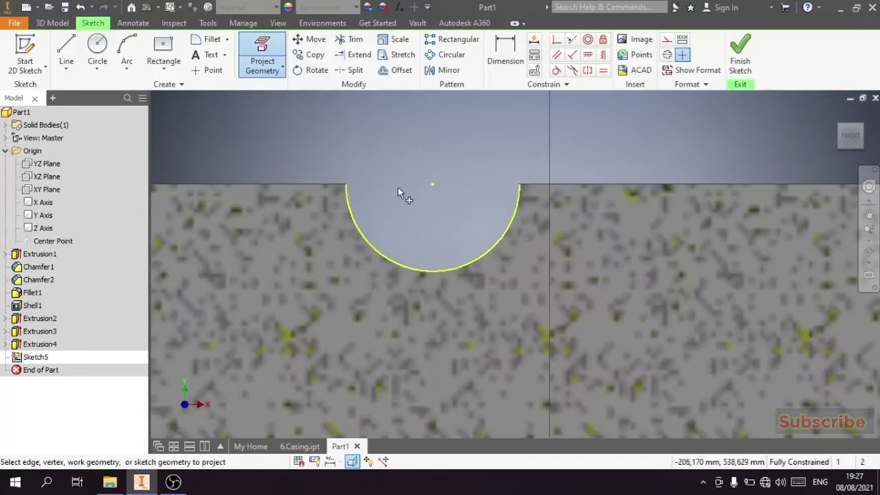
pyautogui.rightClick(384, 136)
pyautogui.click(414, 134)
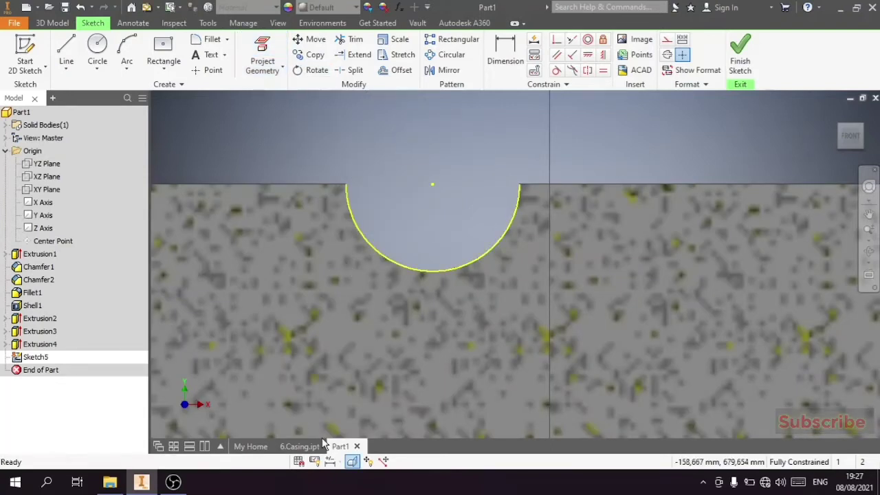
pyautogui.click(352, 461)
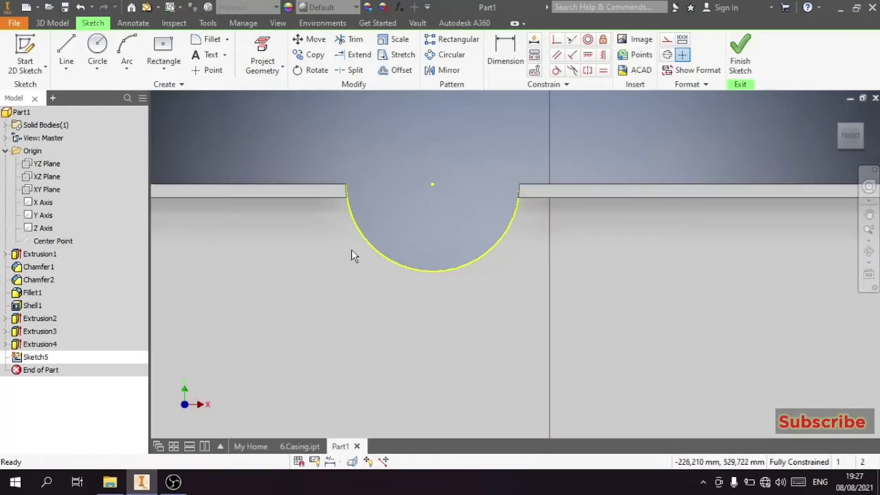
# - Offset the notch arc by 15 mm
pyautogui.scroll(-4, 349, 195)
pyautogui.scroll(-1, 343, 187)
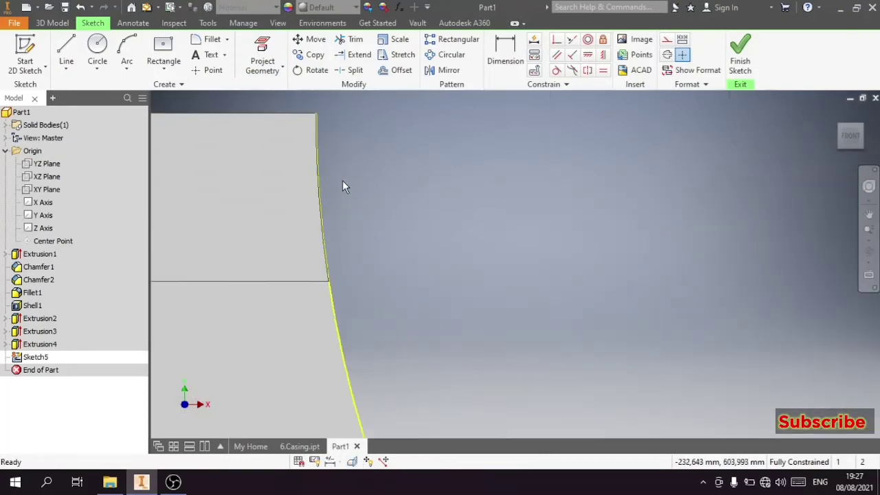
pyautogui.scroll(1, 385, 182)
pyautogui.scroll(3, 419, 171)
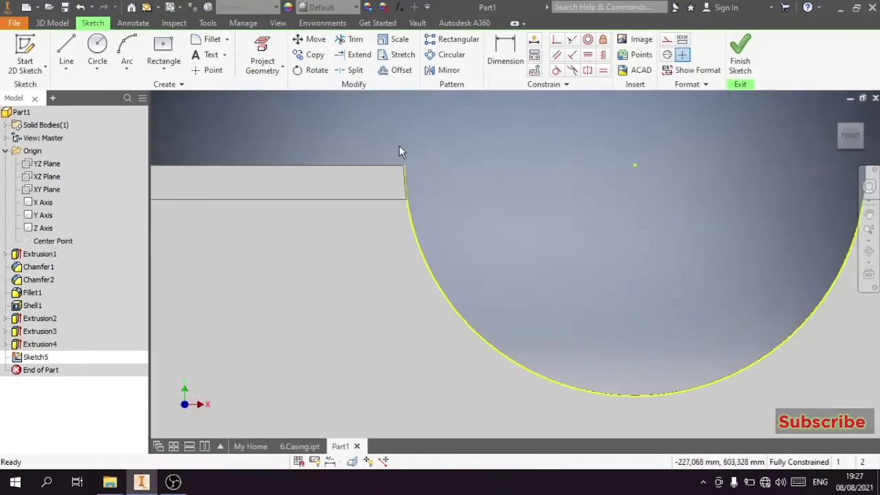
pyautogui.click(401, 70)
pyautogui.click(442, 294)
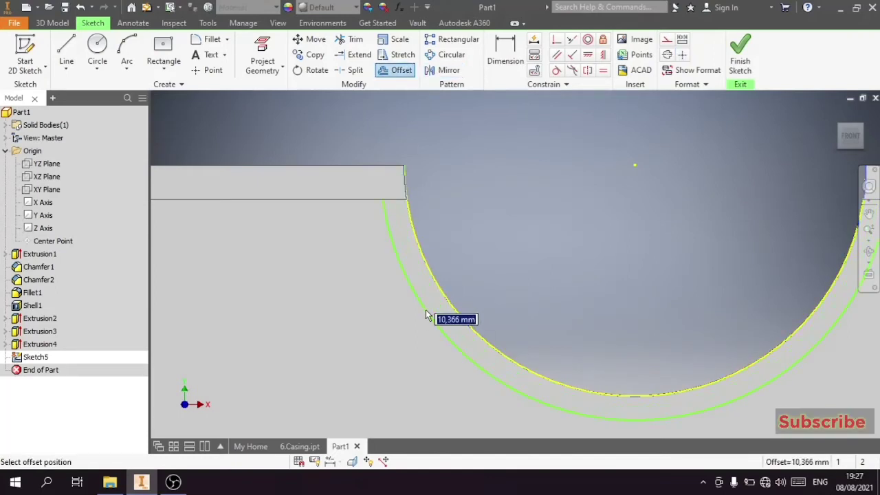
pyautogui.write('1')
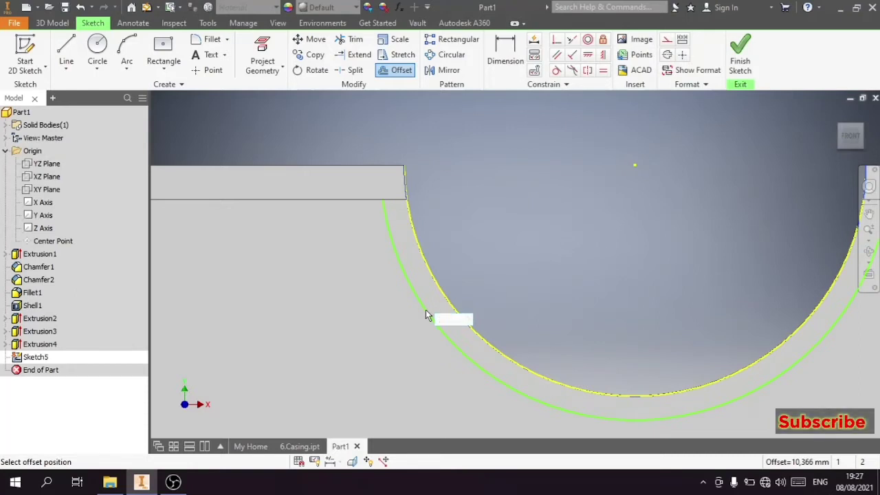
pyautogui.press('Return')
pyautogui.rightClick(462, 301)
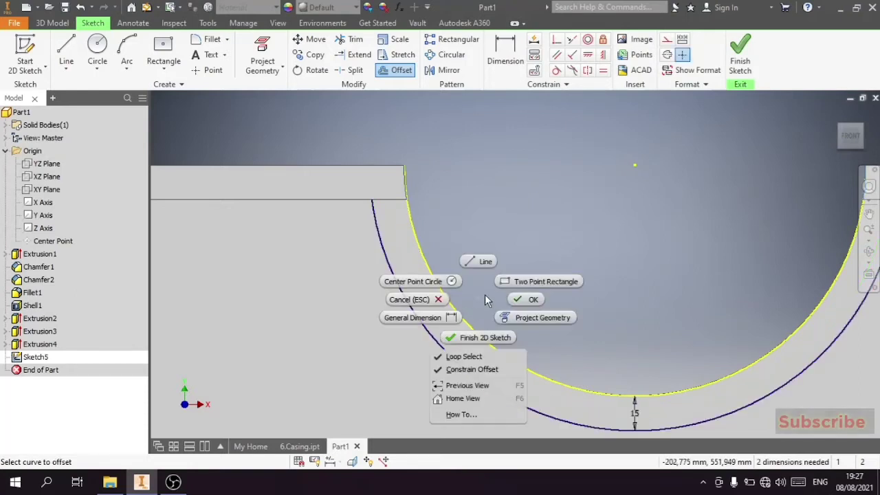
pyautogui.click(523, 300)
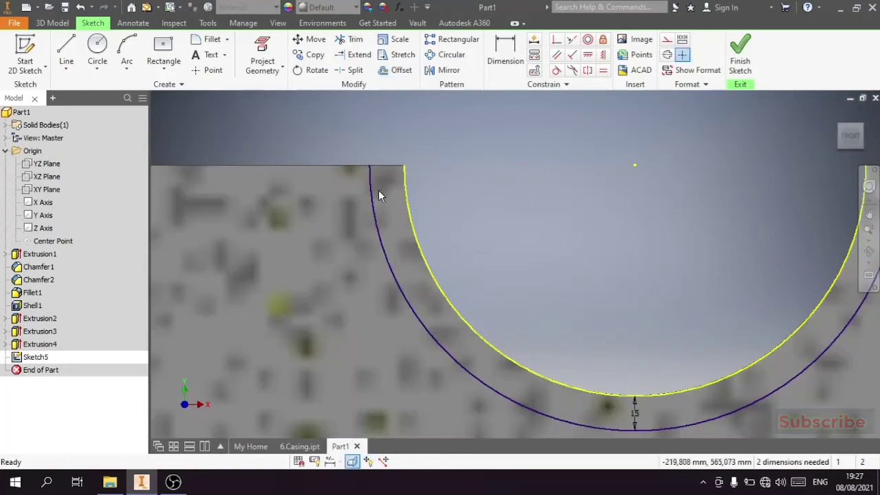
# - Draw a 15 mm line along the top edge closing one end of the band
pyautogui.click(66, 51)
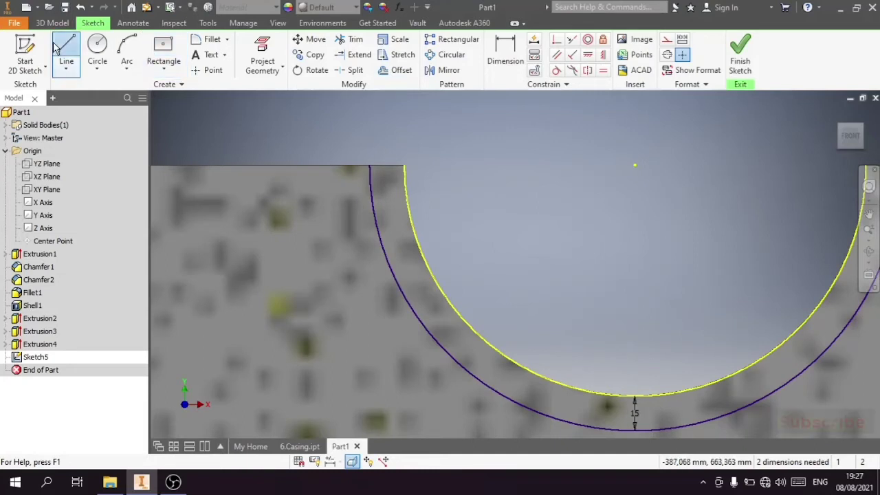
pyautogui.click(370, 167)
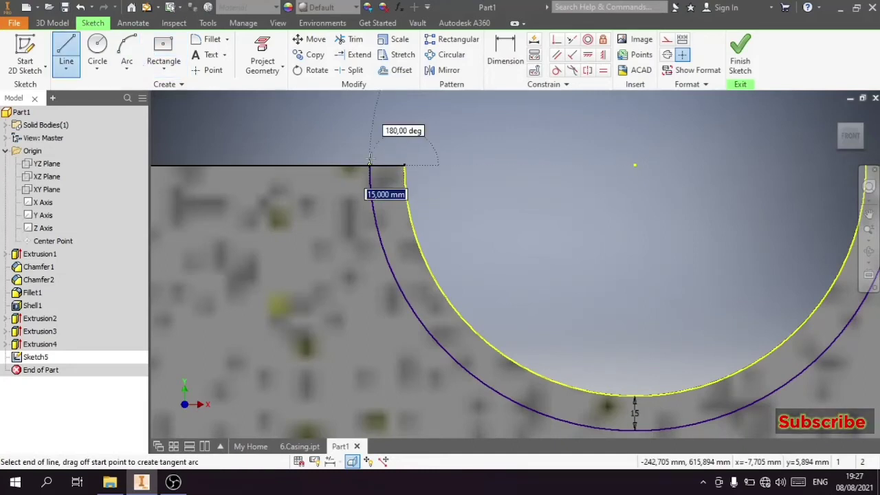
pyautogui.click(404, 165)
pyautogui.rightClick(412, 143)
pyautogui.click(378, 140)
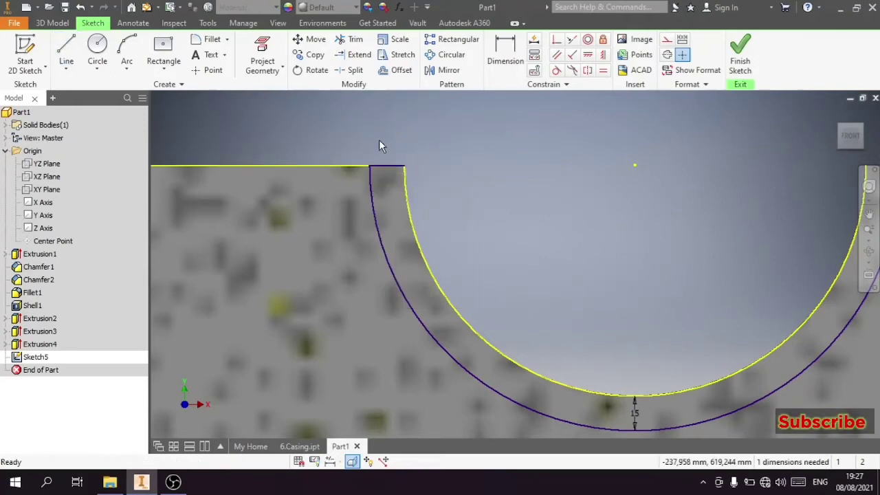
pyautogui.scroll(-3, 398, 141)
pyautogui.scroll(4, 549, 137)
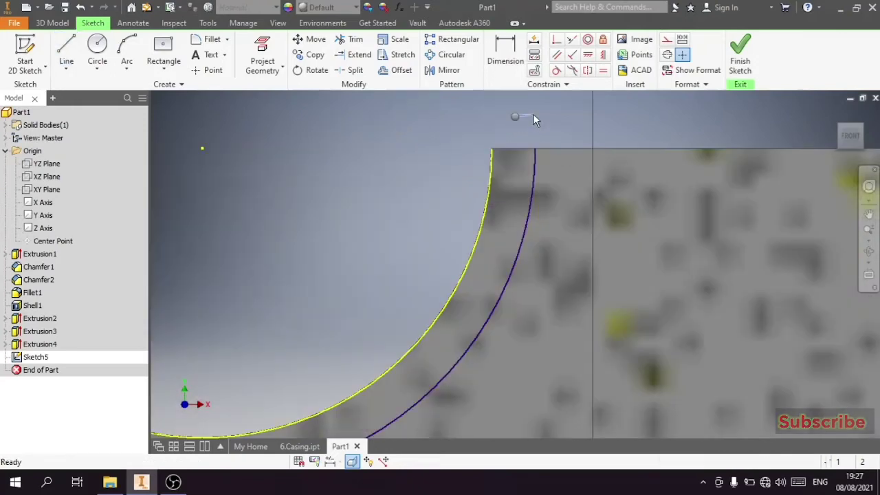
# - Close the band's other end with a second line and finish Sketch5
pyautogui.rightClick(533, 117)
pyautogui.click(522, 83)
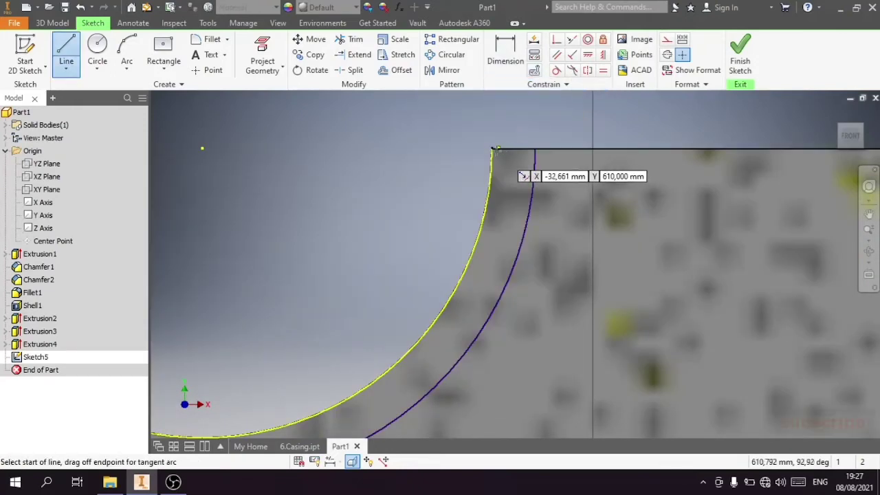
pyautogui.click(492, 149)
pyautogui.doubleClick(536, 148)
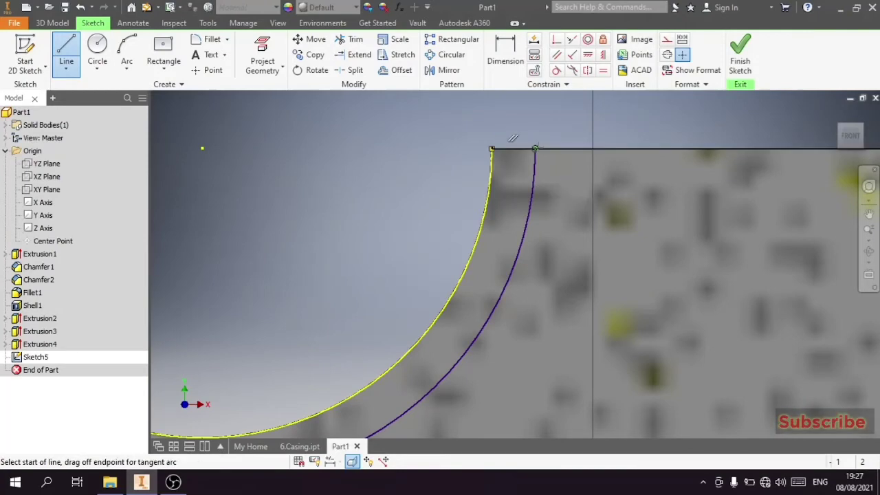
pyautogui.rightClick(535, 147)
pyautogui.click(588, 132)
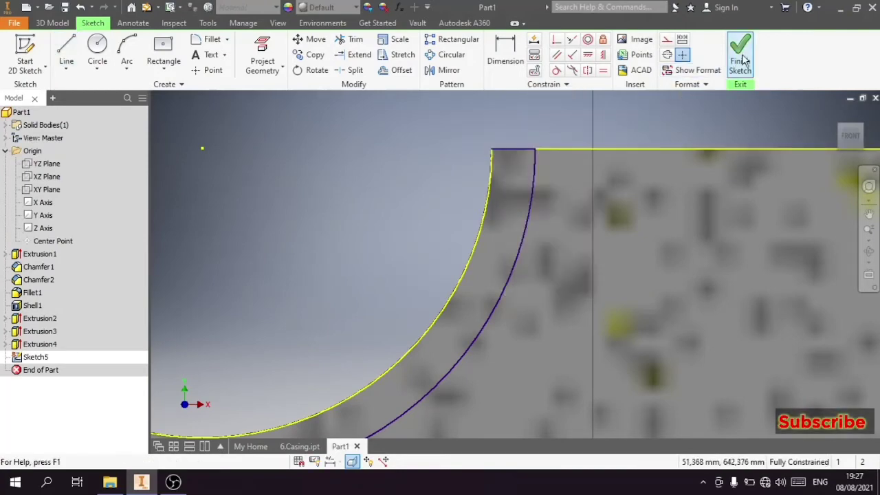
pyautogui.click(740, 62)
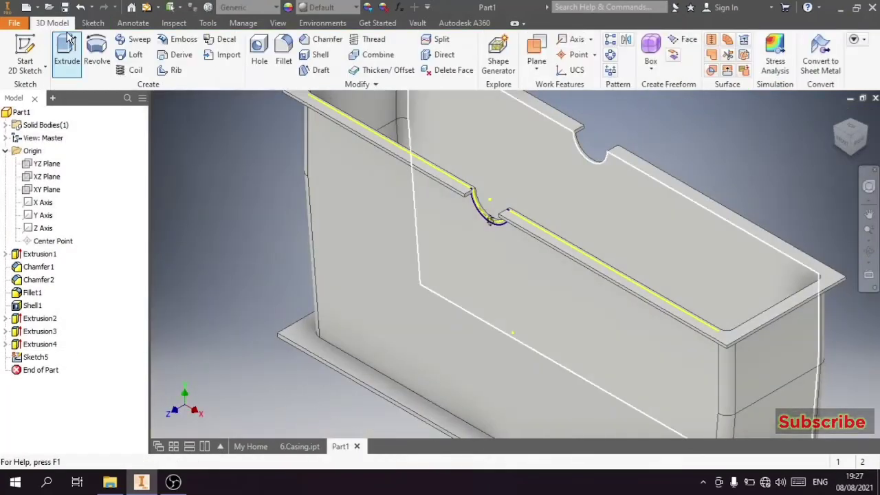
# - Extrude Sketch5's arc band 50 mm into a curved lip around the notch
pyautogui.click(68, 55)
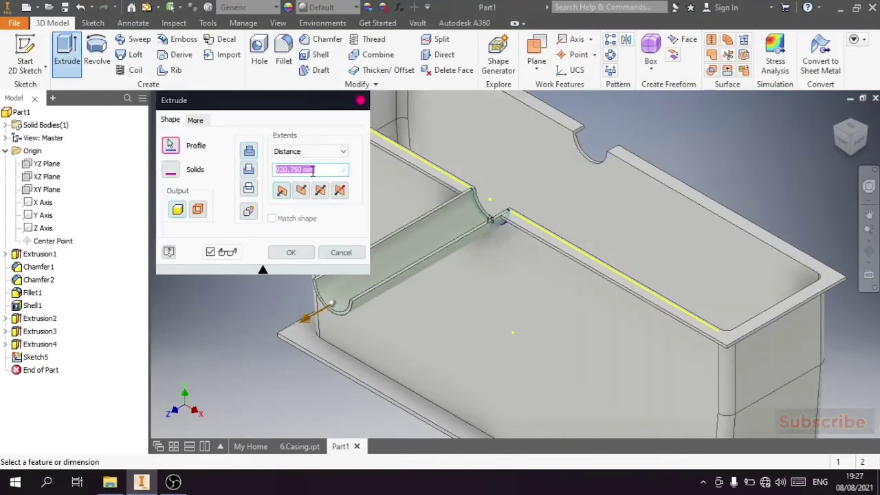
pyautogui.write('15')
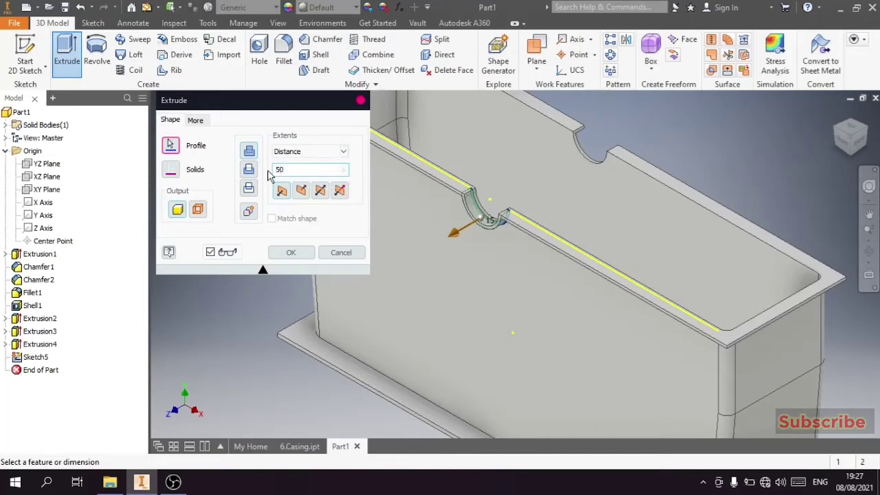
pyautogui.click(294, 249)
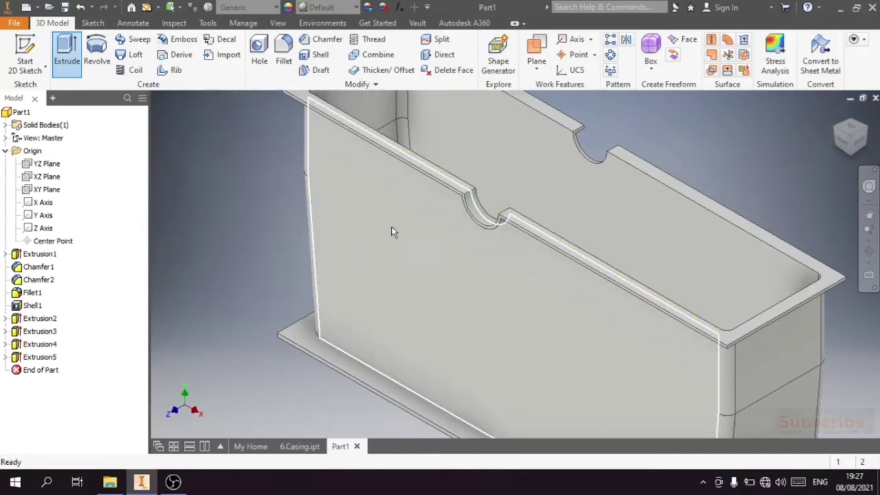
pyautogui.scroll(3, 455, 193)
pyautogui.press('F5')
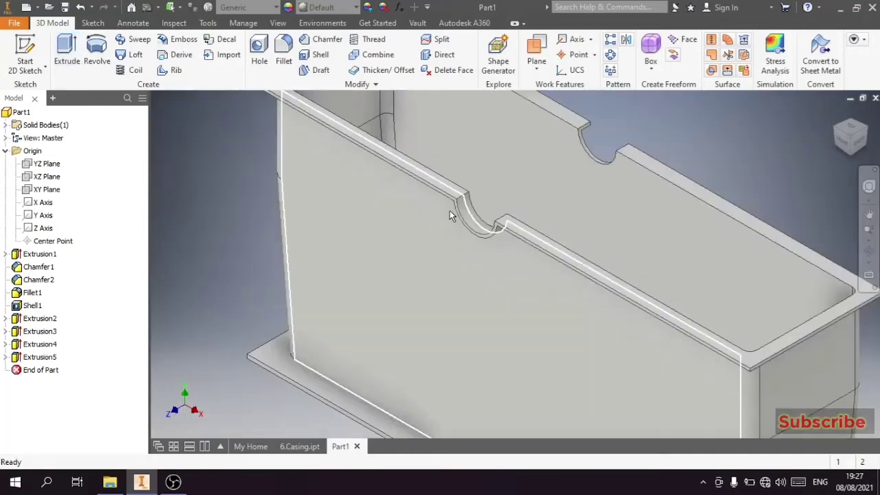
# - Mirror Extrusion5 across the XY Plane onto the opposite wall's notch, then reorient the view
pyautogui.click(50, 357)
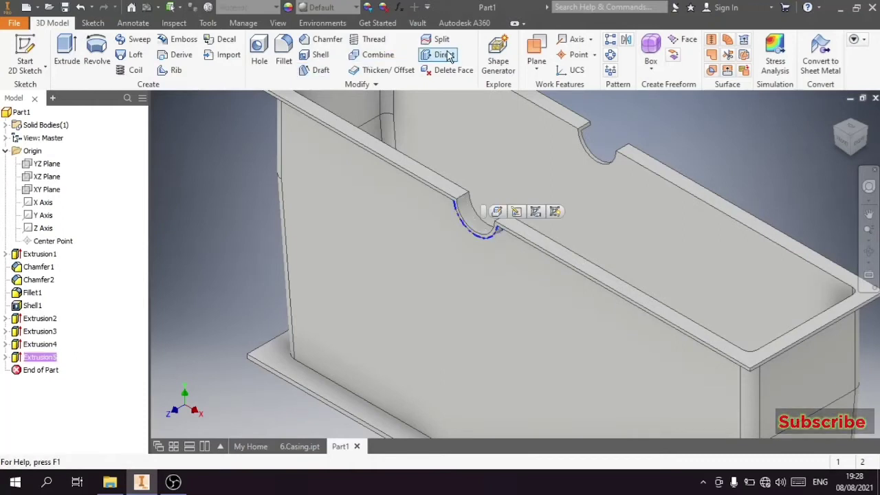
pyautogui.click(626, 40)
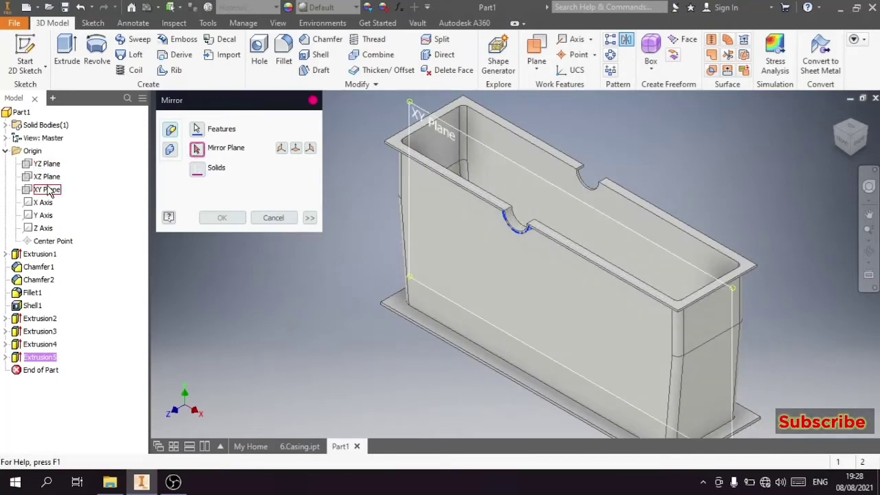
pyautogui.click(48, 190)
pyautogui.click(221, 217)
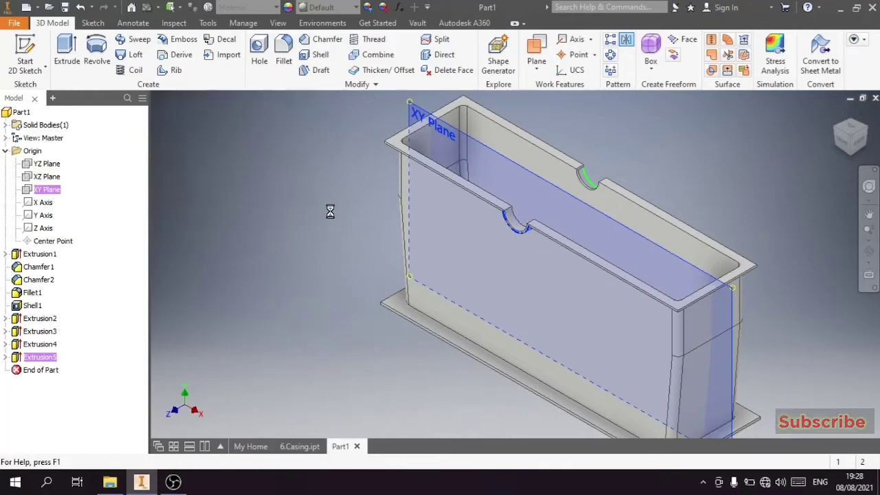
pyautogui.click(867, 132)
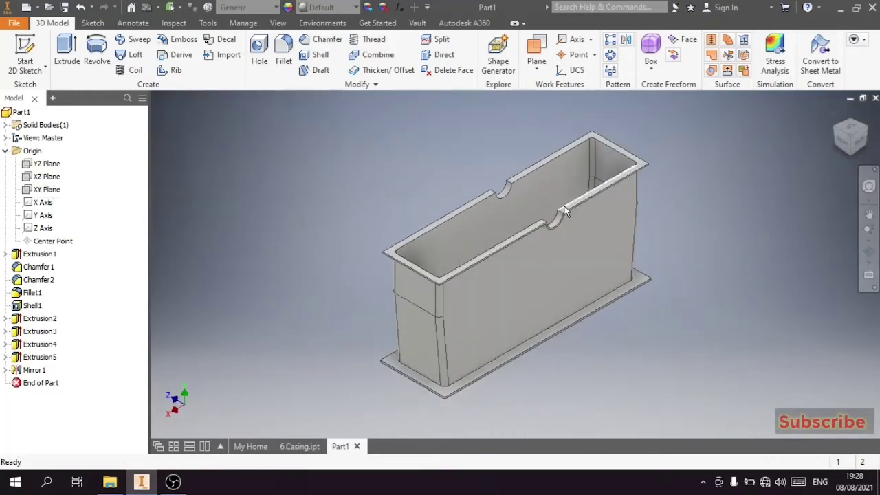
pyautogui.click(836, 132)
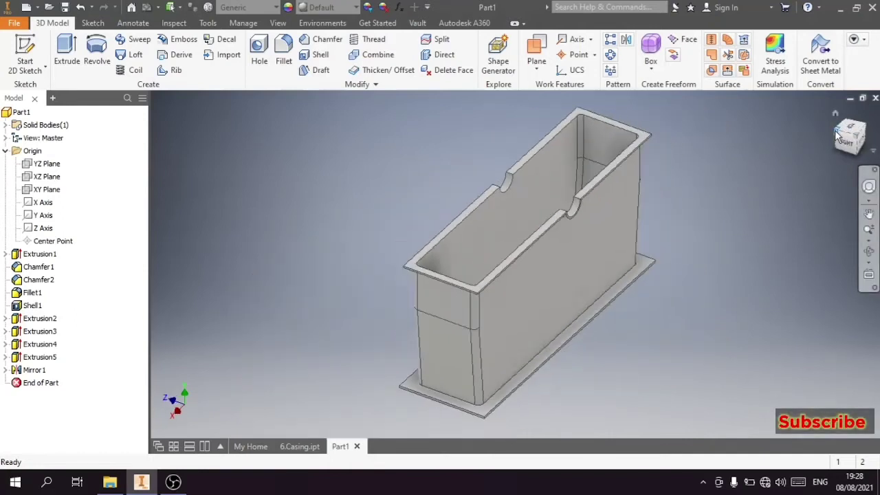
pyautogui.click(836, 132)
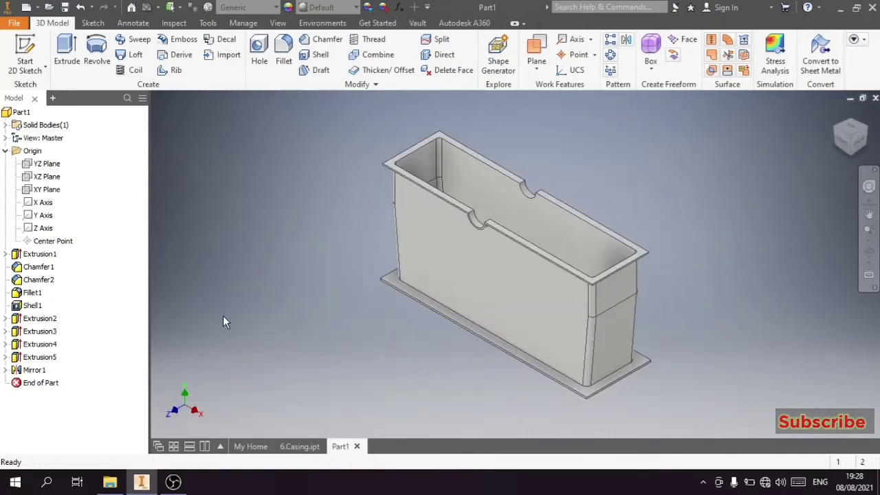
# - Create Work Plane1 offset 350 mm from the XZ Plane
pyautogui.click(47, 177)
pyautogui.click(536, 54)
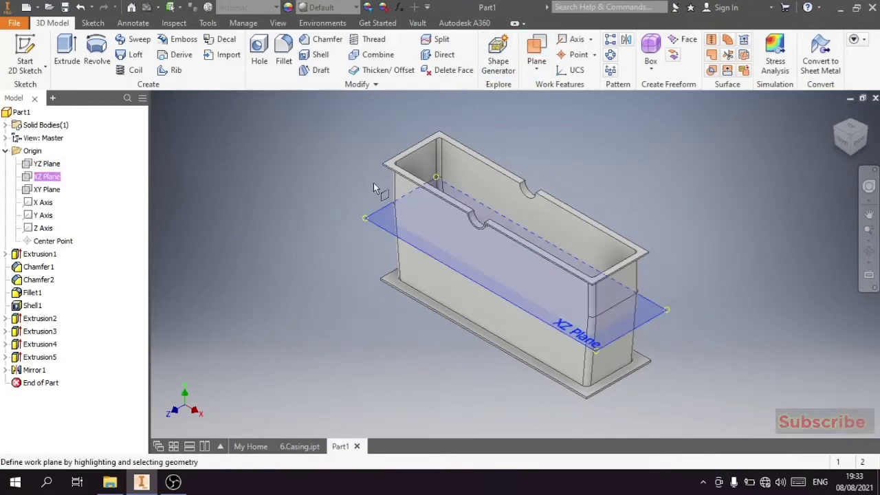
pyautogui.moveTo(369, 221); pyautogui.dragTo(377, 192)
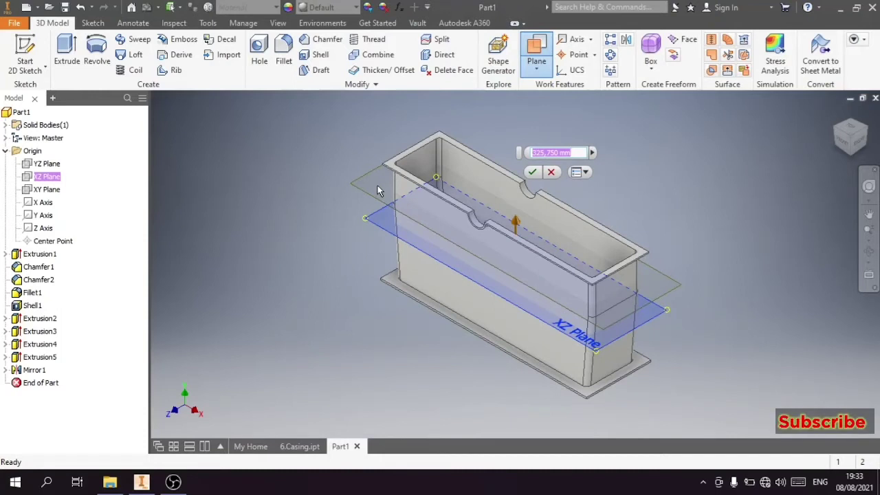
pyautogui.write('350')
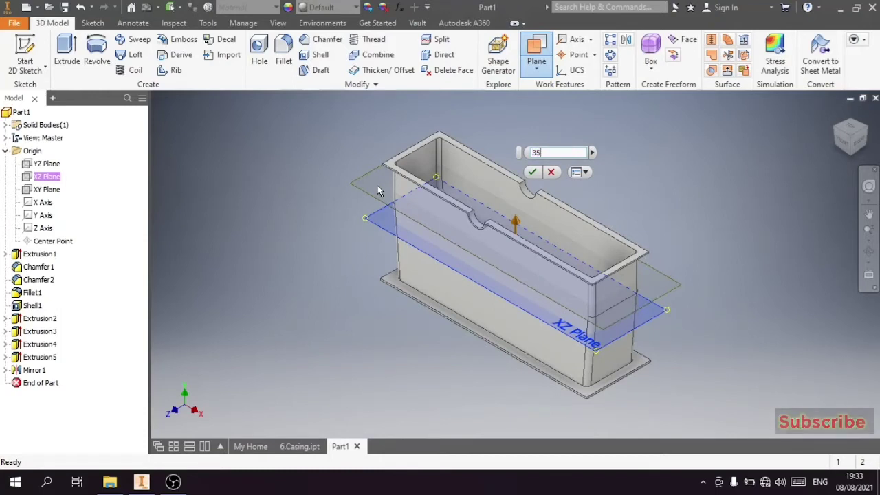
pyautogui.click(534, 171)
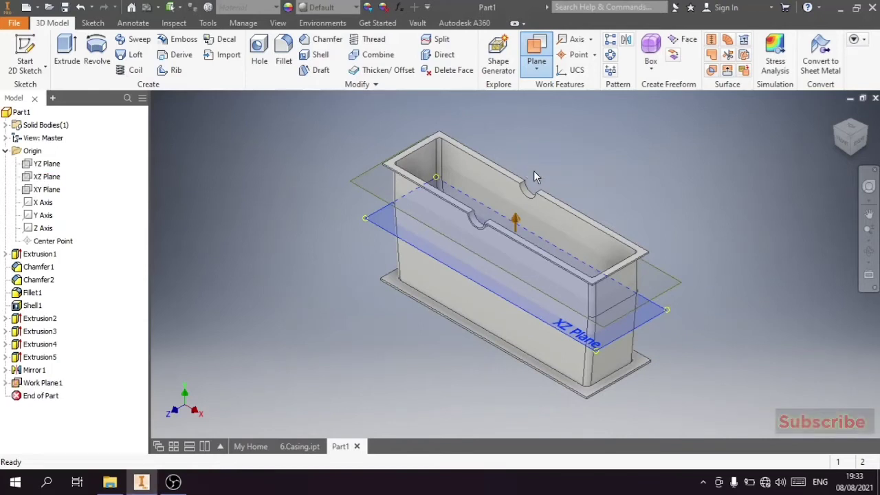
pyautogui.click(391, 191)
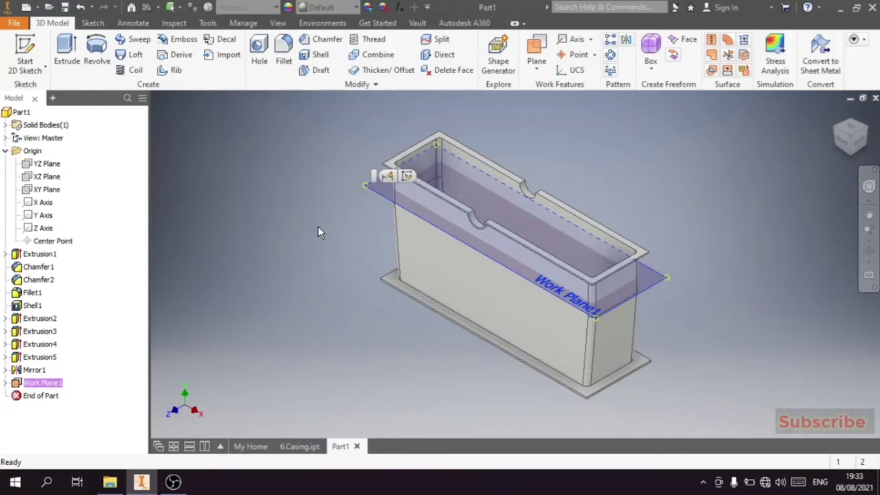
# - Start a sketch on Work Plane1, slice the view, and project the casing's lower inner wall edge
pyautogui.click(407, 176)
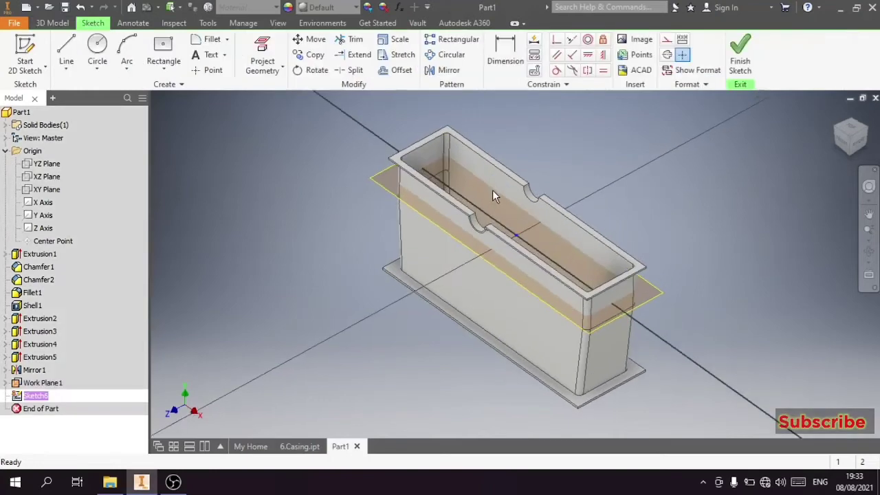
pyautogui.keyDown('shift'); pyautogui.moveTo(492, 189); pyautogui.dragTo(628, 222, button='middle'); pyautogui.keyUp('shift')
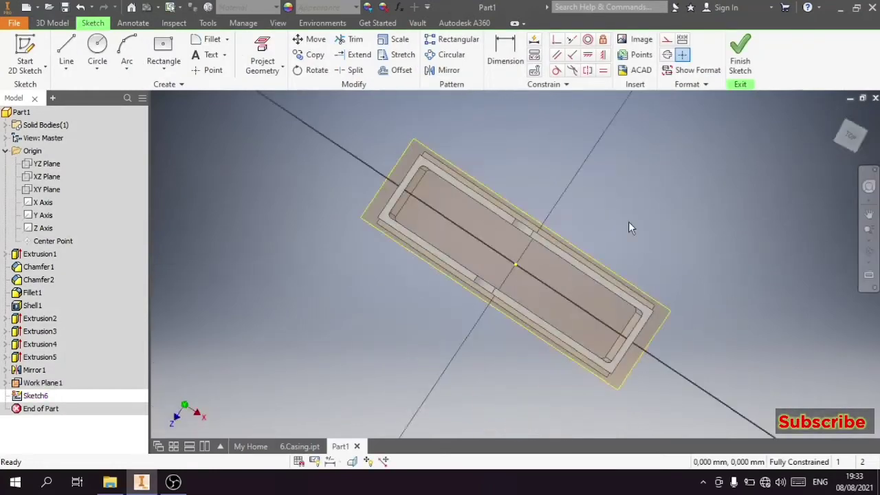
pyautogui.press('pageup')
pyautogui.click(351, 461)
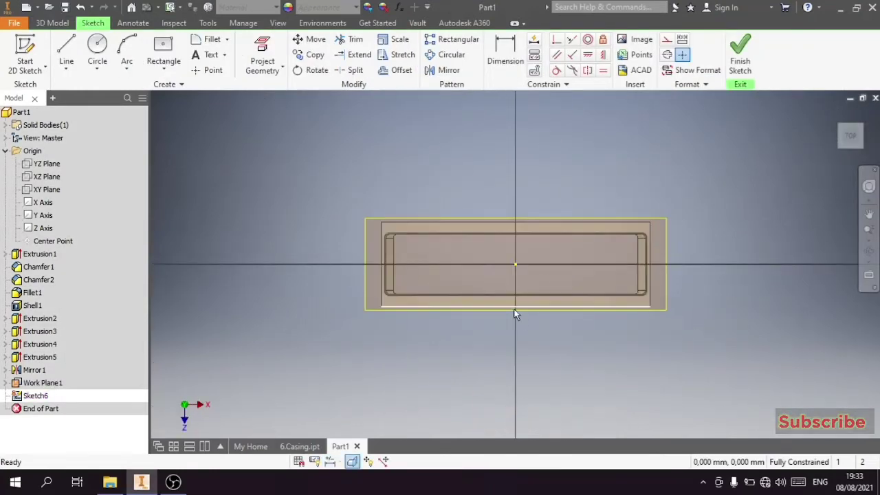
pyautogui.scroll(3, 513, 313)
pyautogui.scroll(3, 520, 293)
pyautogui.scroll(-3, 519, 291)
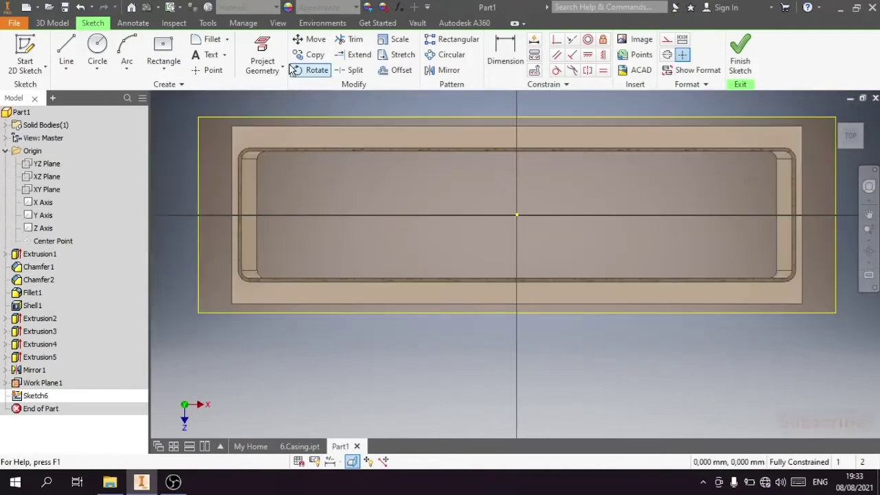
pyautogui.click(262, 60)
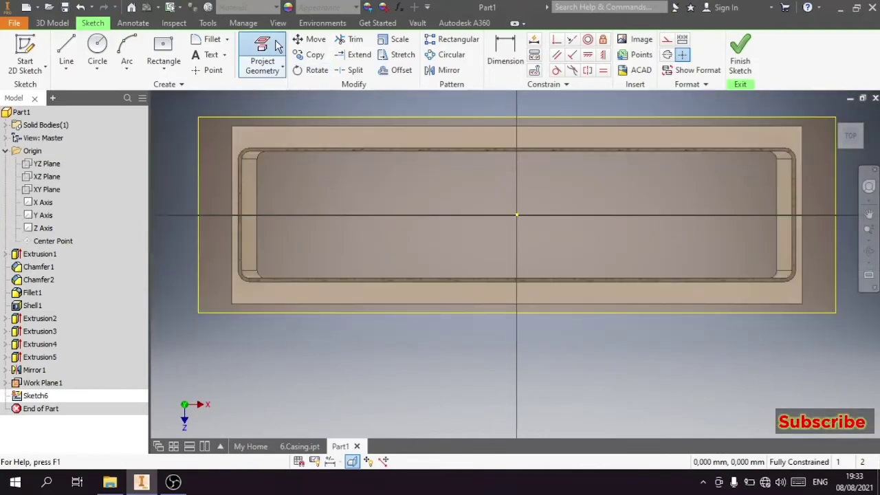
pyautogui.click(515, 283)
pyautogui.rightClick(526, 358)
pyautogui.press('Escape')
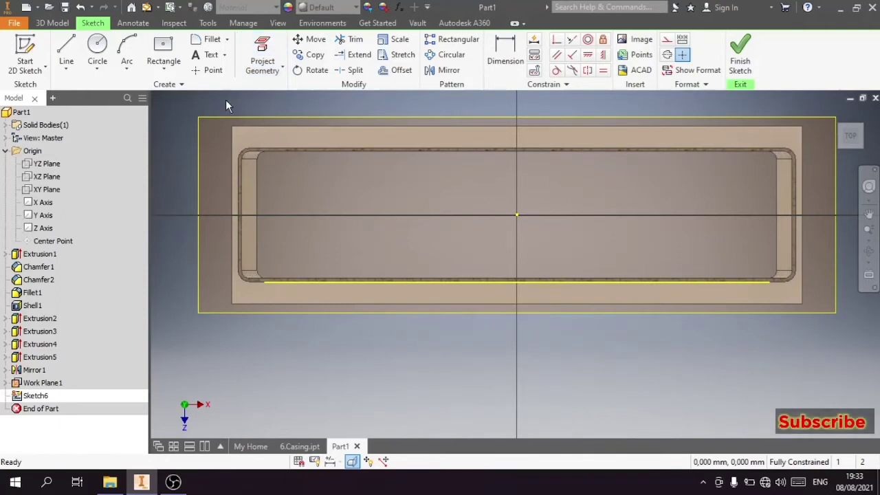
# - Draw a two-point rectangle with its first corner on the projected wall edge
pyautogui.click(165, 68)
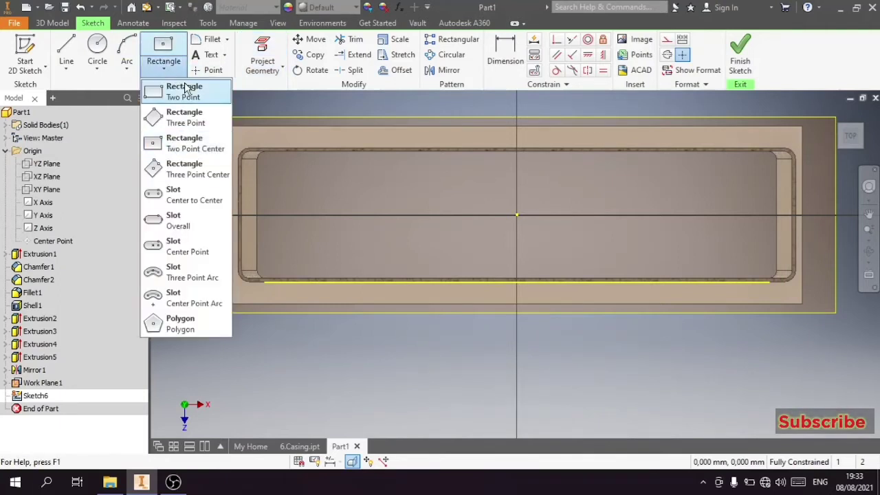
pyautogui.click(184, 88)
pyautogui.scroll(3, 506, 289)
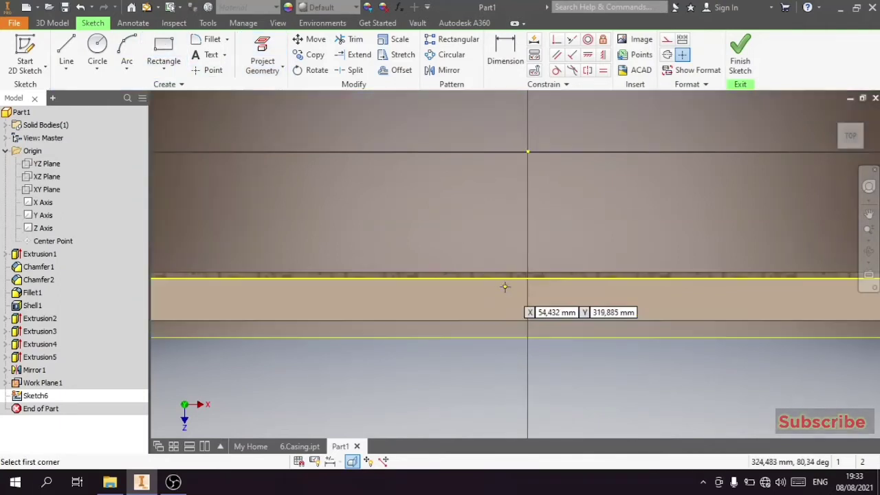
pyautogui.click(442, 279)
pyautogui.click(660, 319)
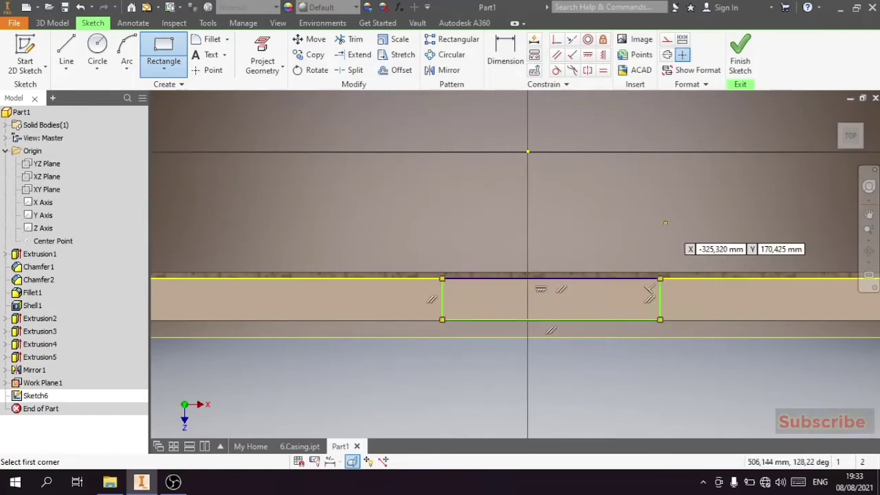
# - Dimension the rectangle 220 mm high and 500 mm wide
pyautogui.click(519, 63)
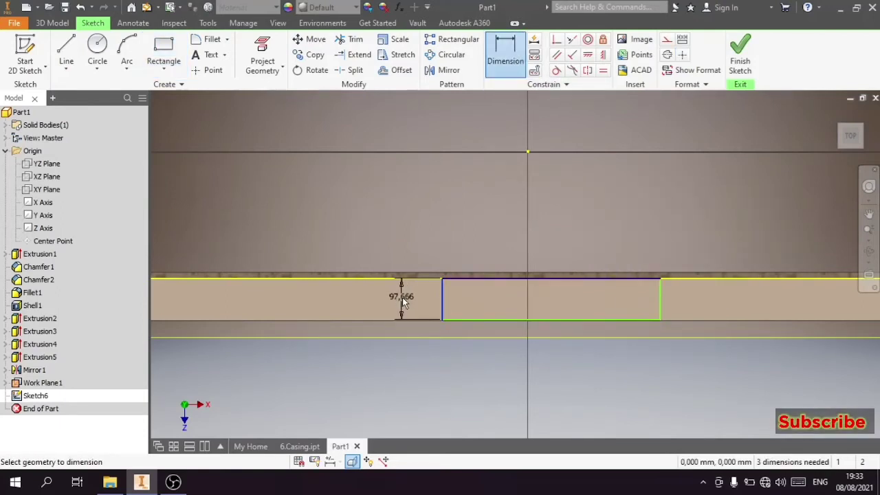
pyautogui.click(402, 297)
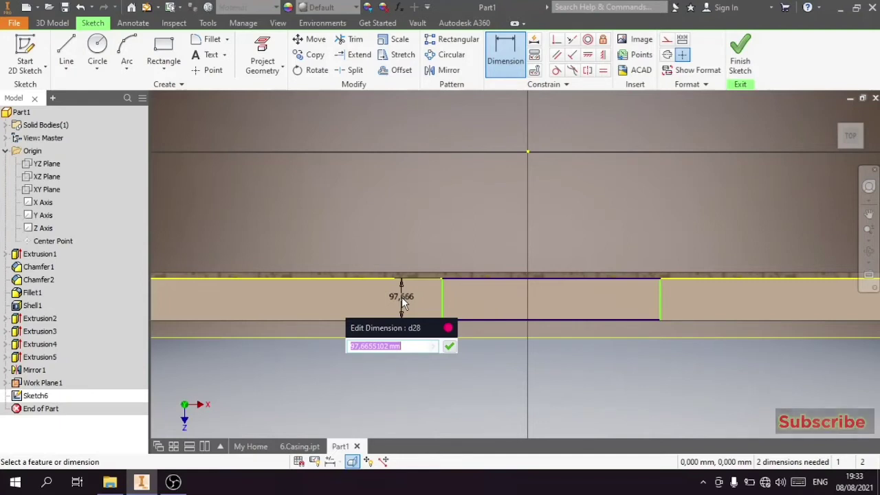
pyautogui.write('220')
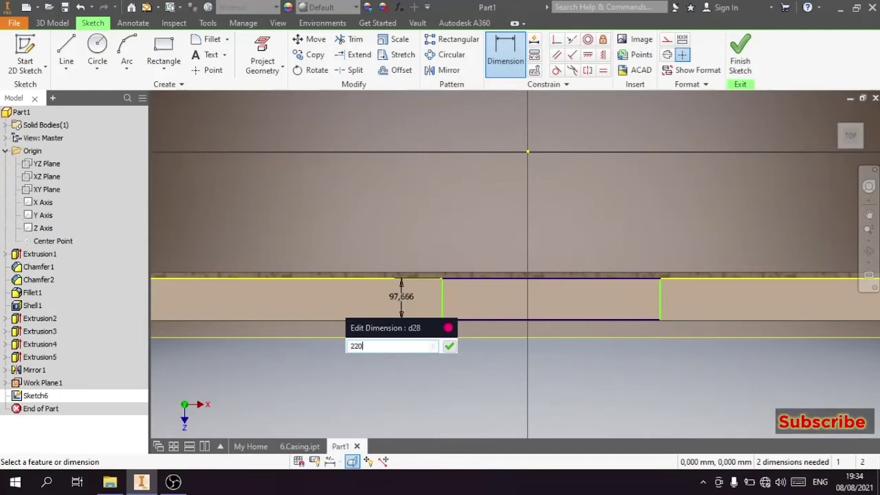
pyautogui.press('Return')
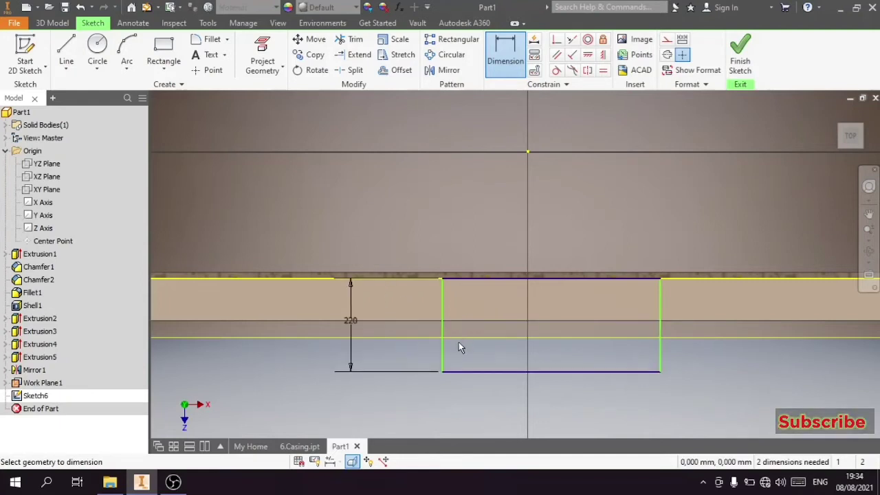
pyautogui.click(551, 372)
pyautogui.click(556, 396)
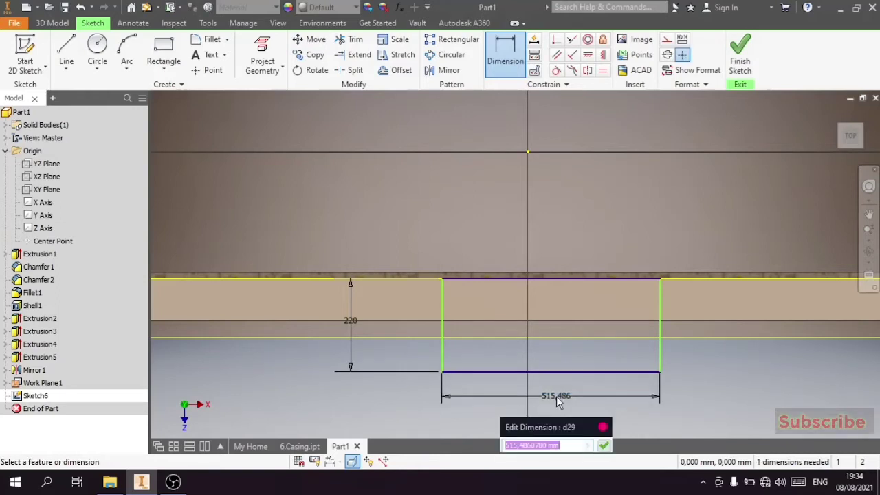
pyautogui.write('500')
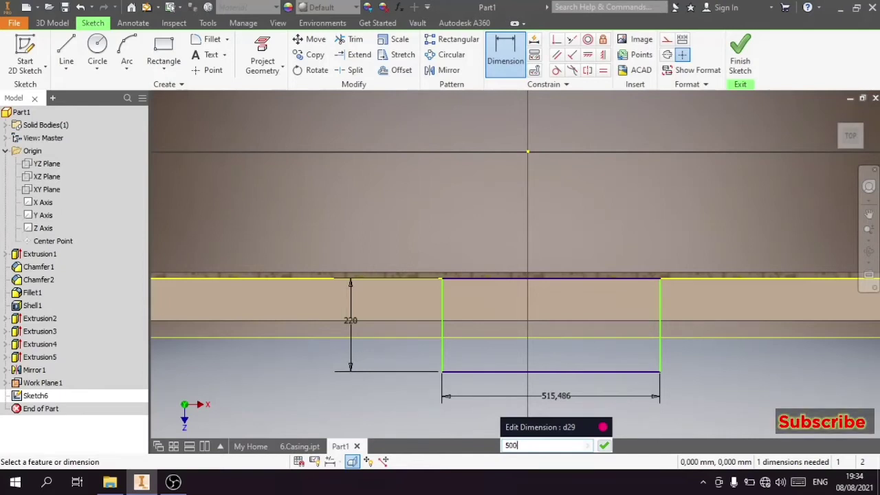
pyautogui.press('Return')
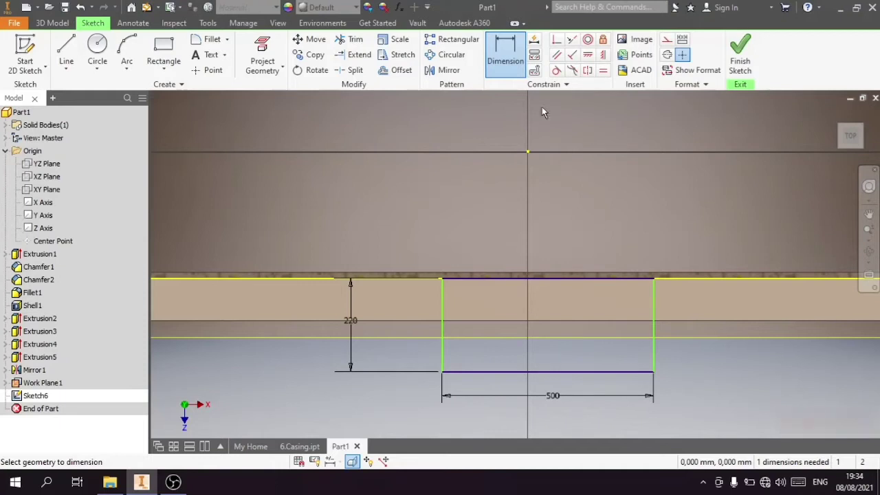
# - Align the top edge's midpoint with the sketch centre point and finish the sketch
pyautogui.click(603, 55)
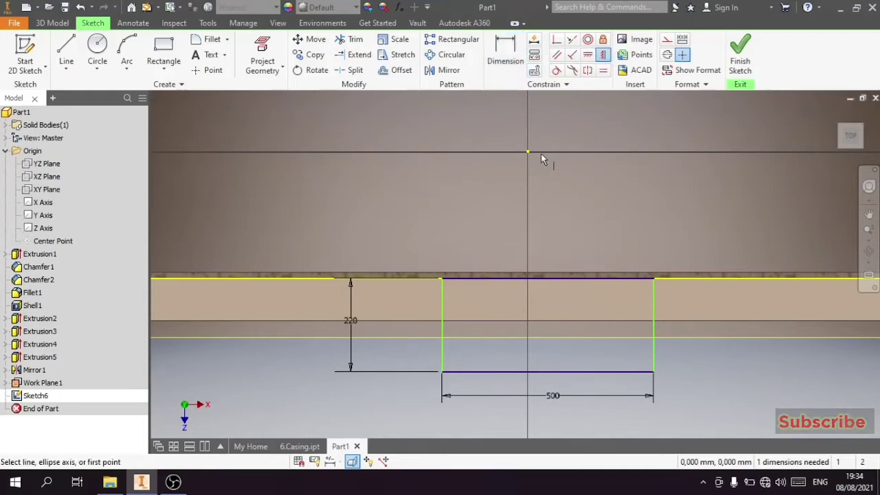
pyautogui.click(548, 278)
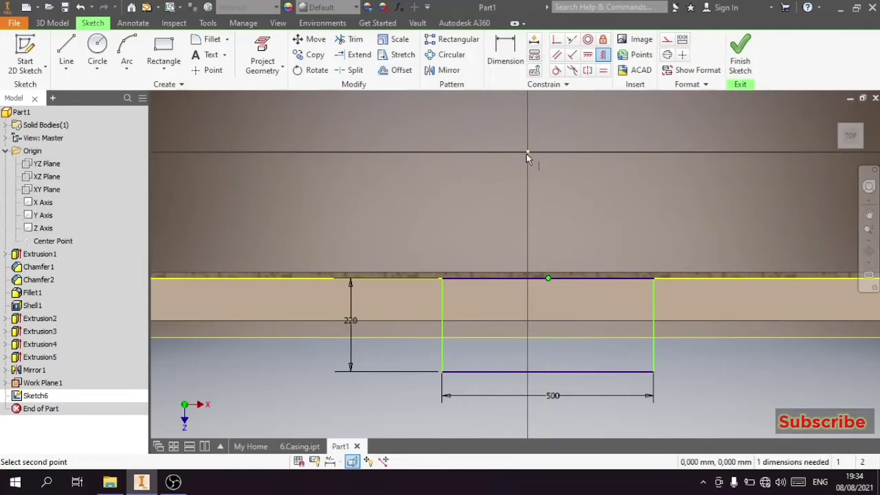
pyautogui.click(528, 152)
pyautogui.rightClick(619, 190)
pyautogui.click(677, 190)
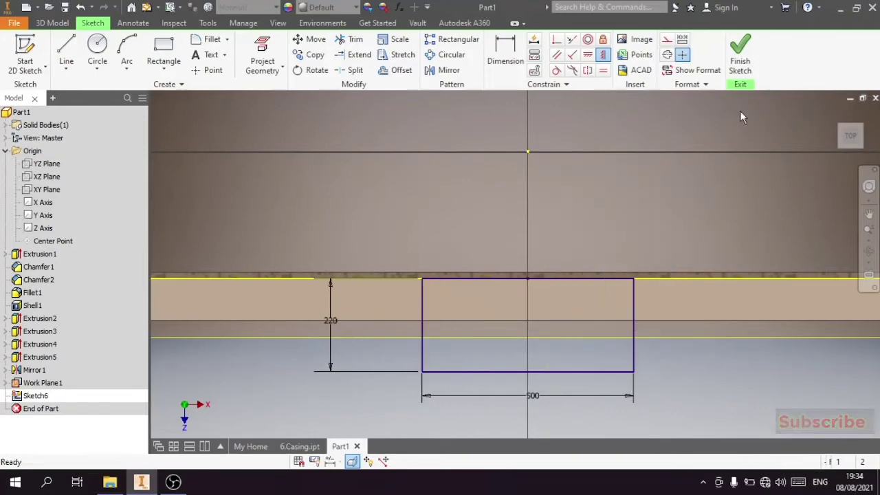
pyautogui.click(740, 59)
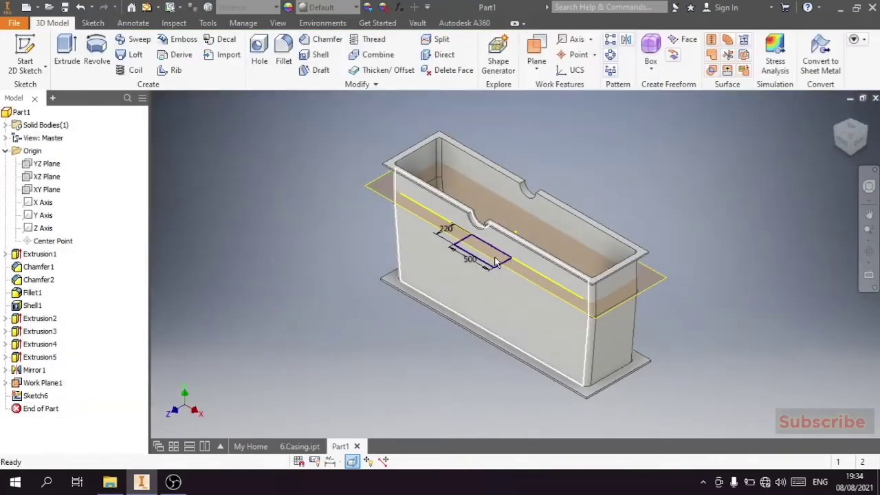
# - Reorient the view to inspect the new sketch and restore the full, unsliced part
pyautogui.scroll(-3, 490, 258)
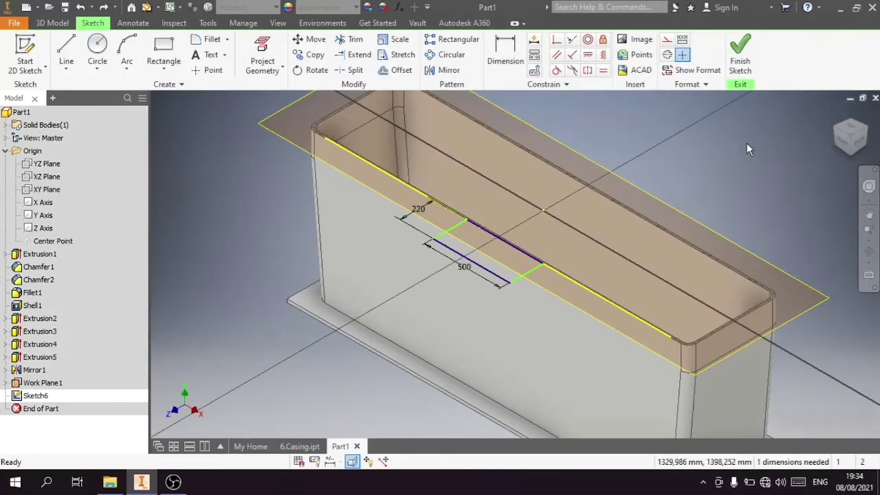
pyautogui.click(849, 127)
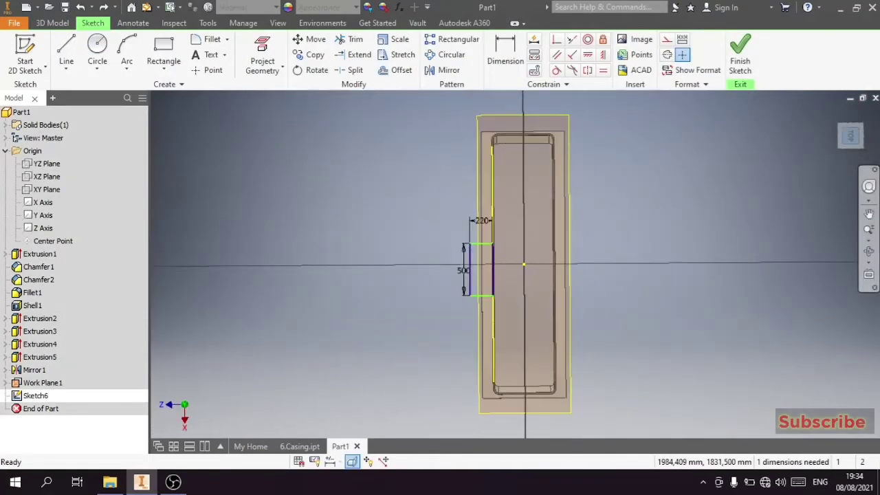
pyautogui.keyDown('shift'); pyautogui.moveTo(618, 206); pyautogui.dragTo(547, 318, button='middle'); pyautogui.keyUp('shift')
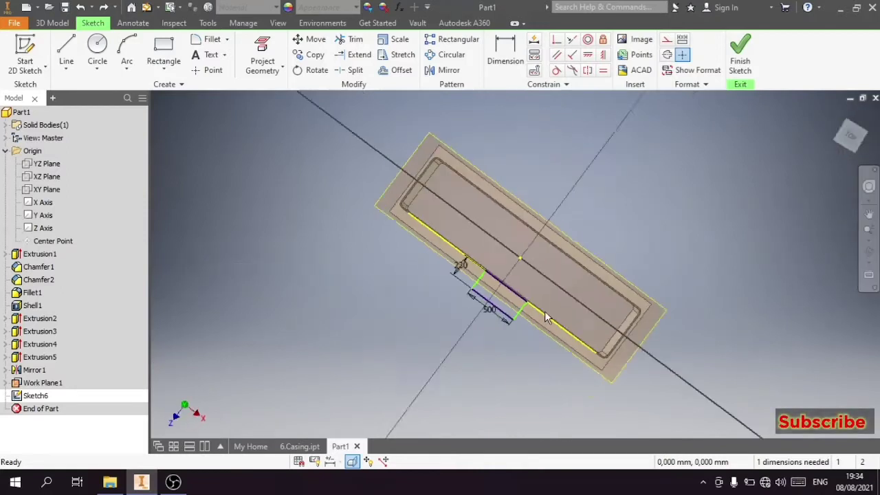
pyautogui.press('pageup')
pyautogui.scroll(3, 505, 288)
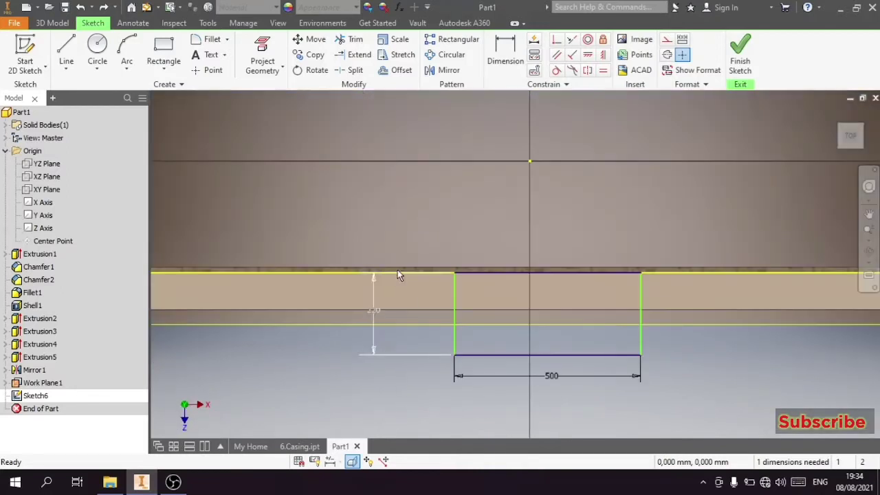
pyautogui.click(844, 157)
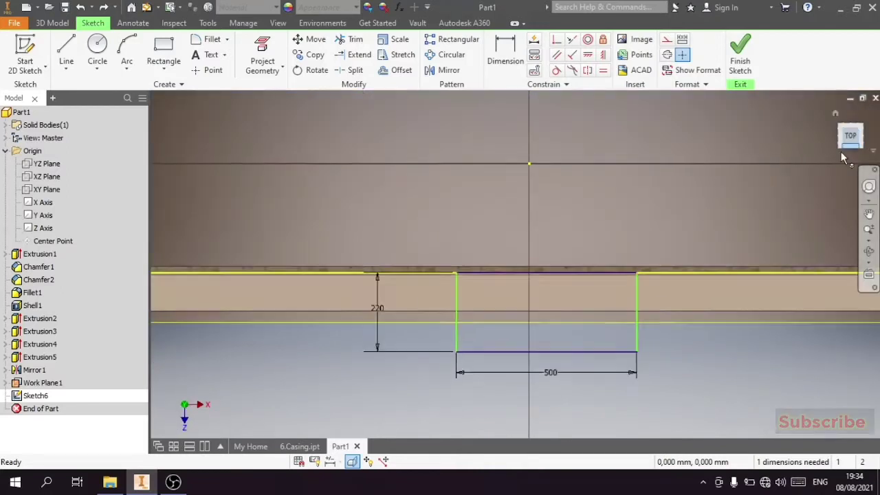
pyautogui.scroll(3, 536, 257)
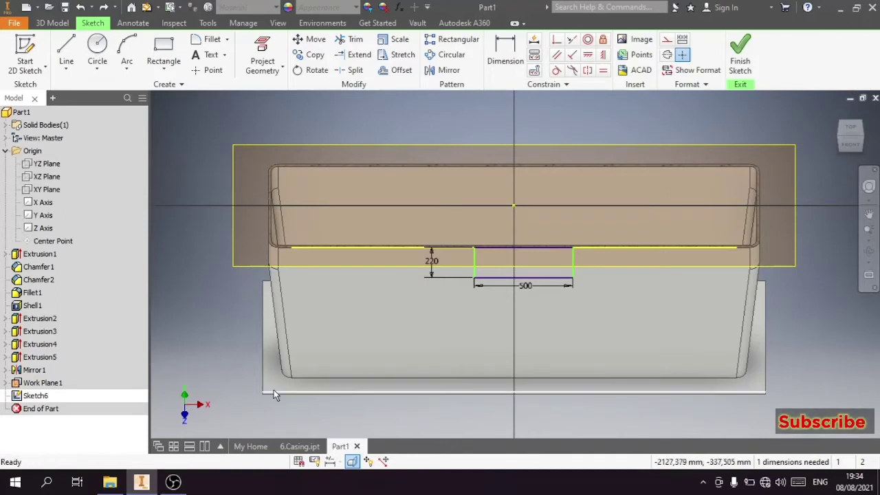
pyautogui.press('F7')
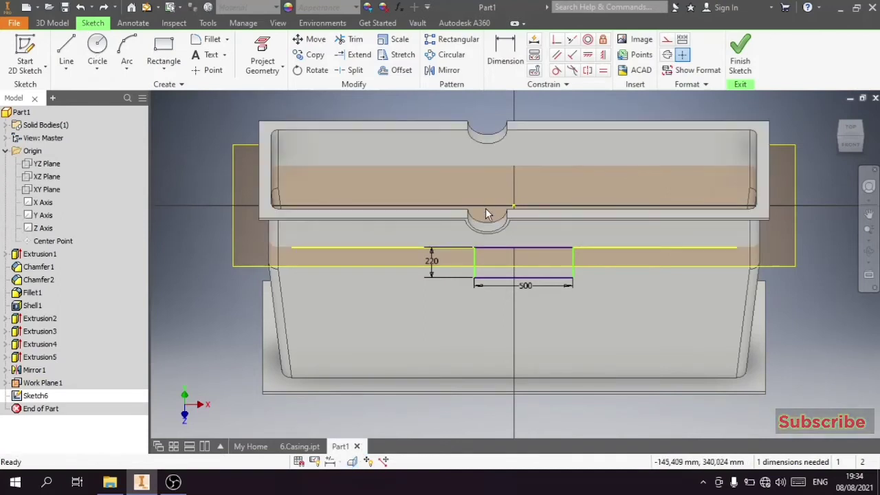
pyautogui.scroll(-3, 485, 207)
# - Project the notch's arc edge and another wall edge into the sketch
pyautogui.click(271, 59)
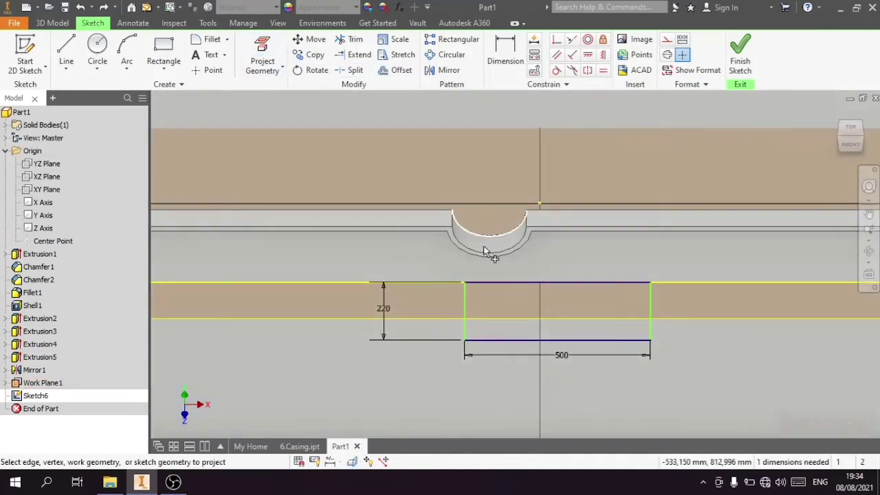
pyautogui.click(489, 254)
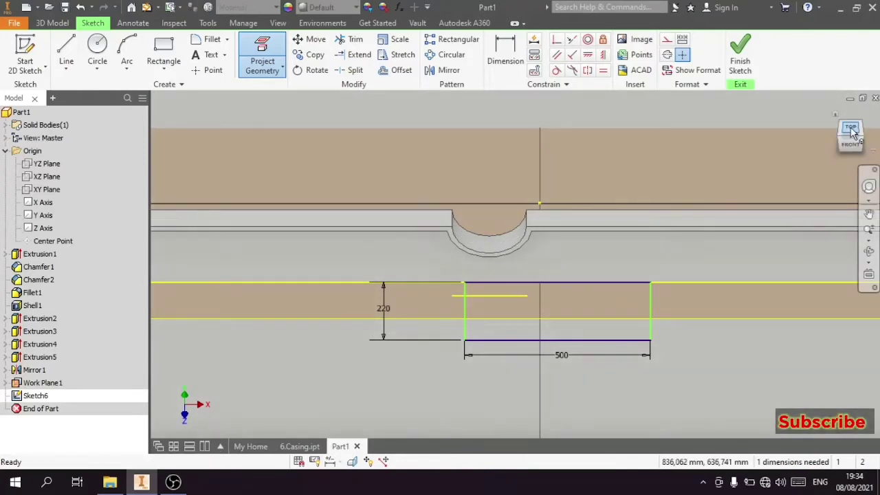
pyautogui.scroll(4, 566, 301)
pyautogui.scroll(2, 567, 301)
pyautogui.scroll(-3, 508, 290)
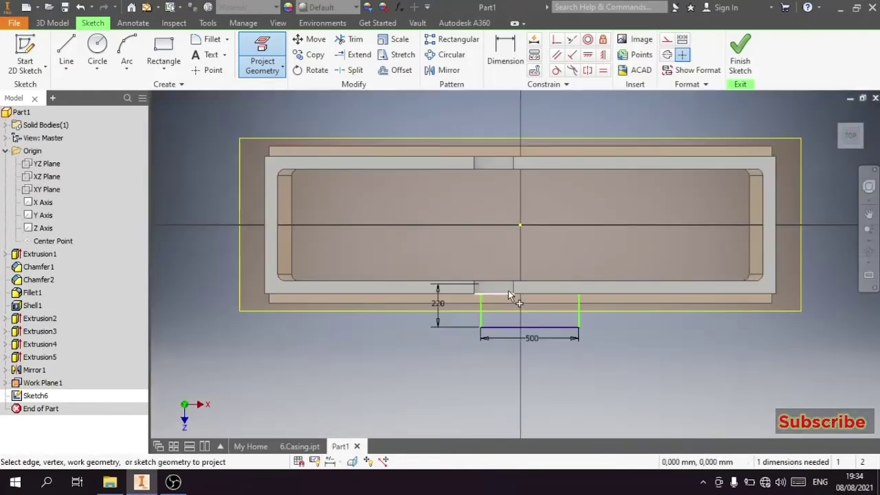
pyautogui.scroll(-3, 508, 290)
pyautogui.click(413, 273)
pyautogui.press('Escape')
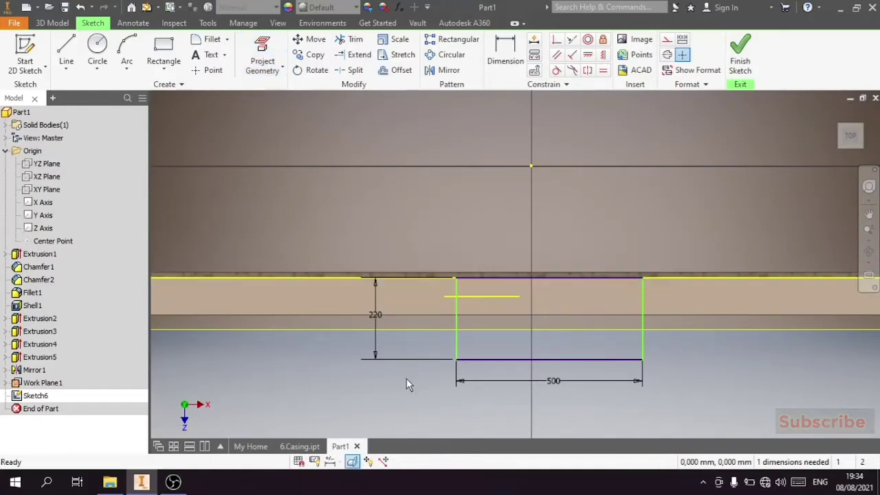
pyautogui.scroll(-2, 481, 262)
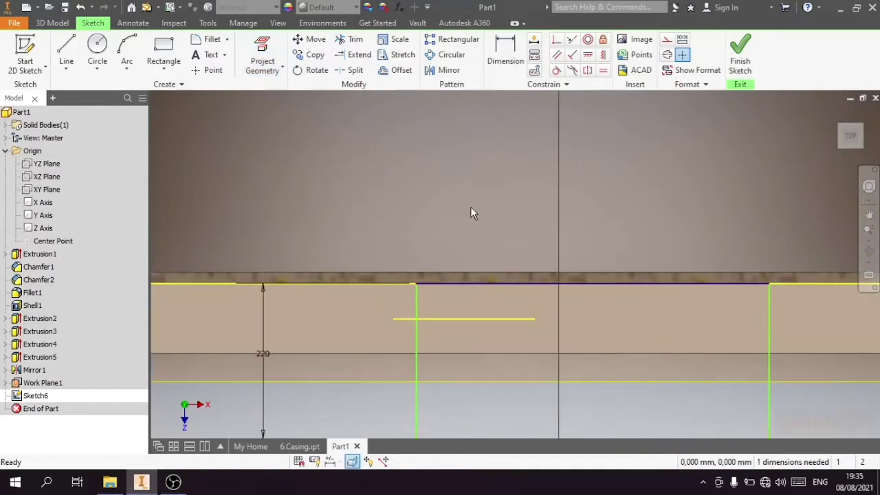
# - Constrain the rectangle's top edge vertically to the short line's midpoint and finish the sketch
pyautogui.click(603, 54)
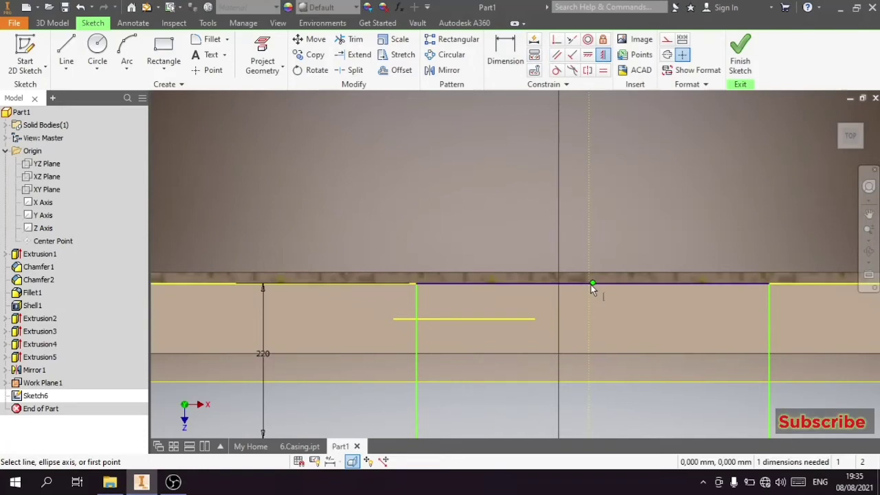
pyautogui.click(591, 283)
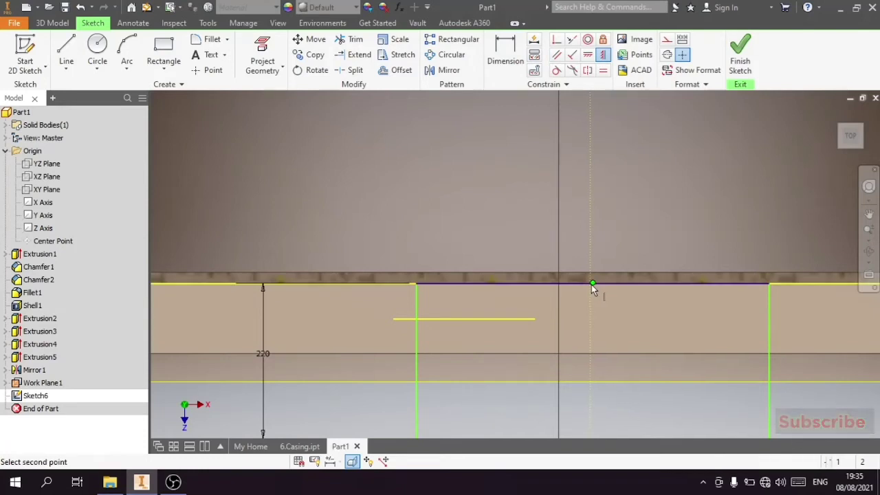
pyautogui.click(464, 320)
pyautogui.scroll(-4, 567, 168)
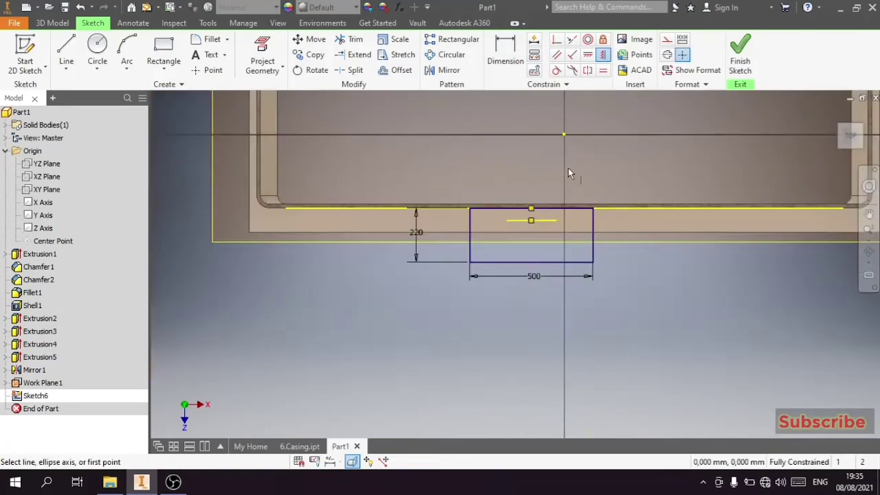
pyautogui.rightClick(624, 296)
pyautogui.click(677, 302)
pyautogui.scroll(3, 540, 227)
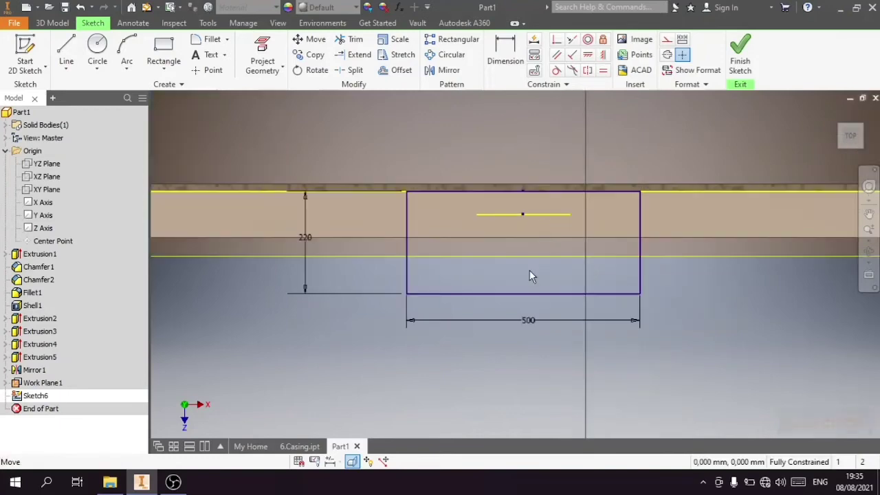
pyautogui.scroll(-2, 530, 270)
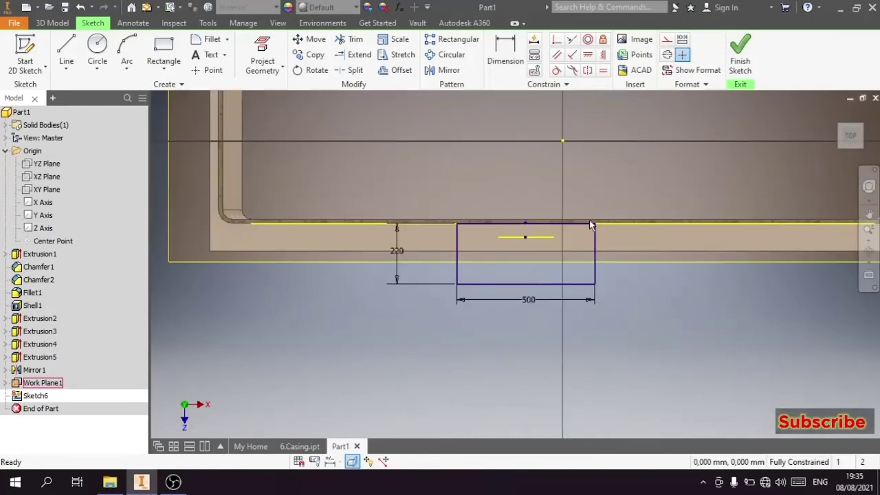
pyautogui.click(738, 55)
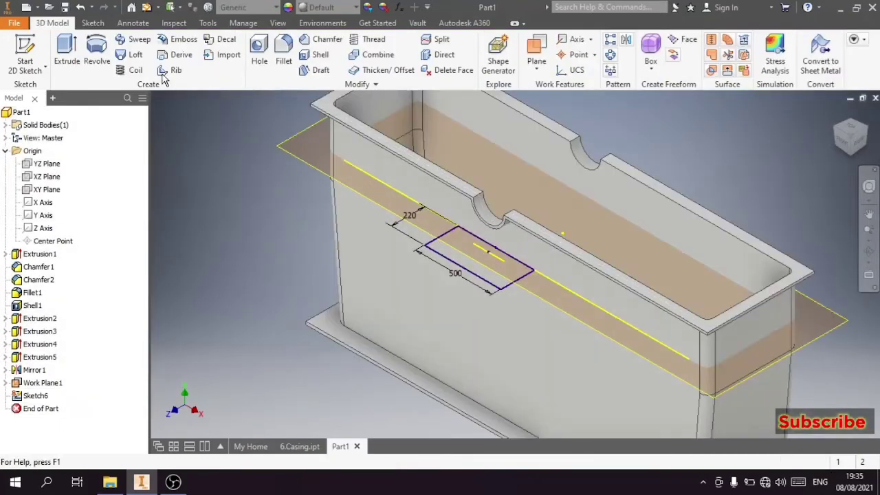
# - Extrude the rectangle 25 mm into a plate, hide Work Plane1, and view the part from below
pyautogui.click(66, 60)
pyautogui.write('25')
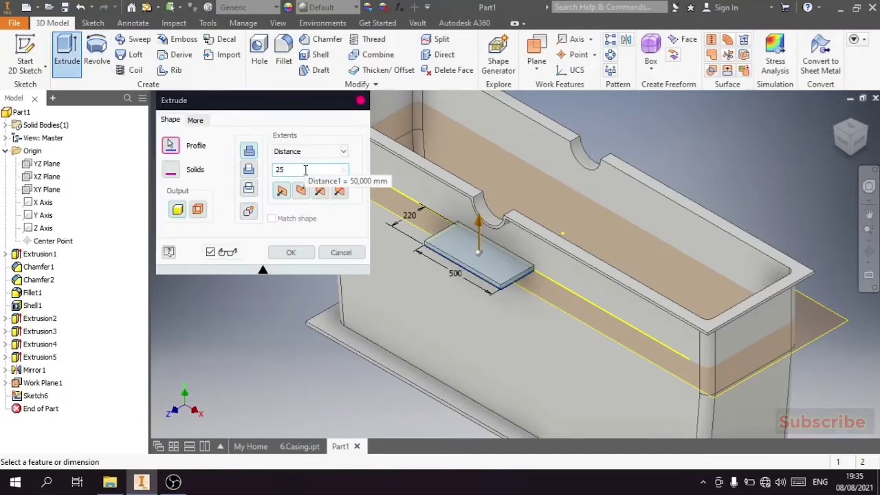
pyautogui.click(291, 252)
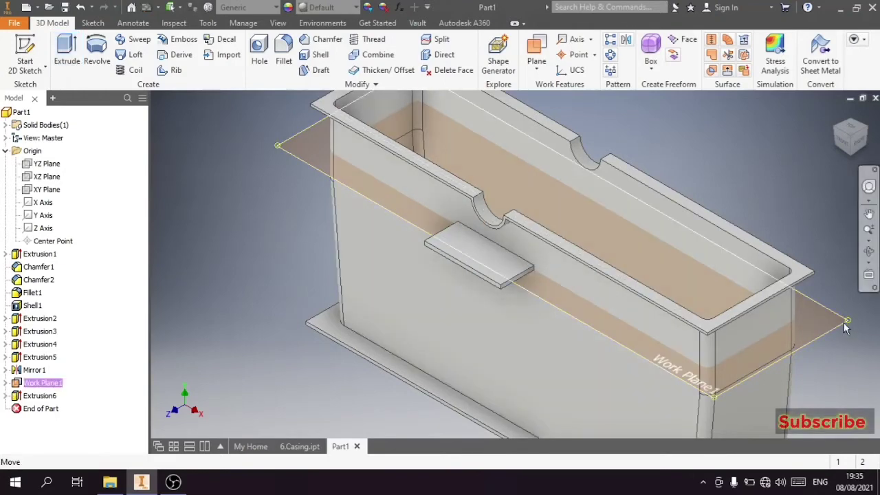
pyautogui.rightClick(791, 161)
pyautogui.click(808, 163)
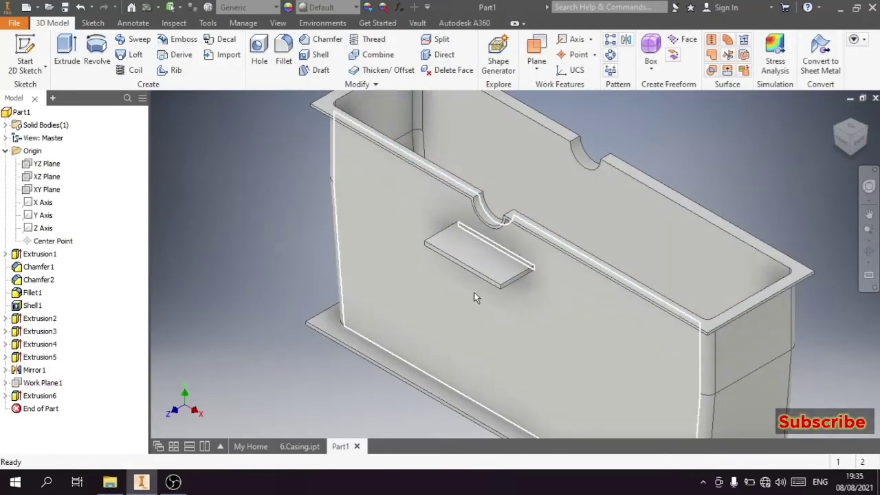
pyautogui.moveTo(850, 135)
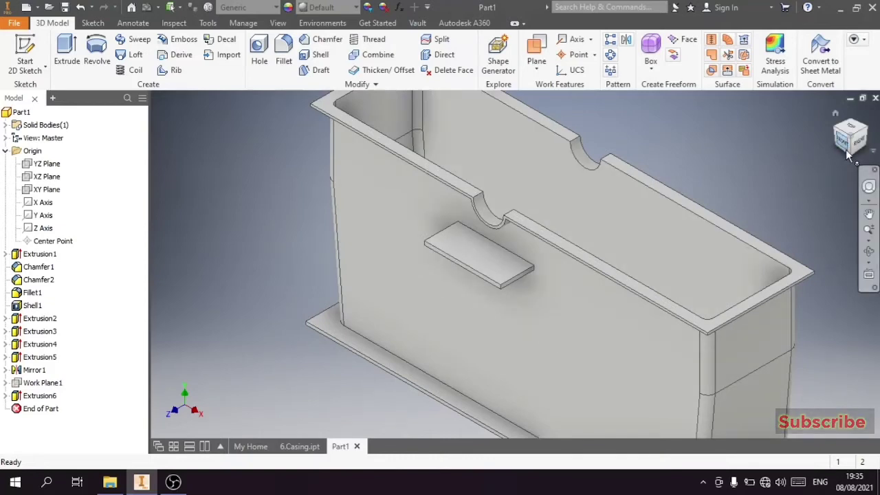
pyautogui.click(850, 156)
# - Start a new sketch on the plate's underside face
pyautogui.scroll(-5, 483, 234)
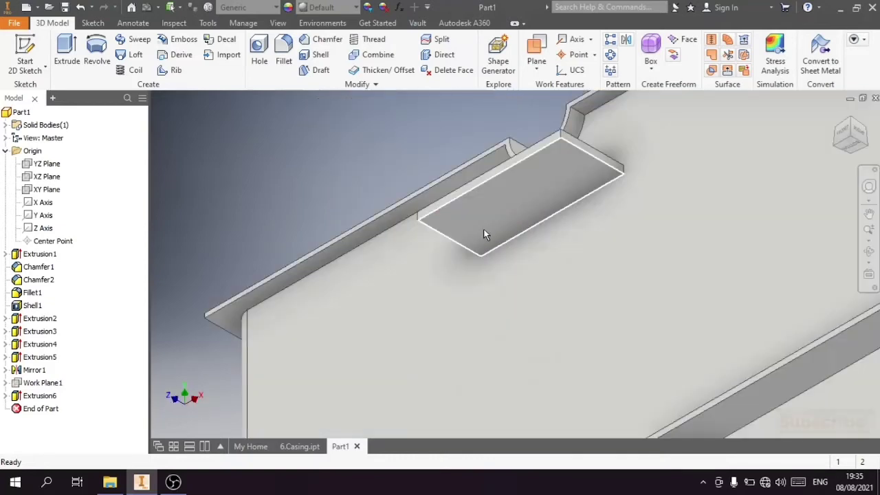
pyautogui.click(483, 234)
pyautogui.click(559, 217)
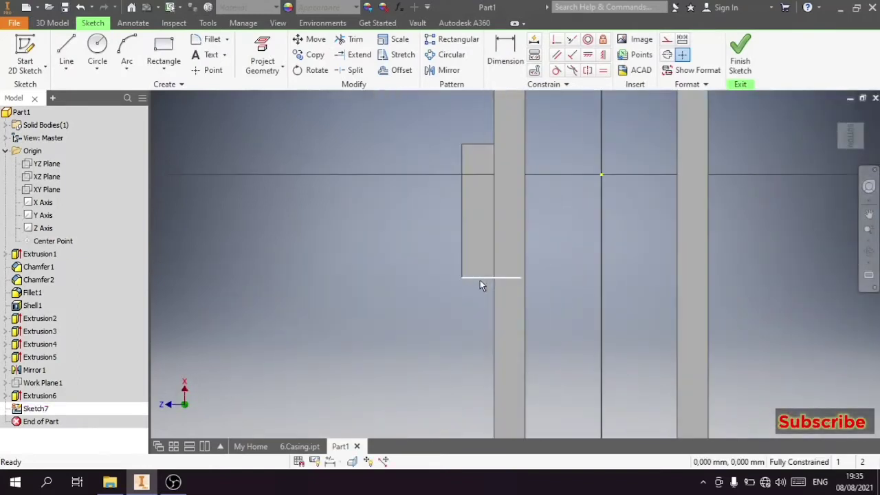
pyautogui.moveTo(849, 132)
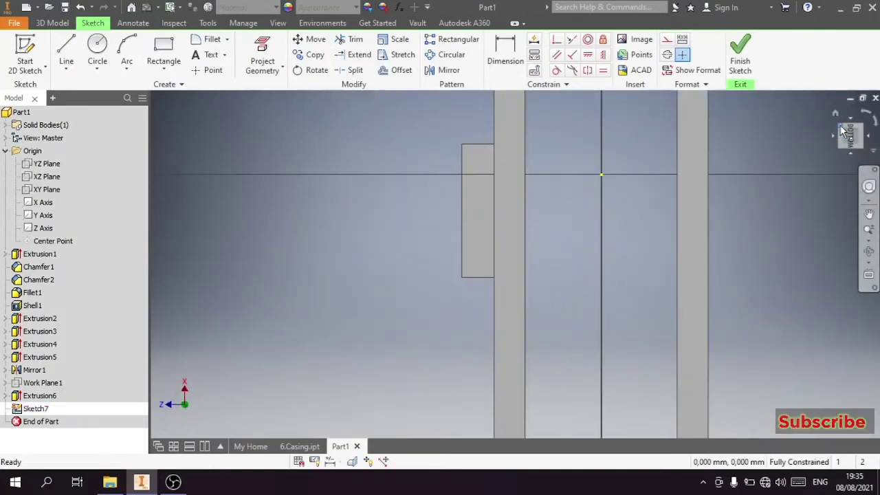
pyautogui.moveTo(844, 130); pyautogui.dragTo(833, 134)
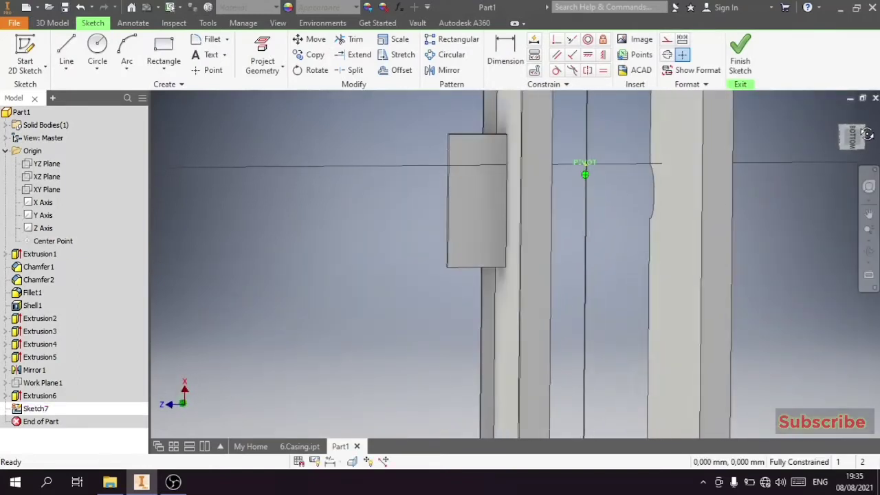
# - Project the plate's top and bottom edges into the sketch
pyautogui.click(277, 50)
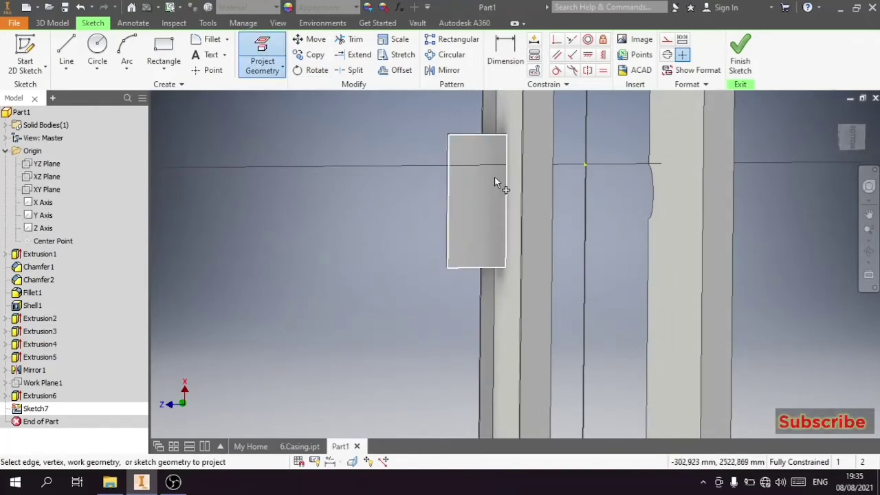
pyautogui.click(497, 135)
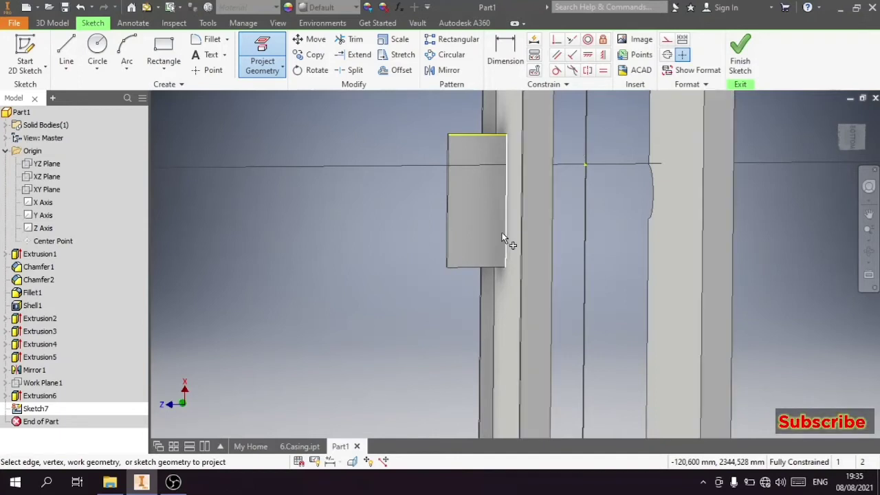
pyautogui.press('Escape')
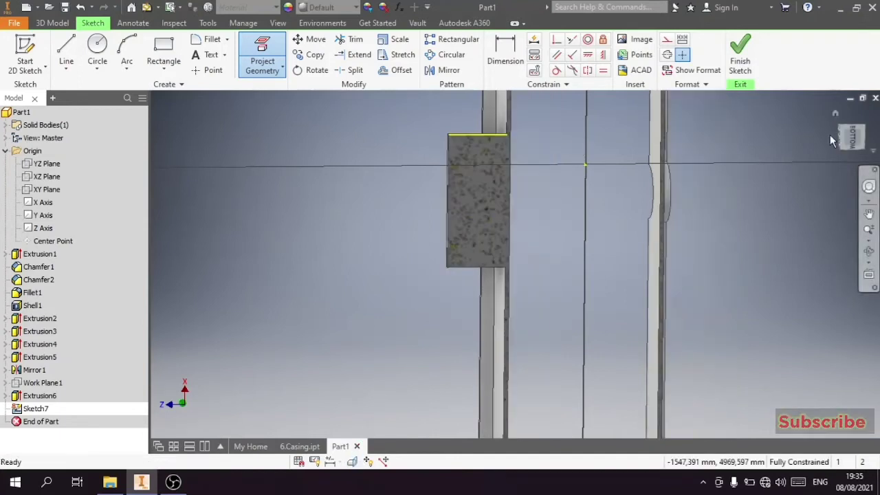
pyautogui.press('Home')
pyautogui.scroll(3, 476, 294)
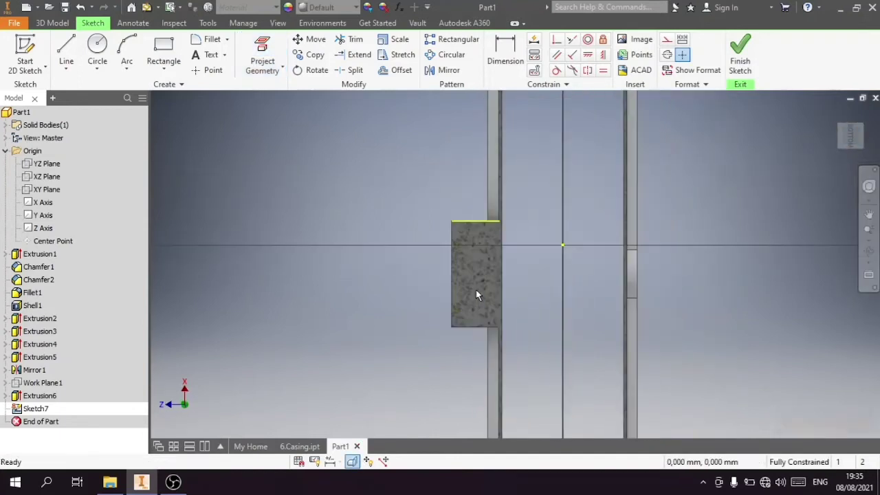
pyautogui.scroll(2, 473, 305)
pyautogui.click(478, 352)
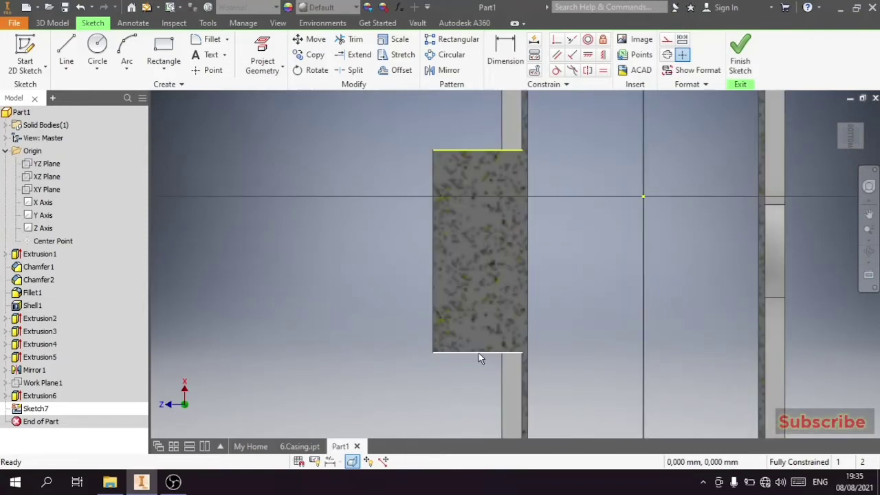
pyautogui.click(260, 58)
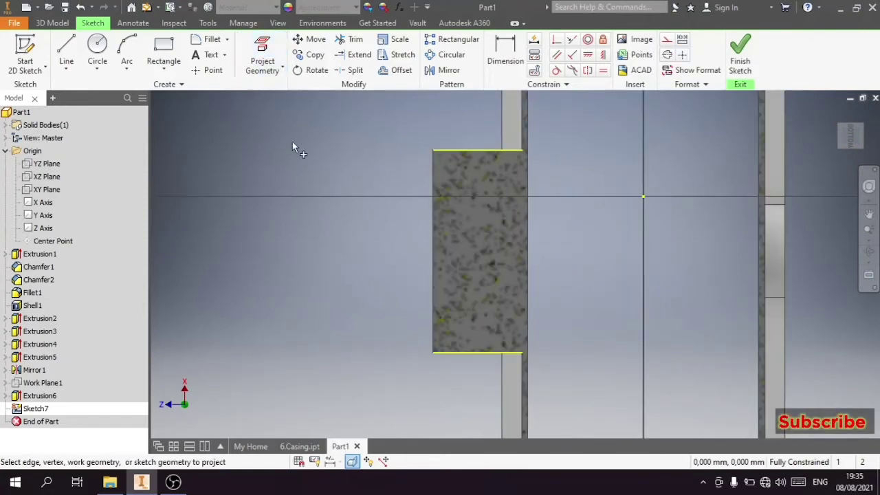
# - Draw thin rectangular strips along the plate's top and bottom edges
pyautogui.click(163, 55)
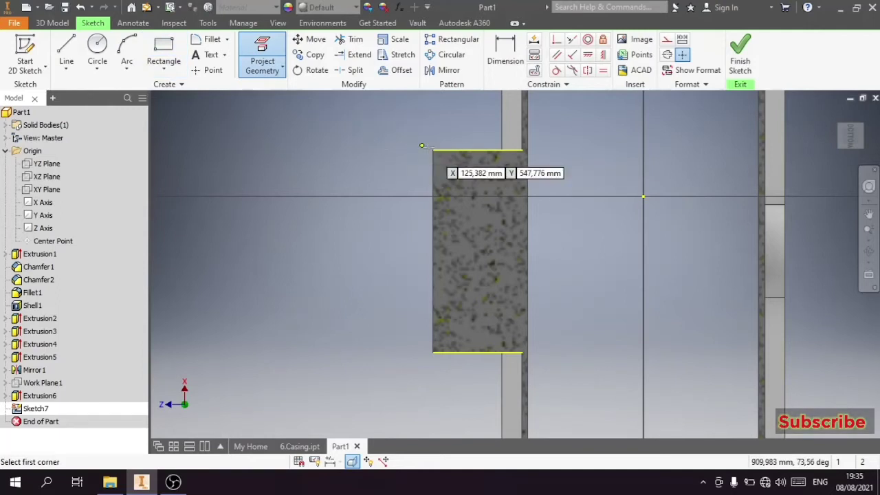
pyautogui.click(432, 150)
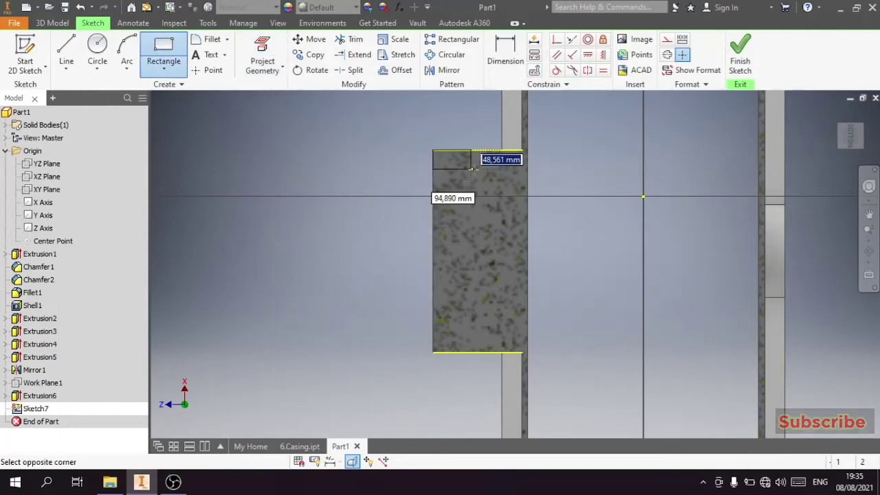
pyautogui.click(523, 163)
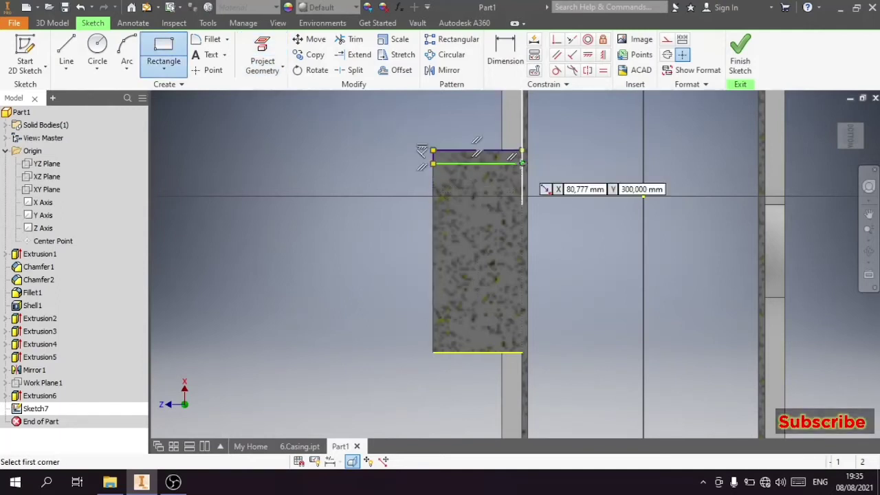
pyautogui.click(522, 352)
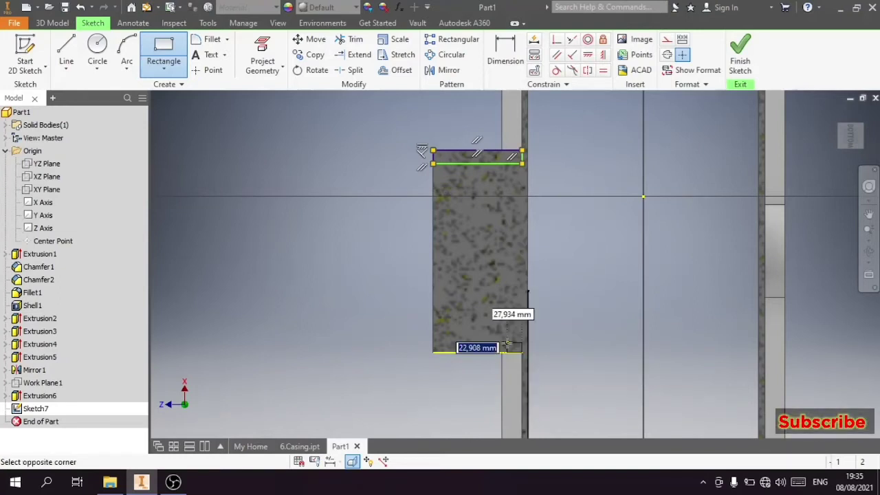
pyautogui.click(431, 333)
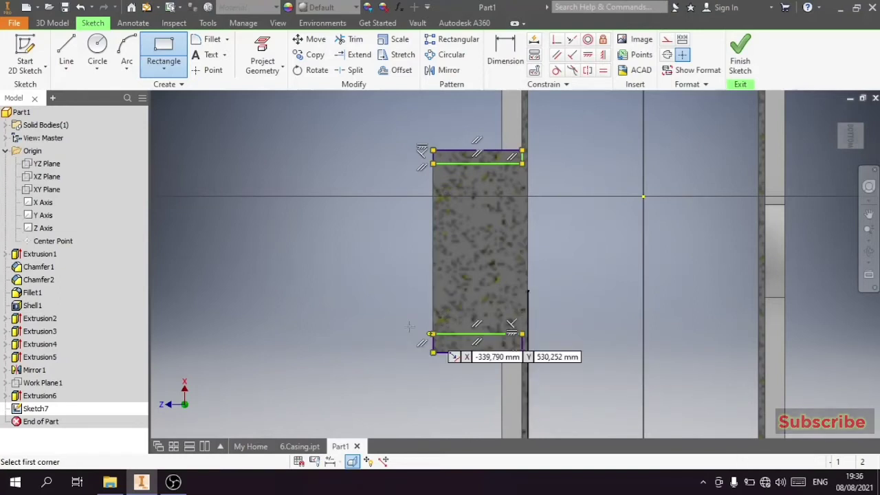
pyautogui.rightClick(357, 285)
pyautogui.click(377, 283)
# - Dimension both strips to a width of 10 mm
pyautogui.click(505, 61)
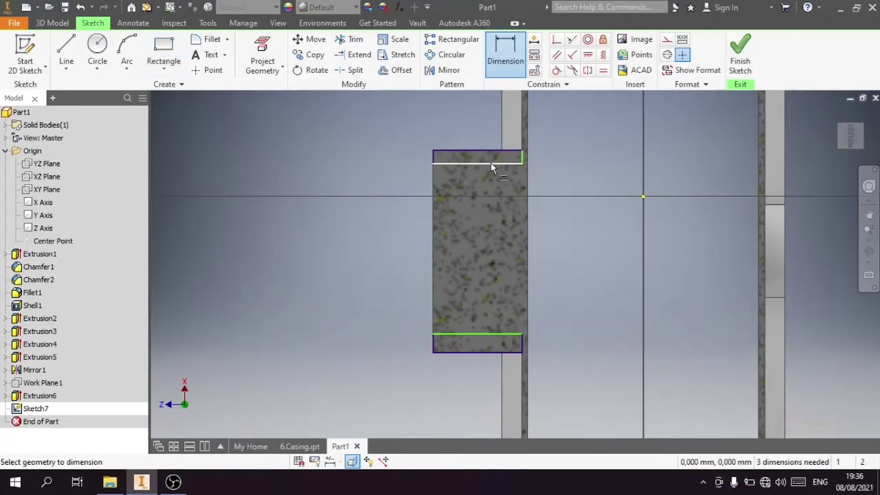
pyautogui.click(485, 157)
pyautogui.click(410, 160)
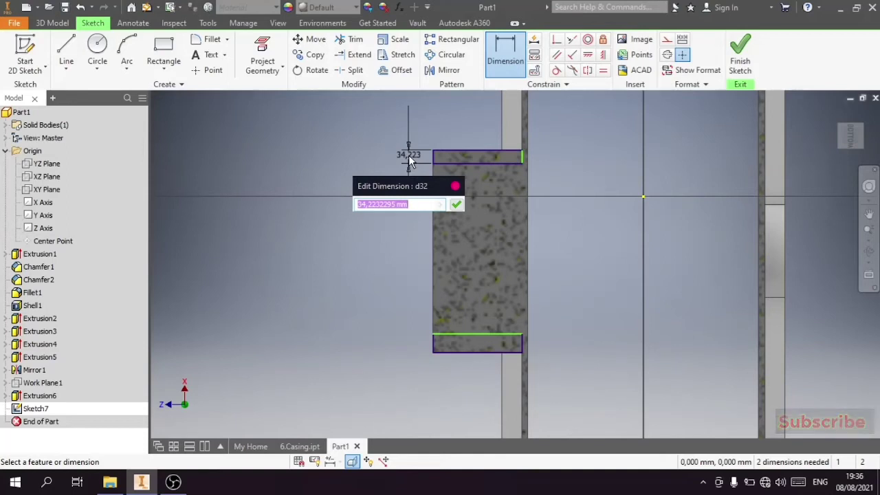
pyautogui.write('10')
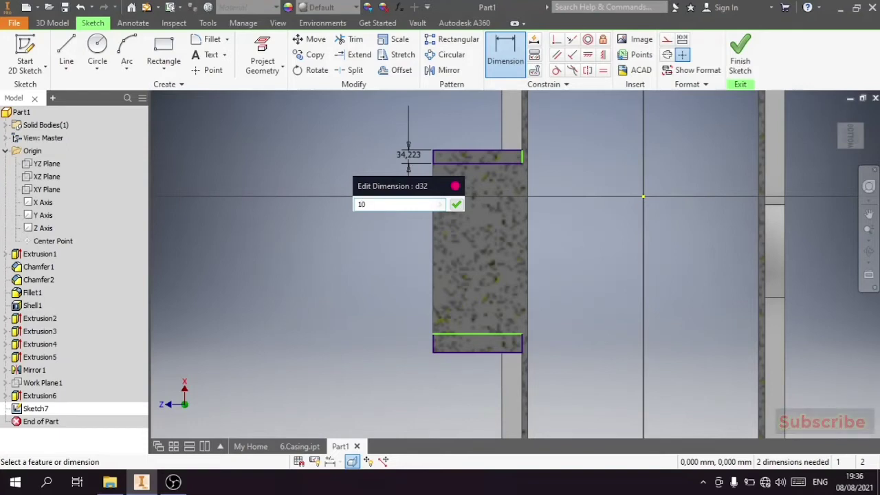
pyautogui.press('Return')
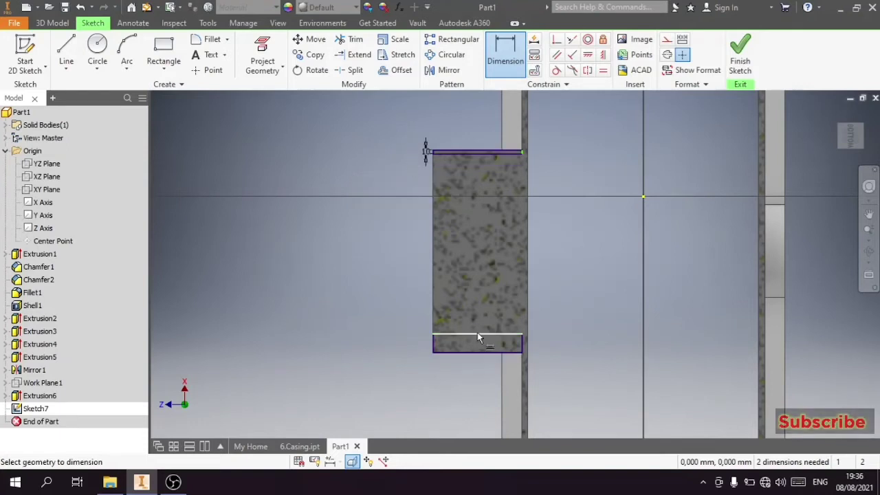
pyautogui.click(479, 335)
pyautogui.click(475, 353)
pyautogui.click(415, 345)
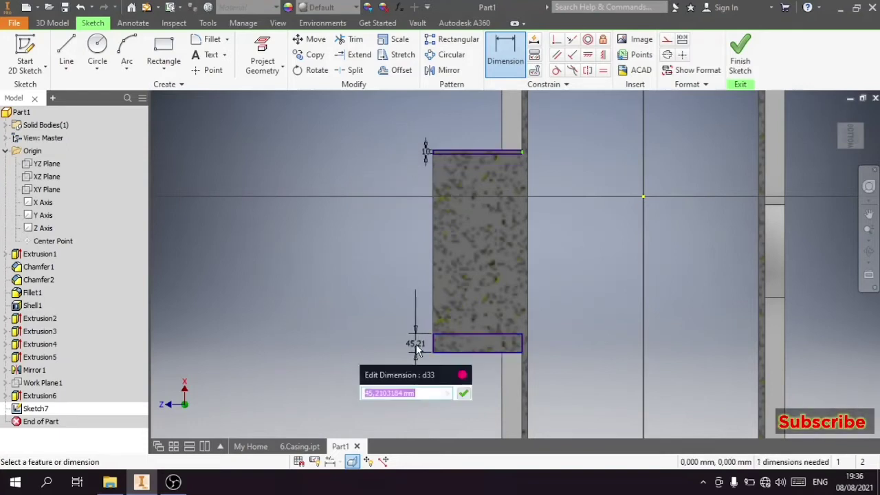
pyautogui.write('10')
pyautogui.press('Return')
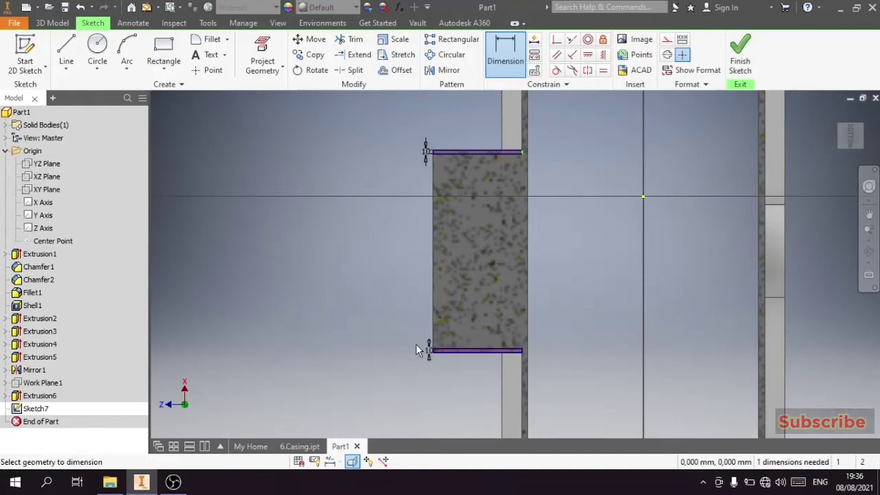
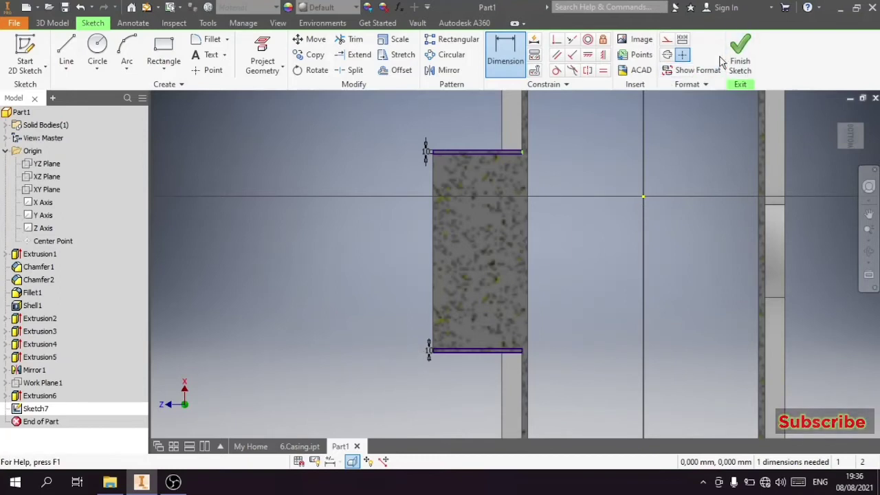
# - Extrude both thin sketched strips 600 mm downward into two vertical wall panels
pyautogui.click(734, 56)
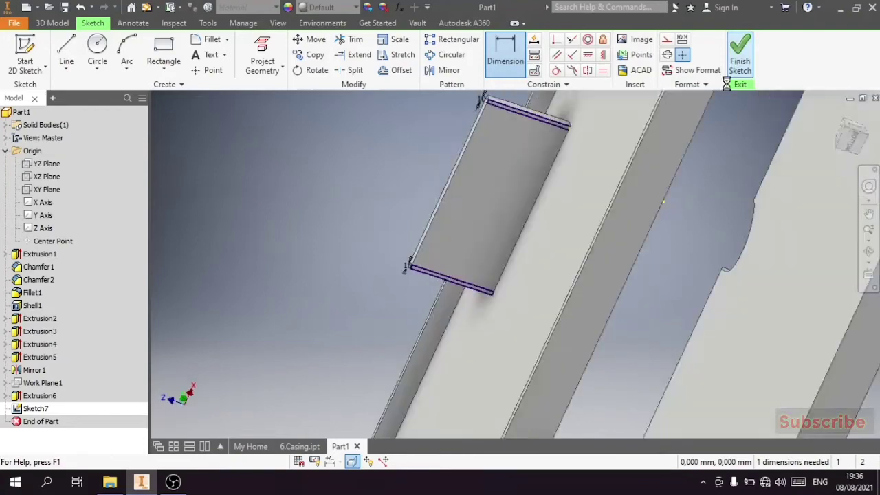
pyautogui.press('e')
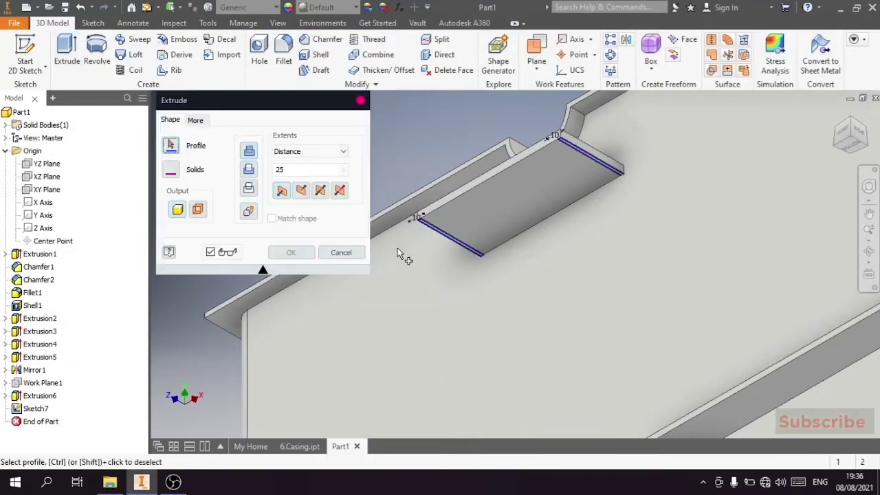
pyautogui.click(440, 234)
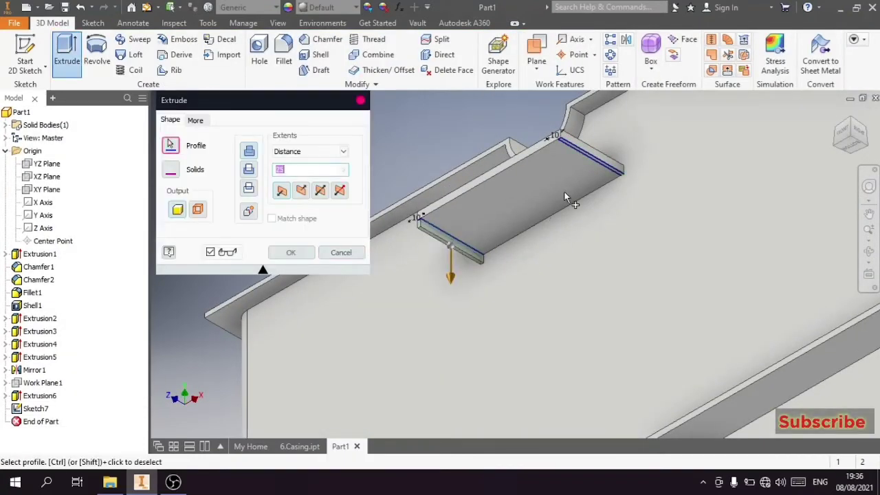
pyautogui.click(586, 156)
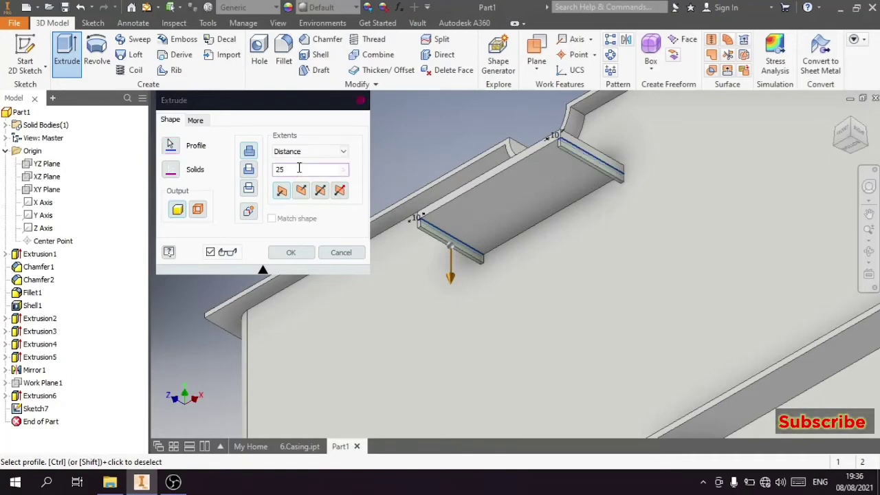
pyautogui.click(303, 191)
pyautogui.click(282, 191)
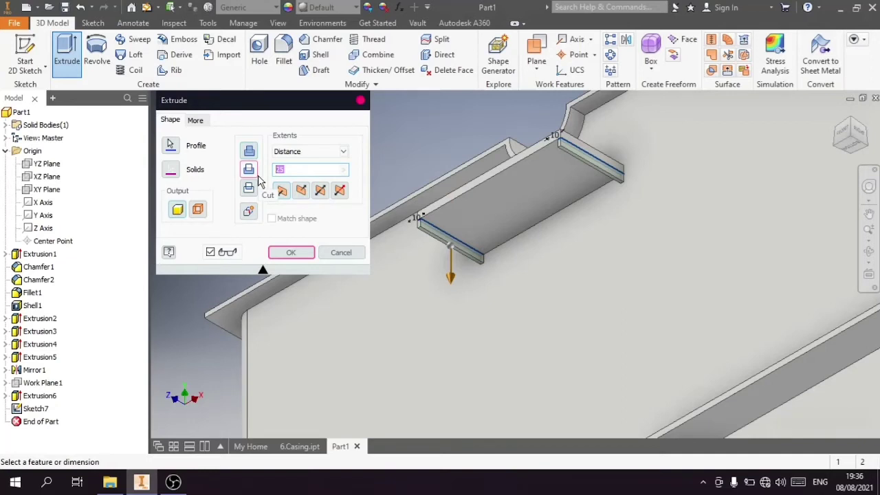
pyautogui.write('600')
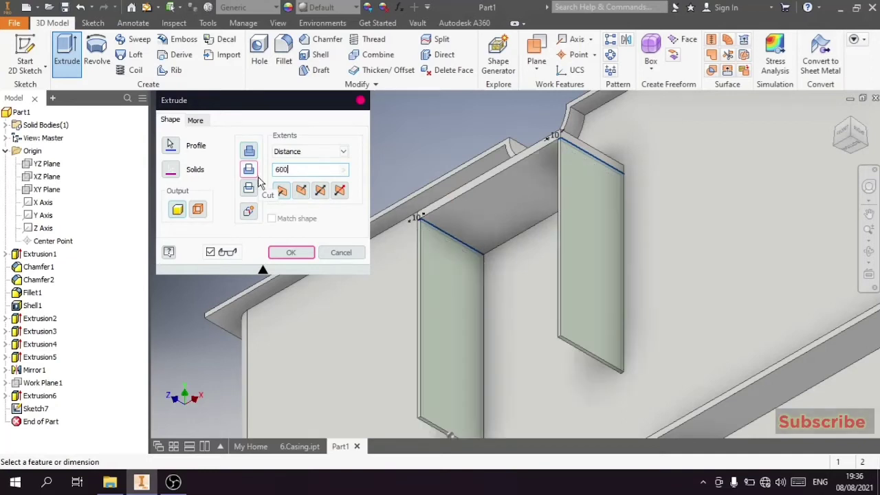
pyautogui.click(304, 253)
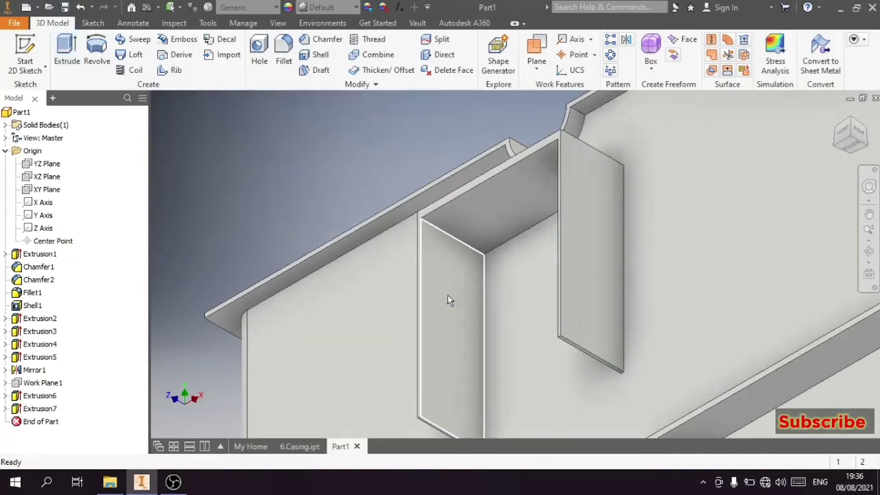
pyautogui.click(453, 299)
# - Start a new sketch on the narrow wall face with Slice Graphics turned on
pyautogui.click(530, 291)
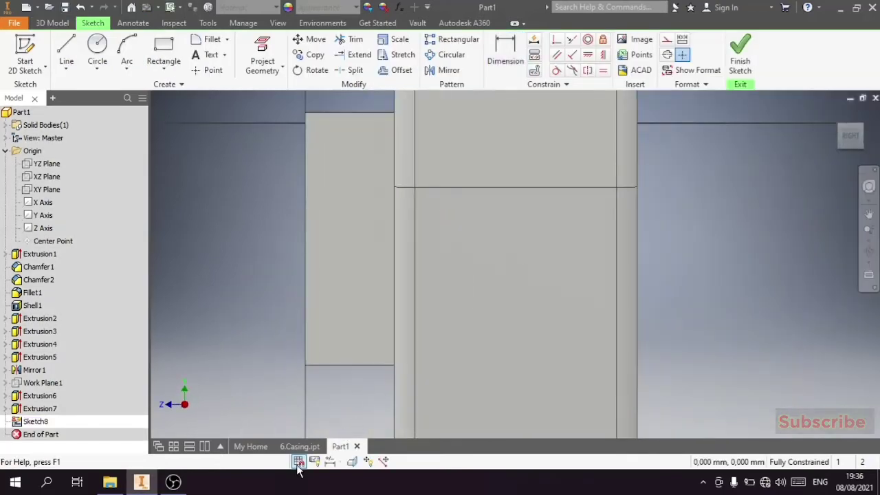
pyautogui.click(352, 461)
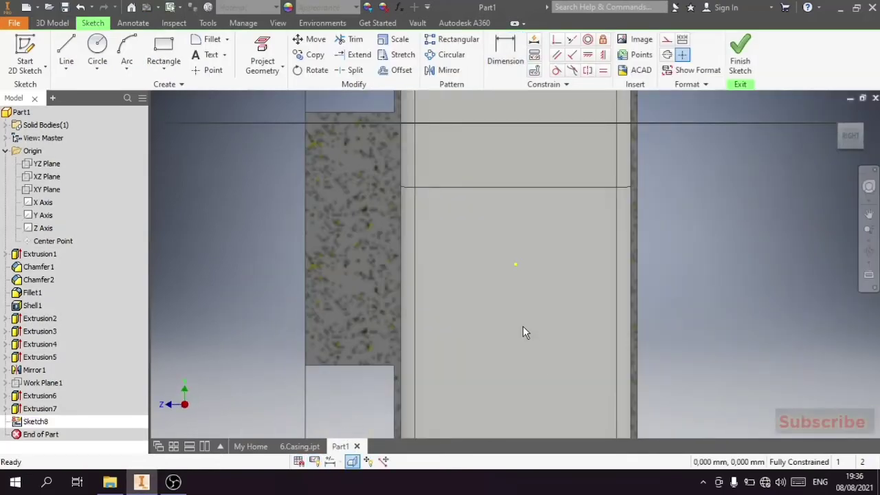
pyautogui.scroll(2, 413, 265)
pyautogui.scroll(-4, 377, 234)
pyautogui.scroll(2, 412, 214)
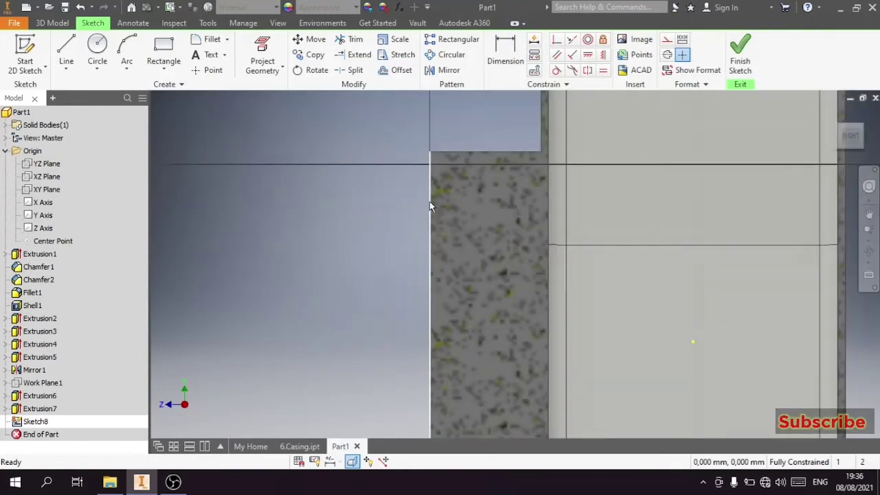
pyautogui.scroll(2, 430, 207)
# - Project the shelf block's top edge into the sketch
pyautogui.click(261, 59)
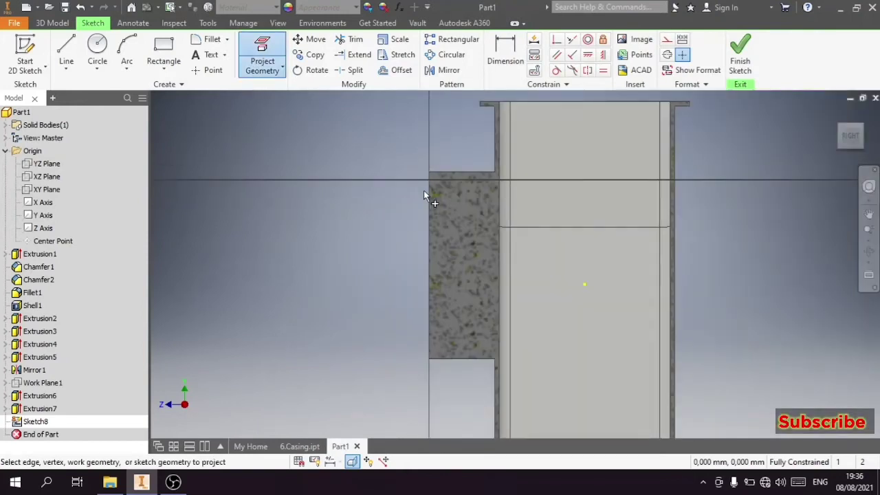
pyautogui.scroll(-3, 434, 180)
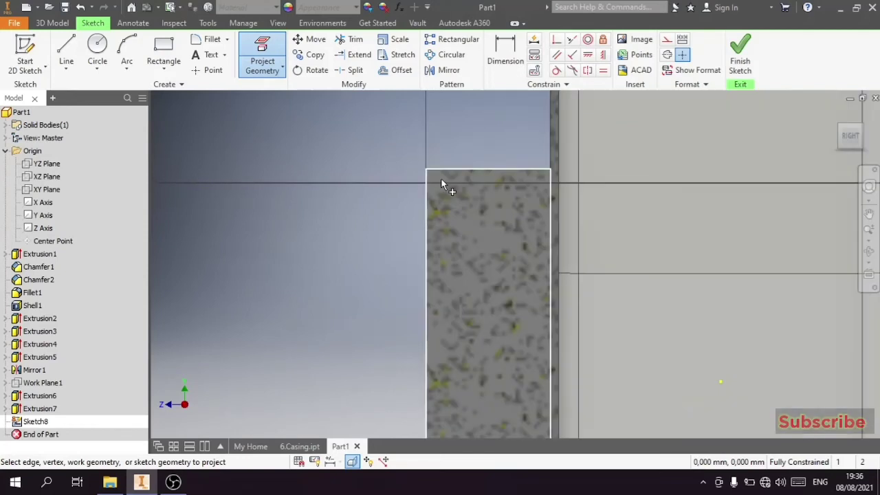
pyautogui.click(841, 128)
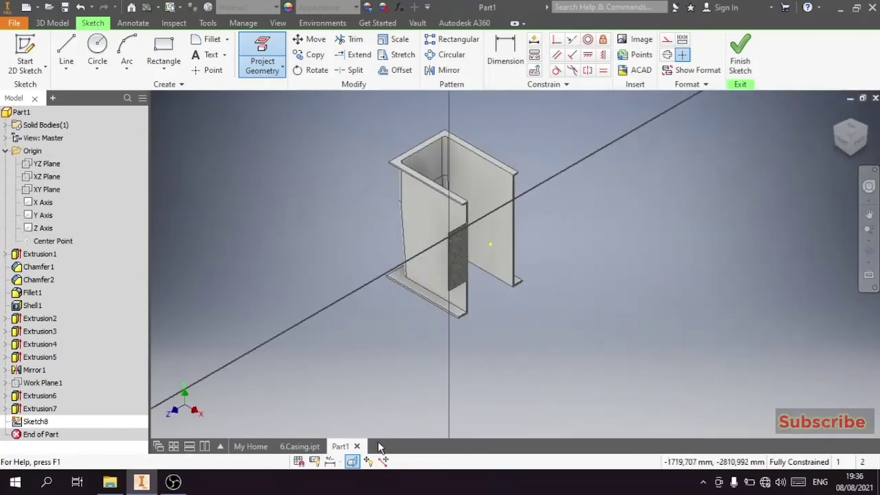
pyautogui.press('F7')
pyautogui.press('Escape')
pyautogui.scroll(-3, 460, 242)
pyautogui.scroll(-2, 461, 242)
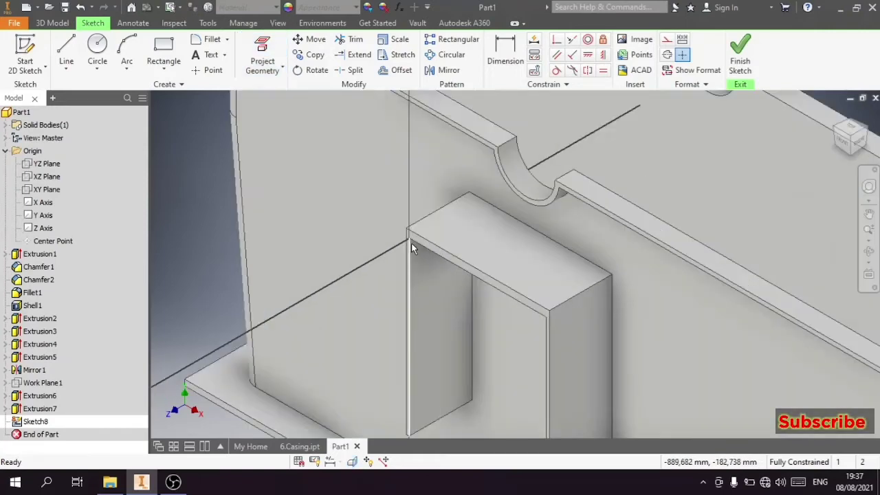
pyautogui.scroll(-2, 411, 242)
pyautogui.click(262, 60)
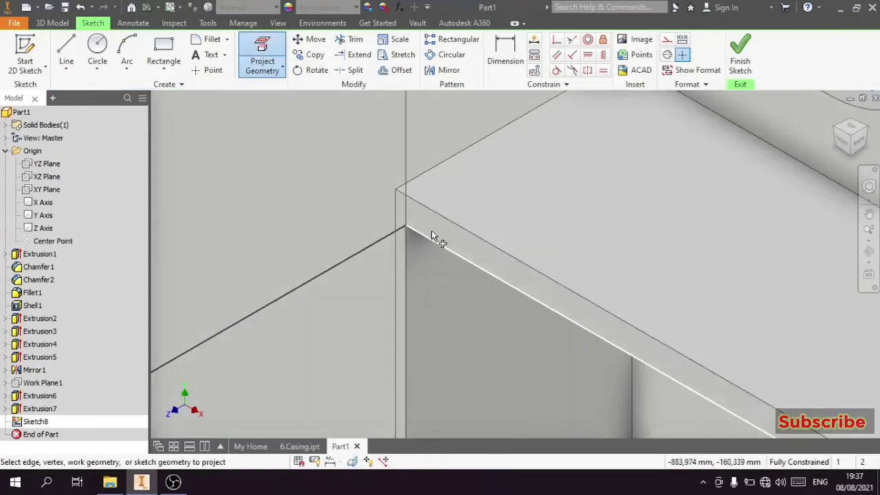
pyautogui.scroll(2, 422, 224)
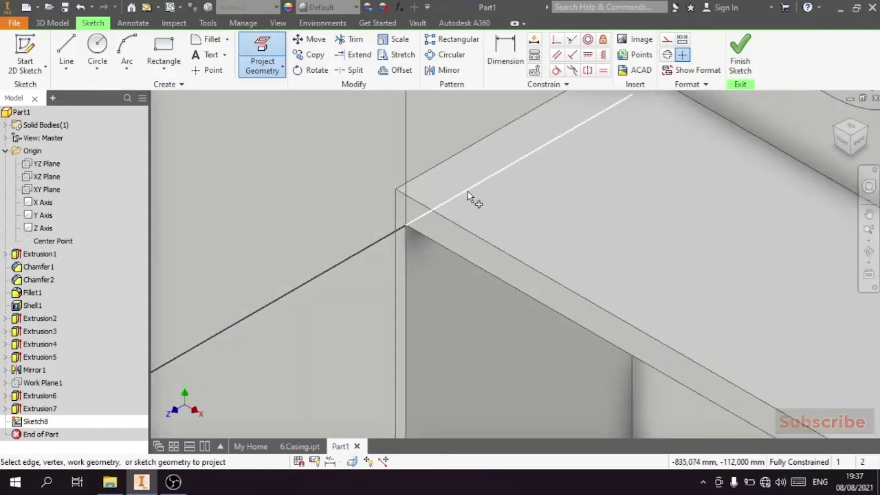
pyautogui.scroll(2, 467, 191)
pyautogui.scroll(2, 467, 191)
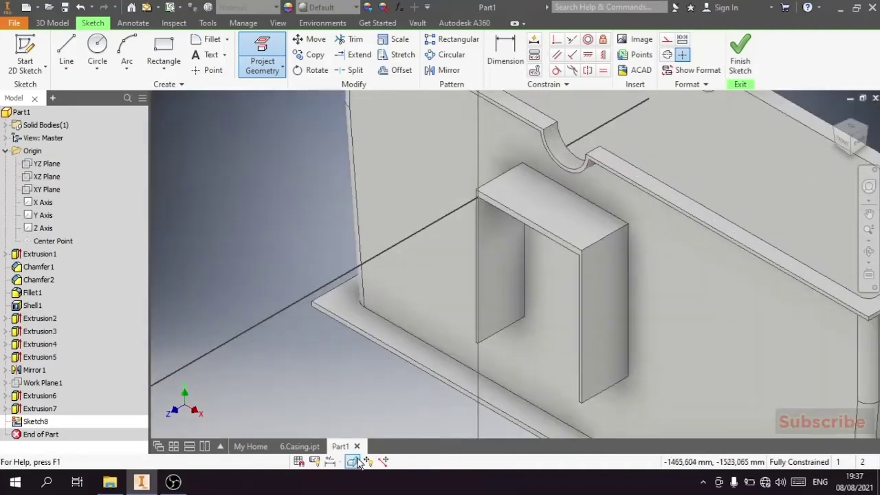
pyautogui.press('F7')
# - Look straight at the sketch plane from the Right view
pyautogui.click(864, 140)
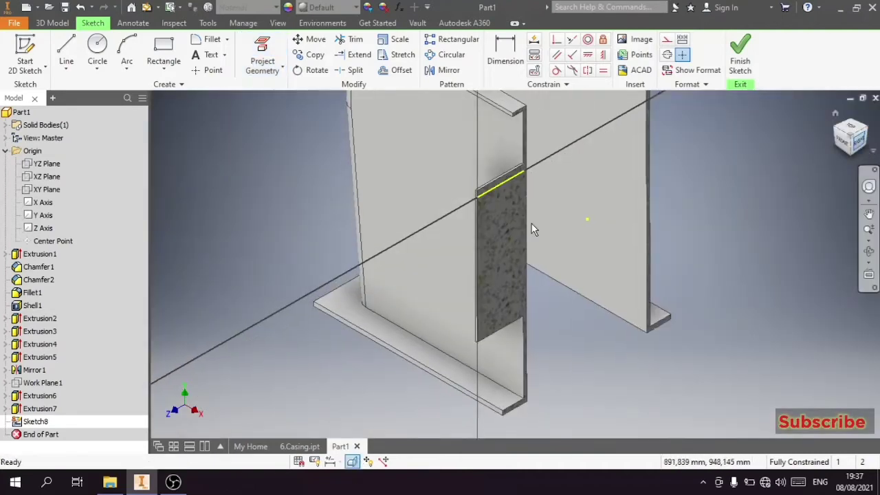
pyautogui.scroll(3, 502, 272)
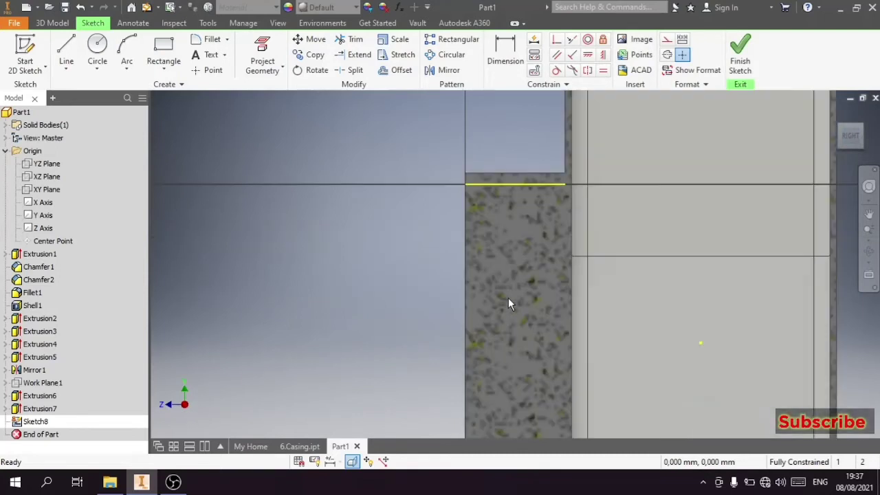
pyautogui.scroll(-3, 508, 298)
pyautogui.scroll(3, 492, 270)
pyautogui.rightClick(369, 252)
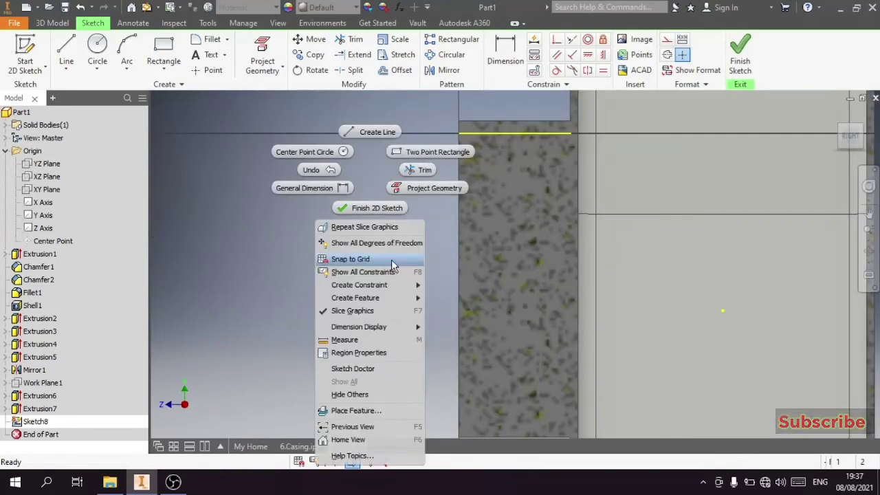
pyautogui.press('Escape')
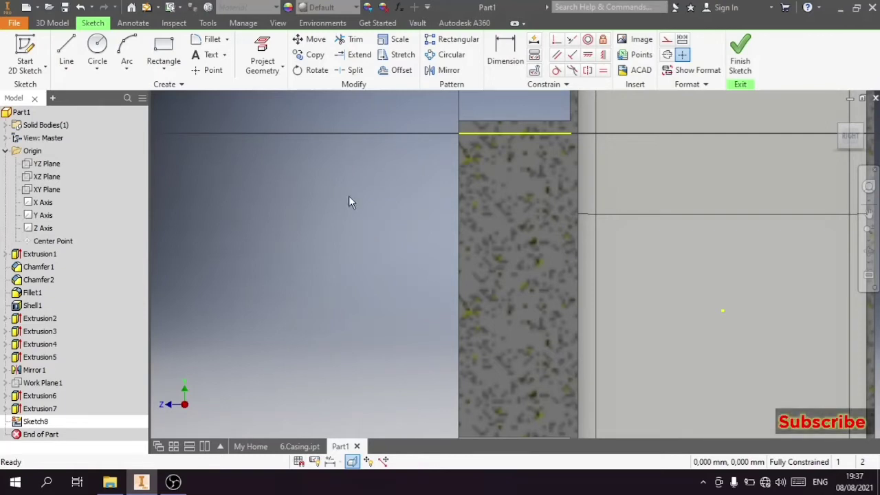
# - Draw two thin rectangles across the block, one above the other
pyautogui.scroll(-2, 359, 165)
pyautogui.click(165, 50)
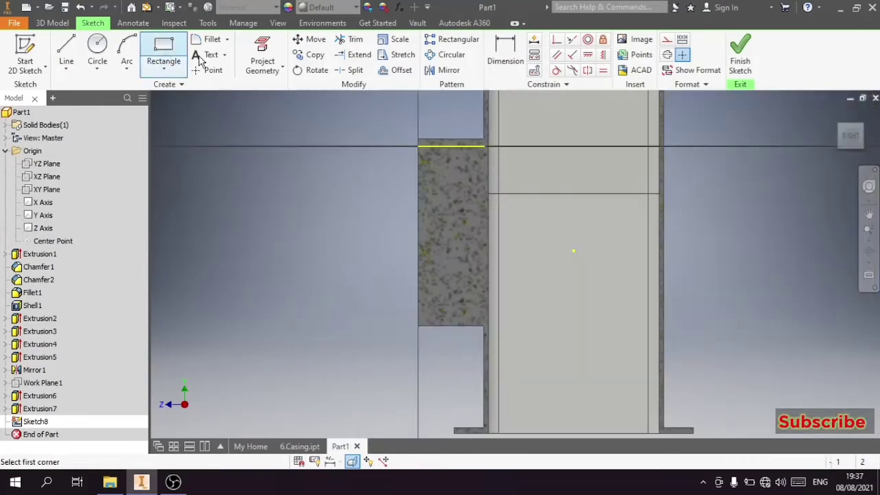
pyautogui.scroll(3, 388, 200)
pyautogui.scroll(-2, 409, 220)
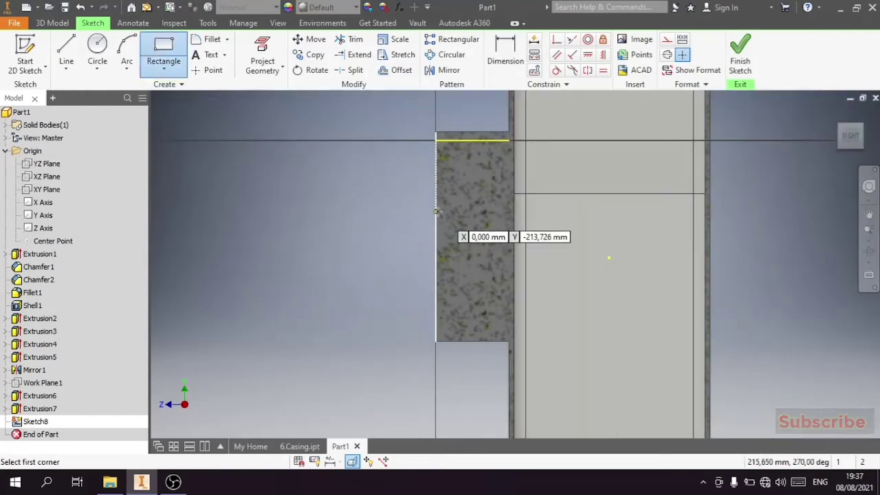
pyautogui.click(436, 209)
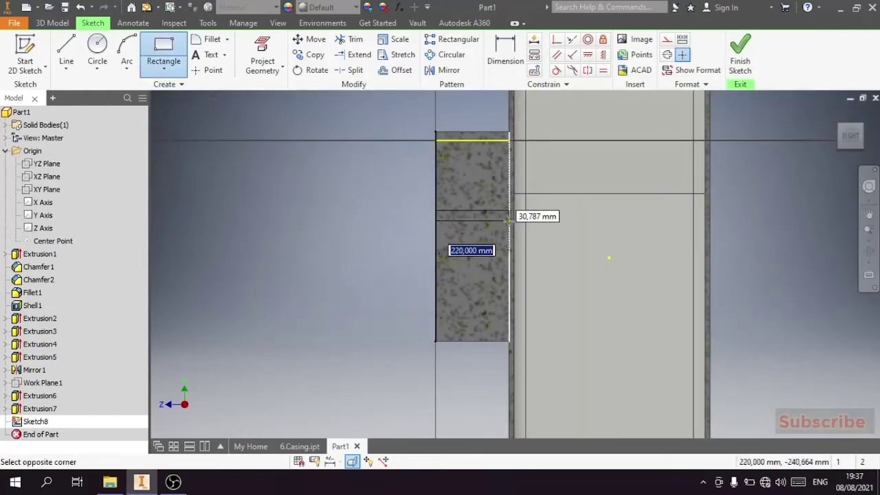
pyautogui.click(509, 221)
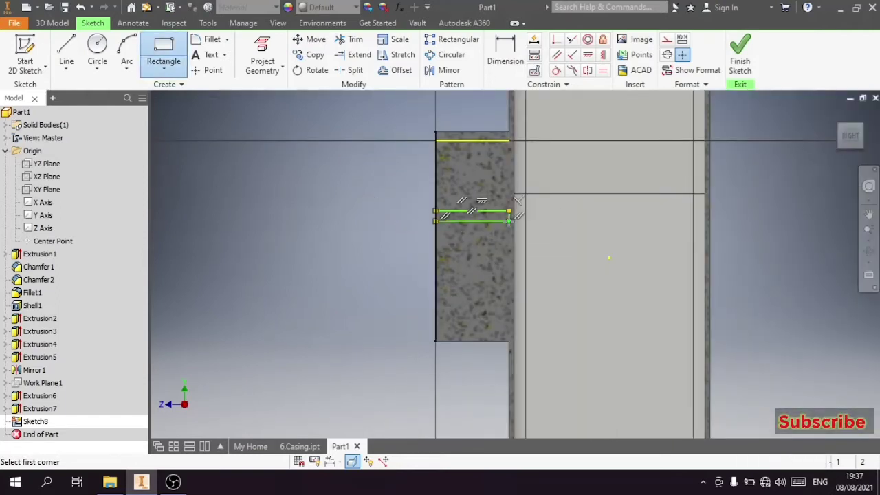
pyautogui.click(436, 291)
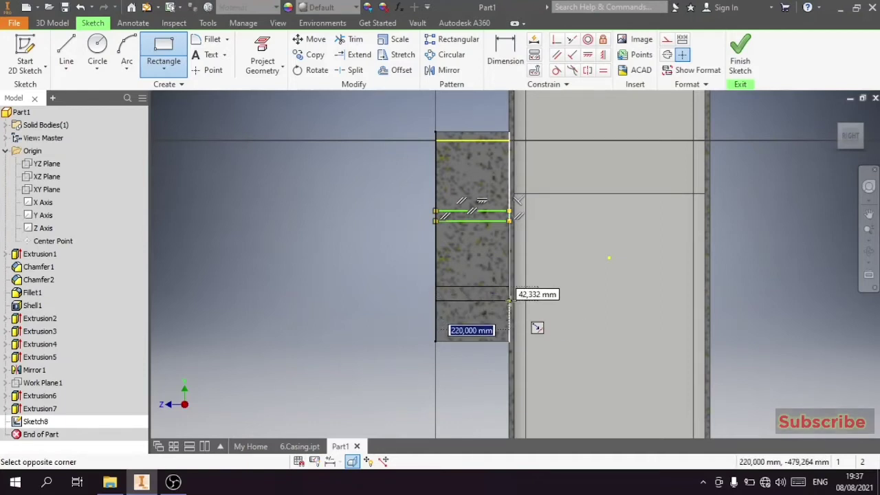
pyautogui.click(509, 301)
pyautogui.rightClick(364, 234)
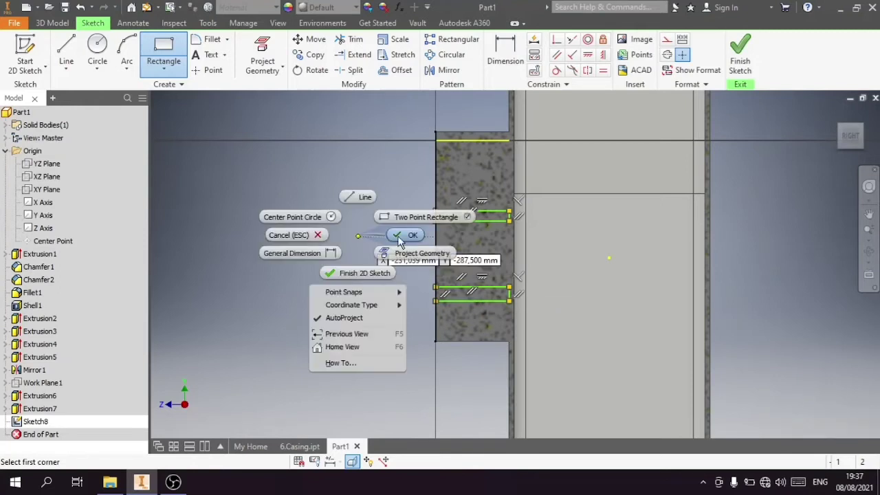
pyautogui.click(361, 195)
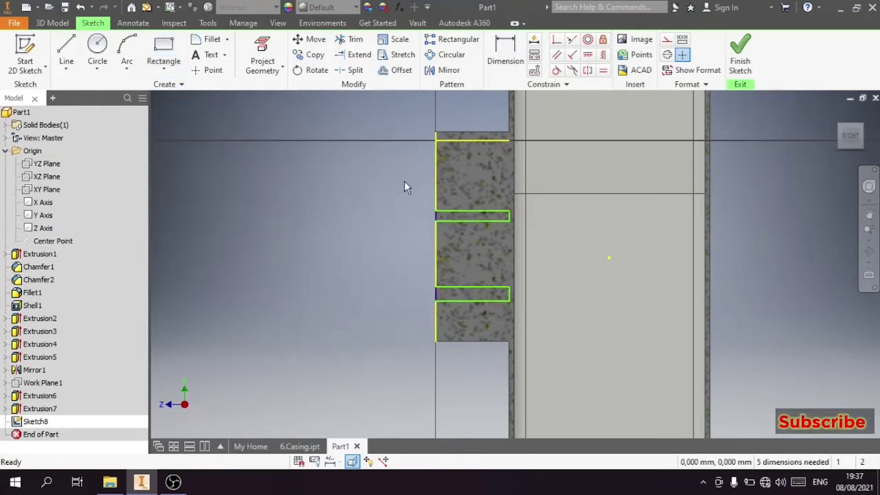
# - Dimension the upper strip 200 mm below the top line and 10 mm thick
pyautogui.click(498, 79)
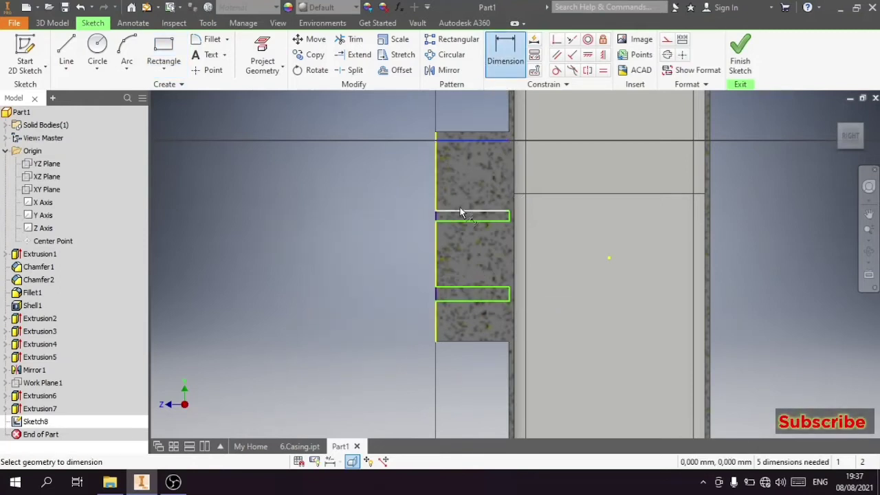
pyautogui.click(460, 213)
pyautogui.click(447, 141)
pyautogui.click(424, 179)
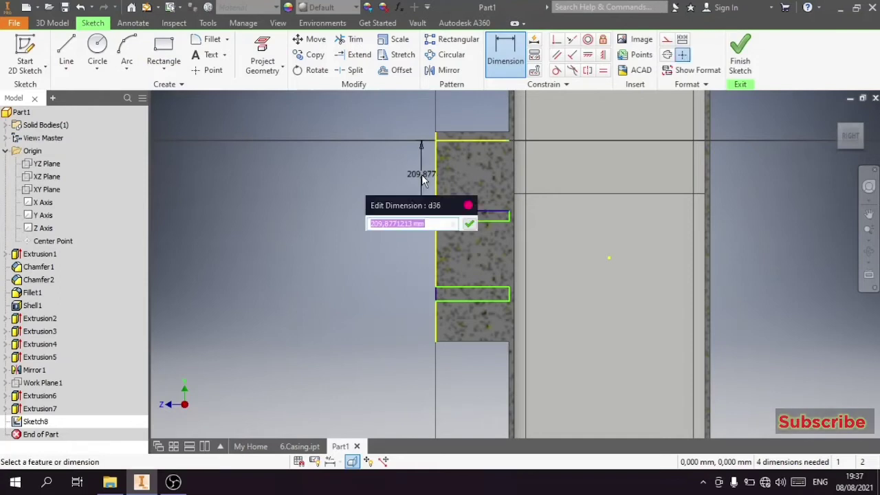
pyautogui.write('200')
pyautogui.press('Return')
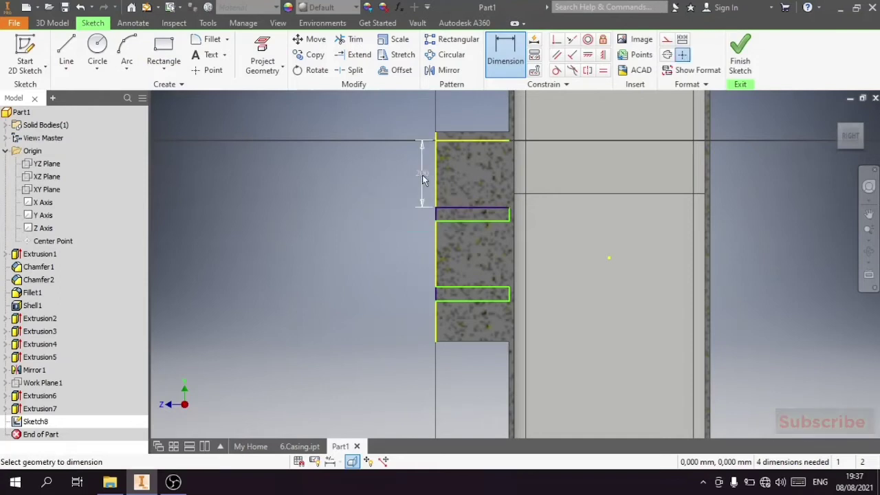
pyautogui.click(460, 213)
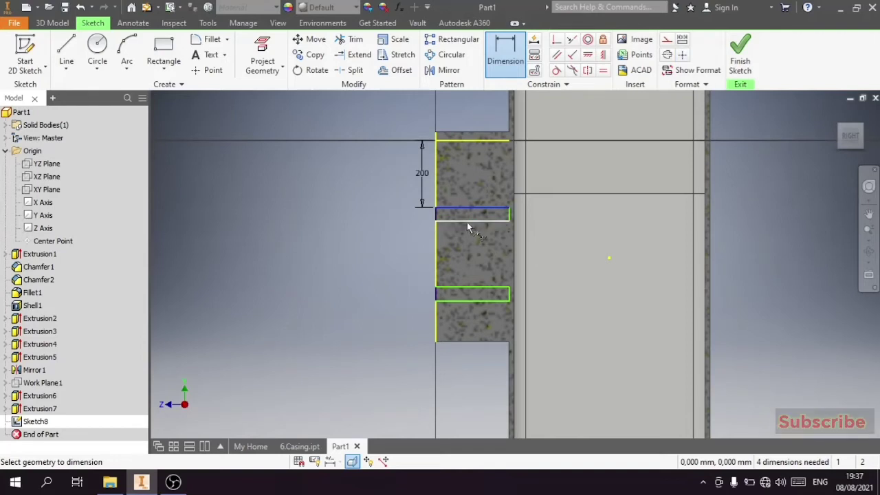
pyautogui.click(466, 221)
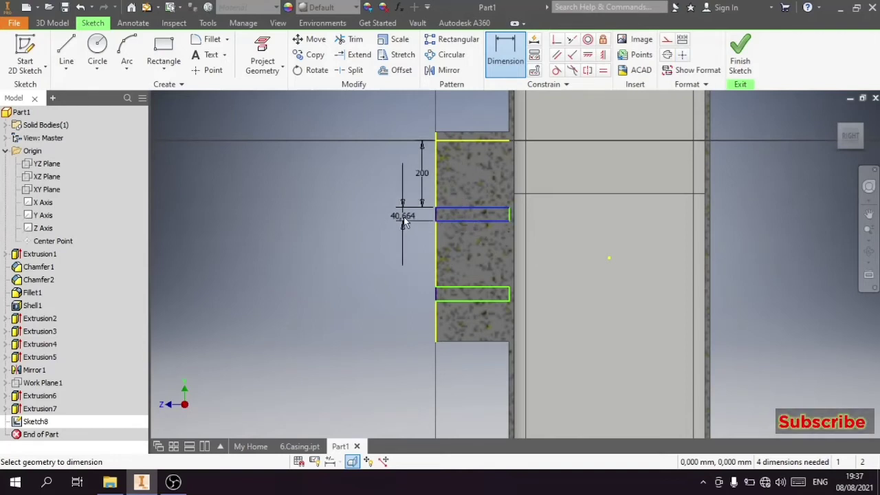
pyautogui.click(403, 216)
pyautogui.write('10')
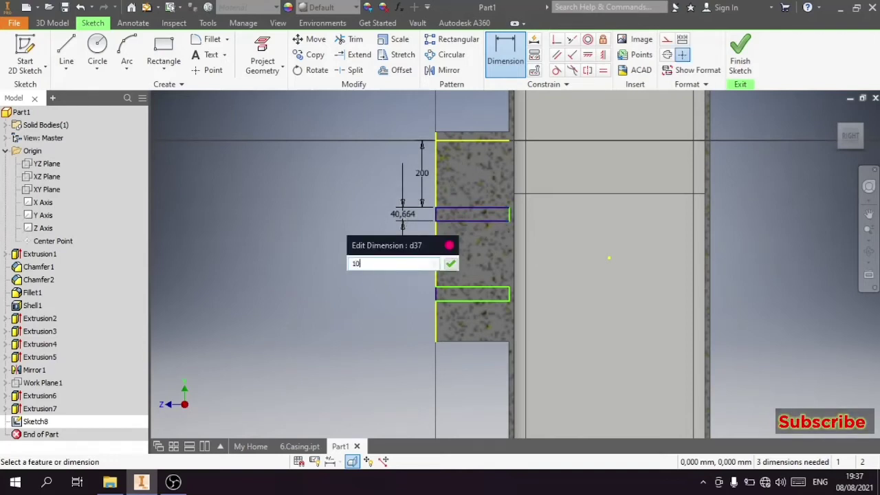
pyautogui.press('Return')
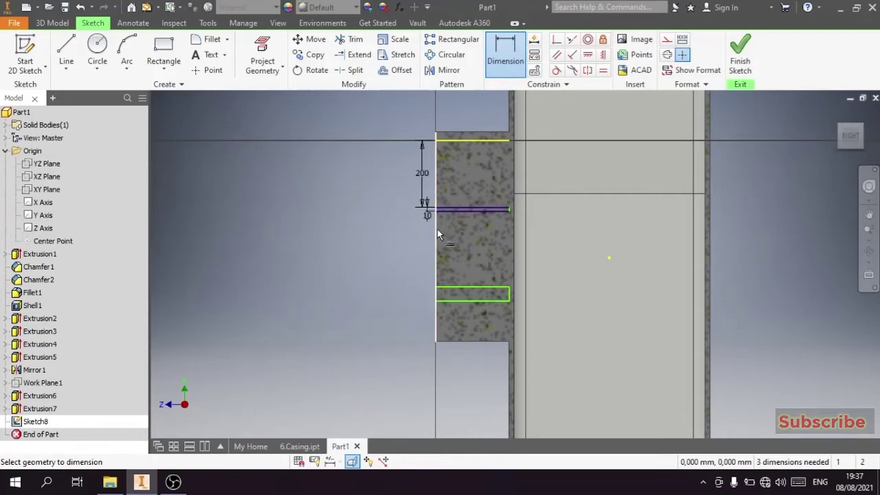
# - Dimension the lower strip 200 mm below the upper one and 10 mm thick
pyautogui.scroll(-3, 433, 249)
pyautogui.scroll(2, 455, 207)
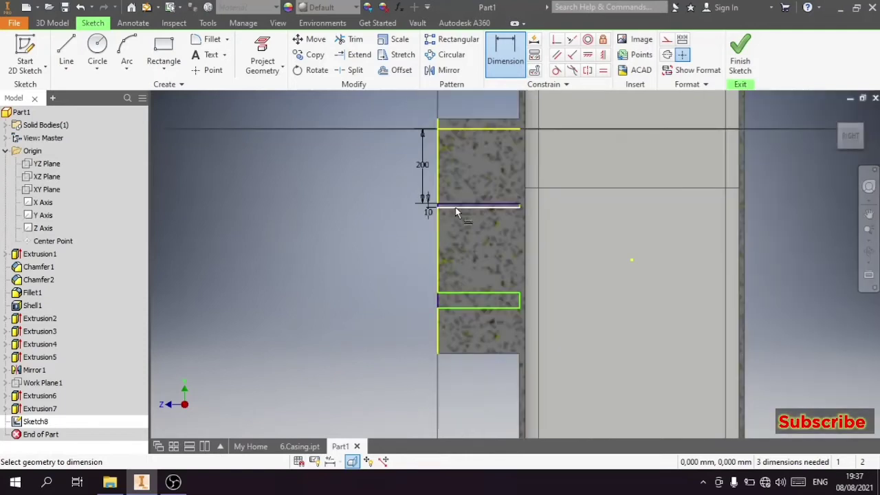
pyautogui.click(459, 299)
pyautogui.click(416, 262)
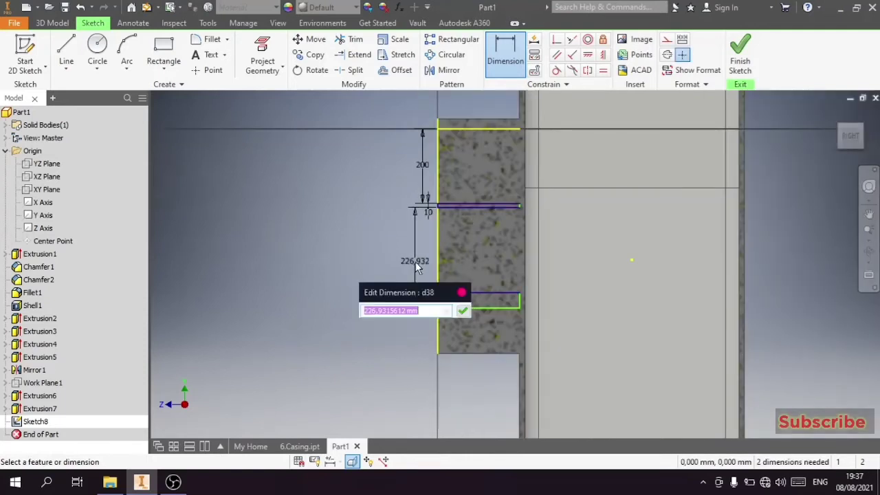
pyautogui.write('200')
pyautogui.press('Return')
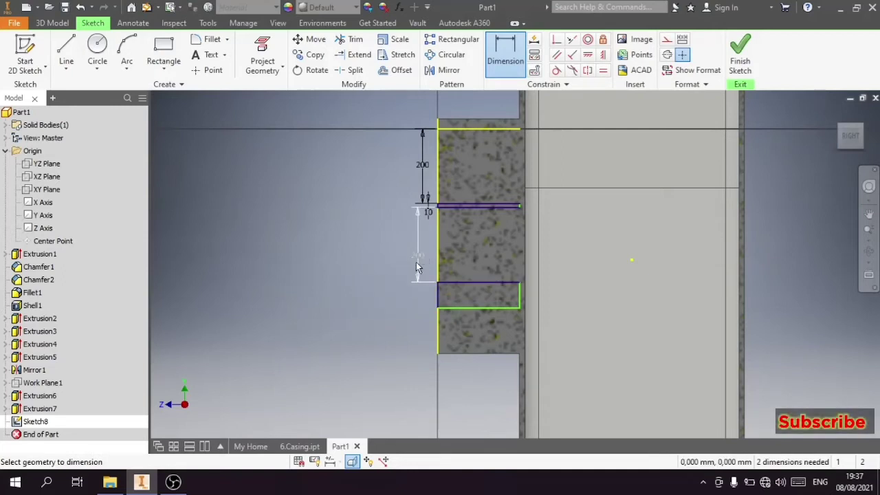
pyautogui.click(438, 299)
pyautogui.press('Escape')
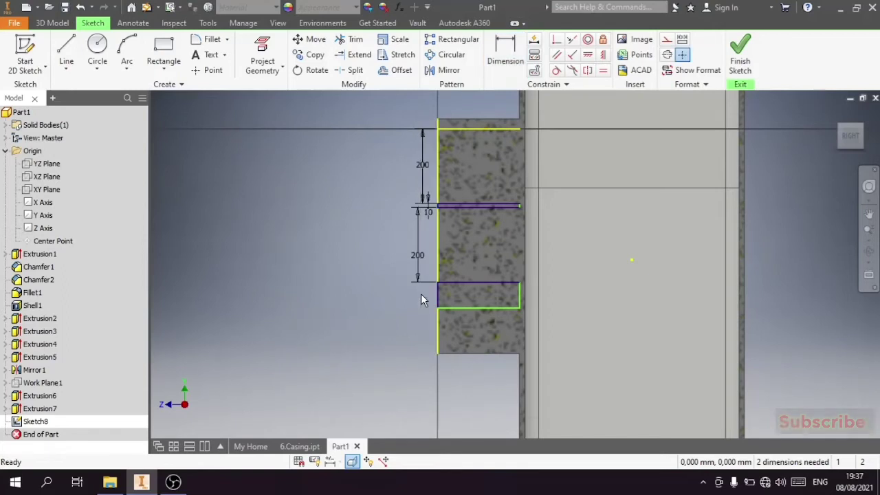
pyautogui.click(455, 309)
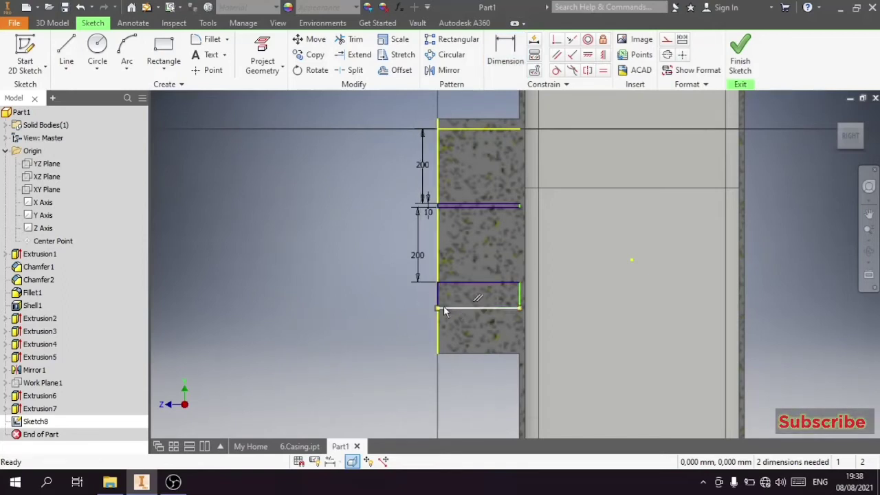
pyautogui.click(505, 51)
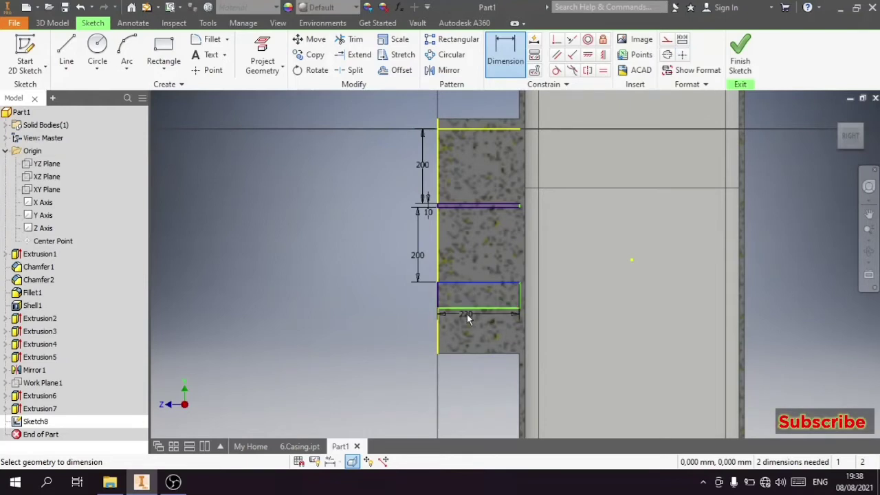
pyautogui.click(468, 309)
pyautogui.click(422, 297)
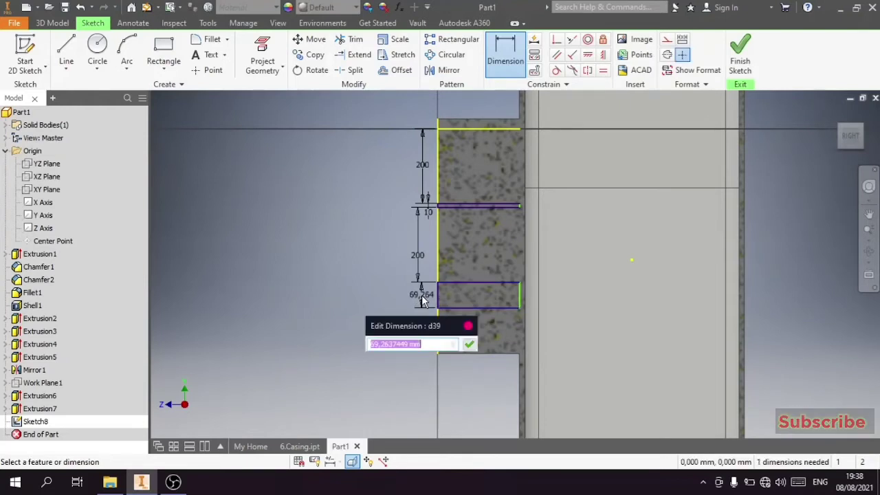
pyautogui.write('10')
pyautogui.press('Return')
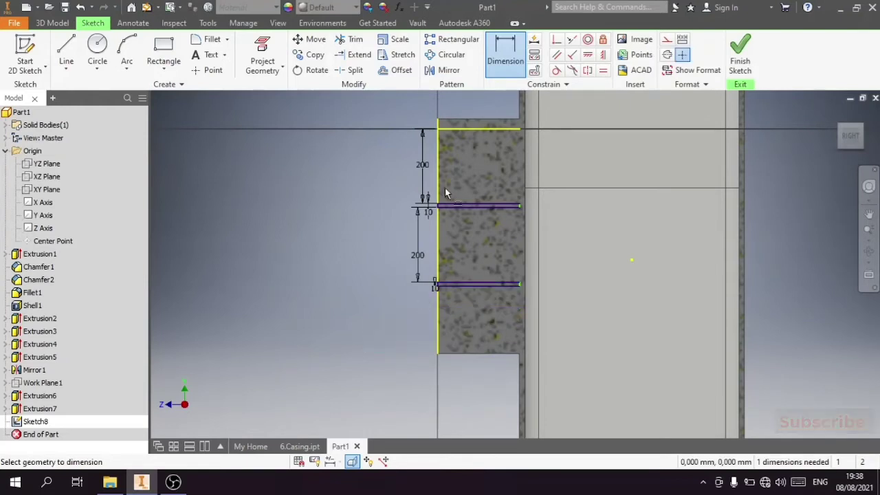
# - Align the strip end with the right edge to fully constrain, then finish the sketch
pyautogui.click(525, 127)
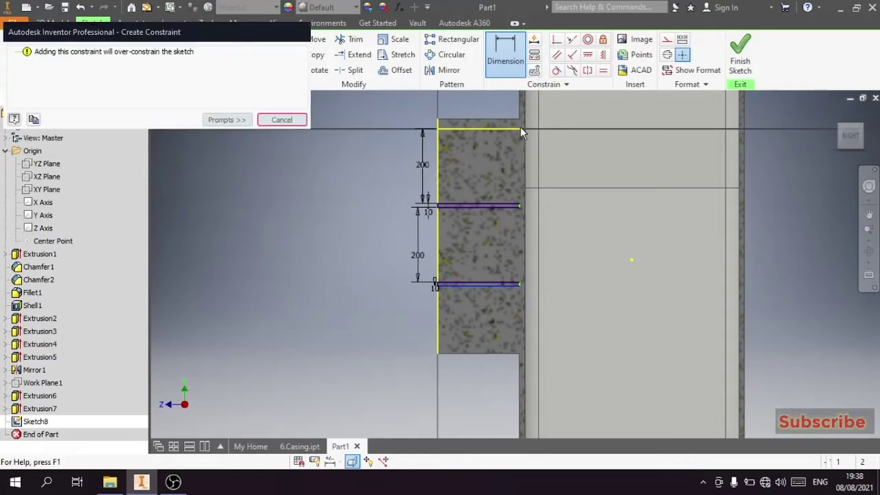
pyautogui.click(281, 120)
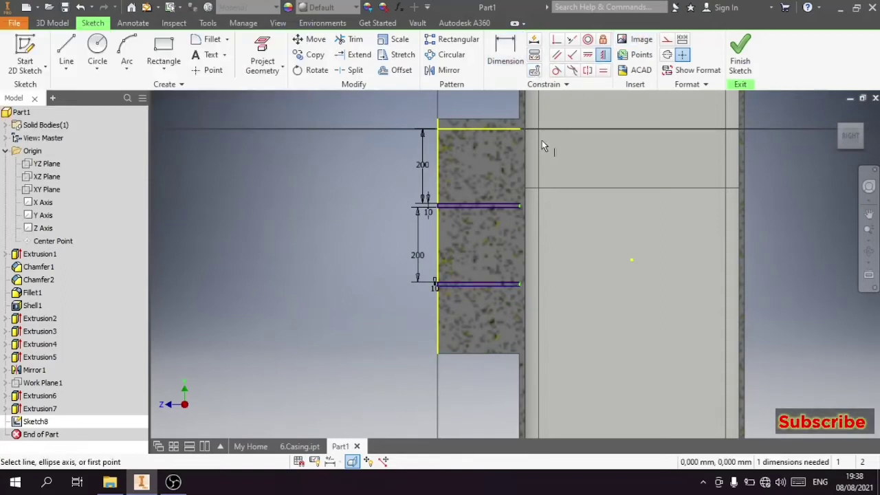
pyautogui.click(521, 129)
pyautogui.click(521, 204)
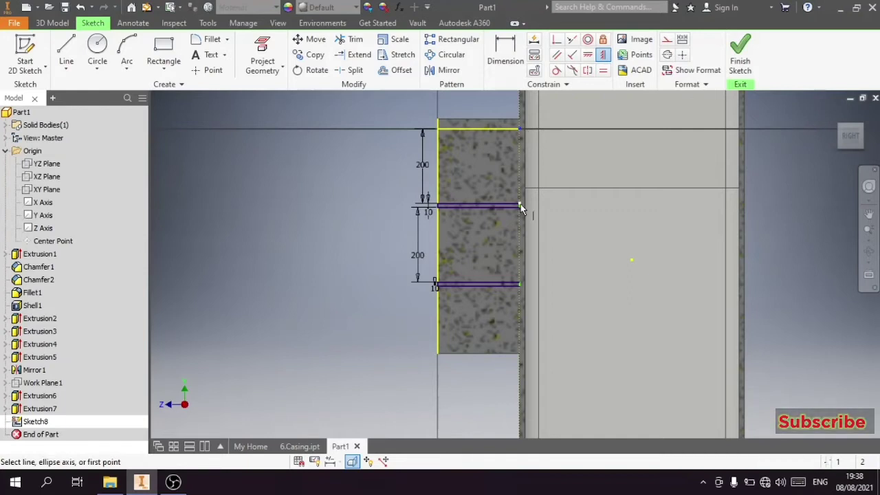
pyautogui.rightClick(253, 244)
pyautogui.click(267, 232)
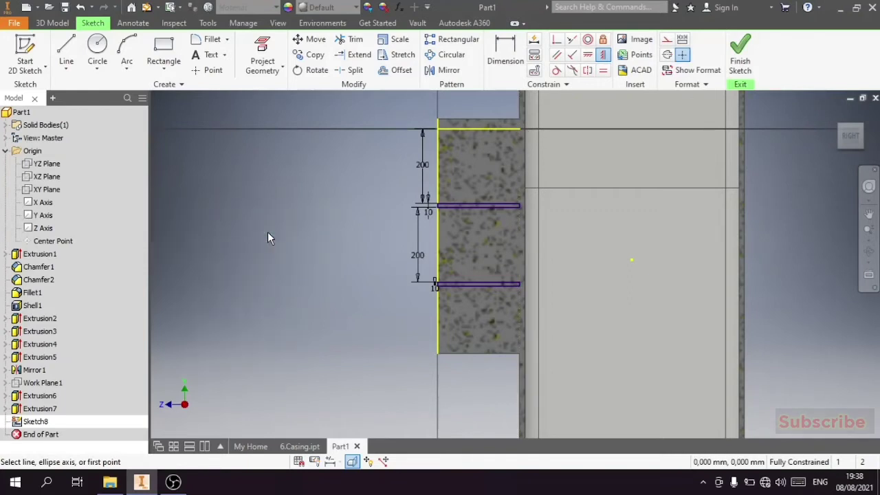
pyautogui.click(740, 51)
# - Extrude both 10 mm strip profiles with To Next extents into two horizontal shelves
pyautogui.press('e')
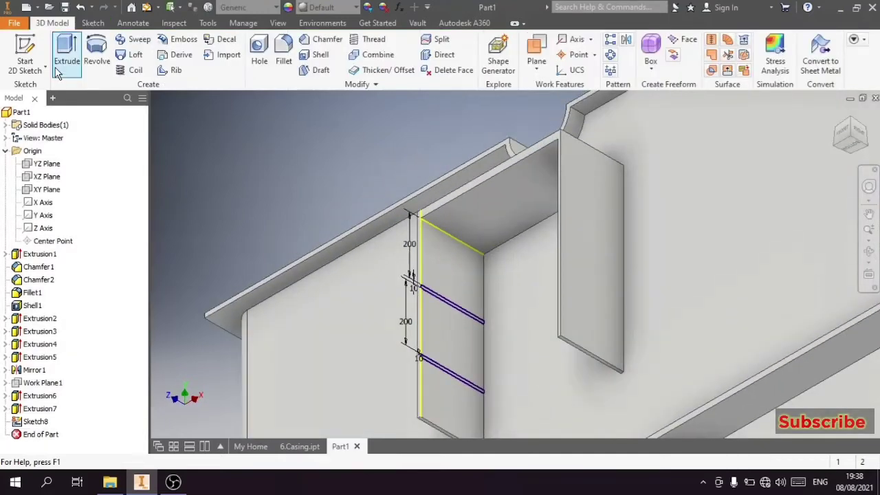
pyautogui.click(433, 297)
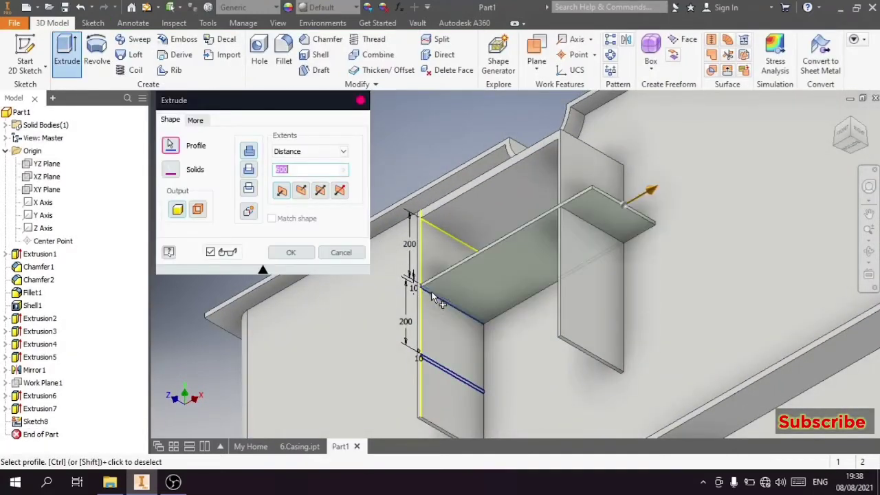
pyautogui.click(437, 365)
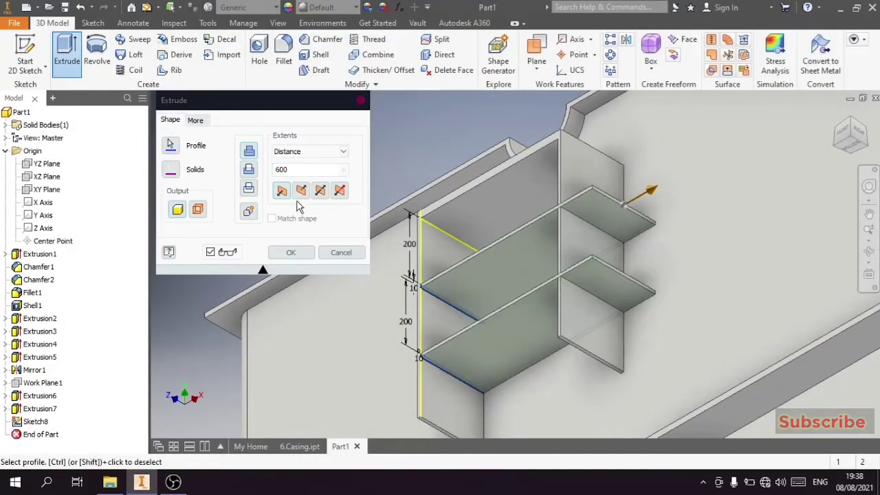
pyautogui.click(306, 154)
pyautogui.click(307, 172)
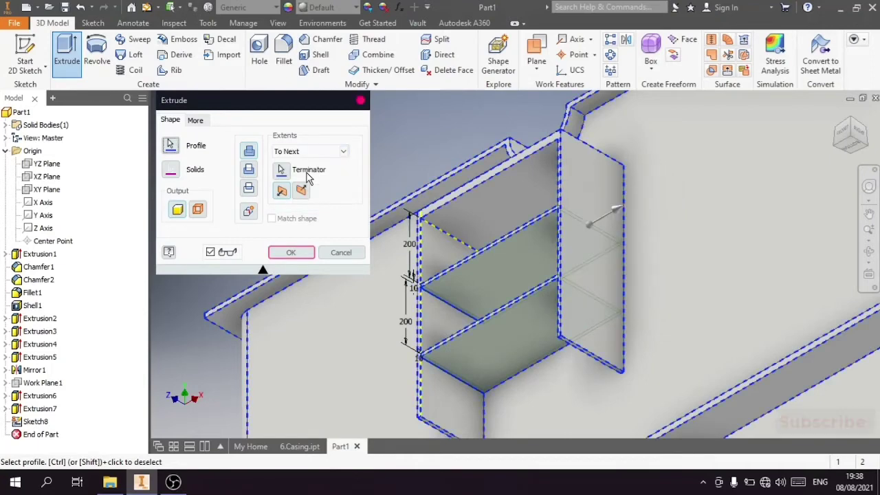
pyautogui.click(301, 252)
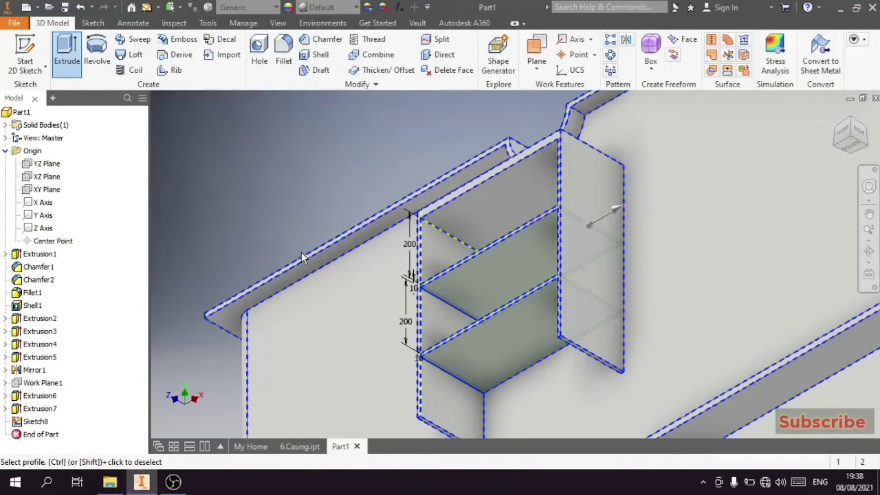
pyautogui.click(860, 137)
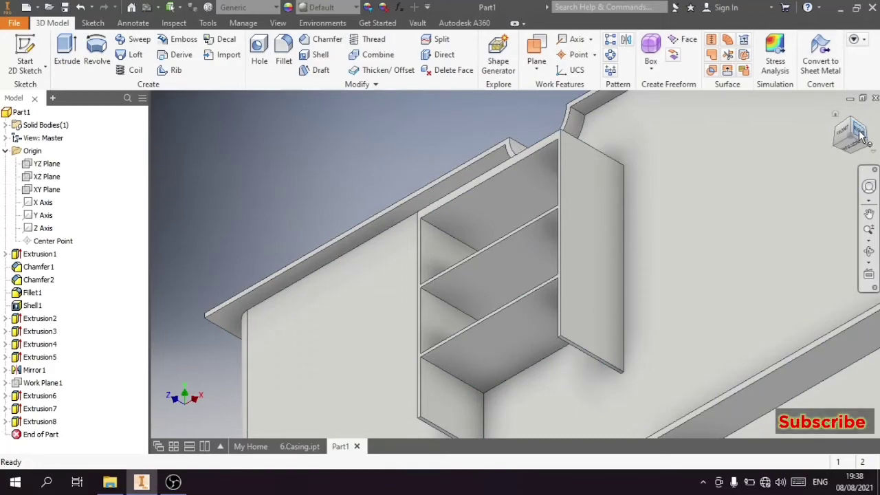
# - Sketch on the shelf unit's side face, projecting the hatched section's top and bottom edges
pyautogui.scroll(-3, 469, 234)
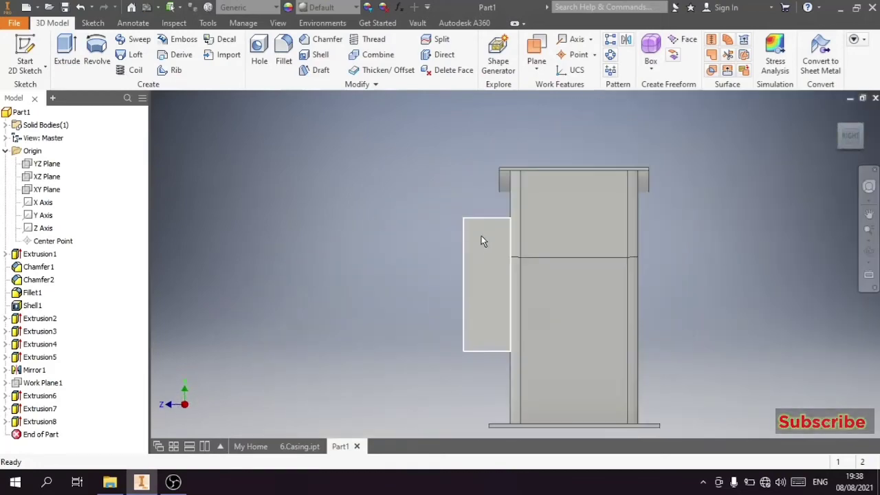
pyautogui.click(478, 233)
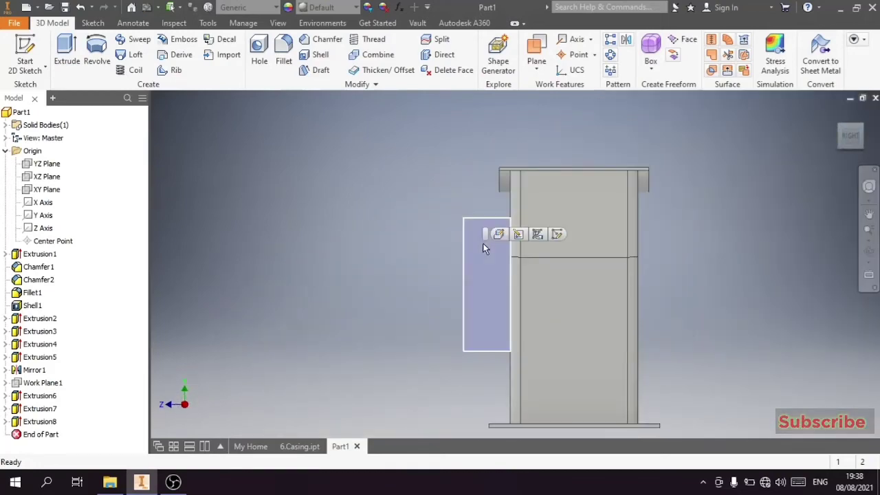
pyautogui.click(560, 234)
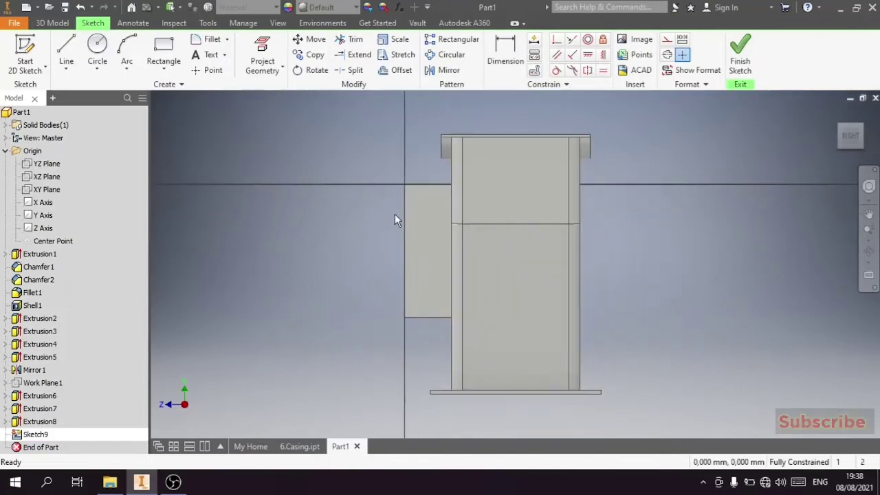
pyautogui.click(262, 61)
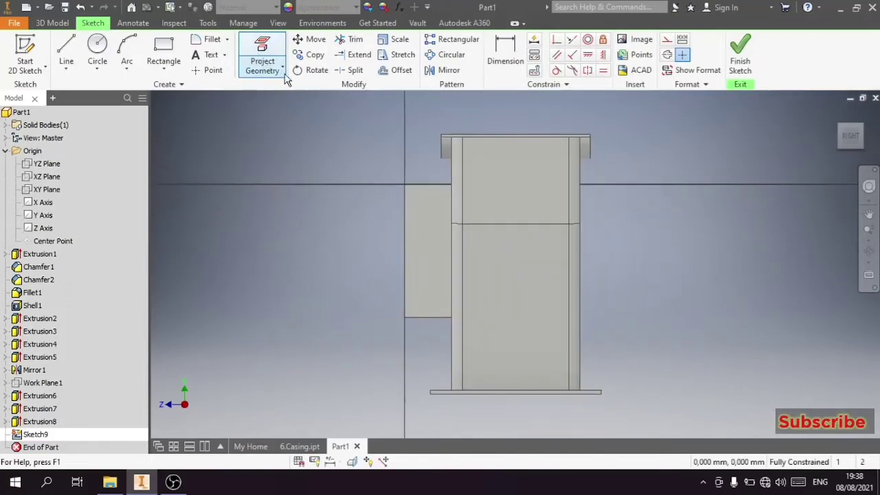
pyautogui.click(357, 464)
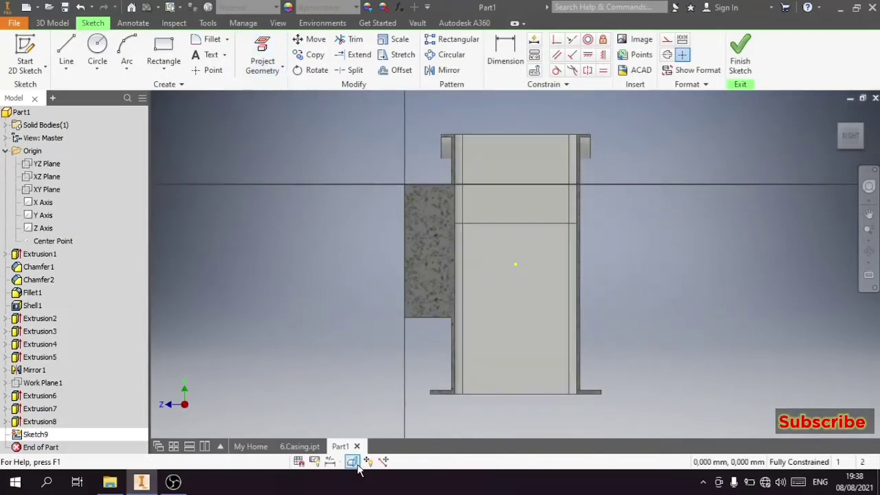
pyautogui.scroll(3, 389, 313)
pyautogui.scroll(-2, 414, 302)
pyautogui.scroll(3, 442, 314)
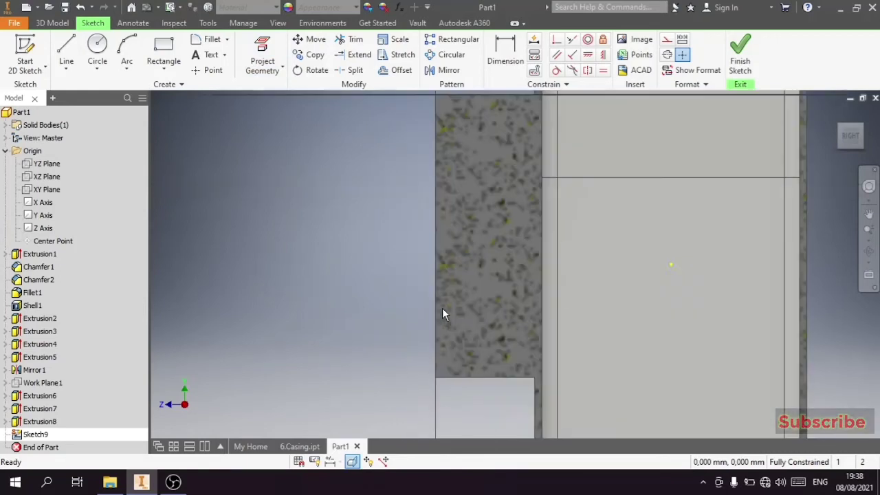
pyautogui.scroll(-3, 442, 313)
pyautogui.click(262, 61)
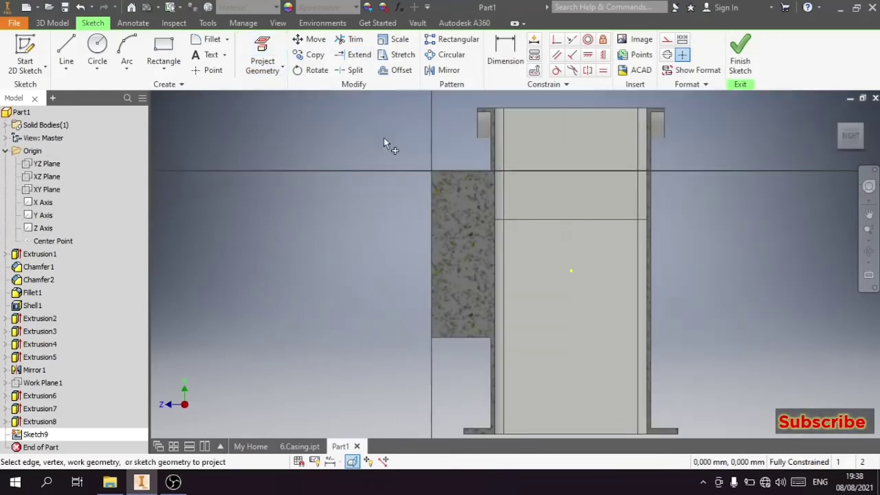
pyautogui.click(439, 177)
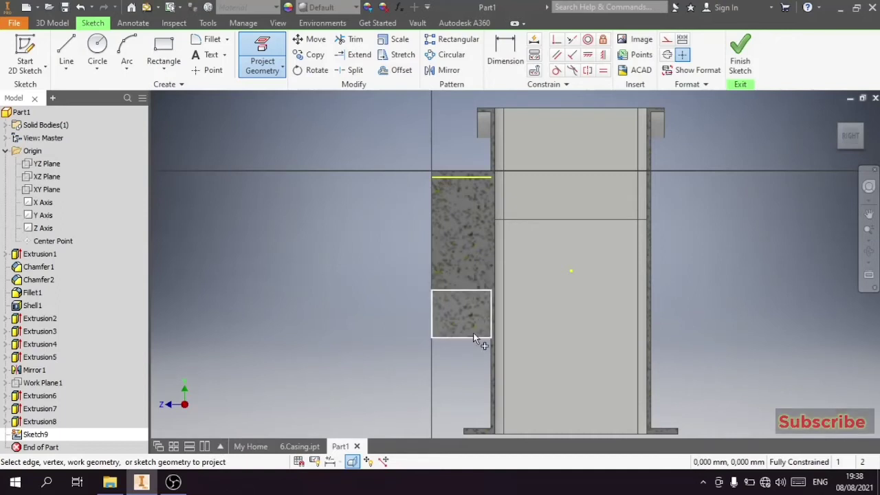
pyautogui.click(472, 334)
# - Draw a closed triangle between the projected edges and finish the sketch
pyautogui.click(66, 60)
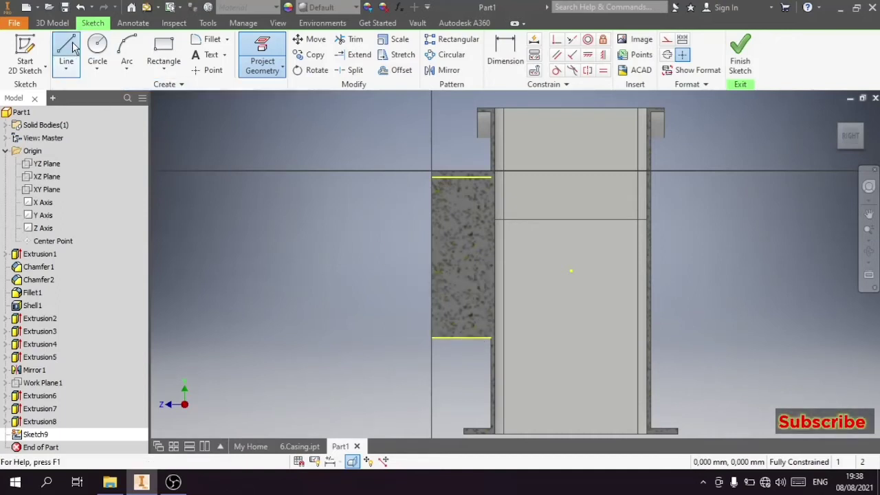
pyautogui.click(431, 177)
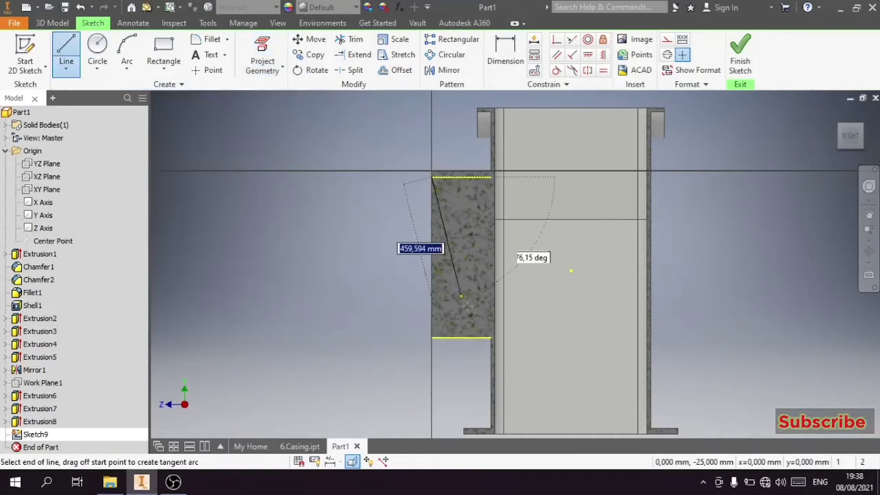
pyautogui.doubleClick(461, 337)
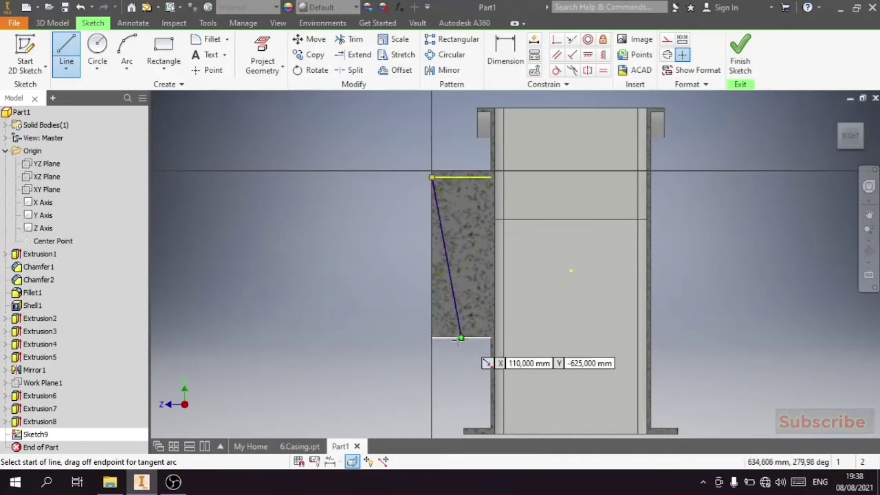
pyautogui.click(462, 338)
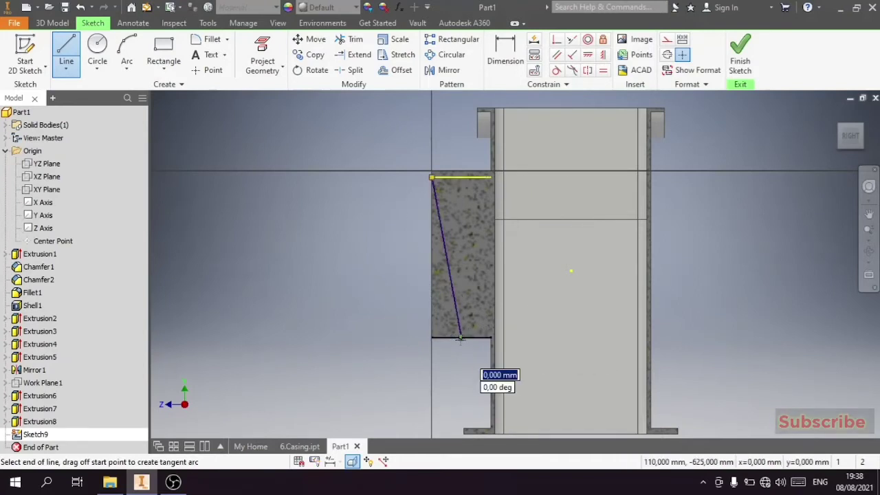
pyautogui.click(431, 338)
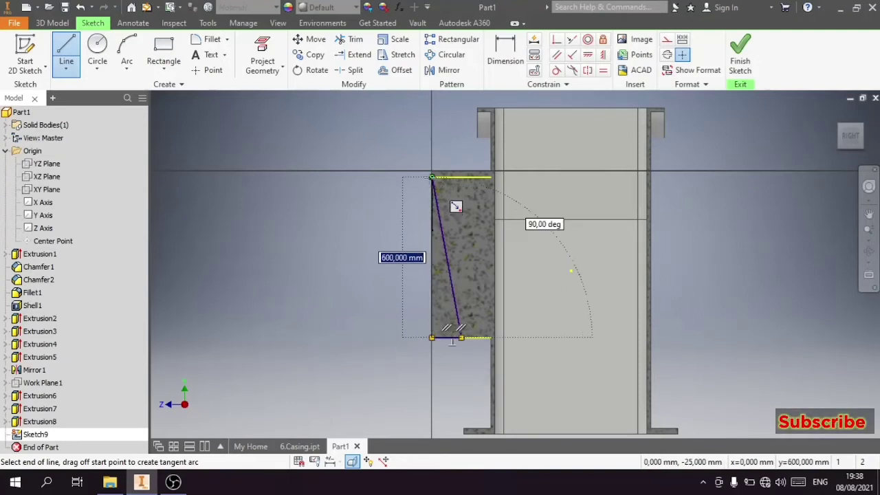
pyautogui.rightClick(413, 157)
pyautogui.press('Escape')
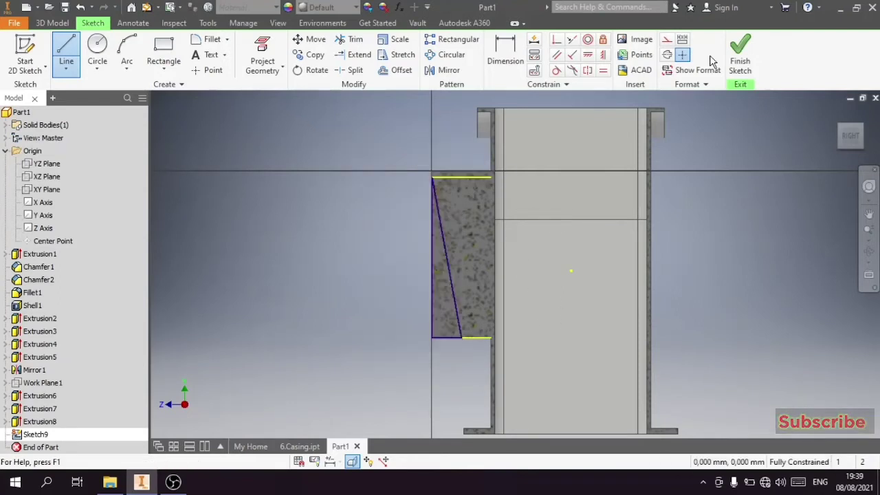
pyautogui.click(740, 61)
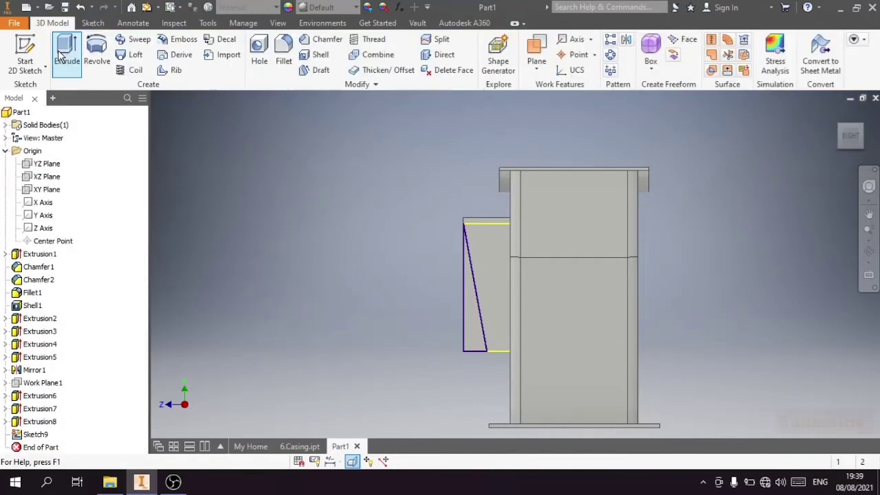
# - Extrude the triangular wedge 500 mm, flipped toward the shelf unit
pyautogui.press('e')
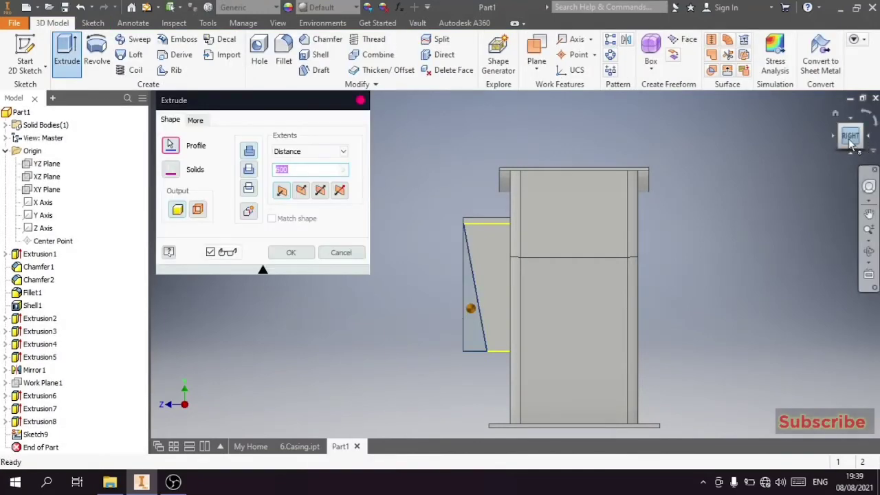
pyautogui.click(835, 113)
pyautogui.scroll(2, 457, 307)
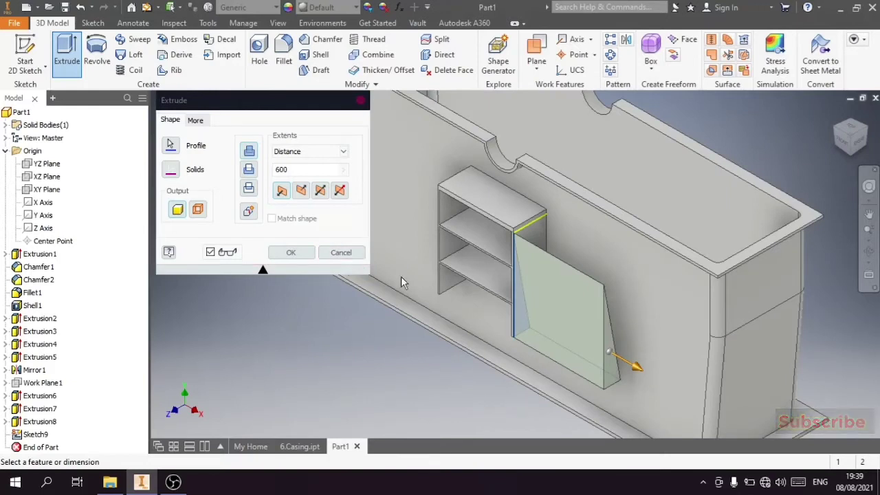
pyautogui.doubleClick(289, 169)
pyautogui.write('500')
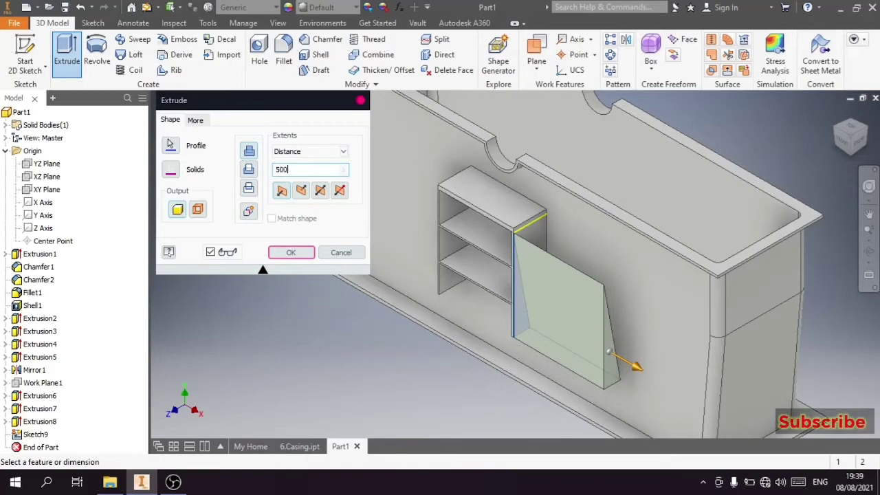
pyautogui.click(250, 170)
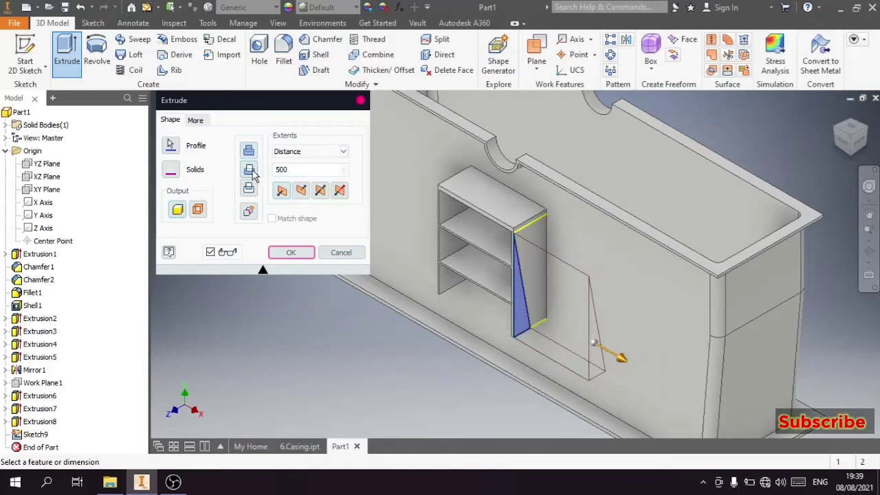
pyautogui.click(302, 192)
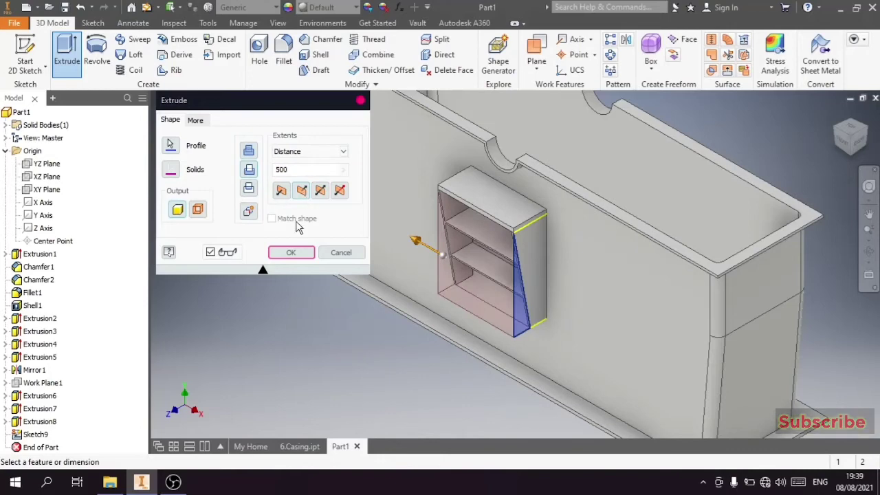
pyautogui.click(291, 252)
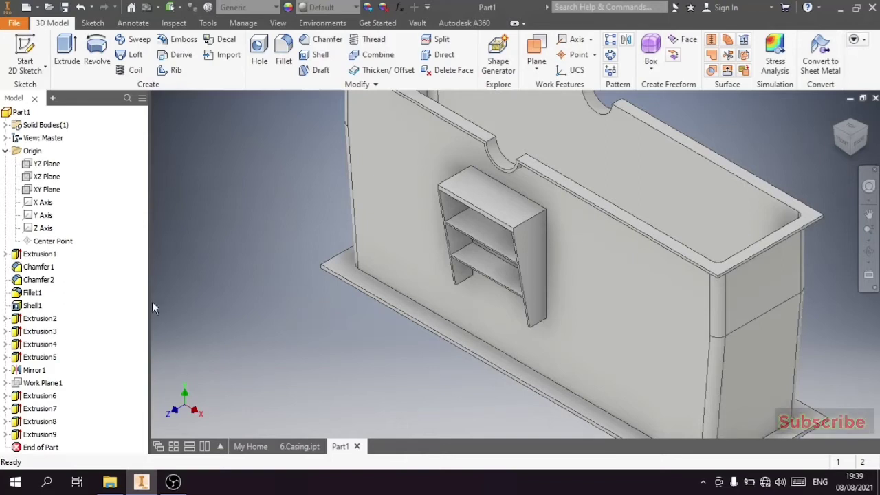
pyautogui.scroll(3, 387, 323)
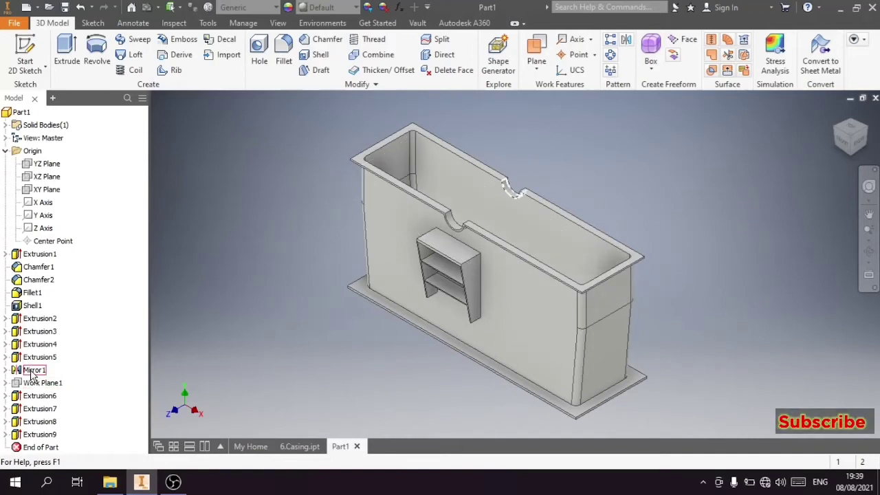
# - Mirror Extrusion6 through Extrusion9 across the XY Plane
pyautogui.click(625, 39)
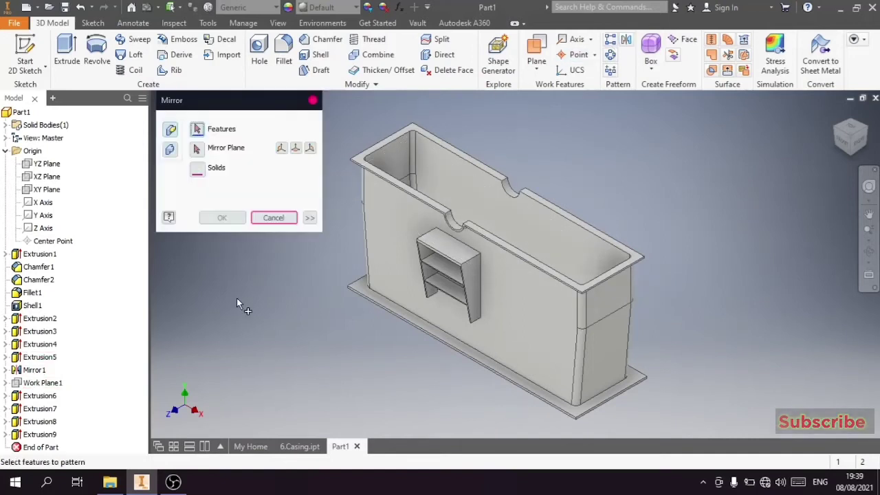
pyautogui.click(48, 398)
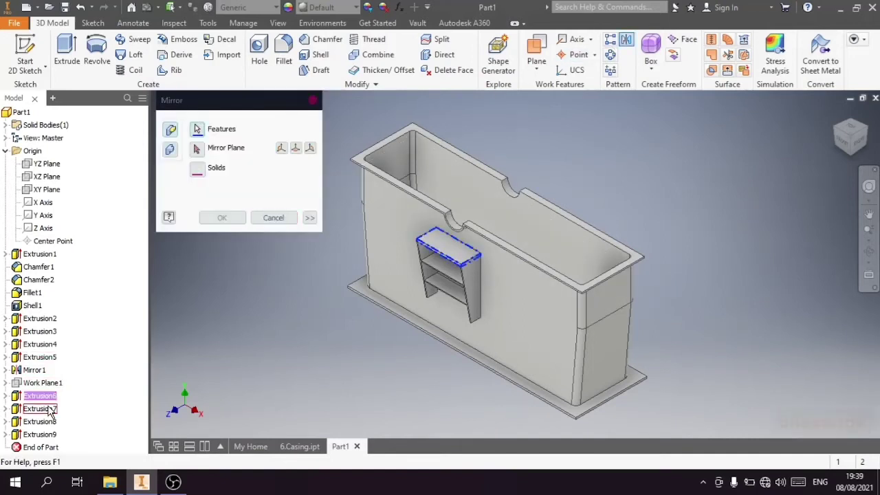
pyautogui.click(51, 410)
pyautogui.click(55, 422)
pyautogui.click(55, 434)
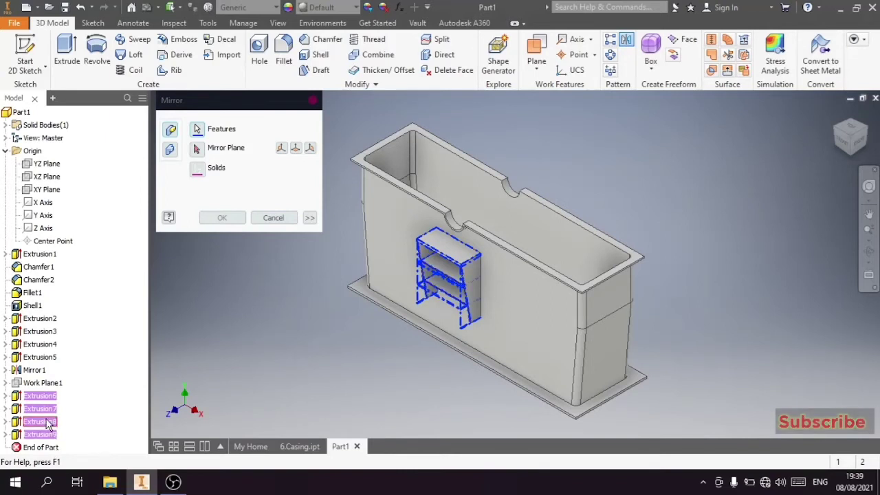
pyautogui.click(199, 150)
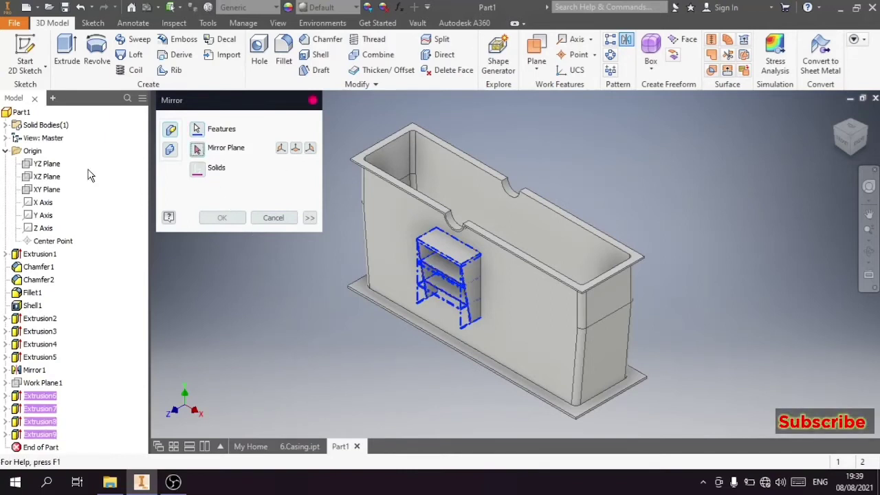
pyautogui.click(47, 189)
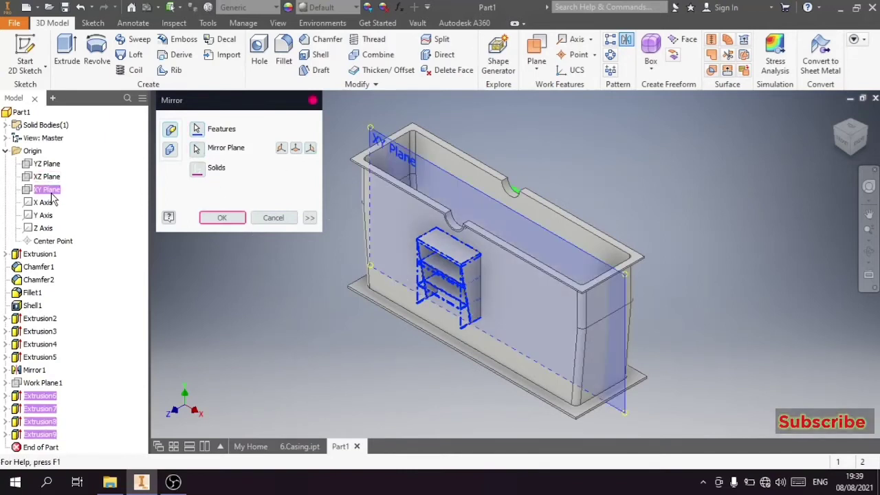
pyautogui.click(222, 217)
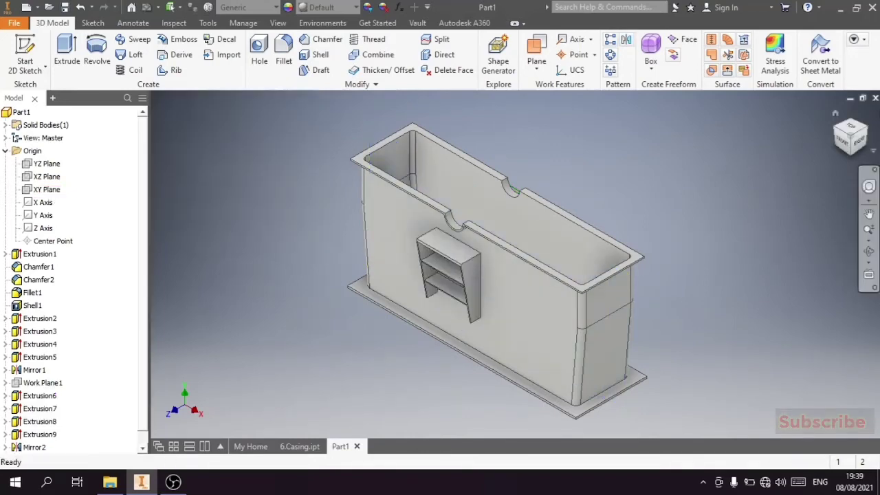
# - Orbit the model with the ViewCube to inspect the mirrored shelf unit
pyautogui.click(869, 134)
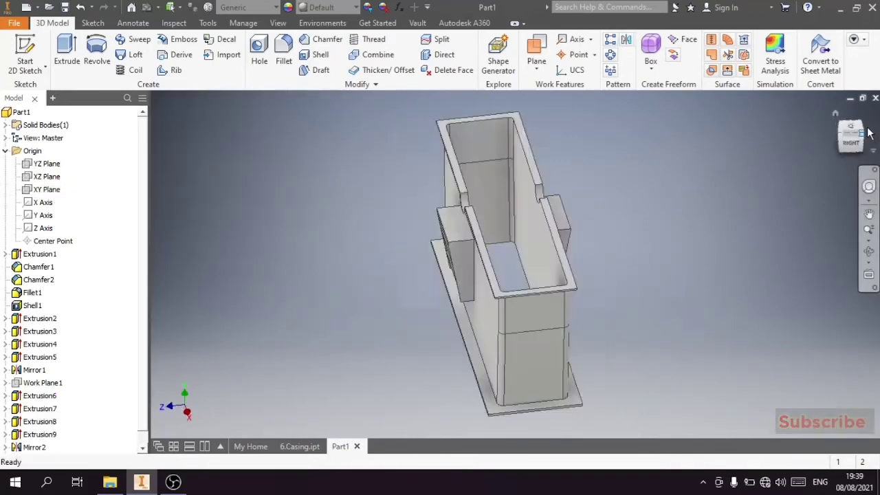
pyautogui.click(870, 134)
pyautogui.click(869, 134)
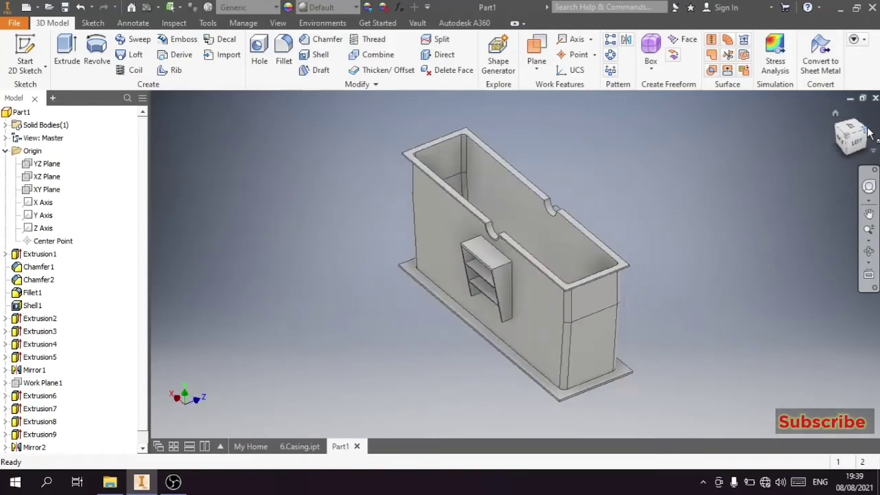
pyautogui.click(869, 134)
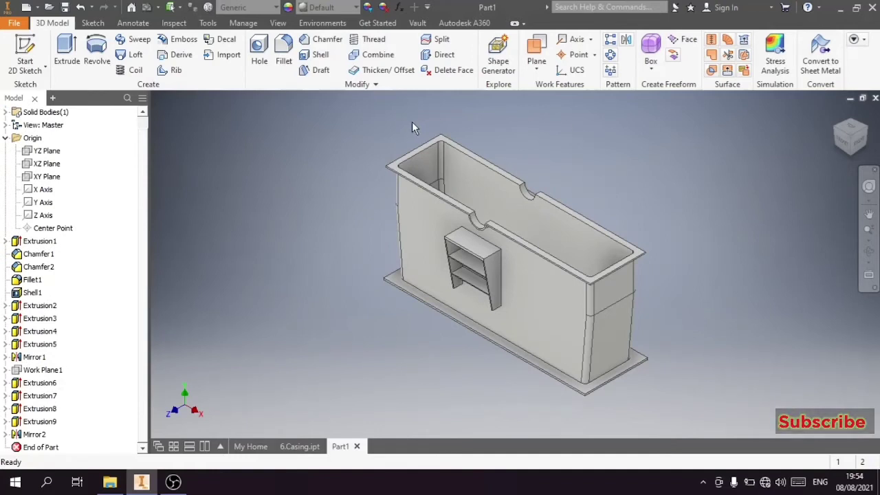
# - Start a new sketch on the casing's top rim face and view it straight on
pyautogui.scroll(5, 451, 215)
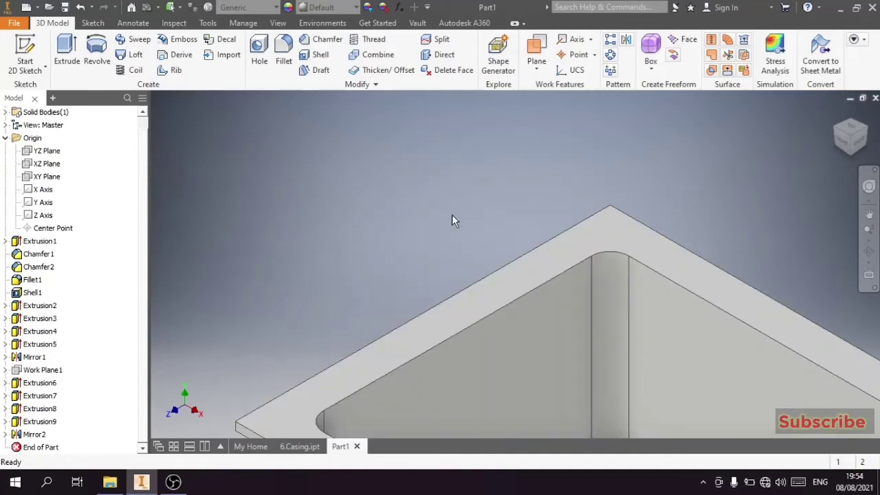
pyautogui.scroll(-1, 474, 234)
pyautogui.scroll(2, 481, 247)
pyautogui.click(485, 251)
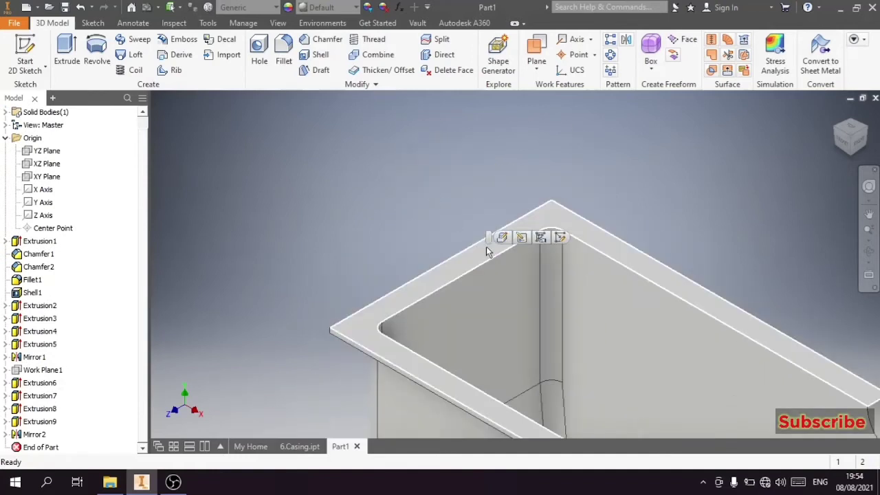
pyautogui.click(563, 238)
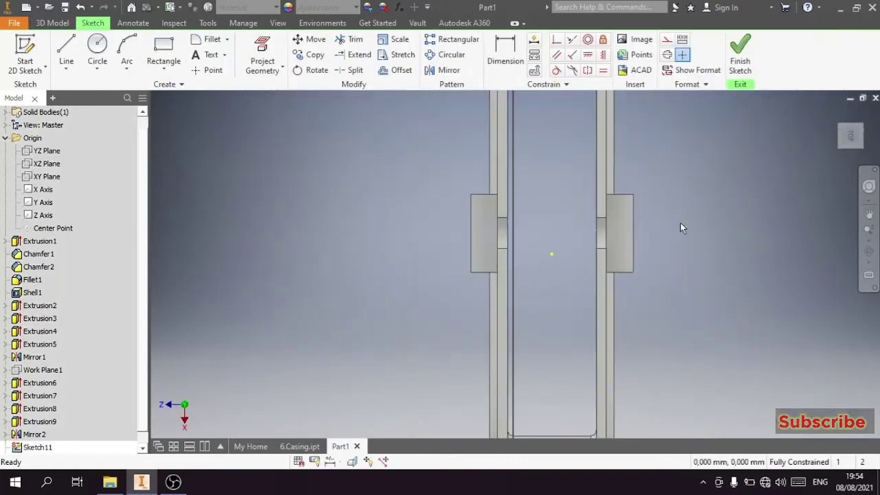
pyautogui.click(834, 115)
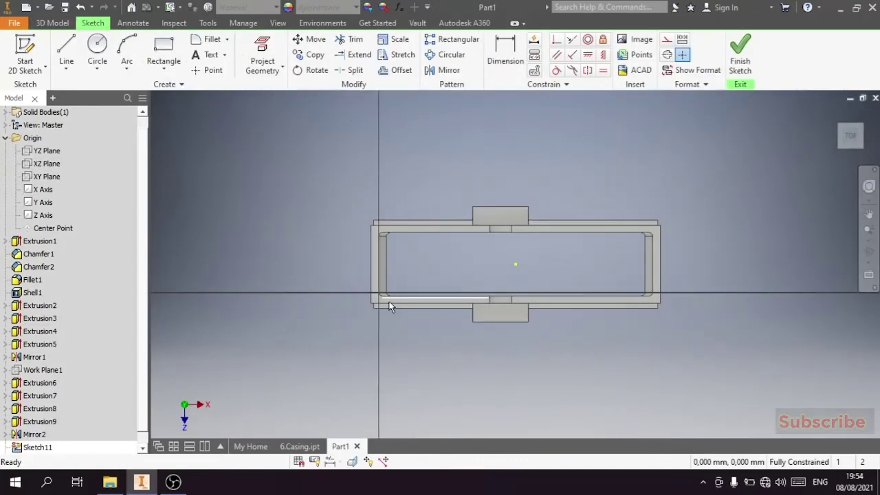
pyautogui.scroll(3, 364, 286)
pyautogui.scroll(3, 354, 278)
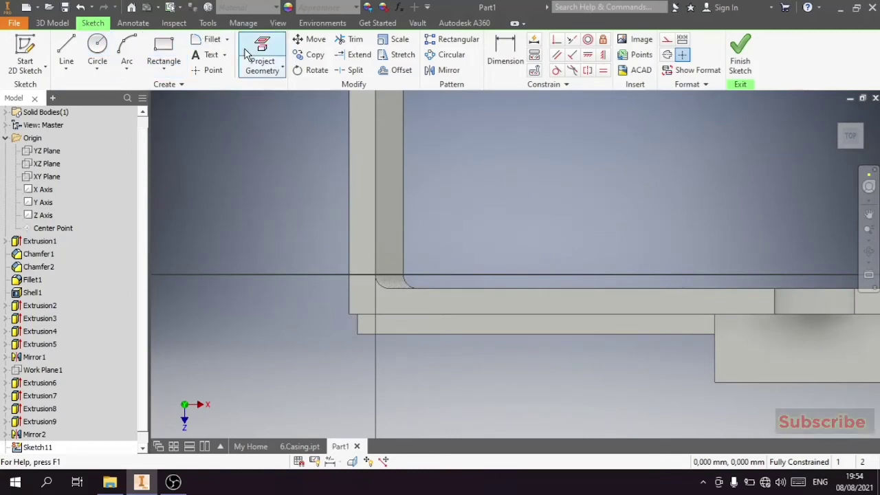
# - Project the flange's outer and bottom edges into the sketch
pyautogui.click(262, 62)
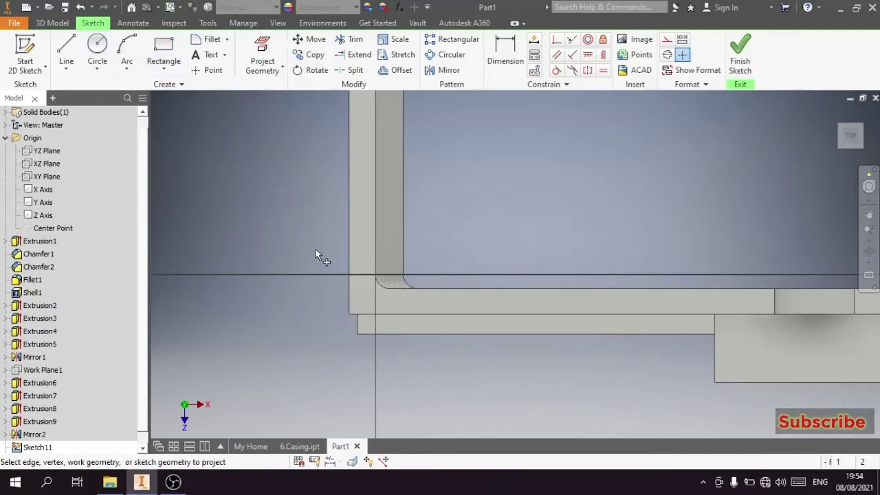
pyautogui.click(350, 297)
pyautogui.click(368, 317)
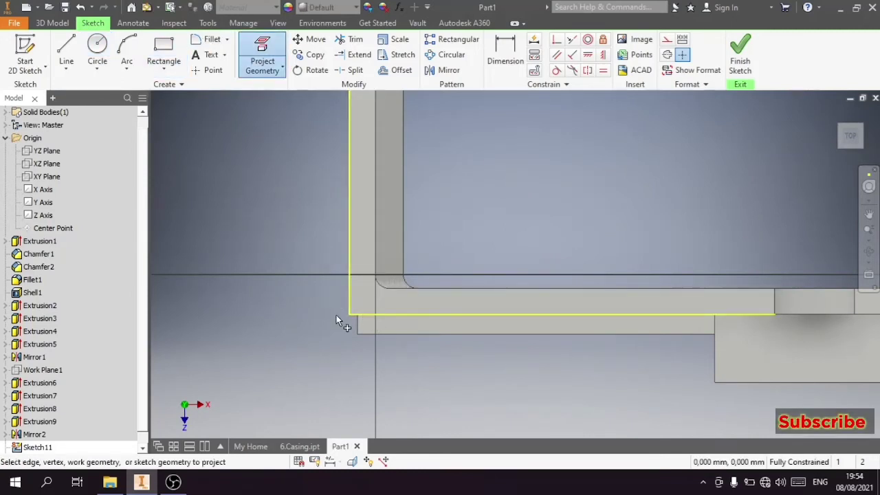
pyautogui.scroll(-3, 337, 317)
pyautogui.scroll(3, 329, 313)
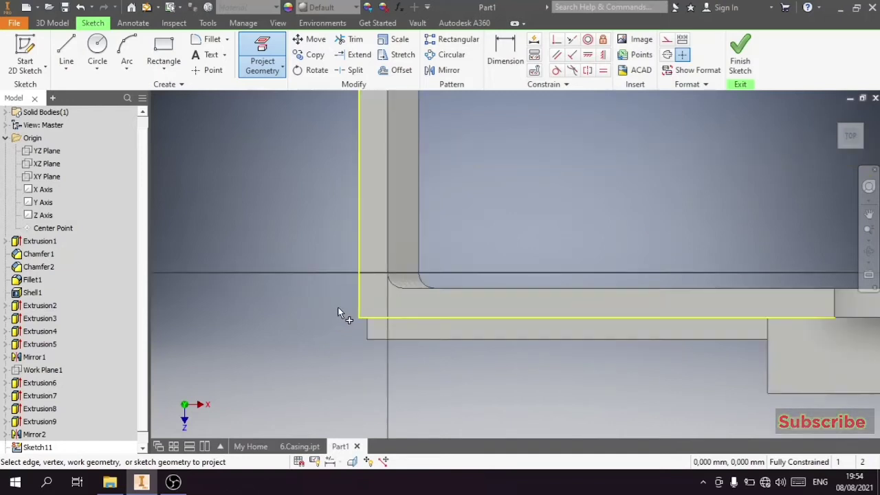
pyautogui.press('Escape')
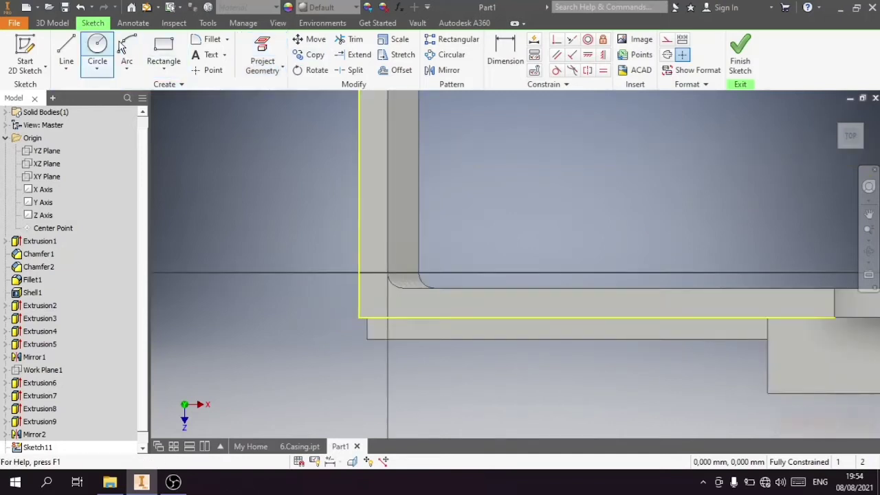
# - Draw a 20 mm circle near the flange corner
pyautogui.click(97, 48)
pyautogui.scroll(3, 378, 306)
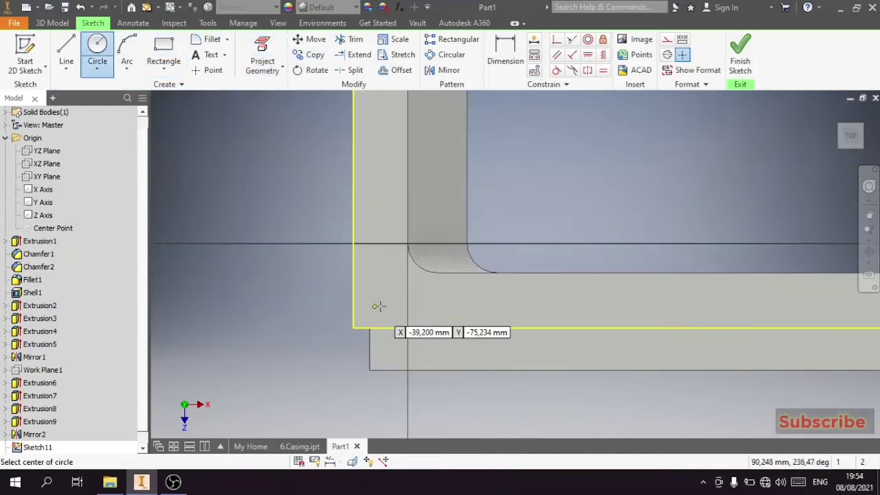
pyautogui.click(387, 300)
pyautogui.write('20')
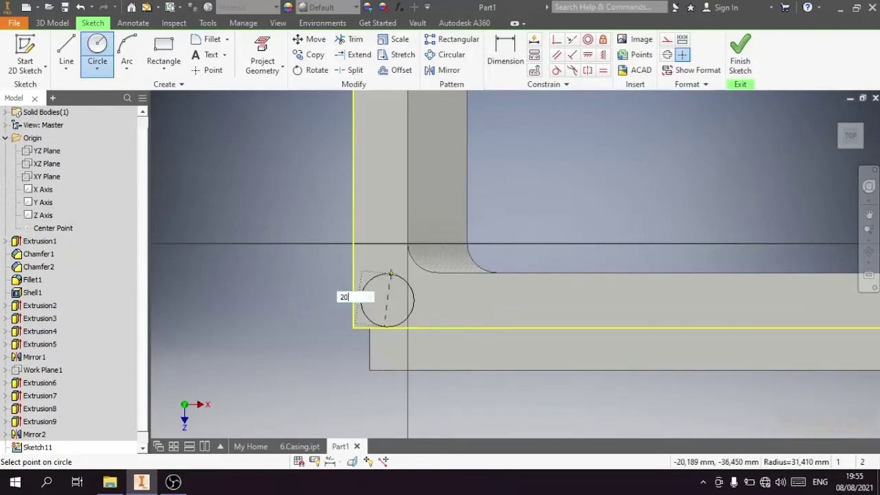
pyautogui.press('Return')
# - Dimension the circle 29 mm from the left and bottom flange edges, then finish the sketch
pyautogui.click(506, 52)
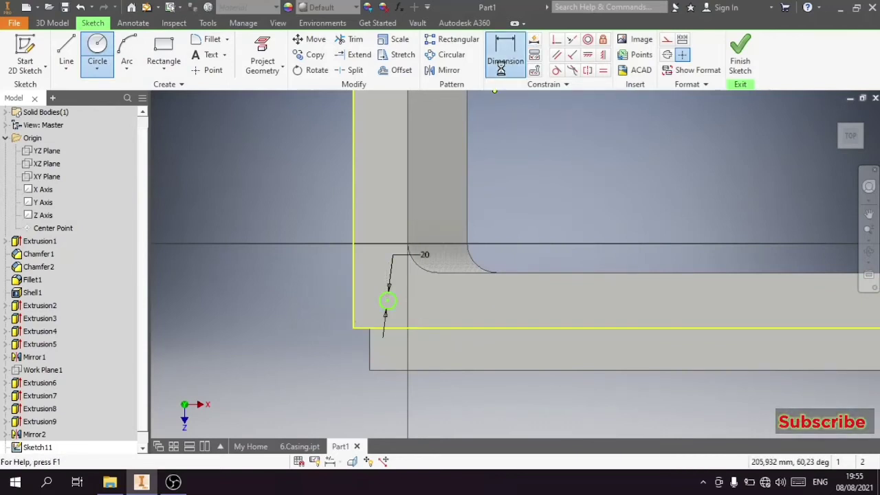
pyautogui.click(392, 299)
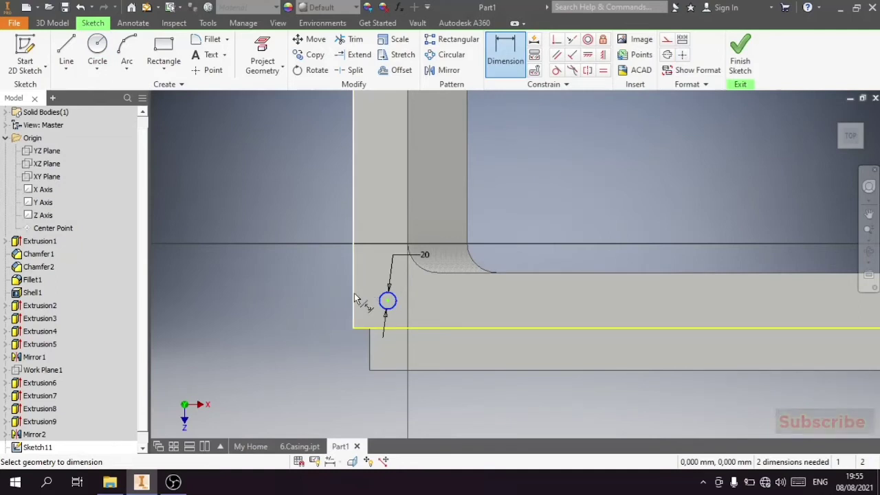
pyautogui.click(354, 293)
pyautogui.click(374, 390)
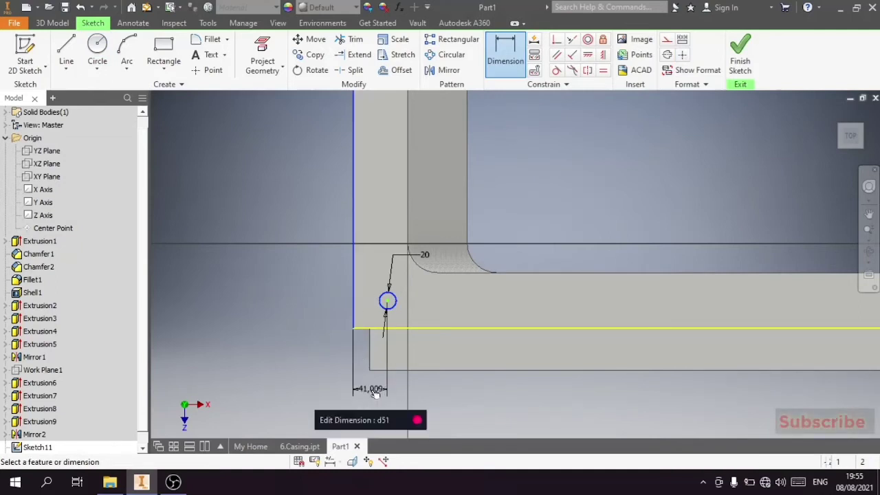
pyautogui.write('29')
pyautogui.press('Return')
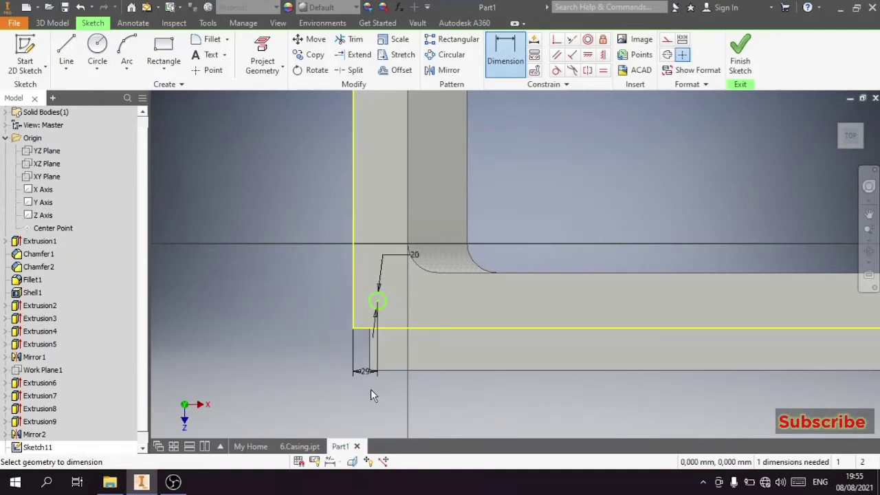
pyautogui.click(387, 328)
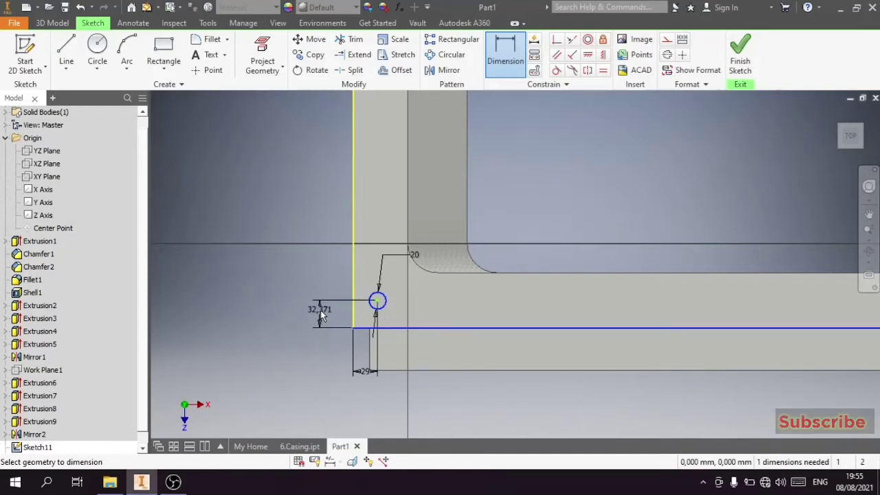
pyautogui.click(320, 310)
pyautogui.write('29')
pyautogui.press('Return')
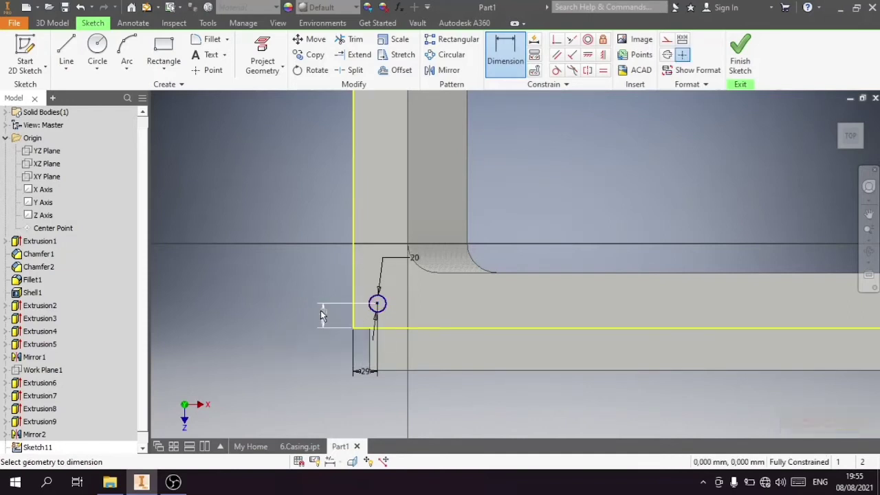
pyautogui.click(741, 61)
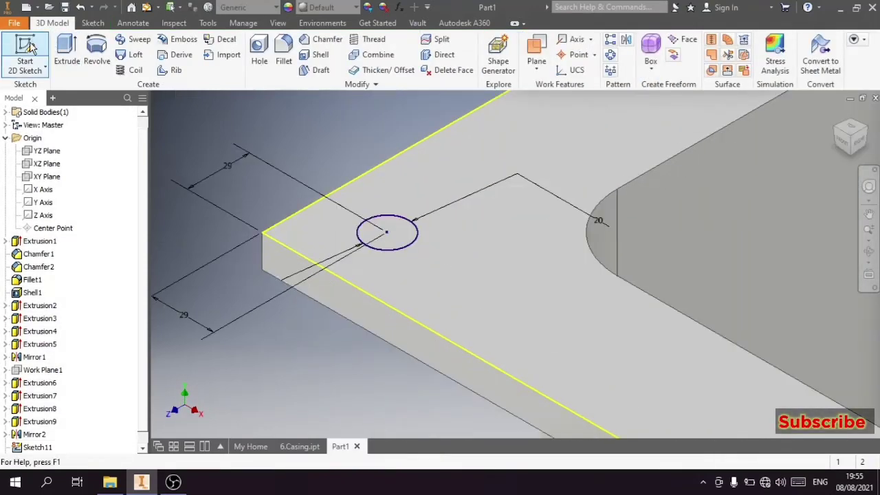
# - Extrude the 20 mm circle as a 15 mm downward cut into the flange
pyautogui.click(66, 56)
pyautogui.click(385, 244)
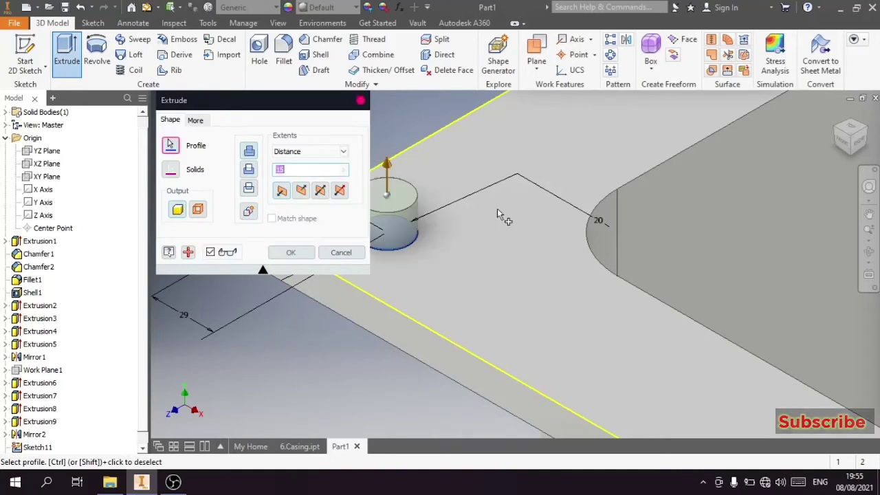
pyautogui.click(248, 170)
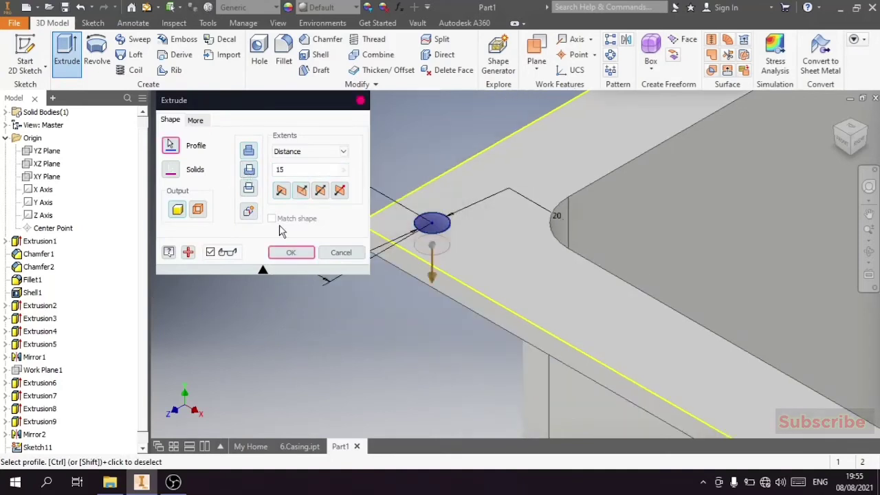
pyautogui.click(291, 252)
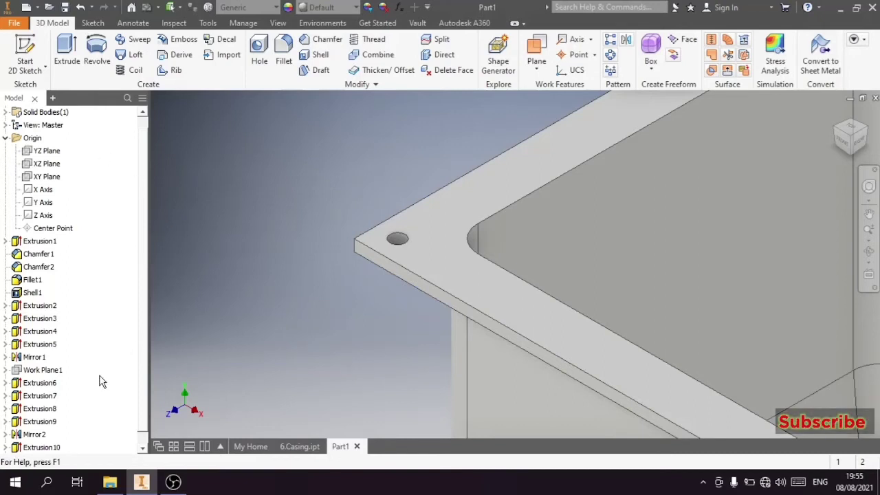
pyautogui.scroll(-1, 73, 400)
# - Pattern Extrusion10 along the top flange edge: 4 holes at 214 mm spacing, direction flipped
pyautogui.click(57, 433)
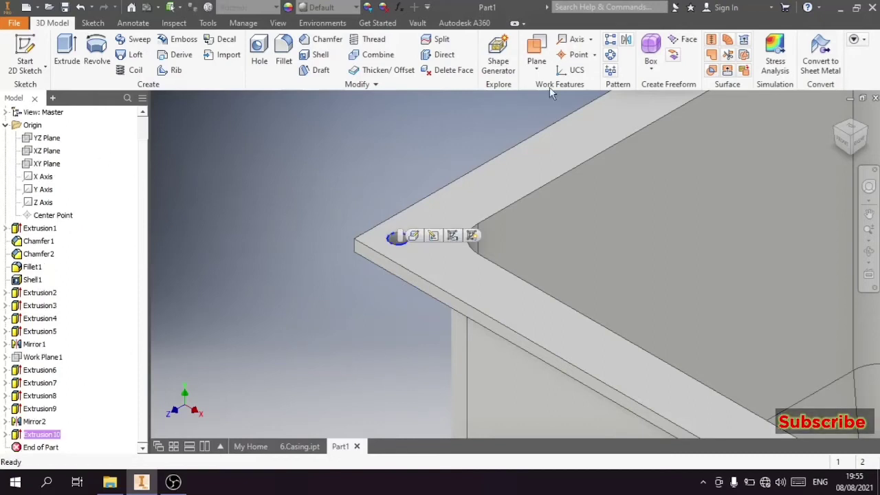
pyautogui.click(609, 40)
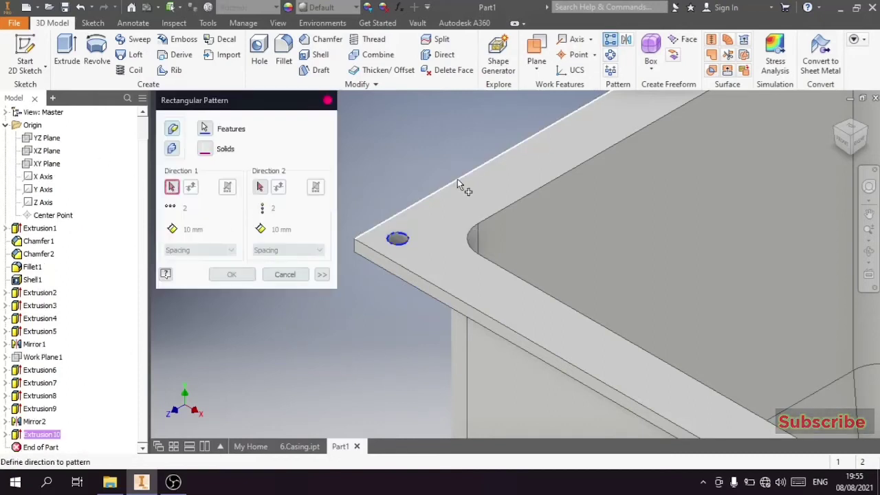
pyautogui.click(457, 179)
pyautogui.scroll(-1, 420, 276)
pyautogui.doubleClick(184, 208)
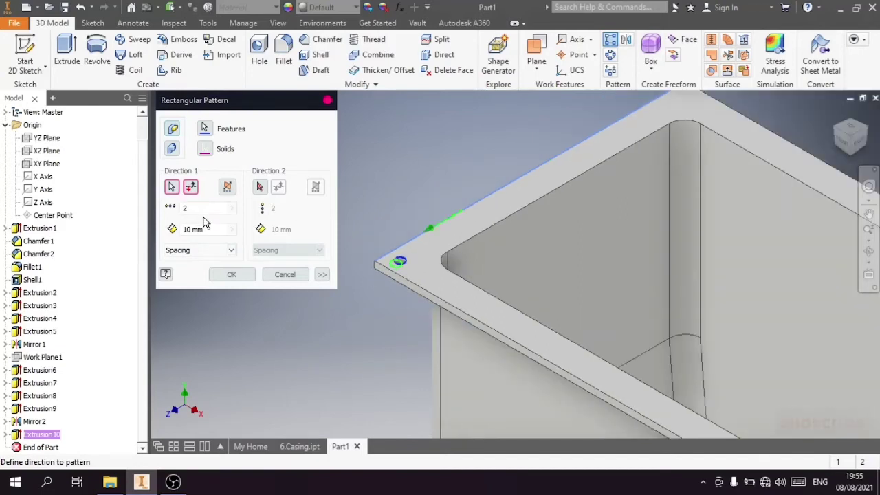
pyautogui.press('BackSpace')
pyautogui.write('4')
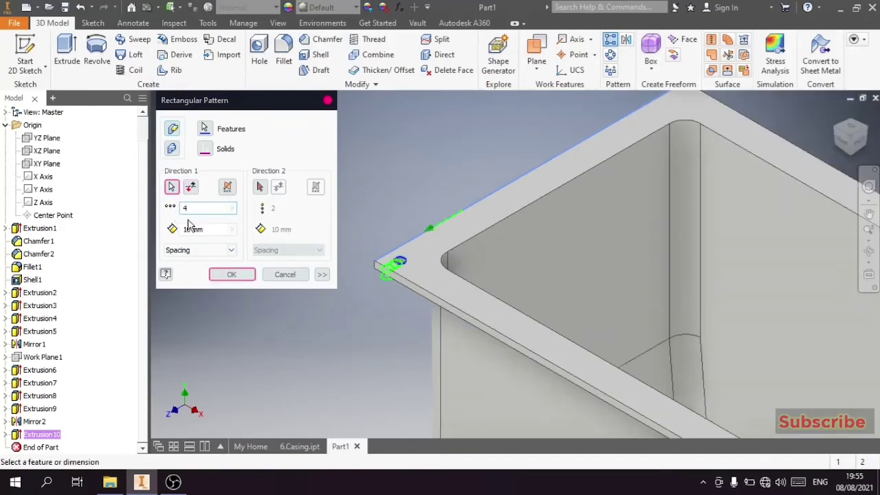
pyautogui.doubleClick(206, 231)
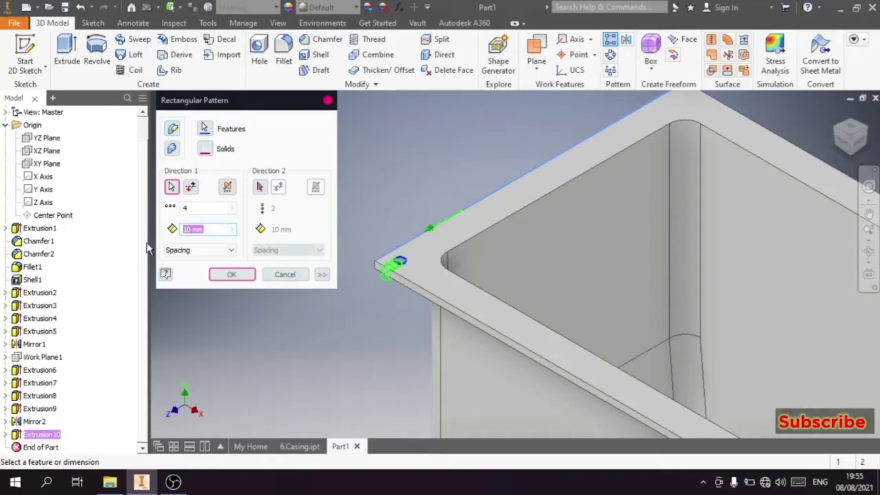
pyautogui.write('214')
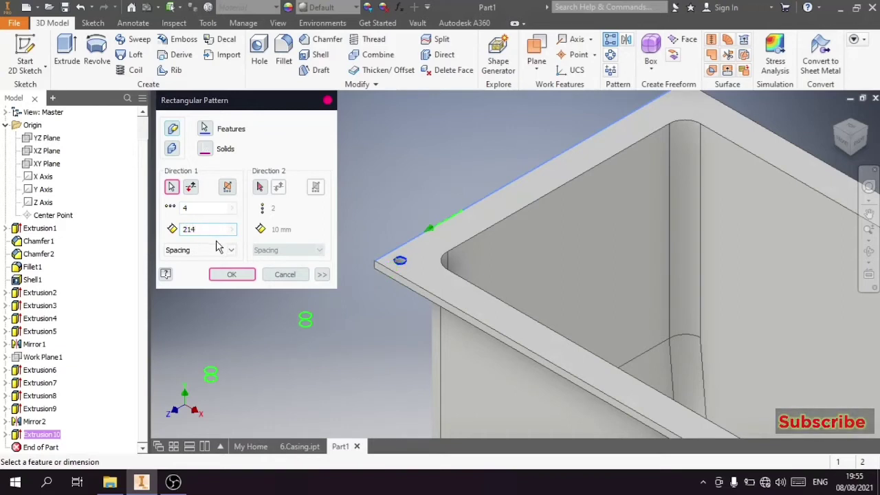
pyautogui.click(195, 187)
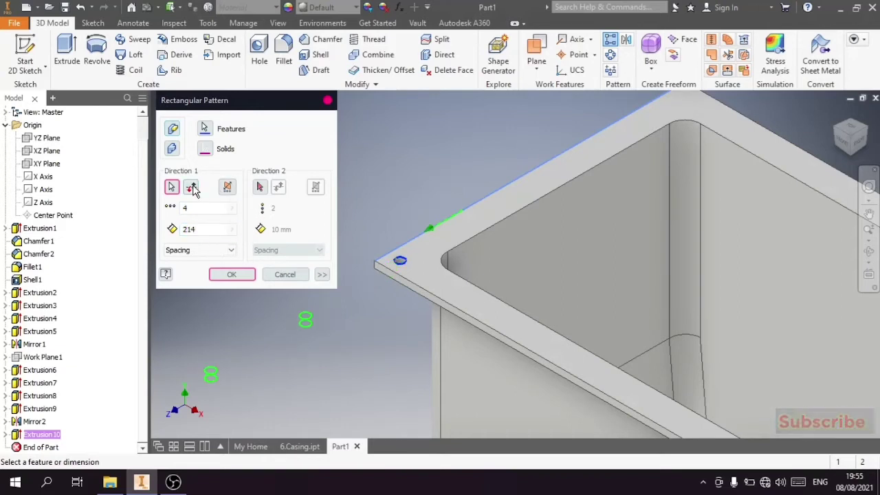
pyautogui.scroll(3, 540, 157)
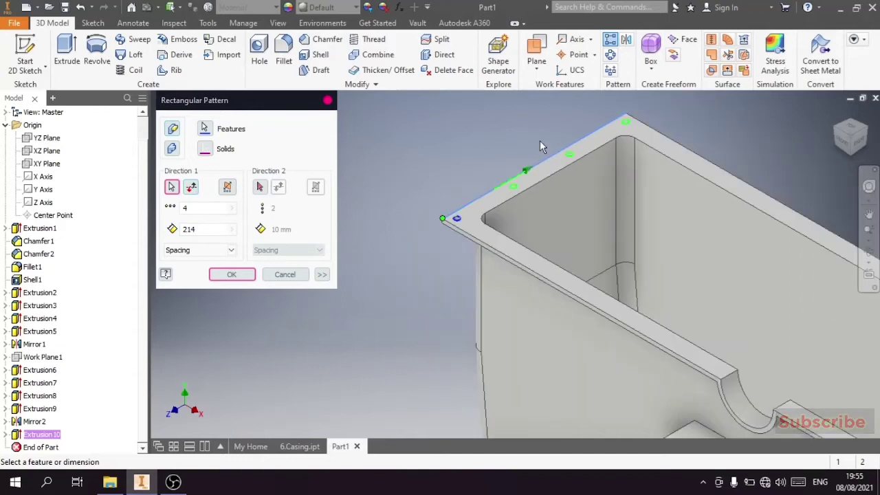
pyautogui.scroll(-2, 598, 116)
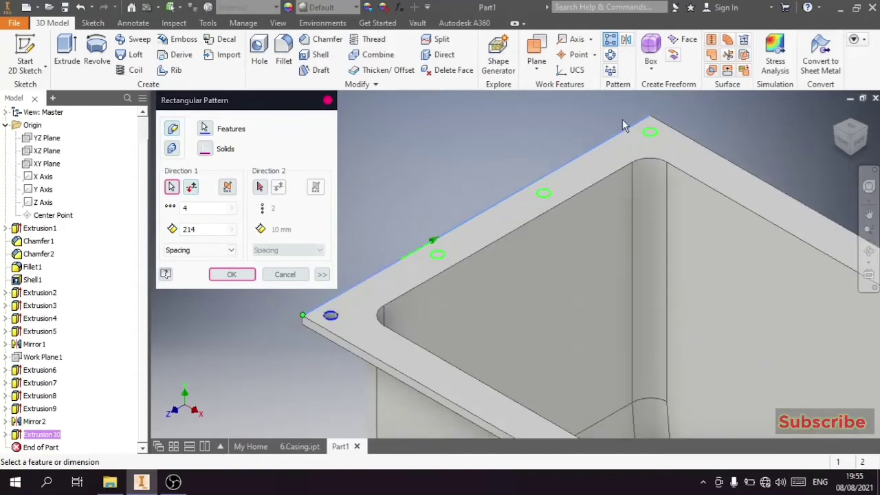
pyautogui.click(238, 275)
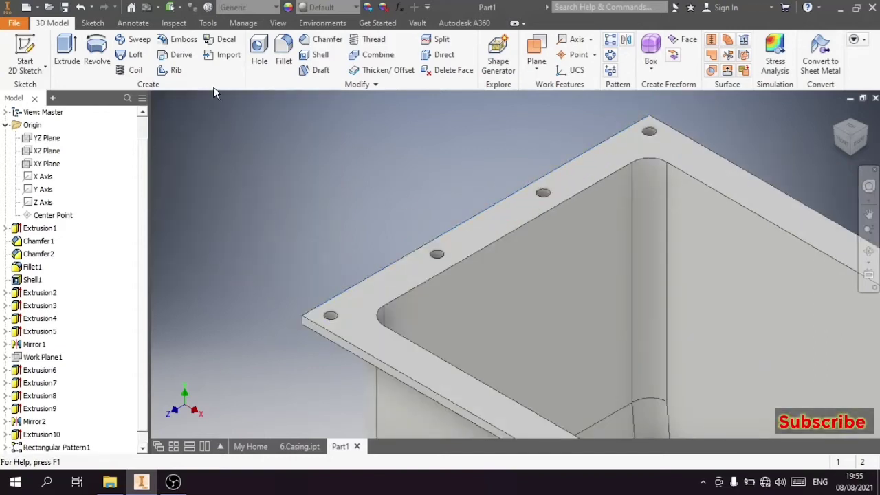
pyautogui.click(175, 24)
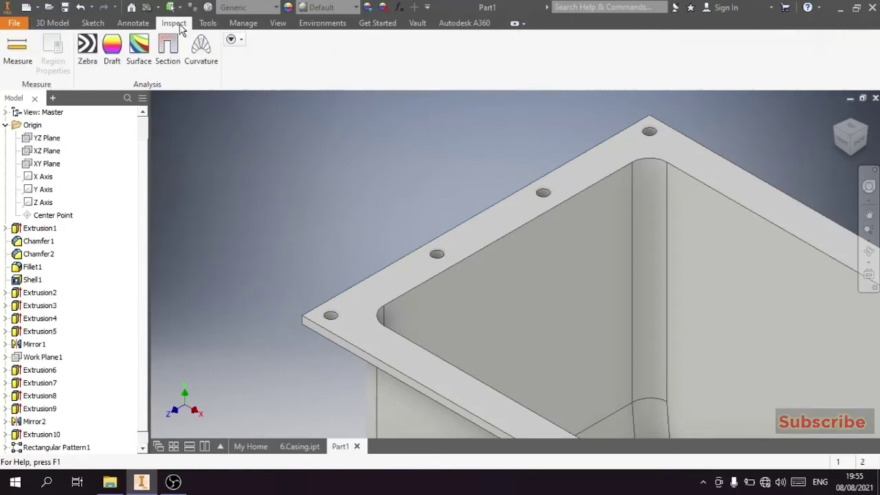
pyautogui.click(19, 54)
pyautogui.click(616, 137)
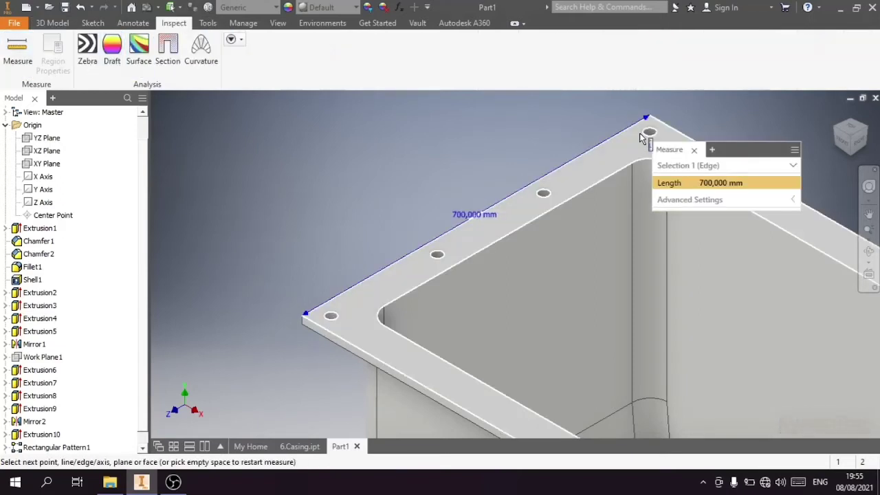
pyautogui.click(647, 135)
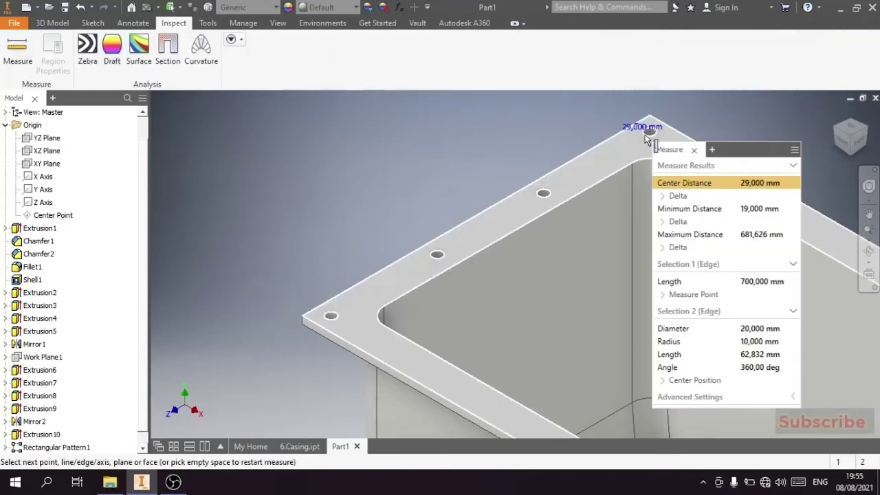
pyautogui.click(694, 150)
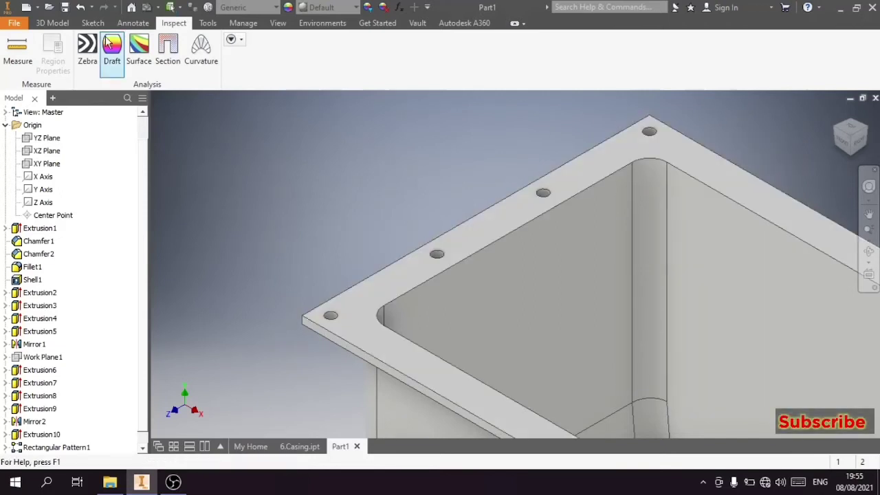
pyautogui.click(27, 55)
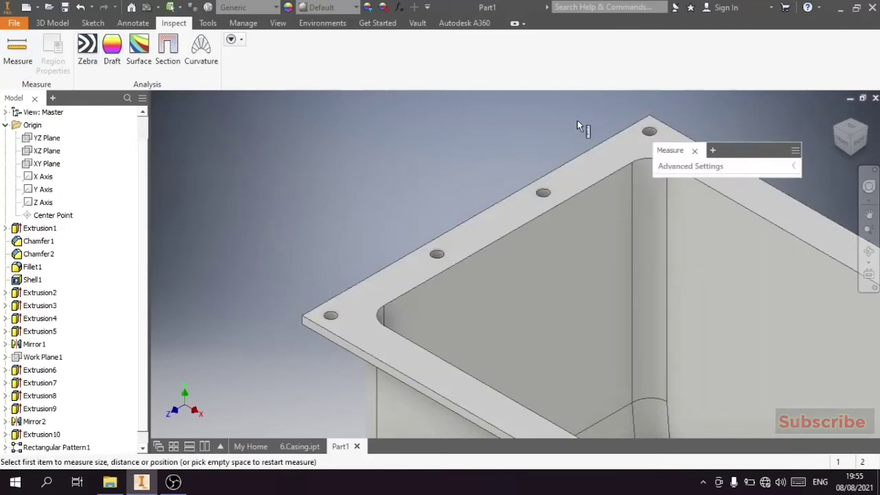
pyautogui.click(653, 134)
pyautogui.click(679, 136)
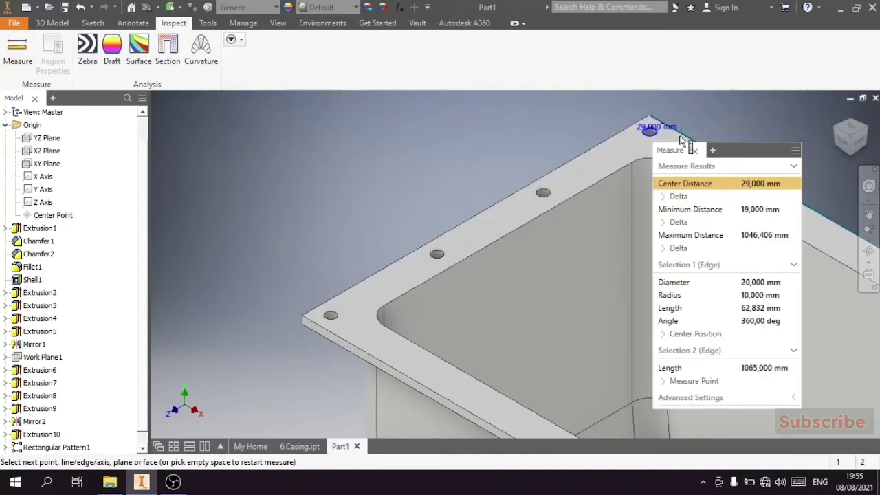
pyautogui.click(694, 150)
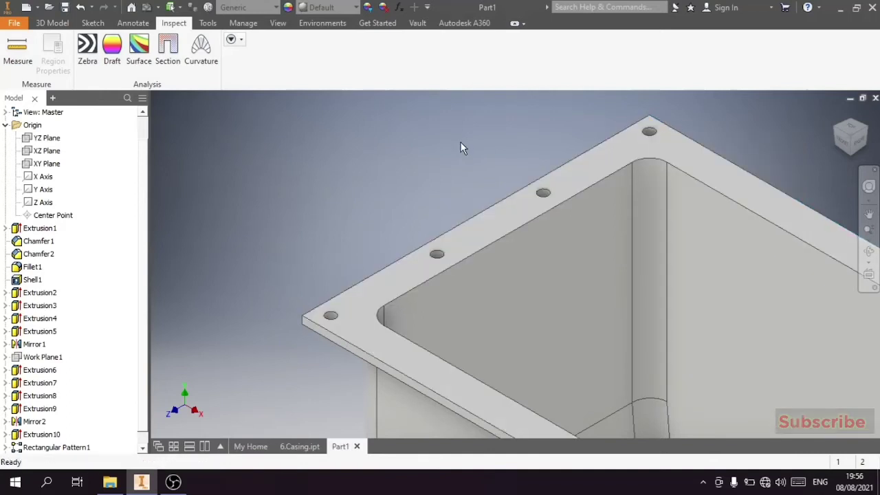
pyautogui.press('F6')
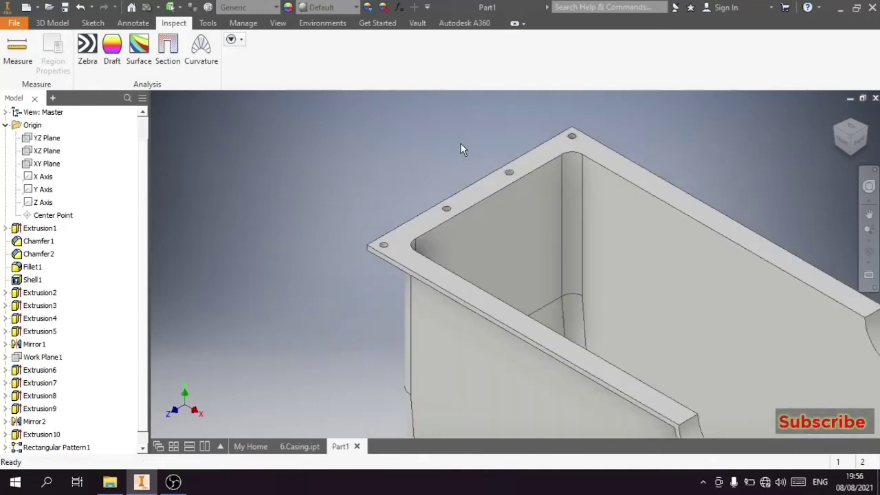
pyautogui.scroll(3, 556, 152)
pyautogui.scroll(-3, 526, 146)
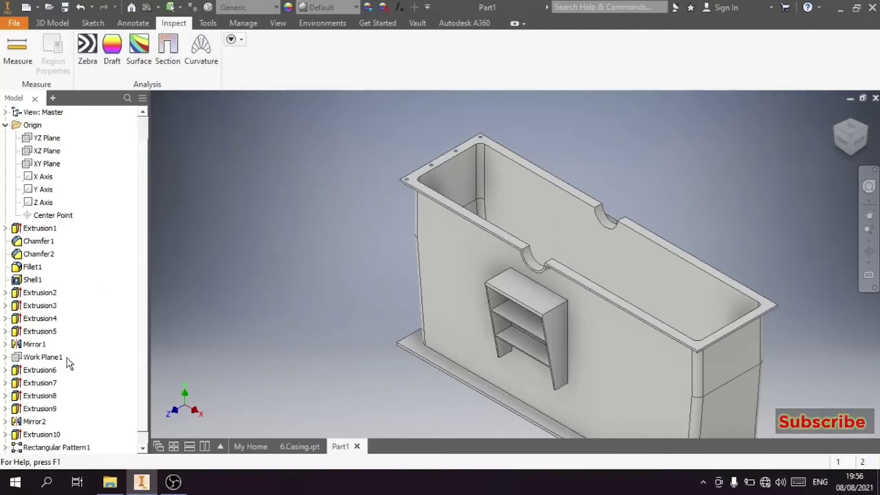
pyautogui.scroll(-1, 66, 385)
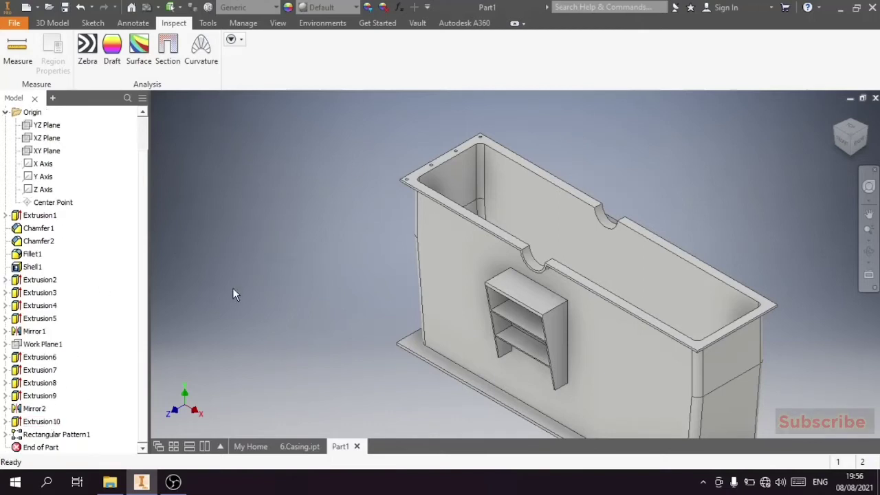
pyautogui.click(844, 138)
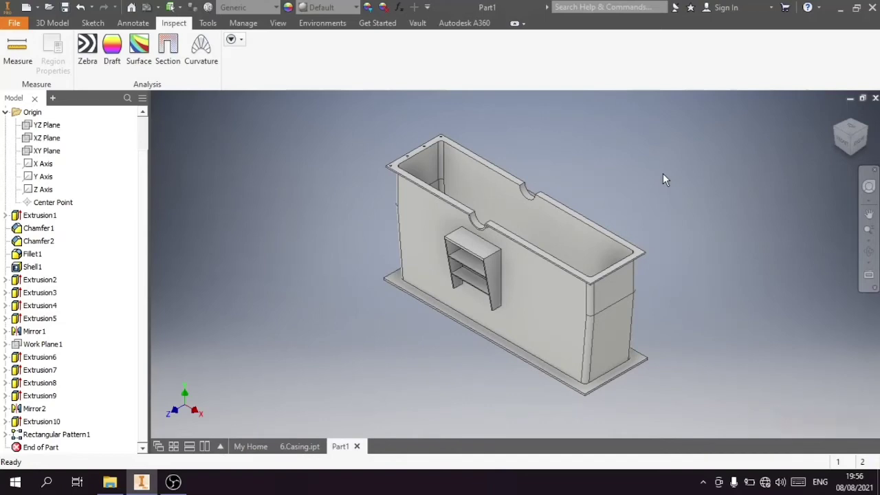
pyautogui.scroll(5, 443, 194)
pyautogui.scroll(3, 457, 197)
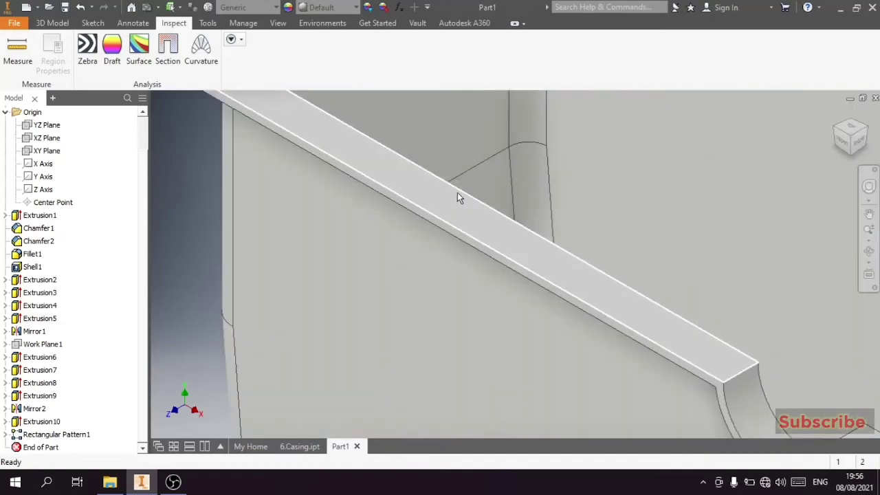
pyautogui.scroll(-3, 457, 197)
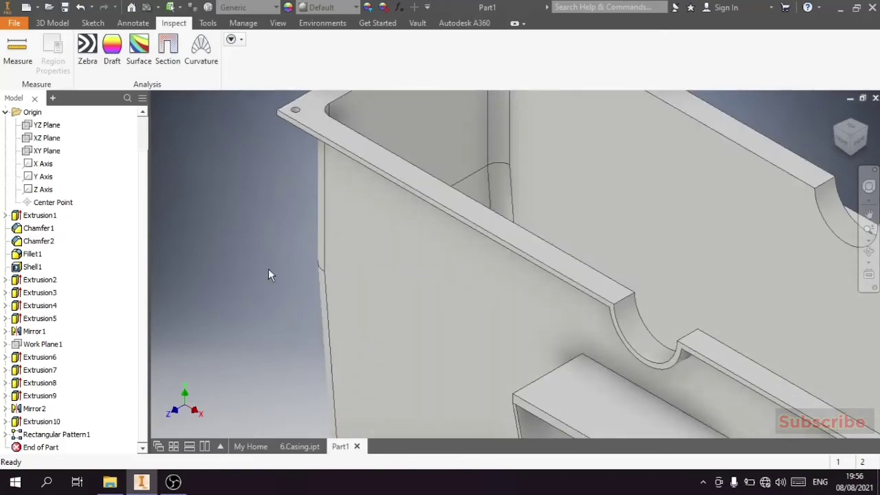
# - Start a rectangular pattern of Extrusion10 along the flange's long edge
pyautogui.click(50, 422)
pyautogui.click(52, 23)
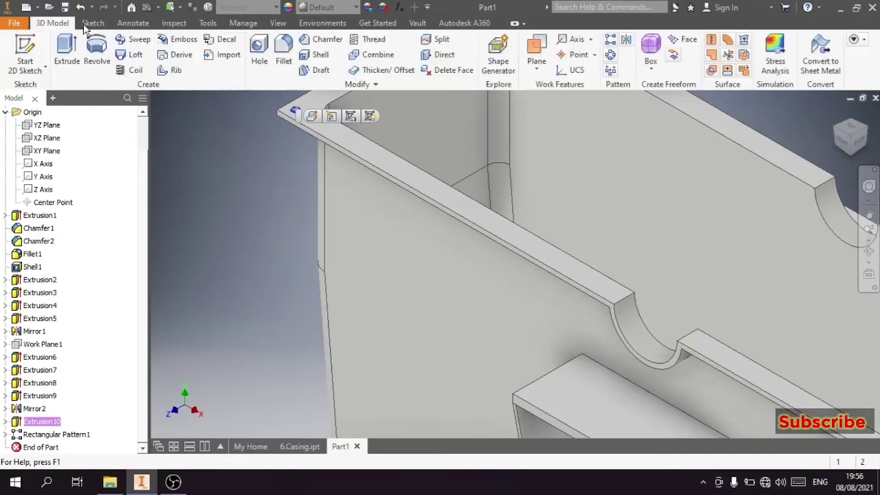
pyautogui.click(610, 39)
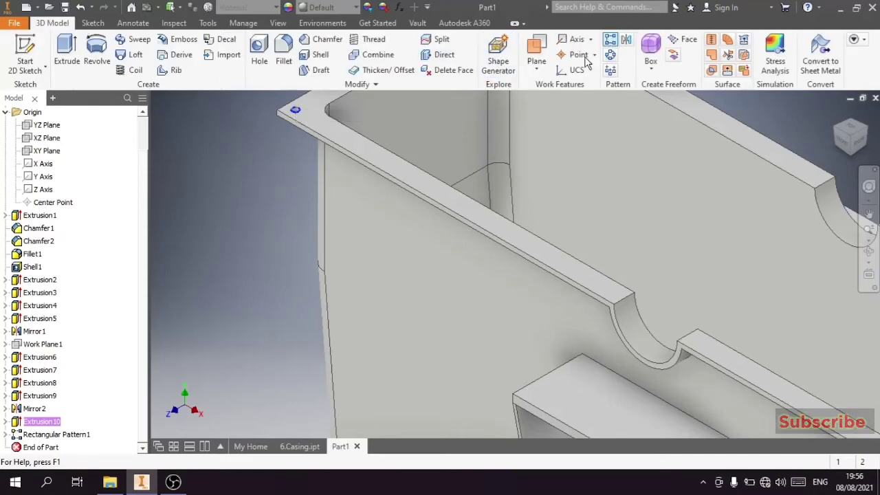
pyautogui.scroll(-2, 527, 227)
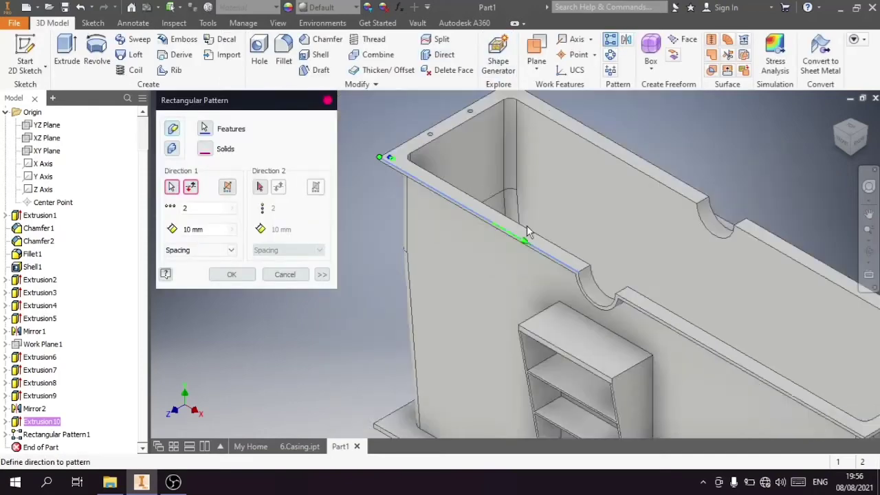
pyautogui.scroll(-2, 527, 227)
pyautogui.scroll(4, 526, 227)
pyautogui.click(508, 235)
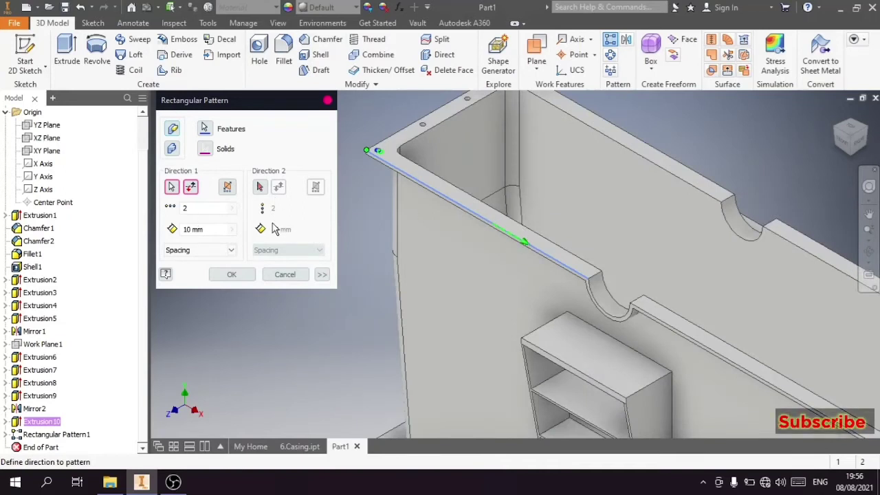
# - Set the pattern spacing to 214 mm and the hole count to 5
pyautogui.click(214, 208)
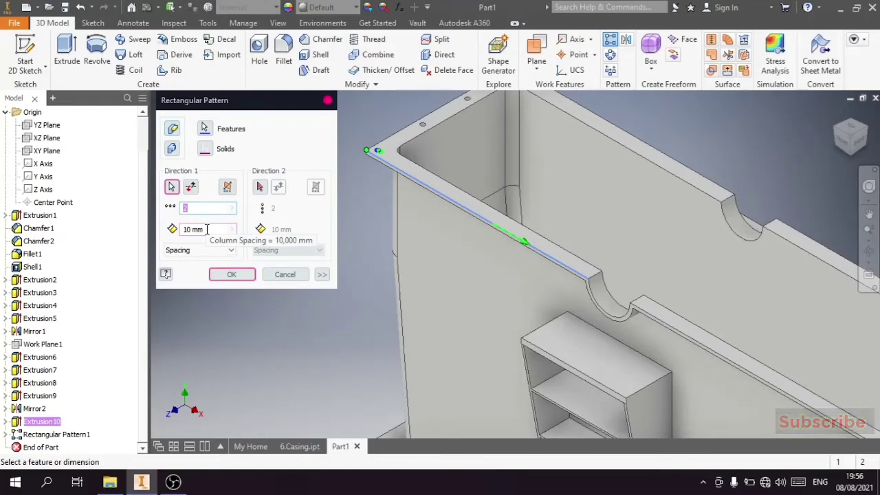
pyautogui.press('Tab')
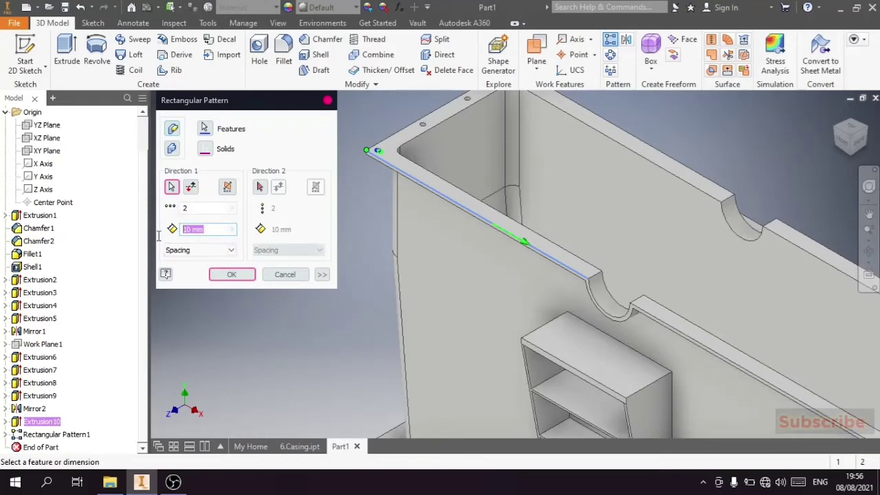
pyautogui.write('214')
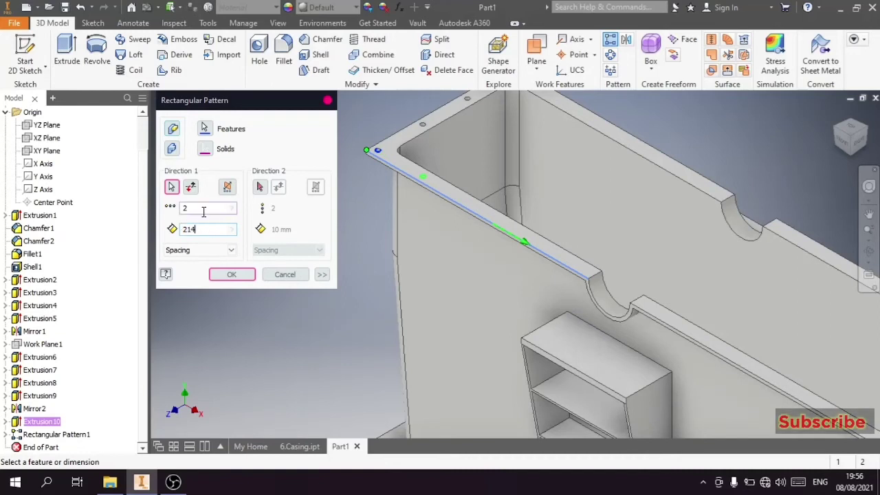
pyautogui.doubleClick(202, 208)
pyautogui.write('3')
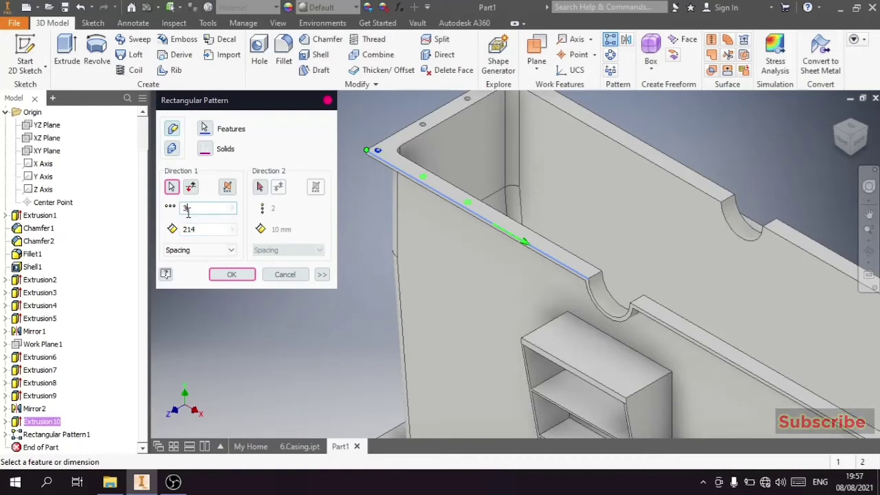
pyautogui.press('BackSpace')
pyautogui.write('5')
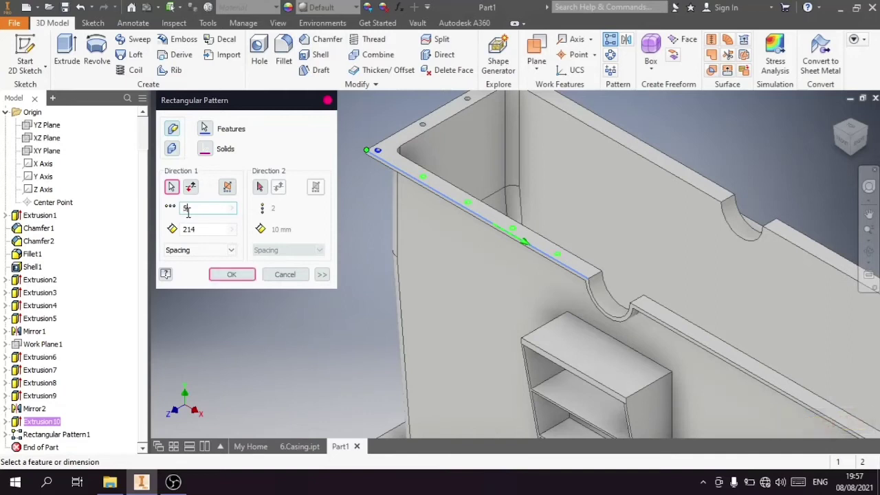
pyautogui.press('BackSpace')
pyautogui.write('6')
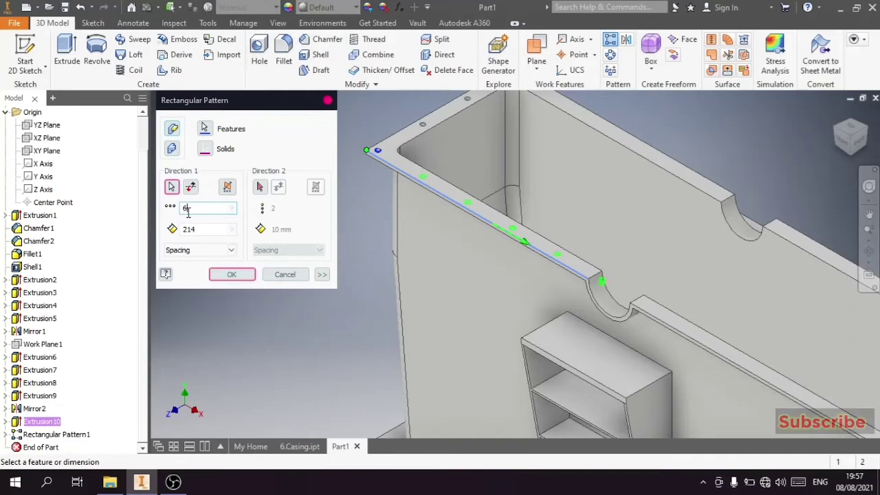
pyautogui.press('BackSpace')
pyautogui.write('5')
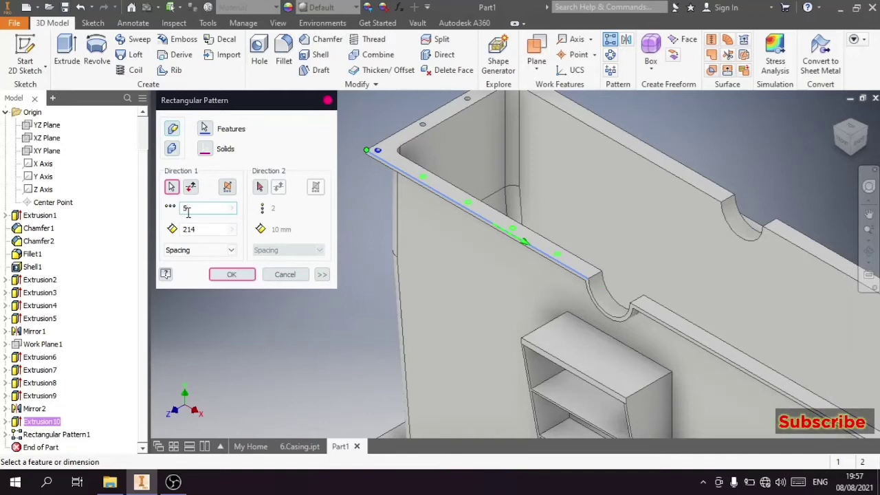
# - Commit the five-hole pattern along the flange's long edge
pyautogui.click(223, 275)
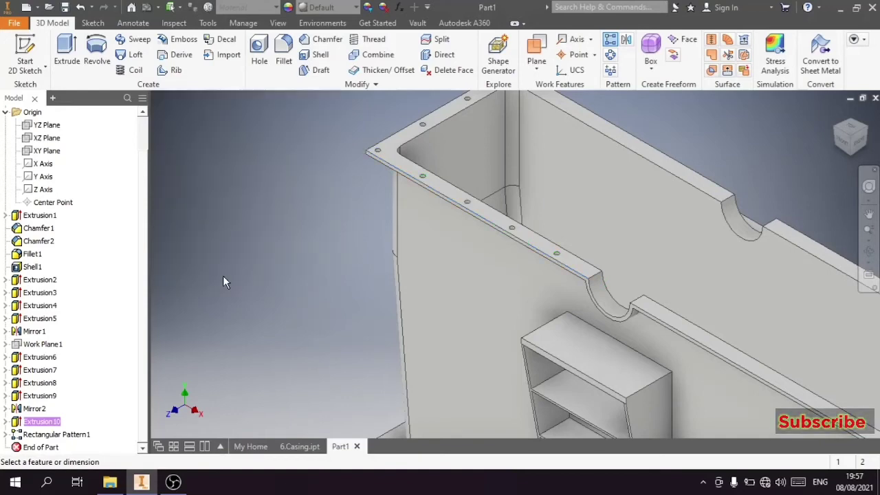
pyautogui.scroll(-3, 305, 237)
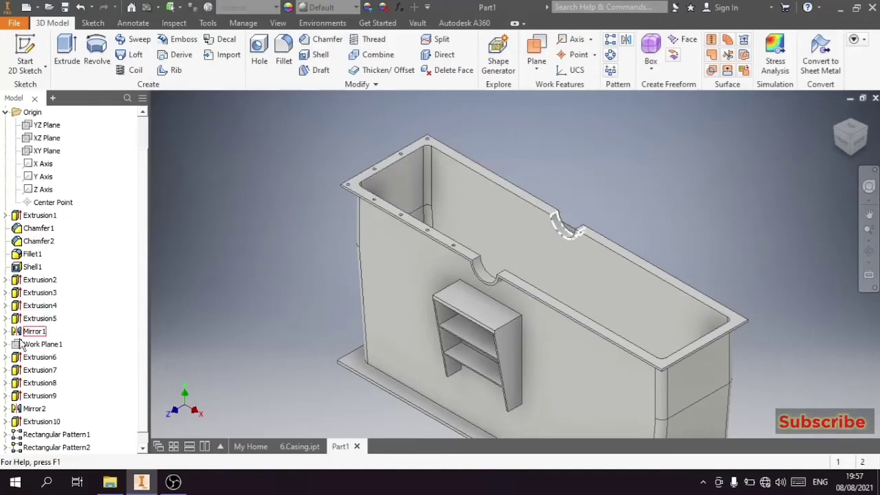
pyautogui.scroll(-1, 45, 406)
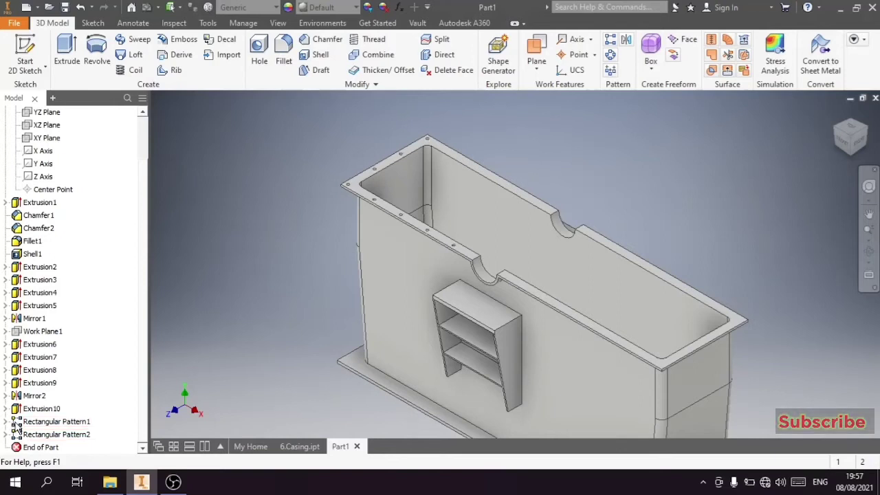
# - Expand Rectangular Pattern1, select its last occurrence, and review its settings without changes
pyautogui.click(6, 421)
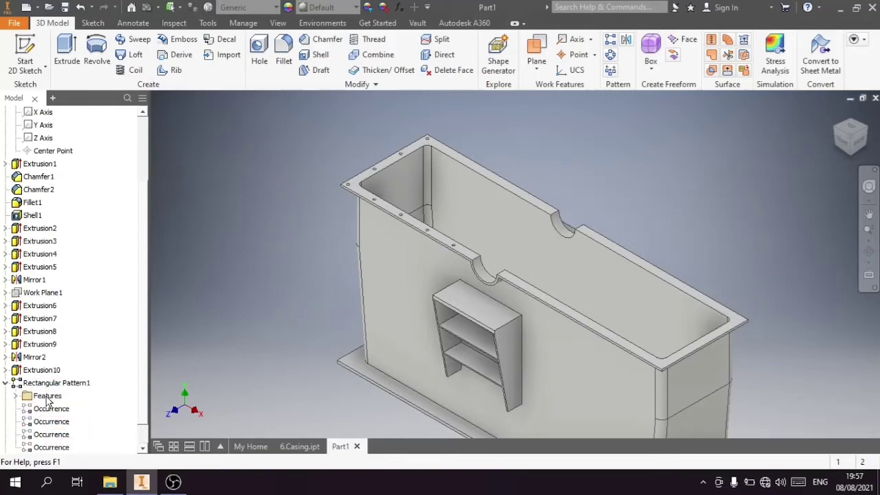
pyautogui.click(61, 422)
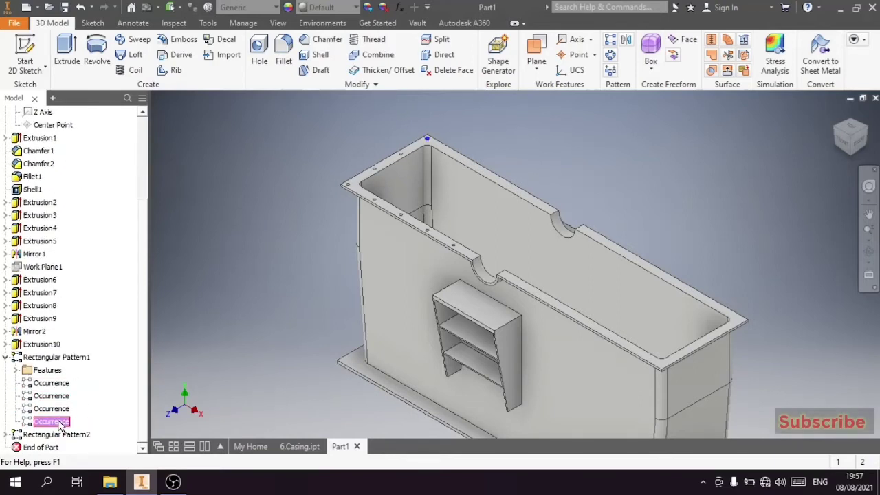
pyautogui.click(610, 39)
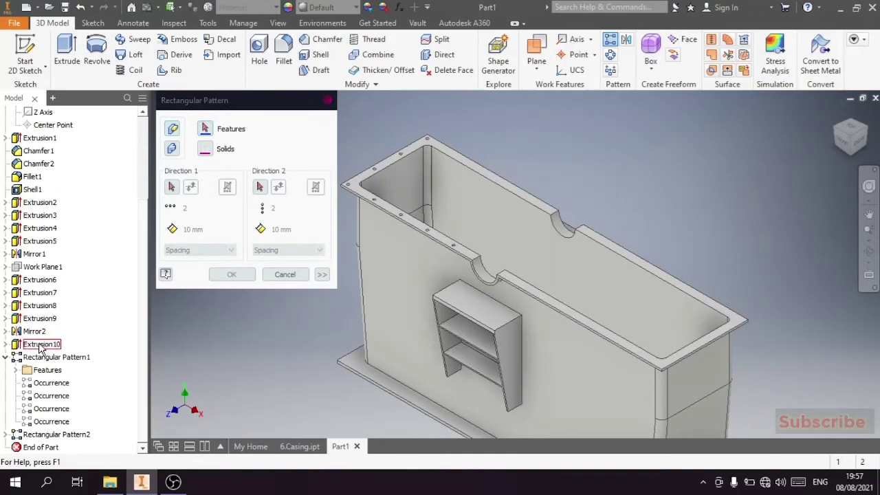
pyautogui.click(327, 100)
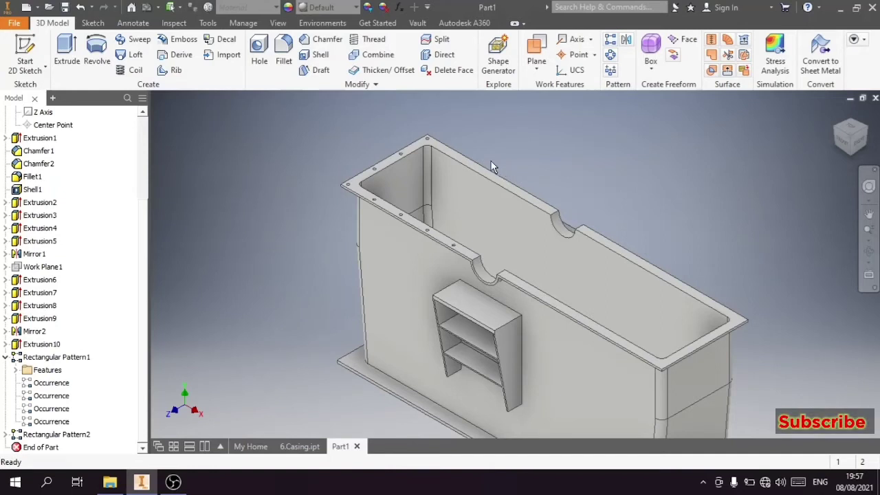
pyautogui.scroll(-3, 449, 136)
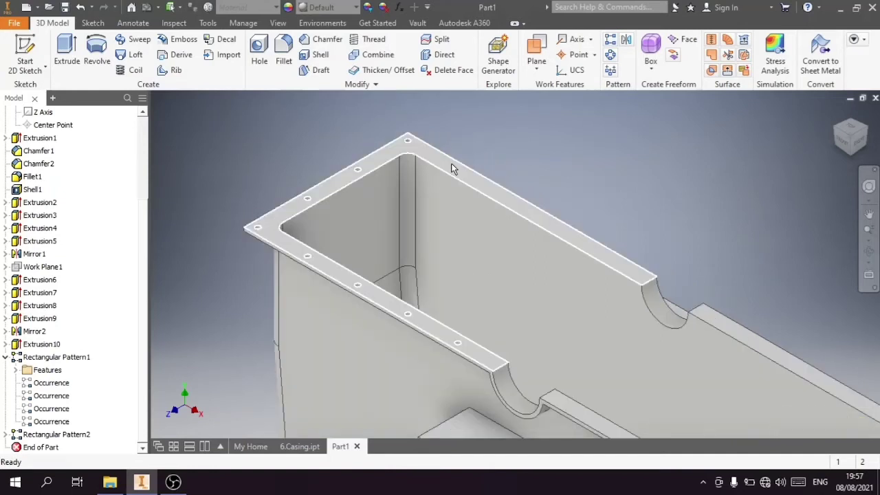
# - Start a new sketch on the top flange face and rotate the view a quarter turn
pyautogui.click(473, 186)
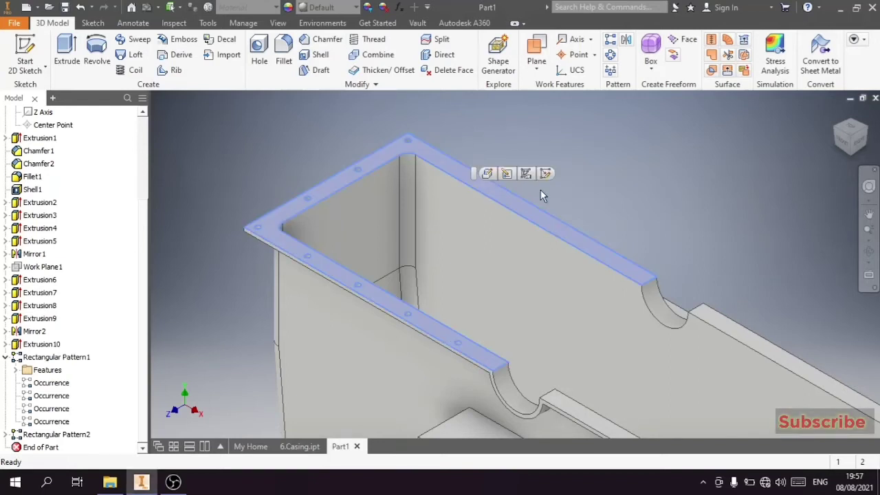
pyautogui.click(570, 187)
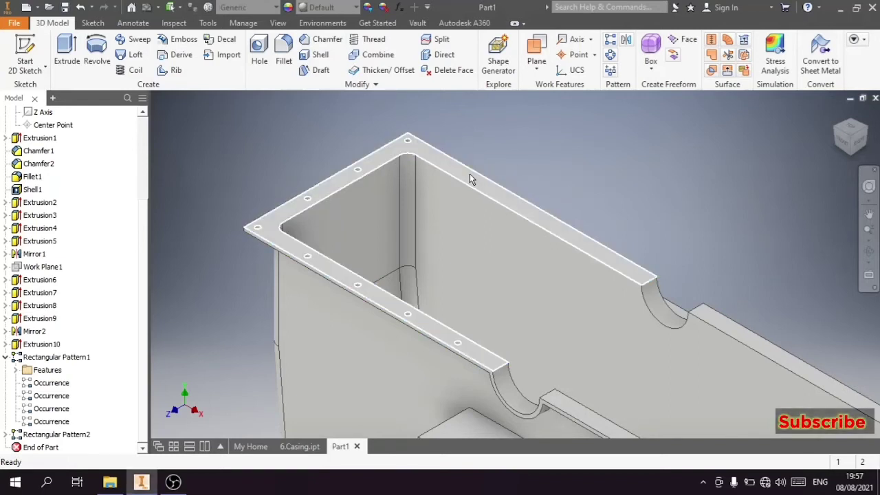
pyautogui.click(474, 176)
pyautogui.click(483, 163)
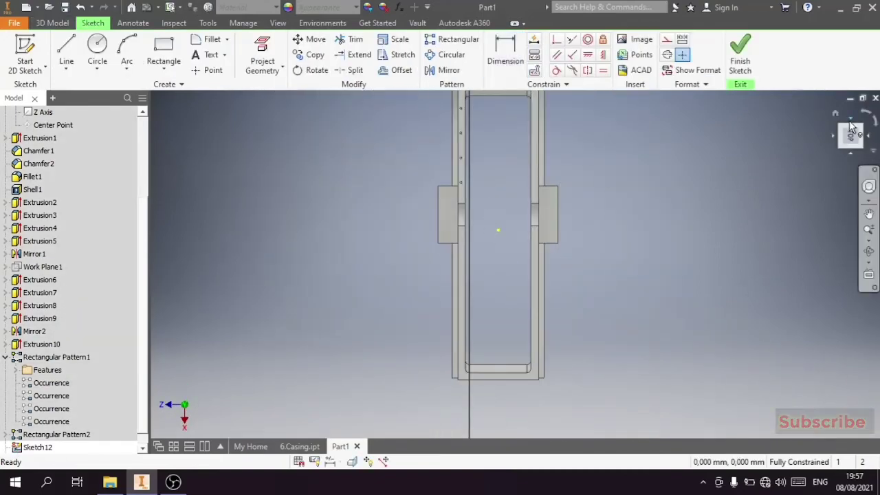
pyautogui.click(857, 118)
pyautogui.scroll(5, 405, 224)
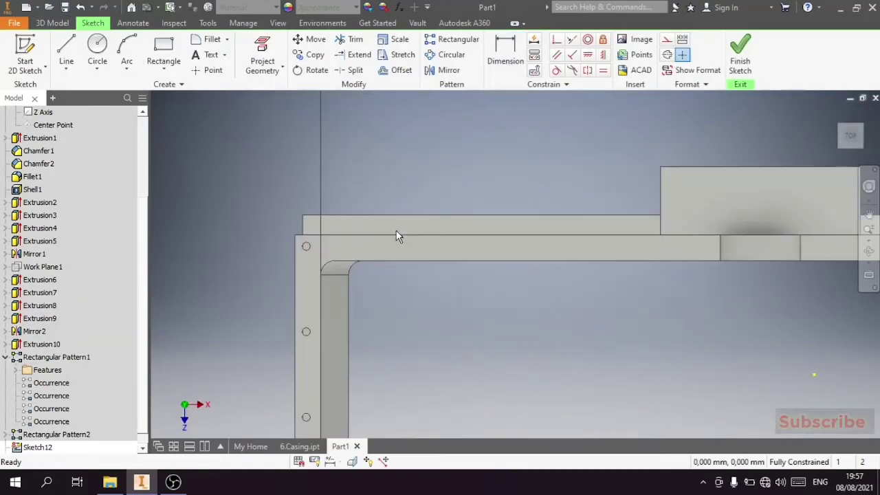
pyautogui.scroll(2, 385, 249)
pyautogui.scroll(-2, 399, 242)
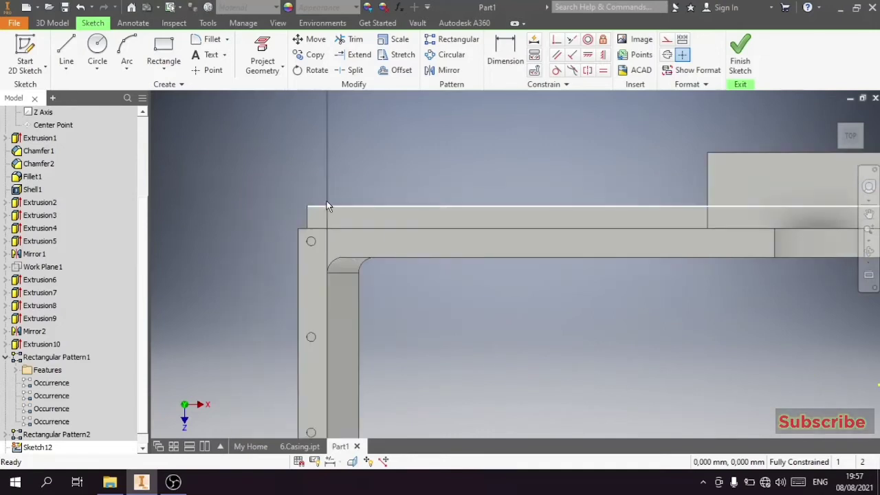
# - Draw a 20 mm circle on the flange
pyautogui.click(97, 52)
pyautogui.scroll(2, 370, 233)
pyautogui.click(382, 250)
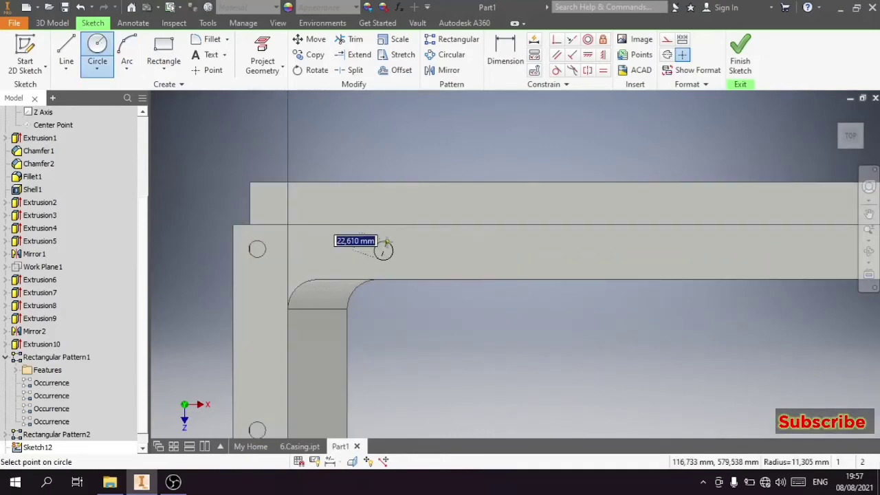
pyautogui.write('20')
pyautogui.press('Return')
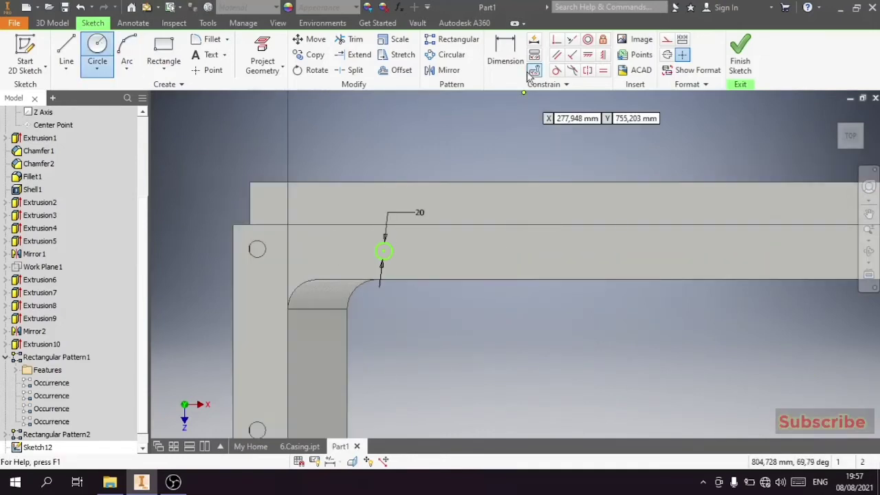
# - Dimension the new circle 214 mm from the corner hole's centre
pyautogui.click(505, 58)
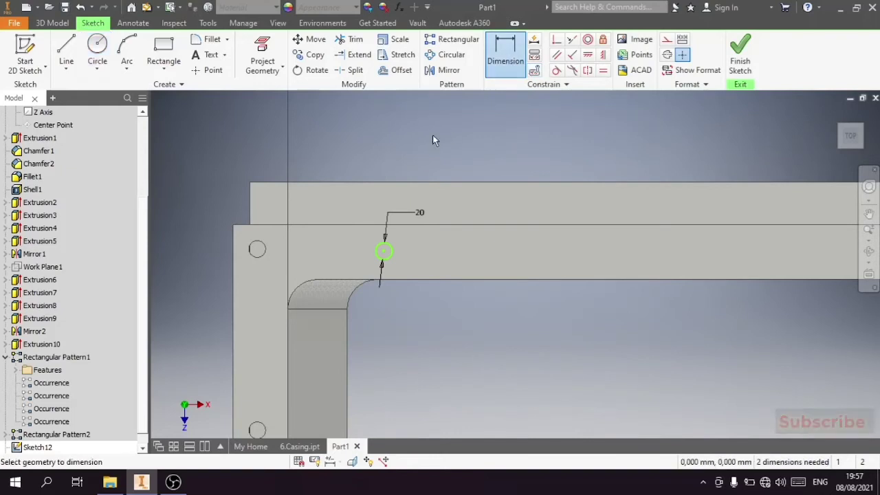
pyautogui.click(258, 254)
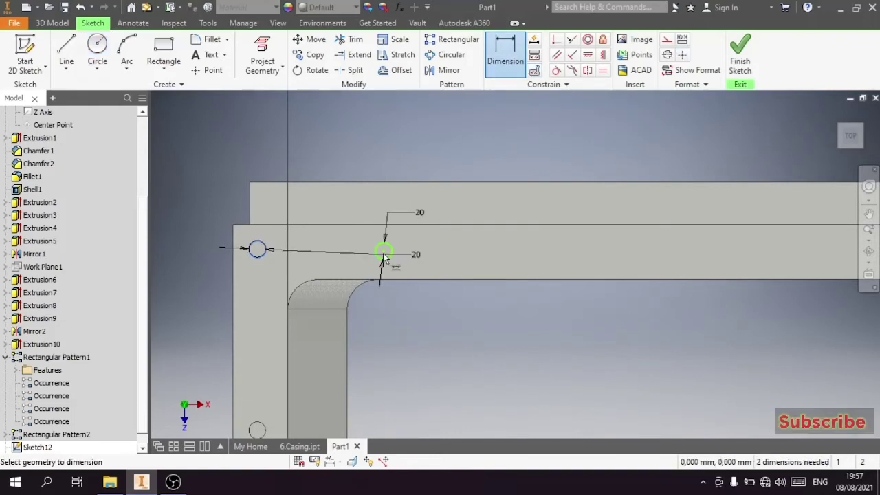
pyautogui.click(383, 252)
pyautogui.click(318, 151)
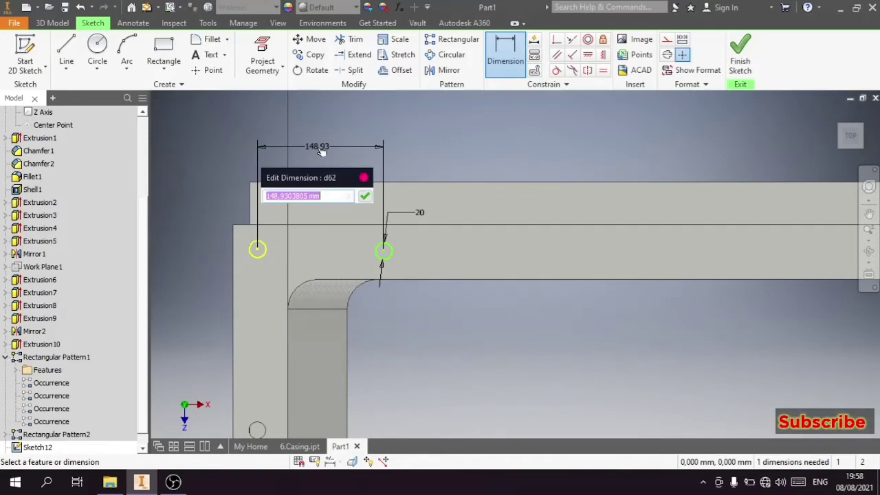
pyautogui.write('21')
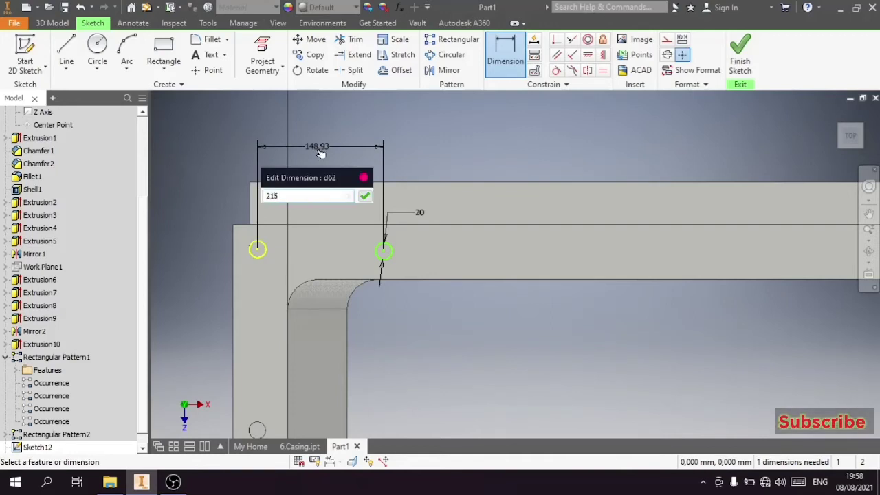
pyautogui.write('4')
pyautogui.press('Return')
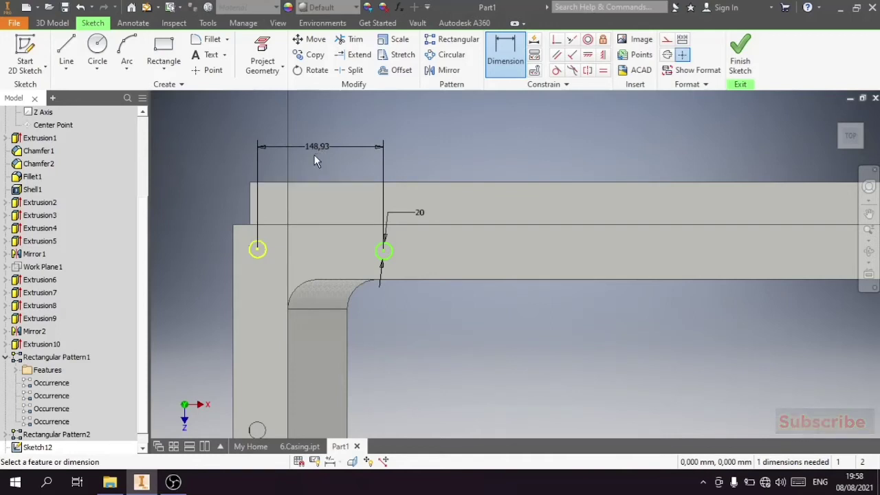
# - Constrain the new circle horizontally level with the corner hole and finish the sketch
pyautogui.click(588, 55)
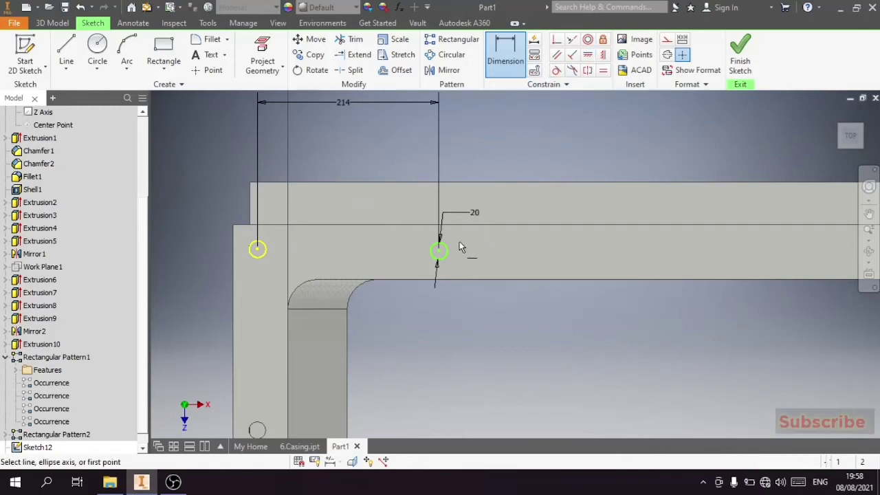
pyautogui.click(438, 251)
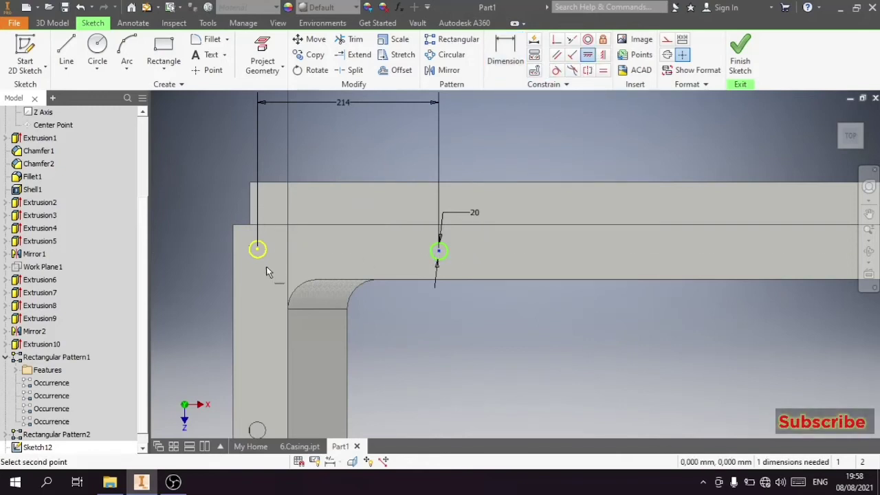
pyautogui.click(258, 250)
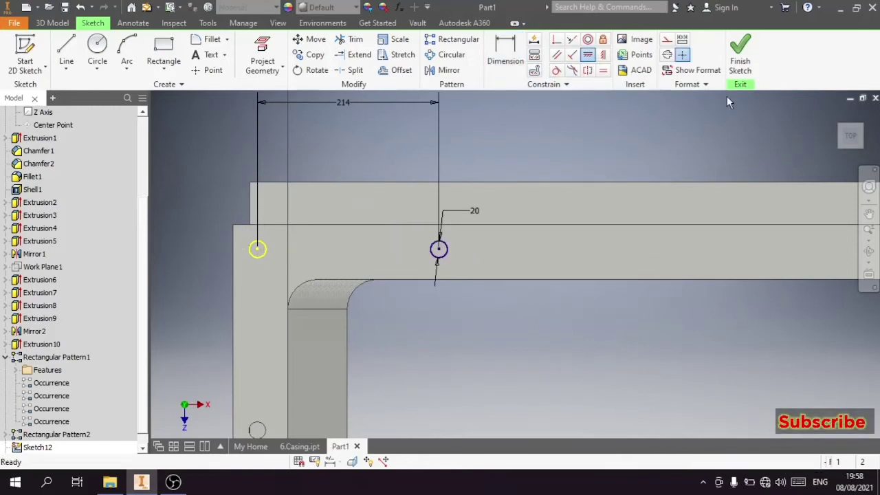
pyautogui.click(740, 55)
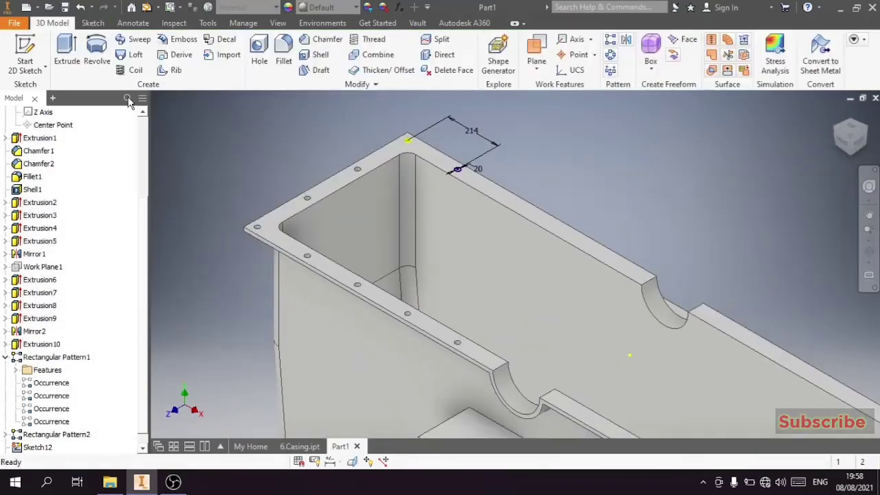
# - Extrude the Sketch12 circle as a downward cut into the flange and select the resulting Extrusion11
pyautogui.click(67, 60)
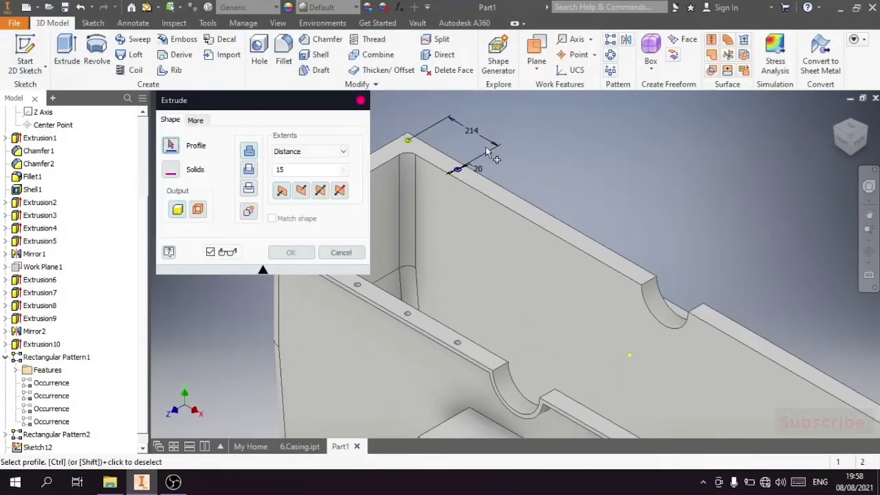
pyautogui.scroll(5, 457, 168)
pyautogui.click(300, 190)
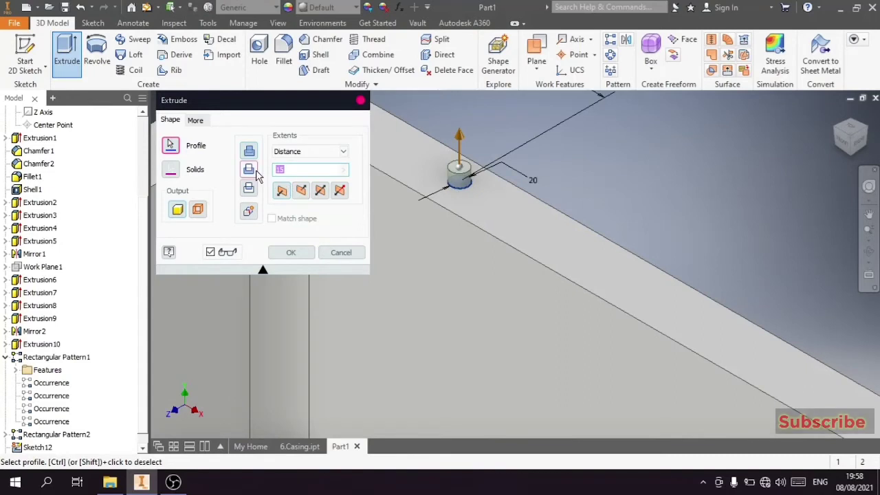
pyautogui.click(292, 252)
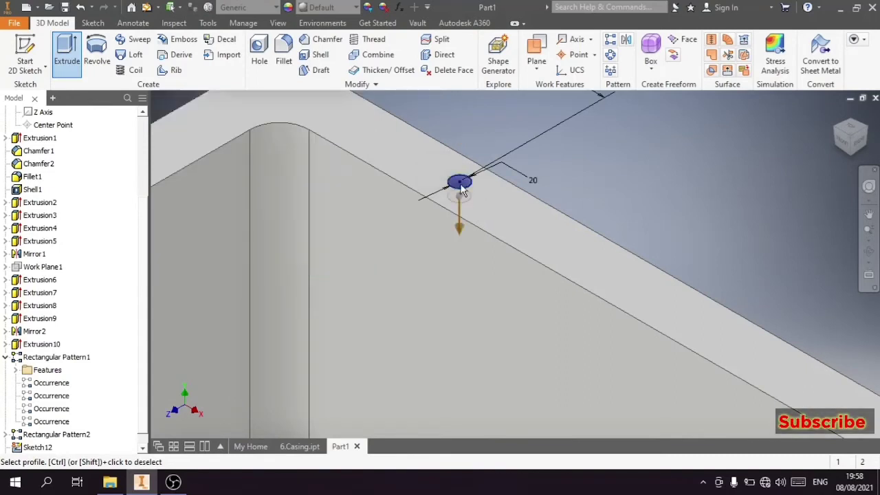
pyautogui.scroll(-5, 461, 183)
pyautogui.scroll(-2, 69, 289)
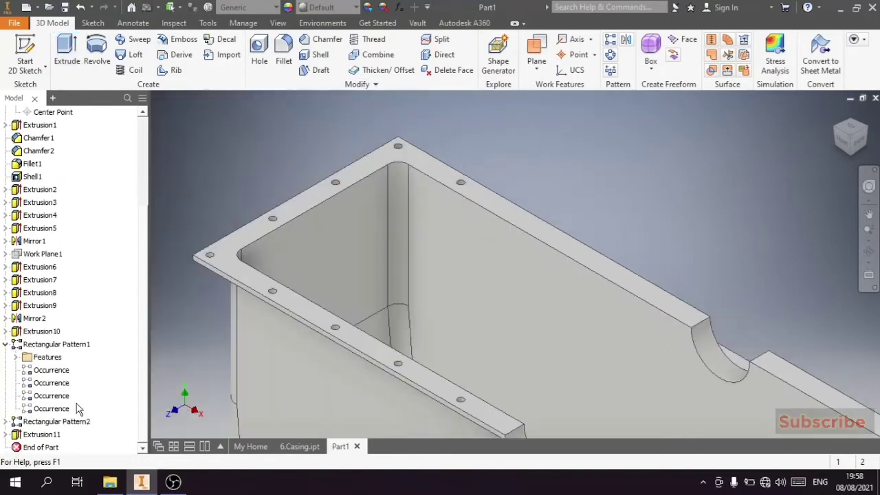
pyautogui.click(6, 345)
pyautogui.click(41, 435)
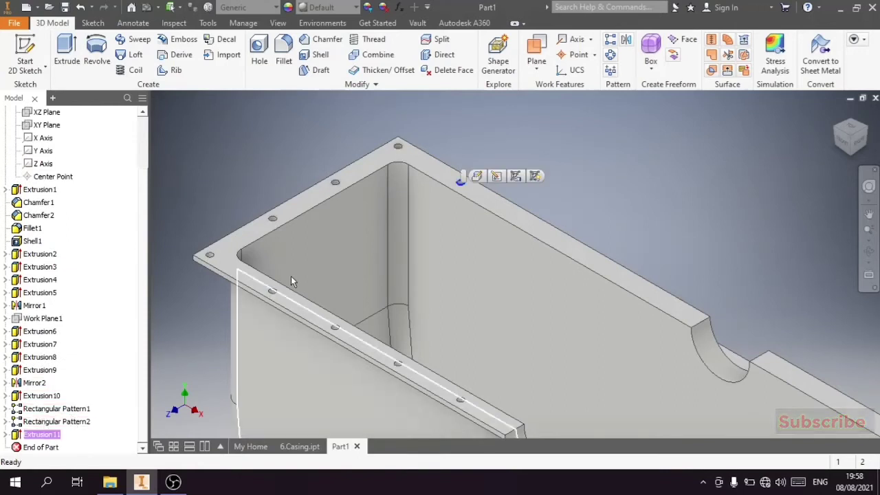
# - Pattern Extrusion11 as 4 holes at 214 mm along the flange's long top edge, direction reversed
pyautogui.click(610, 39)
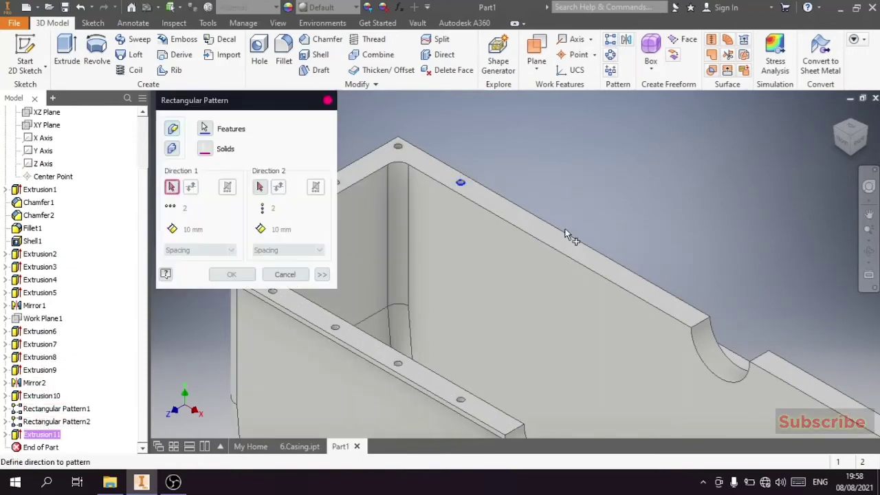
pyautogui.click(570, 244)
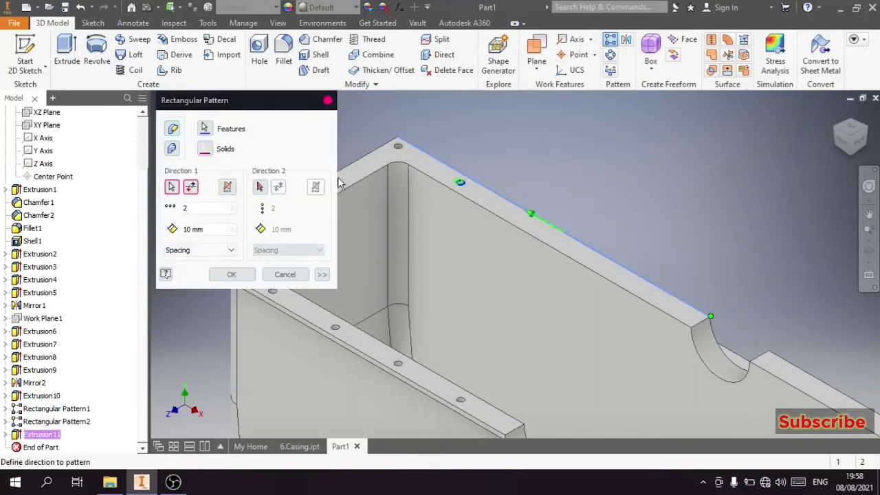
pyautogui.click(192, 190)
pyautogui.click(221, 229)
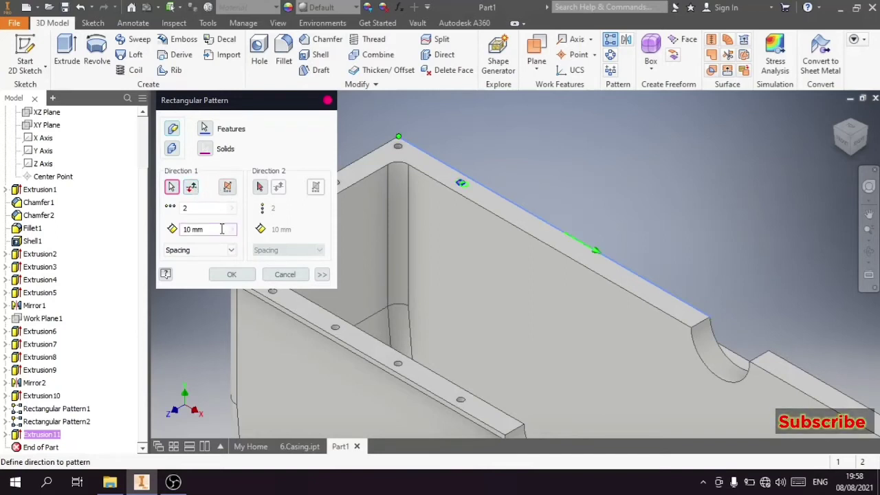
pyautogui.write('214')
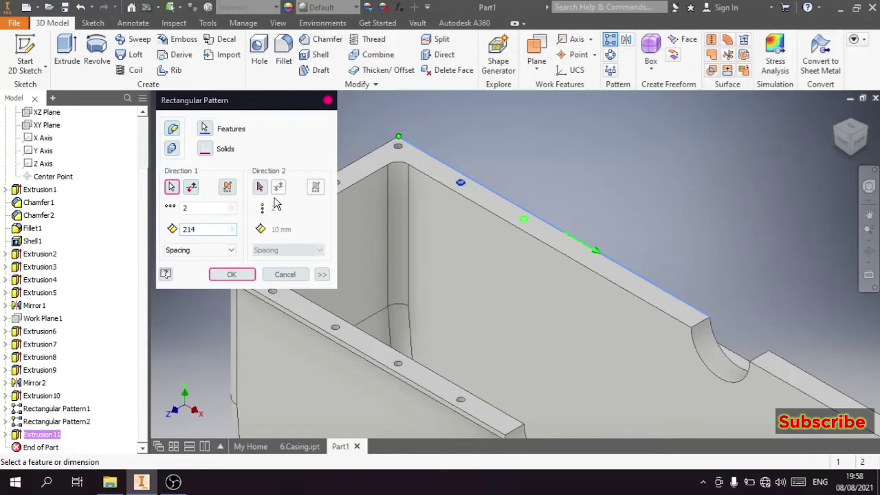
pyautogui.click(223, 208)
pyautogui.write('4')
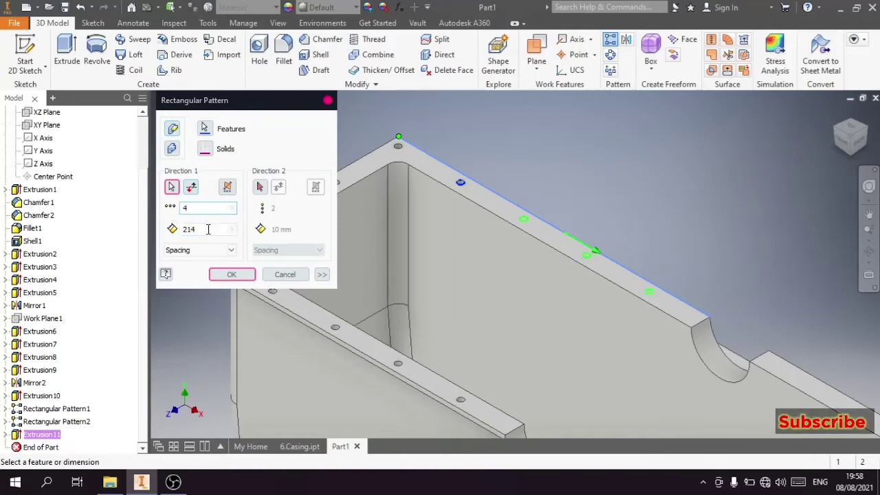
pyautogui.click(237, 274)
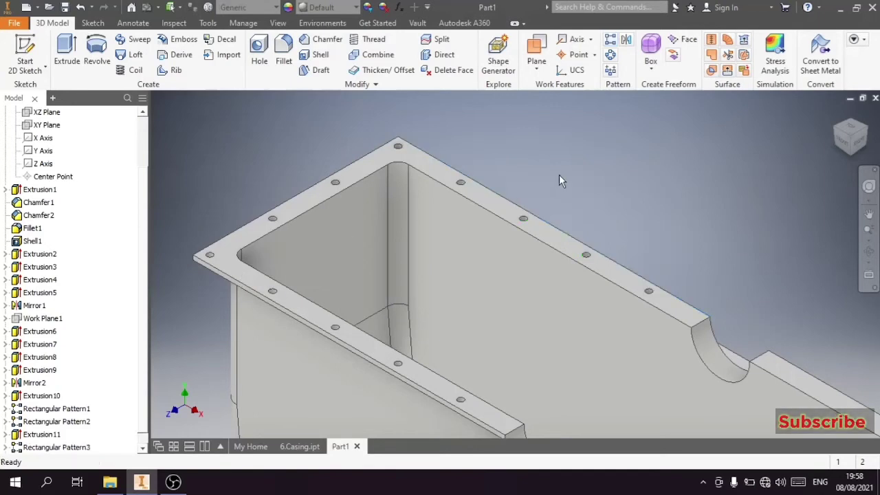
# - Zoom out to the whole casing and start a sketch on its upper rim face
pyautogui.press('F6')
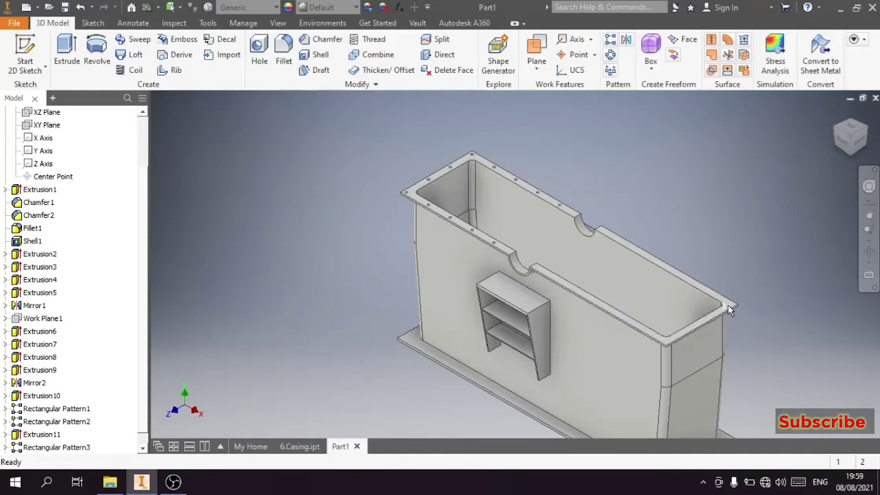
pyautogui.click(732, 308)
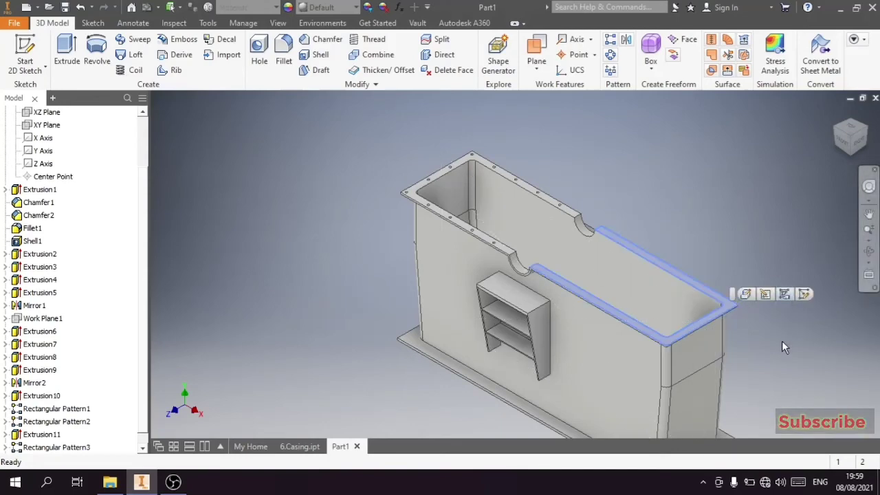
pyautogui.press('s')
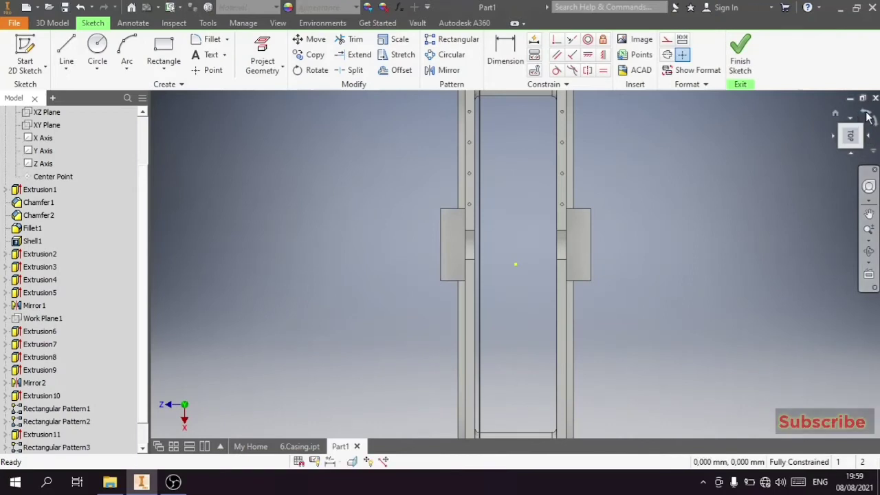
# - Rotate the sketch view and draw a 20 mm circle near the flange corner
pyautogui.click(863, 118)
pyautogui.scroll(5, 655, 302)
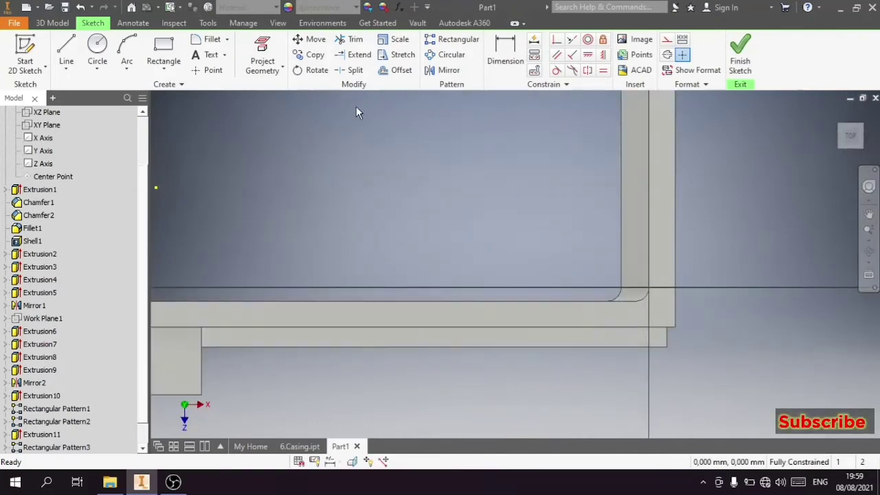
pyautogui.click(97, 51)
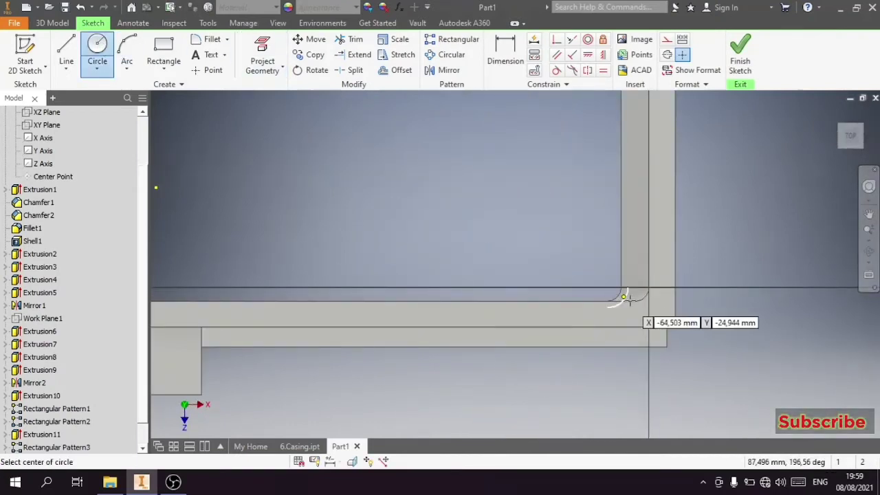
pyautogui.click(657, 311)
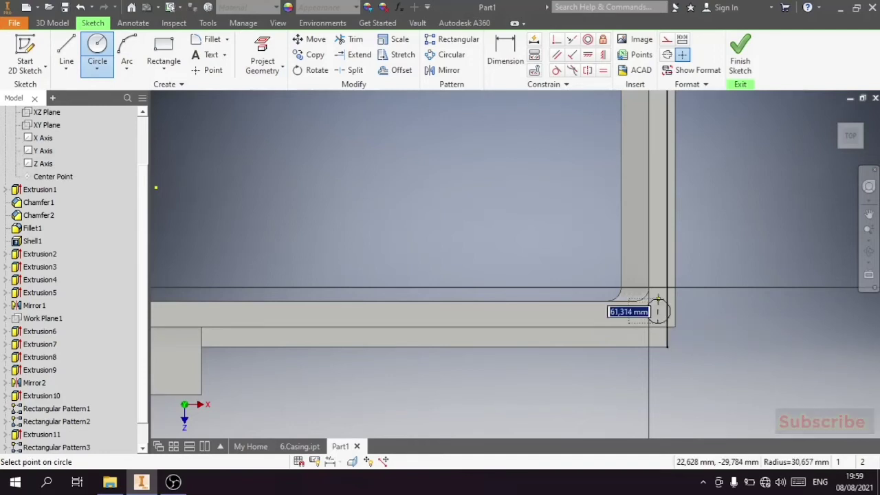
pyautogui.write('20')
pyautogui.press('Return')
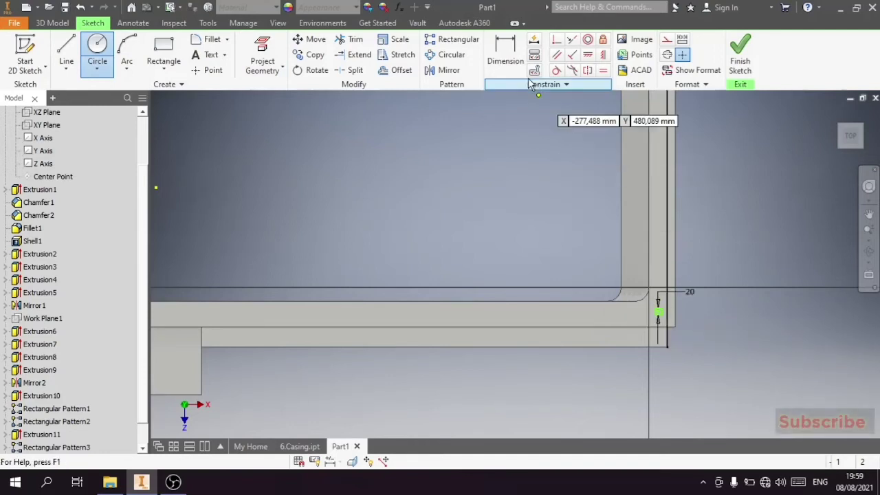
# - Dimension the circle 29 mm from both flange edges and finish the sketch
pyautogui.click(505, 52)
pyautogui.click(660, 313)
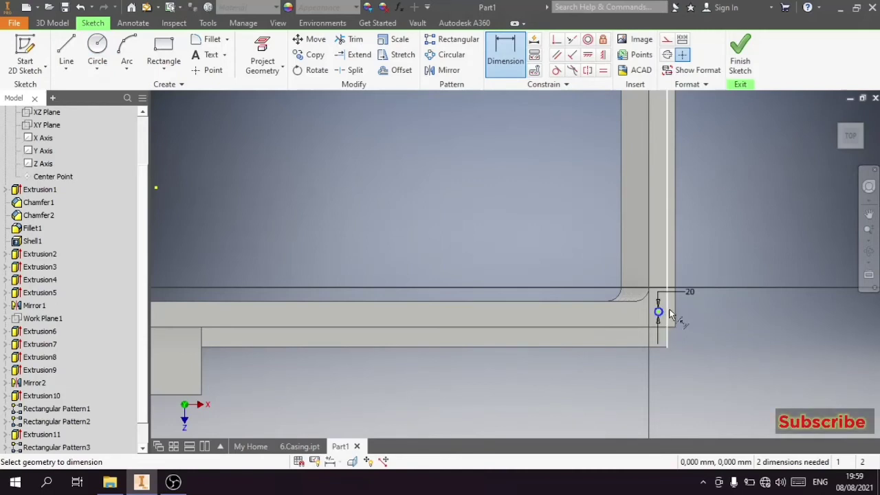
pyautogui.click(674, 320)
pyautogui.click(674, 369)
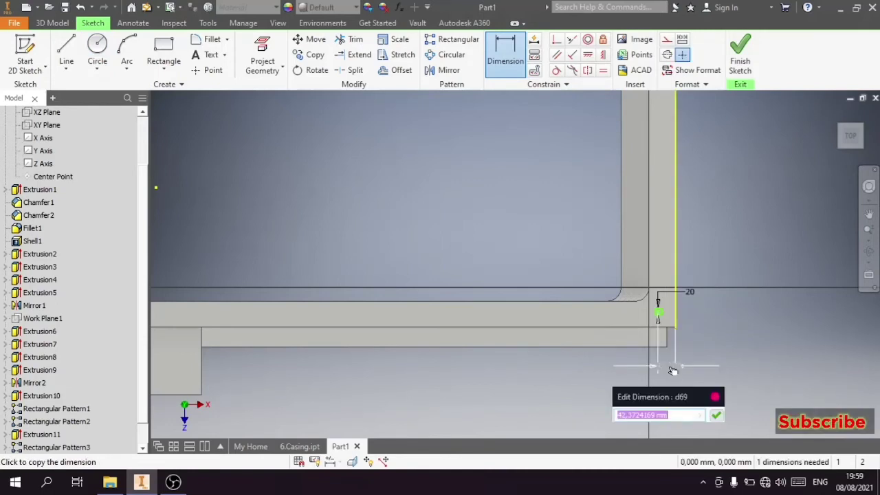
pyautogui.write('29')
pyautogui.press('Return')
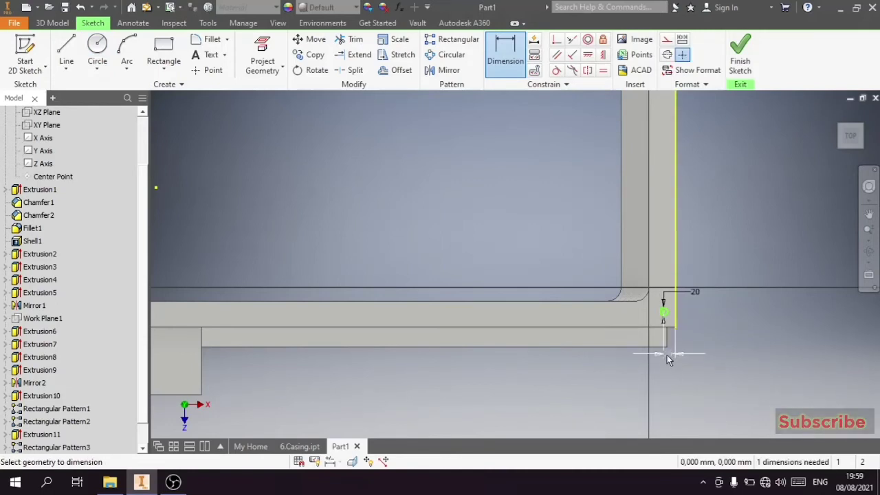
pyautogui.click(664, 328)
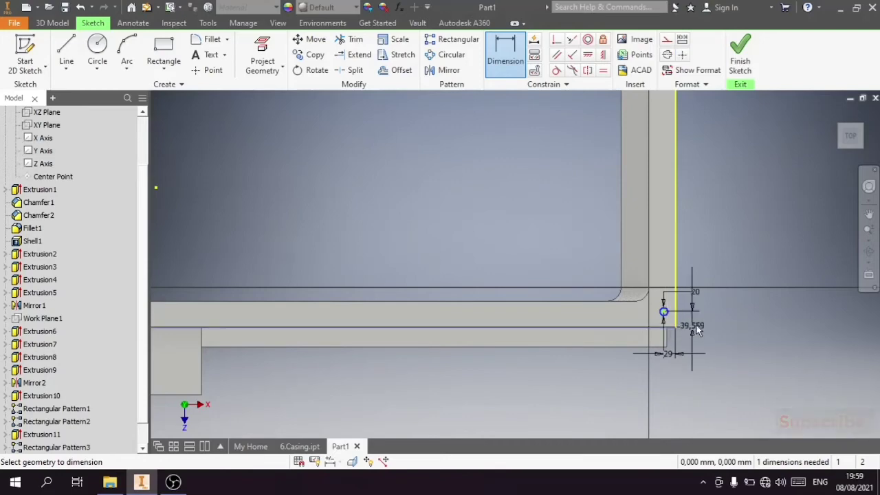
pyautogui.click(697, 323)
pyautogui.write('29')
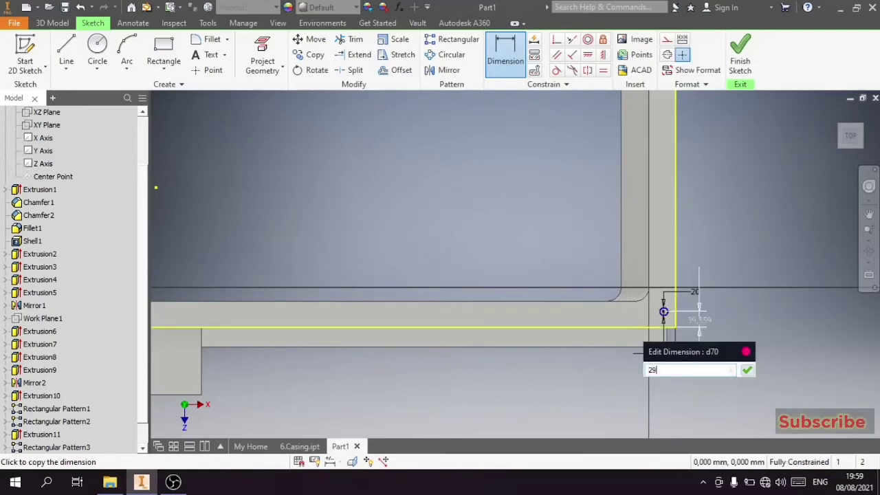
pyautogui.press('Return')
pyautogui.click(740, 61)
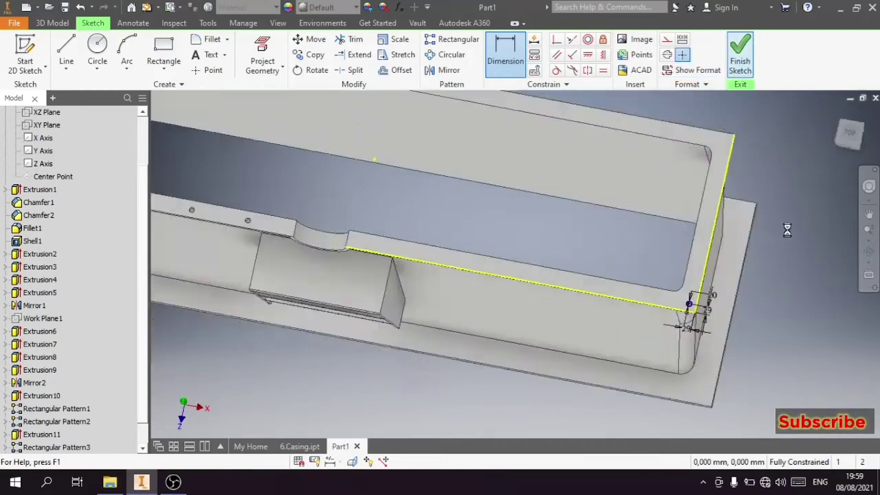
# - Extrude the small circle as a cut through the flange corner
pyautogui.click(66, 52)
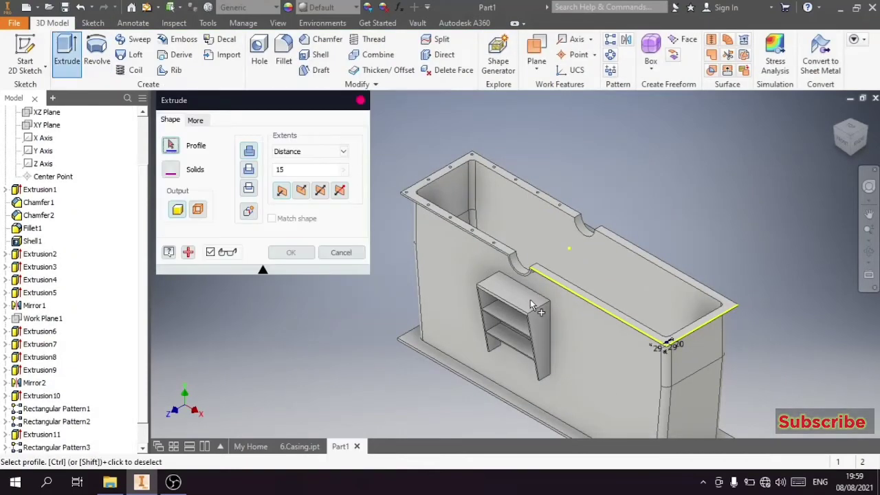
pyautogui.scroll(-5, 635, 330)
pyautogui.click(720, 372)
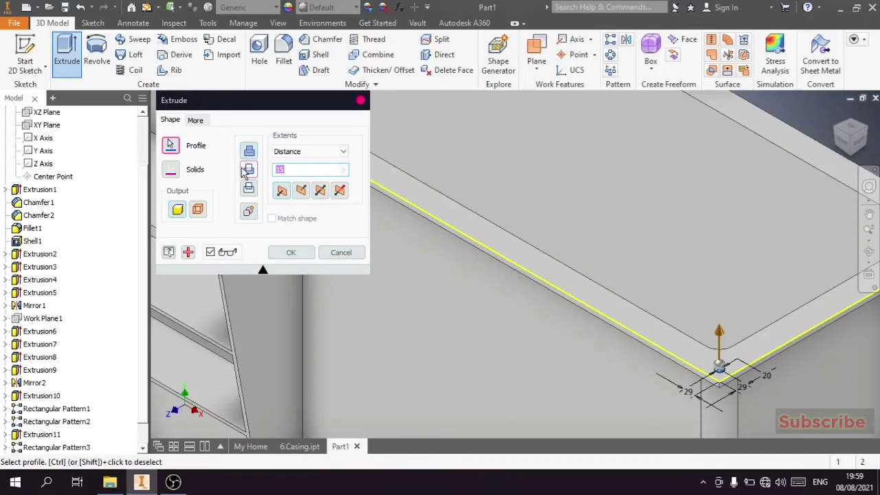
pyautogui.click(294, 252)
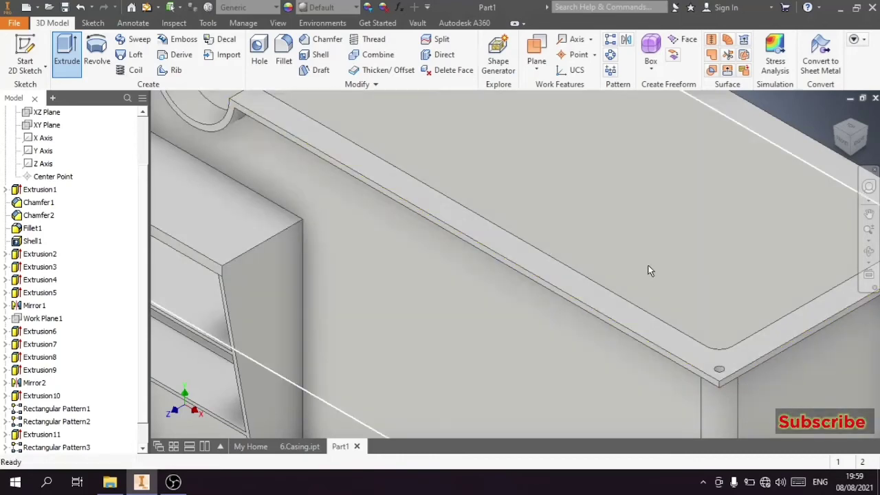
pyautogui.scroll(5, 647, 270)
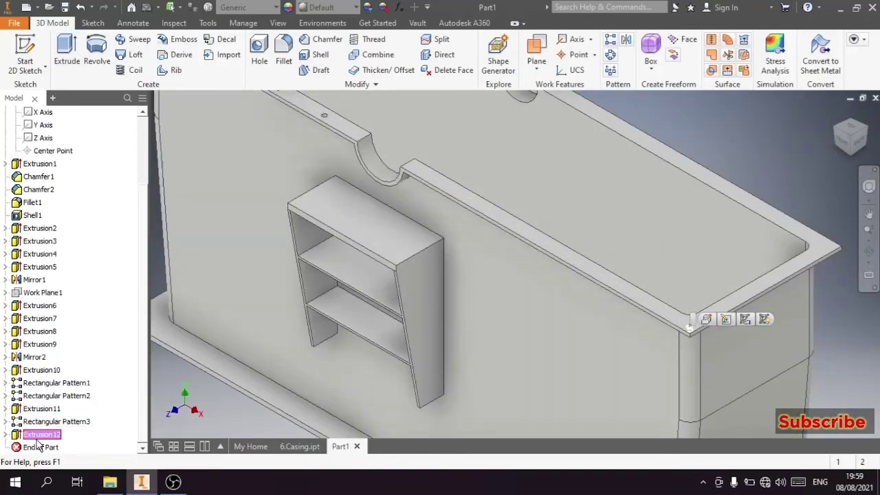
# - Begin a rectangular pattern of the bolt hole along the long rim edge (reversed) and the end rim edge
pyautogui.click(610, 39)
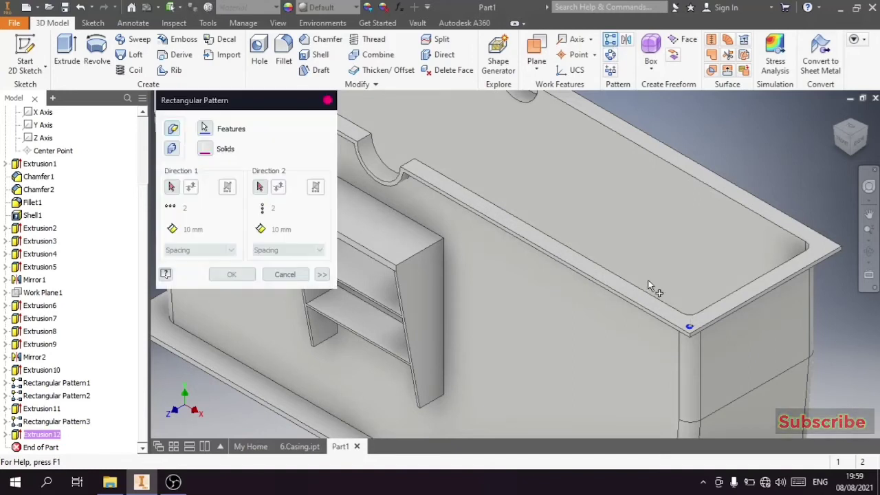
pyautogui.click(647, 280)
pyautogui.click(651, 310)
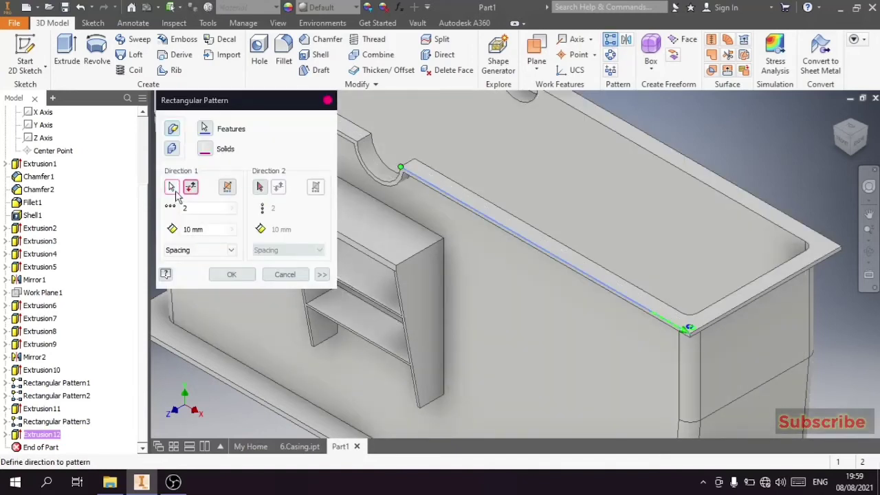
pyautogui.click(190, 187)
pyautogui.click(260, 186)
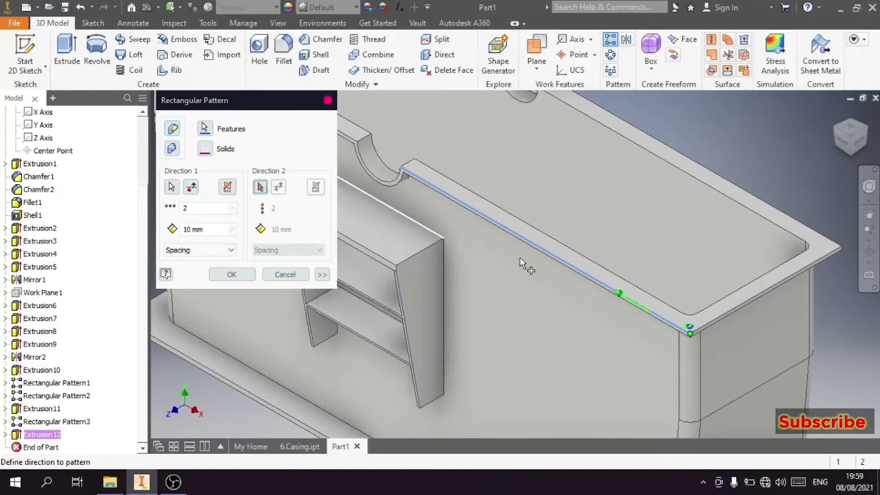
pyautogui.click(716, 324)
pyautogui.click(716, 319)
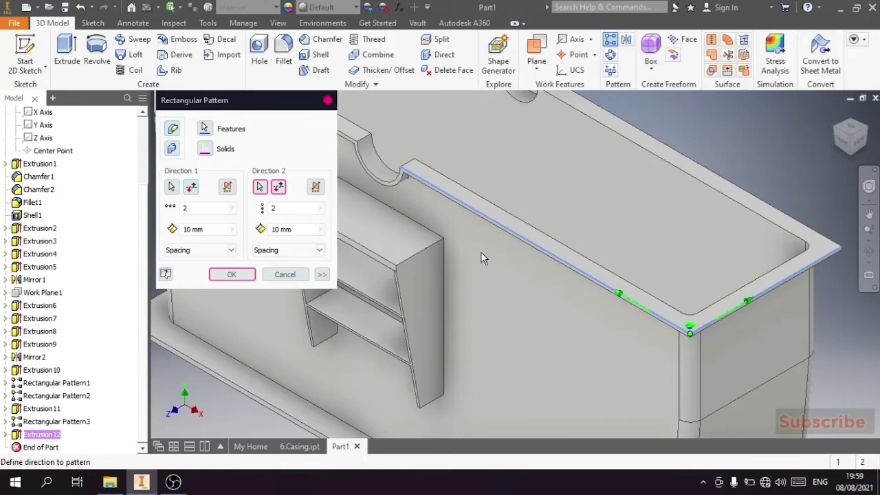
# - Set both pattern spacings to 214 with Midplane on Direction 2, then cancel the pattern
pyautogui.click(186, 230)
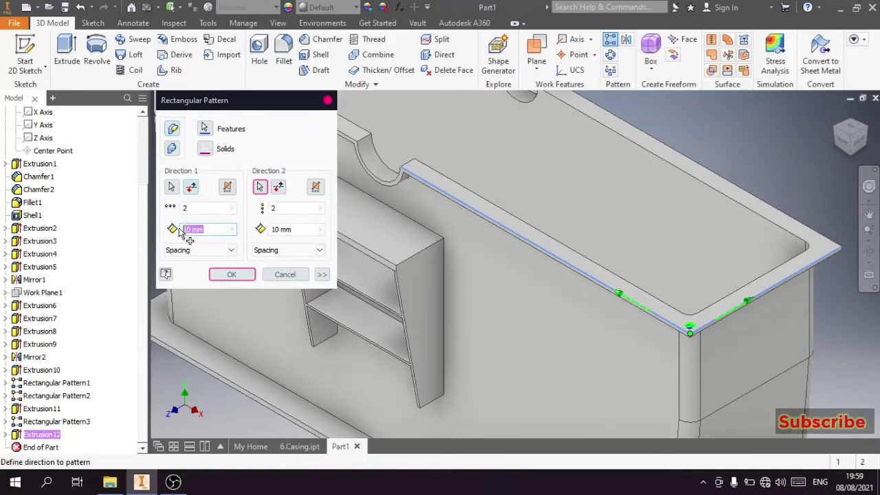
pyautogui.write('214')
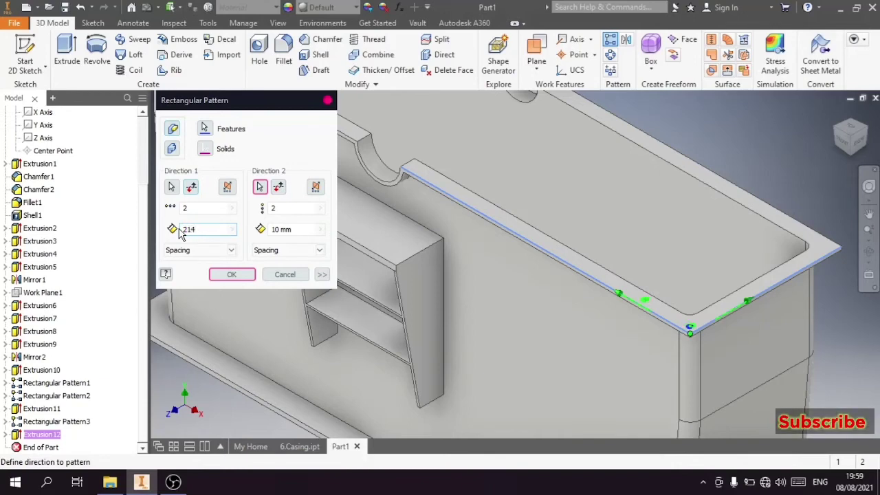
pyautogui.click(274, 230)
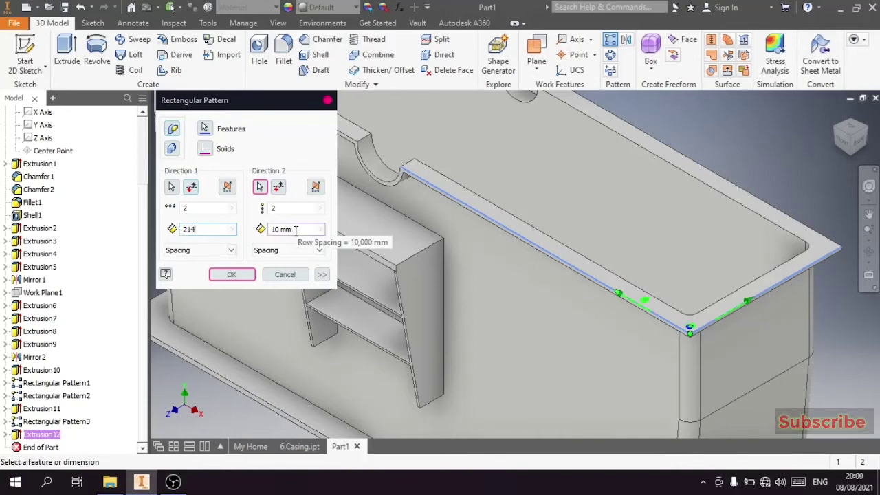
pyautogui.write('214')
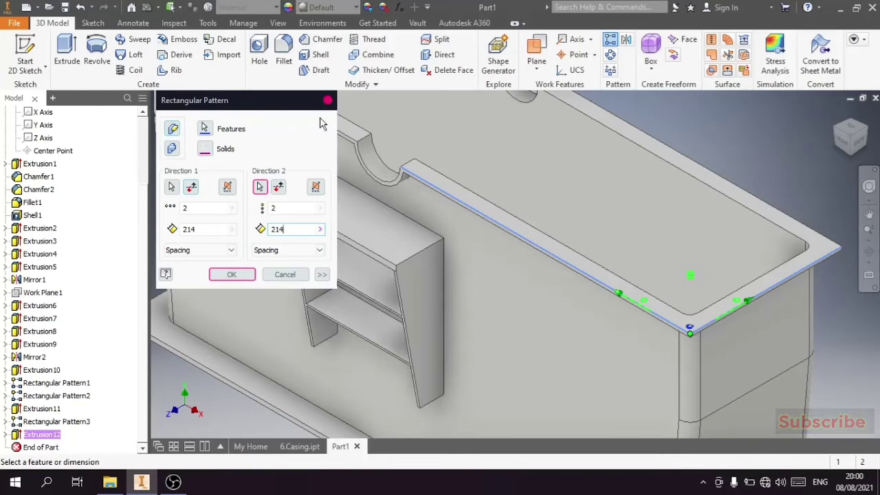
pyautogui.click(316, 188)
pyautogui.click(321, 189)
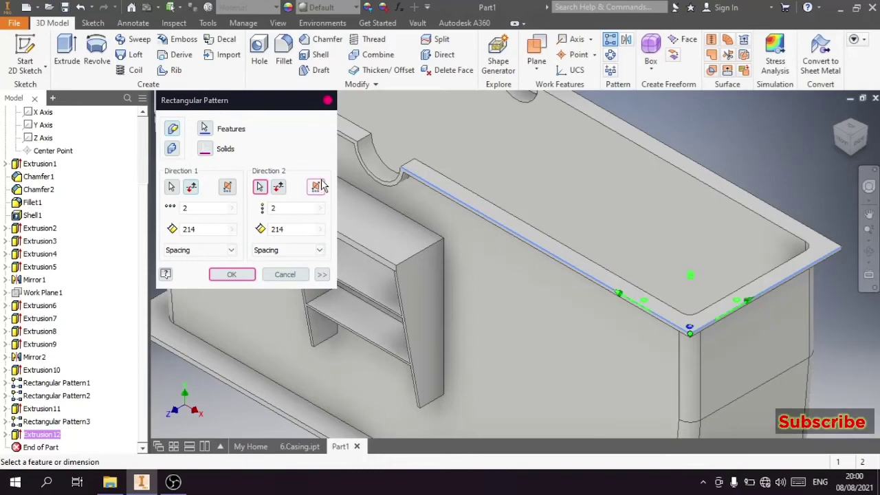
pyautogui.click(328, 100)
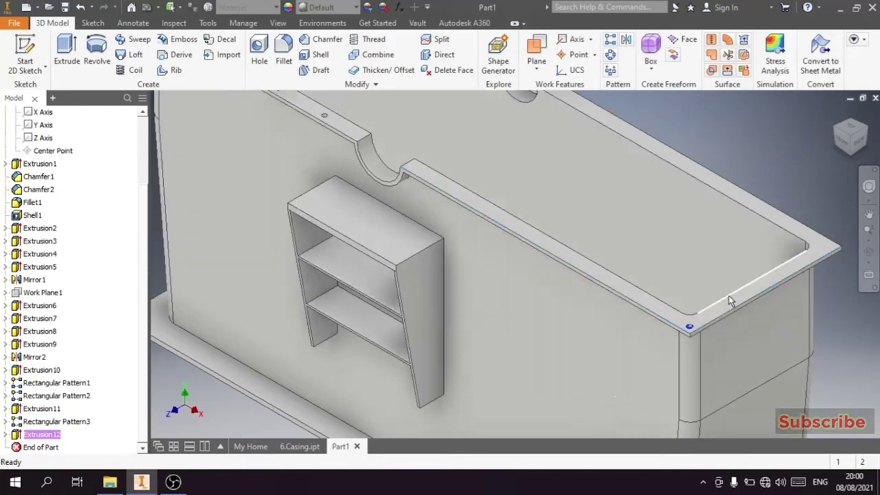
# - Pattern the Extrusion12 corner hole 4 times at 214 mm along the flange end edge
pyautogui.click(616, 44)
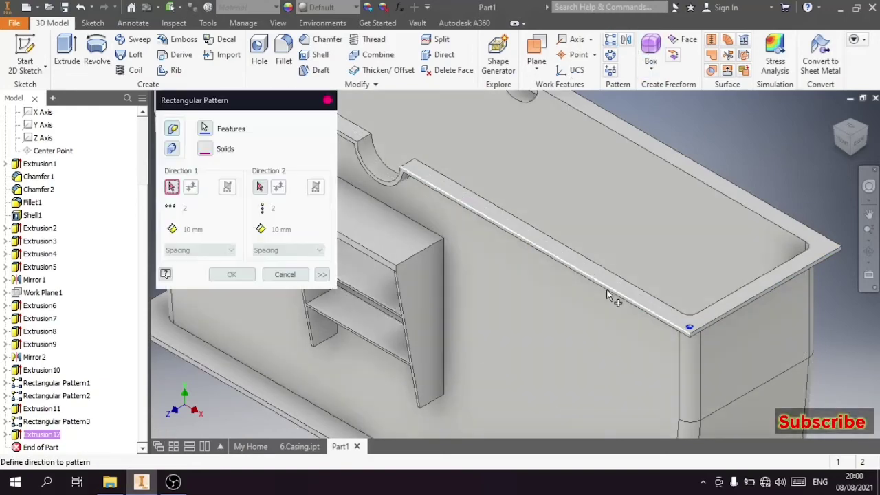
pyautogui.click(172, 188)
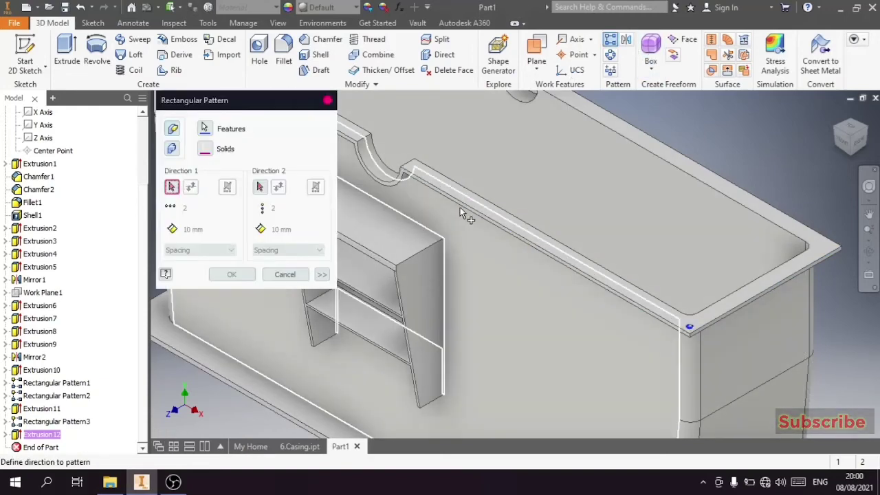
pyautogui.click(727, 313)
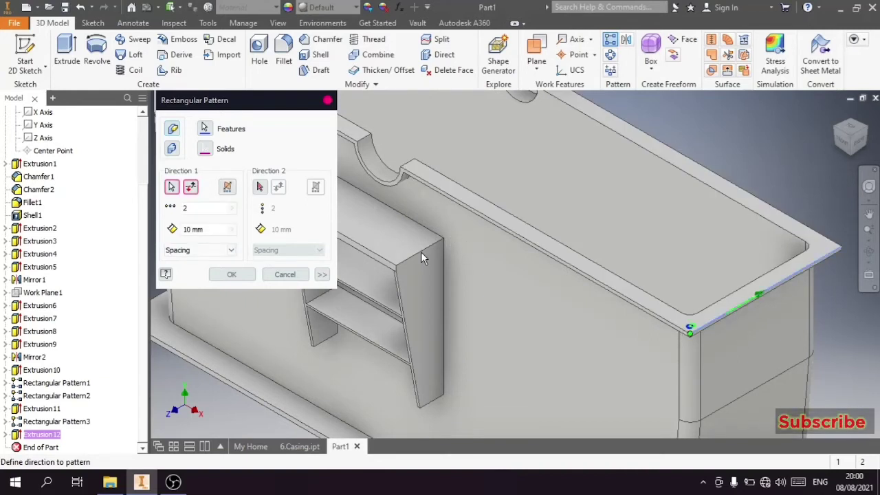
pyautogui.click(209, 229)
pyautogui.write('234')
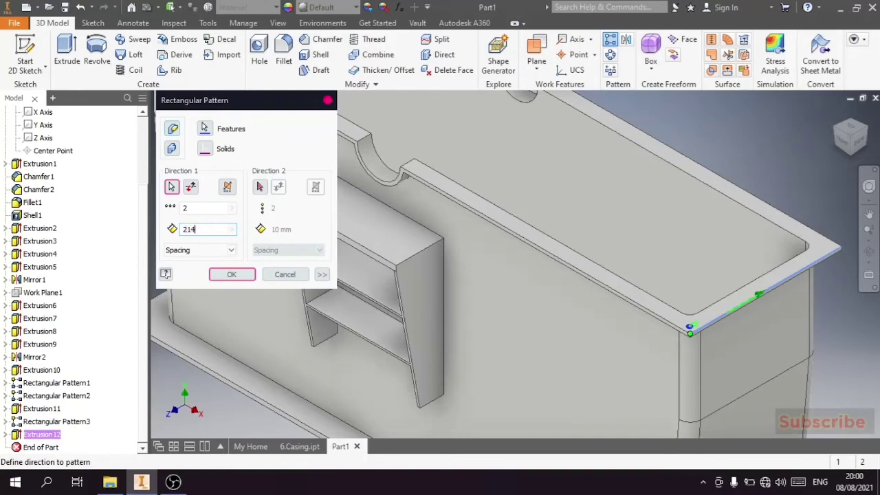
pyautogui.click(192, 209)
pyautogui.write('3')
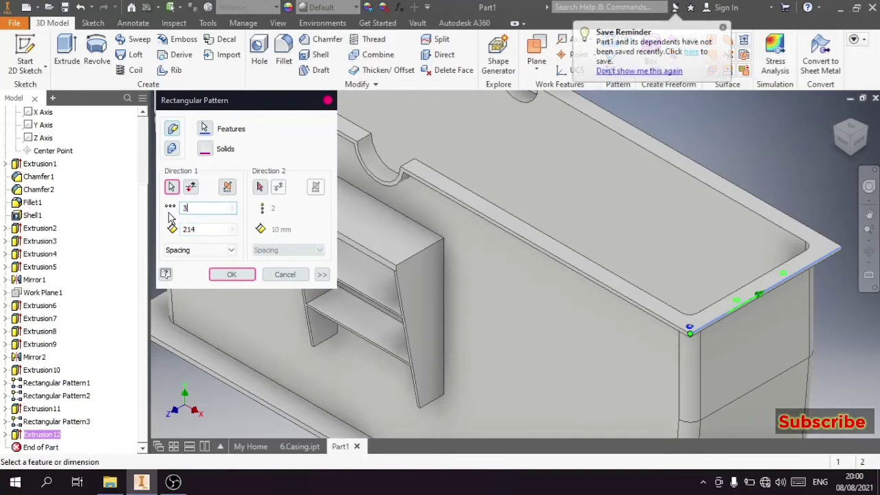
pyautogui.press('BackSpace')
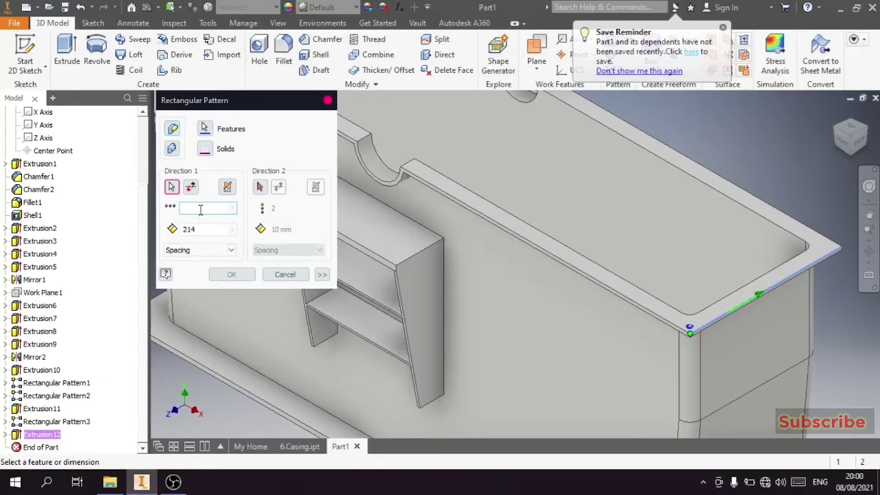
pyautogui.write('4')
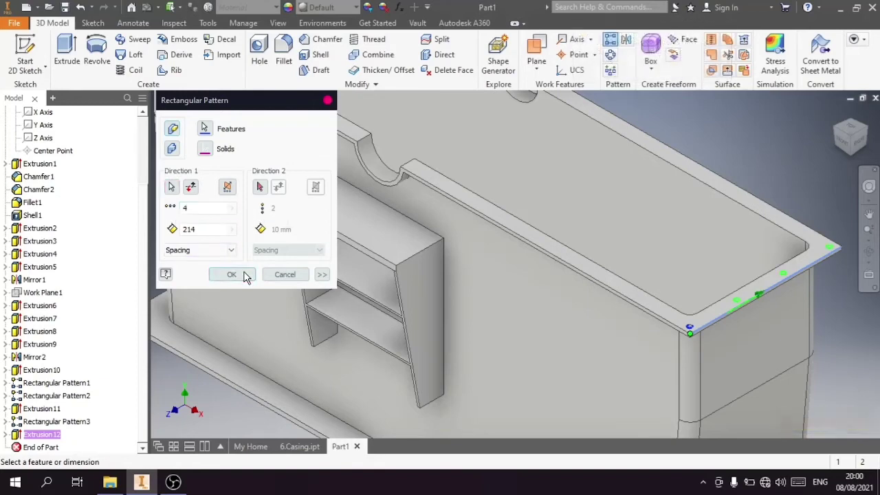
pyautogui.click(231, 275)
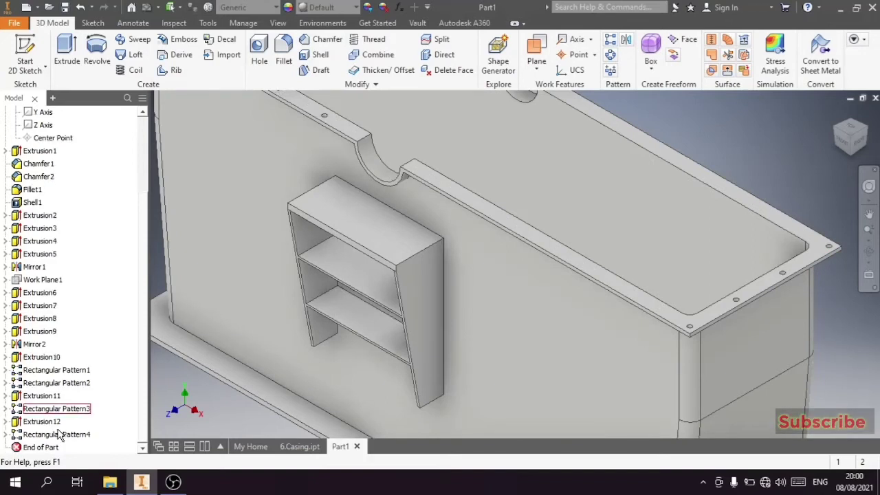
pyautogui.click(41, 421)
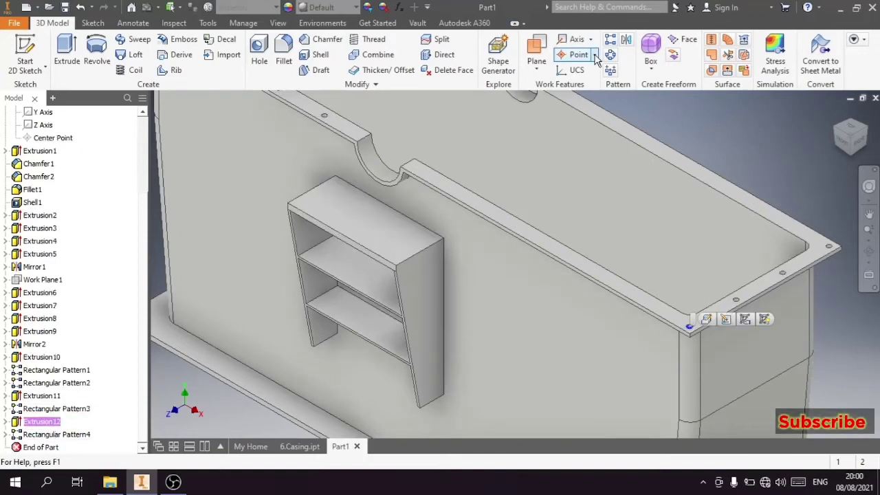
# - Pattern the Extrusion12 hole 6 times at 214 mm along the long rim edge, direction flipped
pyautogui.click(611, 40)
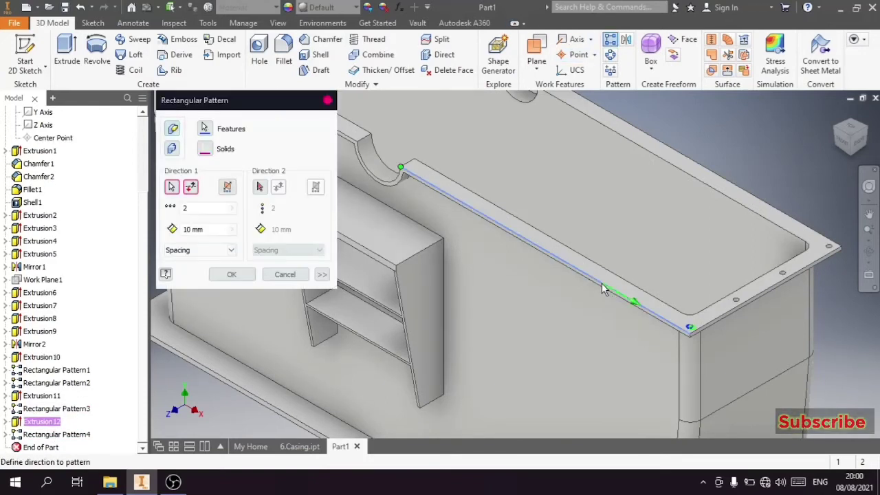
pyautogui.click(190, 186)
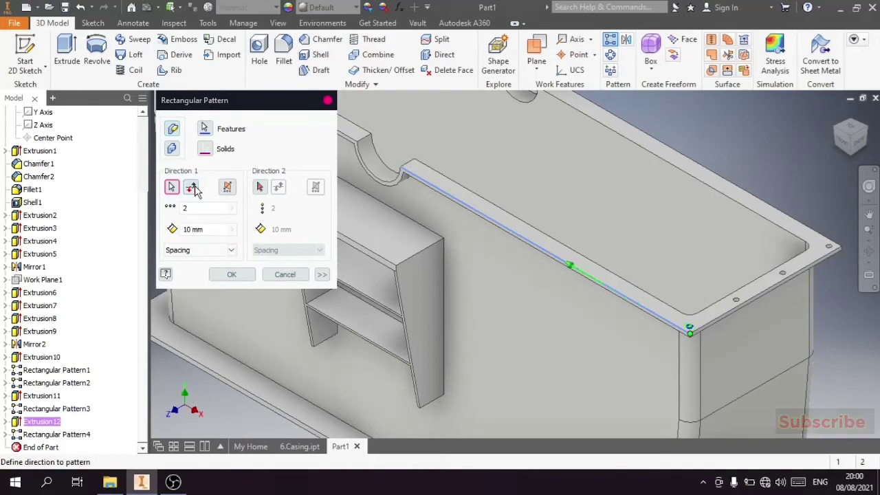
pyautogui.doubleClick(192, 229)
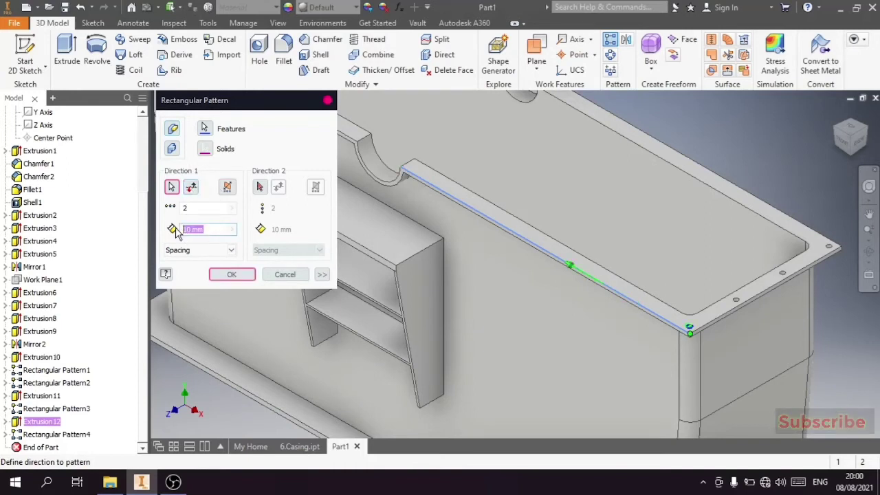
pyautogui.write('214')
pyautogui.doubleClick(212, 209)
pyautogui.write('5')
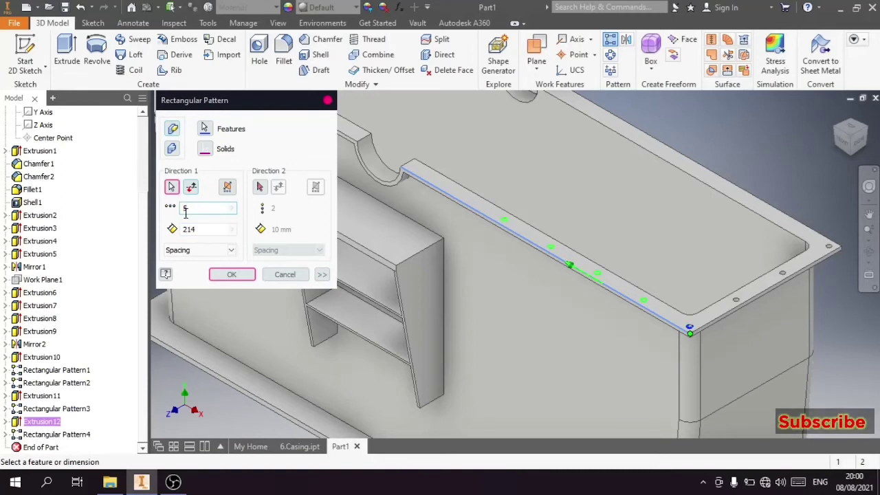
pyautogui.moveTo(185, 211); pyautogui.dragTo(175, 210)
pyautogui.write('6')
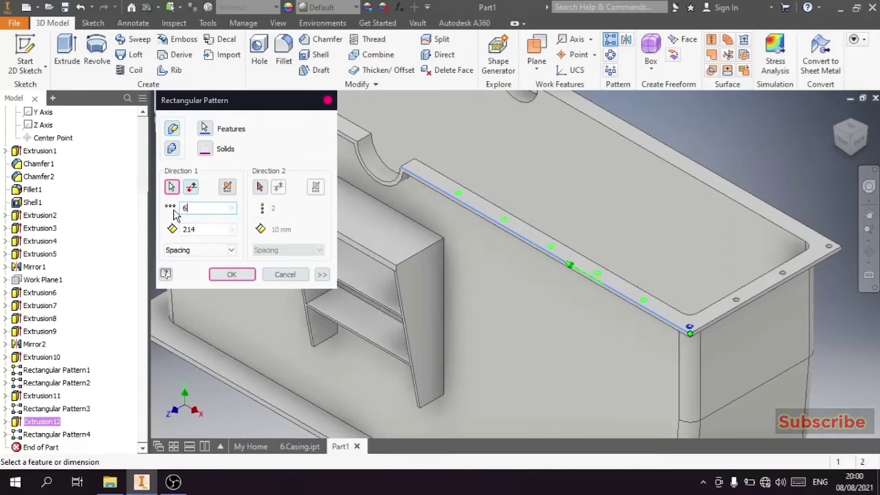
pyautogui.press('BackSpace')
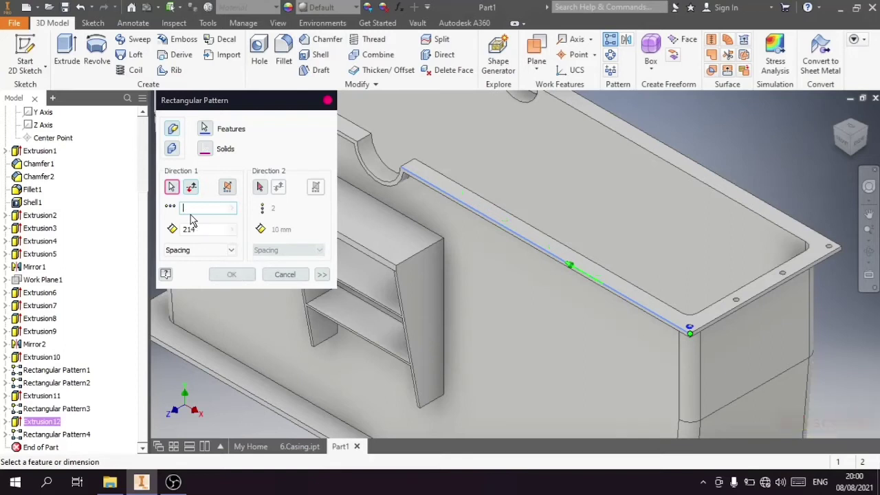
pyautogui.write('7')
pyautogui.press('BackSpace')
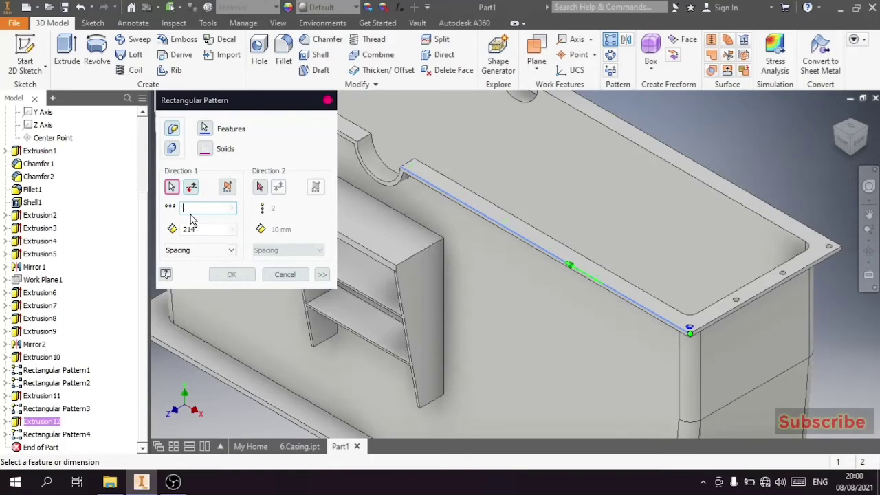
pyautogui.write('6')
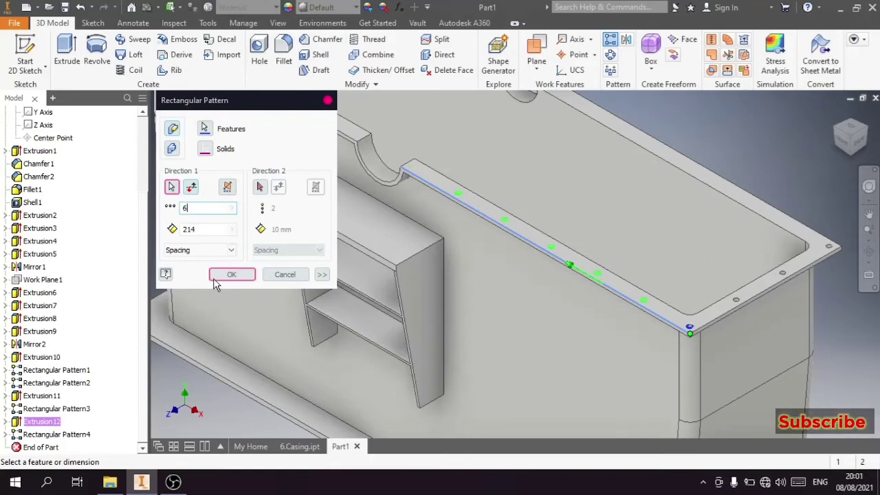
pyautogui.click(232, 274)
pyautogui.keyDown('shift'); pyautogui.moveTo(248, 269); pyautogui.dragTo(570, 309, button='middle'); pyautogui.keyUp('shift')
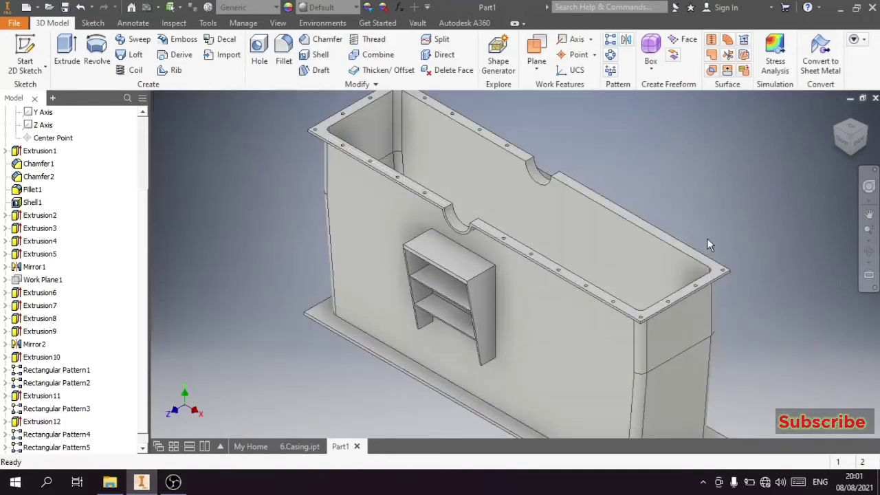
pyautogui.scroll(2, 706, 237)
pyautogui.scroll(-4, 738, 236)
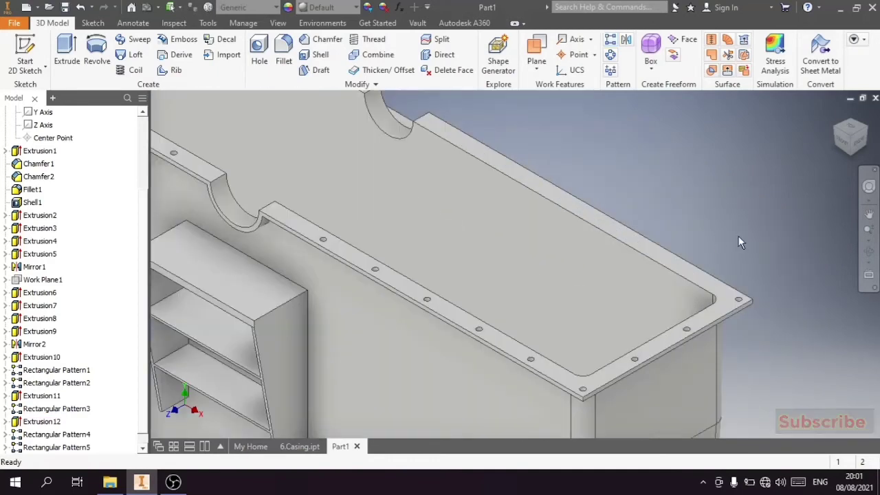
pyautogui.scroll(2, 738, 236)
pyautogui.scroll(-2, 735, 240)
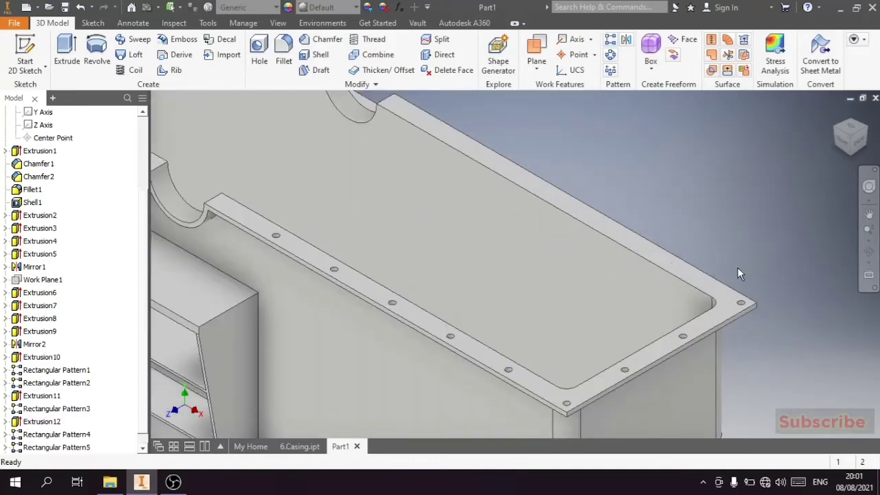
pyautogui.click(708, 282)
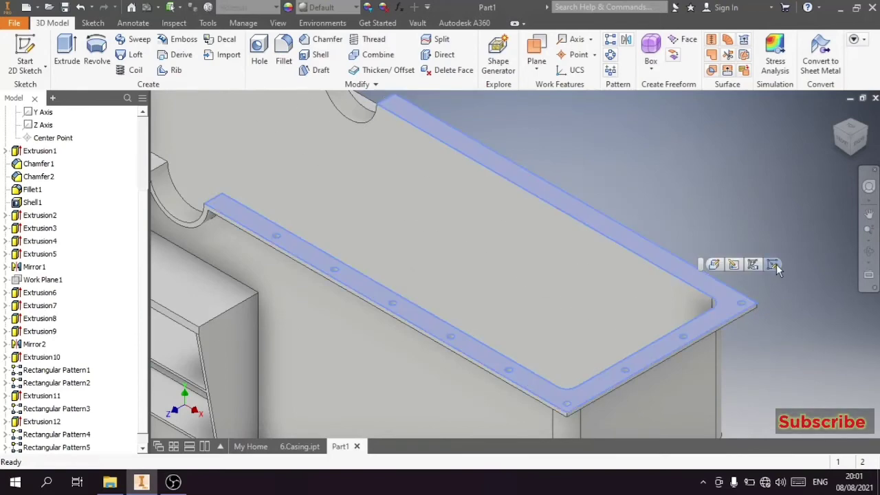
pyautogui.click(736, 265)
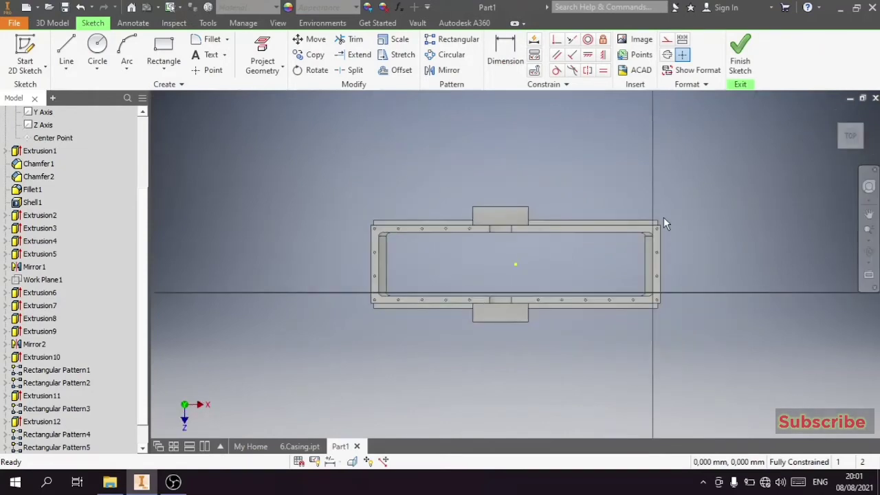
pyautogui.scroll(3, 670, 223)
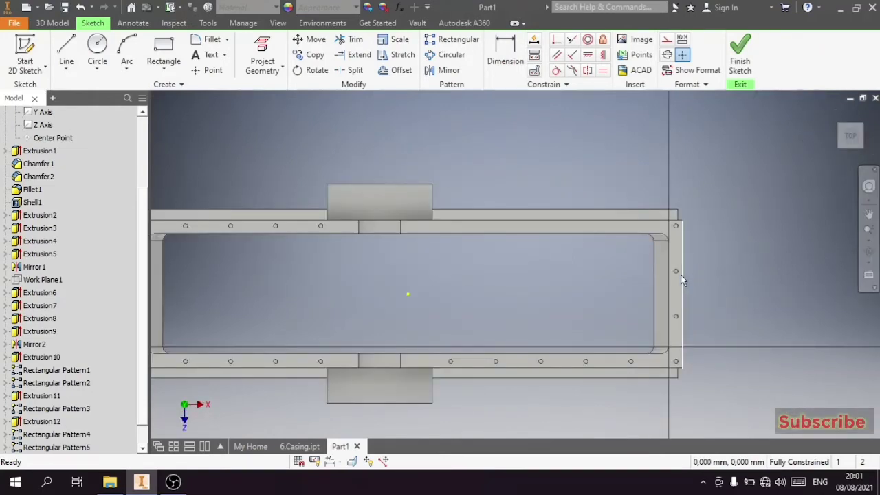
pyautogui.scroll(-3, 725, 237)
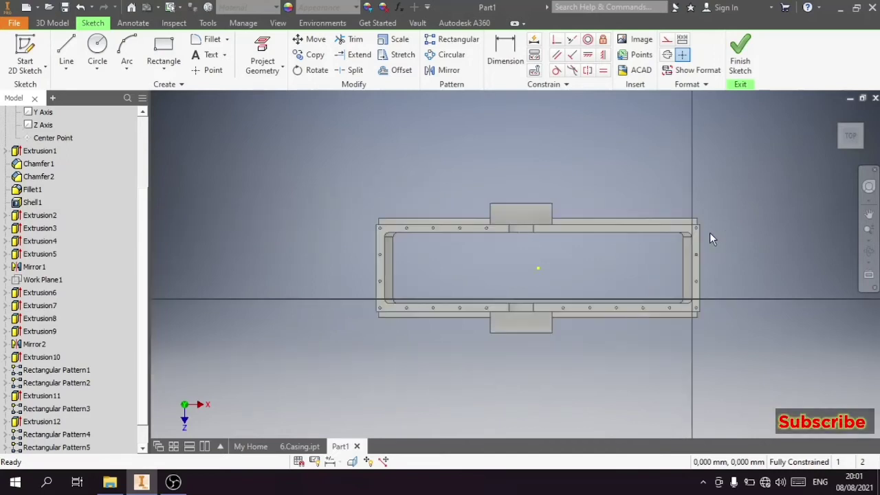
pyautogui.scroll(4, 711, 240)
pyautogui.scroll(-2, 69, 439)
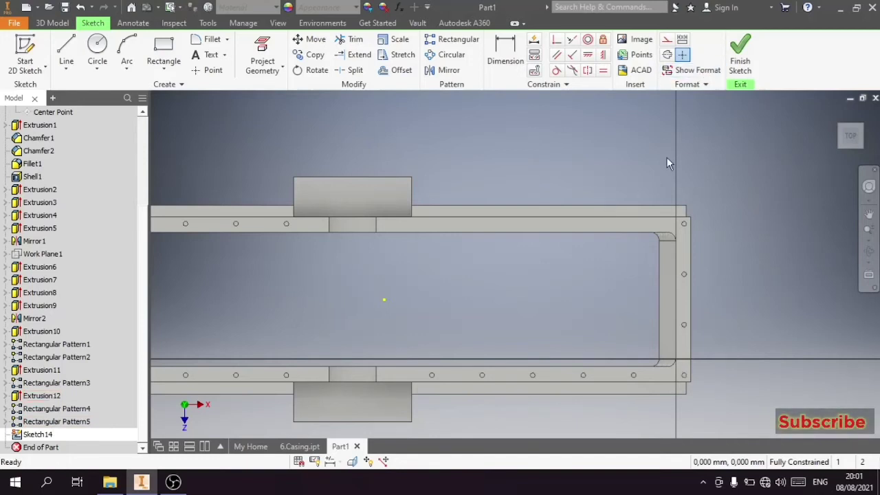
pyautogui.click(740, 62)
pyautogui.click(853, 156)
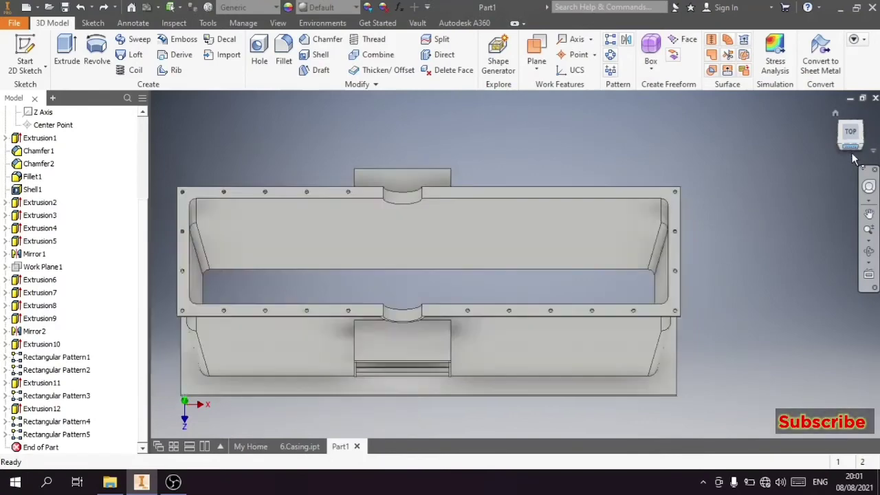
pyautogui.click(863, 125)
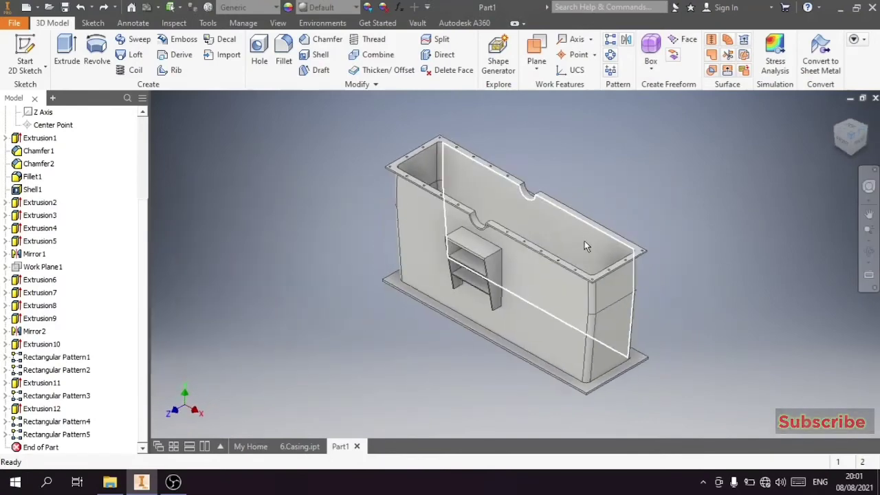
pyautogui.scroll(-3, 584, 246)
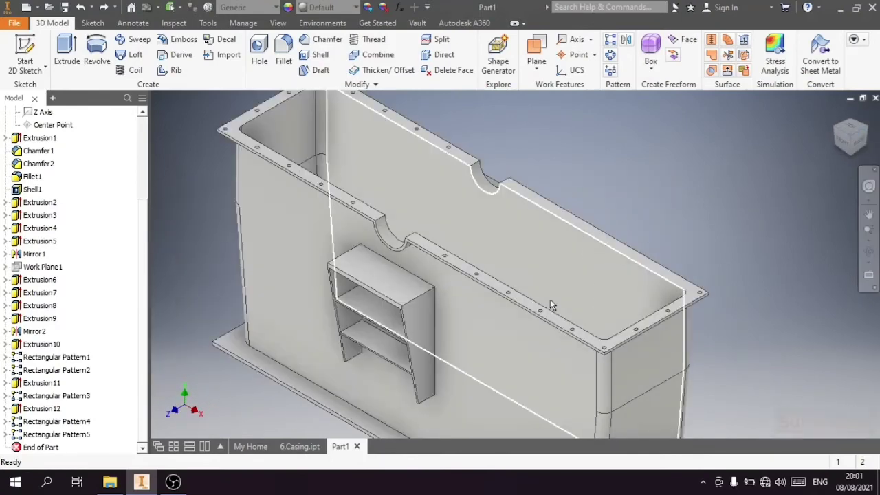
pyautogui.click(58, 413)
pyautogui.keyDown('ctrl'); pyautogui.click(61, 435); pyautogui.keyUp('ctrl')
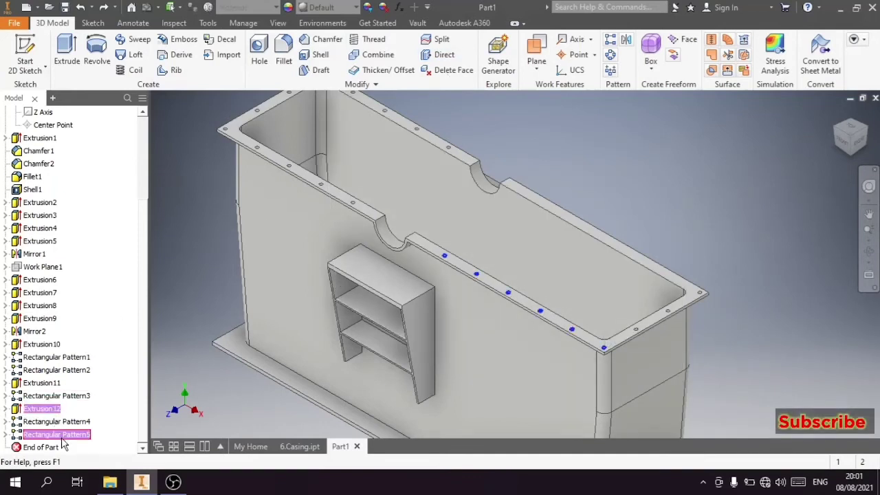
# - Mirror Extrusion12 and Rectangular Pattern5 across the XY Plane onto the opposite long flange edge
pyautogui.click(626, 40)
pyautogui.scroll(3, 89, 193)
pyautogui.scroll(3, 90, 192)
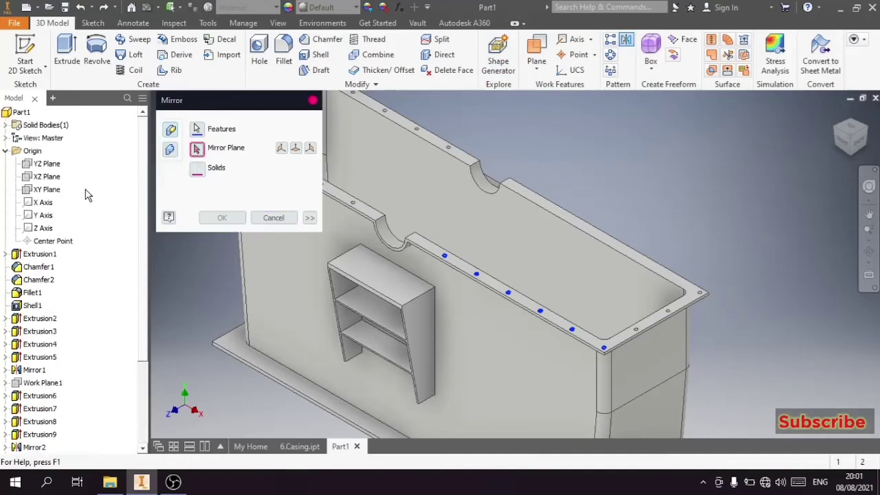
pyautogui.click(51, 191)
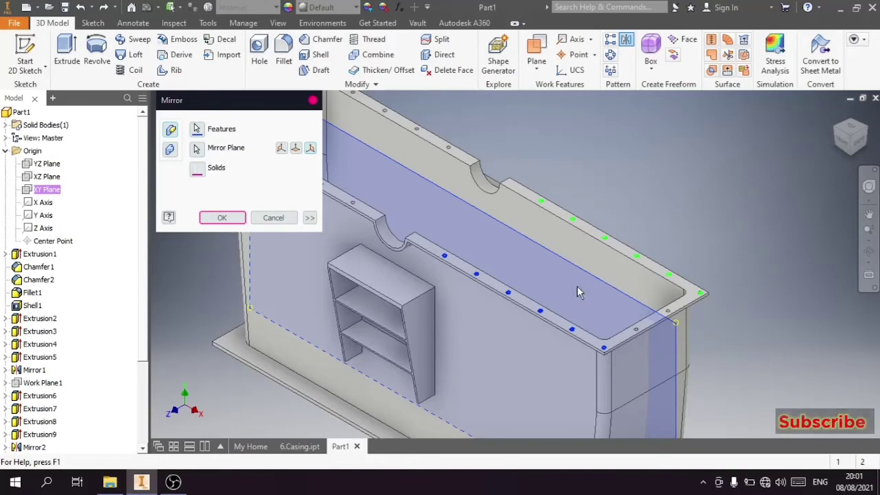
pyautogui.click(308, 108)
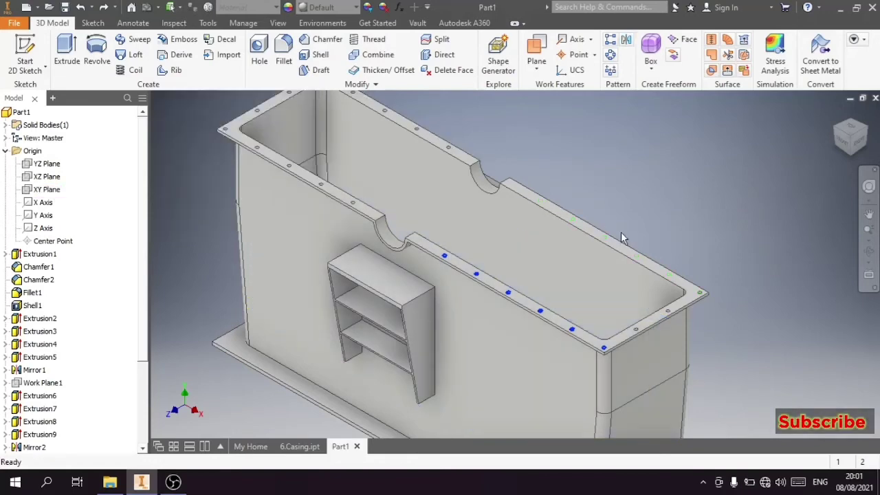
pyautogui.scroll(3, 653, 271)
# - Start a sketch on the flange face and draw a 20 mm circle on it
pyautogui.click(749, 274)
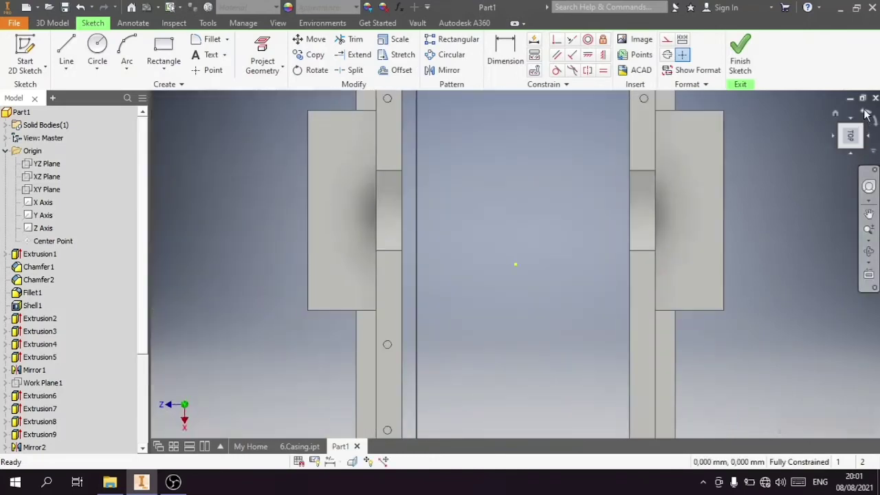
pyautogui.scroll(2, 649, 229)
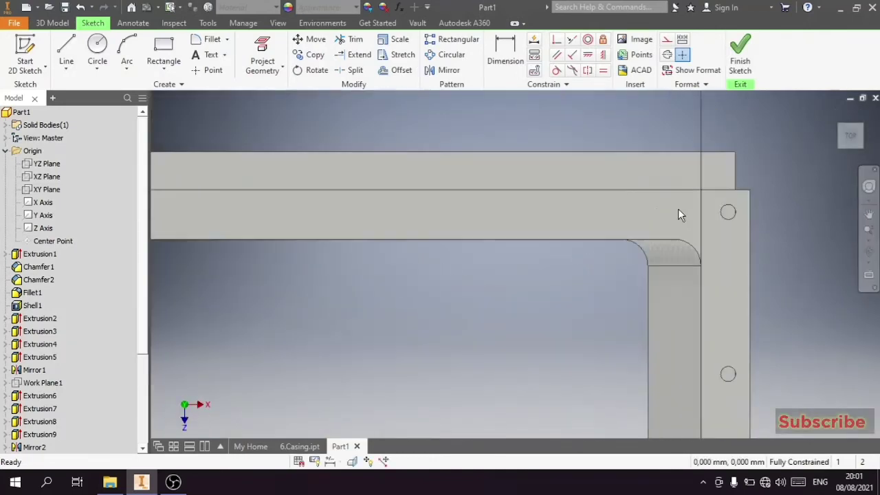
pyautogui.click(97, 51)
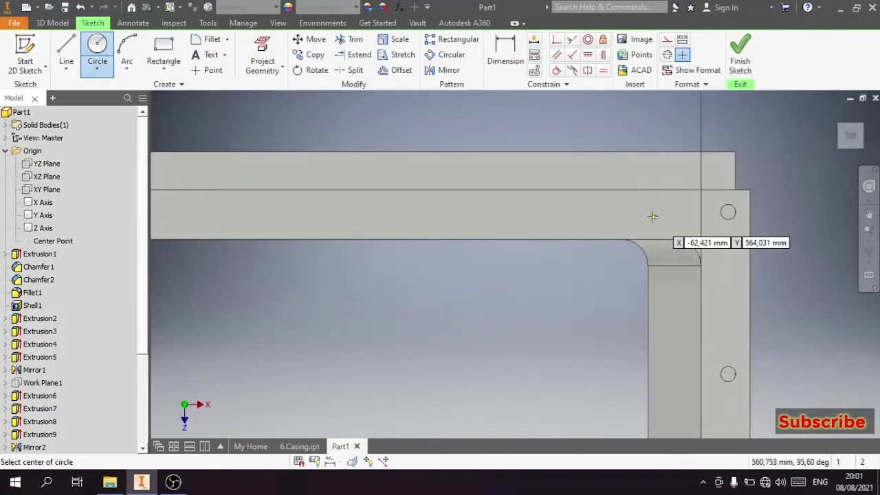
pyautogui.click(567, 211)
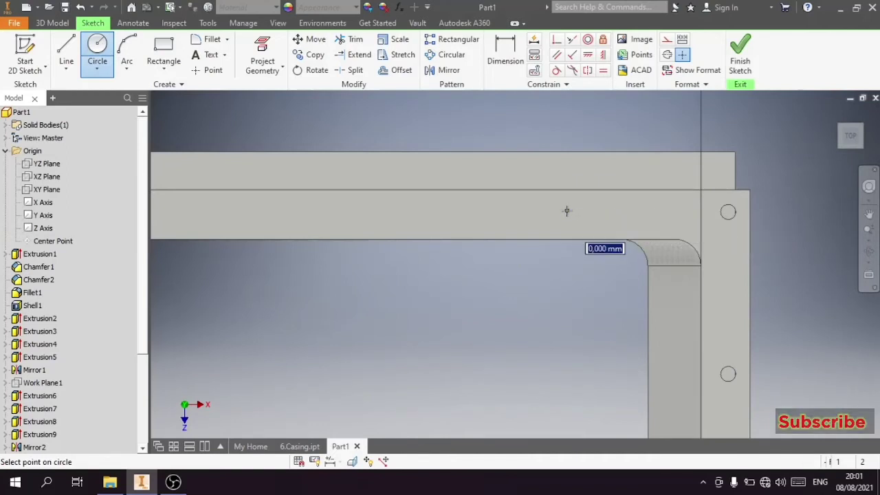
pyautogui.write('20')
pyautogui.press('Tab')
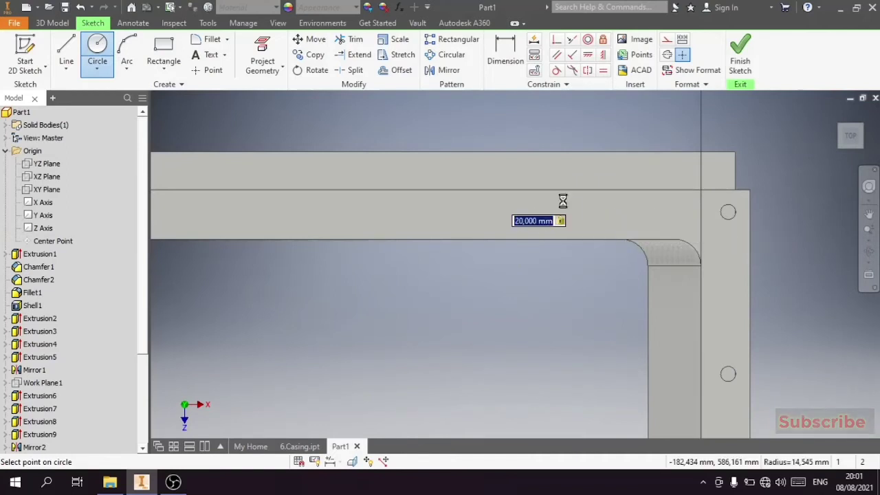
pyautogui.press('Return')
# - Dimension the two circle centres 214 apart, constrain them horizontal, and finish the sketch
pyautogui.click(506, 54)
pyautogui.click(567, 211)
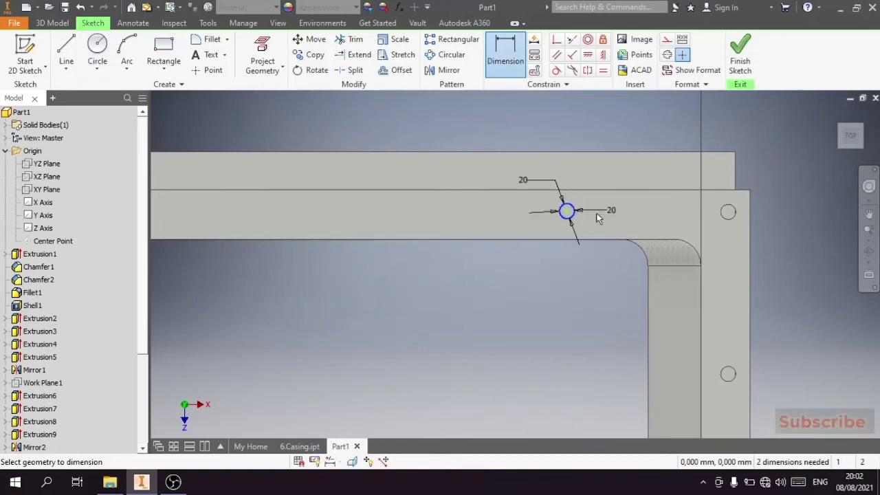
pyautogui.click(720, 218)
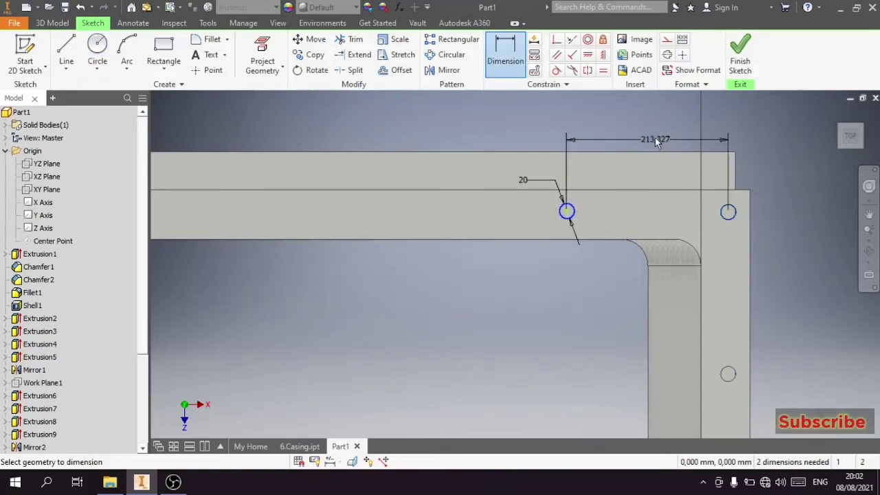
pyautogui.click(655, 131)
pyautogui.write('214')
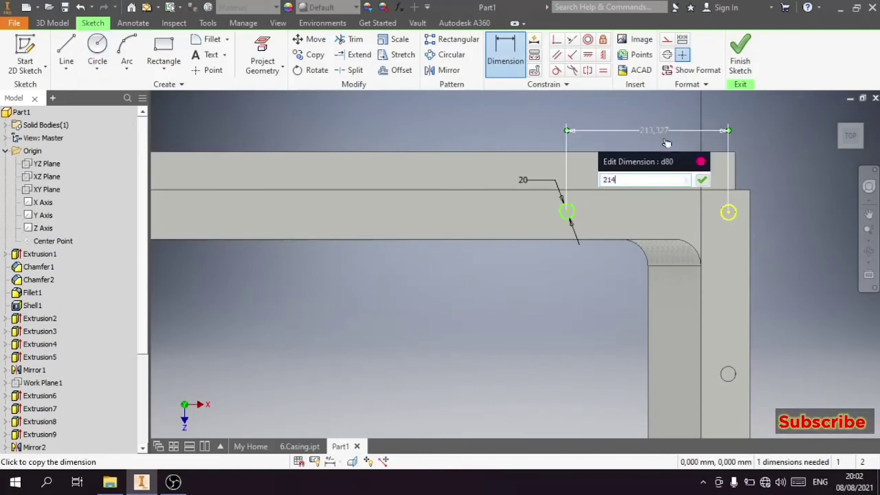
pyautogui.click(702, 180)
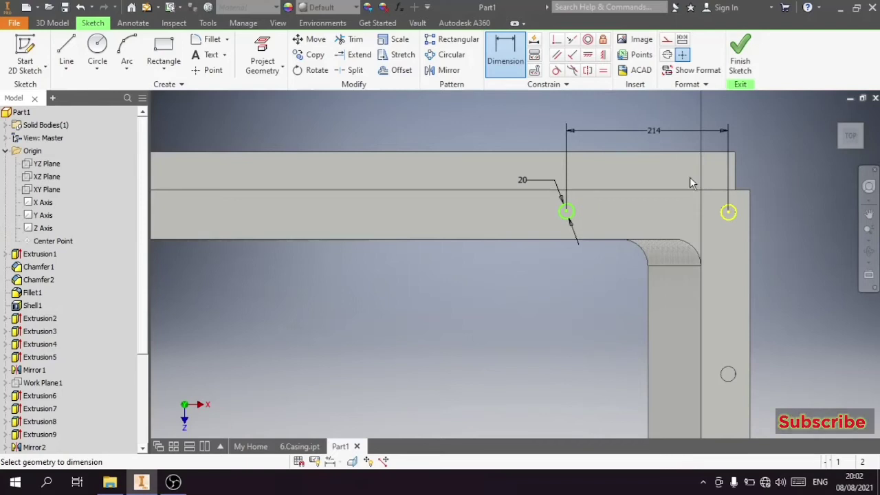
pyautogui.click(588, 56)
pyautogui.click(566, 211)
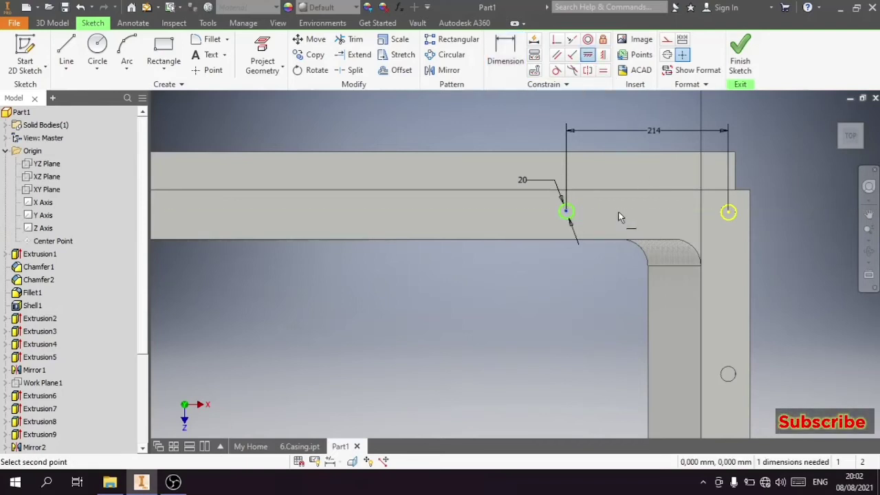
pyautogui.click(728, 212)
pyautogui.click(740, 55)
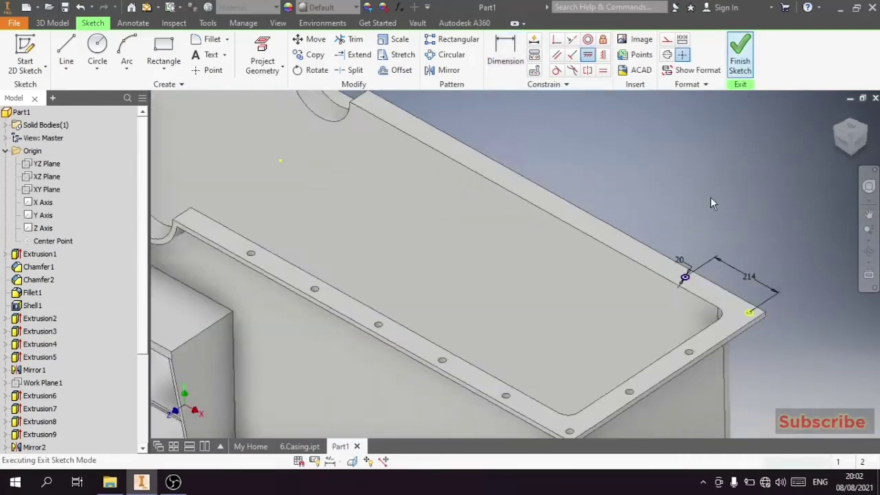
# - Extrude the small circle downward as a cut to create the Extrusion13 bolt hole
pyautogui.press('e')
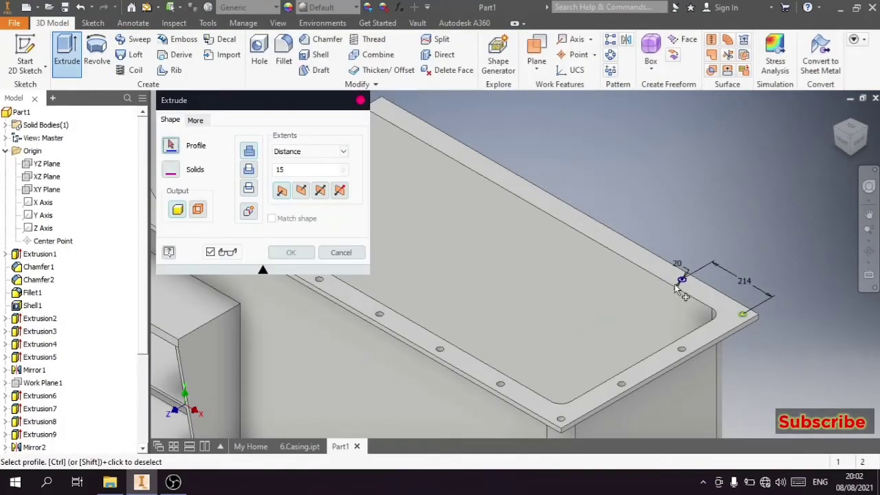
pyautogui.click(681, 282)
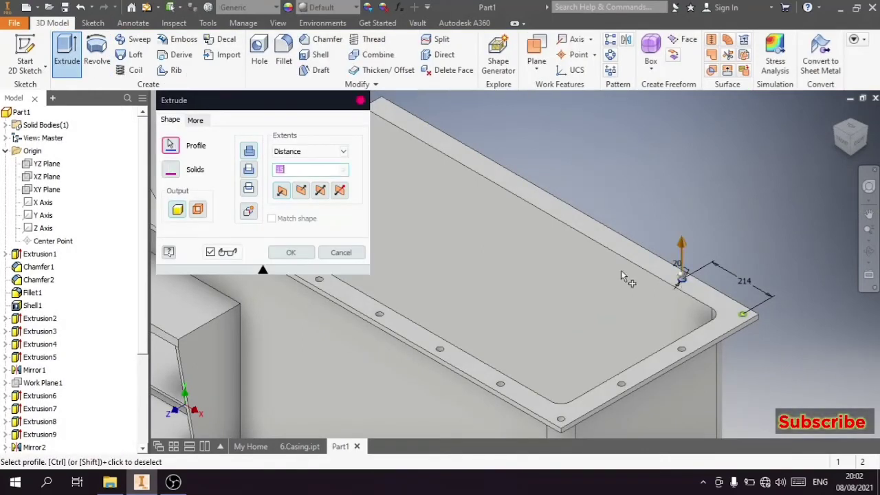
pyautogui.click(248, 172)
pyautogui.click(291, 252)
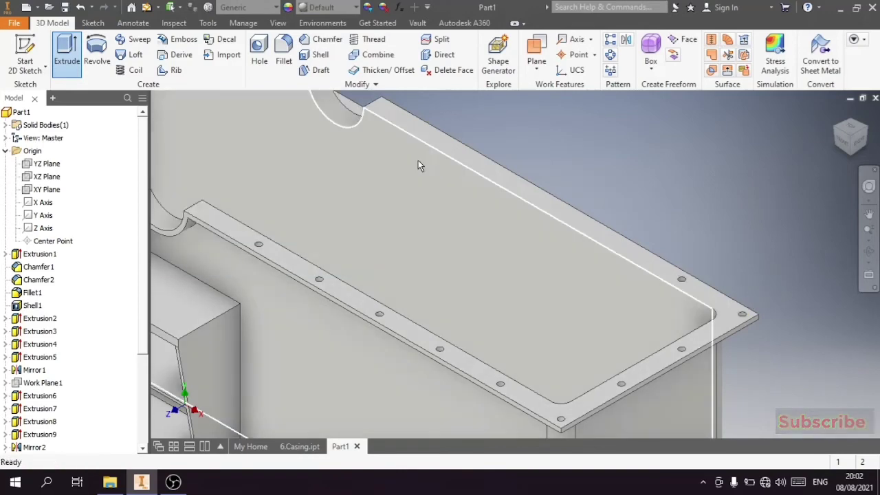
pyautogui.scroll(-3, 47, 412)
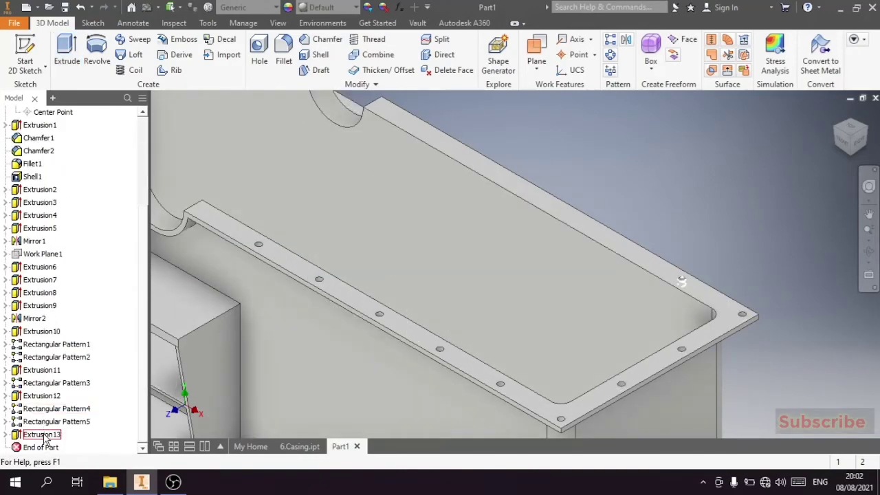
pyautogui.click(44, 435)
# - Pattern the Extrusion13 hole 5 times at 214 spacing along the flange's top edge
pyautogui.click(609, 40)
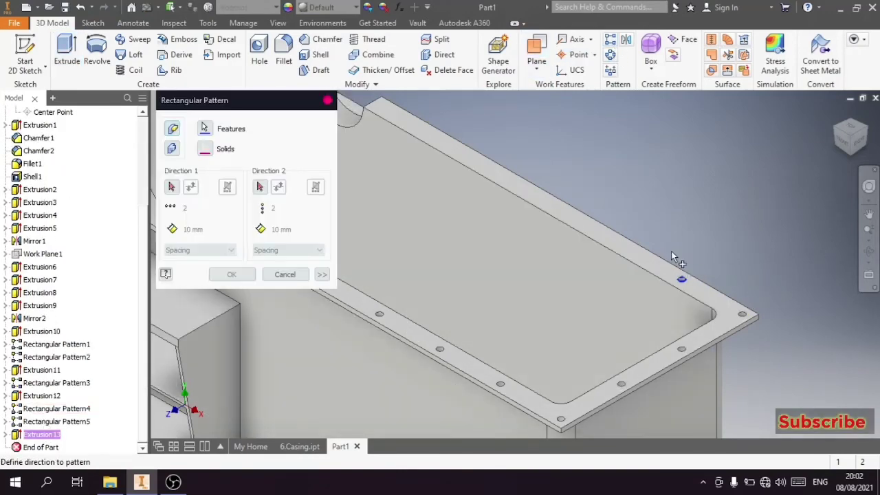
pyautogui.click(672, 258)
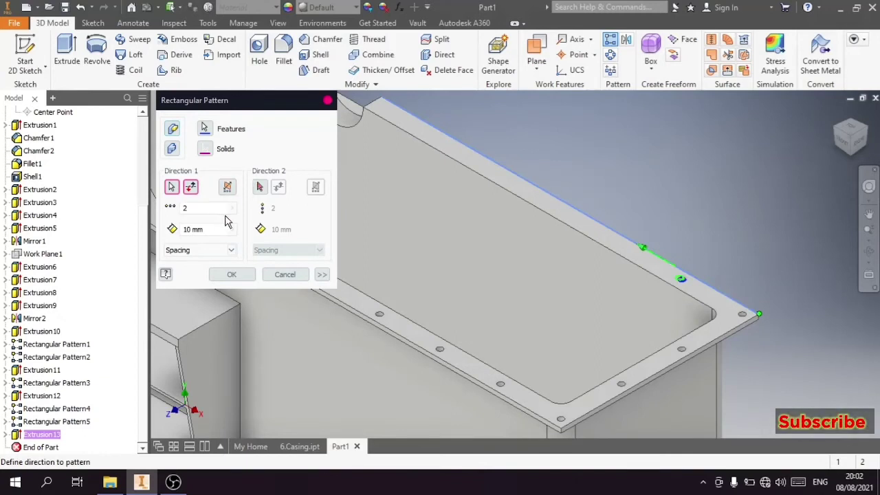
pyautogui.doubleClick(191, 209)
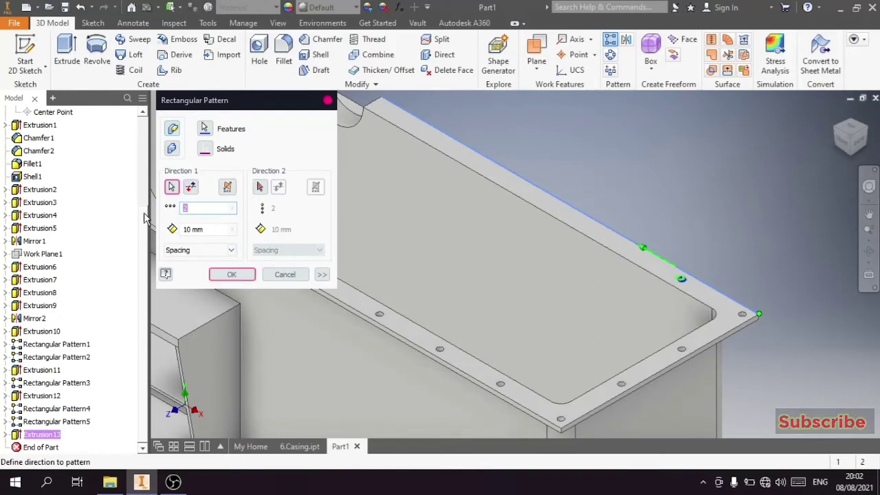
pyautogui.write('5')
pyautogui.press('Tab')
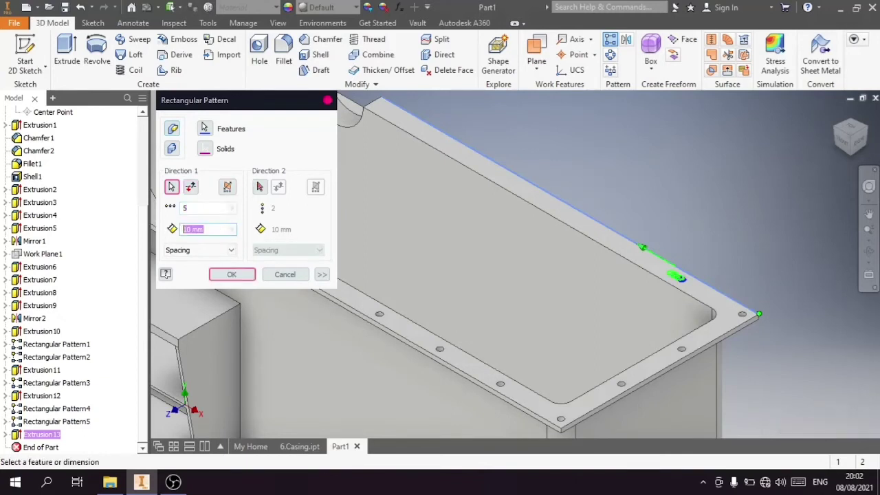
pyautogui.write('214')
pyautogui.scroll(-2, 617, 187)
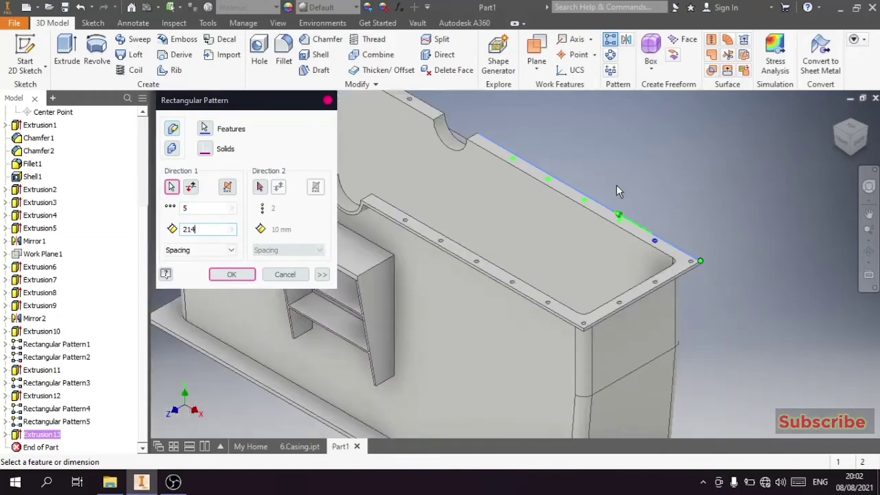
pyautogui.click(236, 271)
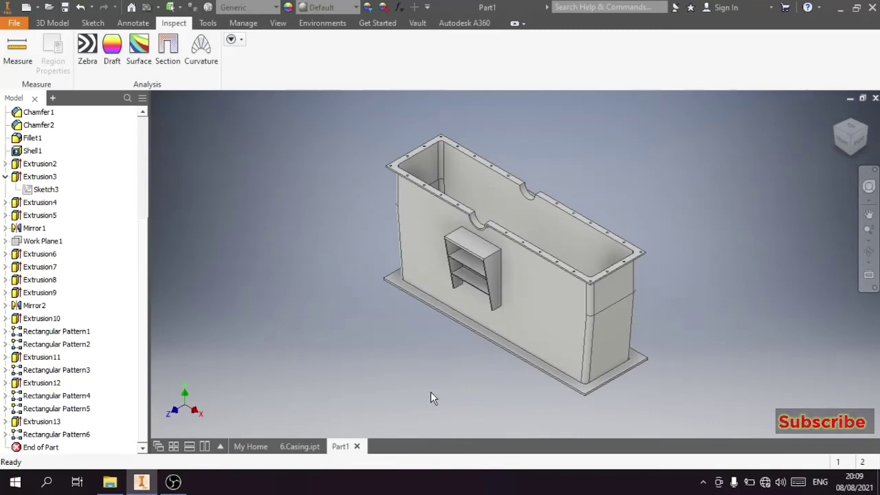
pyautogui.scroll(2, 557, 384)
# - Start a new sketch on the base plate face, rolling the view and slicing to expose it
pyautogui.click(592, 393)
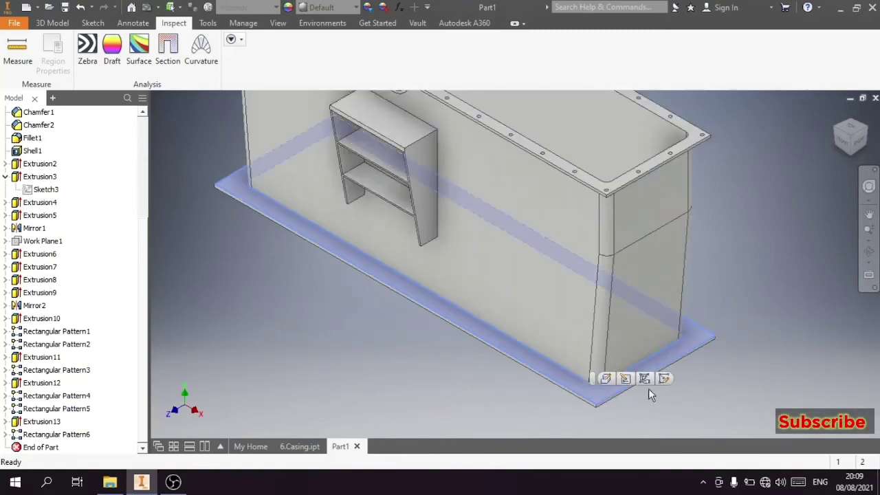
pyautogui.click(665, 381)
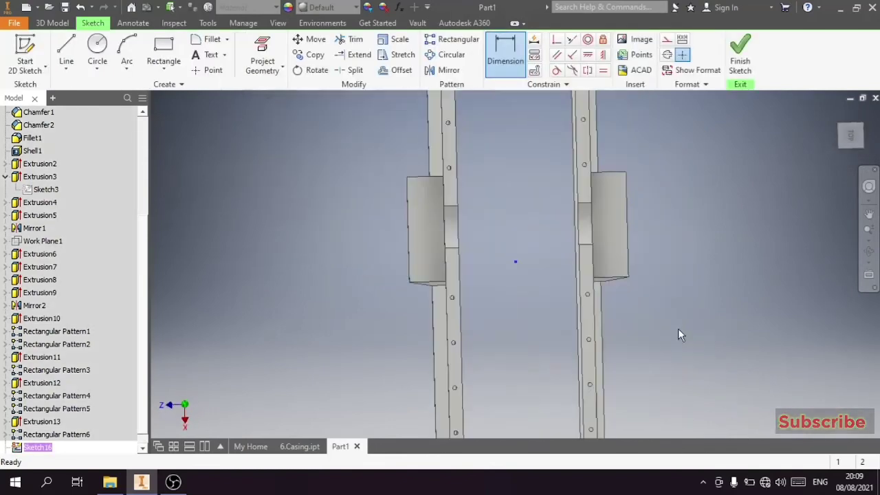
pyautogui.click(830, 132)
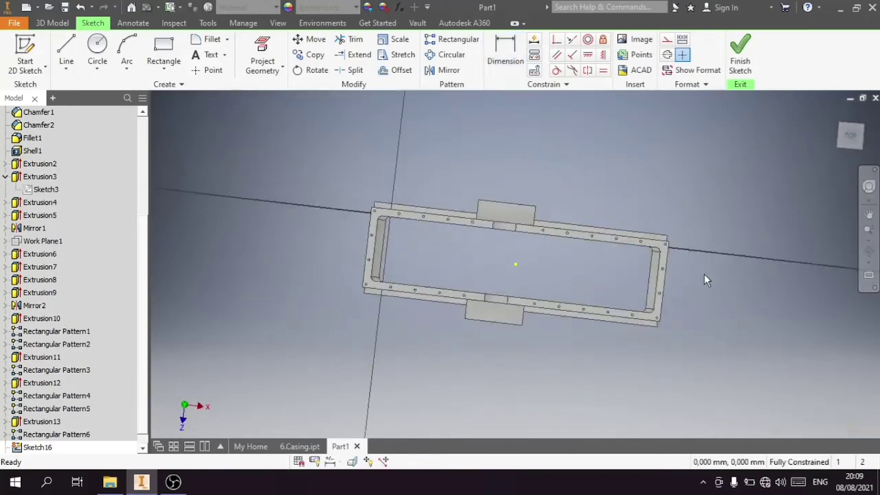
pyautogui.scroll(3, 679, 288)
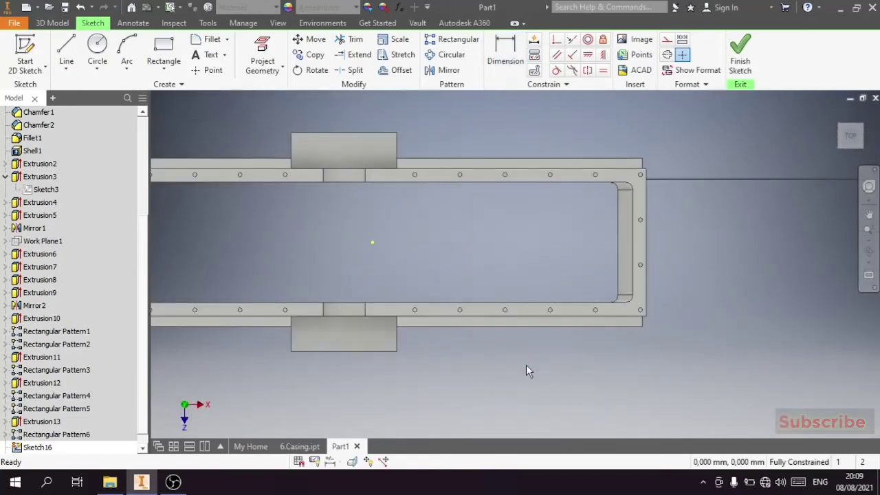
pyautogui.click(352, 461)
pyautogui.scroll(-2, 664, 319)
pyautogui.scroll(1, 604, 288)
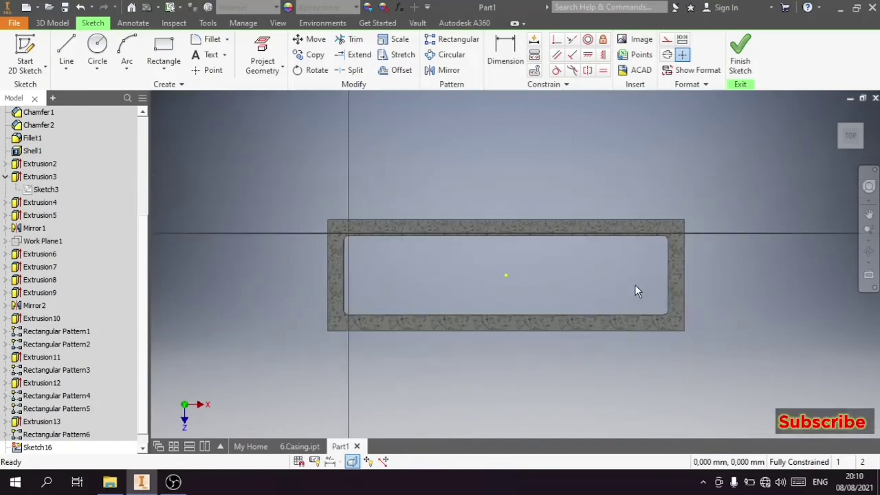
pyautogui.scroll(3, 393, 261)
pyautogui.scroll(-2, 393, 262)
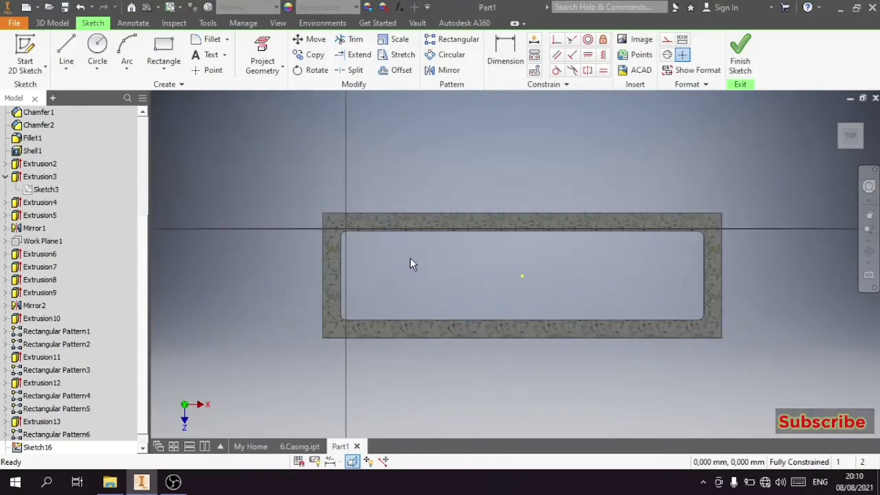
# - Draw a small circle at the frame's lower-right corner
pyautogui.click(97, 55)
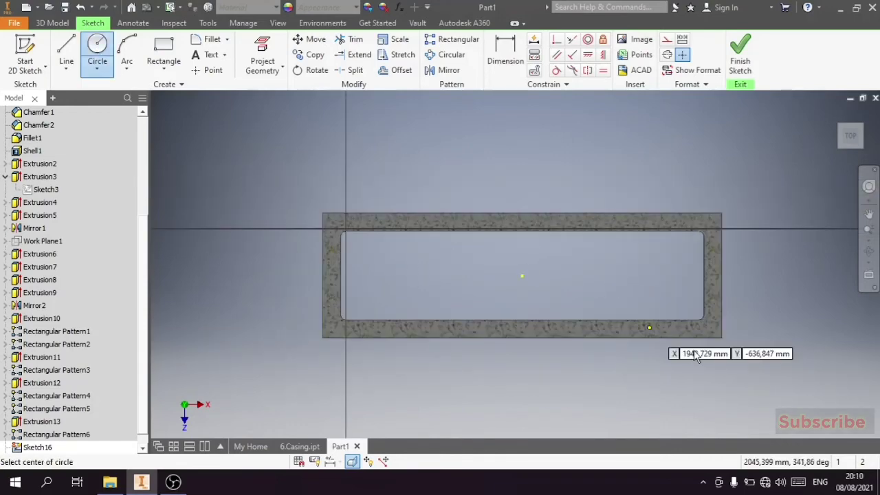
pyautogui.scroll(3, 703, 330)
pyautogui.scroll(-2, 730, 323)
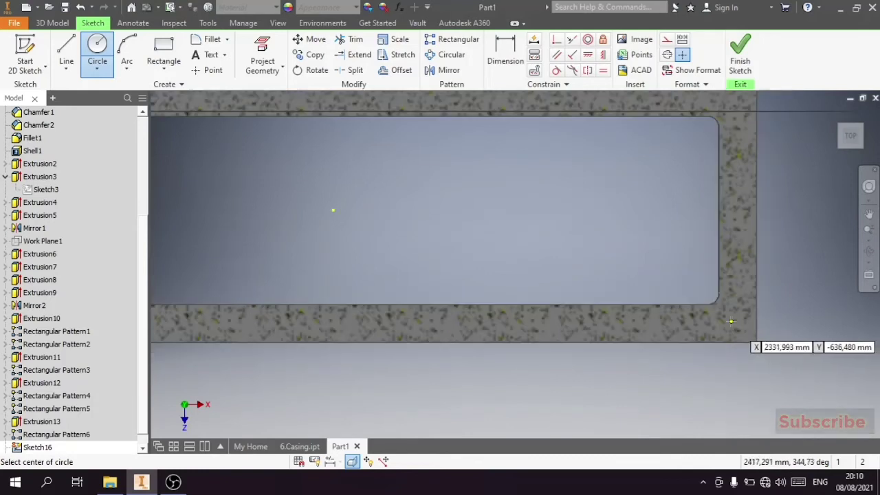
pyautogui.click(731, 321)
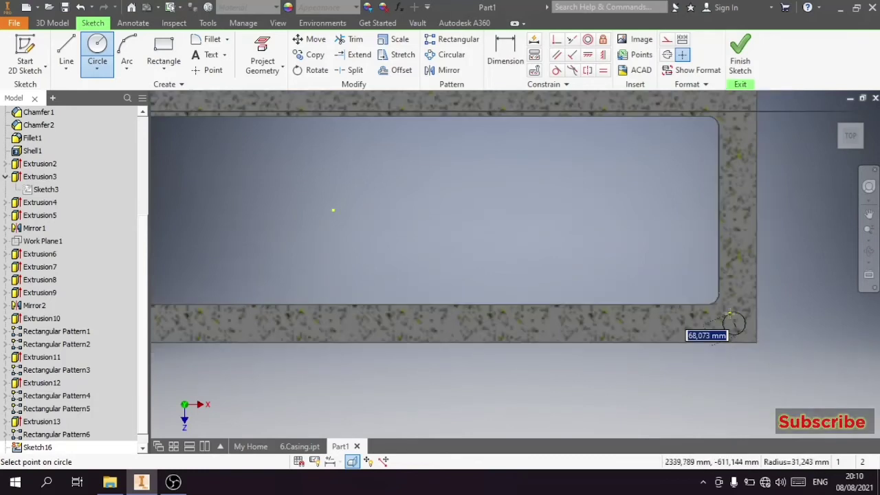
pyautogui.write('27')
pyautogui.press('Return')
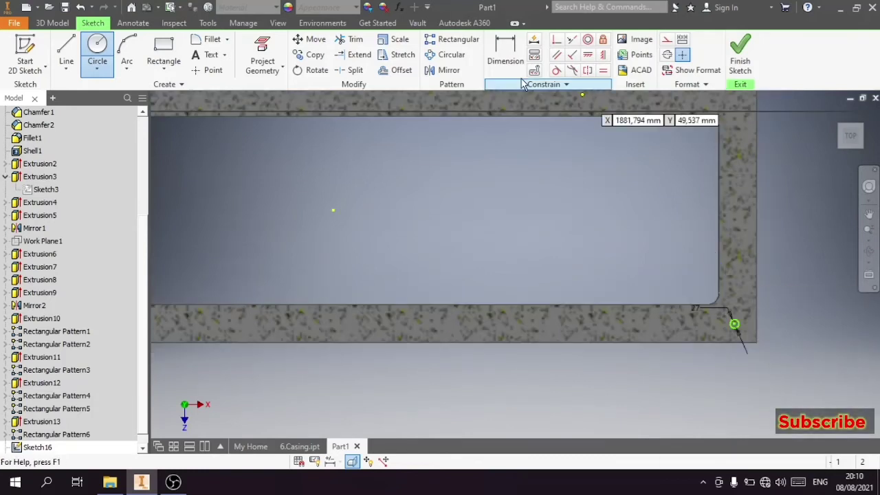
# - Dimension the circle centre 40 from both frame edges and finish the sketch
pyautogui.click(505, 52)
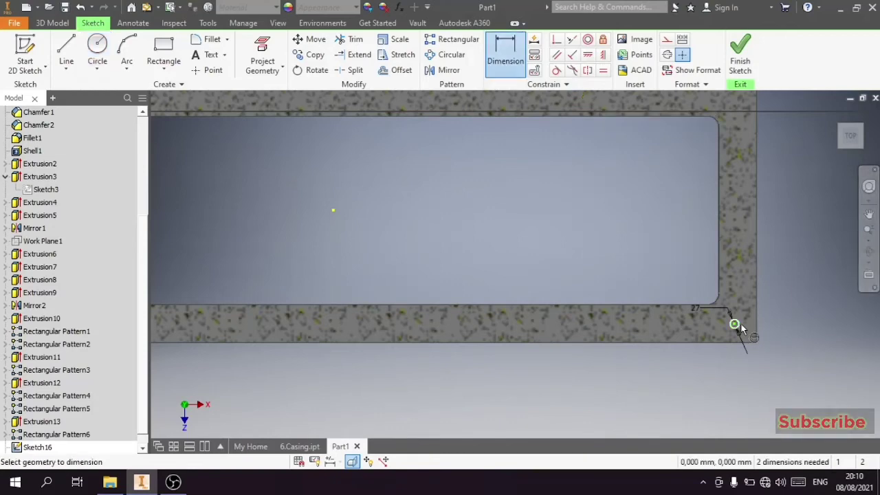
pyautogui.click(732, 343)
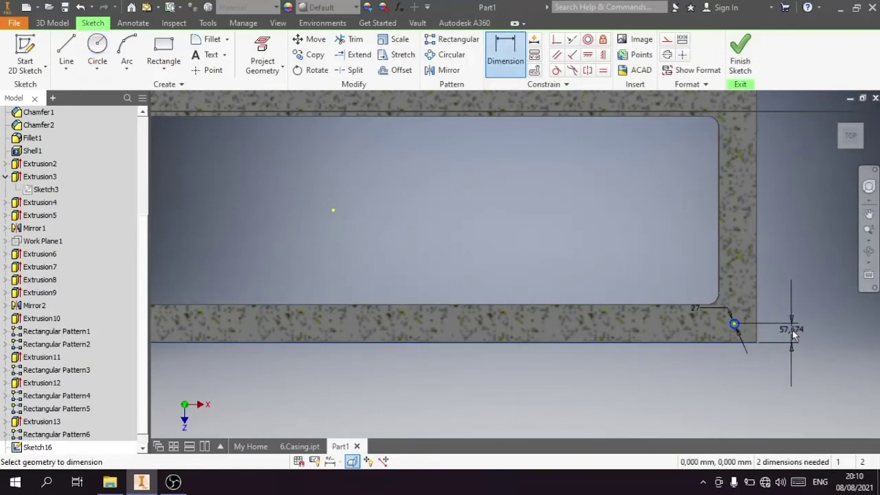
pyautogui.click(792, 330)
pyautogui.write('40')
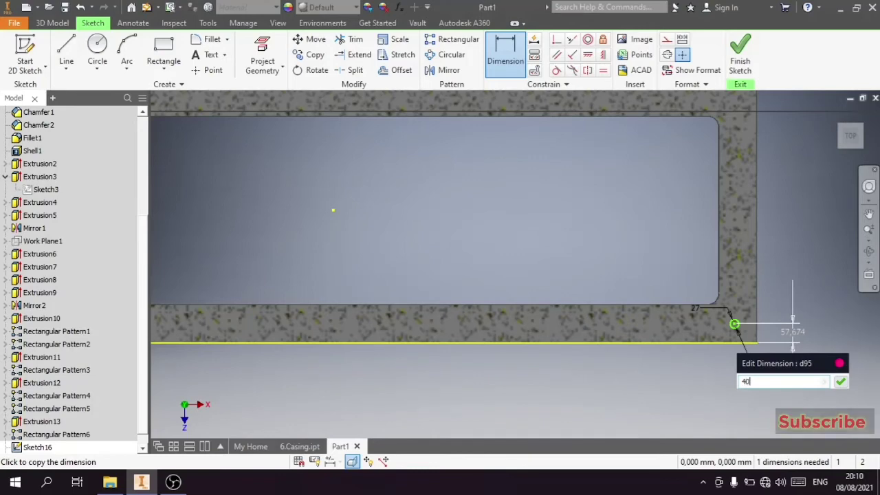
pyautogui.press('Return')
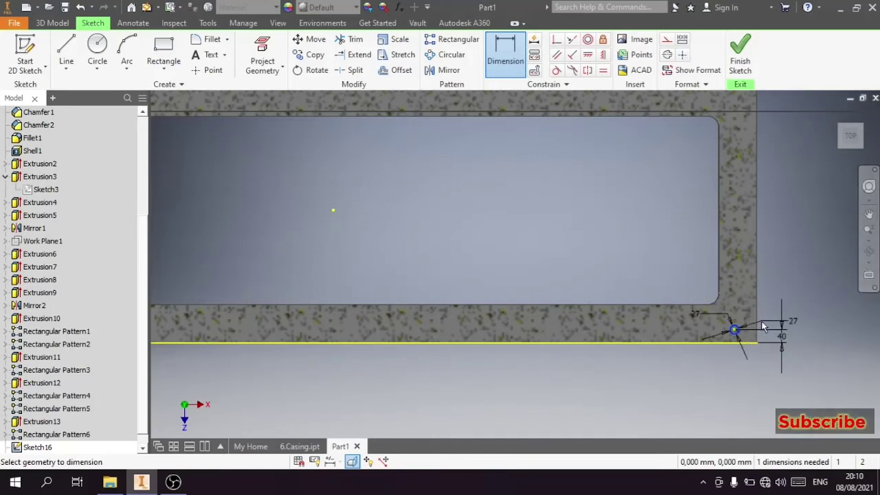
pyautogui.click(734, 330)
pyautogui.click(753, 366)
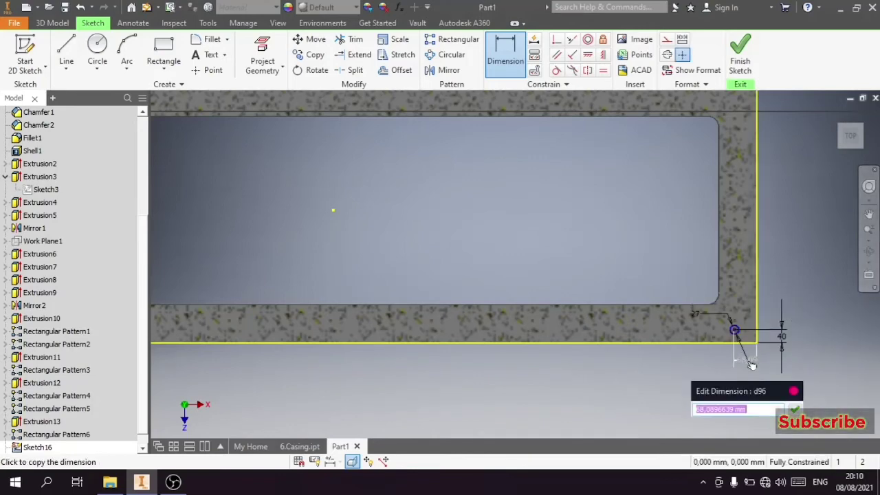
pyautogui.write('40')
pyautogui.press('Return')
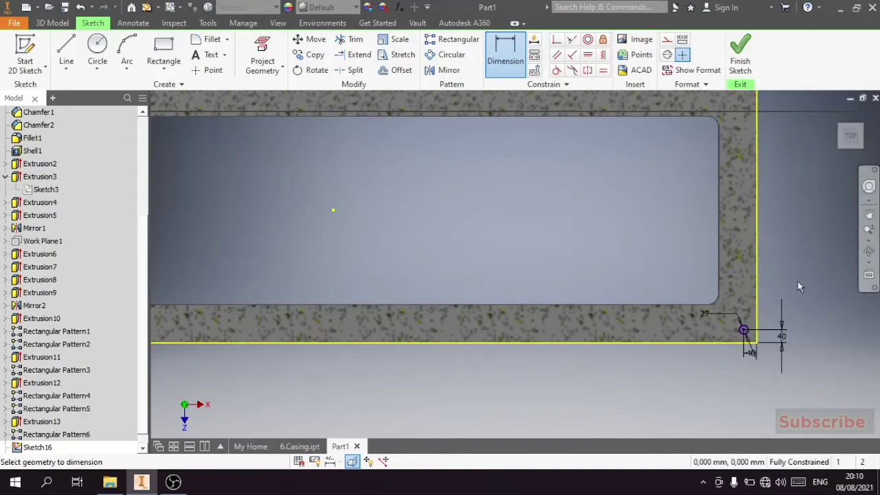
pyautogui.click(739, 69)
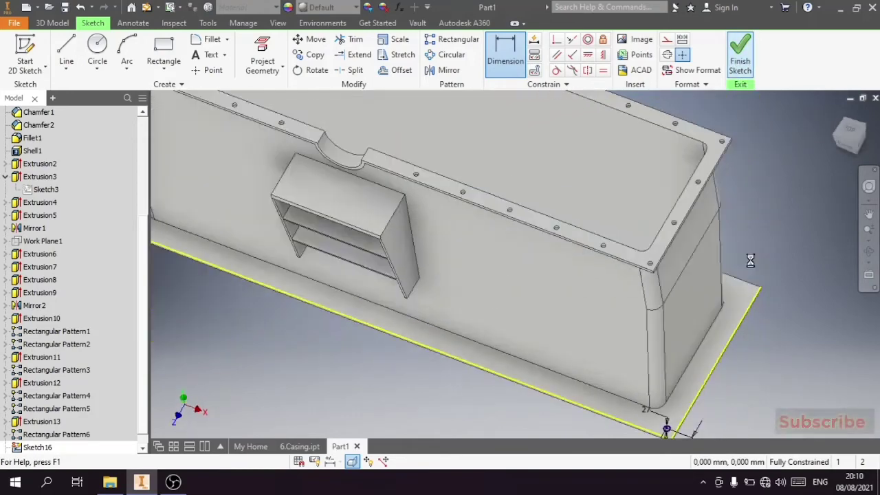
# - Extrude the Sketch16 circle 20 mm into the base plate as the Extrusion15 corner hole
pyautogui.click(18, 48)
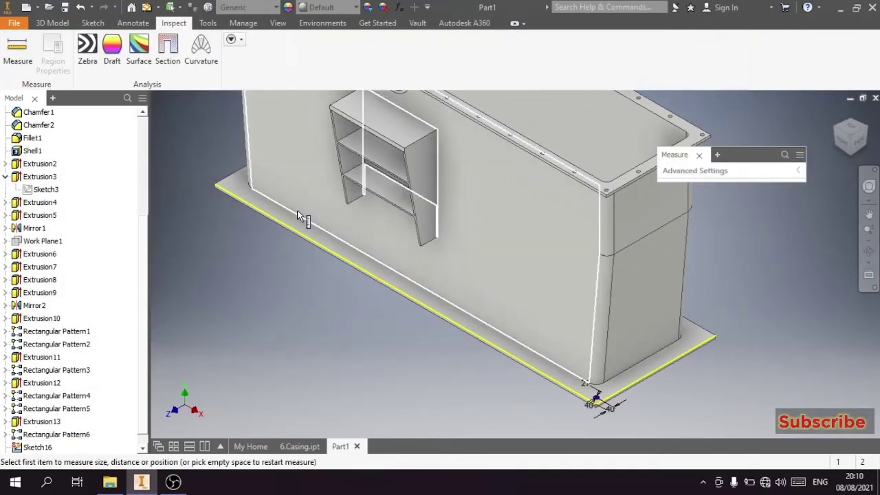
pyautogui.click(699, 154)
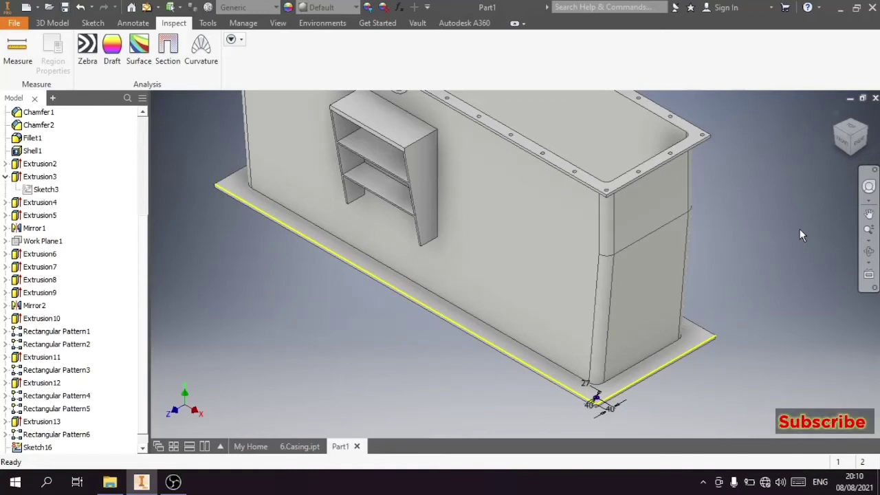
pyautogui.click(852, 139)
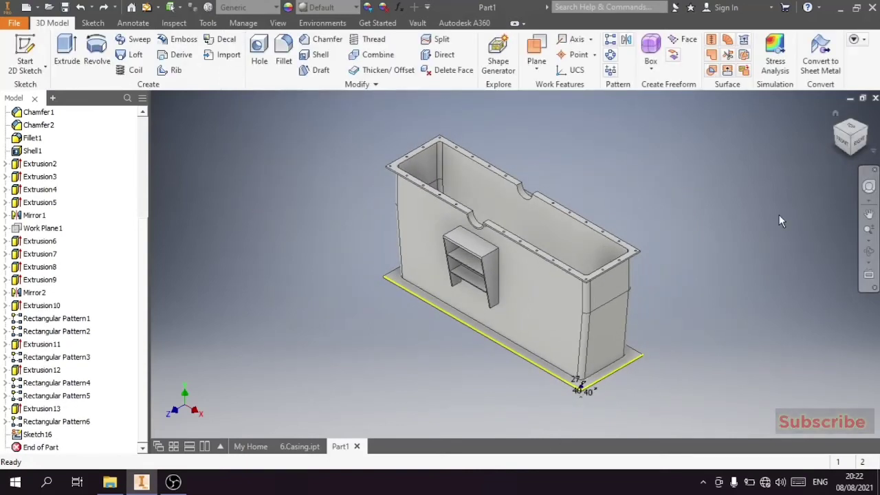
pyautogui.click(76, 63)
pyautogui.scroll(3, 584, 379)
pyautogui.scroll(3, 595, 367)
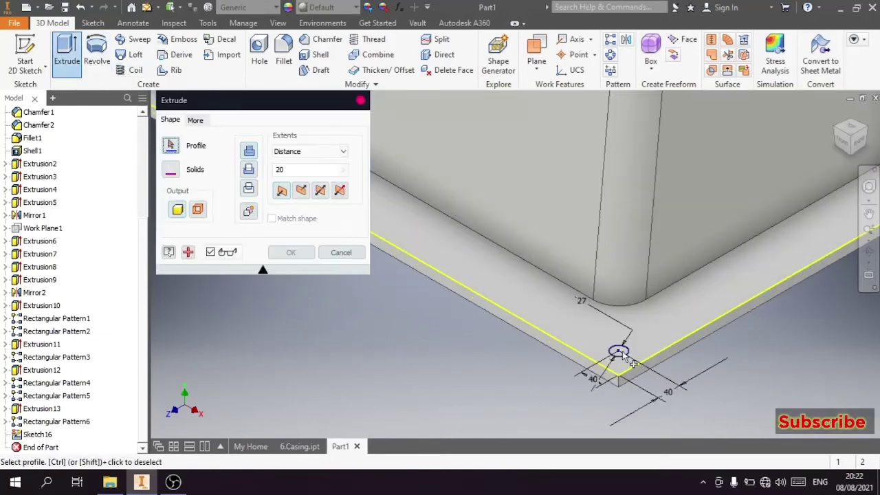
pyautogui.click(618, 351)
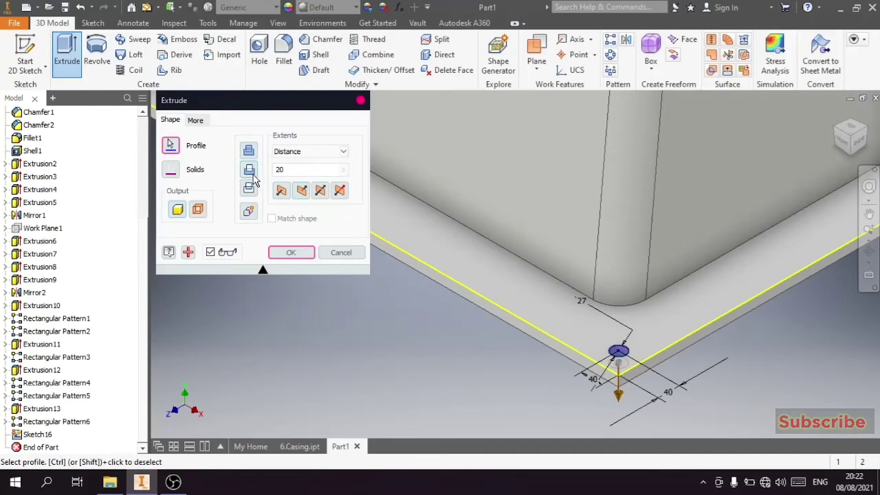
pyautogui.click(291, 252)
pyautogui.scroll(-3, 548, 382)
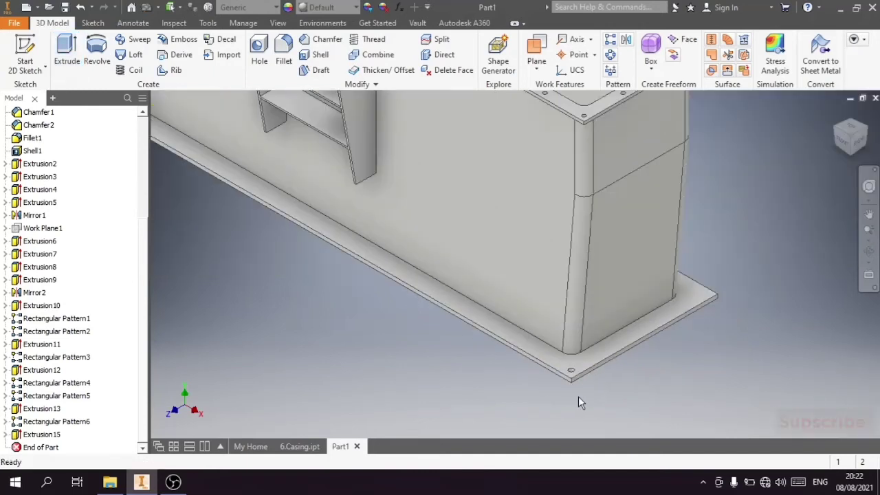
pyautogui.click(43, 436)
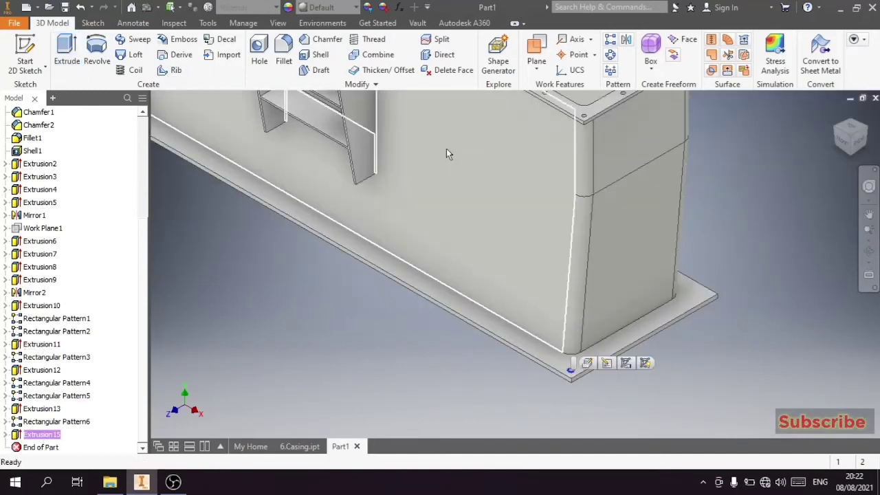
# - Pattern the Extrusion15 hole 4 times at 240 mm along the base flange's short edge
pyautogui.click(610, 39)
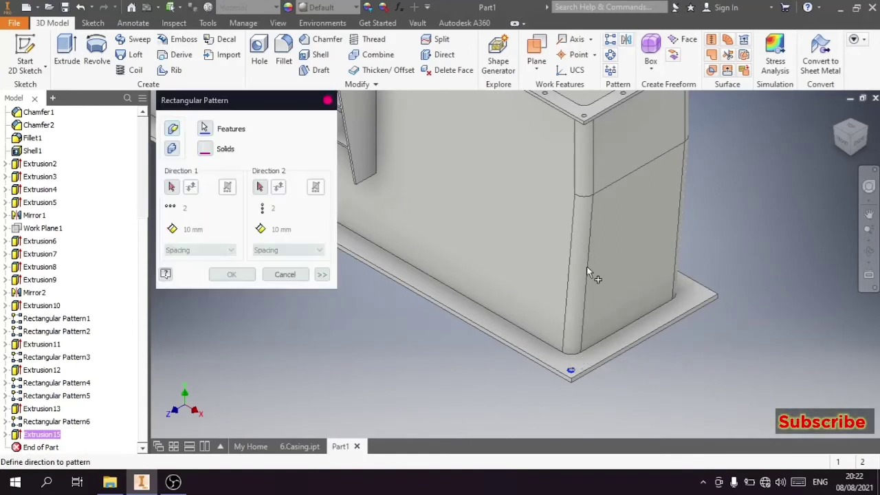
pyautogui.click(601, 362)
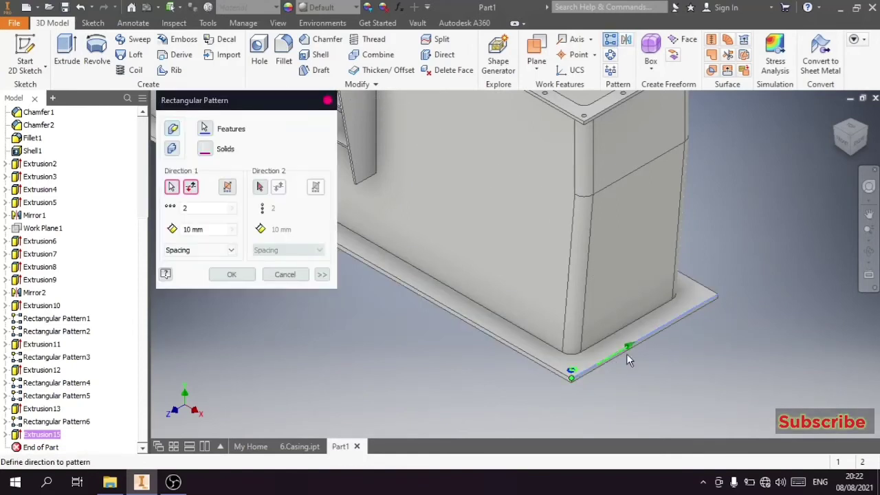
pyautogui.click(232, 209)
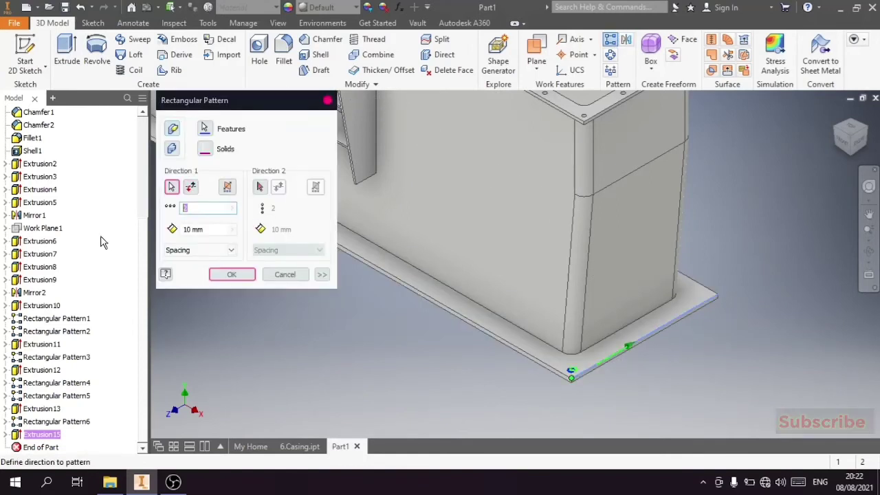
pyautogui.write('4')
pyautogui.click(204, 230)
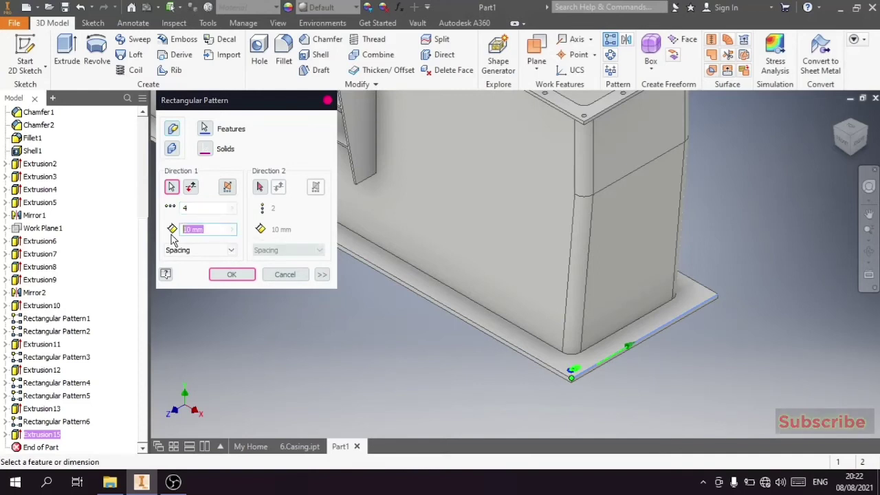
pyautogui.write('240')
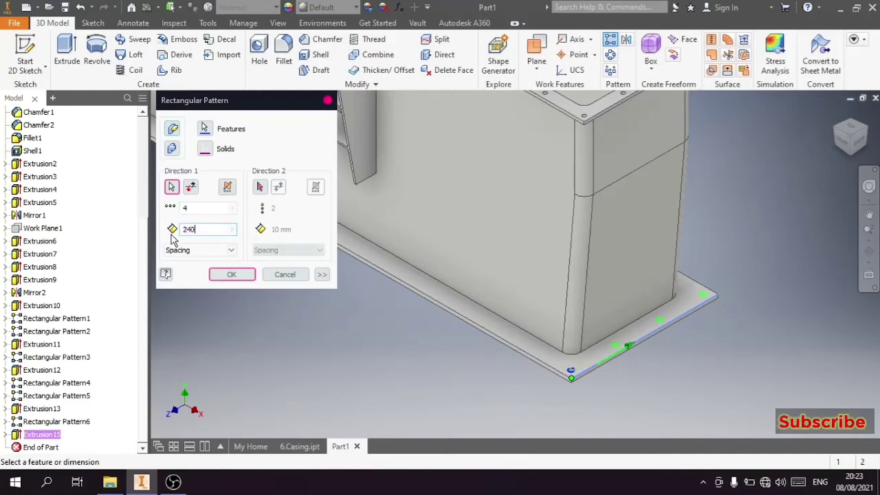
pyautogui.click(230, 274)
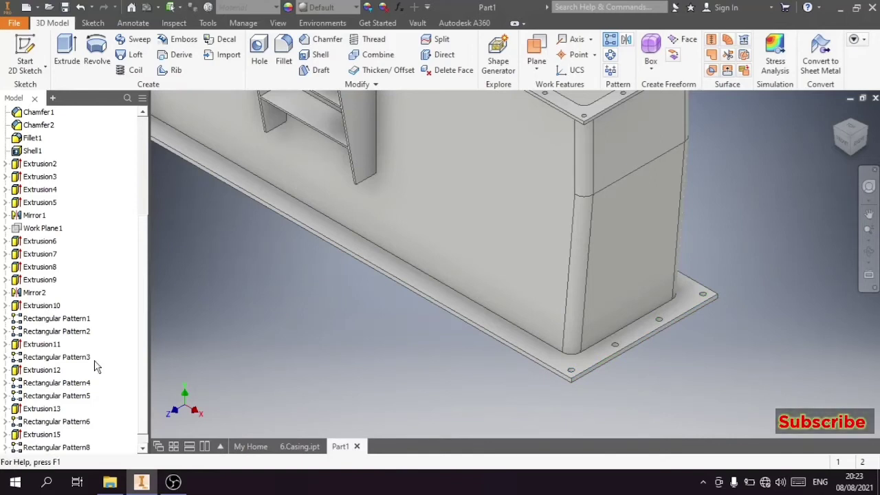
pyautogui.scroll(-1, 96, 367)
# - Rectangular-pattern the Extrusion15 hole along the reversed long flange edge: 9 copies, 310 mm apart
pyautogui.click(62, 422)
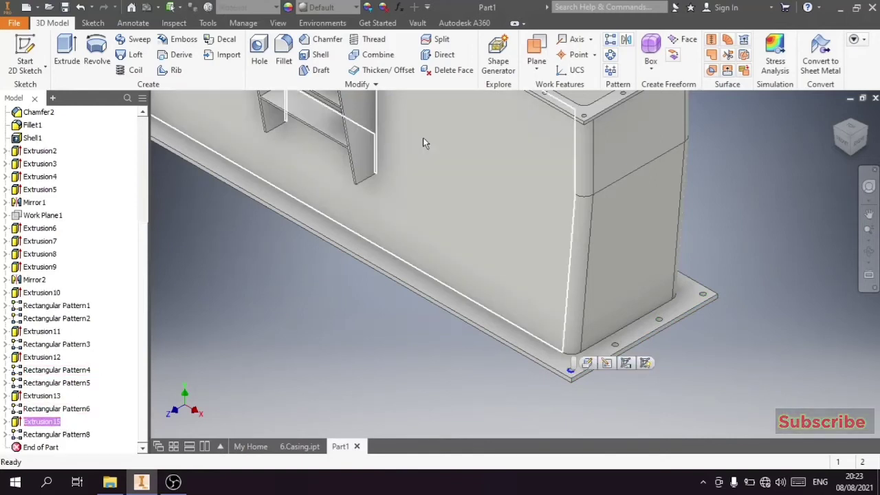
pyautogui.click(611, 39)
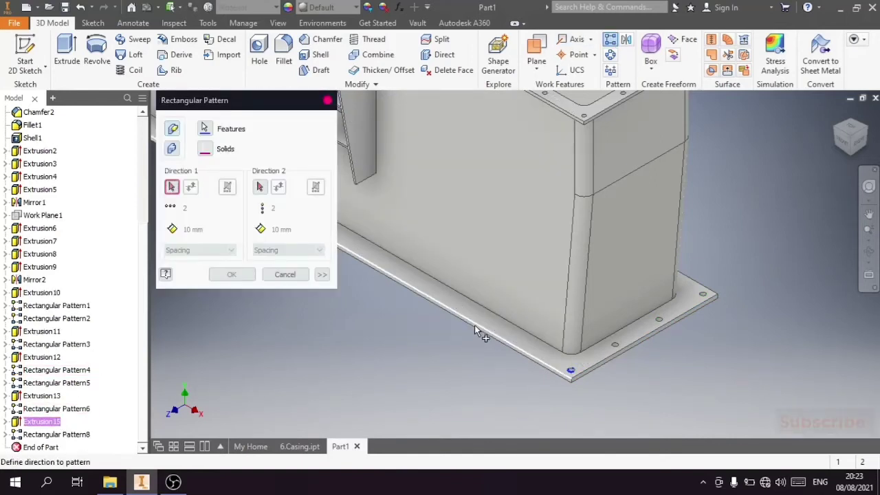
pyautogui.click(475, 326)
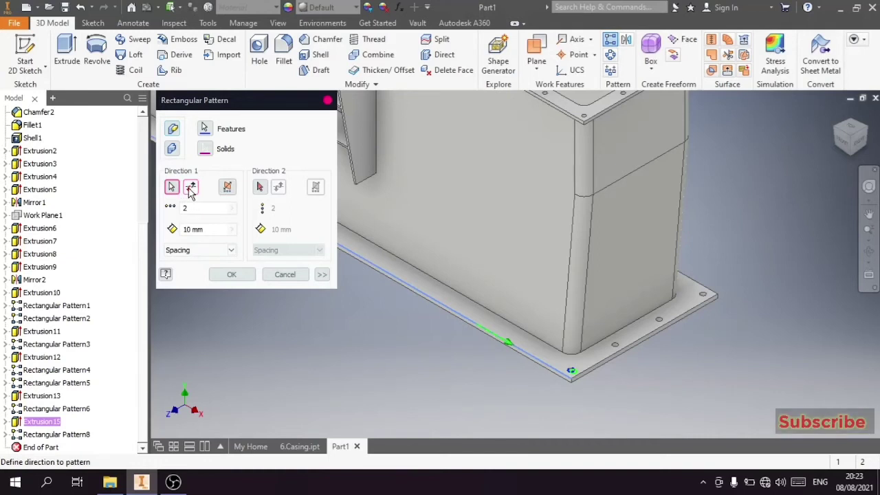
pyautogui.click(191, 191)
pyautogui.doubleClick(201, 208)
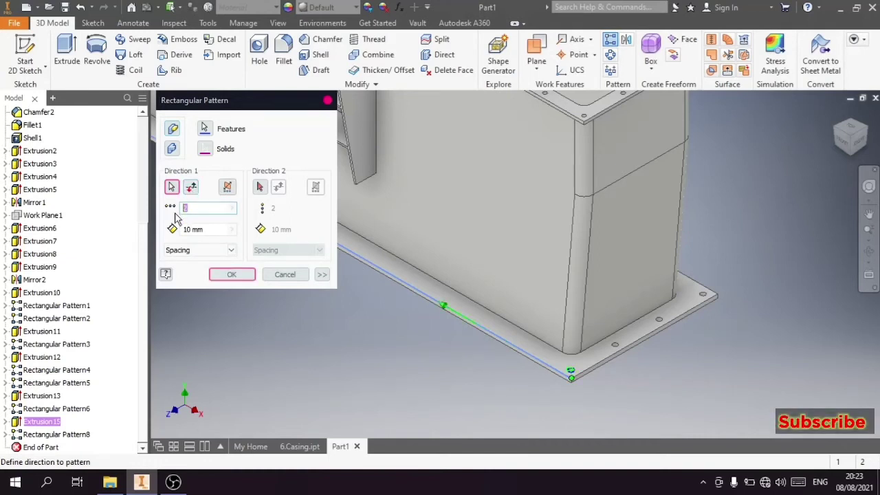
pyautogui.write('9')
pyautogui.moveTo(215, 232); pyautogui.dragTo(183, 234)
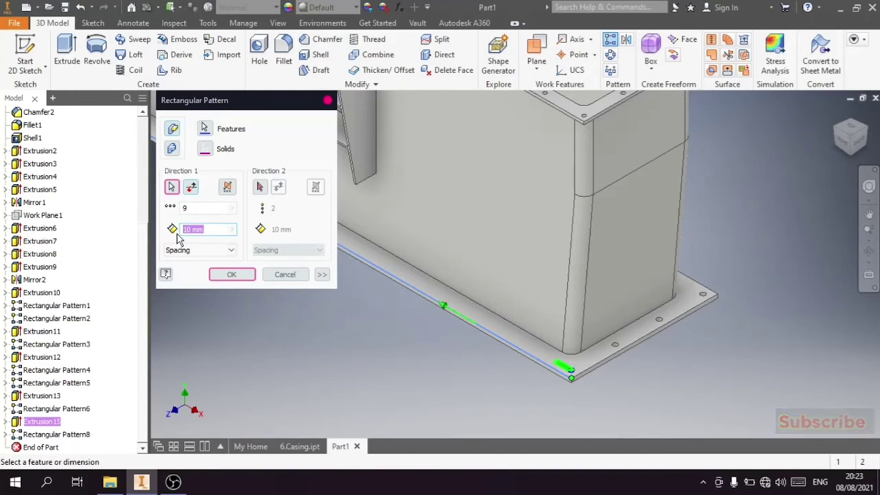
pyautogui.write('310.00225')
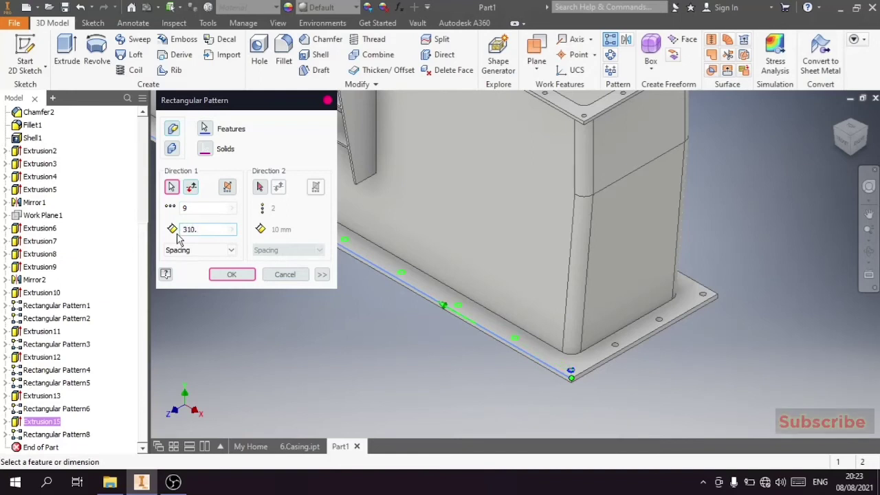
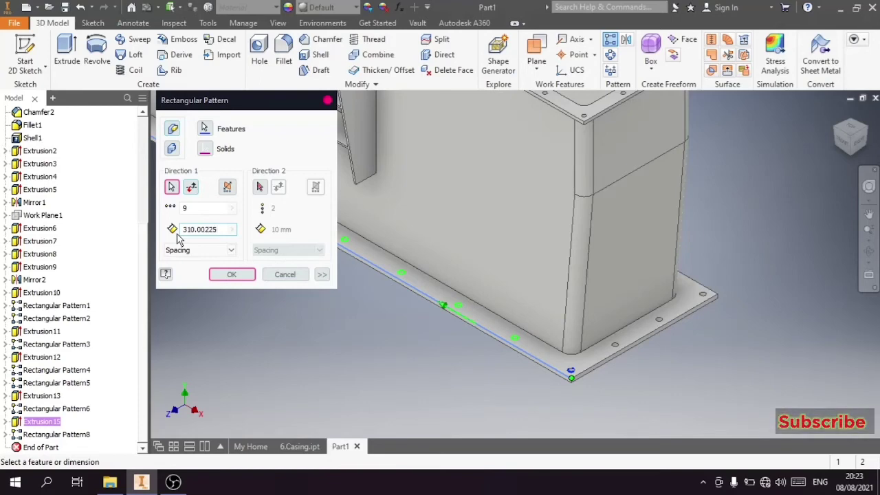
# - Confirm the nine-hole rectangular pattern along the flange edge
pyautogui.click(231, 275)
pyautogui.scroll(-3, 385, 333)
pyautogui.scroll(-3, 400, 339)
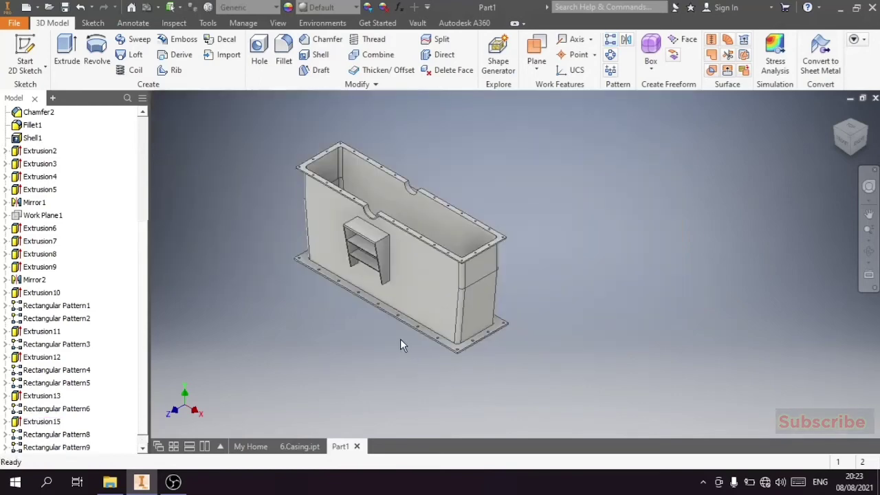
pyautogui.scroll(3, 294, 277)
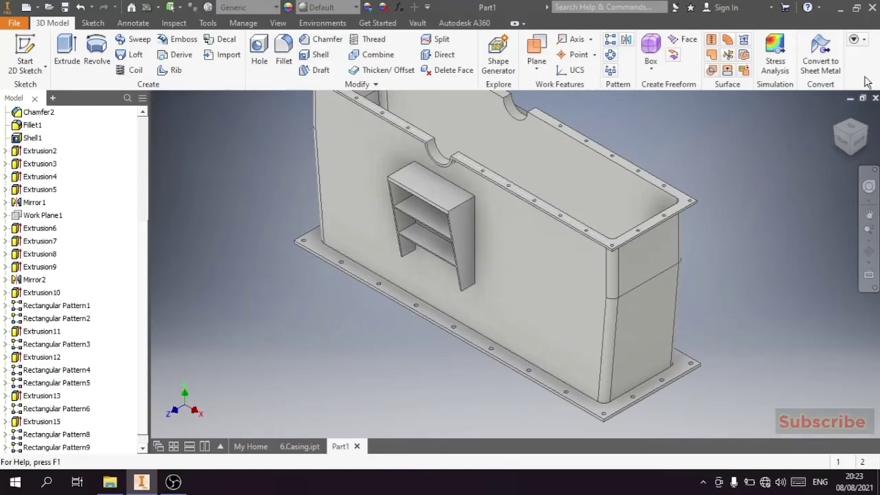
# - Orbit to the whole casing and start a new sketch on the base flange face
pyautogui.click(852, 126)
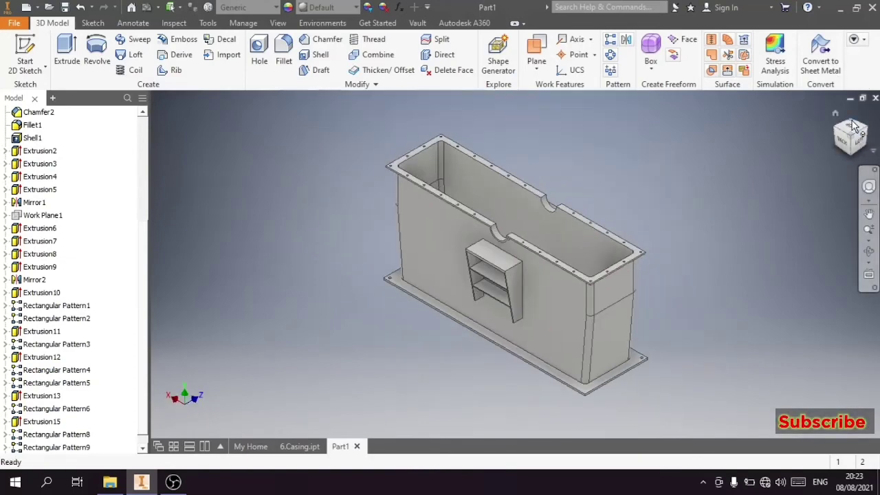
pyautogui.scroll(3, 623, 374)
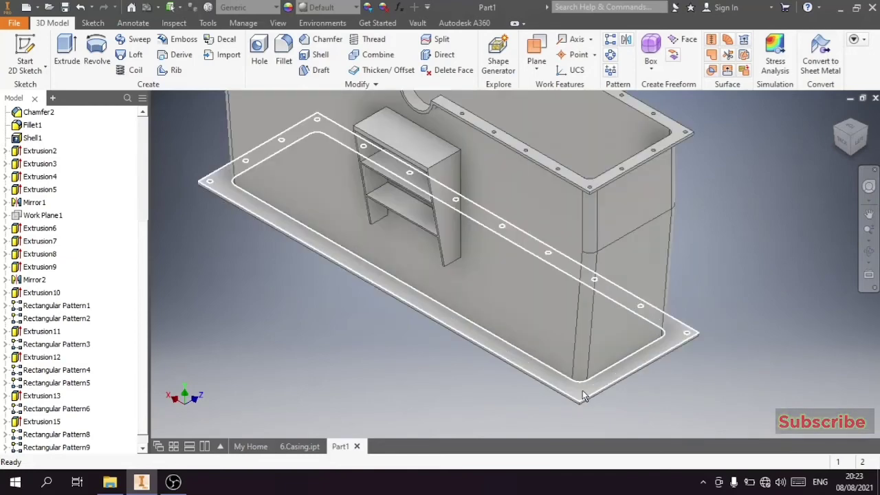
pyautogui.click(592, 386)
pyautogui.click(656, 380)
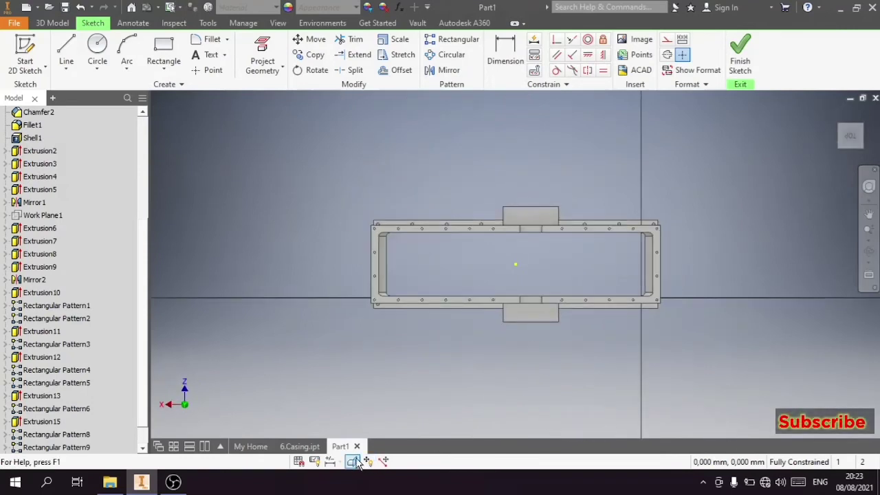
# - Turn on Slice Graphics and draw a small circle near the flange corner
pyautogui.click(352, 462)
pyautogui.scroll(3, 653, 306)
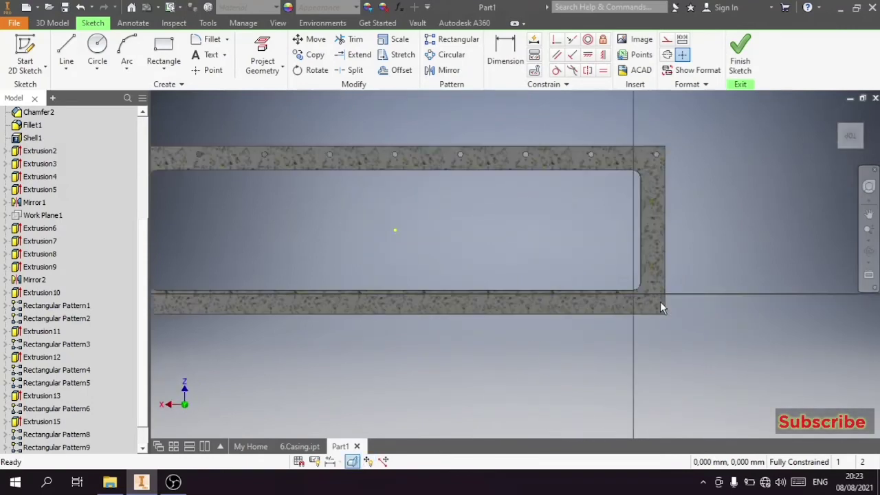
pyautogui.scroll(3, 660, 301)
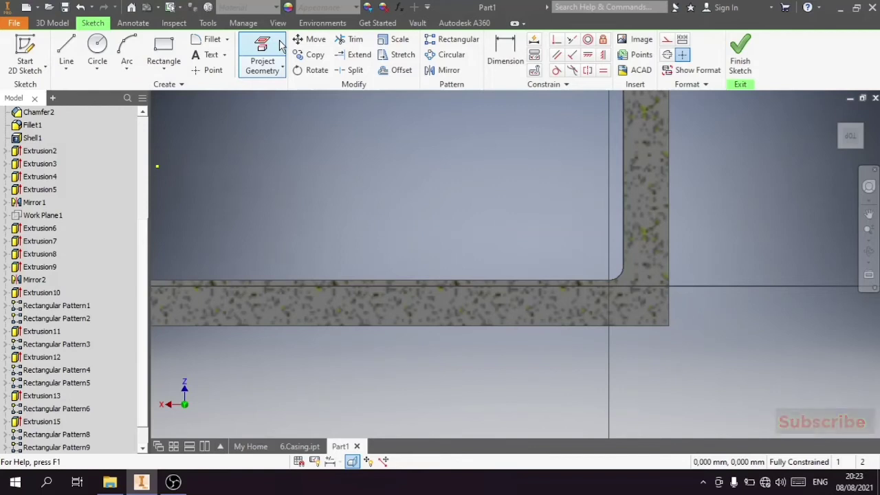
pyautogui.click(97, 50)
pyautogui.click(632, 302)
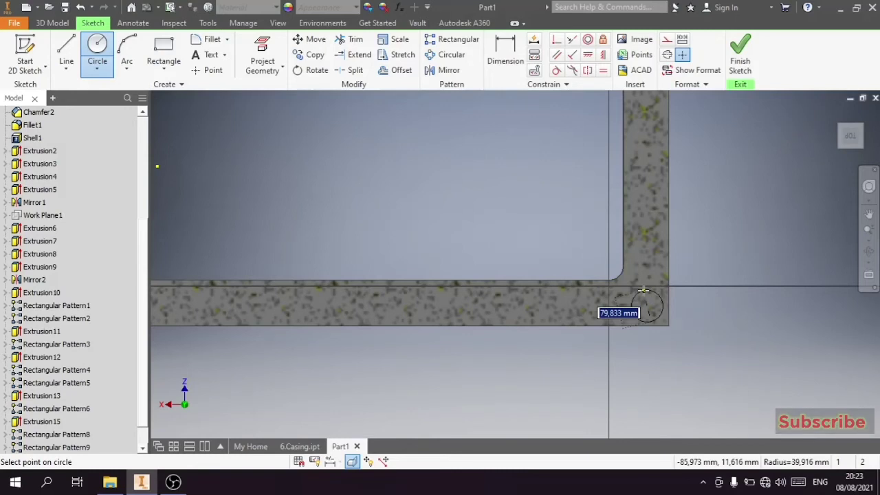
pyautogui.write('27')
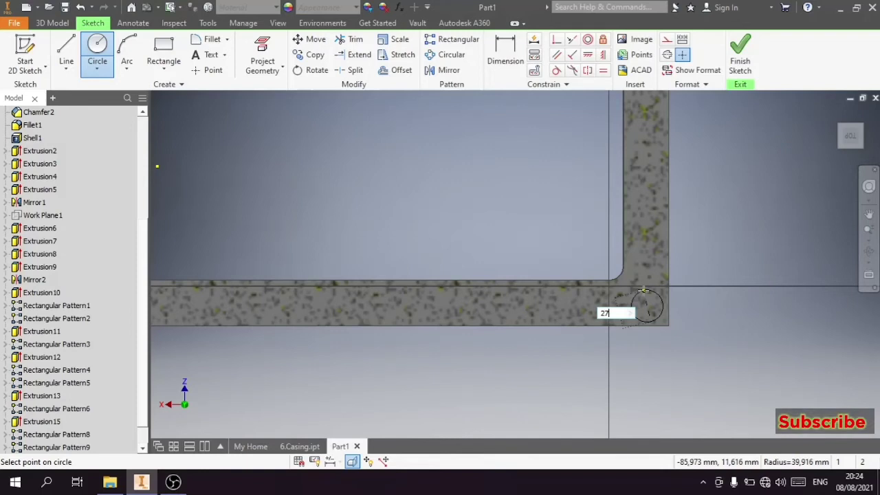
pyautogui.press('Return')
# - Dimension the circle centre 40 mm from the flange's right edge
pyautogui.click(505, 55)
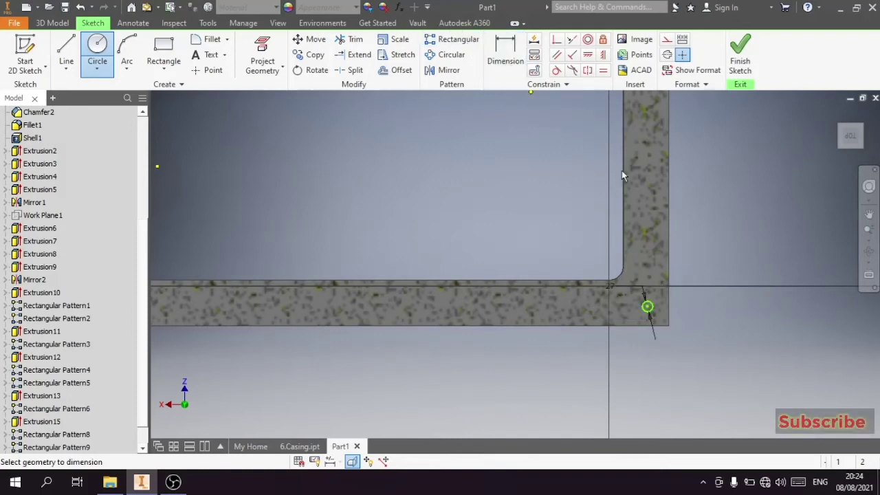
pyautogui.click(649, 308)
pyautogui.click(668, 330)
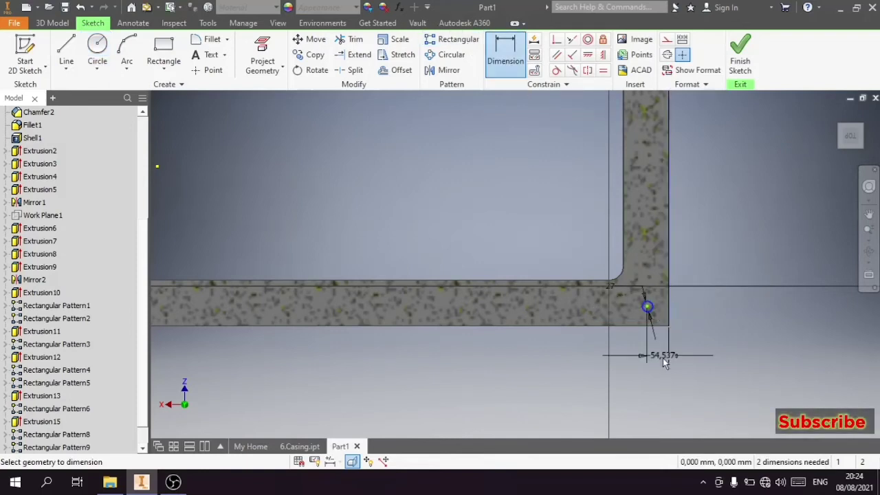
pyautogui.click(663, 365)
pyautogui.write('0')
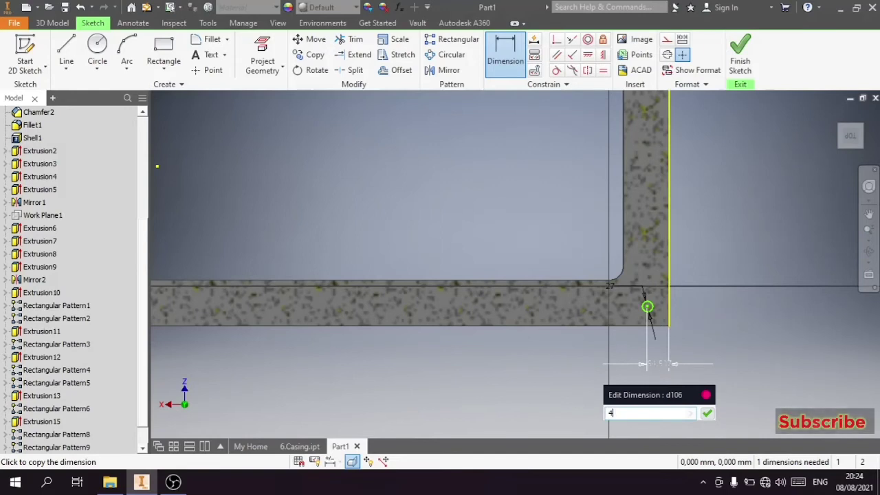
pyautogui.press('Return')
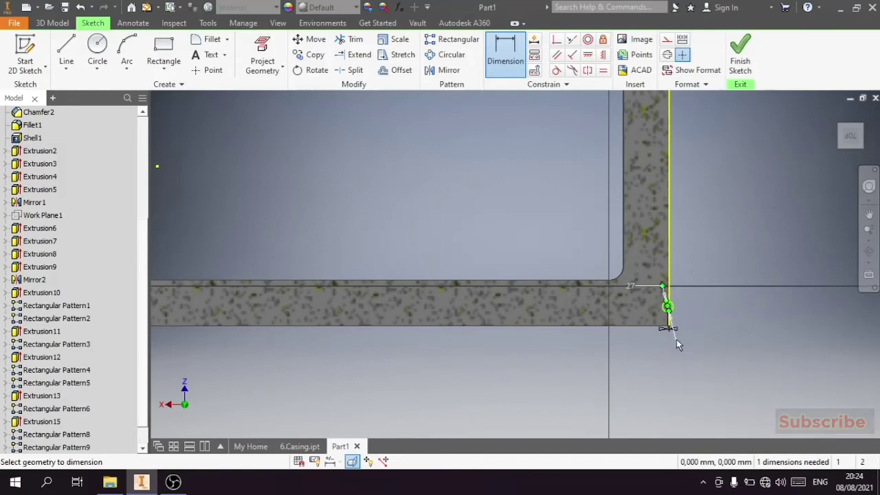
pyautogui.hotkey('ctrl', 'z')
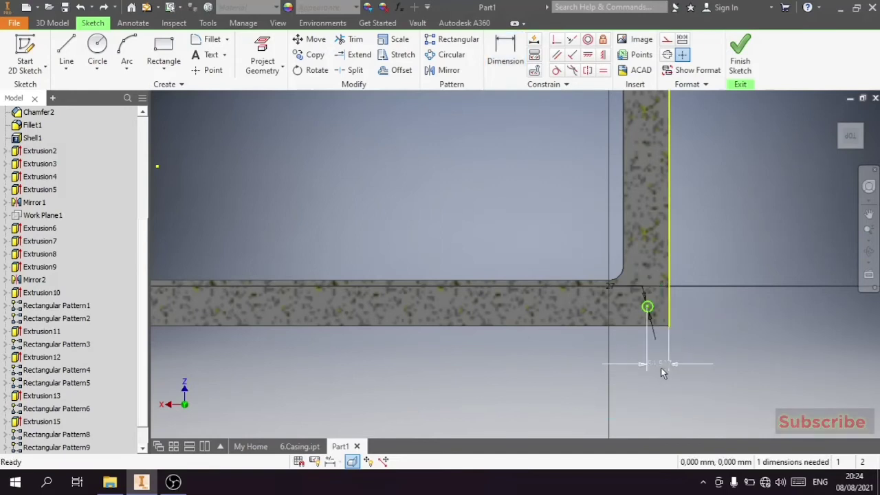
pyautogui.doubleClick(660, 367)
pyautogui.write('40')
pyautogui.press('Return')
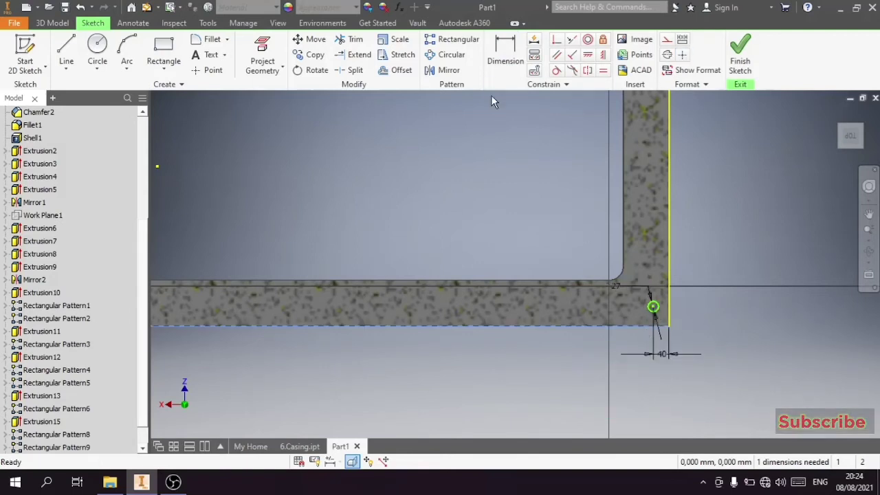
# - Dimension the circle centre 40 mm from the bottom edge and return to Home view
pyautogui.click(505, 53)
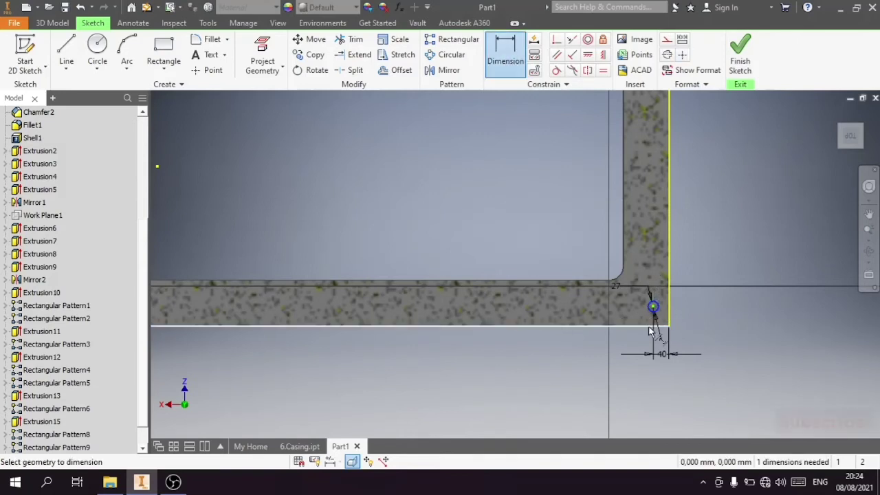
pyautogui.click(648, 329)
pyautogui.click(701, 319)
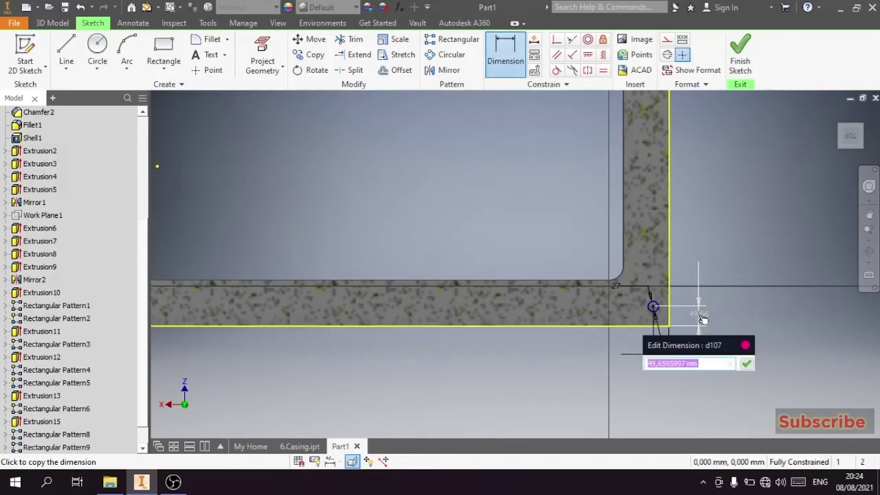
pyautogui.write('40')
pyautogui.press('Return')
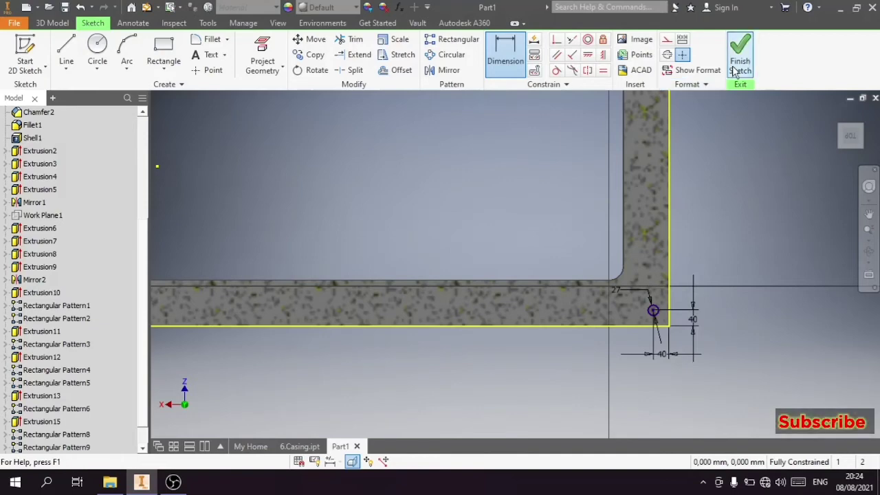
pyautogui.press('F6')
# - Extrude the corner circle 20 mm downward into the base flange as a hole
pyautogui.press('e')
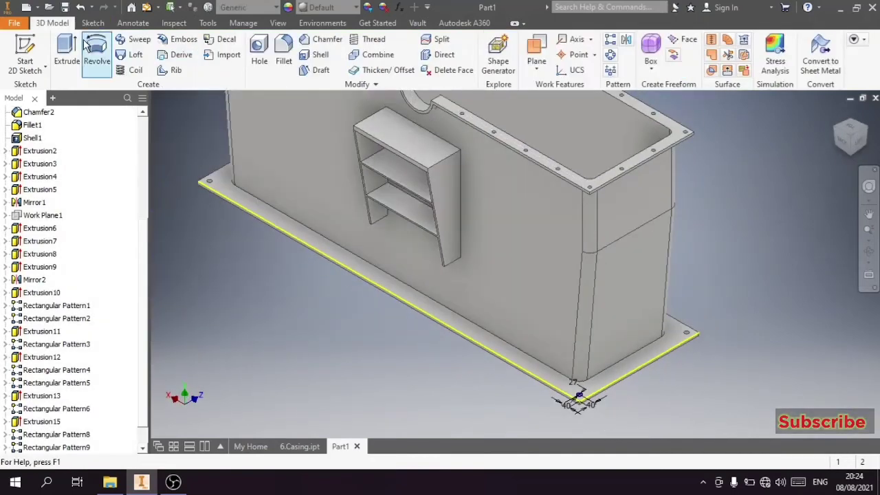
pyautogui.scroll(3, 576, 416)
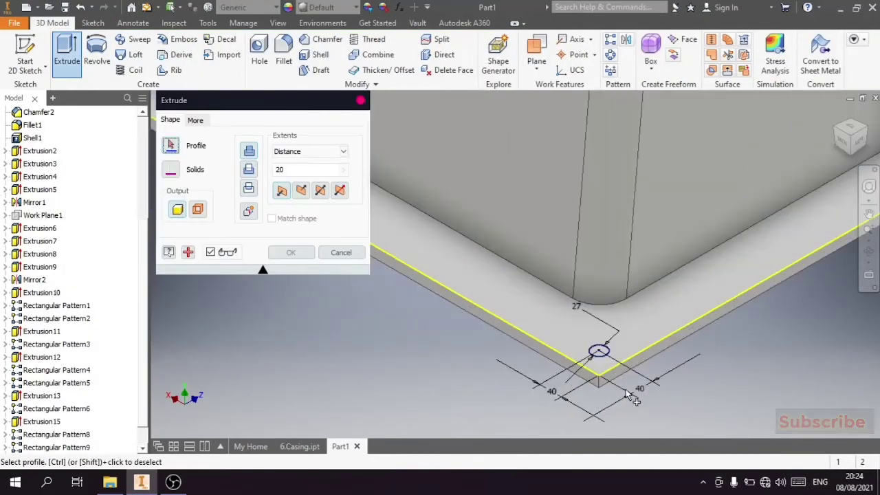
pyautogui.scroll(2, 629, 395)
pyautogui.click(611, 367)
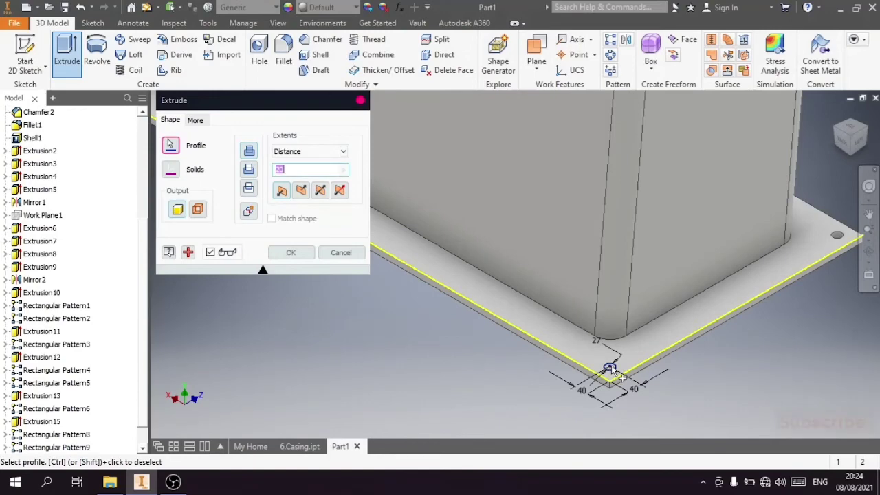
pyautogui.click(248, 169)
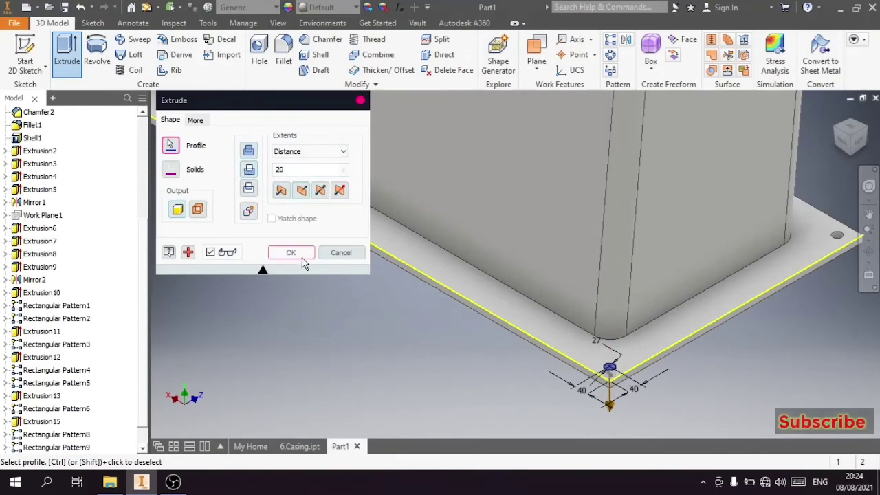
pyautogui.click(291, 253)
# - Select the new Extrusion16 feature in the model browser
pyautogui.scroll(-3, 542, 253)
pyautogui.scroll(-3, 651, 345)
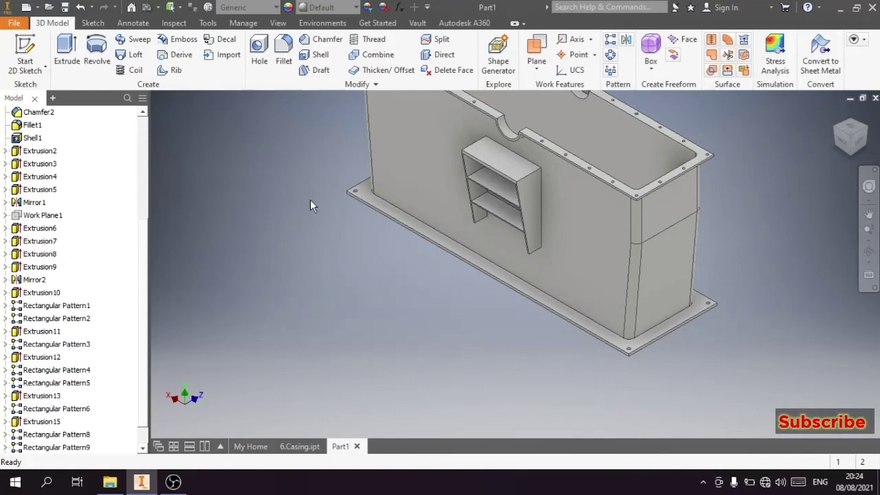
pyautogui.scroll(-1, 63, 440)
pyautogui.click(60, 435)
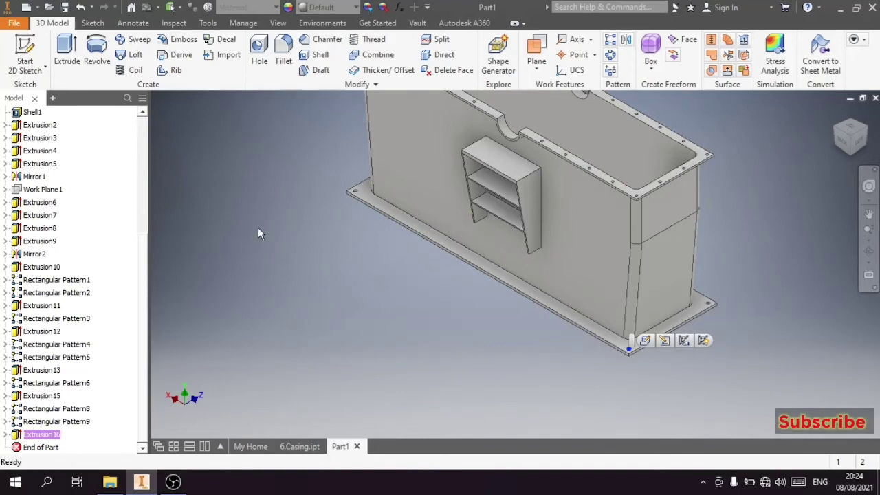
# - Pattern Extrusion16 into 3 holes spaced 240 mm along the short flange edge
pyautogui.click(609, 39)
pyautogui.click(659, 339)
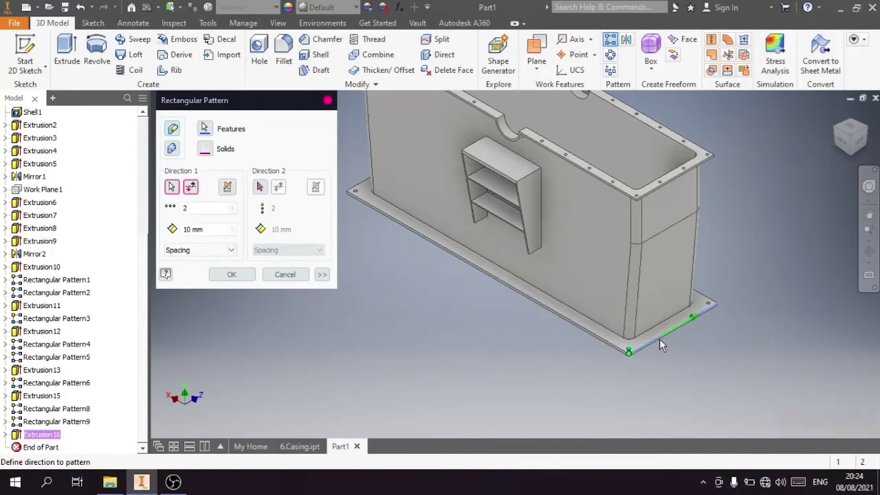
pyautogui.scroll(-2, 657, 342)
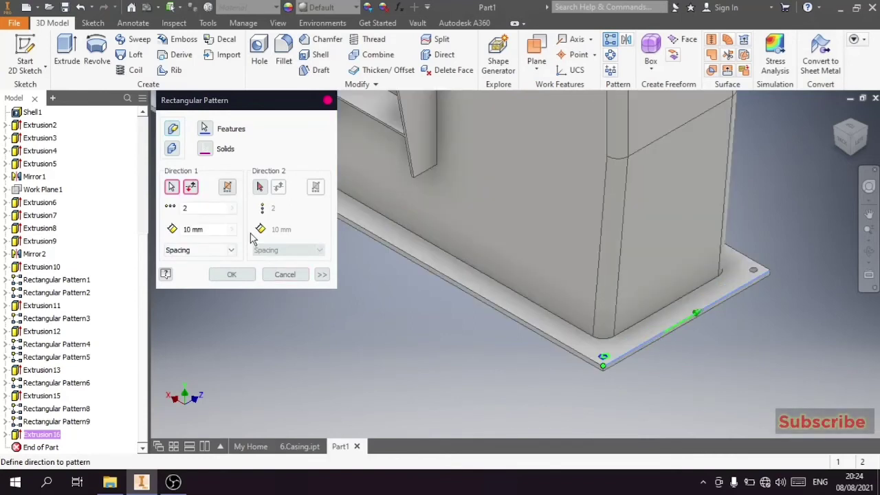
pyautogui.doubleClick(210, 207)
pyautogui.write('3')
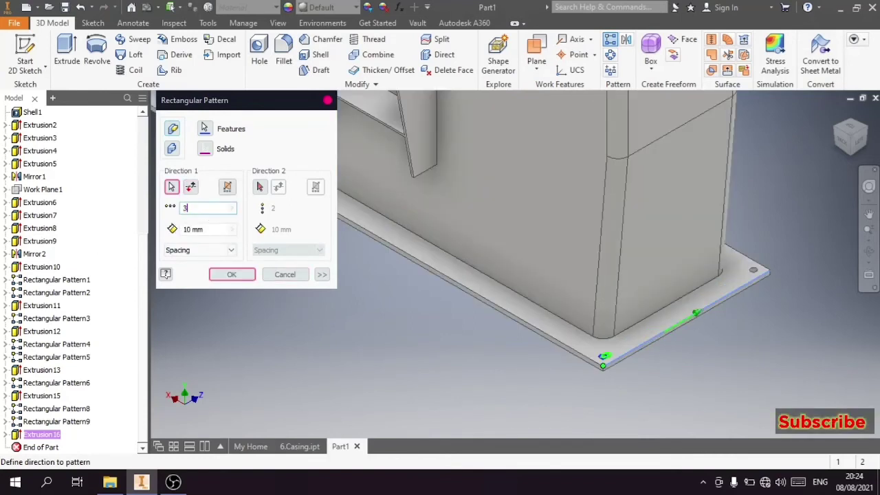
pyautogui.press('Tab')
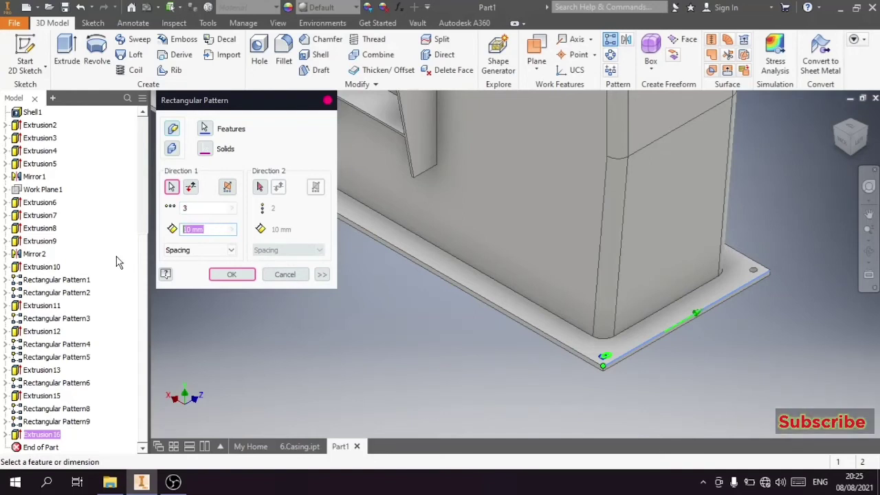
pyautogui.write('240')
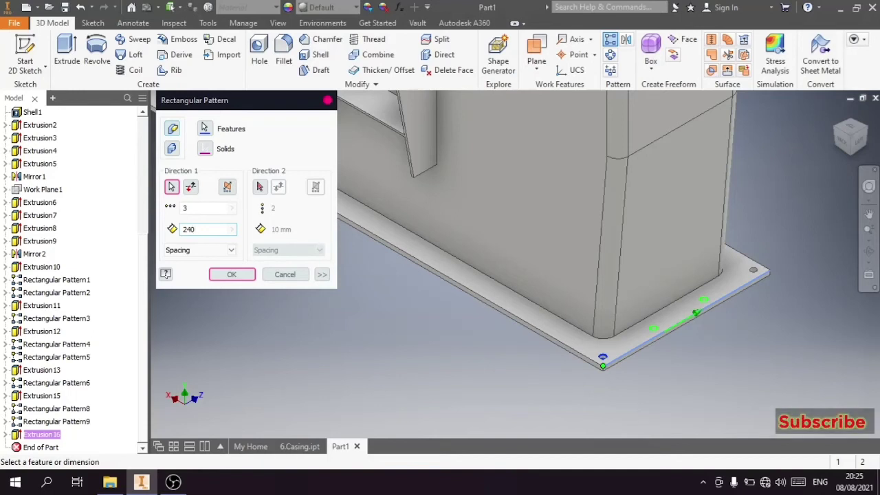
pyautogui.click(223, 277)
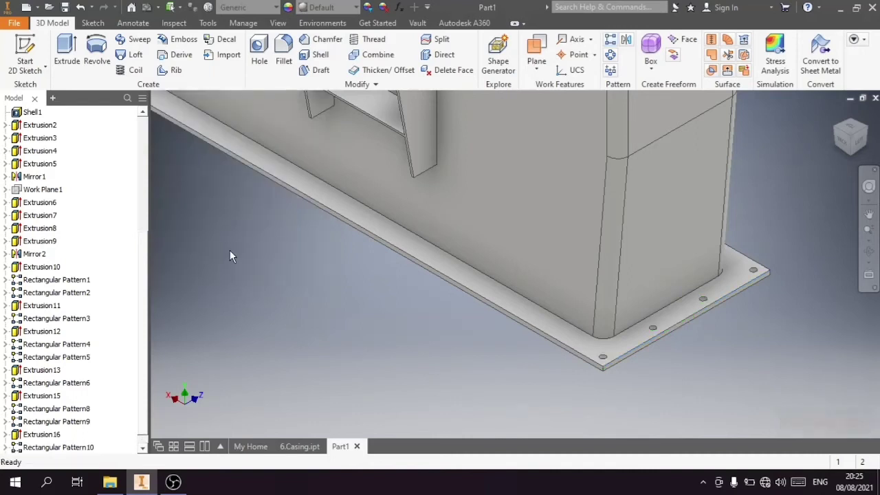
pyautogui.click(129, 23)
pyautogui.click(92, 24)
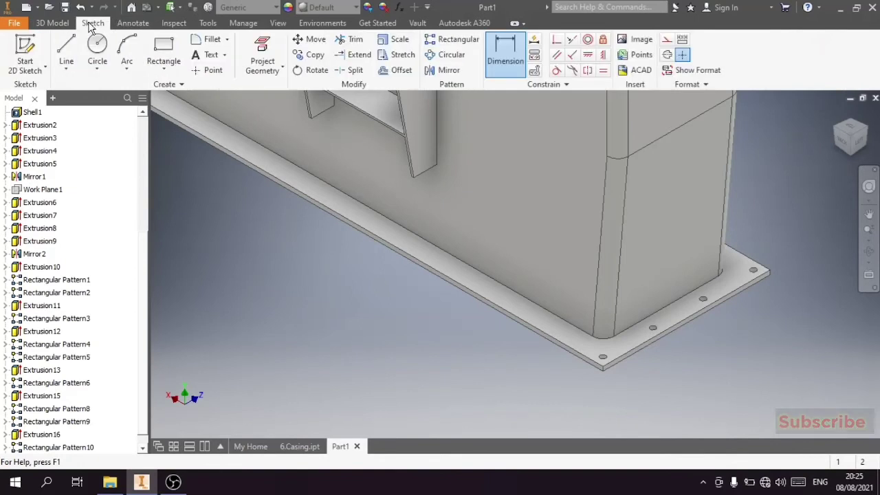
pyautogui.click(172, 23)
pyautogui.click(17, 51)
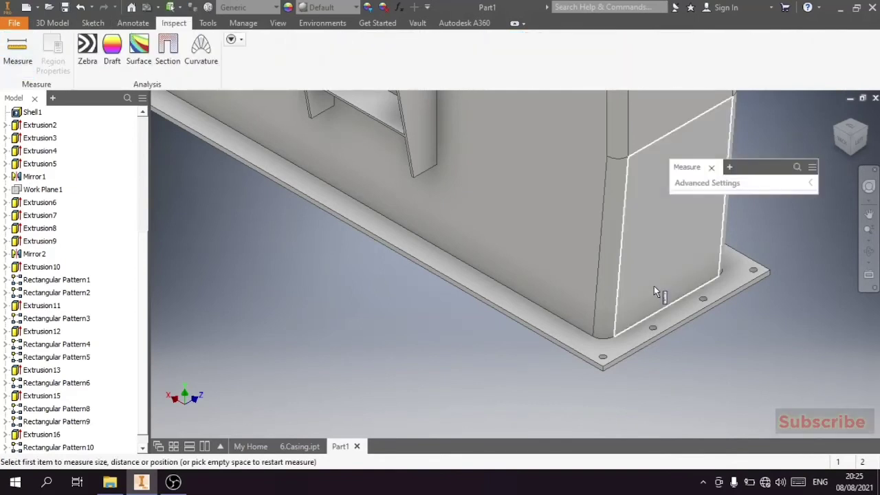
pyautogui.click(702, 301)
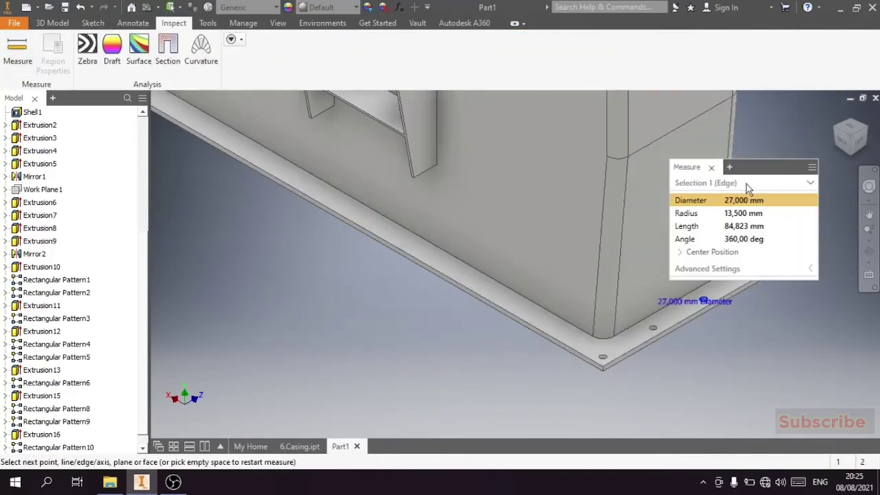
pyautogui.moveTo(756, 167); pyautogui.dragTo(622, 153)
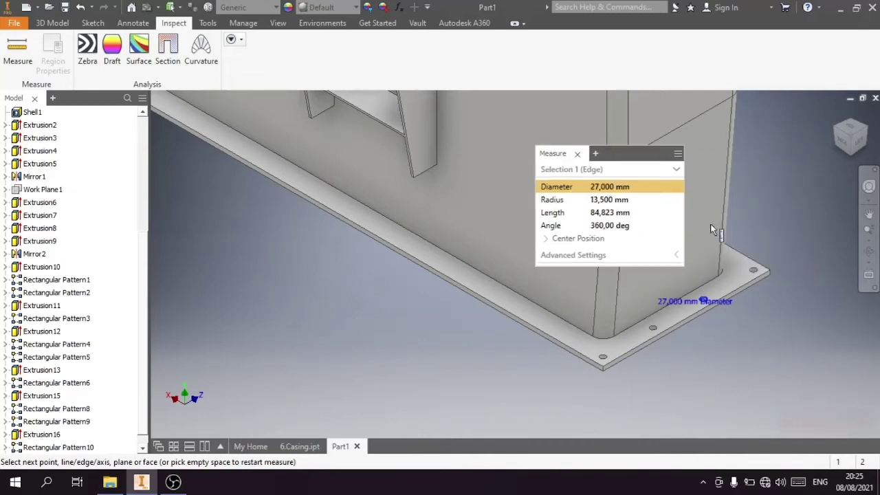
pyautogui.click(753, 272)
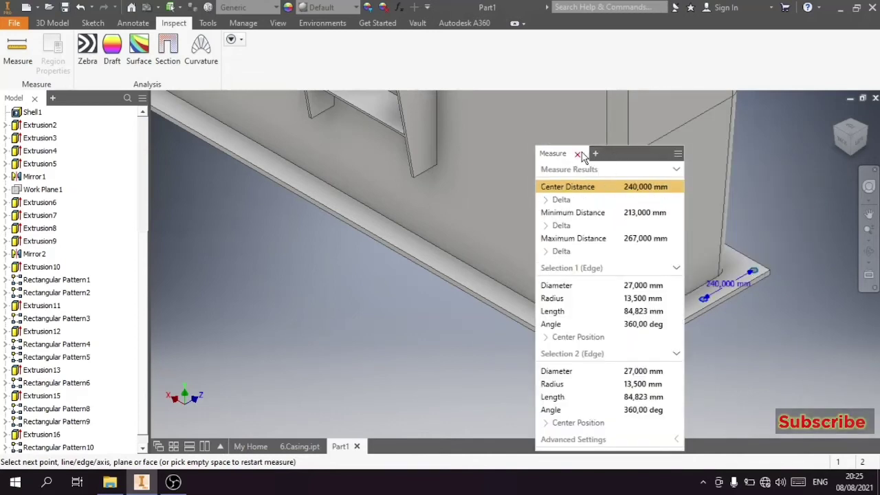
pyautogui.click(576, 153)
pyautogui.scroll(-1, 47, 436)
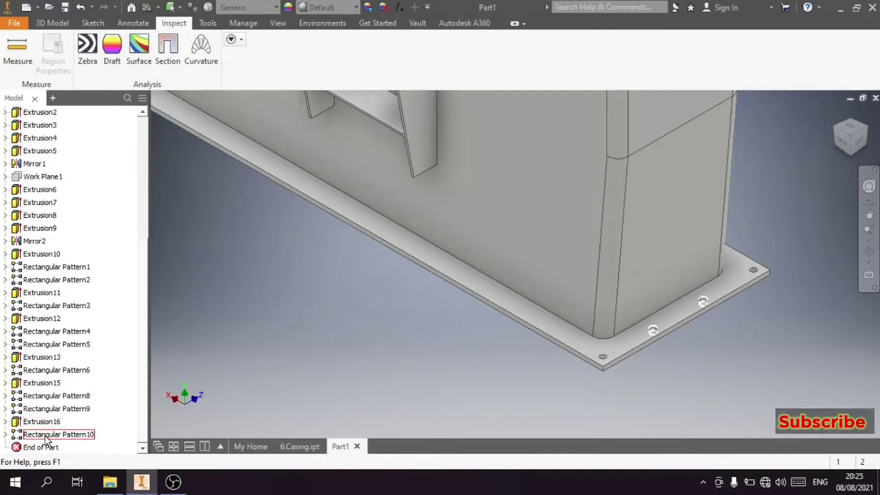
pyautogui.click(43, 422)
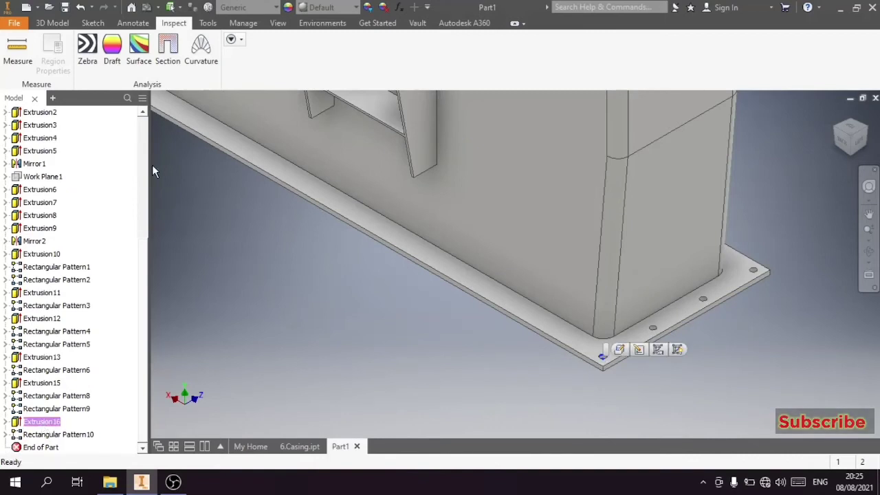
pyautogui.click(53, 22)
# - Pattern the corner hole 8 times at 310 mm along the long flange edge, reversing direction
pyautogui.click(610, 43)
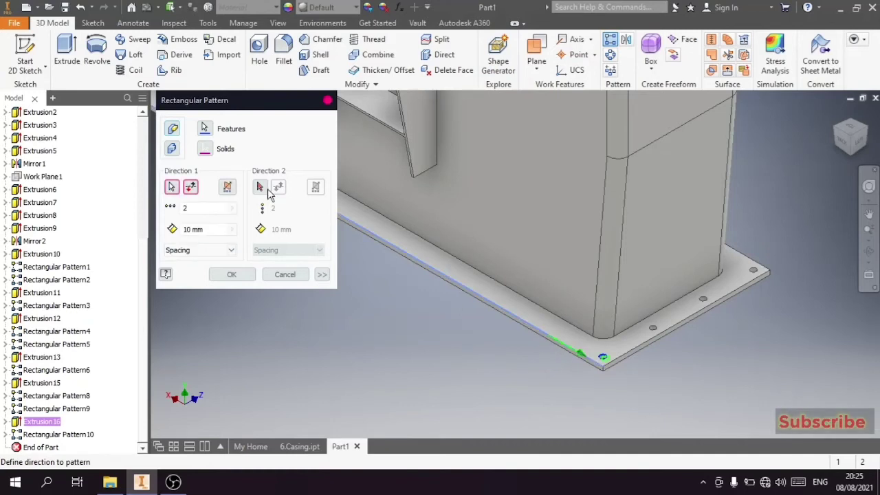
pyautogui.click(191, 186)
pyautogui.scroll(-3, 718, 346)
pyautogui.scroll(-2, 660, 322)
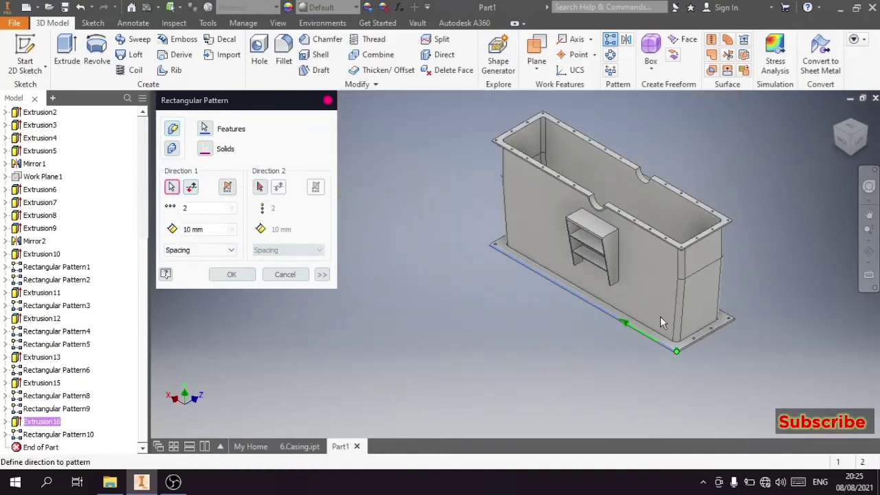
pyautogui.scroll(3, 660, 321)
pyautogui.doubleClick(207, 208)
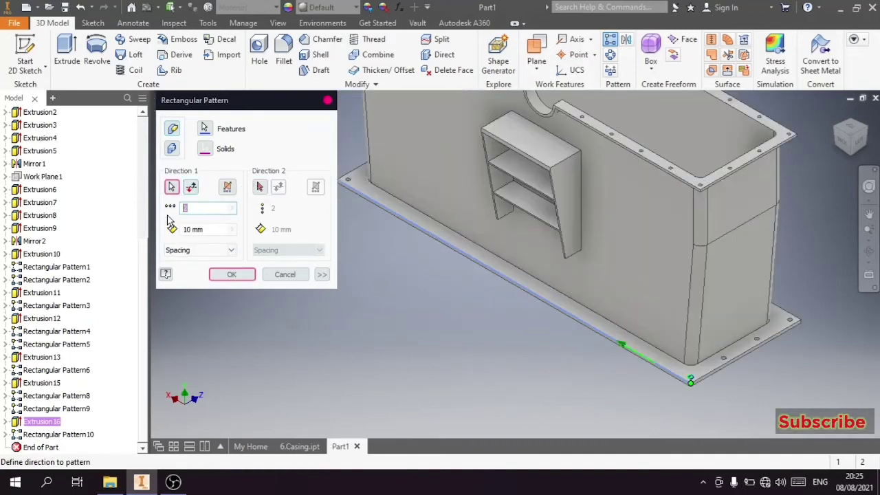
pyautogui.write('8')
pyautogui.press('Tab')
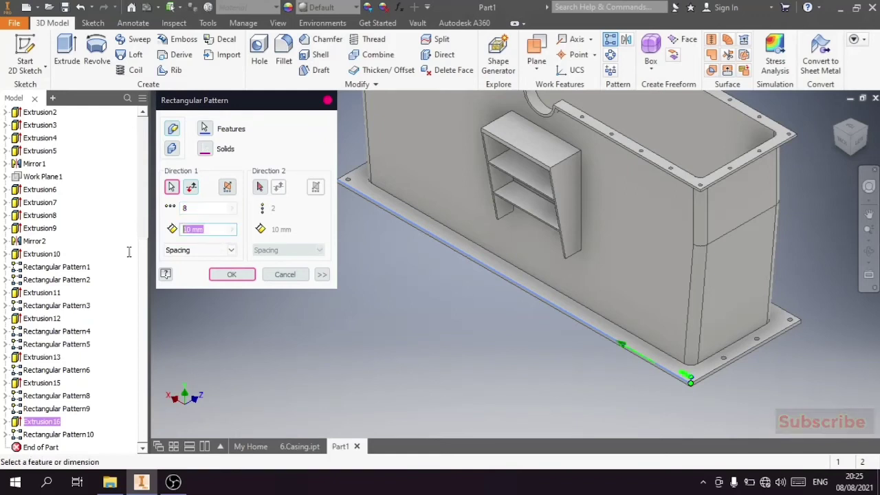
pyautogui.write('310.00225')
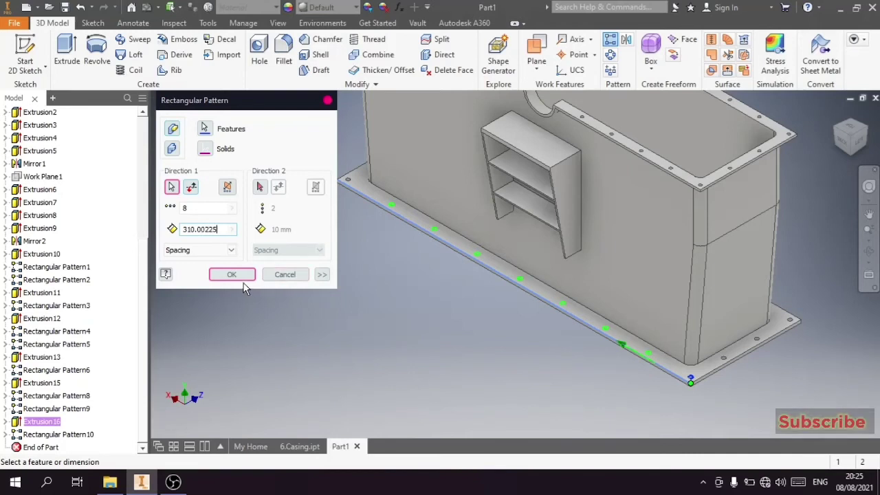
pyautogui.click(240, 275)
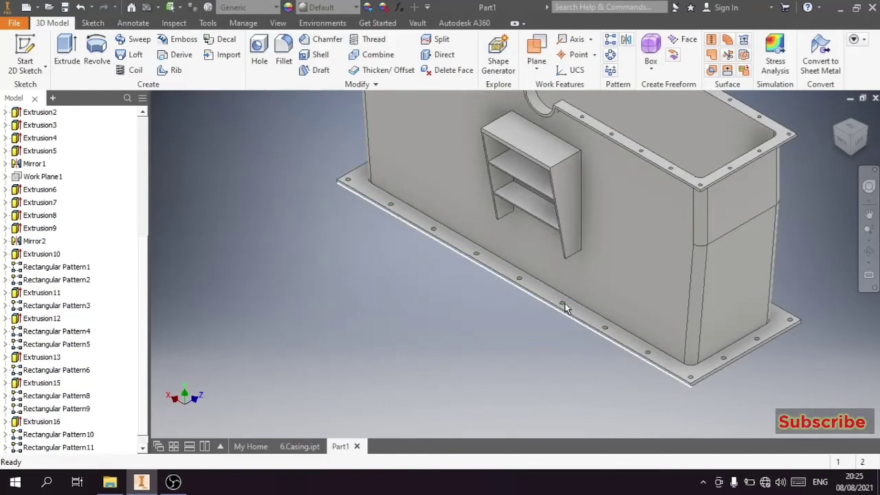
pyautogui.moveTo(851, 135)
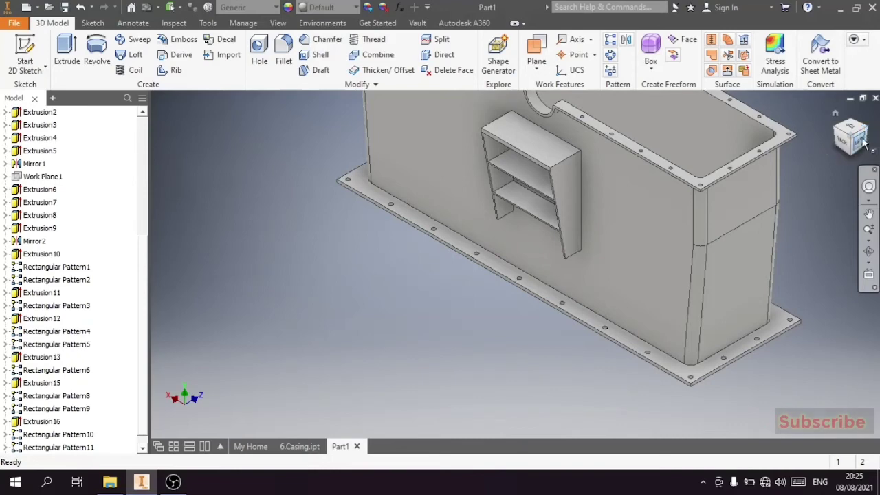
# - Orbit around the casing and try a work plane on the shelf top face, then cancel it
pyautogui.click(867, 136)
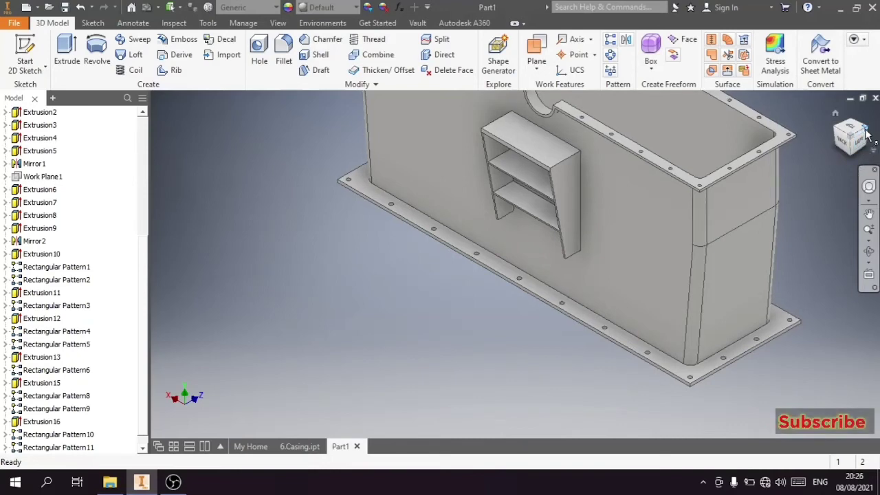
pyautogui.click(867, 137)
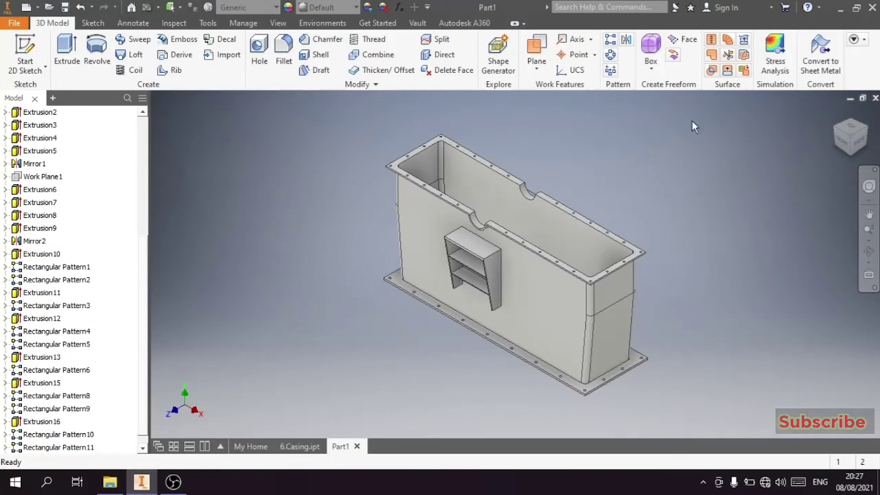
pyautogui.click(536, 55)
pyautogui.scroll(-3, 459, 246)
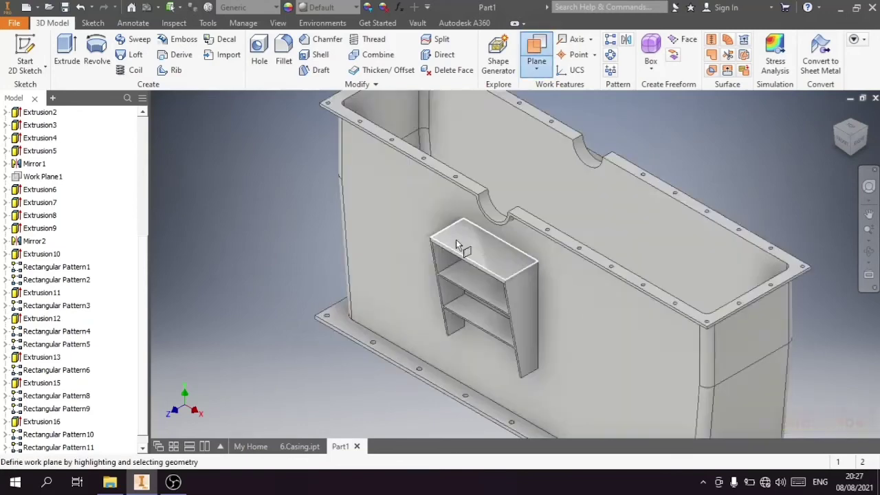
pyautogui.scroll(-2, 459, 246)
pyautogui.click(467, 251)
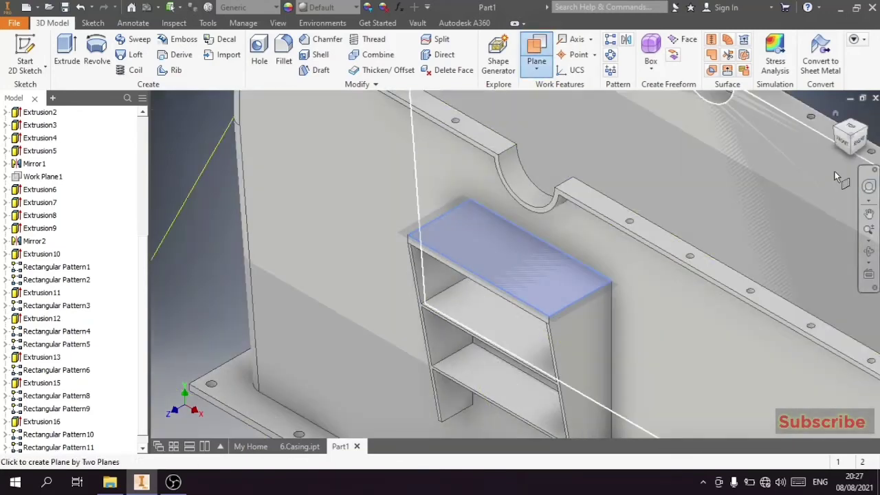
pyautogui.press('Escape')
# - Switch to the front view and select the work plane level with the bracket tops
pyautogui.click(846, 154)
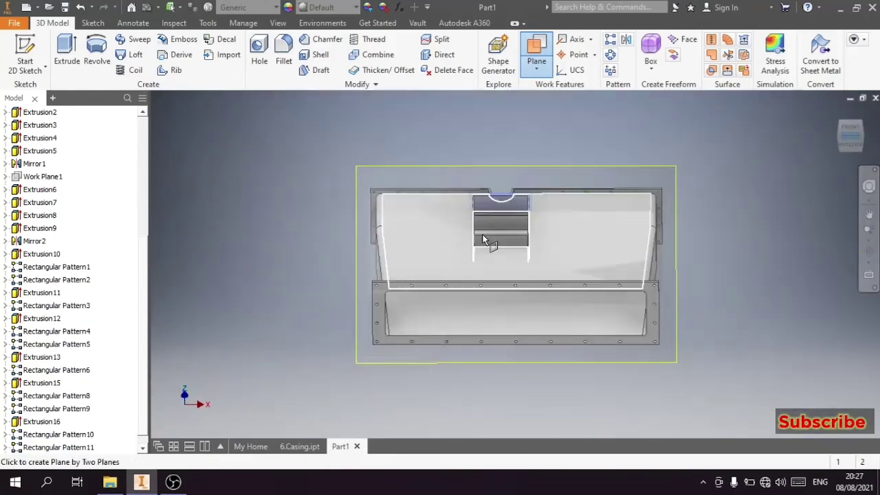
pyautogui.scroll(-3, 481, 213)
pyautogui.press('Escape')
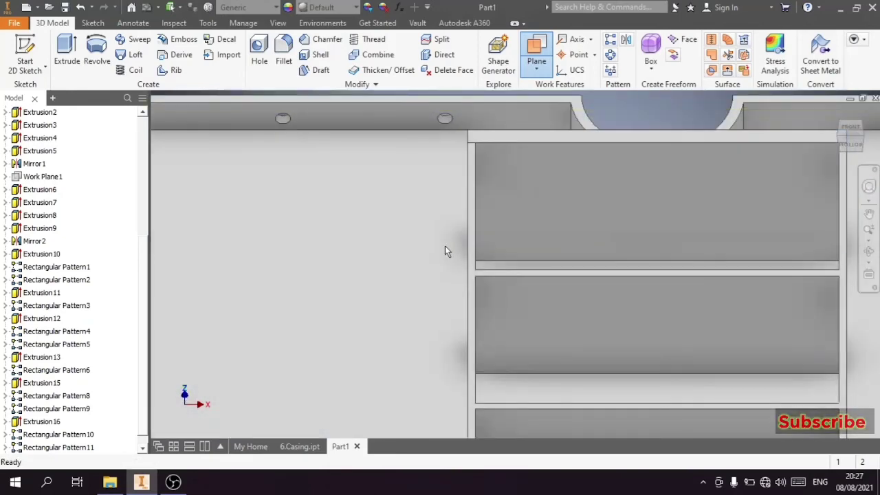
pyautogui.scroll(3, 445, 245)
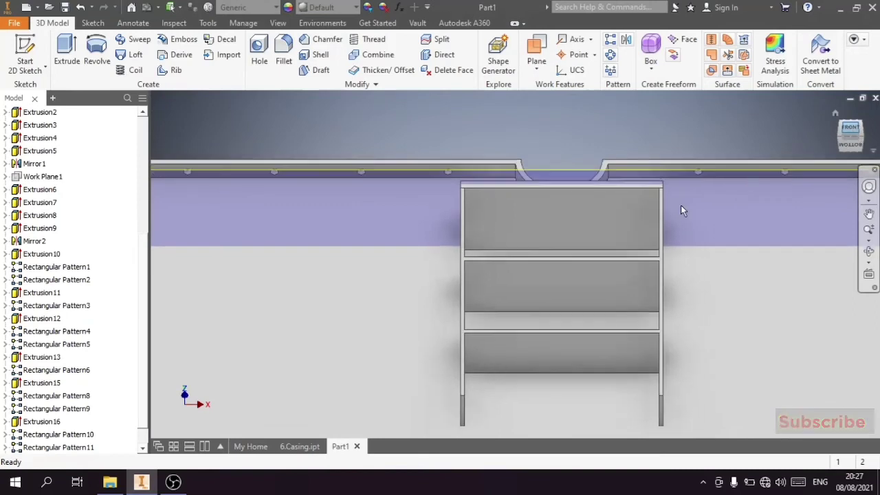
pyautogui.scroll(4, 680, 205)
pyautogui.scroll(-4, 471, 238)
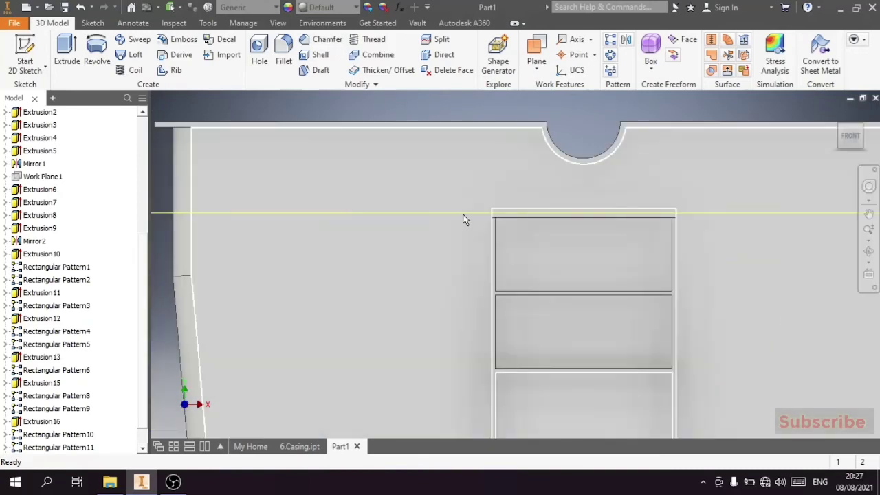
pyautogui.click(156, 214)
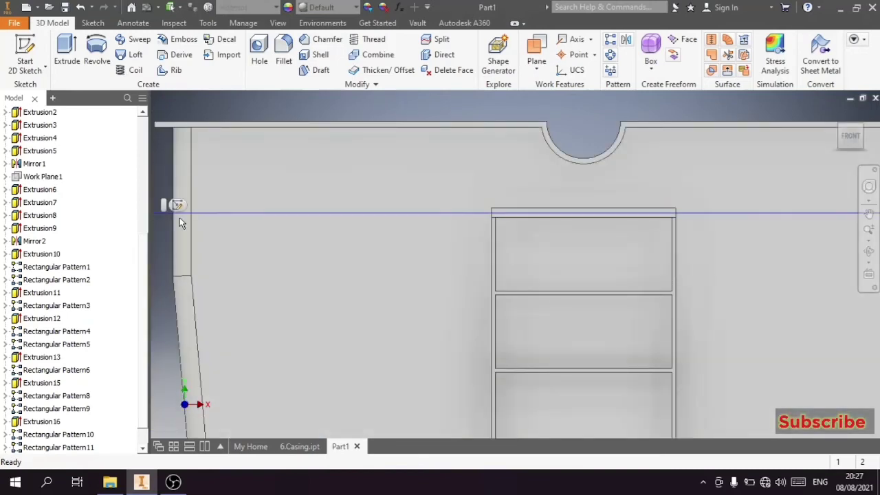
# - Start a sketch on the work plane with sliced graphics and draw the diagonal gusset line
pyautogui.press('s')
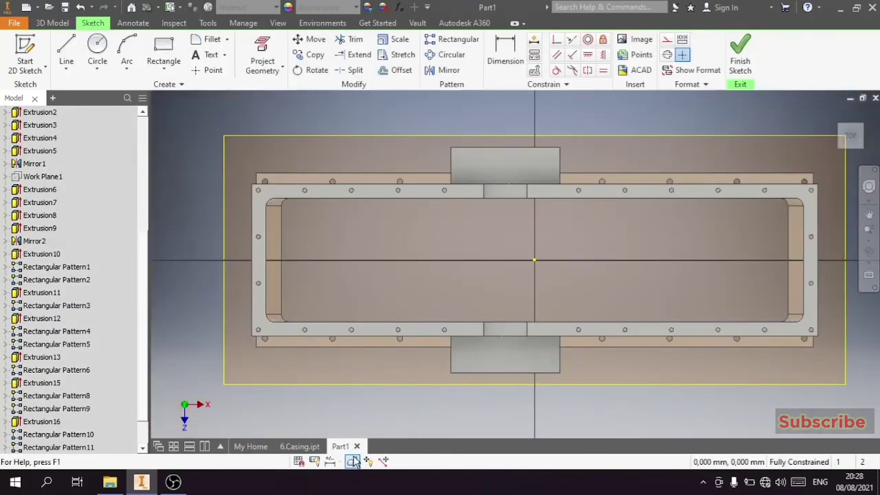
pyautogui.click(352, 461)
pyautogui.scroll(-3, 421, 332)
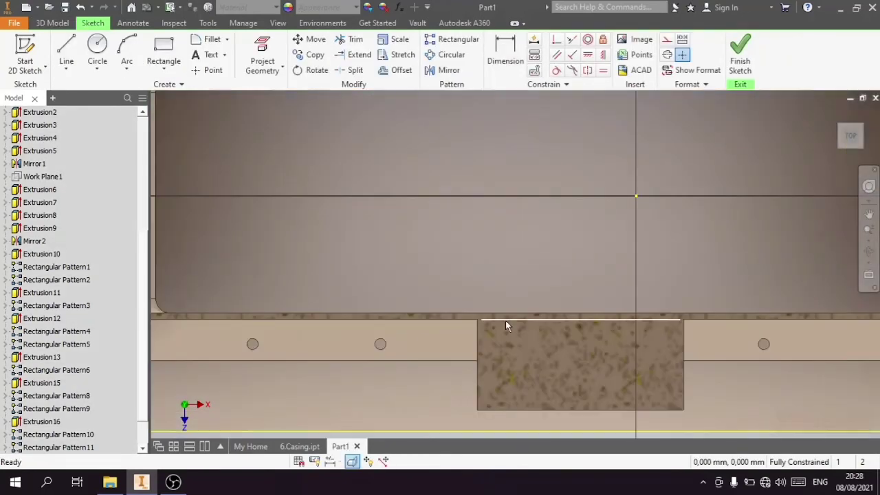
pyautogui.scroll(3, 505, 321)
pyautogui.scroll(-4, 430, 323)
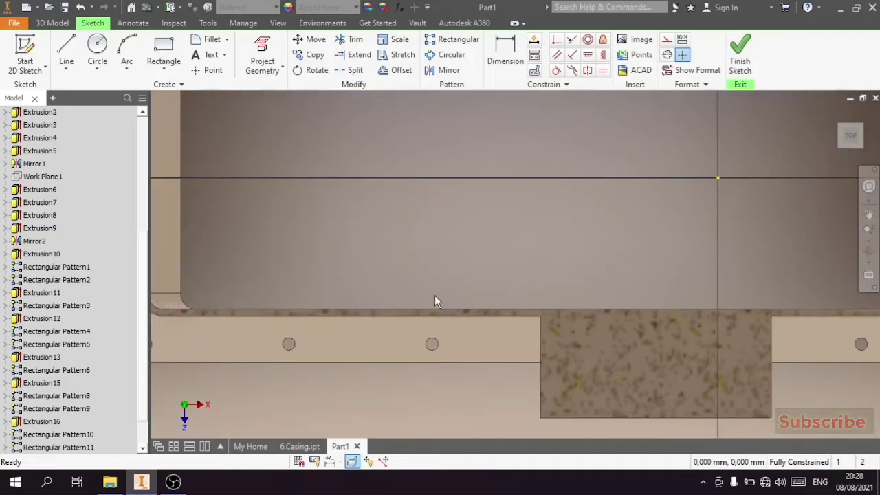
pyautogui.click(66, 60)
pyautogui.scroll(-3, 460, 365)
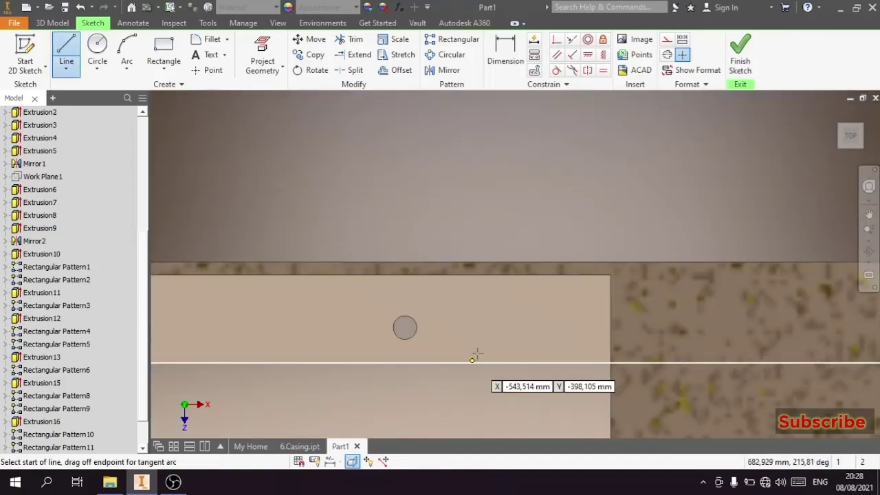
pyautogui.click(433, 276)
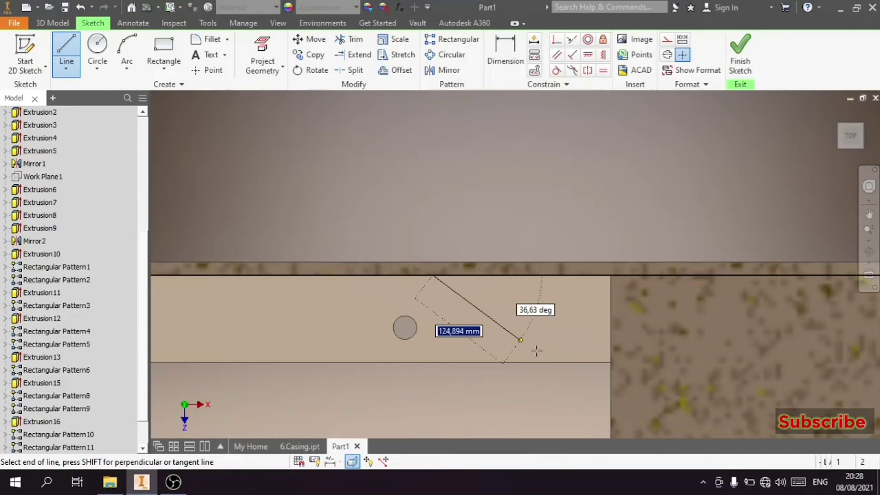
pyautogui.click(610, 385)
pyautogui.press('Escape')
# - Dimension the gusset 200 mm wide with a 25° slope angle
pyautogui.scroll(2, 637, 240)
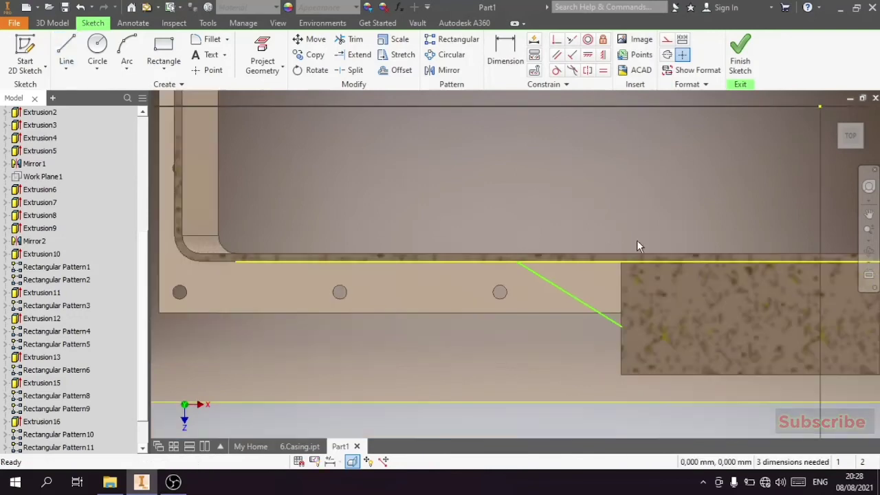
pyautogui.scroll(-2, 536, 257)
pyautogui.scroll(2, 523, 265)
pyautogui.press('d')
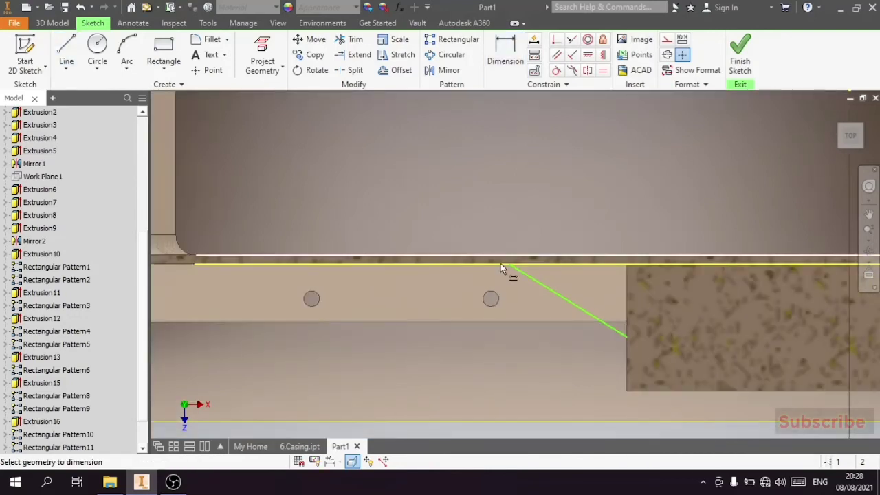
pyautogui.click(635, 265)
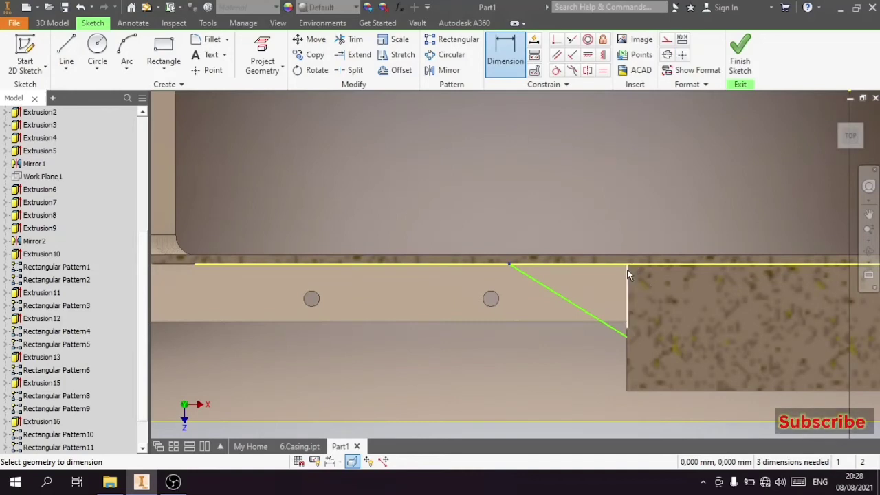
pyautogui.click(626, 275)
pyautogui.click(570, 216)
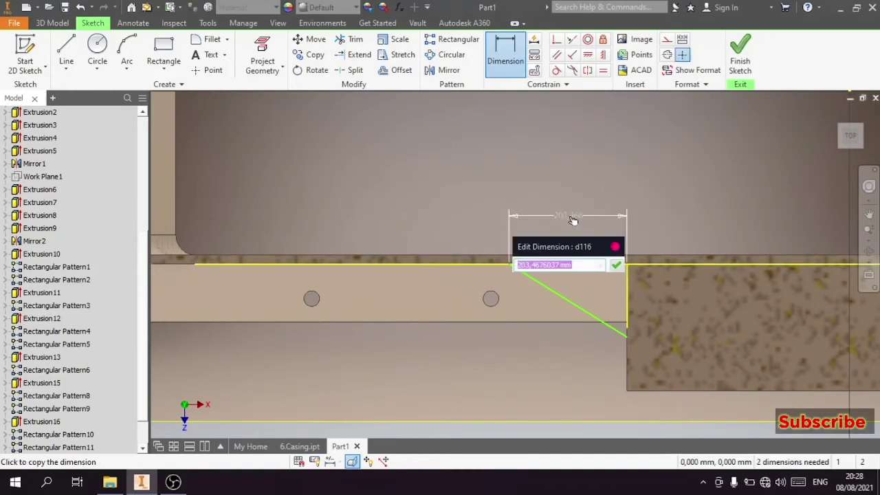
pyautogui.write('200')
pyautogui.press('Return')
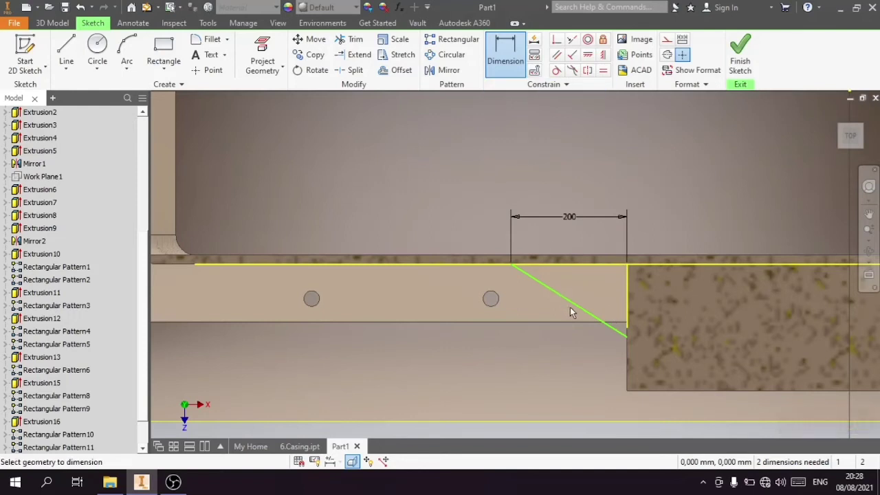
pyautogui.click(569, 305)
pyautogui.click(582, 268)
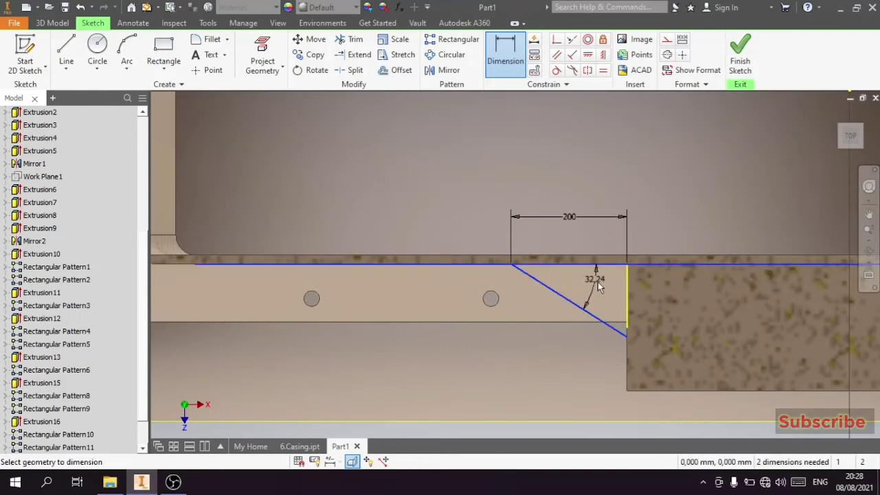
pyautogui.click(598, 290)
pyautogui.write('25')
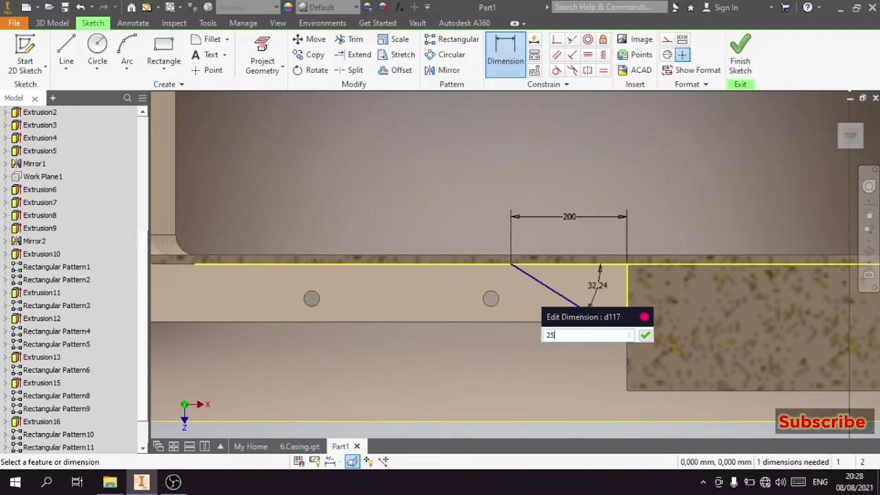
pyautogui.press('Return')
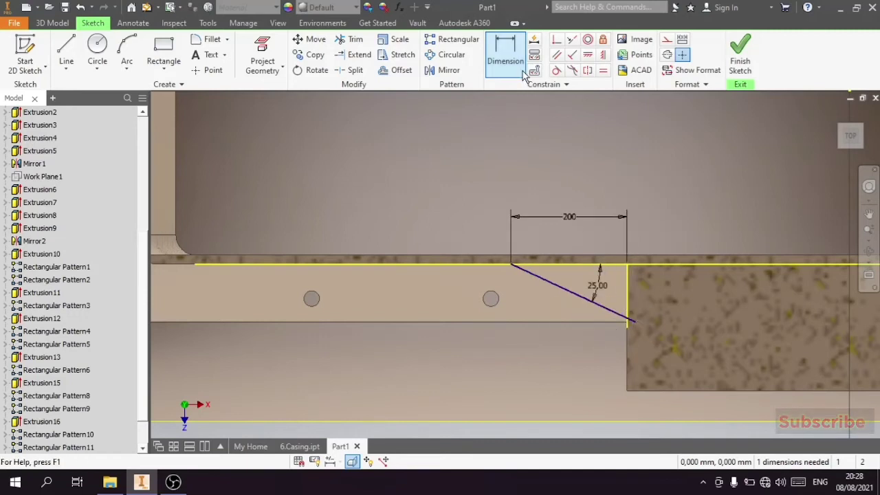
# - Draw the vertical closing line from the bracket's top corner down to the slope's end
pyautogui.click(66, 49)
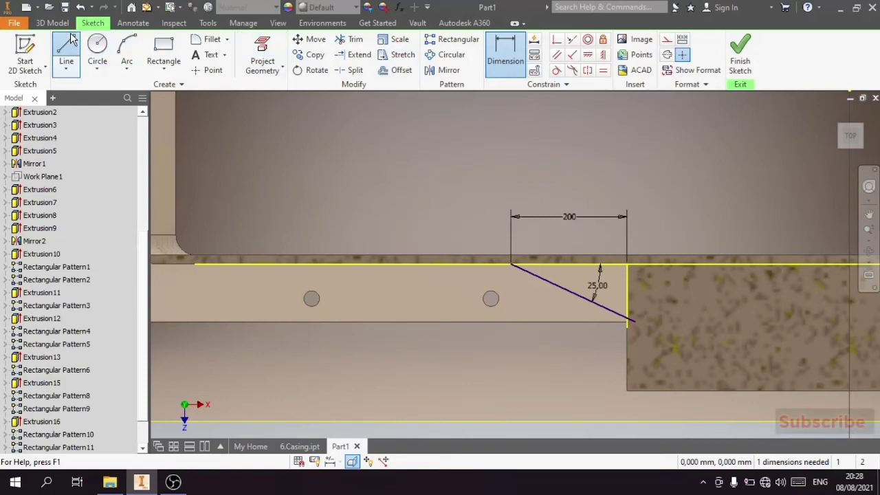
pyautogui.click(627, 263)
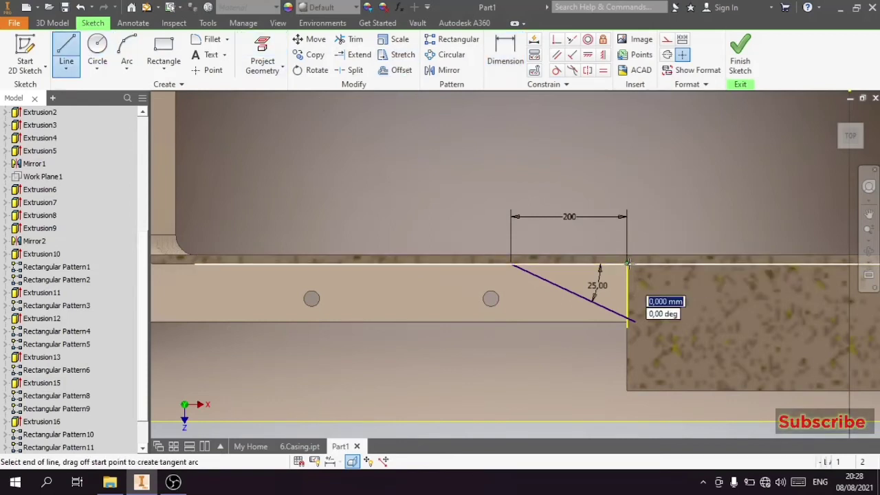
pyautogui.click(627, 321)
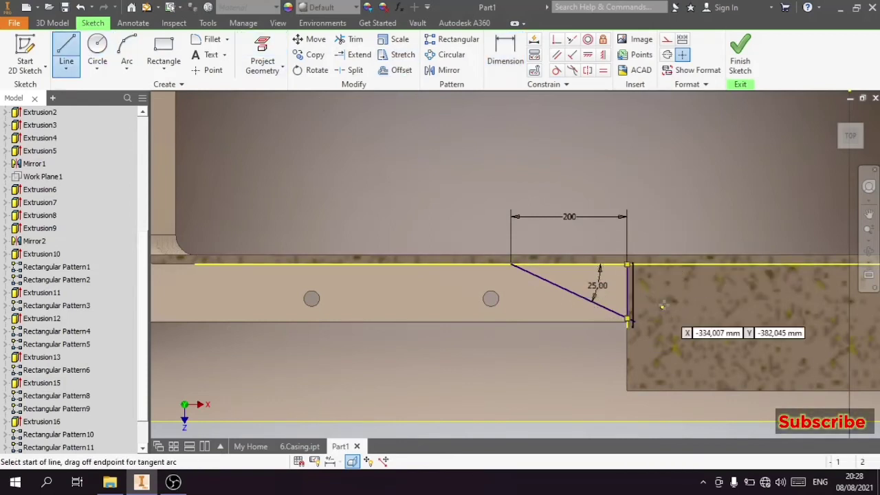
pyautogui.press('Escape')
pyautogui.click(66, 52)
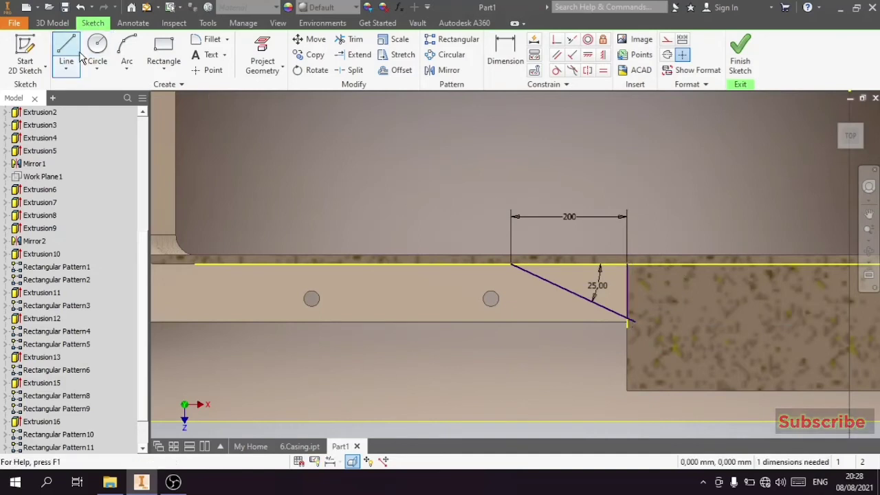
pyautogui.click(511, 264)
pyautogui.press('Escape')
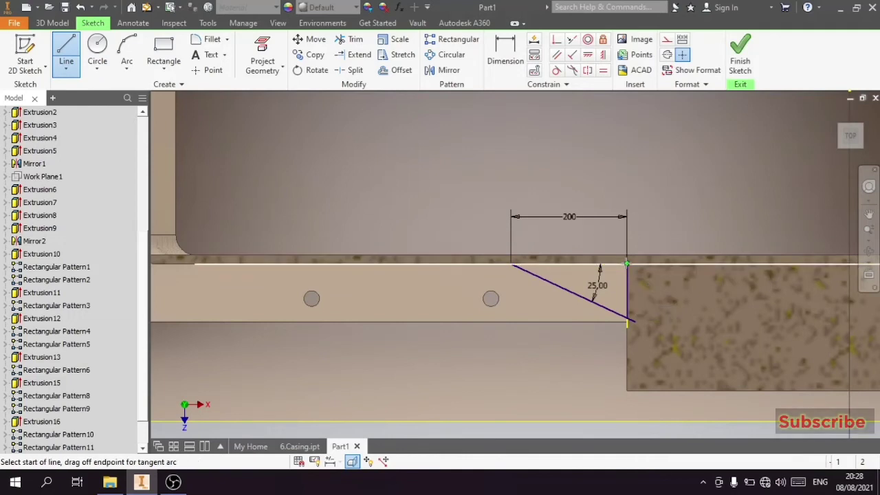
pyautogui.press('Escape')
pyautogui.scroll(-3, 529, 200)
pyautogui.scroll(3, 580, 240)
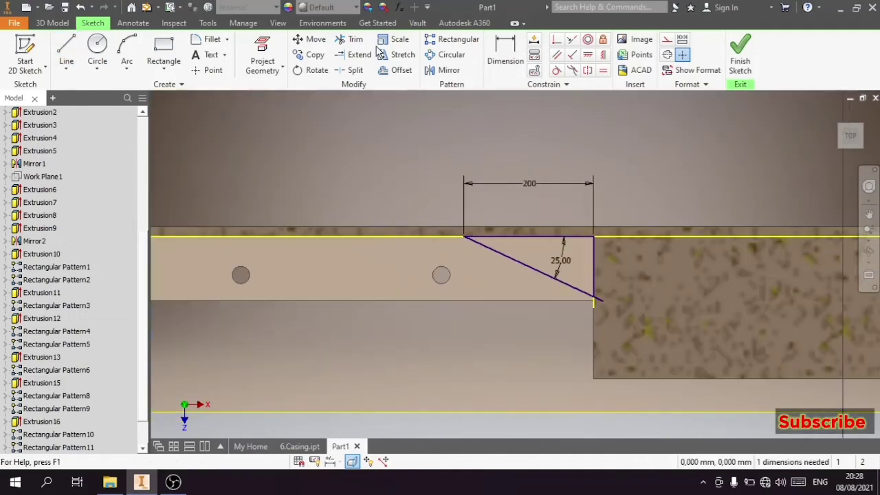
# - Trim the slope's overhang past the vertical edge and finish the sketch
pyautogui.click(352, 41)
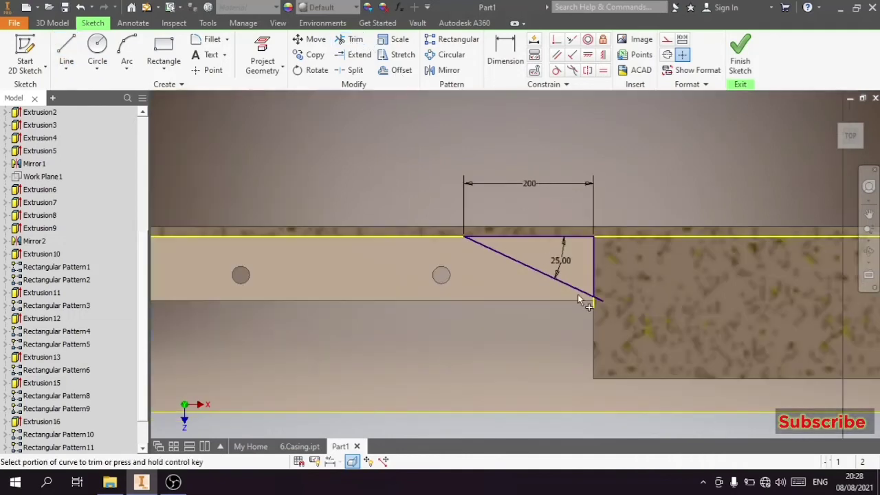
pyautogui.scroll(3, 616, 305)
pyautogui.click(568, 280)
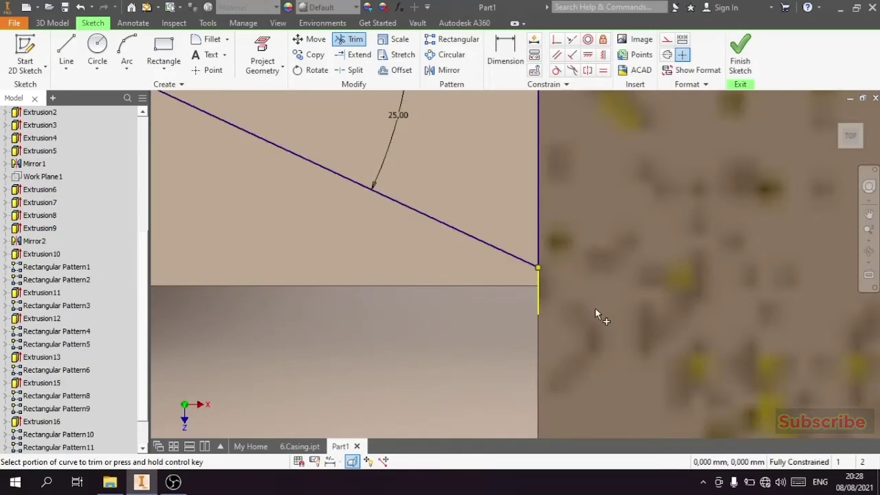
pyautogui.scroll(-3, 597, 316)
pyautogui.press('Escape')
pyautogui.click(739, 65)
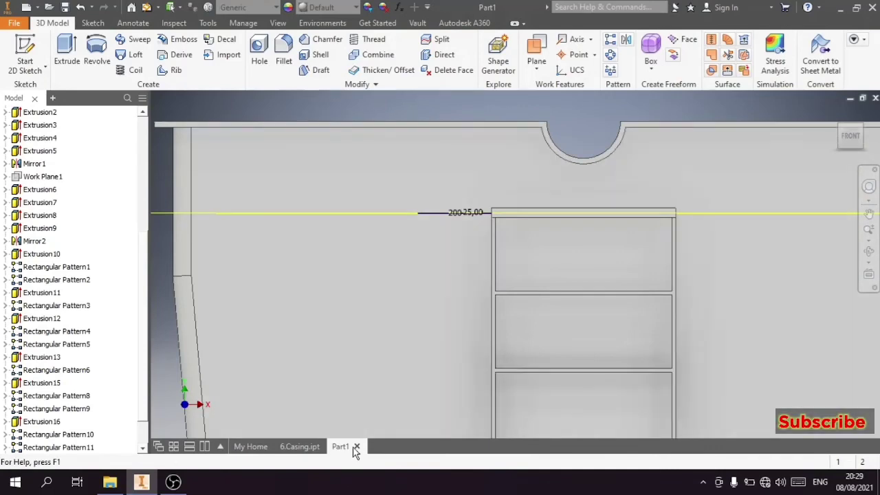
pyautogui.moveTo(850, 135)
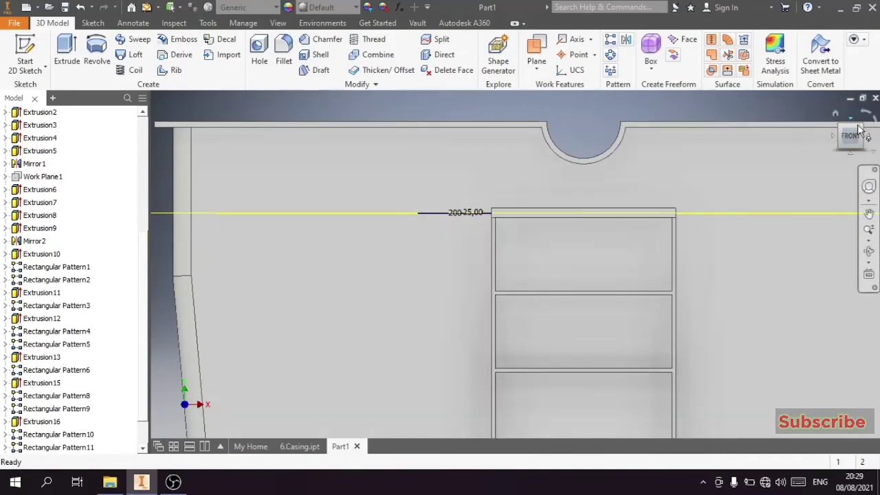
# - Go to Home view, re-edit the gusset sketch, and zoom in from the top view
pyautogui.click(861, 130)
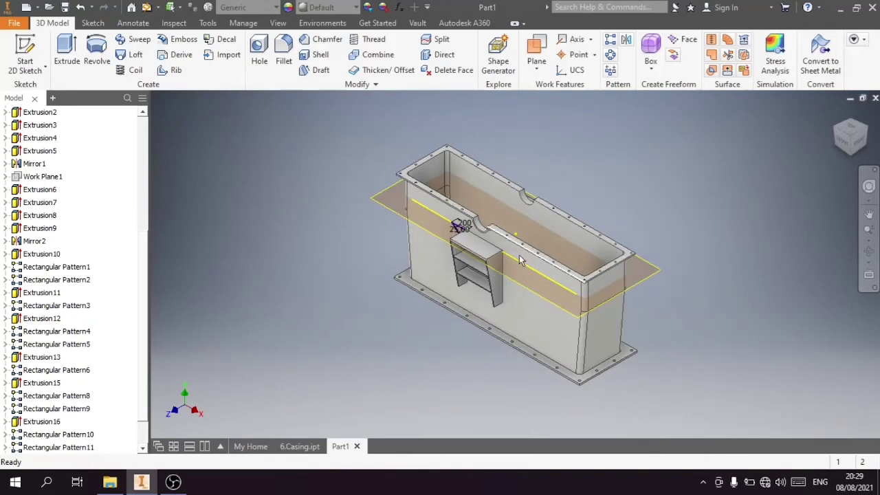
pyautogui.scroll(3, 454, 225)
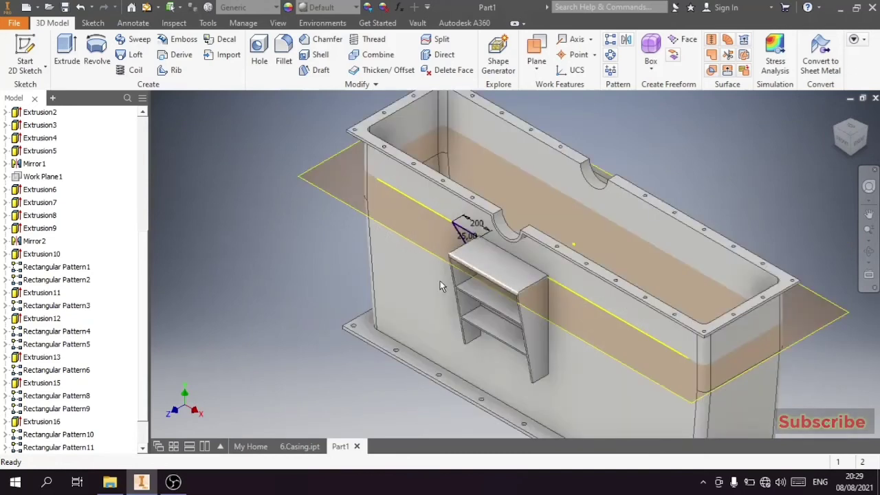
pyautogui.click(82, 9)
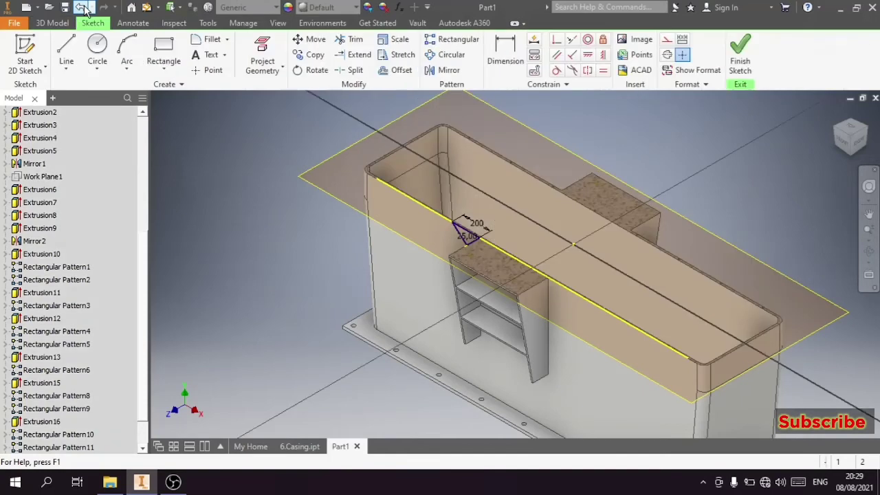
pyautogui.click(857, 134)
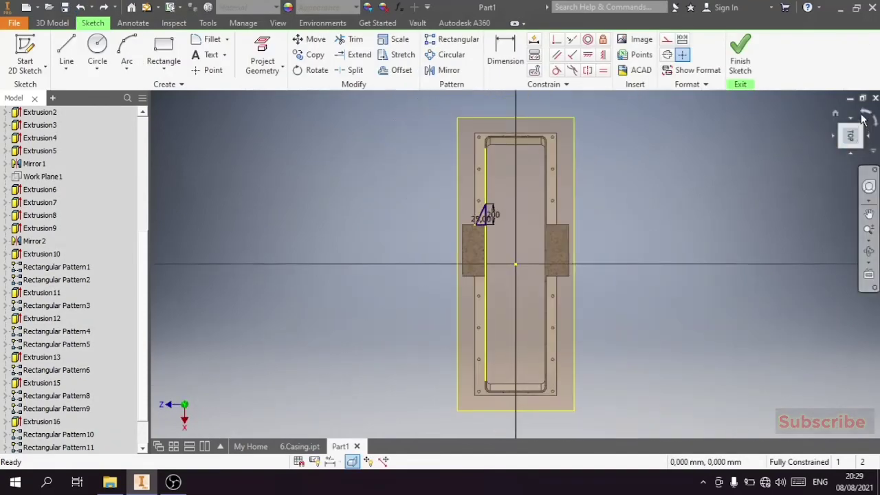
pyautogui.scroll(-5, 481, 303)
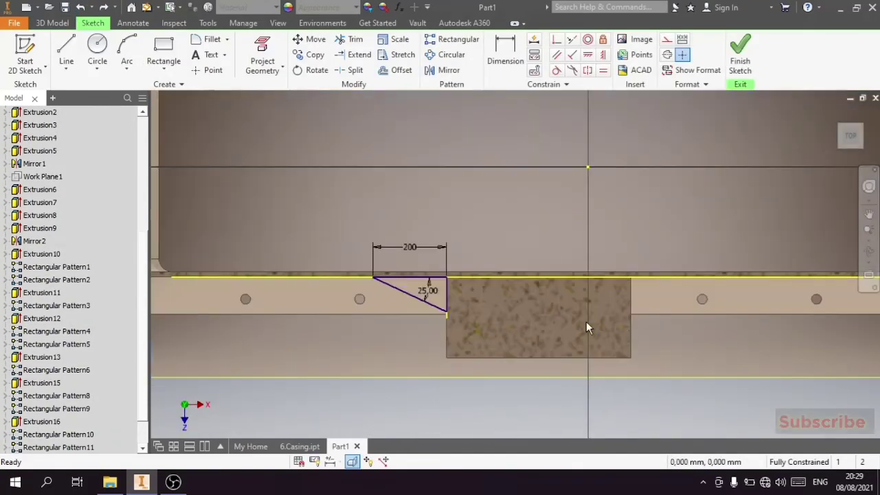
pyautogui.scroll(-2, 623, 308)
pyautogui.scroll(3, 551, 258)
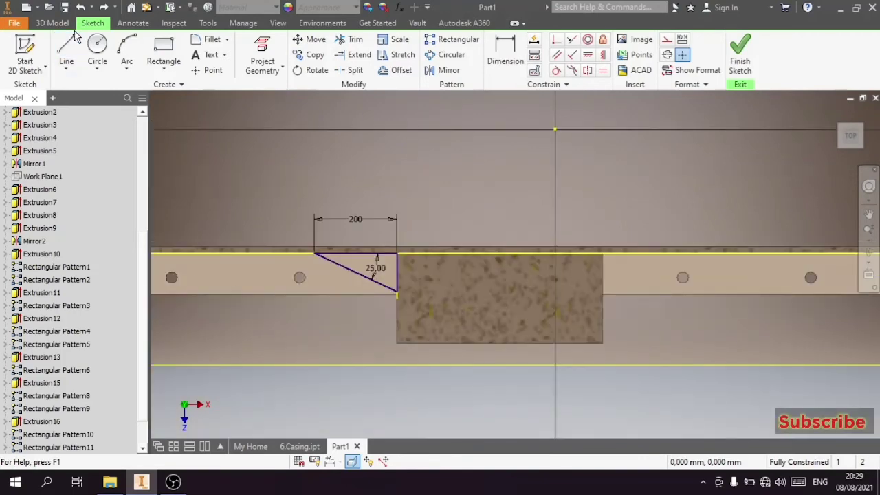
# - Draw the second gusset slope on the pad's right side and project the pad's right edge
pyautogui.click(66, 51)
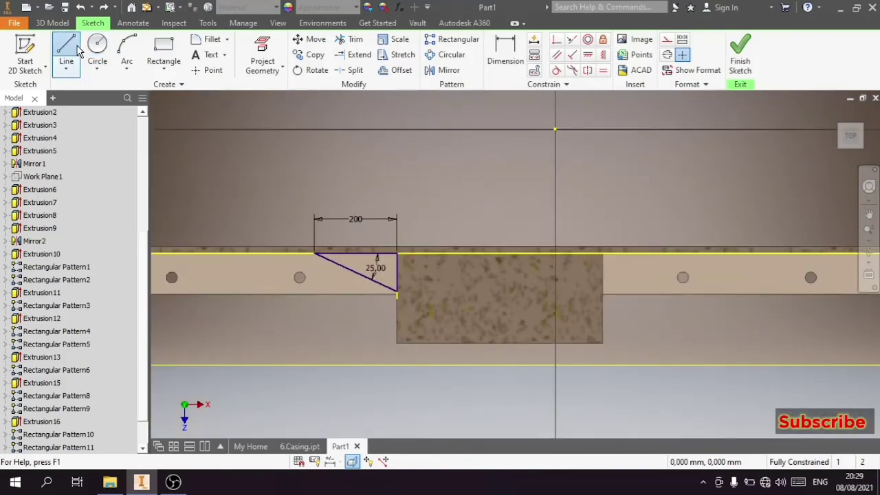
pyautogui.click(670, 254)
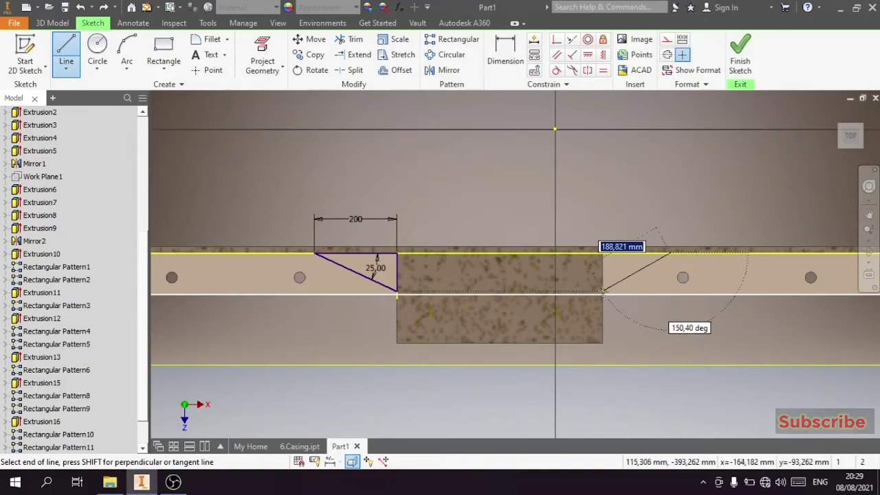
pyautogui.click(602, 291)
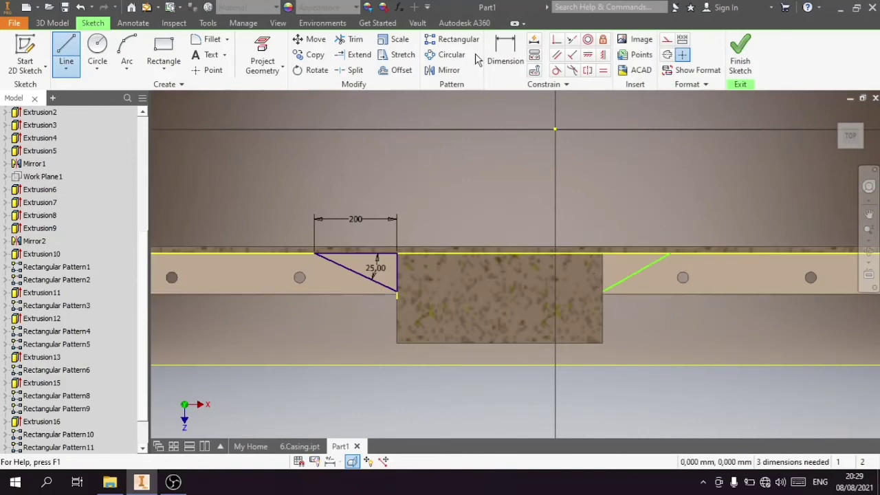
pyautogui.click(261, 61)
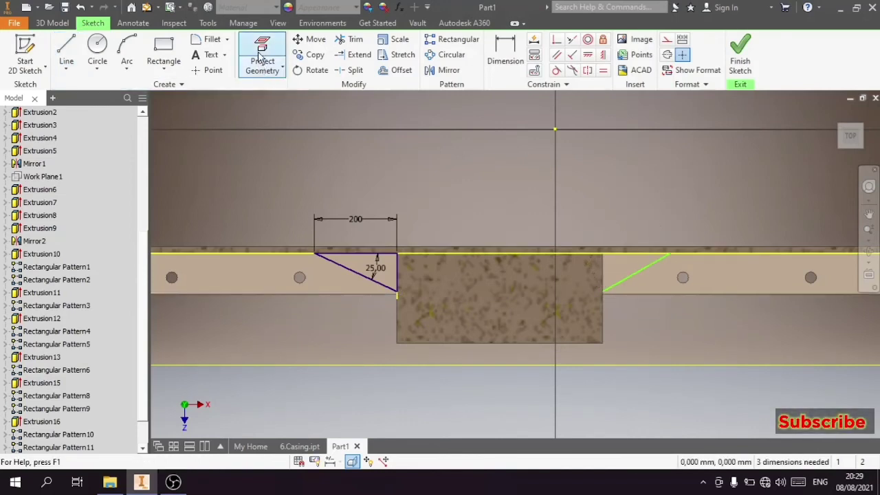
pyautogui.click(603, 302)
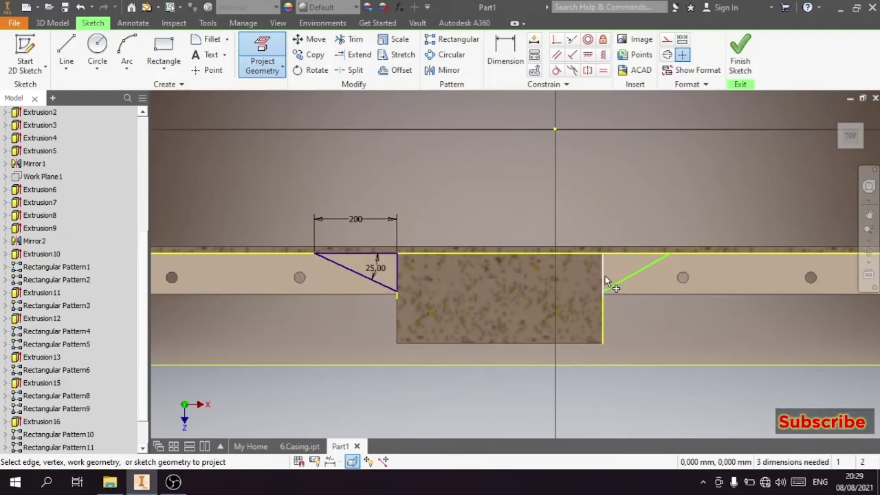
pyautogui.scroll(-2, 627, 294)
pyautogui.press('Escape')
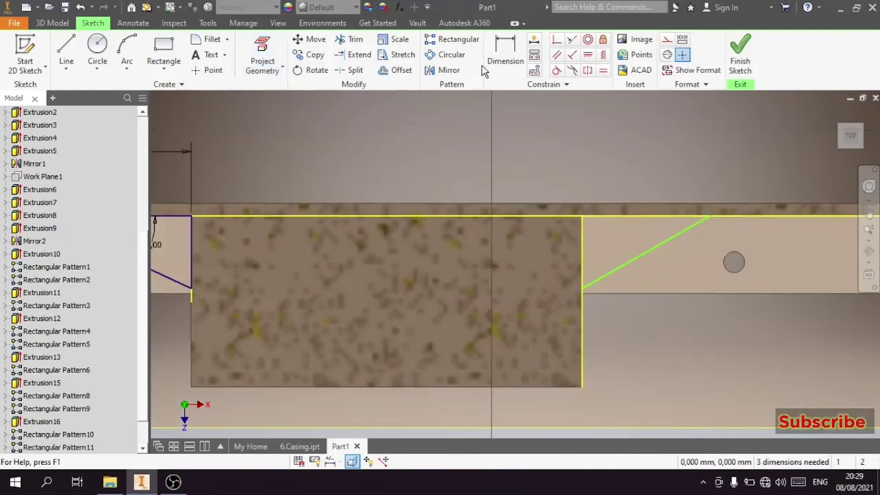
# - Dimension the new slope 200 wide from the projected edge and 25° from the top edge
pyautogui.click(505, 55)
pyautogui.scroll(-3, 664, 214)
pyautogui.scroll(2, 664, 215)
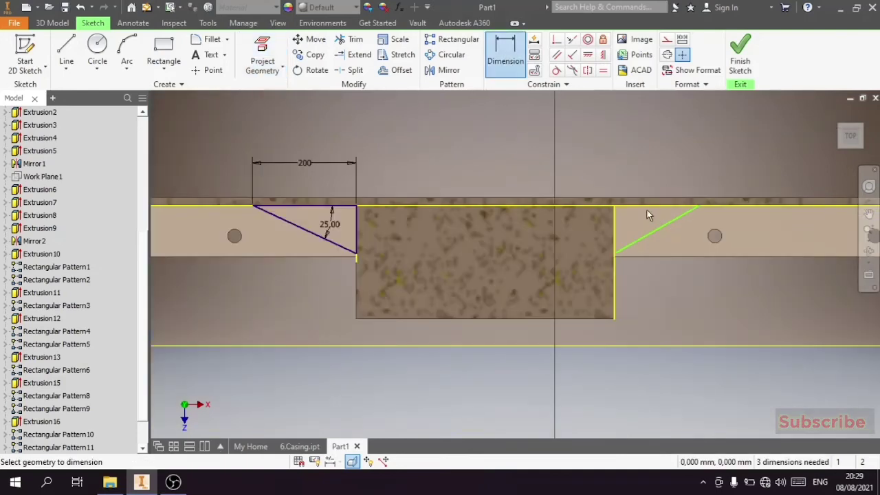
pyautogui.click(615, 222)
pyautogui.click(699, 205)
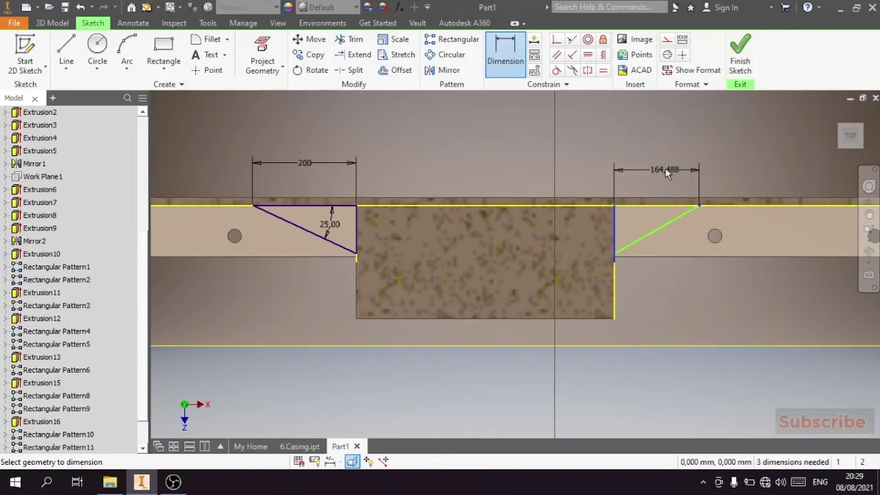
pyautogui.click(656, 159)
pyautogui.write('200')
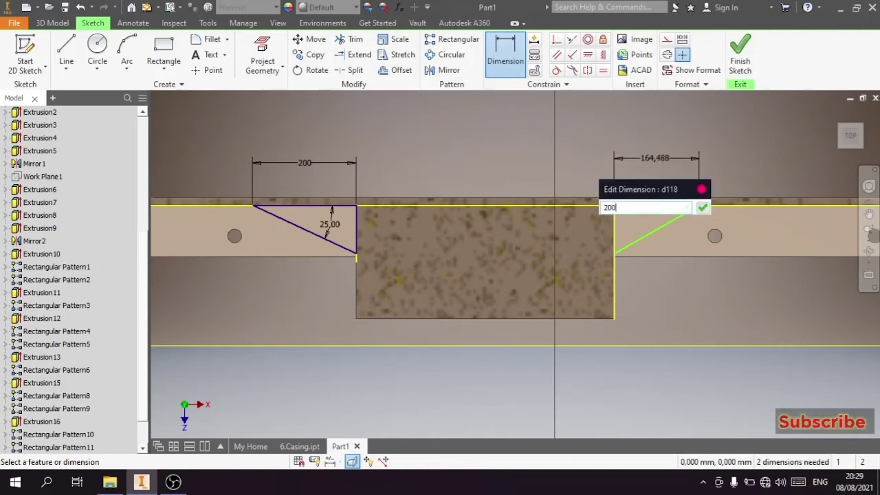
pyautogui.press('Return')
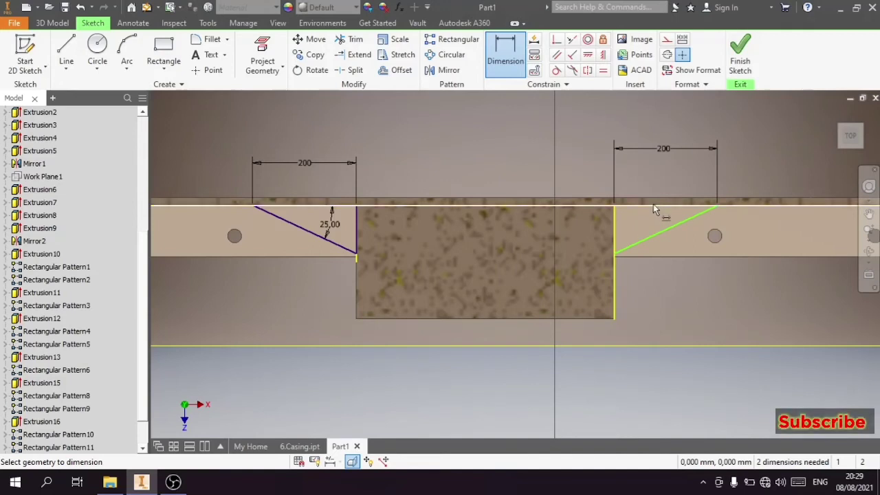
pyautogui.click(658, 207)
pyautogui.click(662, 226)
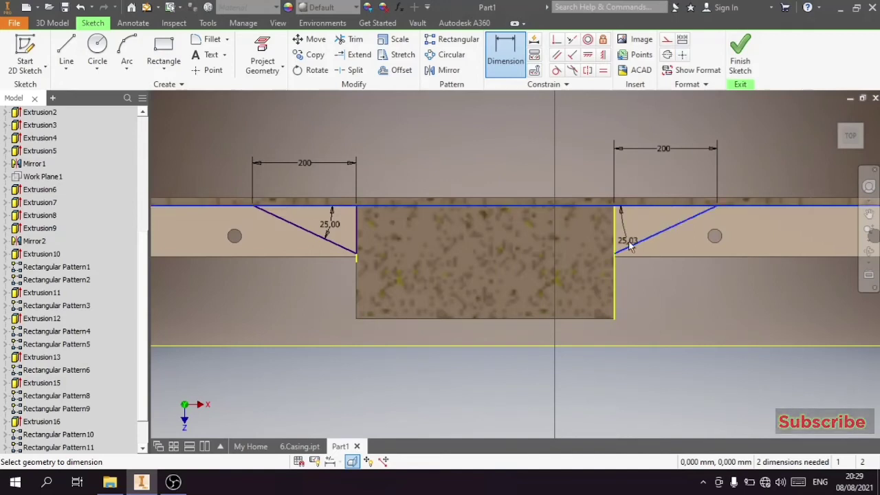
pyautogui.click(641, 230)
pyautogui.write('25')
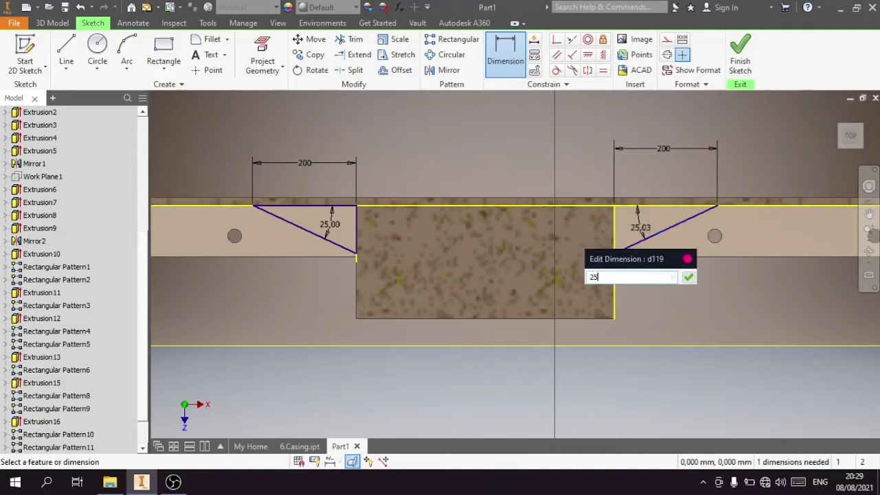
pyautogui.press('Return')
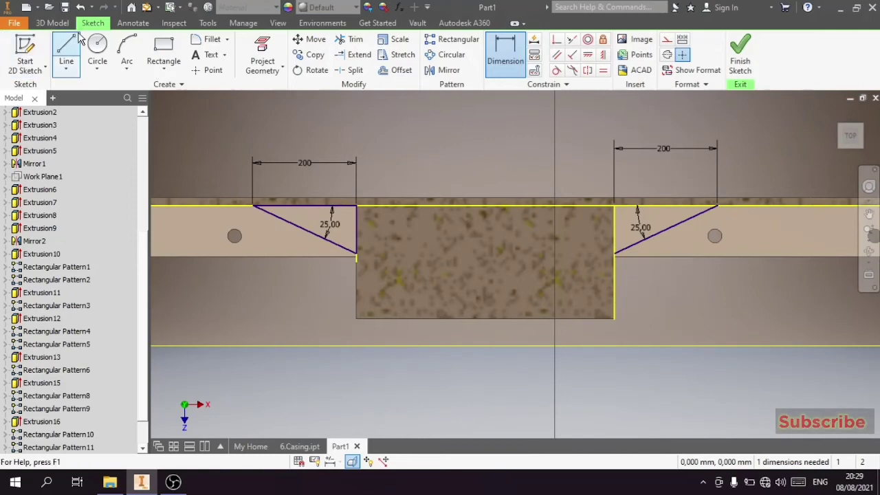
# - Draw a vertical line from the slope's lower end up to the top edge
pyautogui.click(66, 52)
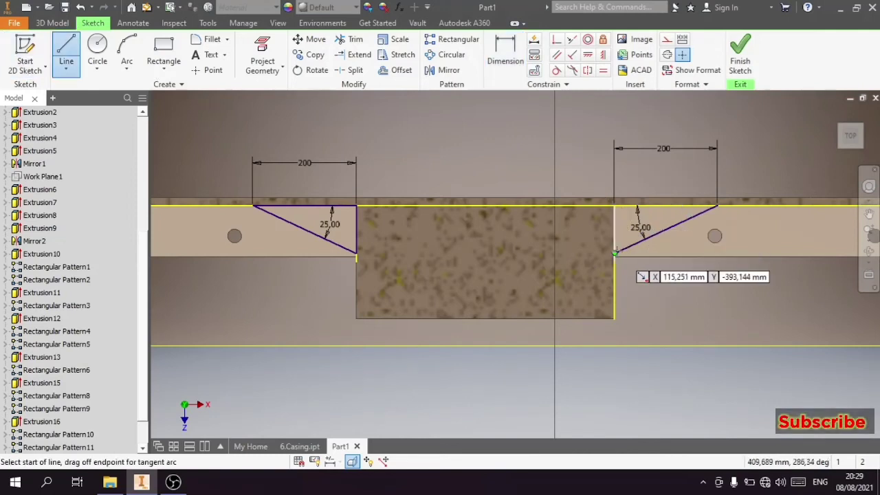
pyautogui.click(615, 252)
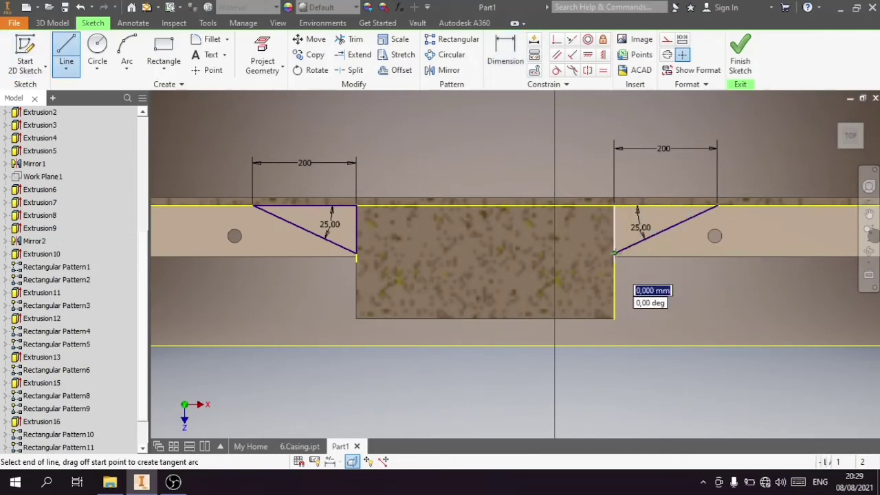
pyautogui.click(615, 205)
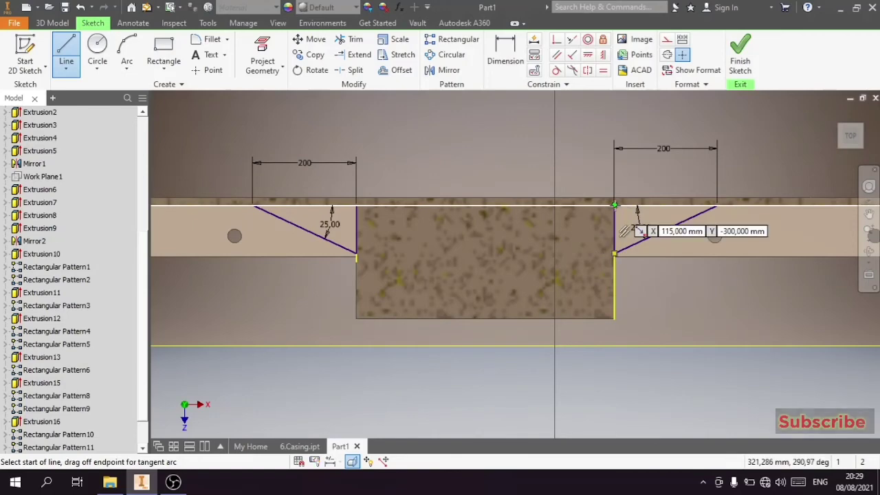
# - Close the right-hand gusset triangle and finish the sketch
pyautogui.click(717, 205)
pyautogui.press('Escape')
pyautogui.click(739, 69)
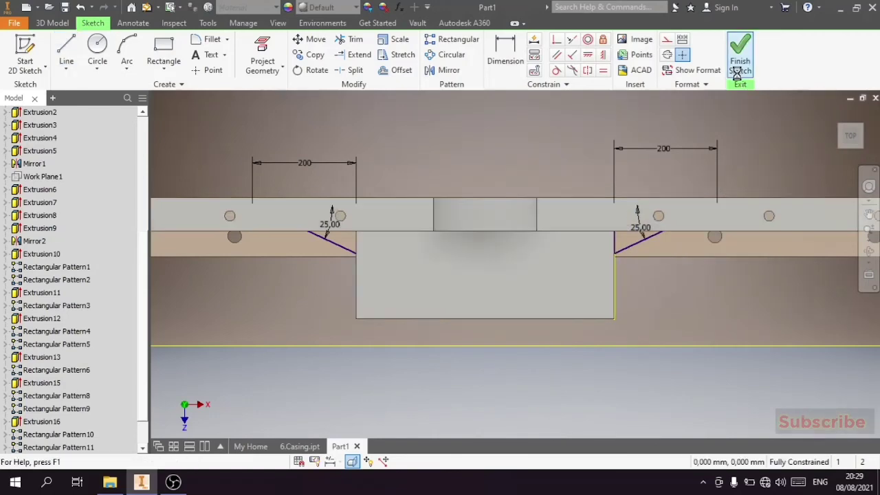
# - Extrude both triangle profiles symmetrically by 10 mm into gusset plates
pyautogui.press('e')
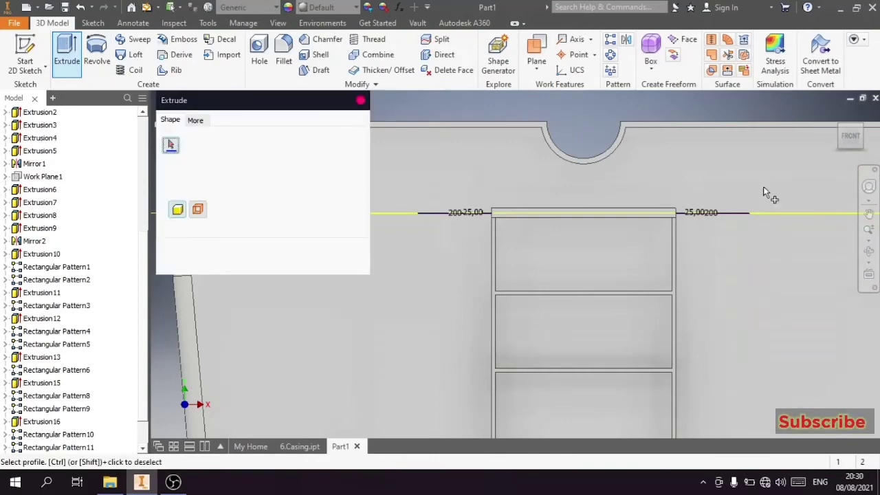
pyautogui.click(834, 126)
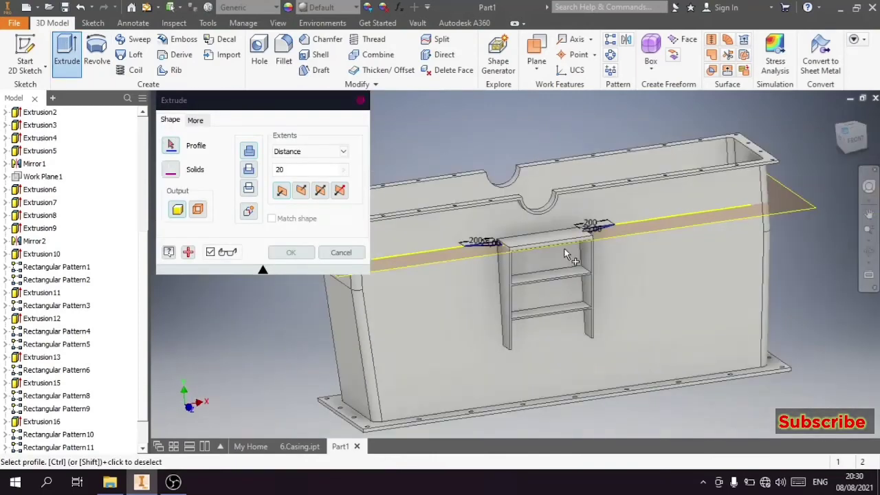
pyautogui.scroll(5, 560, 247)
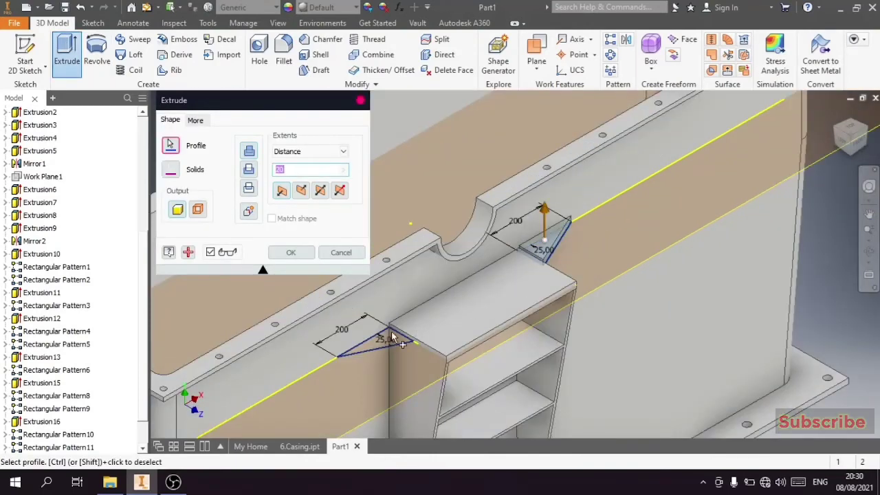
pyautogui.click(374, 346)
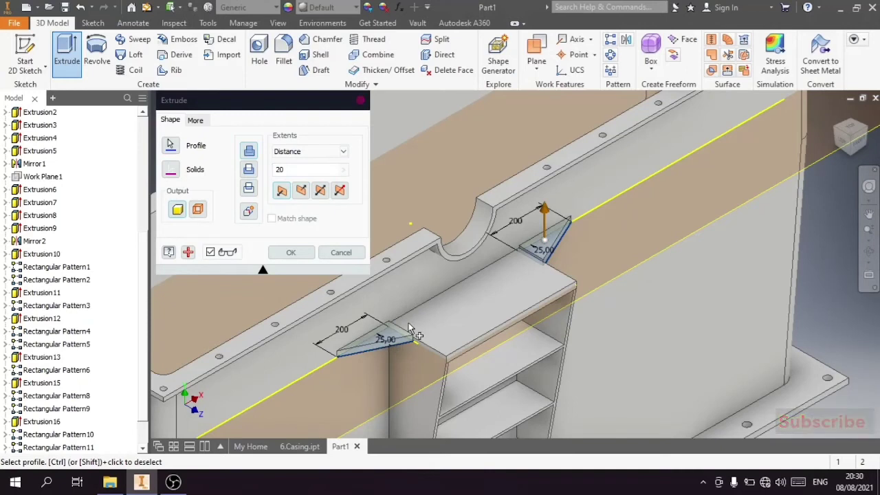
pyautogui.click(319, 197)
pyautogui.write('1')
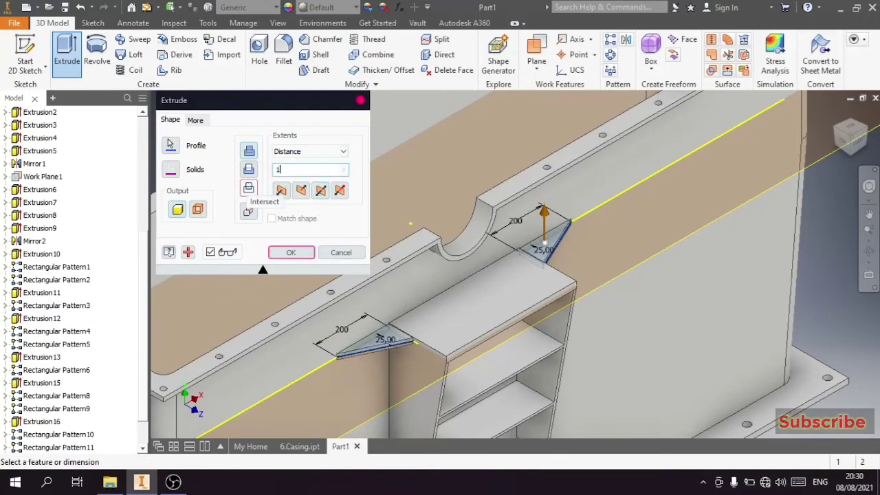
pyautogui.write('0')
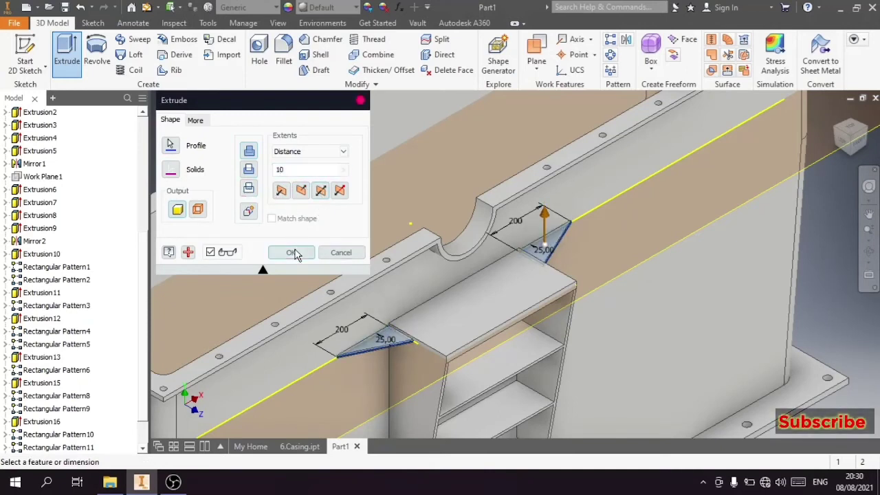
pyautogui.click(291, 253)
pyautogui.keyDown('shift'); pyautogui.moveTo(648, 254); pyautogui.dragTo(719, 213, button='middle'); pyautogui.keyUp('shift')
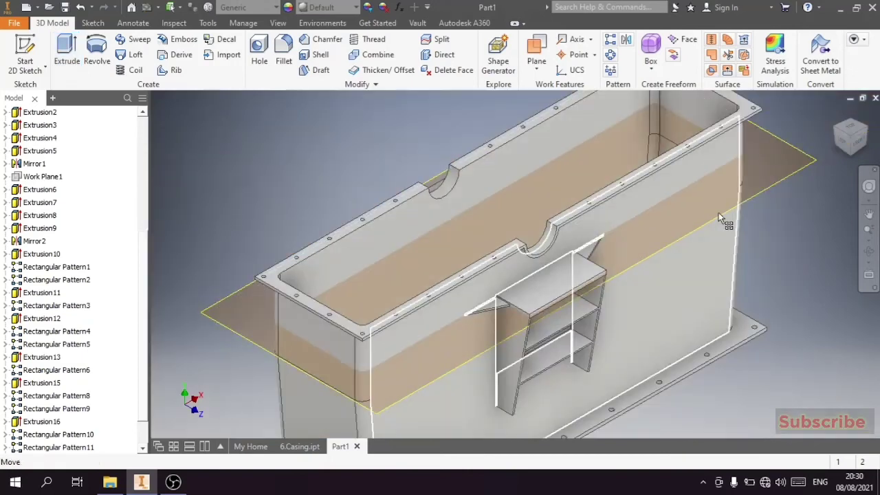
# - Turn off the work plane's visibility
pyautogui.rightClick(804, 164)
pyautogui.click(810, 166)
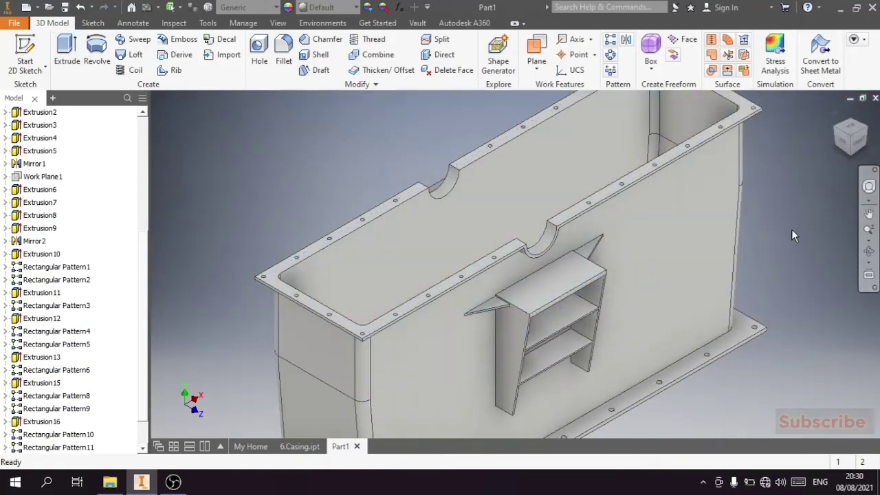
pyautogui.scroll(3, 765, 195)
pyautogui.scroll(-3, 763, 193)
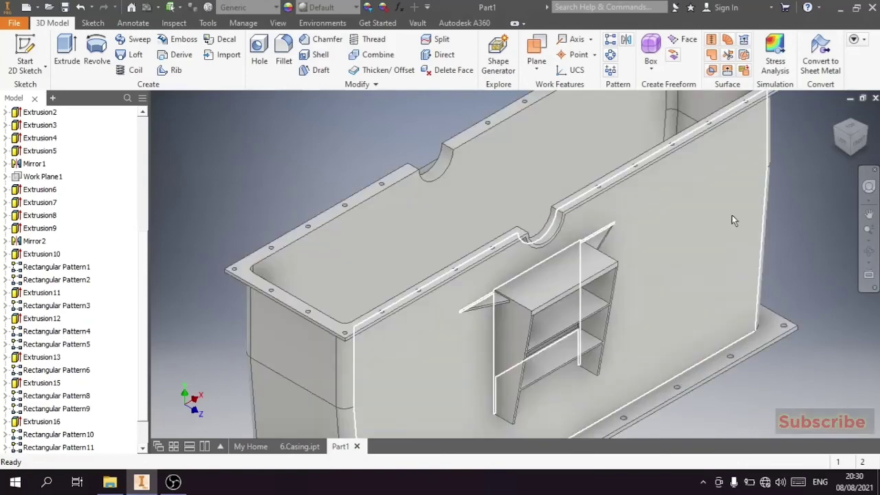
pyautogui.scroll(3, 732, 215)
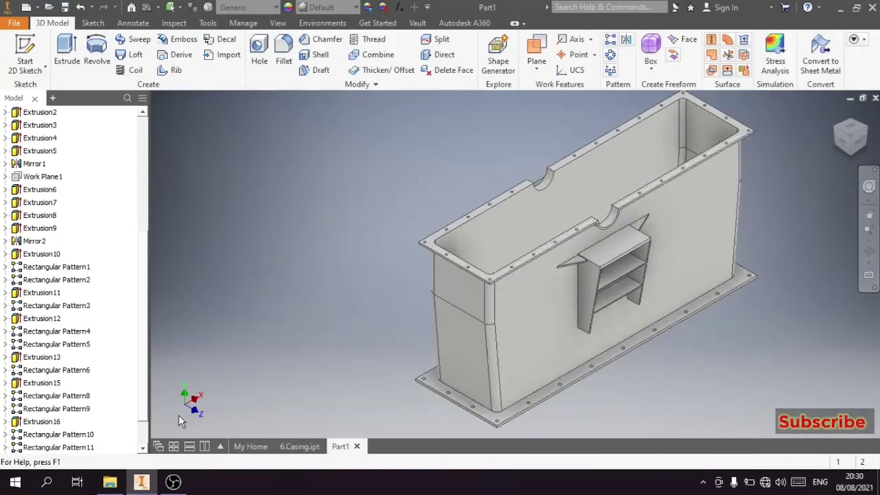
pyautogui.scroll(-1, 41, 234)
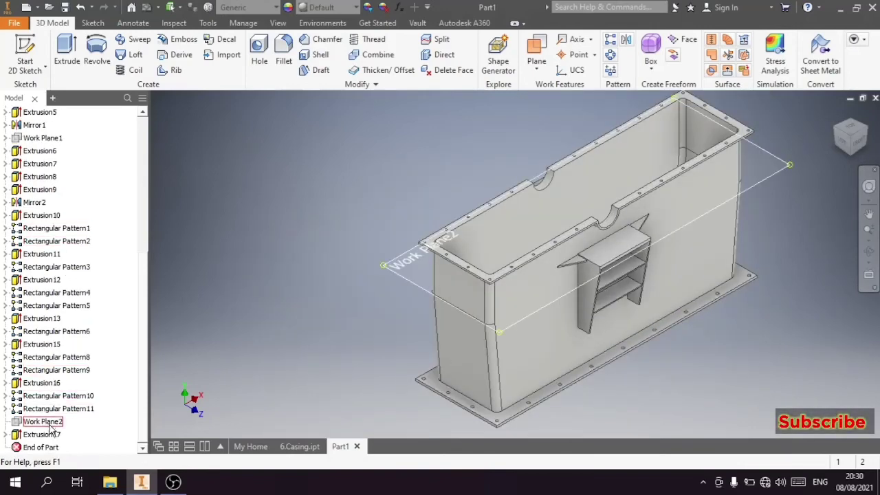
pyautogui.scroll(3, 69, 241)
pyautogui.scroll(-1, 75, 244)
pyautogui.scroll(-2, 75, 243)
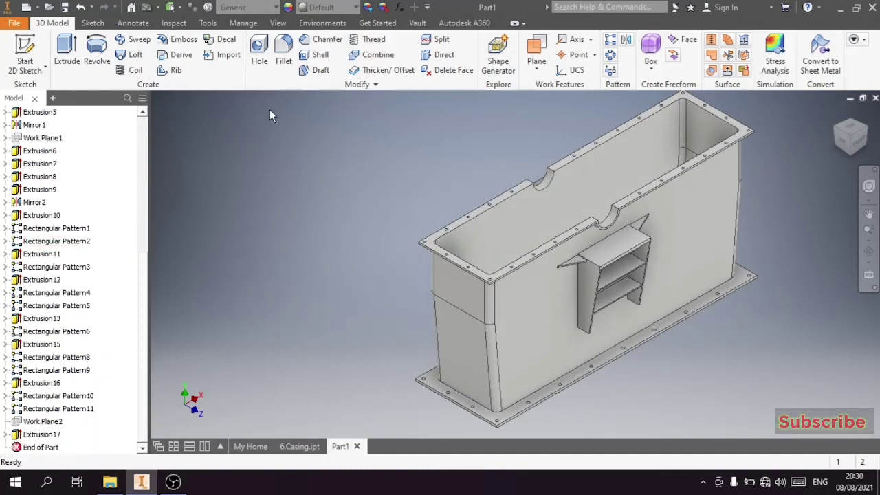
# - Start a new work plane referencing the XY Plane
pyautogui.click(536, 49)
pyautogui.scroll(3, 42, 172)
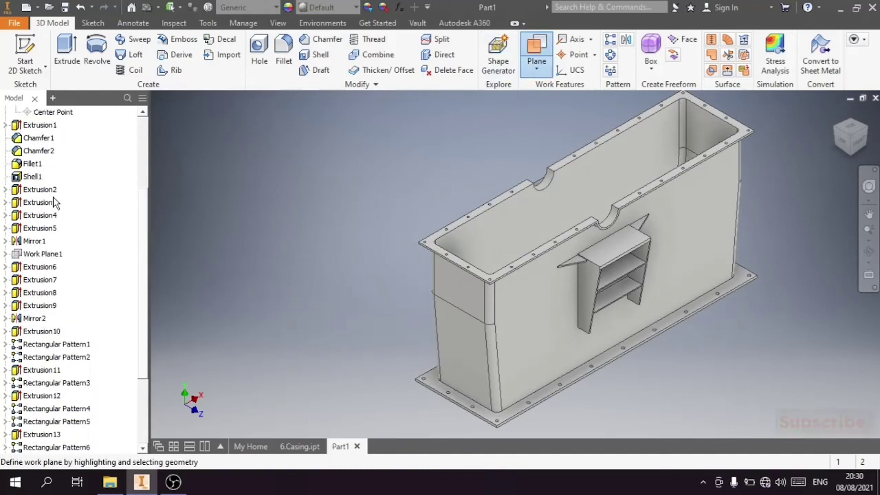
pyautogui.scroll(1, 39, 171)
pyautogui.scroll(2, 39, 170)
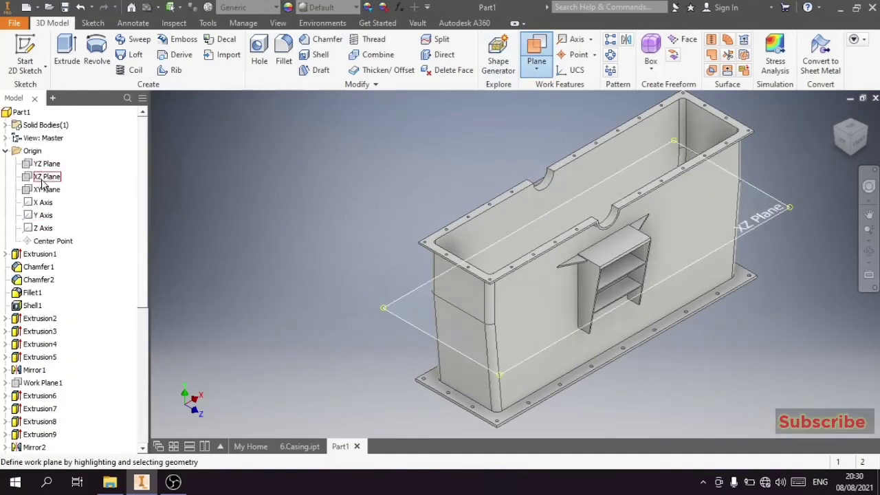
pyautogui.click(44, 189)
pyautogui.scroll(-3, 48, 240)
pyautogui.scroll(-3, 42, 289)
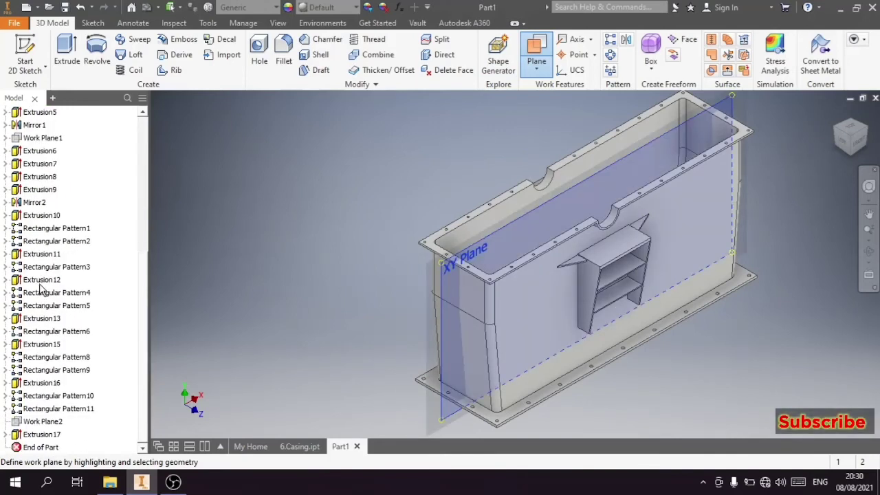
# - Begin a mirror of the gusset extrusion, then cancel that setup
pyautogui.click(628, 39)
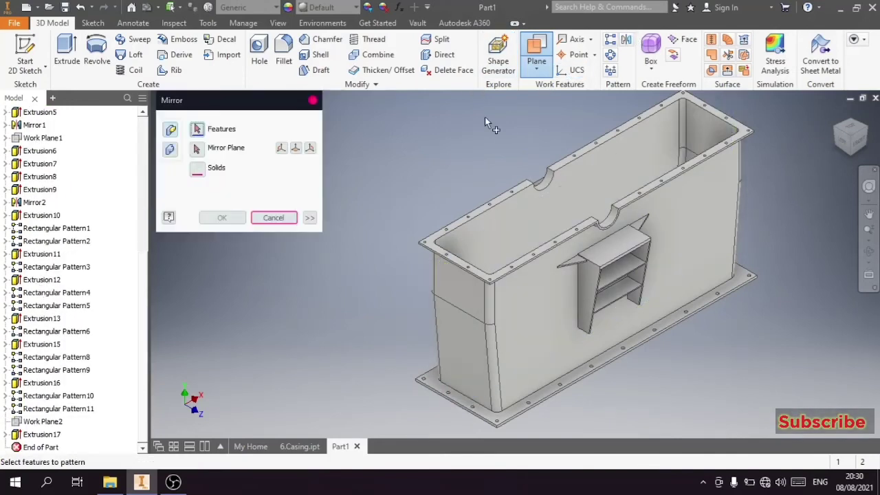
pyautogui.click(41, 434)
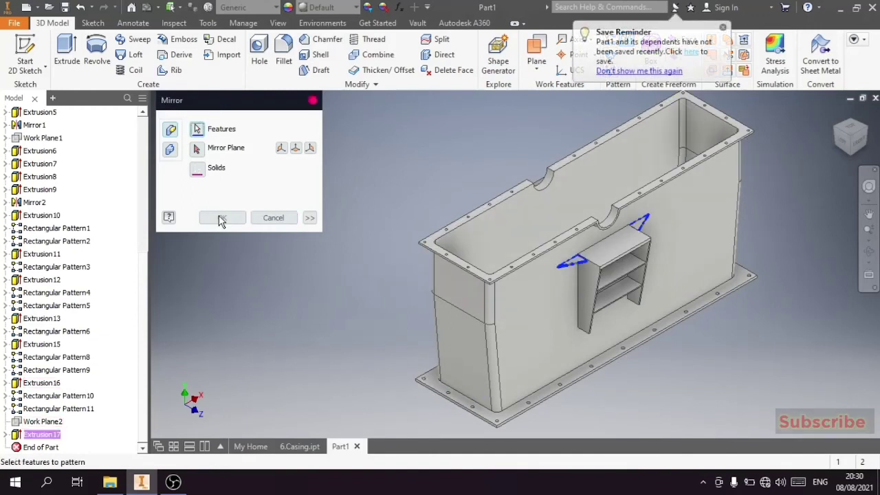
pyautogui.click(199, 150)
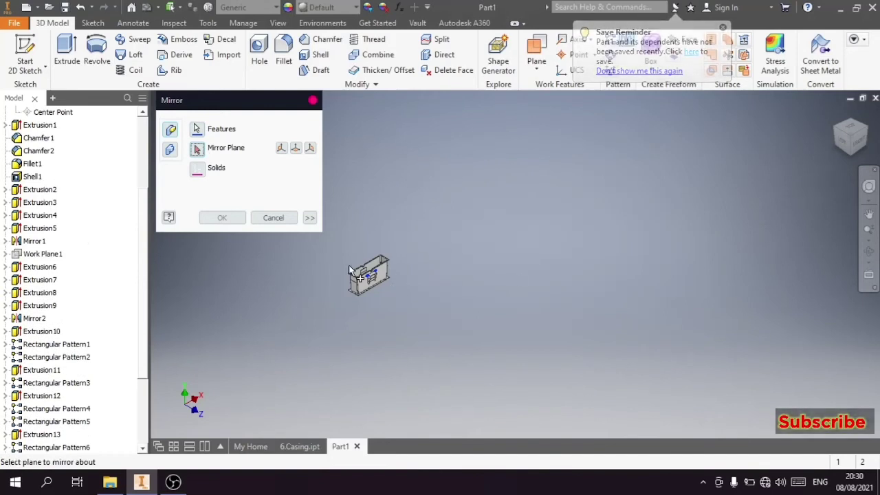
pyautogui.scroll(5, 324, 270)
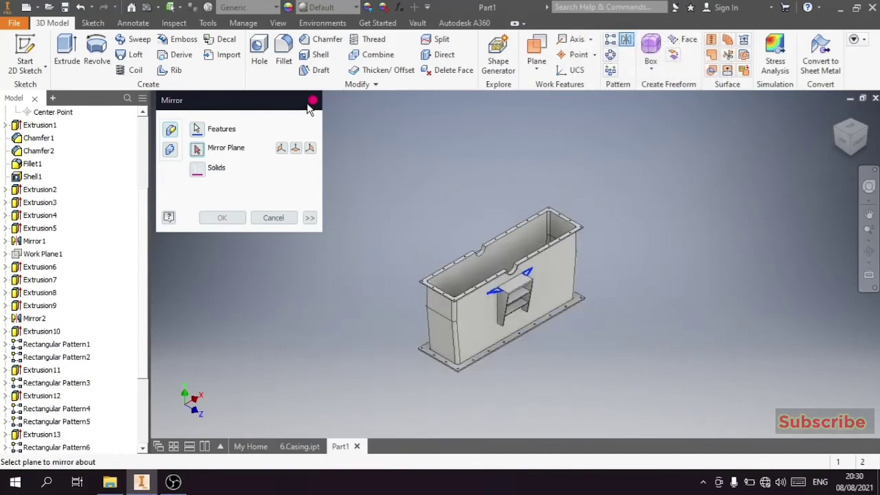
pyautogui.click(313, 100)
# - Mirror the gusset extrusion about the XY Plane to the casing's other side
pyautogui.click(625, 39)
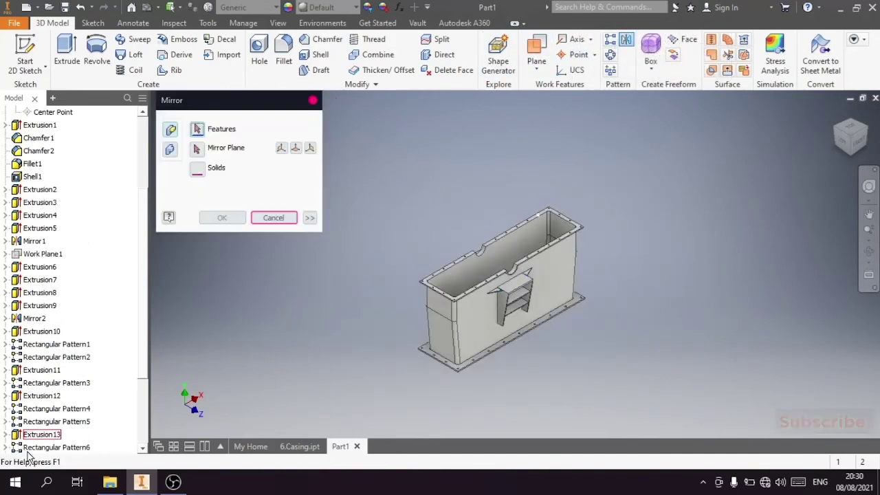
pyautogui.scroll(-1, 34, 433)
pyautogui.scroll(3, 43, 316)
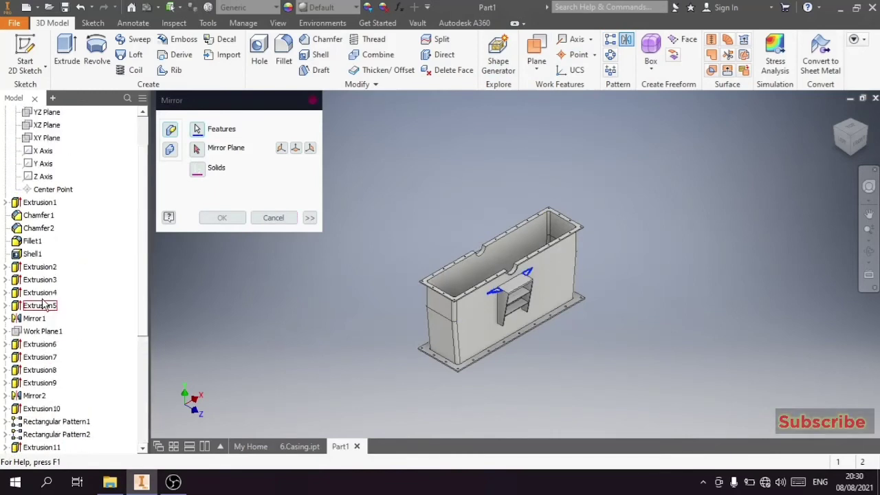
pyautogui.scroll(2, 43, 305)
pyautogui.click(197, 147)
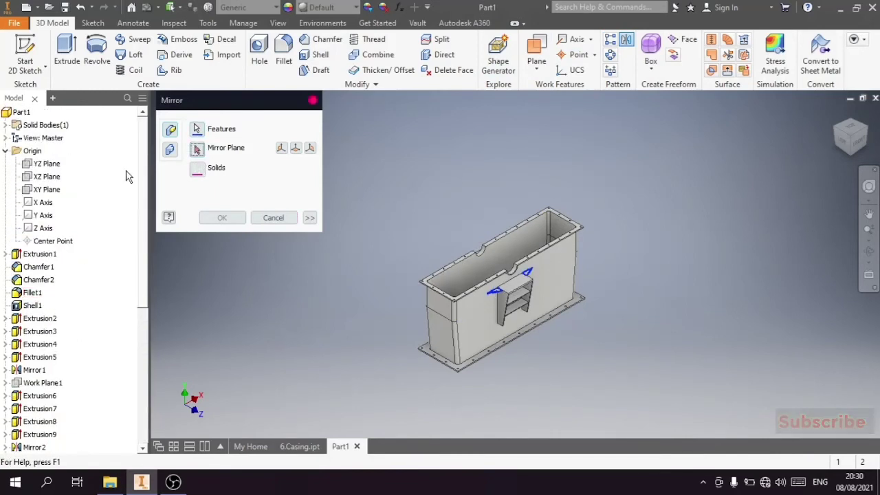
pyautogui.click(42, 191)
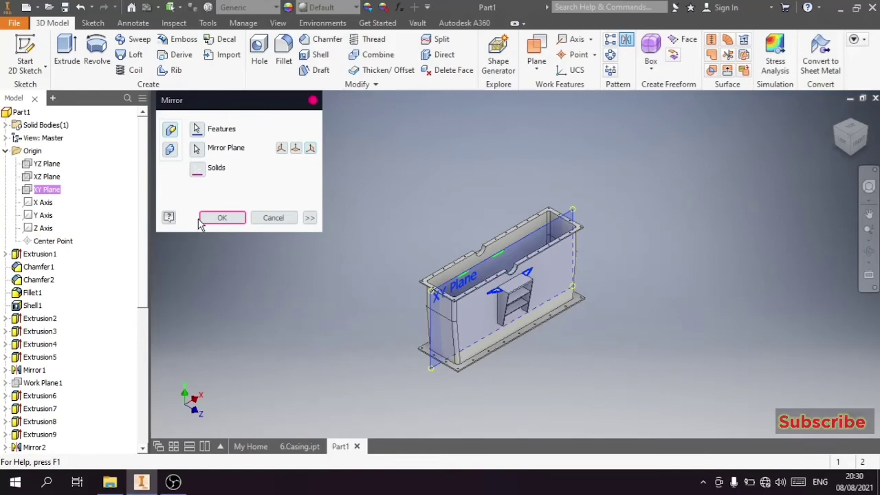
pyautogui.click(203, 219)
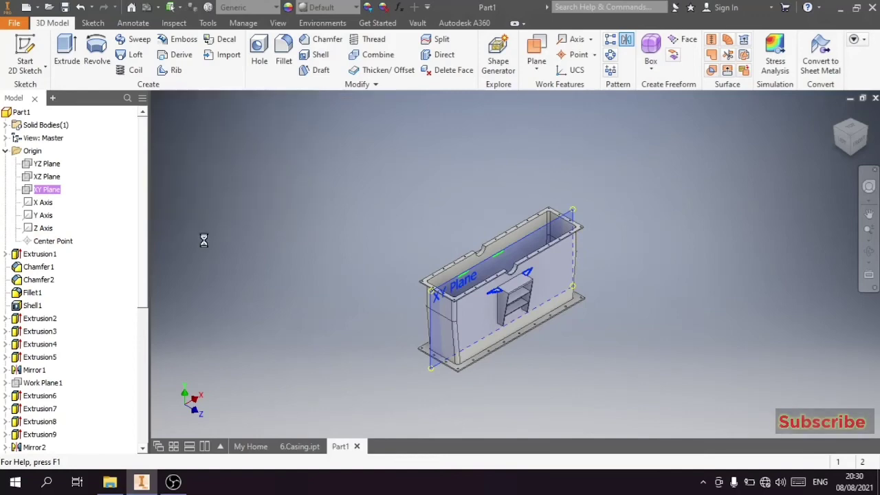
pyautogui.click(835, 129)
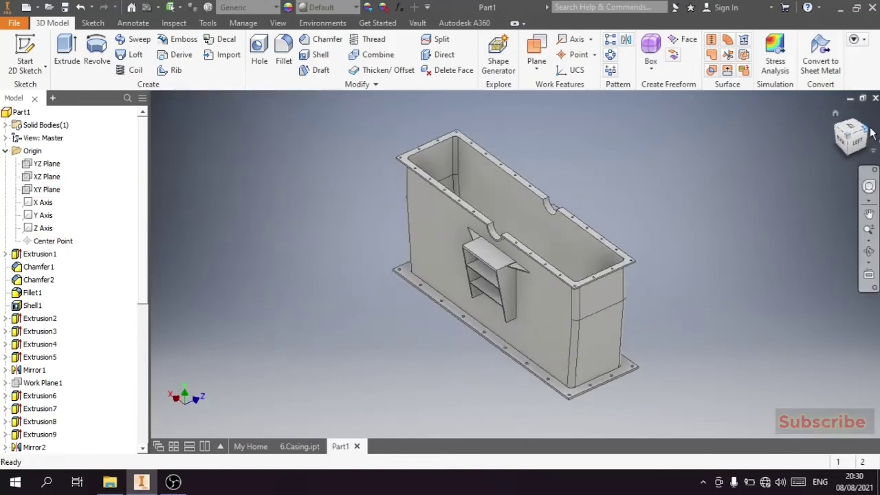
# - Start a 30 mm fillet on the first flange corner edge
pyautogui.click(872, 132)
pyautogui.click(864, 141)
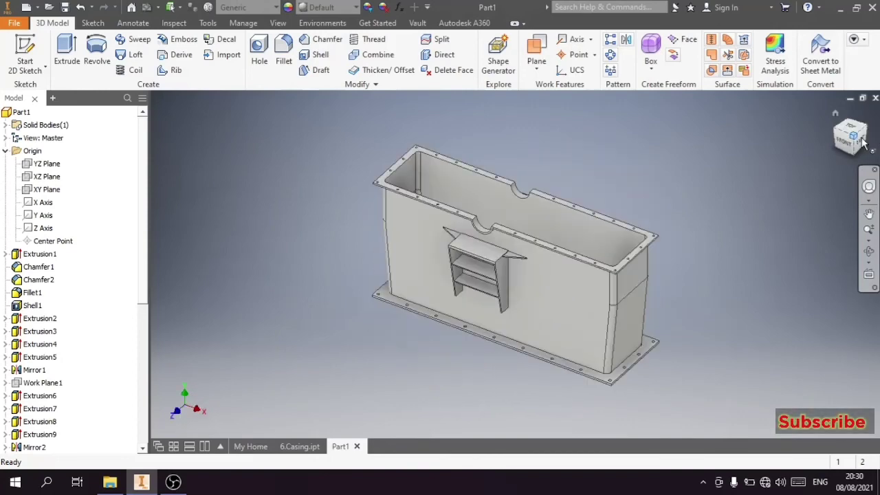
pyautogui.press('f')
pyautogui.scroll(3, 643, 247)
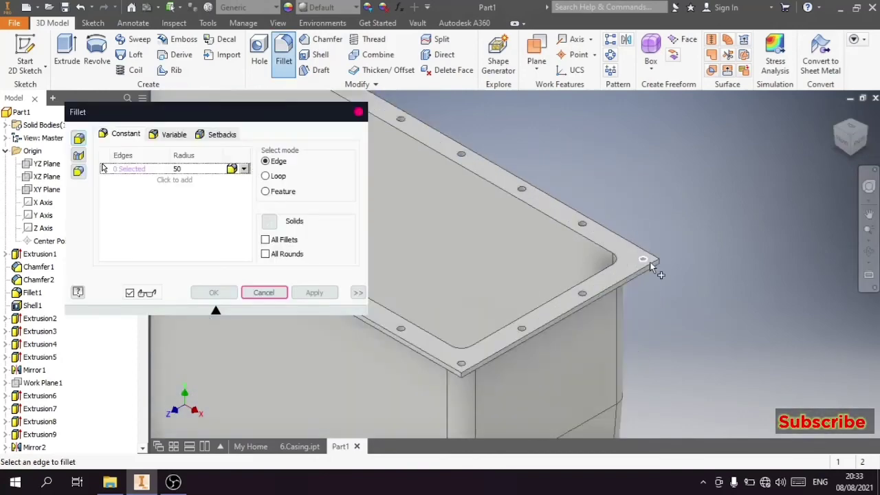
pyautogui.scroll(3, 649, 262)
pyautogui.click(711, 260)
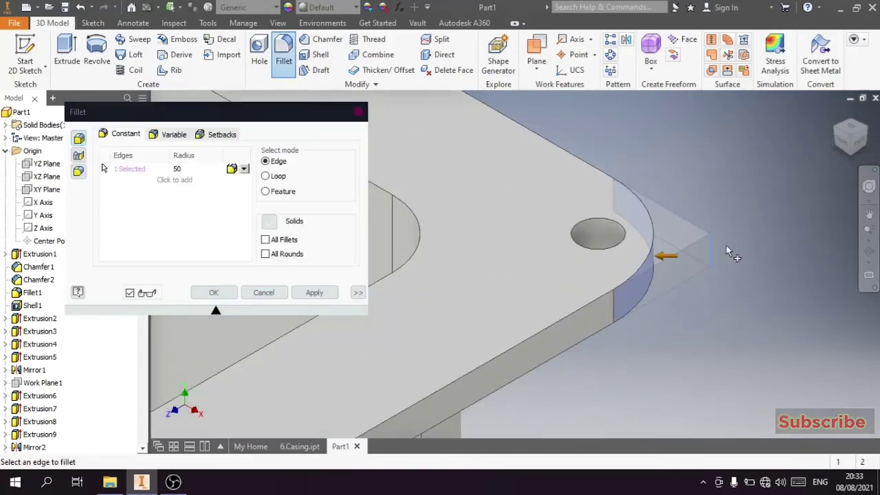
pyautogui.click(180, 168)
pyautogui.write('3')
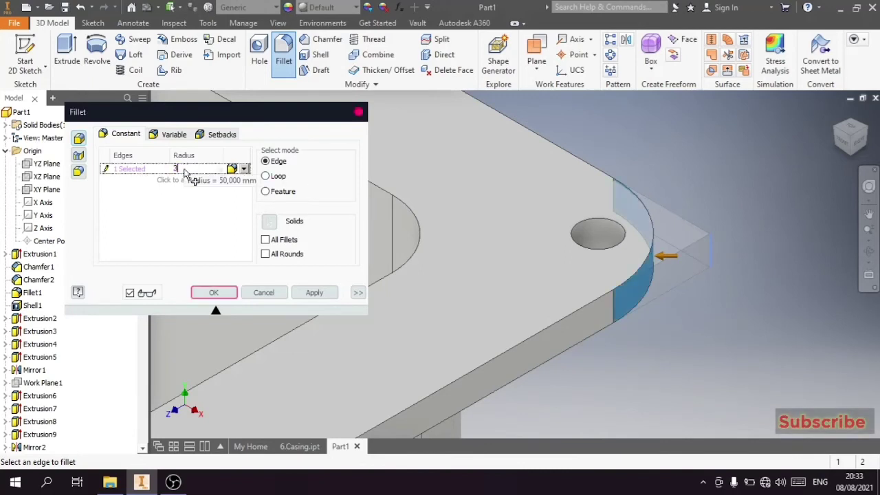
pyautogui.write('0')
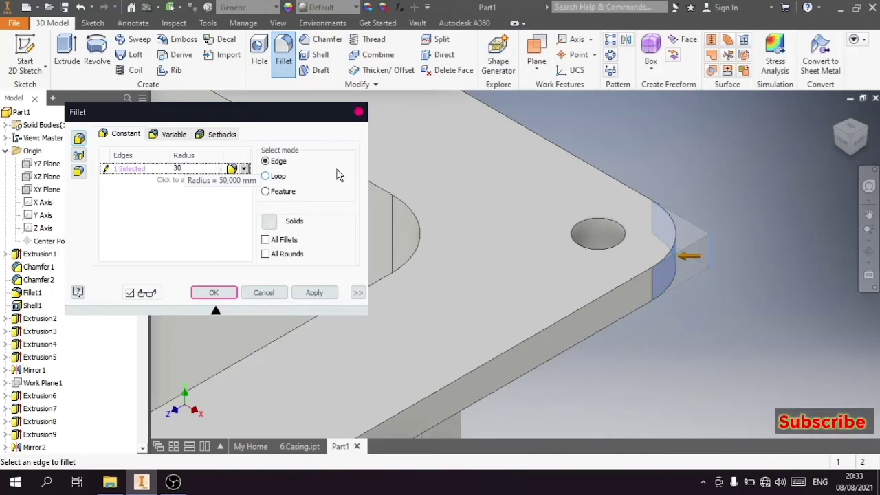
pyautogui.scroll(-5, 663, 170)
# - Add the remaining seven flange corner edges and apply the 30 mm fillet
pyautogui.keyDown('shift'); pyautogui.moveTo(663, 170); pyautogui.dragTo(728, 174, button='middle'); pyautogui.keyUp('shift')
pyautogui.scroll(5, 519, 286)
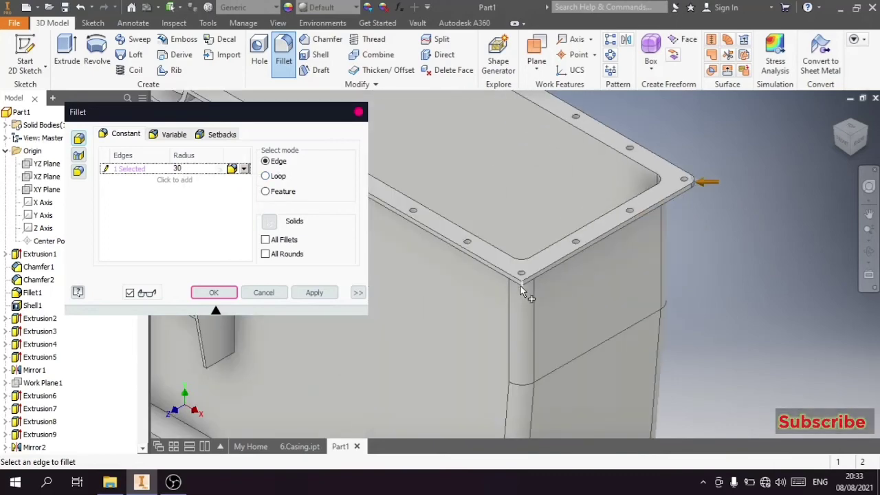
pyautogui.click(524, 278)
pyautogui.keyDown('shift'); pyautogui.moveTo(613, 305); pyautogui.dragTo(674, 317, button='middle'); pyautogui.keyUp('shift')
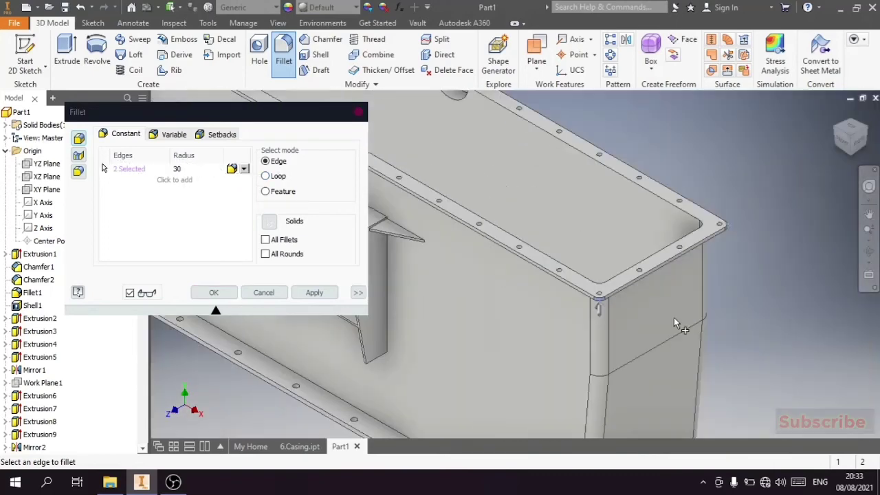
pyautogui.scroll(-5, 673, 323)
pyautogui.scroll(4, 480, 202)
pyautogui.scroll(3, 551, 270)
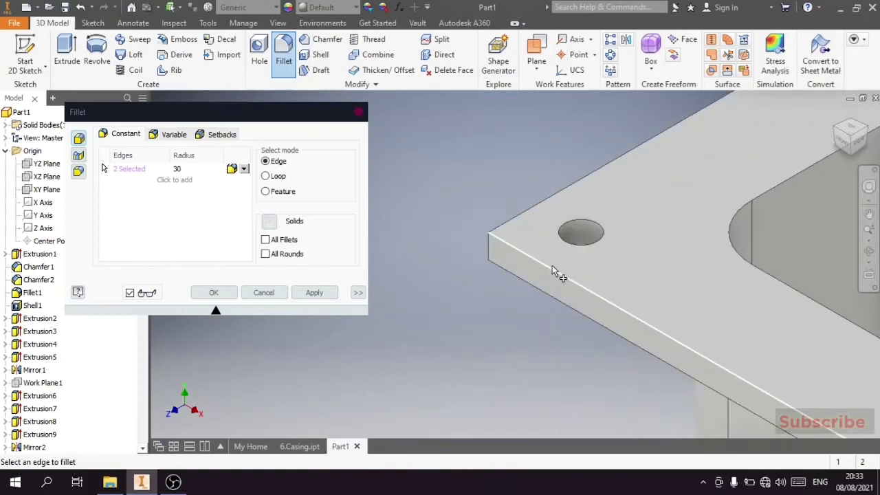
pyautogui.click(491, 246)
pyautogui.scroll(-4, 490, 246)
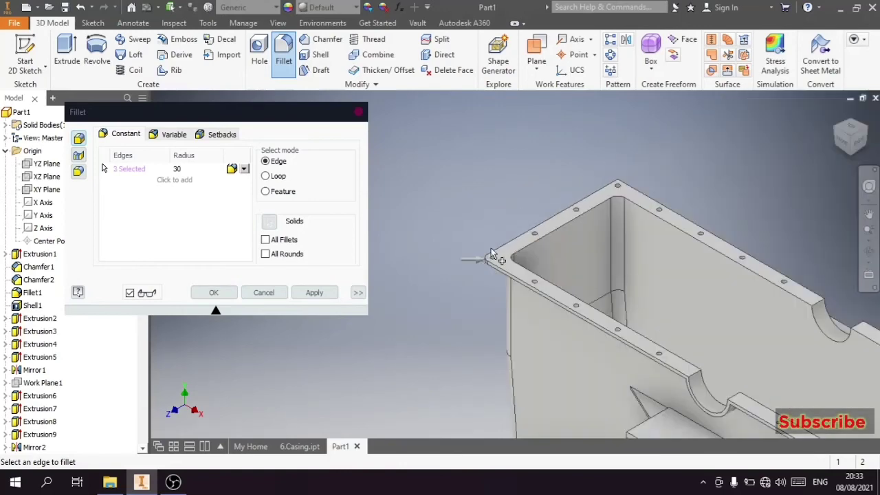
pyautogui.scroll(4, 639, 196)
pyautogui.click(642, 191)
pyautogui.scroll(-3, 618, 145)
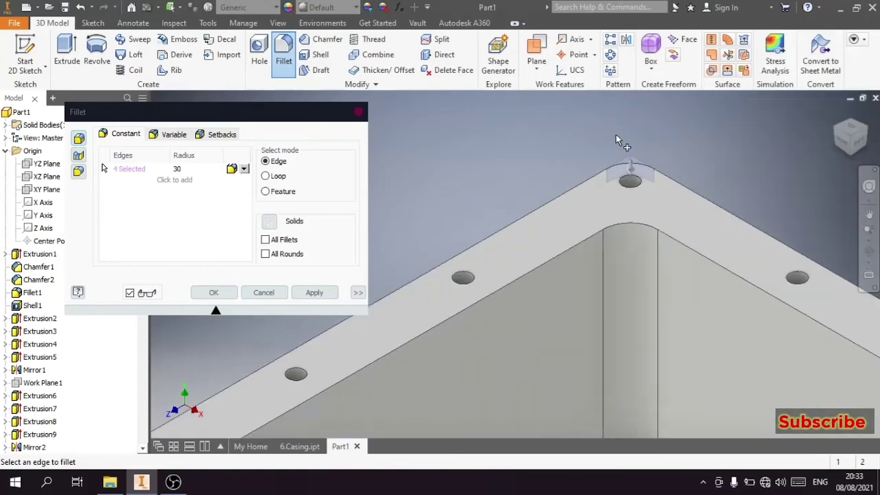
pyautogui.scroll(-2, 617, 141)
pyautogui.scroll(5, 730, 309)
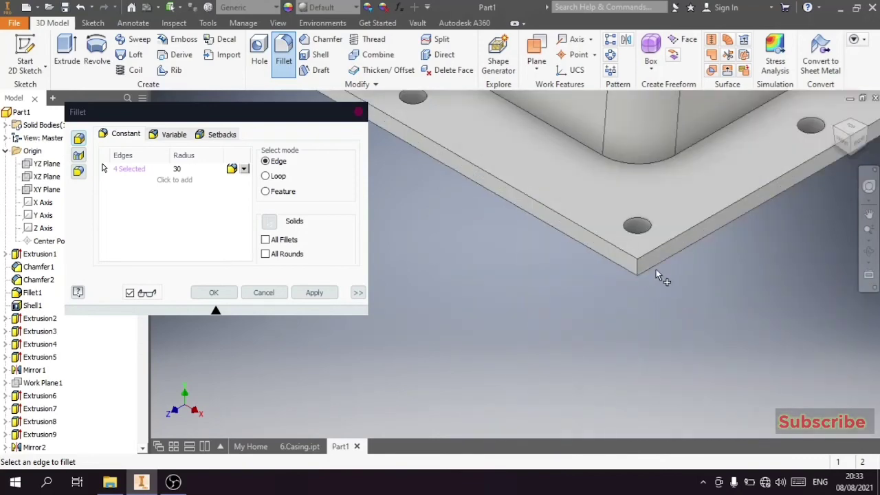
pyautogui.click(638, 270)
pyautogui.scroll(-4, 610, 330)
pyautogui.scroll(5, 722, 257)
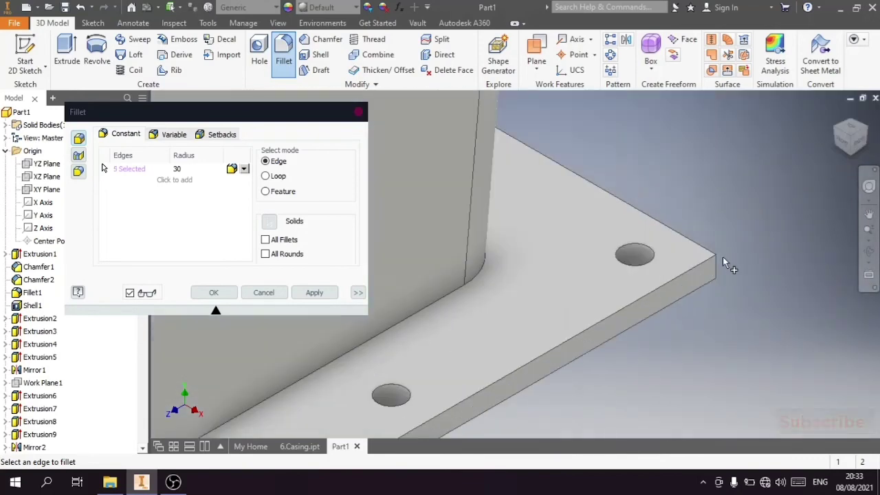
pyautogui.click(716, 264)
pyautogui.scroll(-4, 745, 281)
pyautogui.scroll(5, 540, 289)
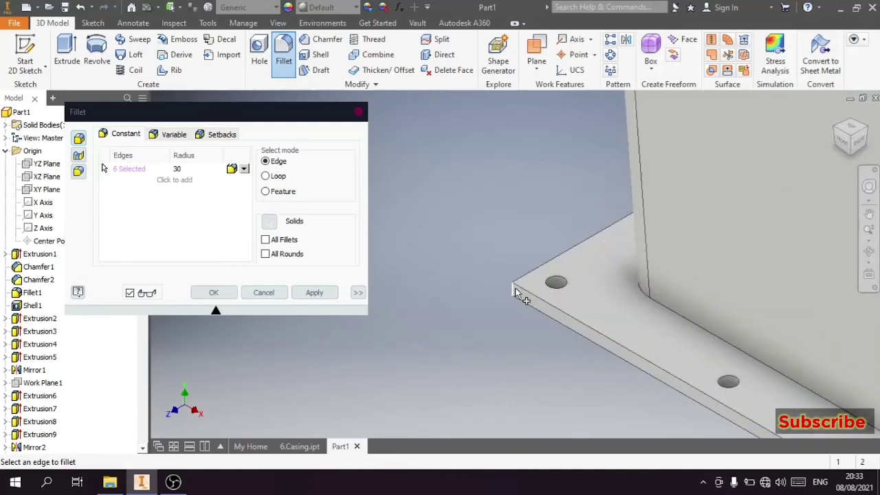
pyautogui.click(515, 287)
pyautogui.scroll(-4, 509, 296)
pyautogui.scroll(-3, 505, 298)
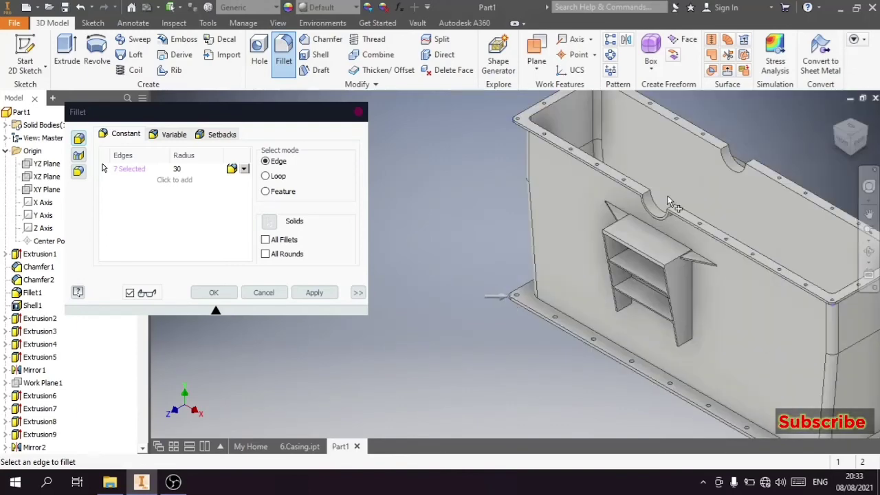
pyautogui.click(856, 124)
pyautogui.scroll(3, 589, 403)
pyautogui.scroll(2, 539, 385)
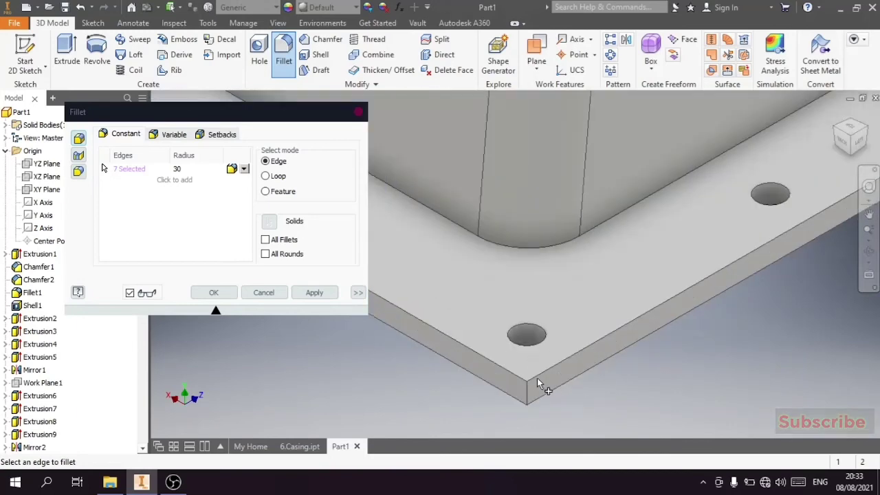
pyautogui.click(530, 391)
pyautogui.scroll(-2, 642, 356)
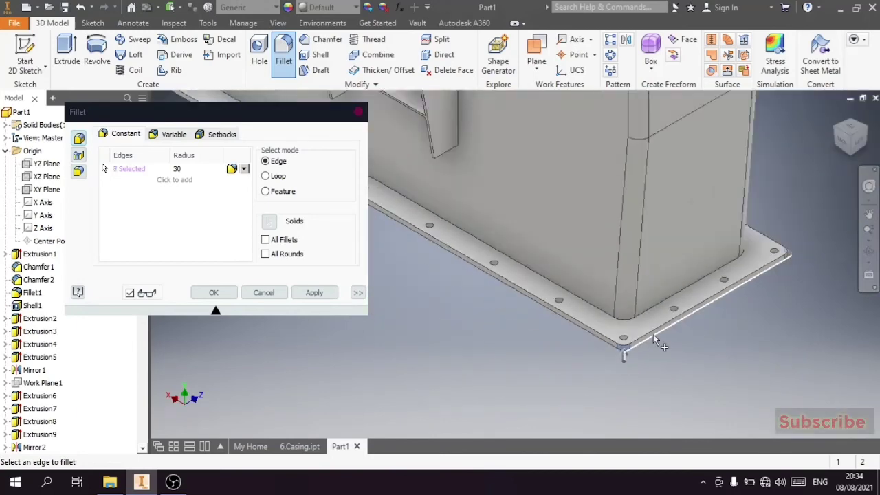
pyautogui.scroll(-2, 623, 350)
pyautogui.scroll(3, 657, 334)
pyautogui.scroll(-3, 670, 323)
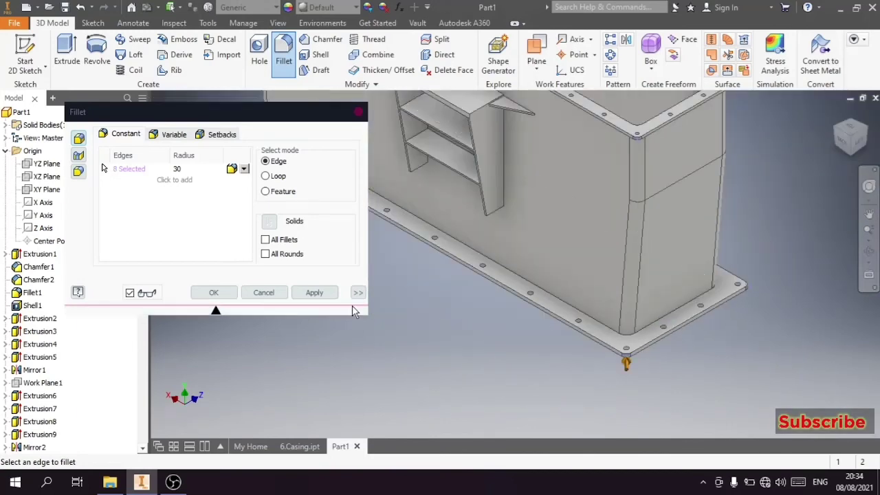
pyautogui.click(335, 294)
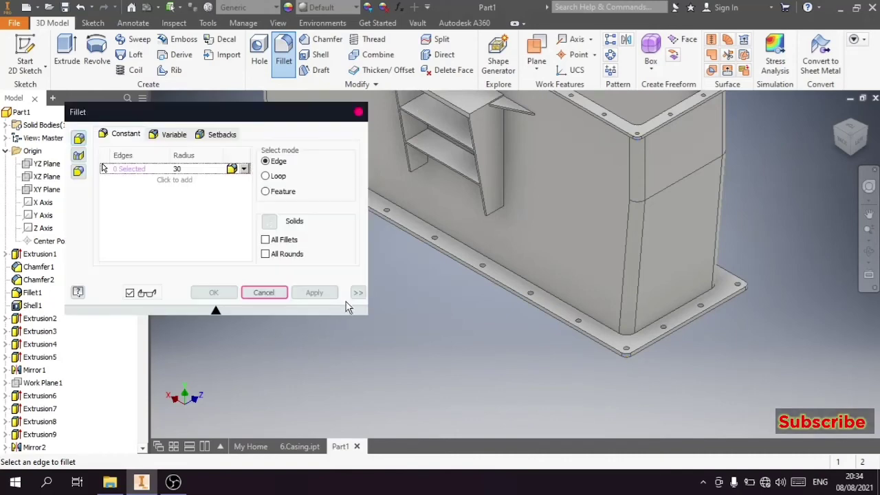
pyautogui.click(275, 294)
# - Fillet the edge where the walls meet the base flange with a 15 mm radius
pyautogui.press('F6')
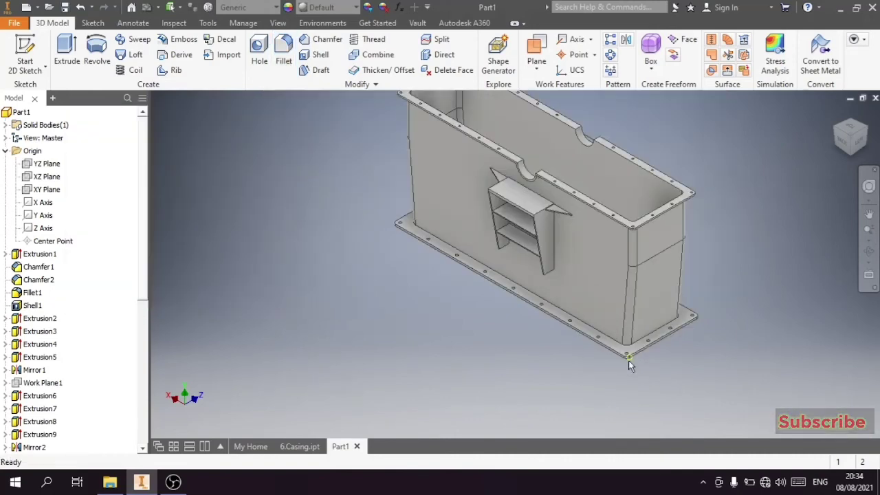
pyautogui.click(280, 56)
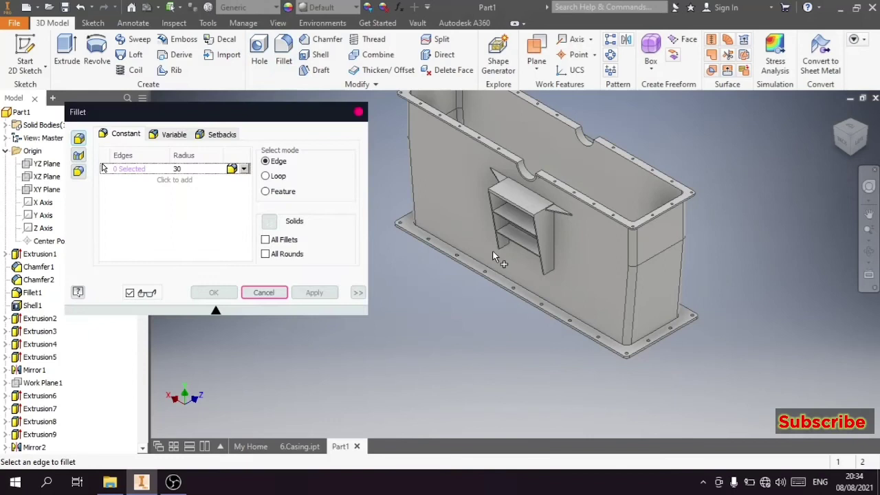
pyautogui.click(551, 303)
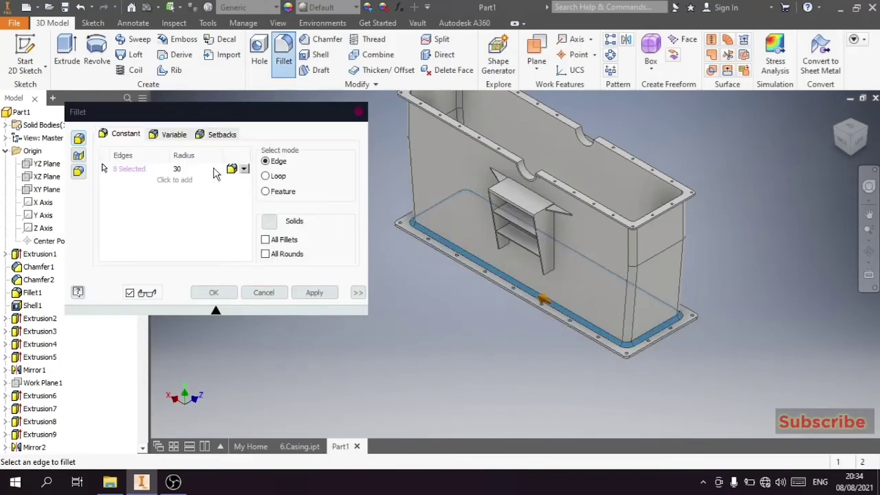
pyautogui.click(198, 168)
pyautogui.write('15')
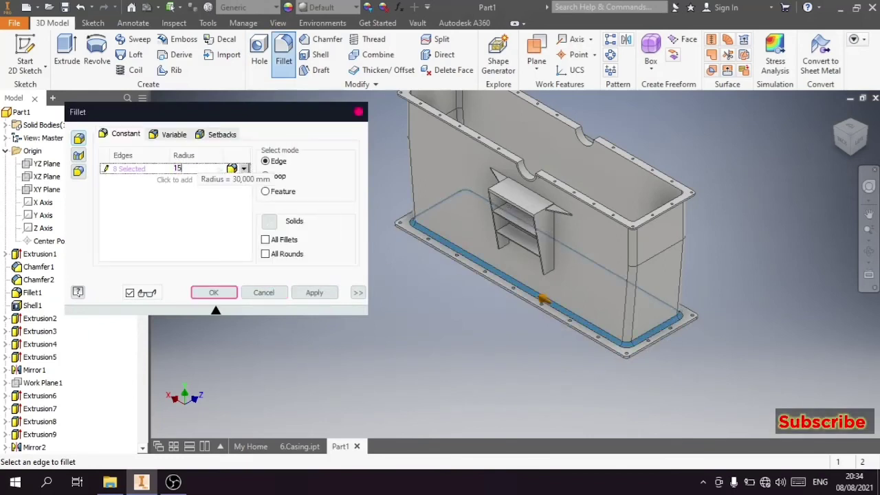
pyautogui.click(314, 292)
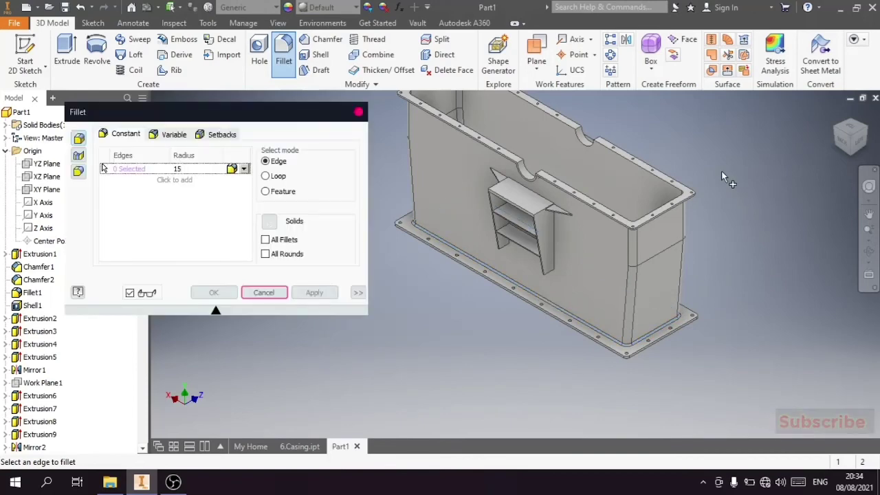
pyautogui.scroll(3, 732, 199)
pyautogui.scroll(-3, 628, 209)
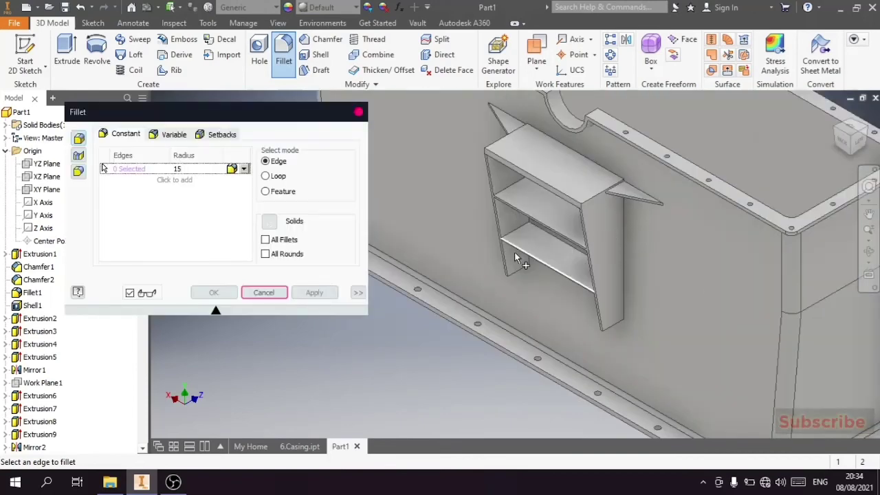
pyautogui.scroll(-2, 523, 245)
# - Set the fillet radius to 5 and pick the first shelf edges, including the top shelf edges
pyautogui.click(529, 241)
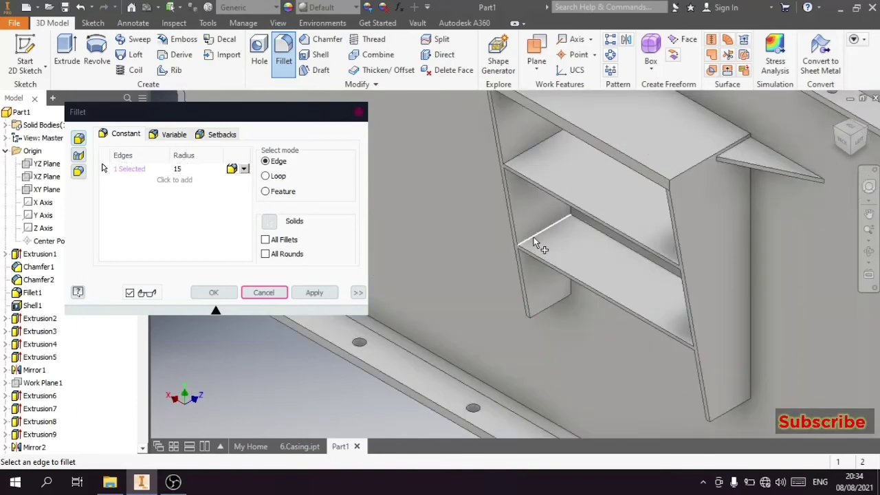
pyautogui.click(180, 169)
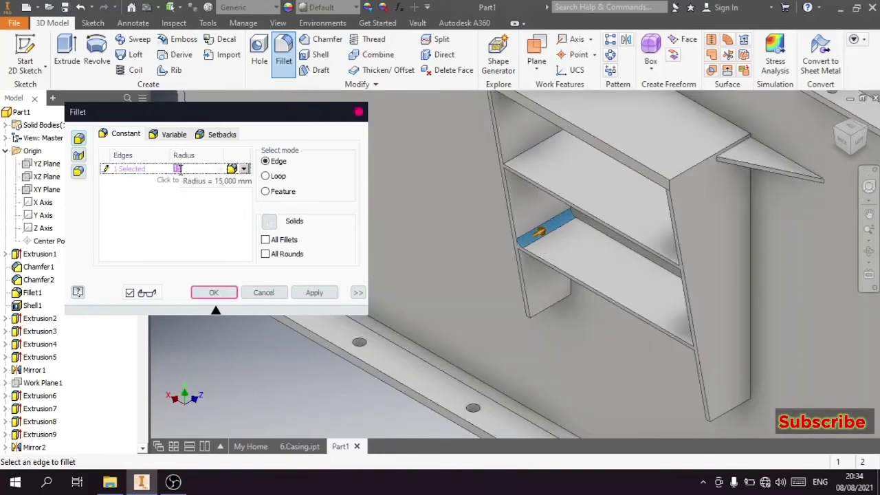
pyautogui.write('5')
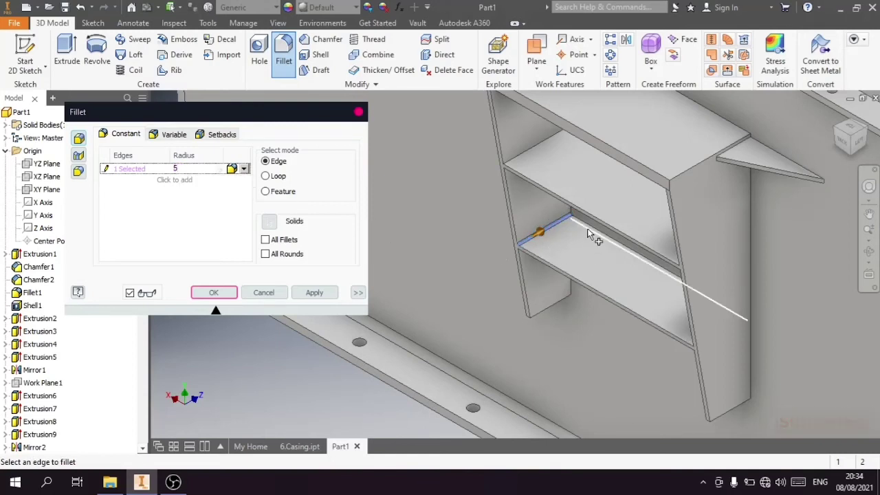
pyautogui.click(534, 146)
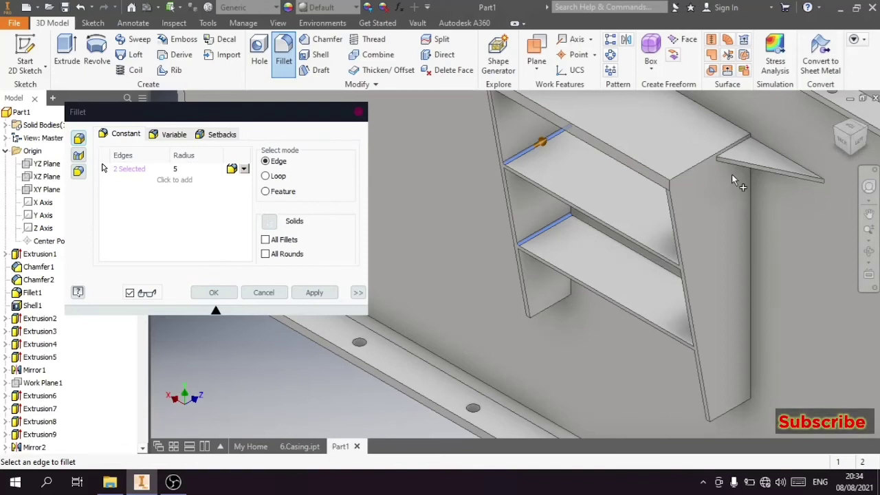
pyautogui.scroll(-2, 644, 234)
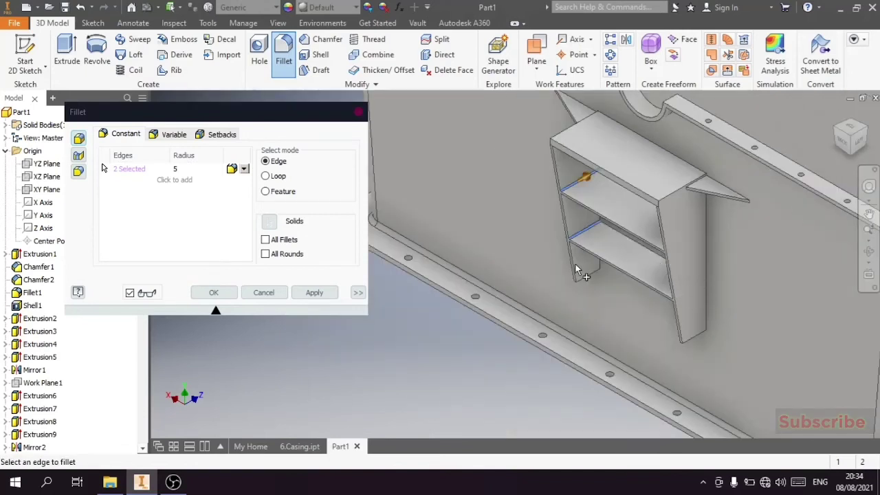
pyautogui.scroll(3, 599, 227)
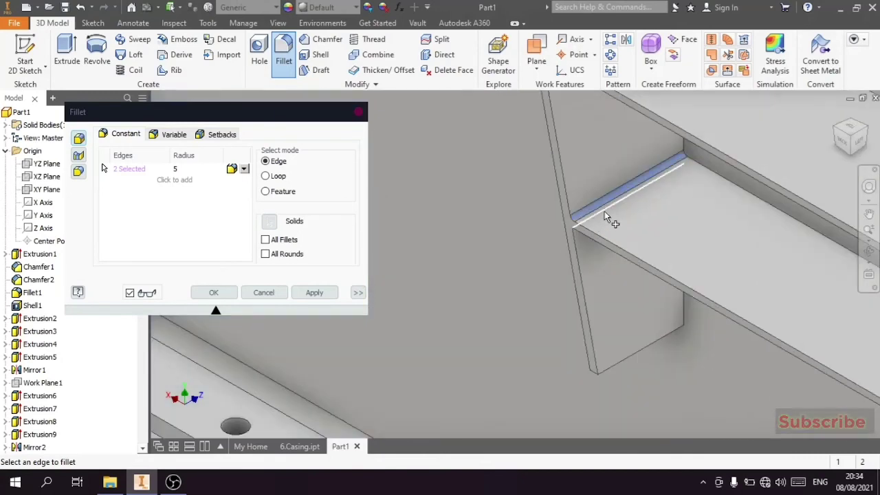
pyautogui.click(604, 212)
pyautogui.scroll(-3, 583, 251)
pyautogui.click(589, 175)
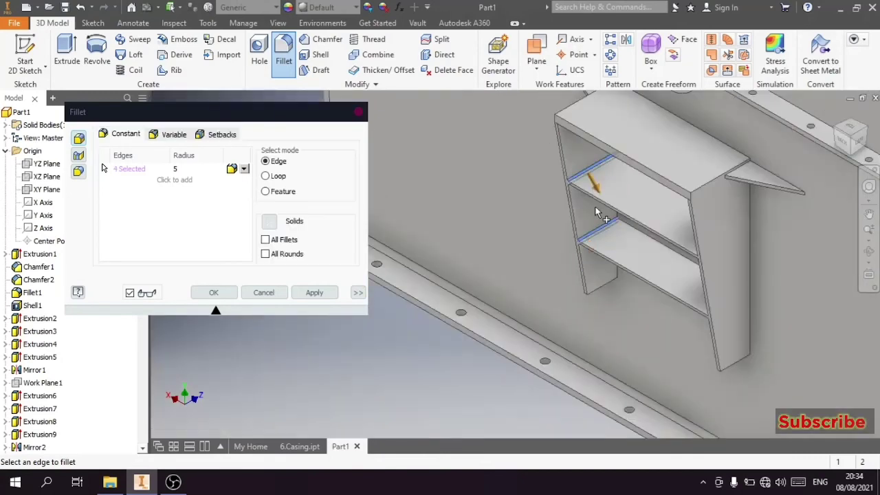
# - Add the upper shelf and shelf-joint edges plus a vertical bracket edge to the fillet
pyautogui.click(836, 134)
pyautogui.scroll(3, 618, 285)
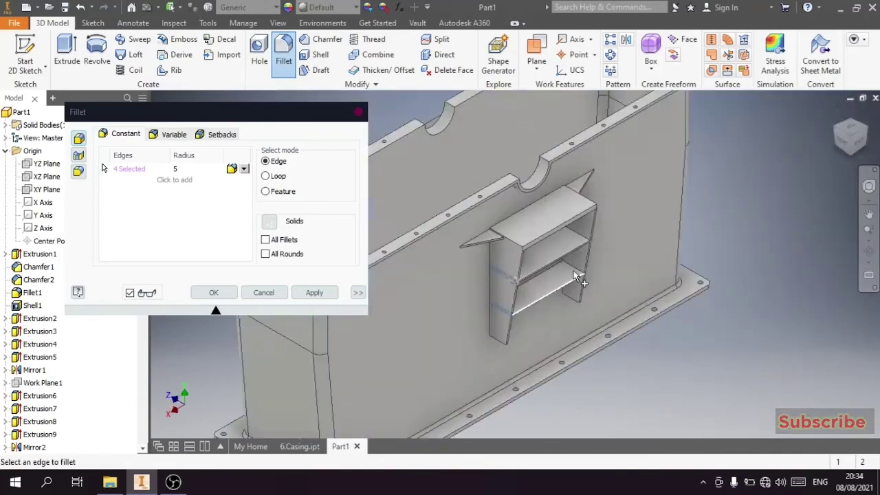
pyautogui.scroll(3, 584, 272)
pyautogui.click(581, 268)
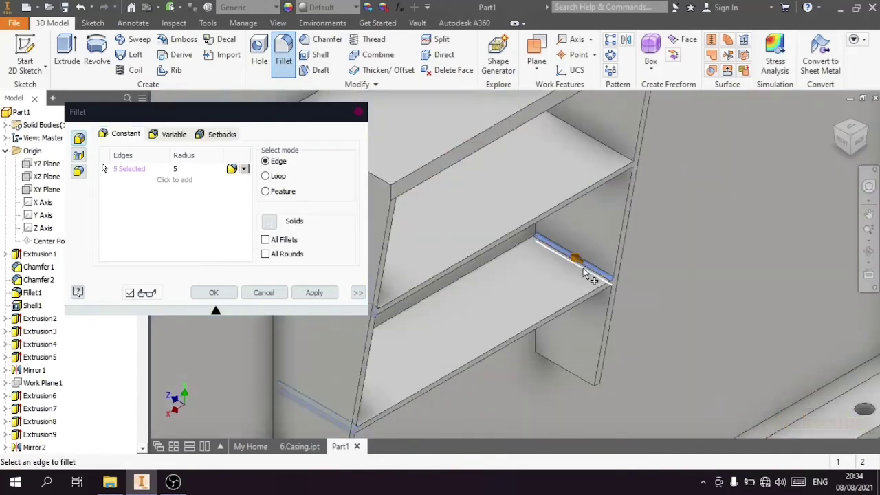
pyautogui.click(604, 158)
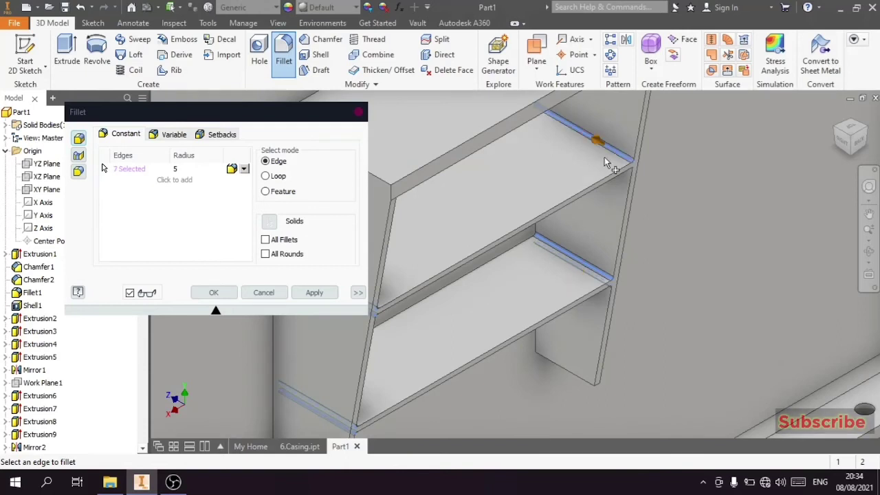
pyautogui.click(605, 159)
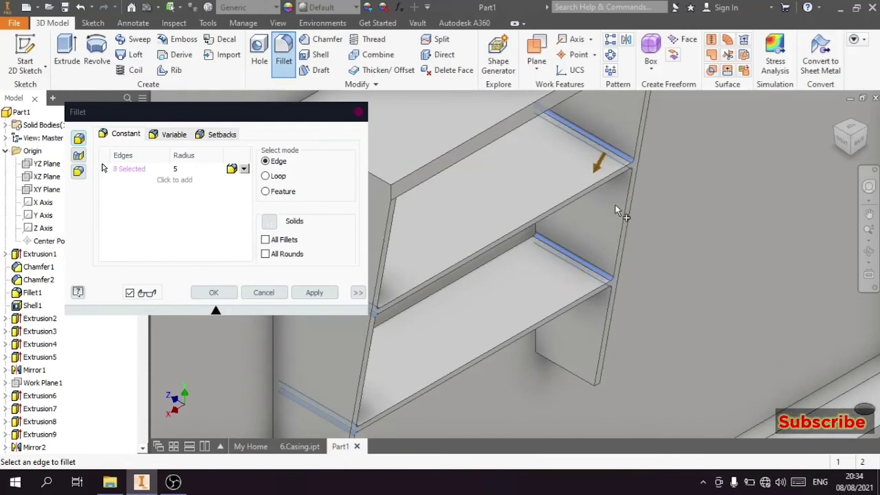
pyautogui.scroll(-2, 606, 217)
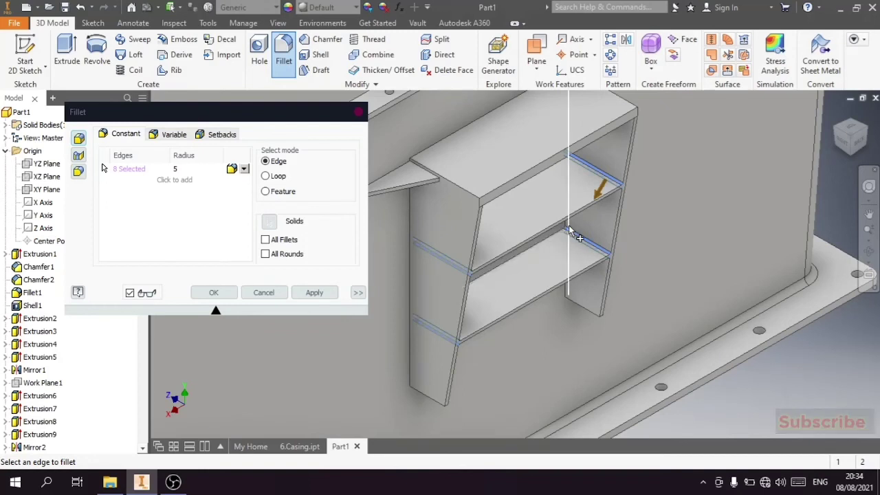
pyautogui.click(411, 247)
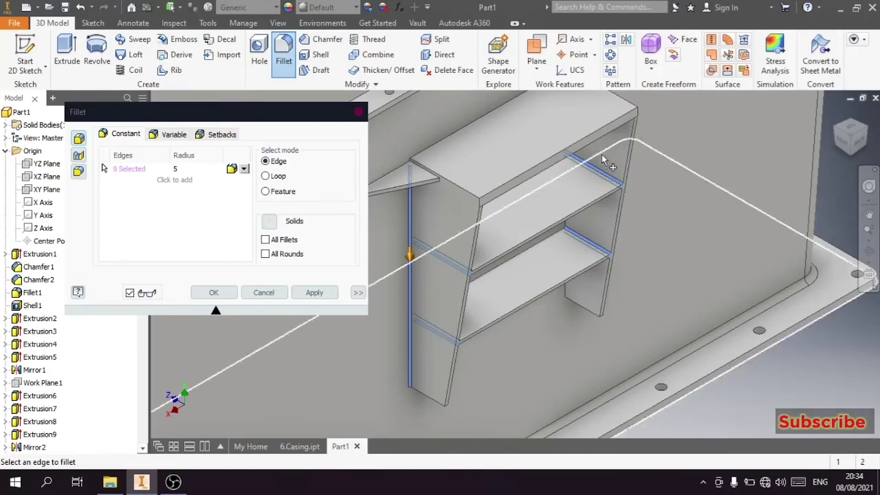
pyautogui.scroll(-3, 580, 198)
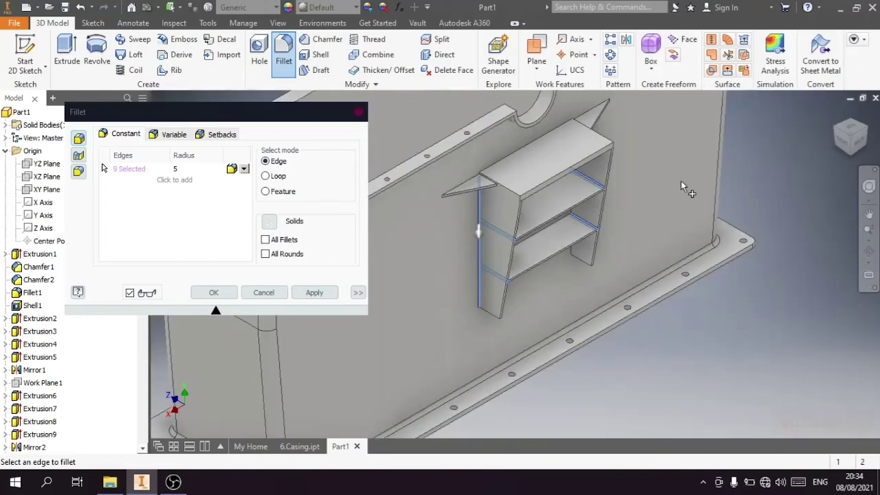
# - From behind, add the left and rear panel vertical edges and shelf front edges, reaching 20
pyautogui.click(865, 134)
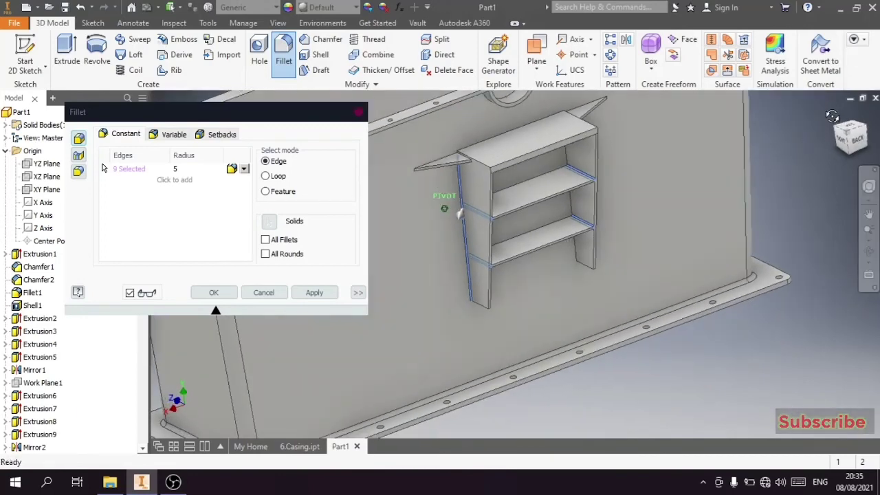
pyautogui.scroll(4, 567, 231)
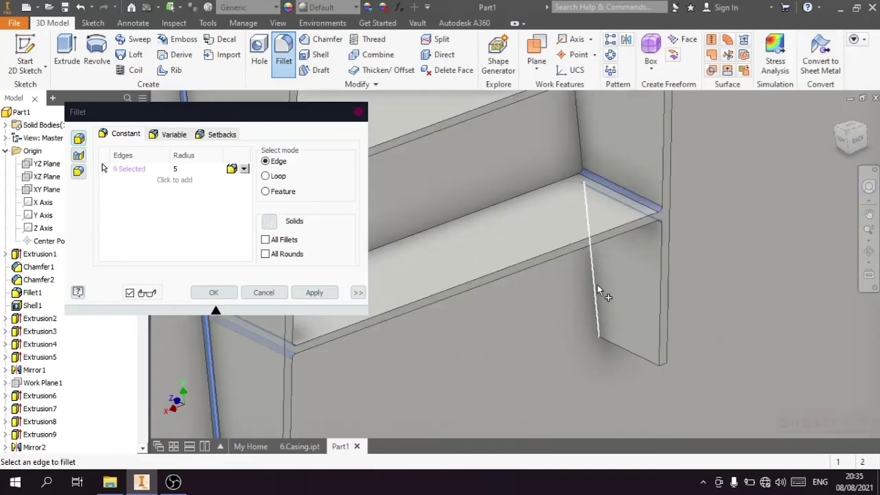
pyautogui.click(595, 283)
pyautogui.click(556, 182)
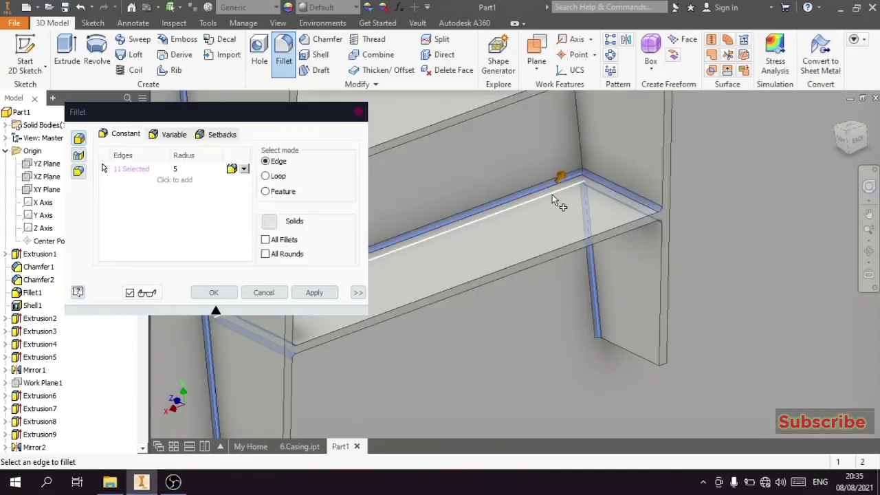
pyautogui.scroll(-2, 616, 187)
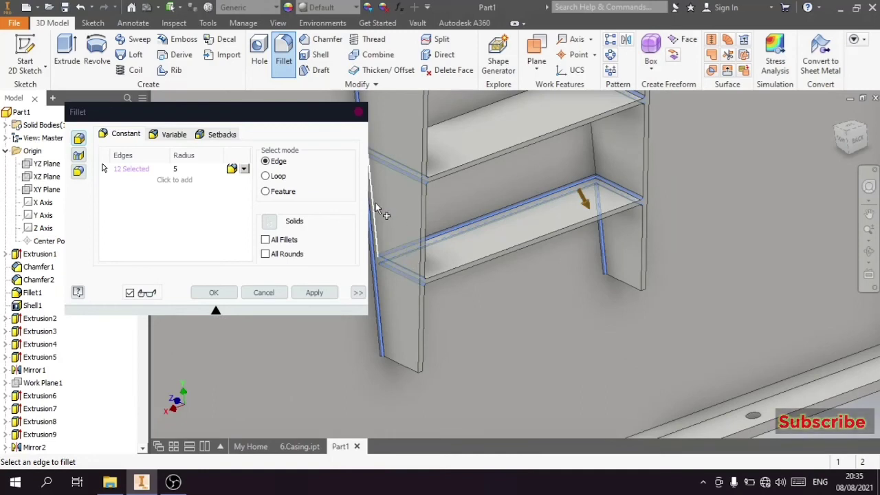
pyautogui.click(376, 241)
pyautogui.click(384, 317)
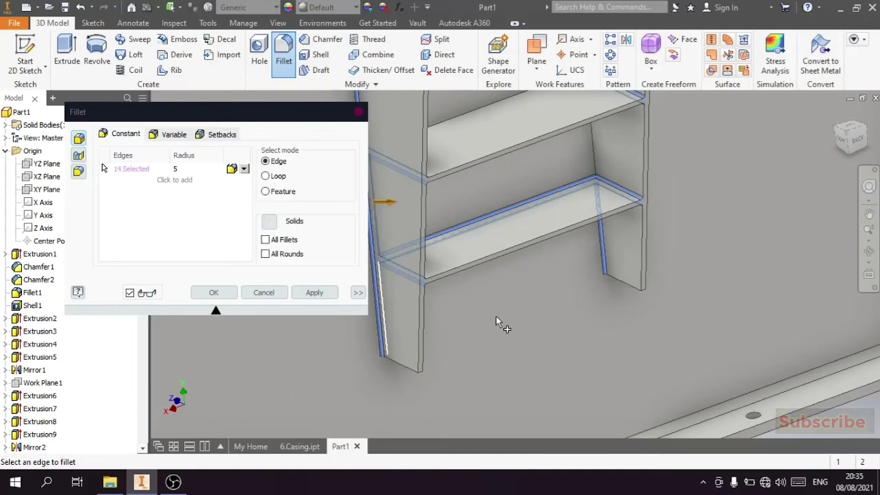
pyautogui.scroll(-2, 505, 323)
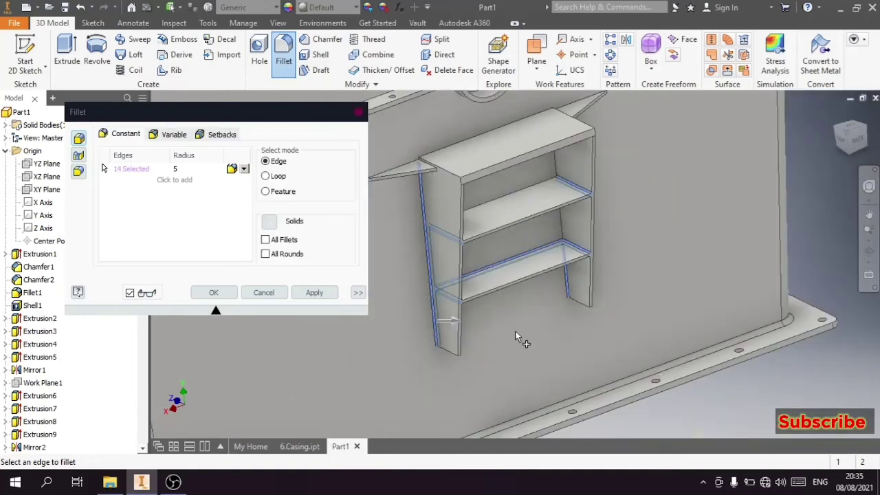
pyautogui.click(567, 229)
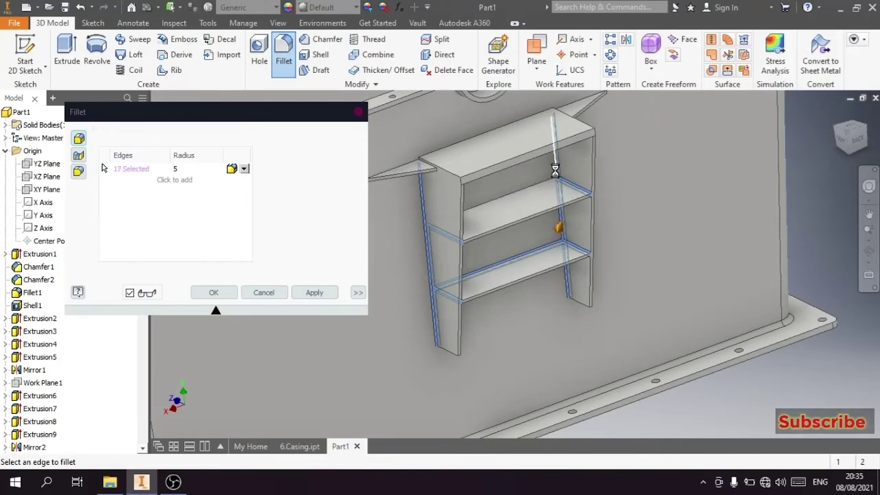
pyautogui.click(507, 195)
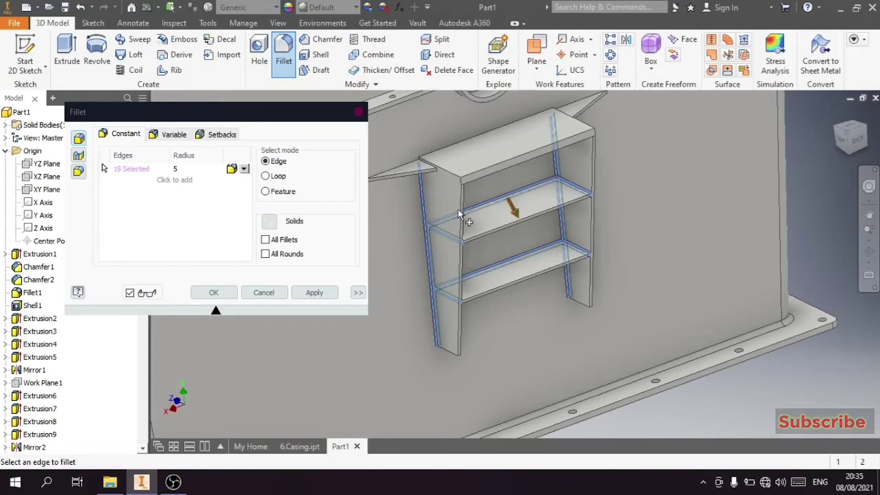
pyautogui.click(431, 192)
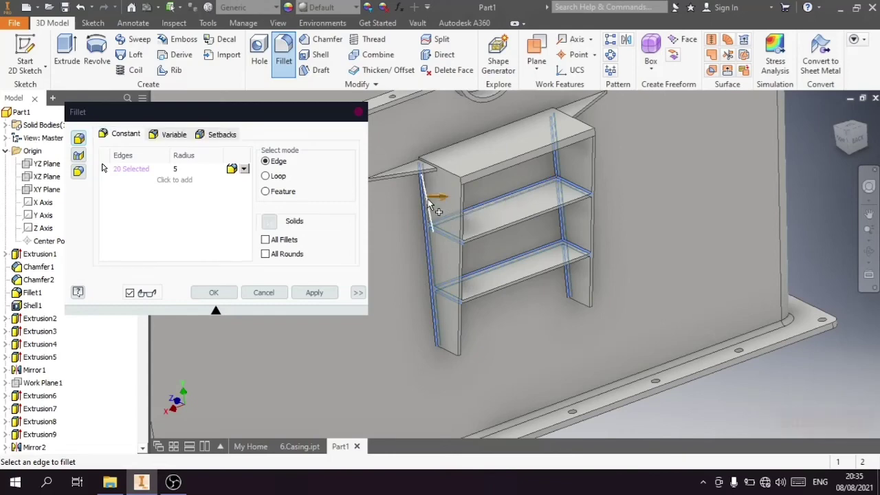
# - From the back, add the top shelf edge and both diagonal corner edges to the fillet
pyautogui.click(857, 153)
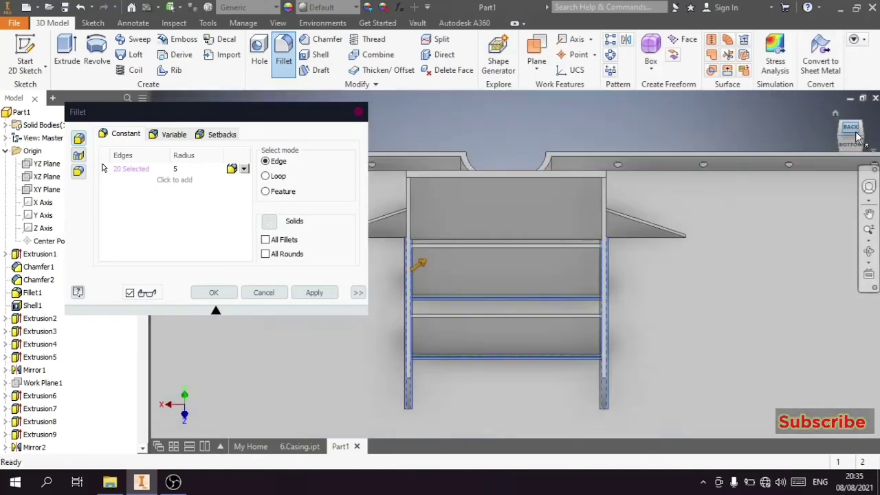
pyautogui.click(856, 137)
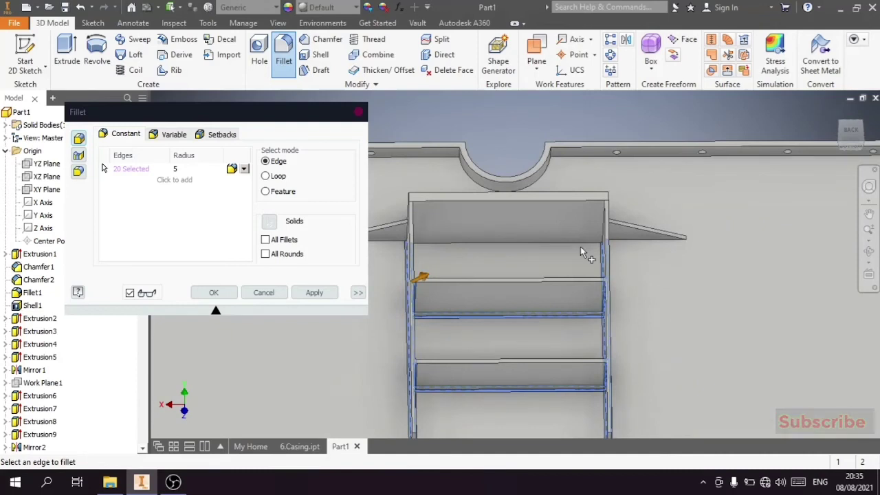
pyautogui.click(580, 244)
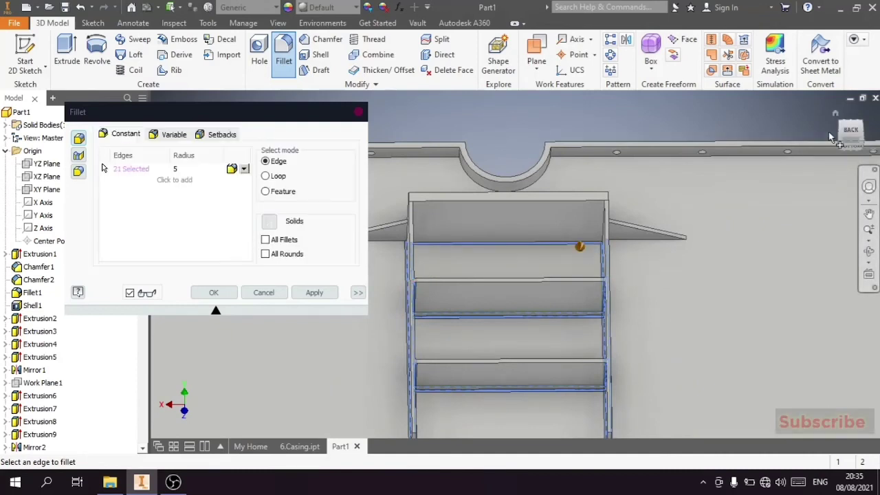
pyautogui.moveTo(853, 144)
pyautogui.keyDown('shift'); pyautogui.mouseDown(button='middle')
pyautogui.moveTo(863, 139)
pyautogui.moveTo(756, 180)
pyautogui.mouseUp(button='middle'); pyautogui.keyUp('shift')
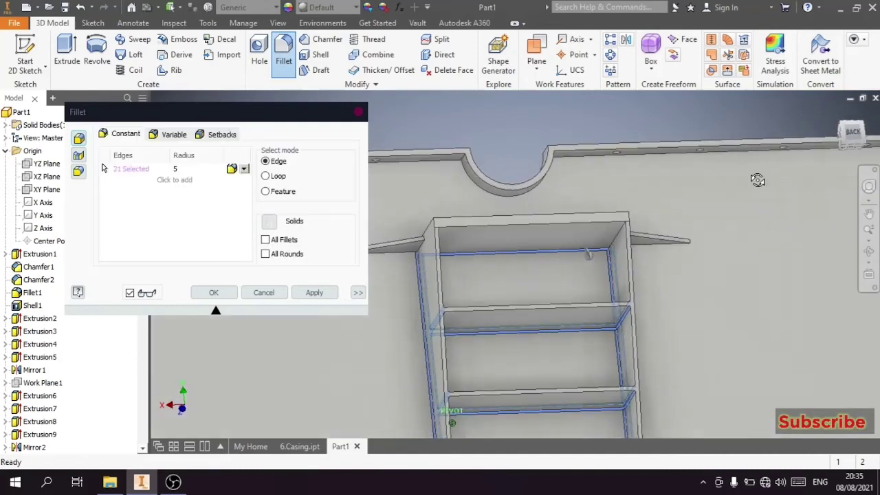
pyautogui.click(617, 242)
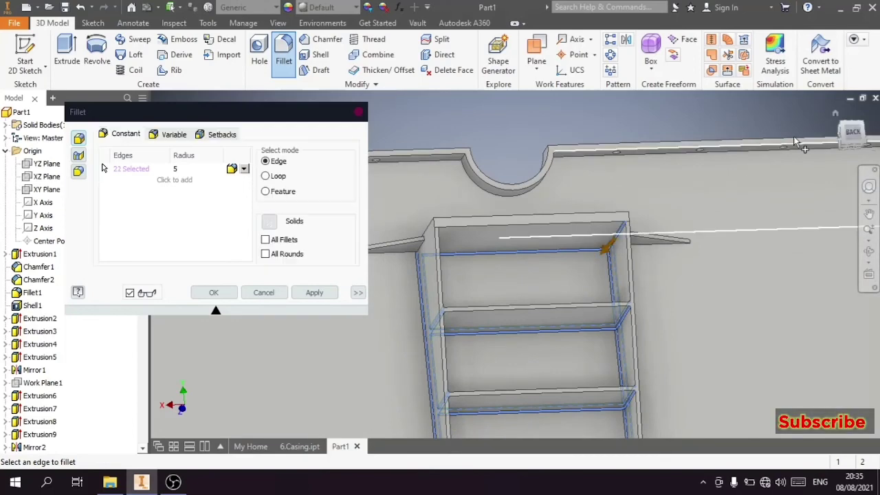
pyautogui.moveTo(451, 415)
pyautogui.keyDown('shift'); pyautogui.mouseDown(button='middle')
pyautogui.moveTo(452, 423)
pyautogui.moveTo(440, 413)
pyautogui.mouseUp(button='middle'); pyautogui.keyUp('shift')
pyautogui.scroll(-3, 567, 229)
pyautogui.scroll(3, 567, 229)
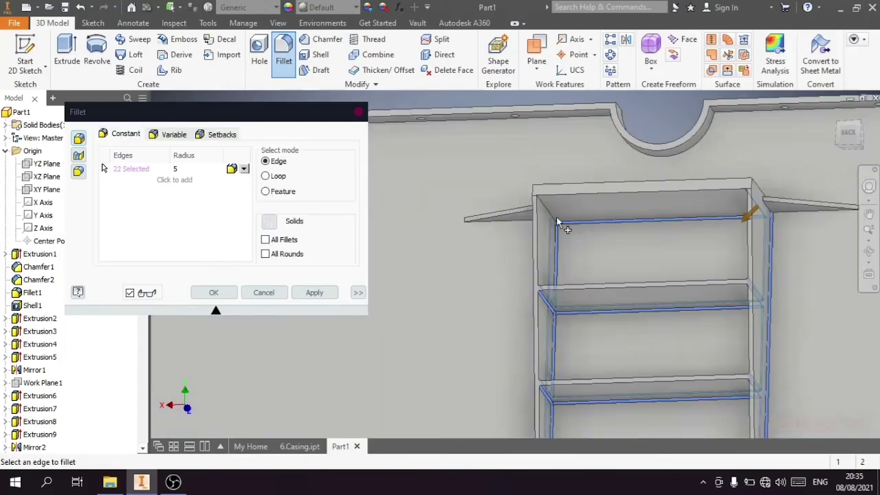
pyautogui.click(557, 222)
pyautogui.scroll(-2, 624, 249)
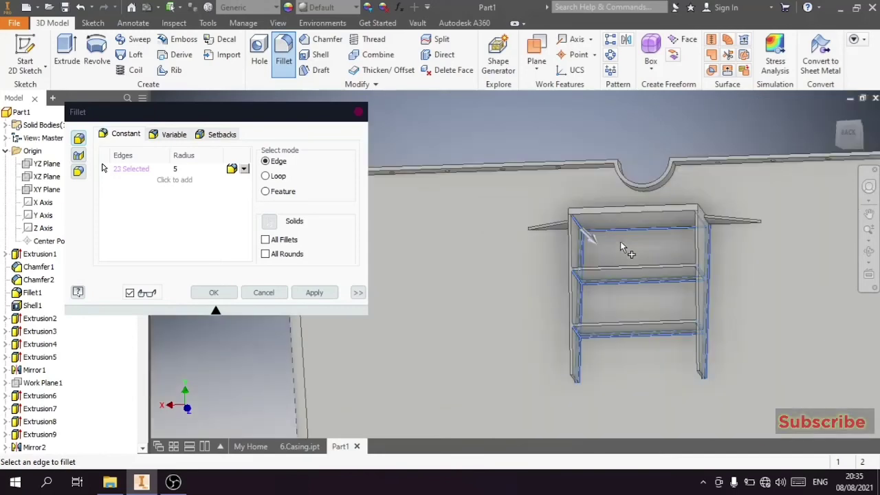
# - Add four gusset edges and the shelf top's long edge to the fillet
pyautogui.click(851, 125)
pyautogui.scroll(3, 541, 257)
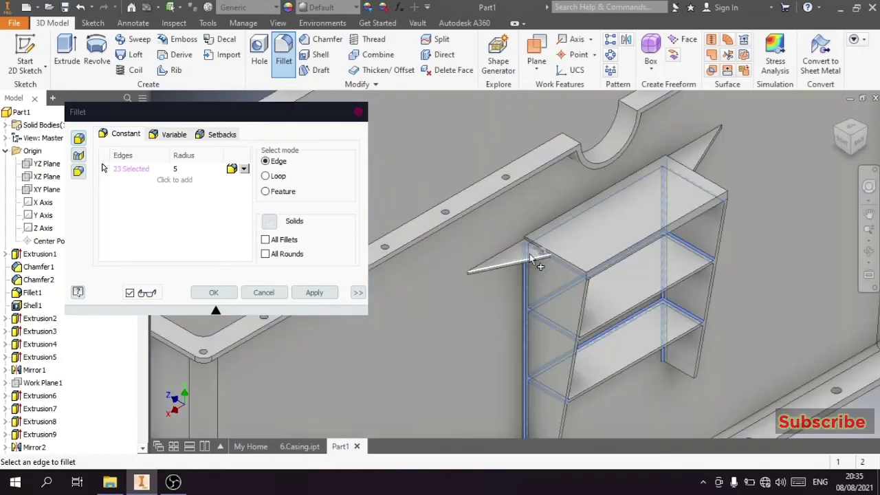
pyautogui.scroll(2, 531, 252)
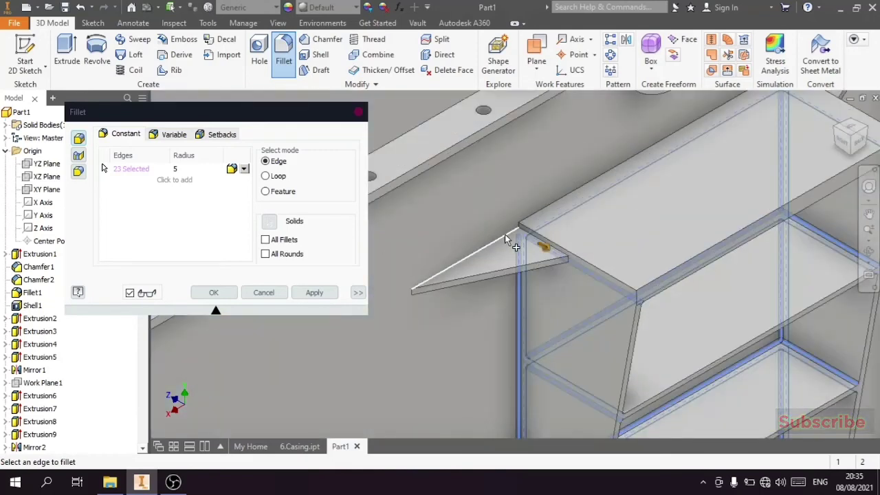
pyautogui.click(504, 235)
pyautogui.click(455, 273)
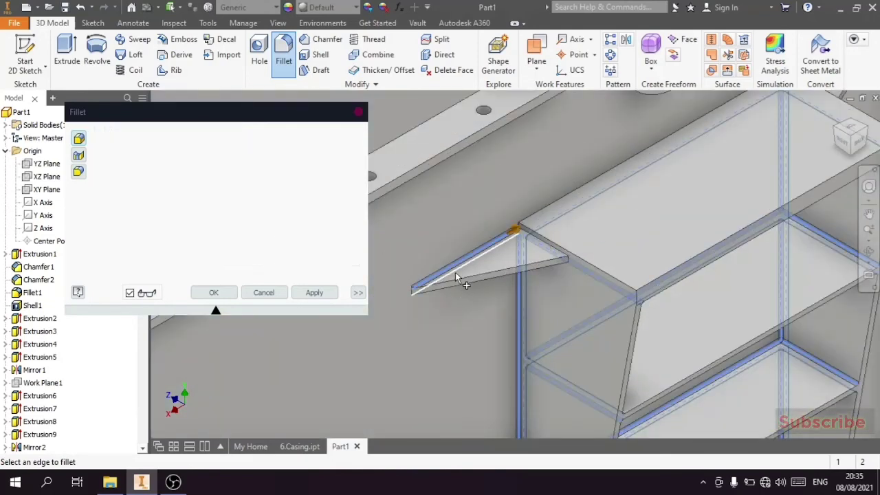
pyautogui.click(544, 253)
pyautogui.click(545, 257)
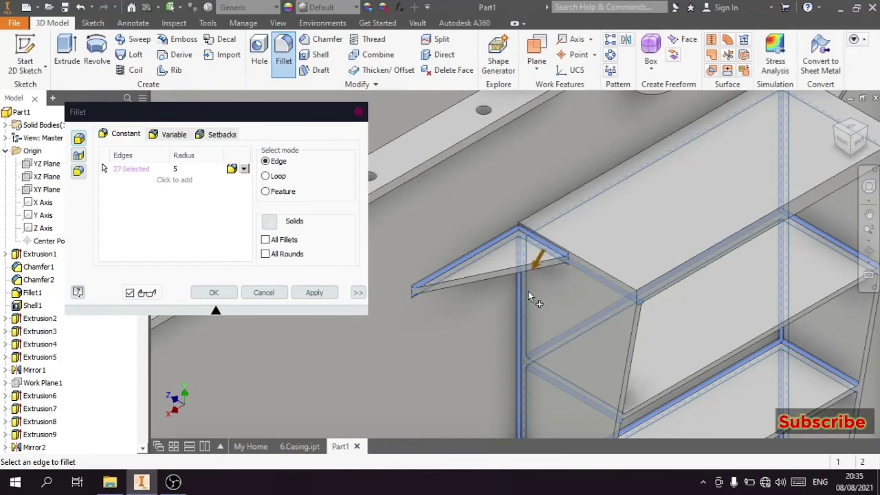
pyautogui.scroll(-3, 528, 295)
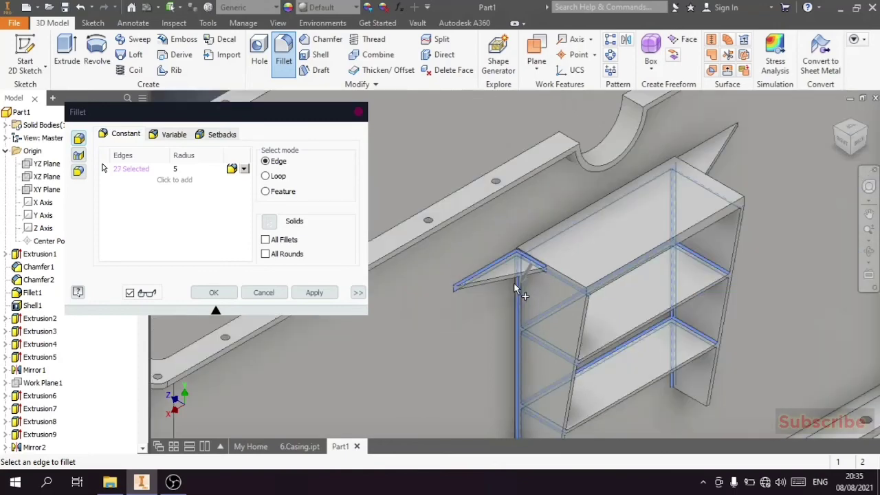
pyautogui.click(614, 190)
pyautogui.scroll(2, 550, 241)
pyautogui.scroll(2, 519, 257)
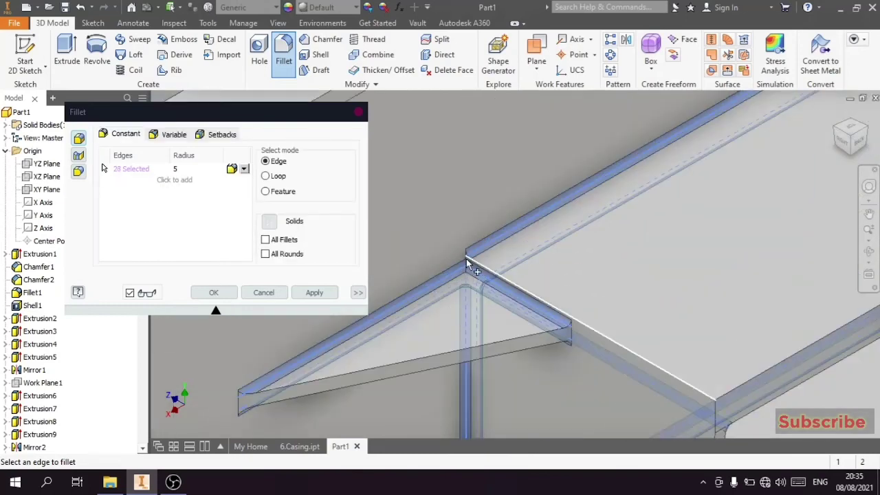
pyautogui.scroll(-3, 533, 222)
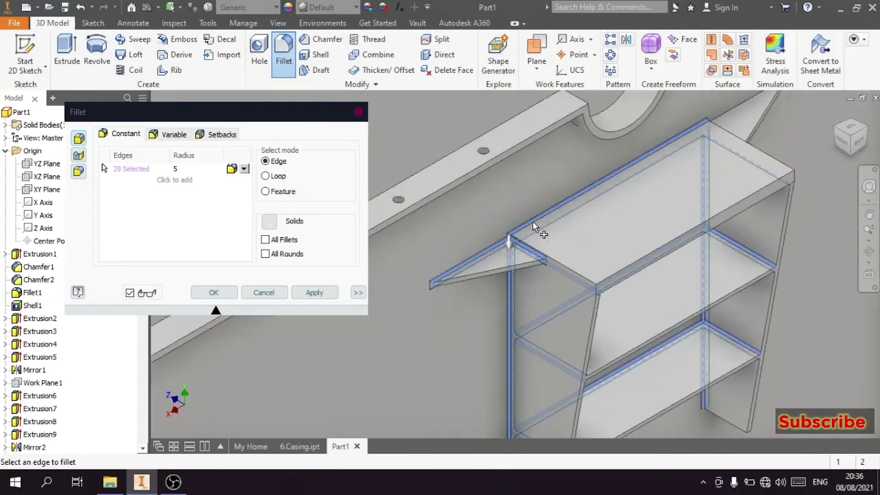
# - Add the right front, right gusset diagonal and short corner edges, then apply the 34-edge radius 5 fillet
pyautogui.click(853, 135)
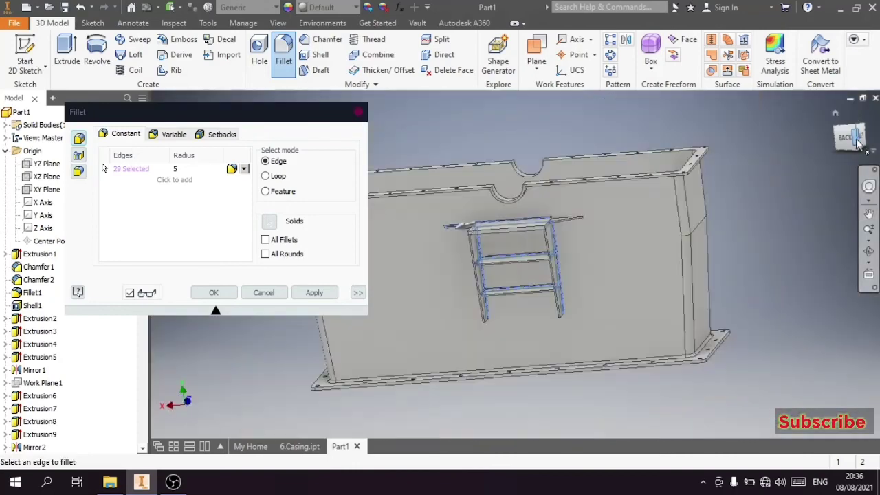
pyautogui.click(860, 128)
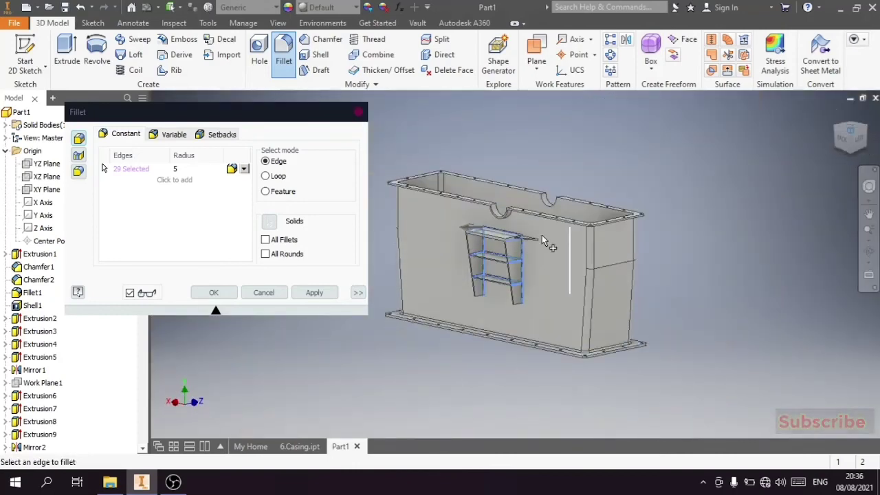
pyautogui.scroll(5, 514, 268)
pyautogui.scroll(2, 514, 268)
pyautogui.scroll(2, 538, 259)
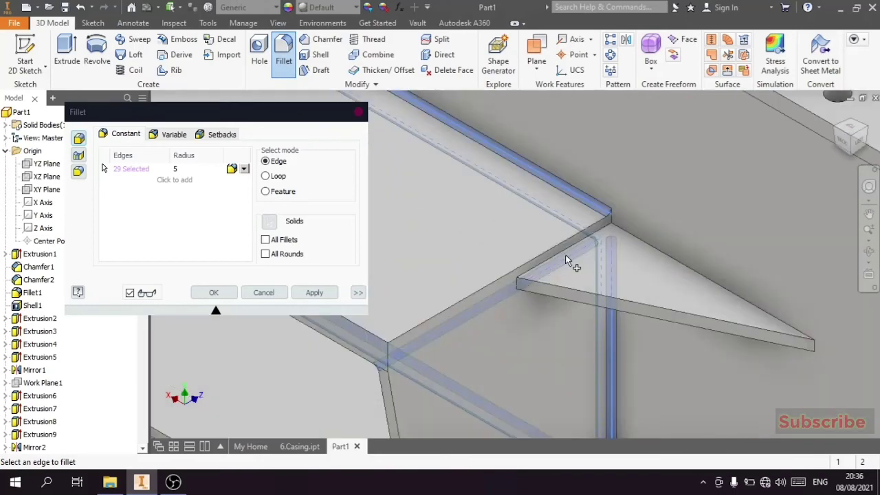
pyautogui.click(567, 255)
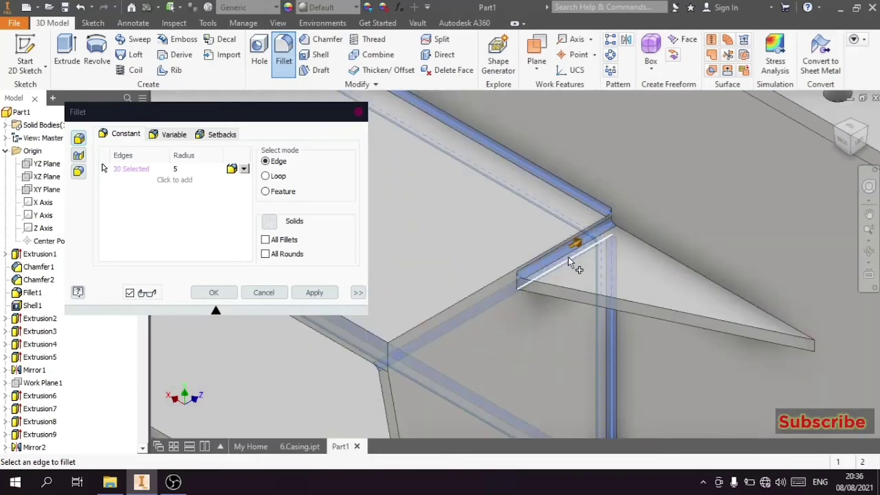
pyautogui.click(662, 261)
pyautogui.click(662, 261)
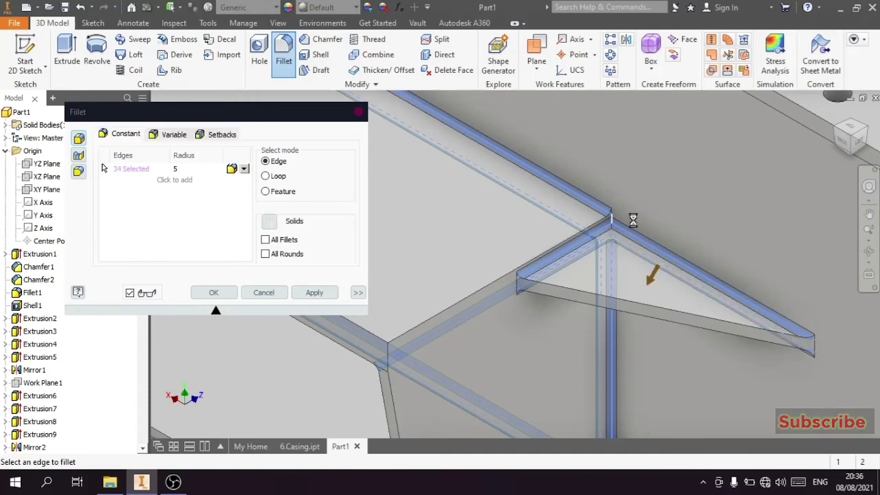
pyautogui.click(612, 224)
pyautogui.scroll(2, 650, 214)
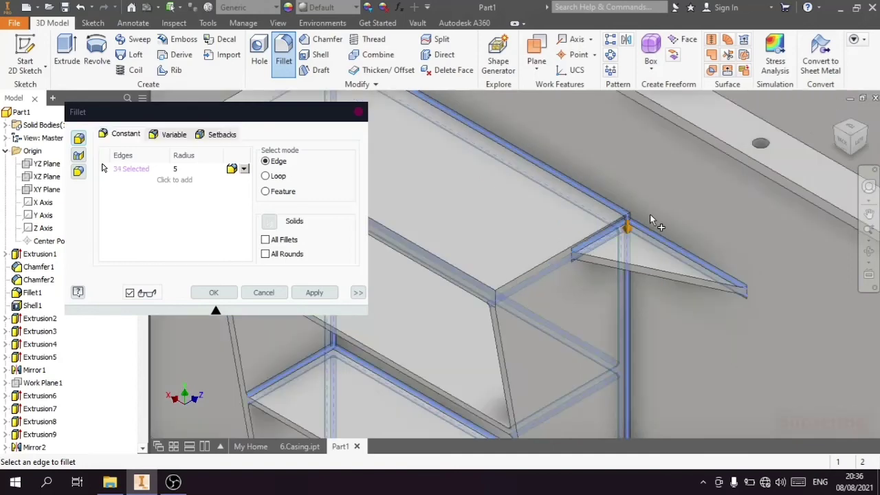
pyautogui.scroll(1, 650, 214)
pyautogui.scroll(1, 649, 214)
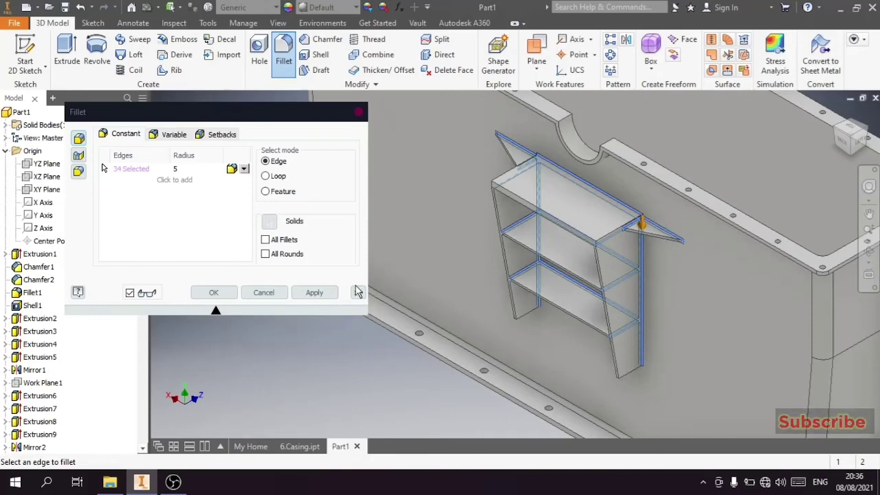
pyautogui.click(314, 292)
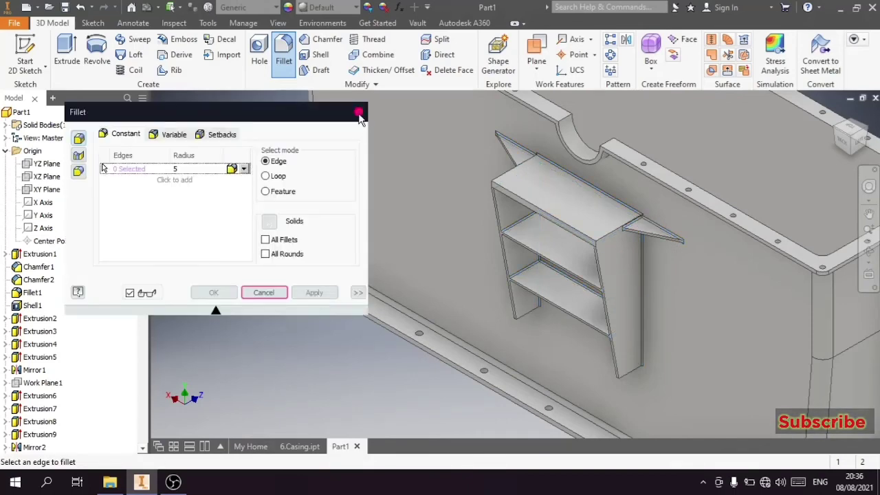
pyautogui.click(358, 114)
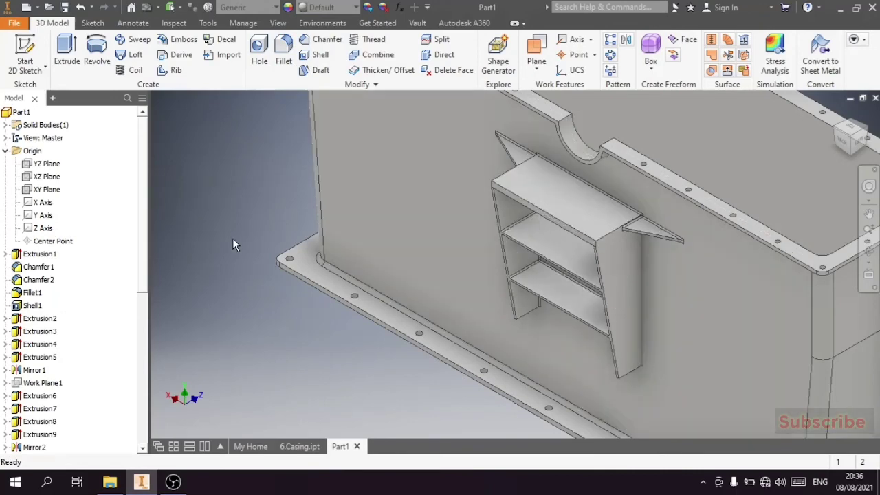
# - Try mirroring Fillet4 about the XY Plane, then cancel the attempt
pyautogui.scroll(-6, 48, 315)
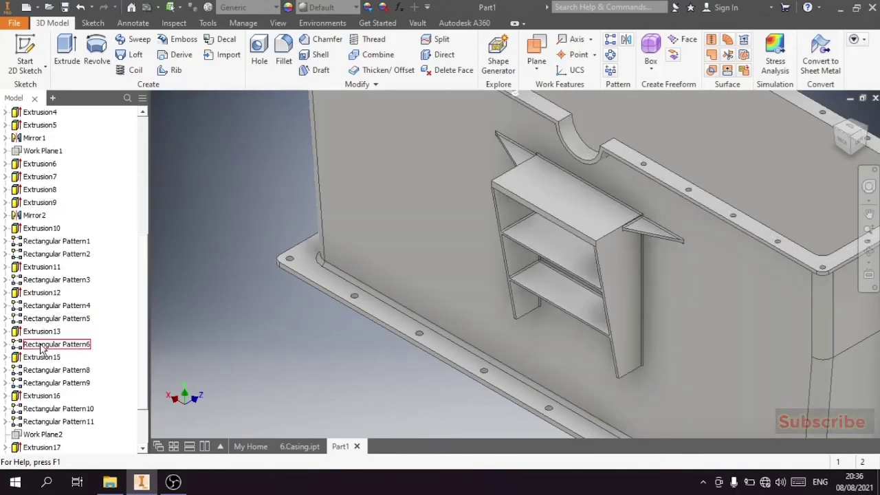
pyautogui.scroll(-1, 63, 346)
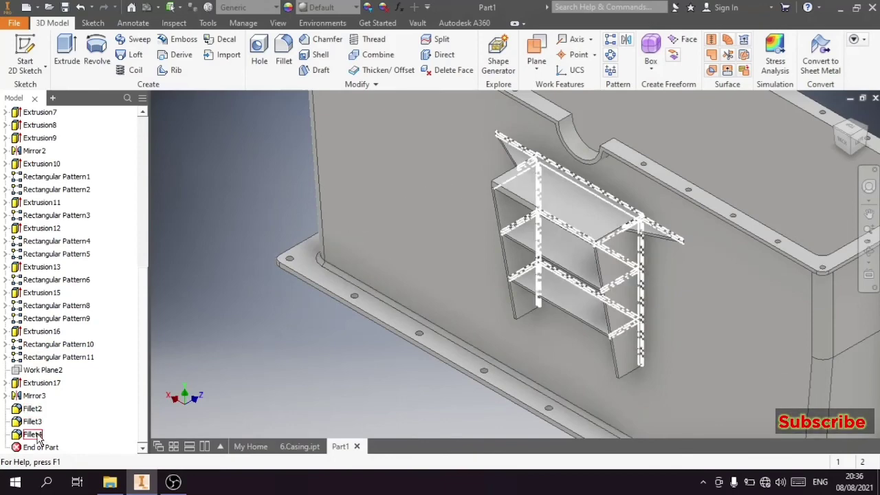
pyautogui.click(31, 434)
pyautogui.scroll(-4, 542, 114)
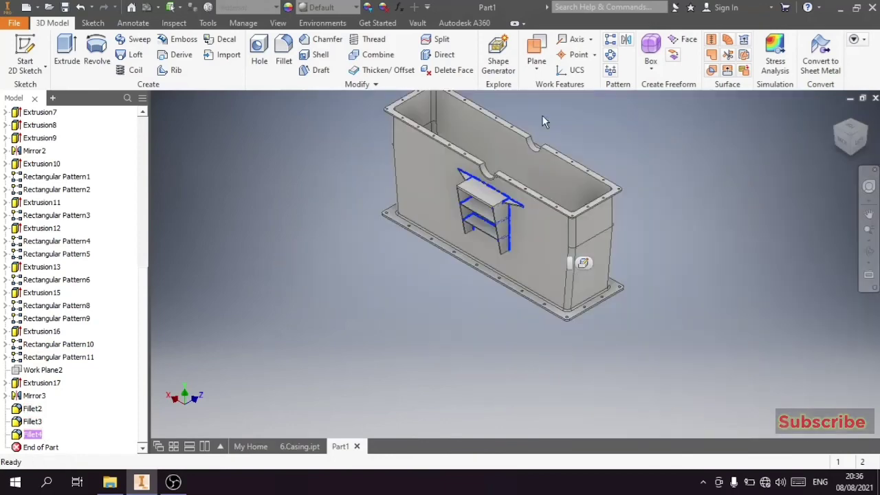
pyautogui.click(626, 39)
pyautogui.scroll(6, 77, 202)
pyautogui.scroll(3, 77, 201)
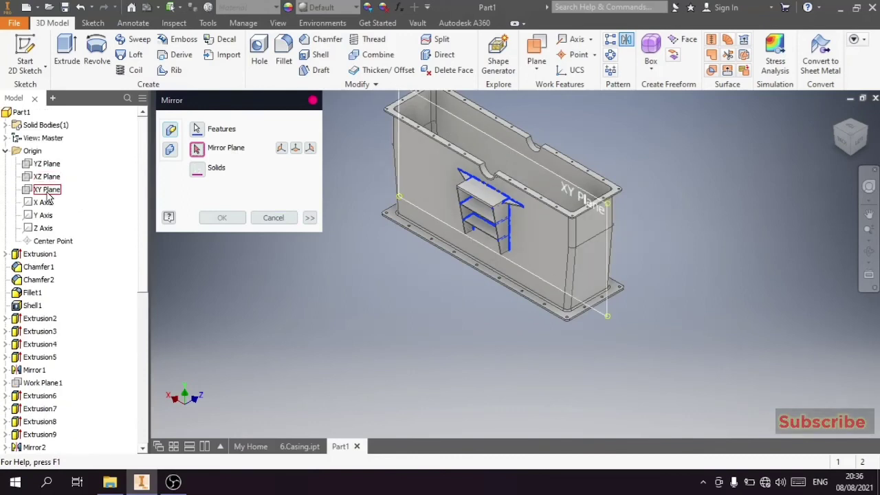
pyautogui.click(48, 194)
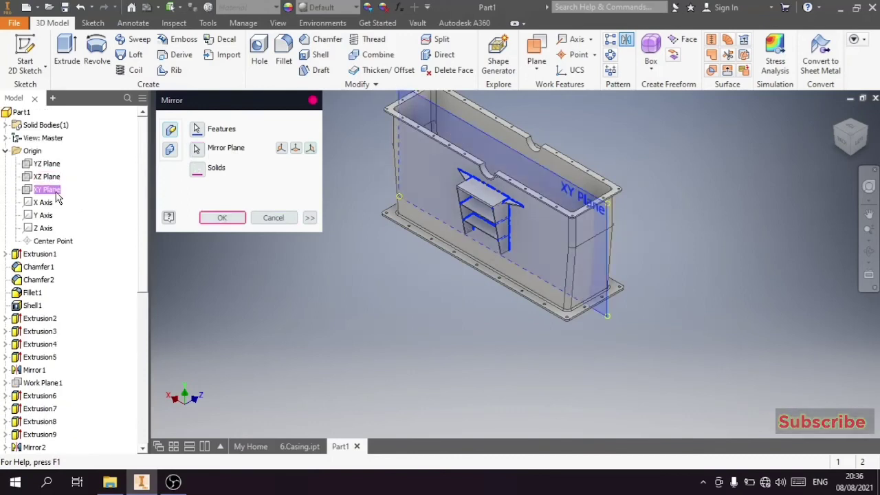
pyautogui.click(313, 102)
pyautogui.scroll(-4, 75, 346)
pyautogui.scroll(-5, 75, 381)
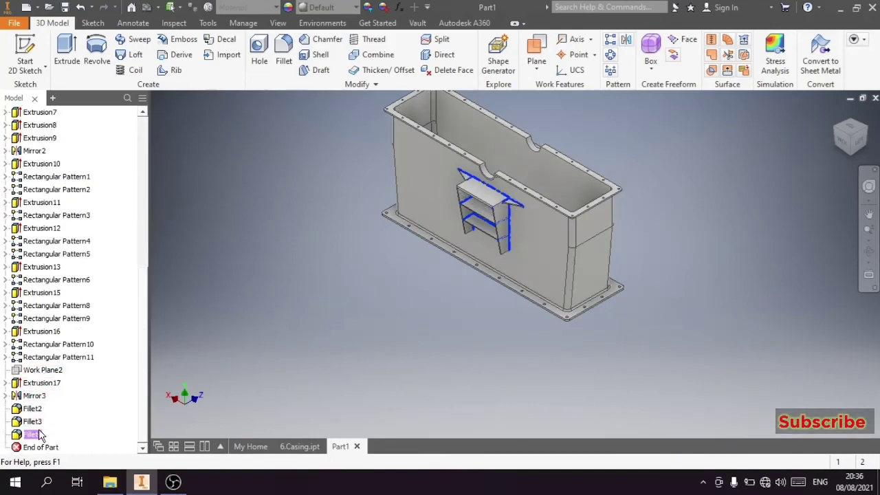
# - Restart Mirror with the XY Plane as mirror plane, check the preview, and cancel again
pyautogui.click(626, 39)
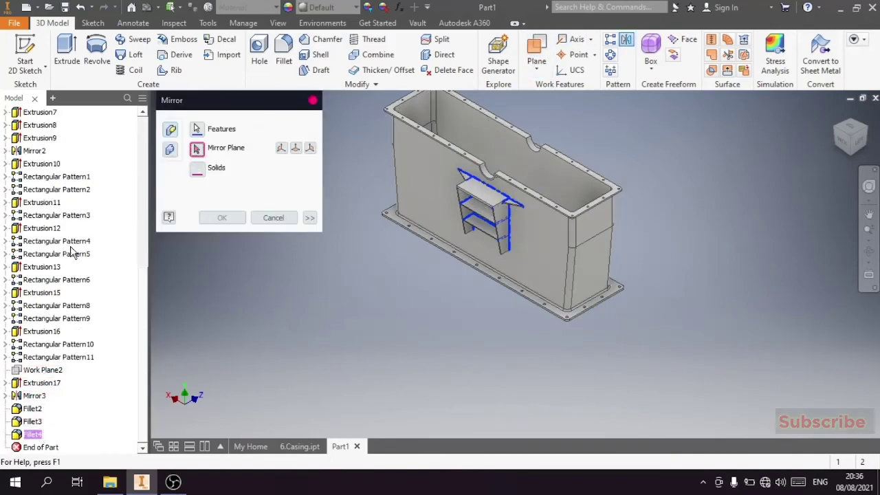
pyautogui.scroll(8, 71, 251)
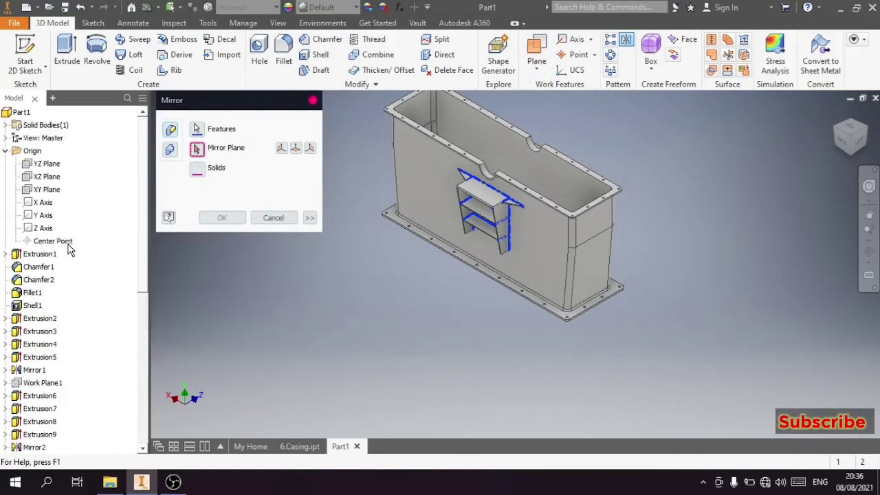
pyautogui.click(46, 189)
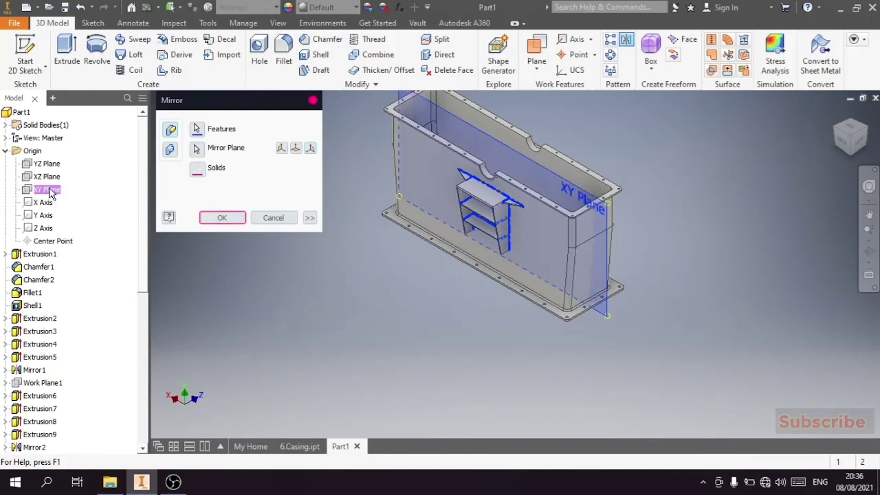
pyautogui.click(203, 153)
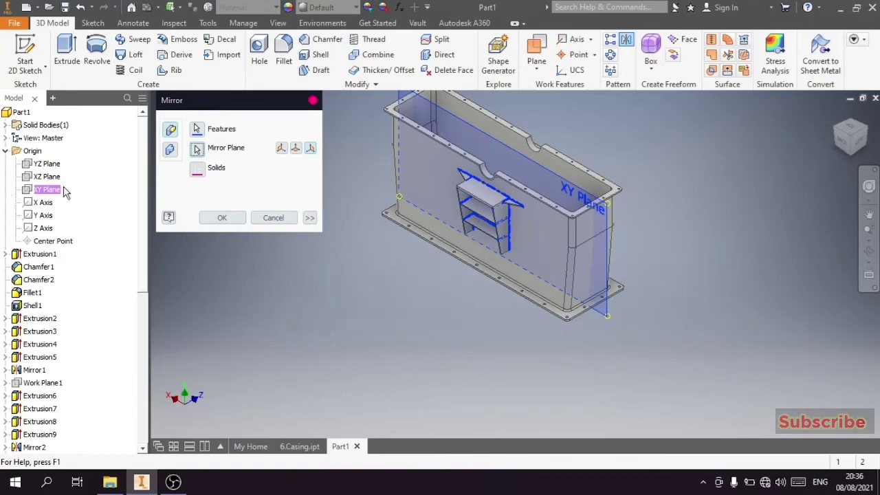
pyautogui.click(52, 192)
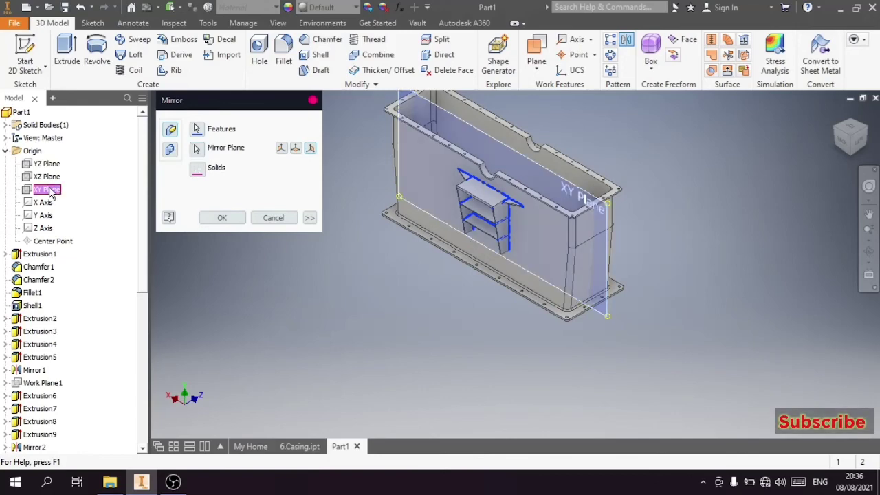
pyautogui.click(859, 130)
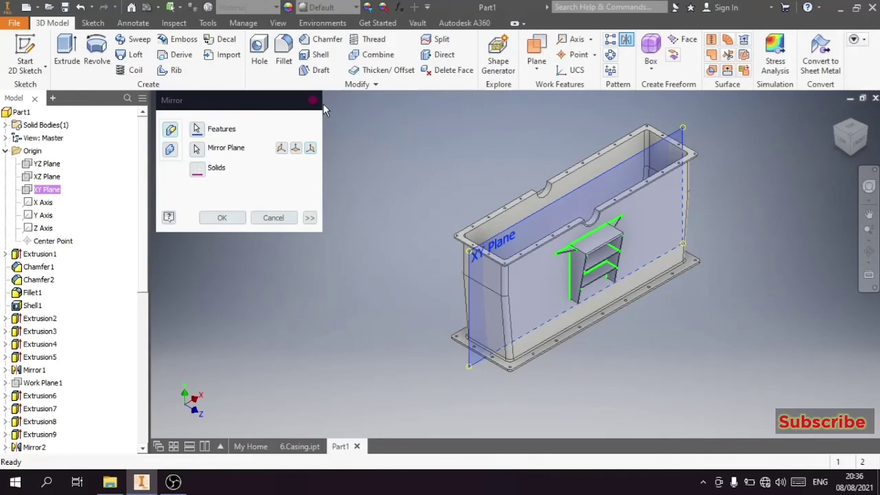
pyautogui.click(313, 101)
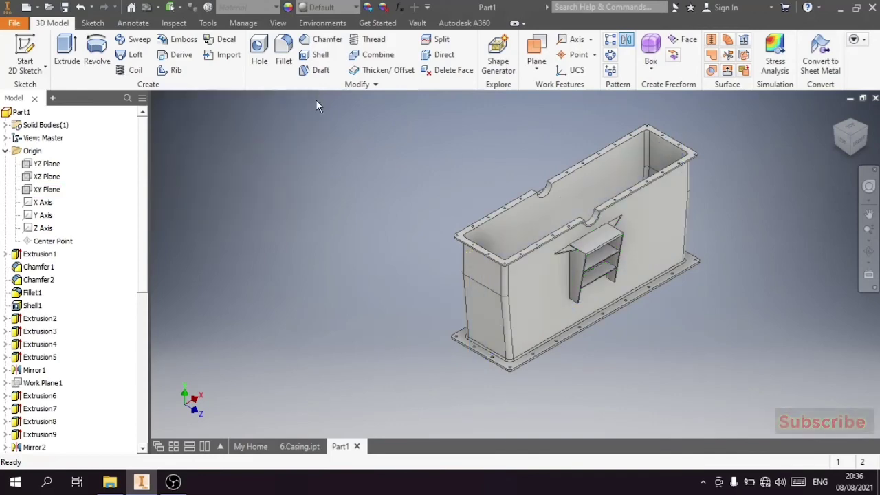
# - Mirror the Fillet4 feature about the XY Plane and confirm with OK
pyautogui.click(626, 40)
pyautogui.scroll(-4, 82, 227)
pyautogui.scroll(-4, 64, 278)
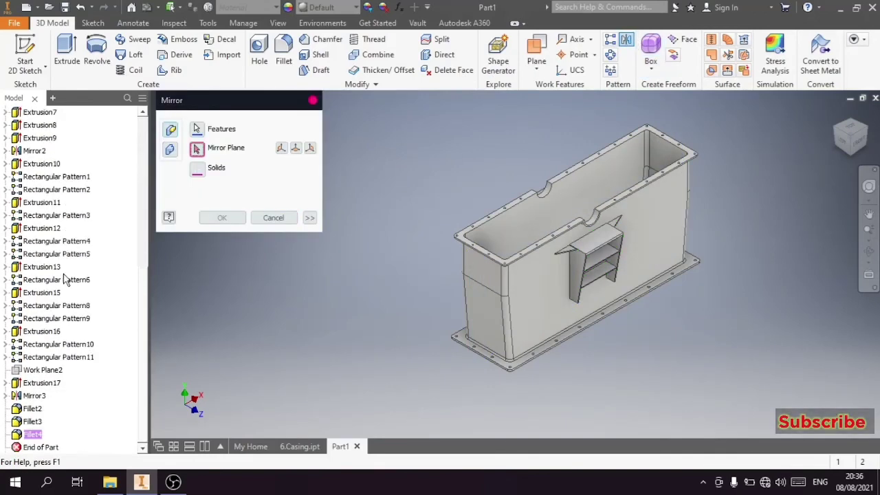
pyautogui.click(197, 129)
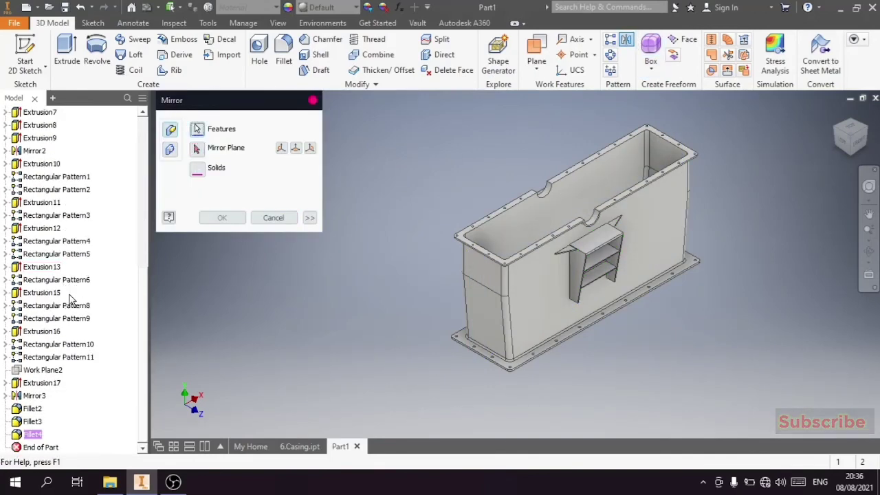
pyautogui.click(33, 433)
pyautogui.click(197, 148)
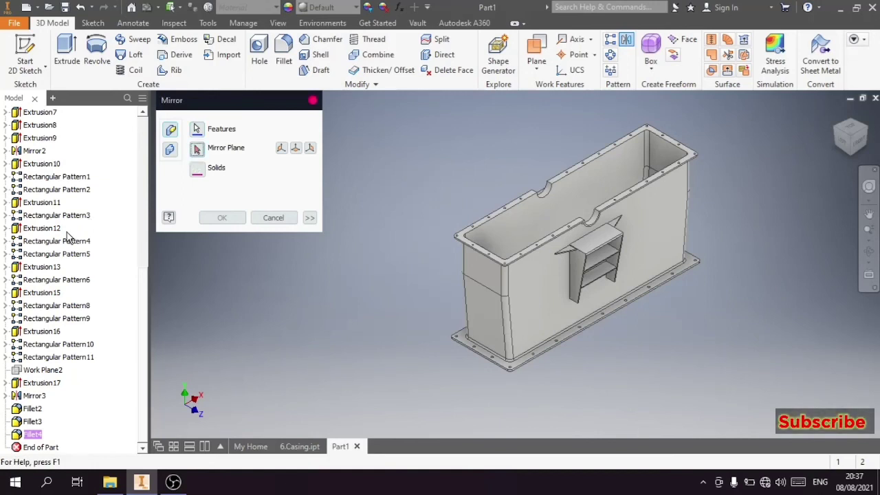
pyautogui.scroll(5, 65, 219)
pyautogui.scroll(3, 60, 186)
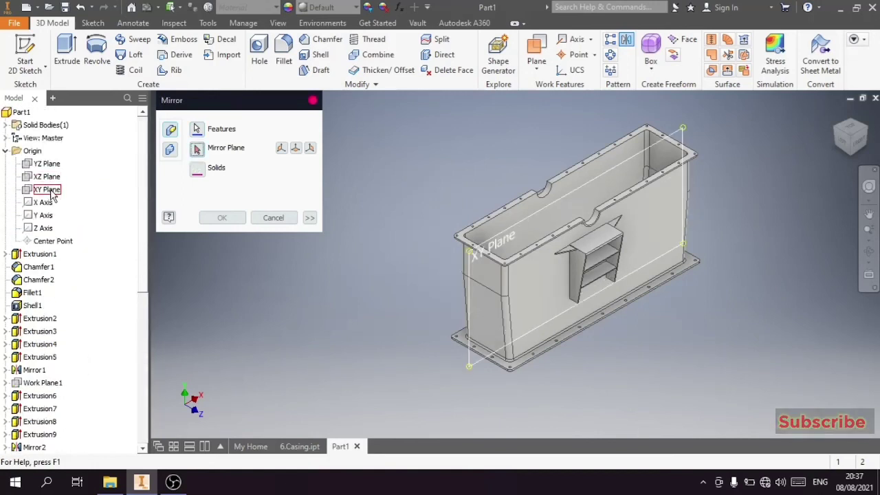
pyautogui.click(47, 189)
pyautogui.click(209, 217)
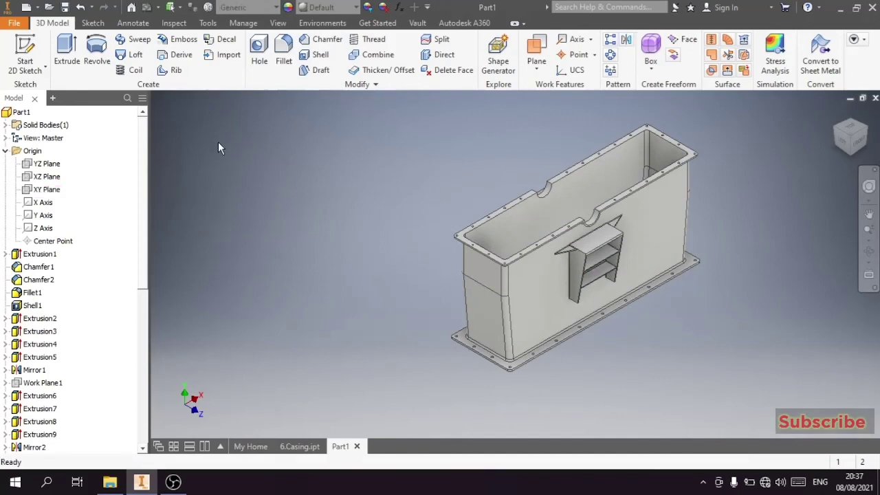
# - Start a new 2D sketch on the shelf's top face
pyautogui.scroll(3, 600, 238)
pyautogui.scroll(3, 600, 238)
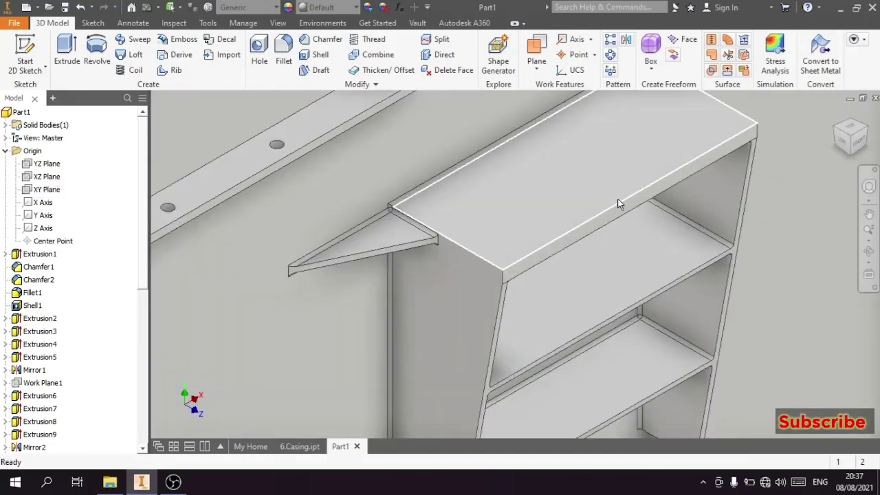
pyautogui.scroll(-5, 537, 175)
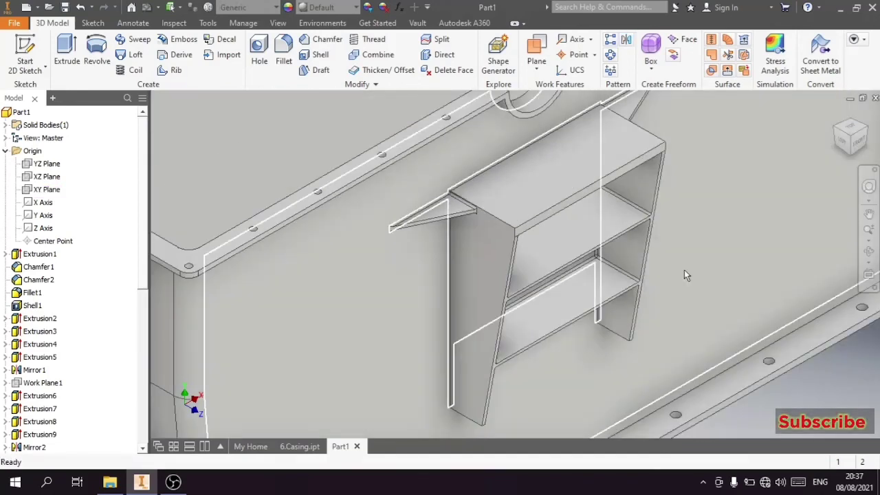
pyautogui.scroll(-3, 670, 255)
pyautogui.scroll(-2, 565, 224)
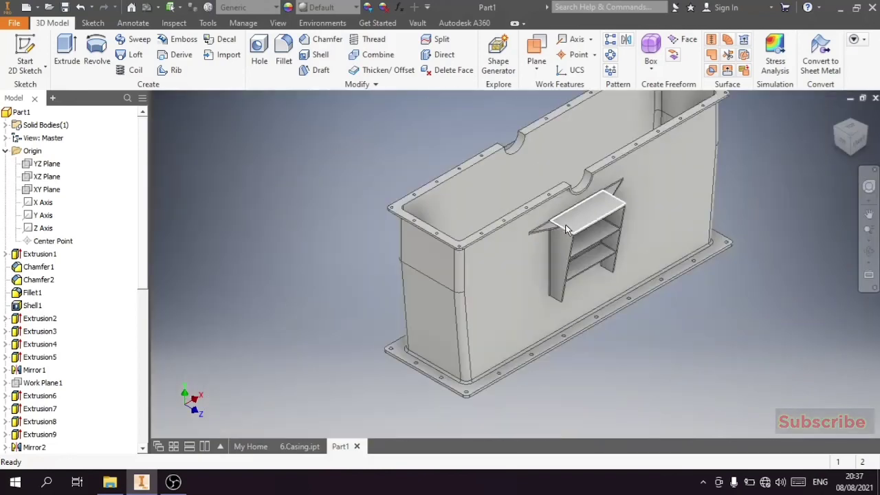
pyautogui.scroll(3, 576, 214)
pyautogui.scroll(2, 569, 212)
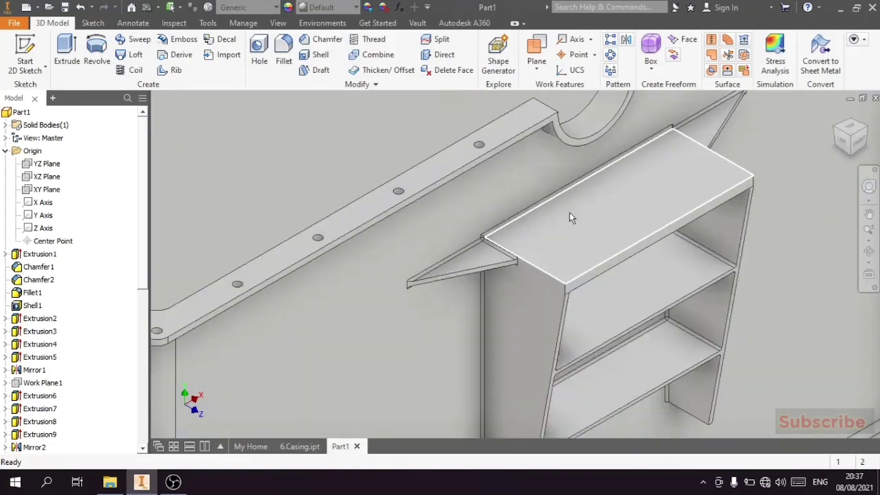
pyautogui.scroll(1, 590, 239)
pyautogui.scroll(-1, 589, 239)
pyautogui.scroll(-1, 589, 238)
pyautogui.scroll(-3, 584, 234)
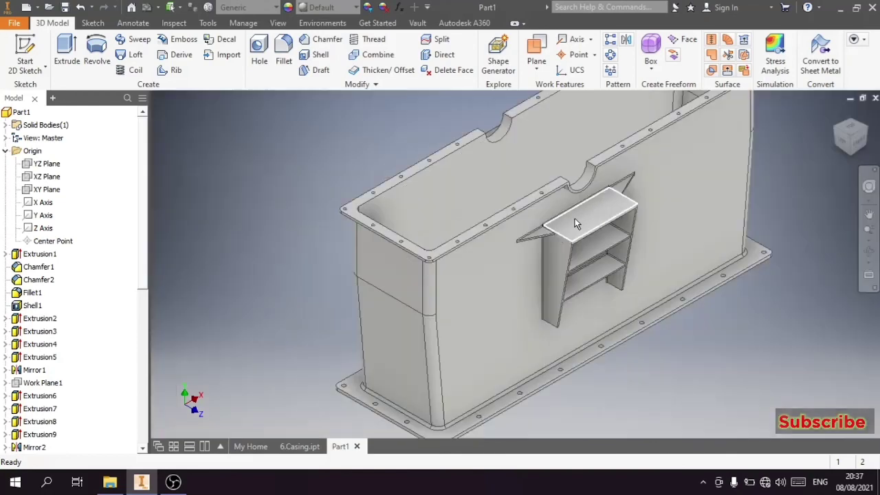
pyautogui.click(866, 131)
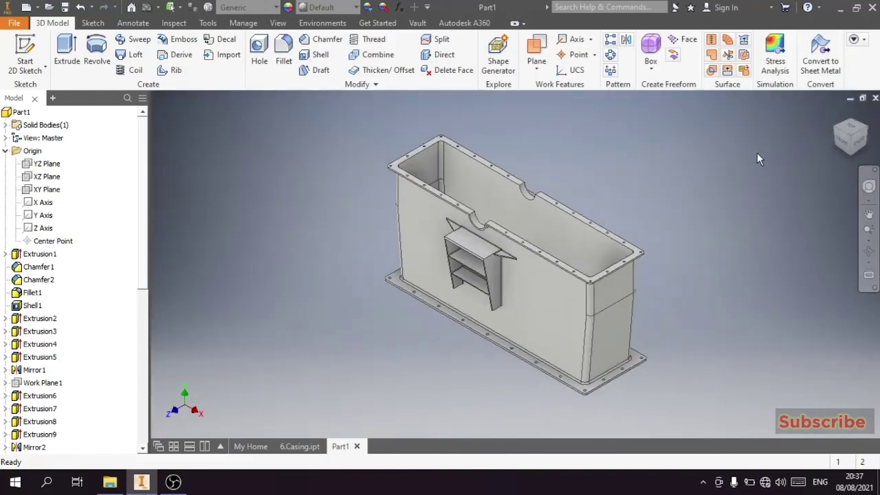
pyautogui.click(481, 239)
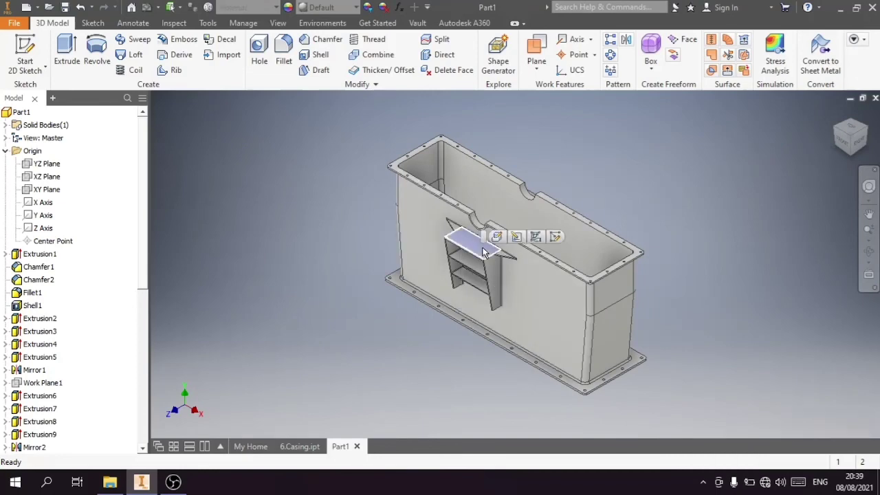
pyautogui.click(559, 237)
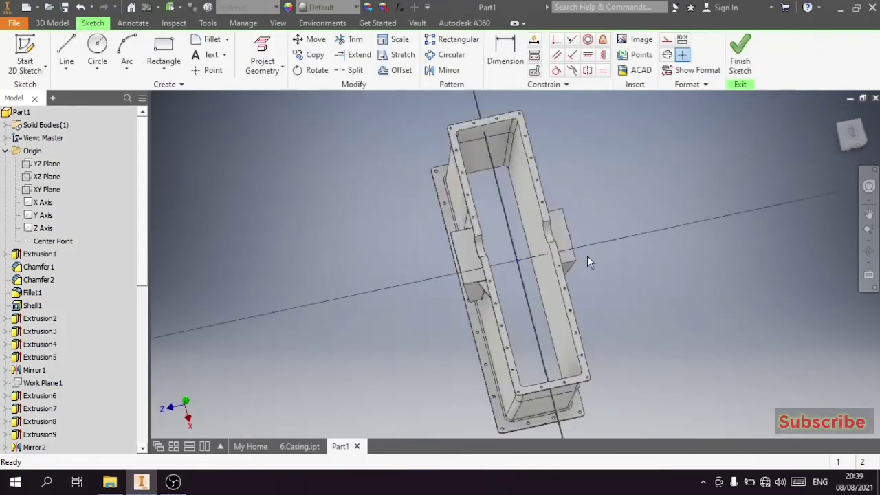
# - Slice the graphics and project the face's bottom edge into the sketch as reference geometry
pyautogui.click(868, 126)
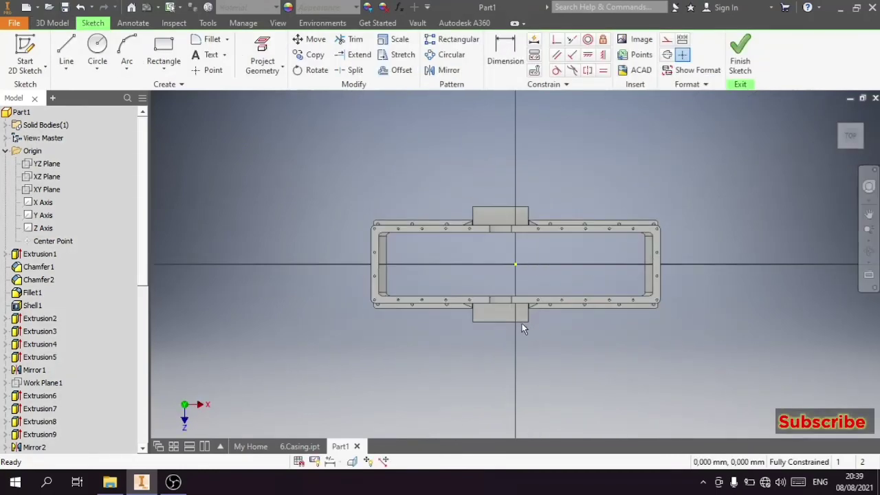
pyautogui.scroll(5, 522, 323)
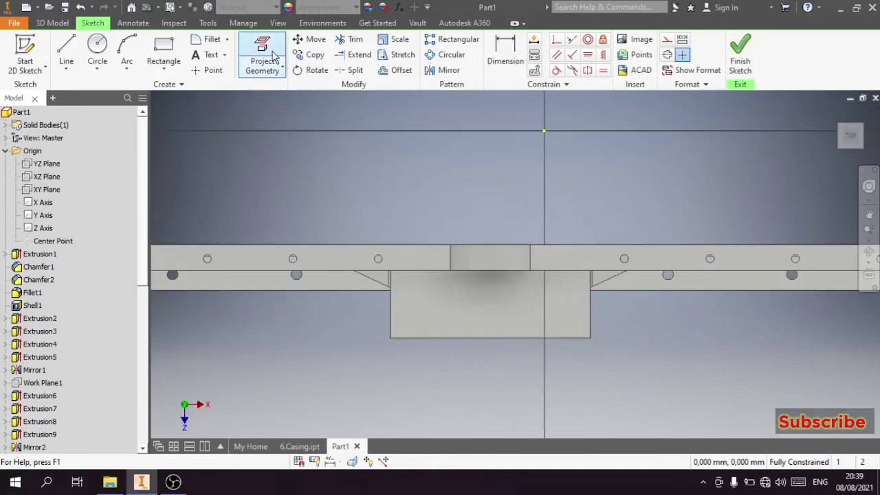
pyautogui.click(352, 461)
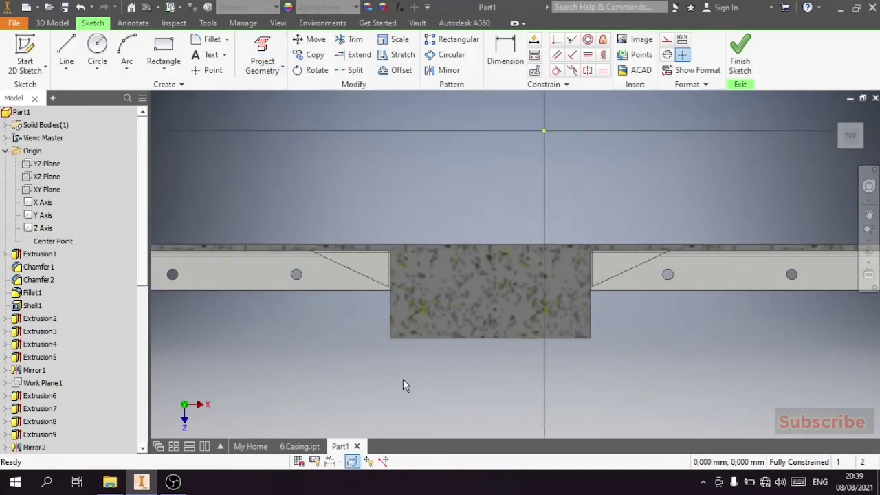
pyautogui.scroll(3, 404, 378)
pyautogui.click(262, 55)
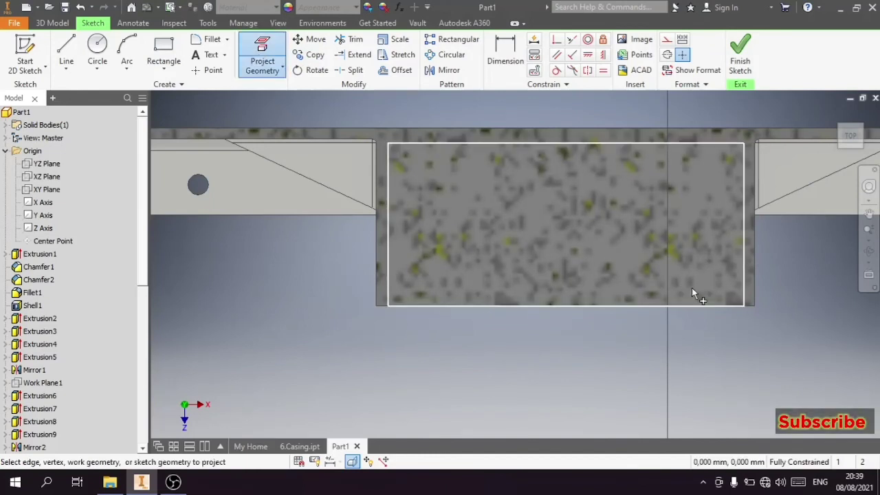
pyautogui.click(692, 307)
pyautogui.rightClick(407, 394)
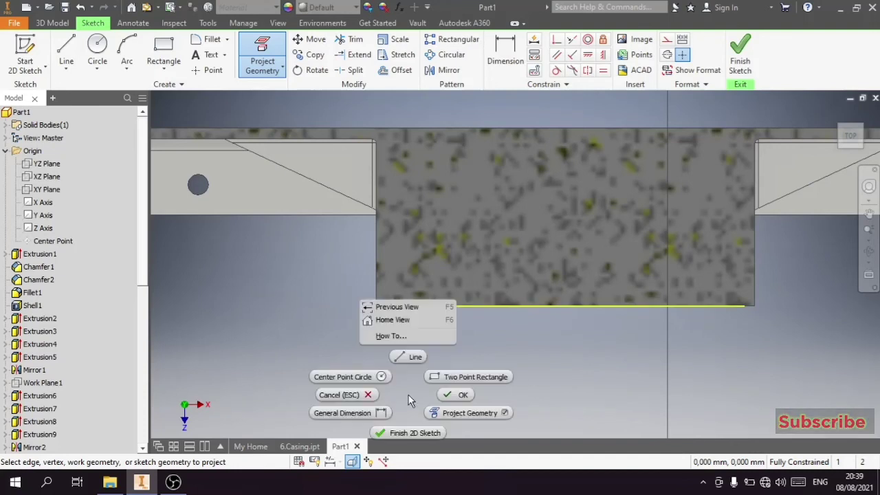
pyautogui.click(408, 355)
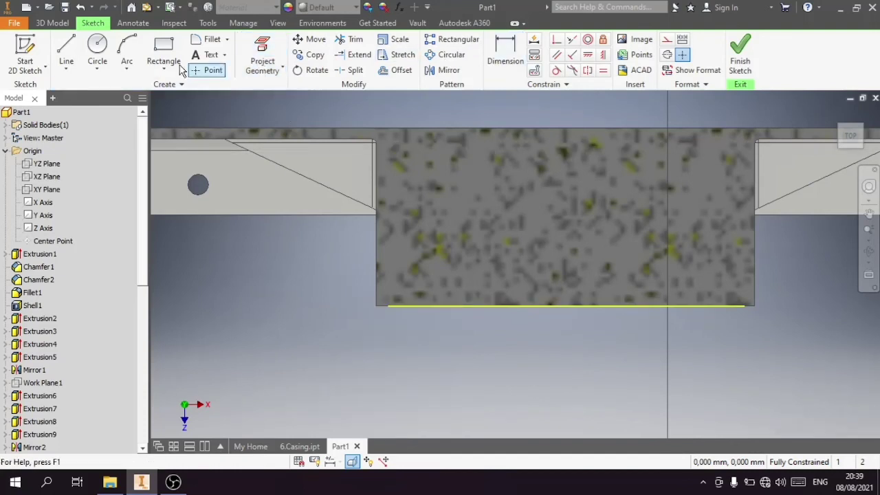
# - Draw a 20 mm circle just above the projected bottom edge
pyautogui.click(96, 45)
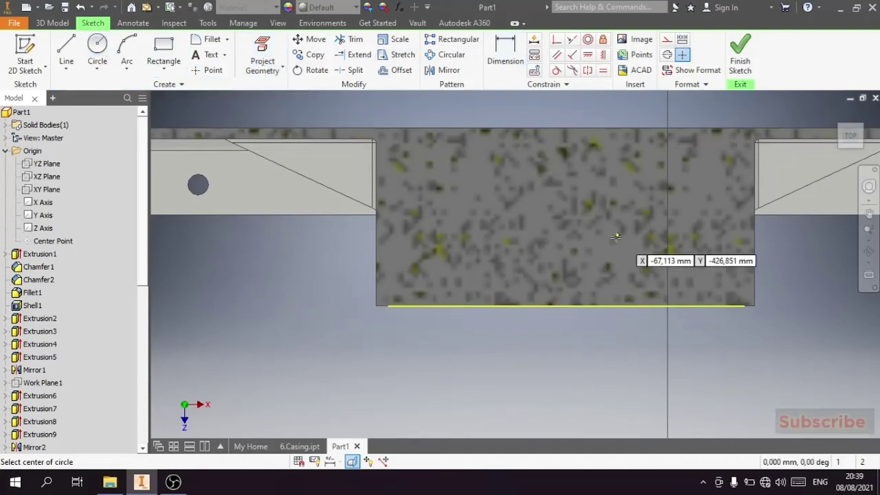
pyautogui.click(426, 283)
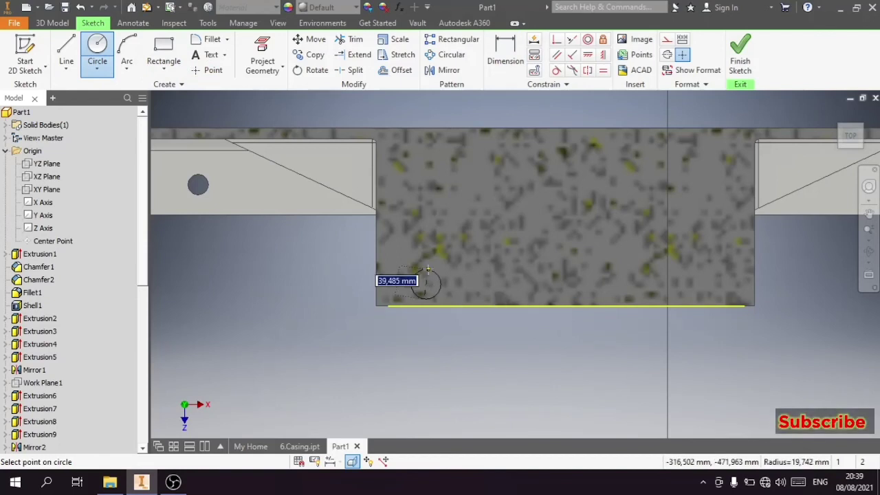
pyautogui.write('20')
pyautogui.press('Return')
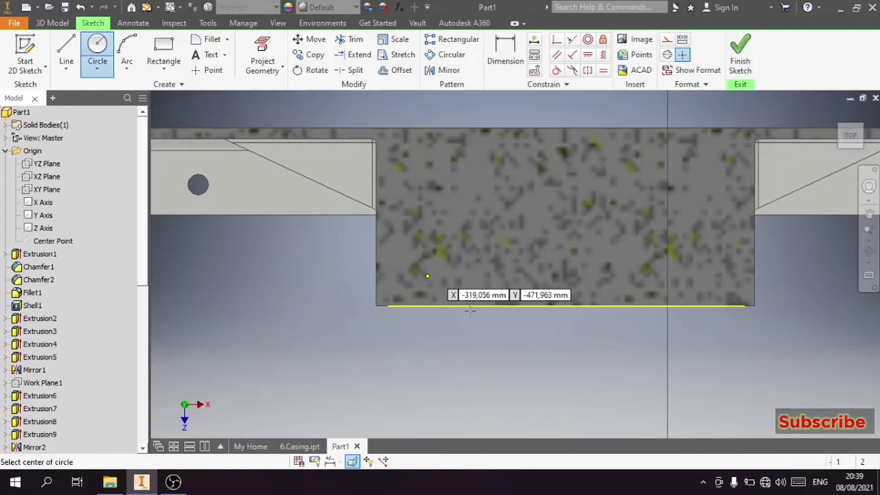
pyautogui.press('Escape')
pyautogui.click(66, 55)
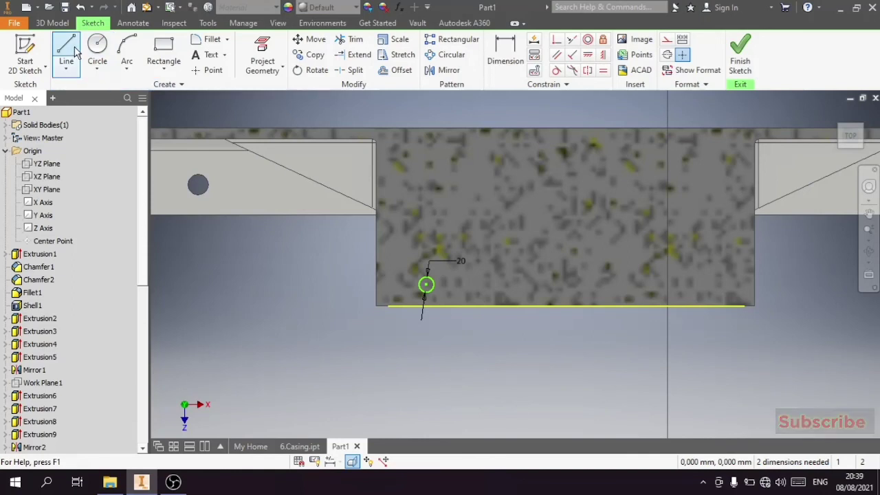
pyautogui.click(490, 282)
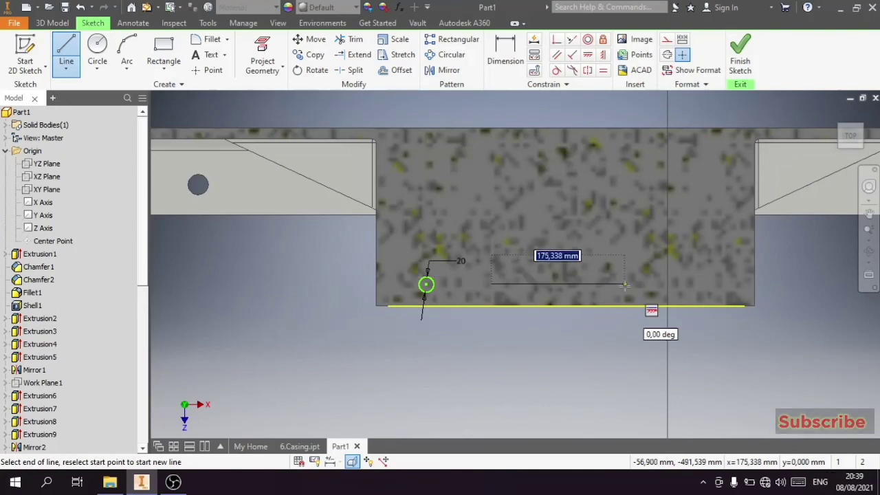
pyautogui.press('Escape')
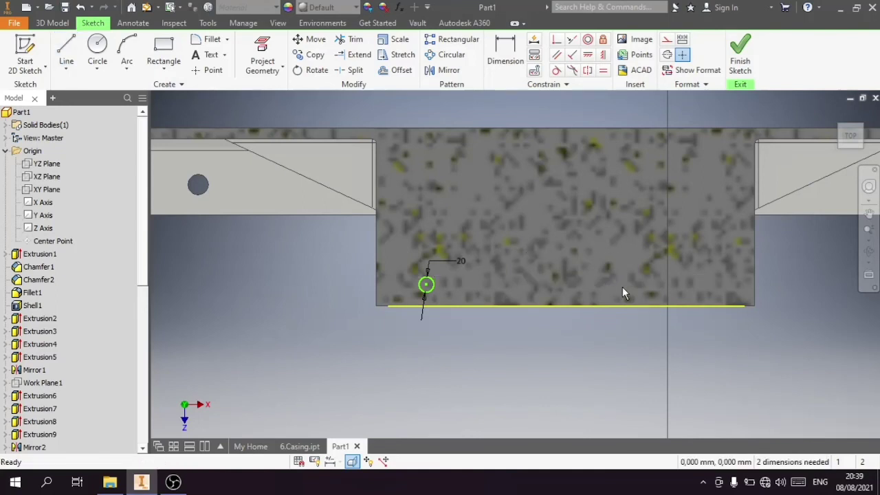
# - Dimension the circle centre 60 mm above the bottom edge
pyautogui.click(505, 53)
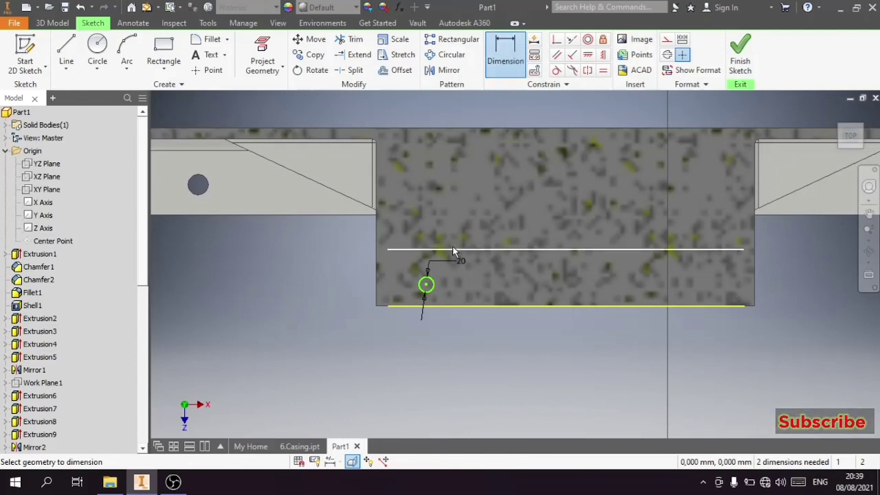
pyautogui.click(427, 284)
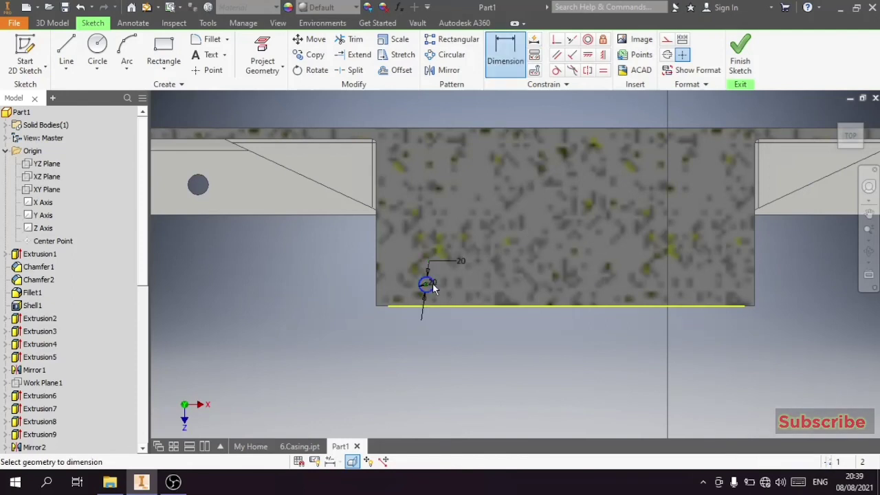
pyautogui.click(406, 307)
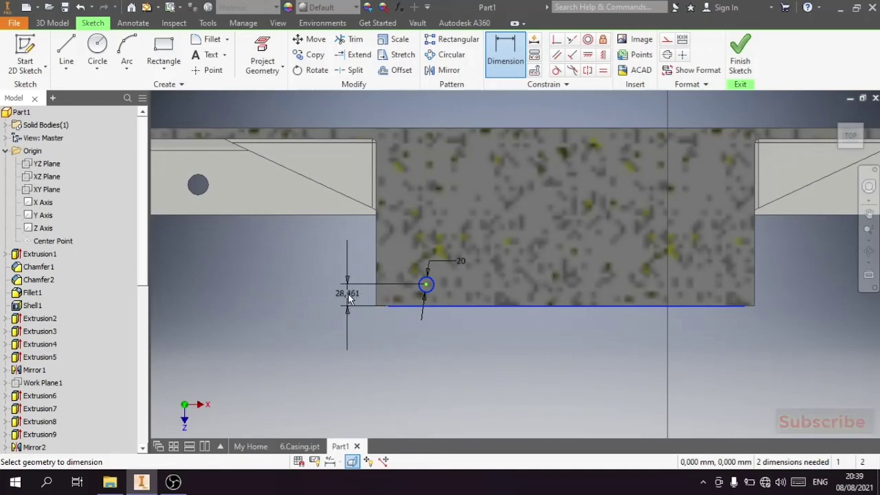
pyautogui.click(349, 295)
pyautogui.write('60')
pyautogui.press('Return')
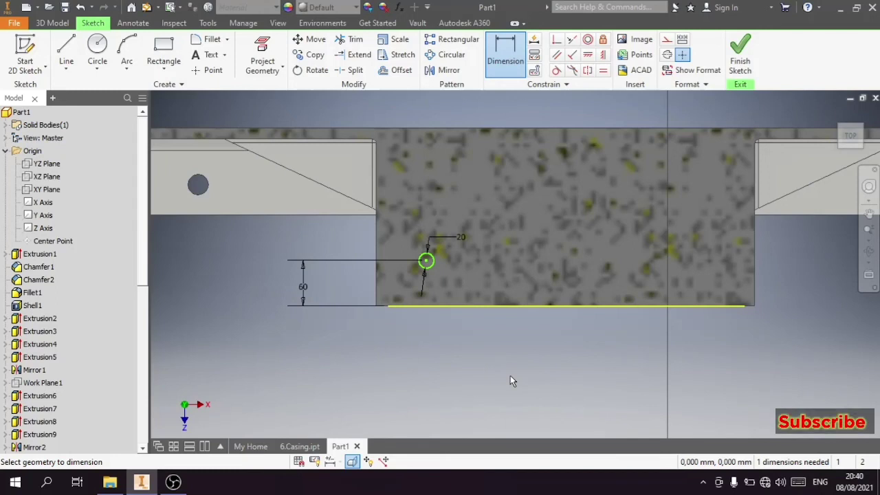
# - Draw a 410 mm line from the circle centre and make it construction geometry
pyautogui.click(66, 51)
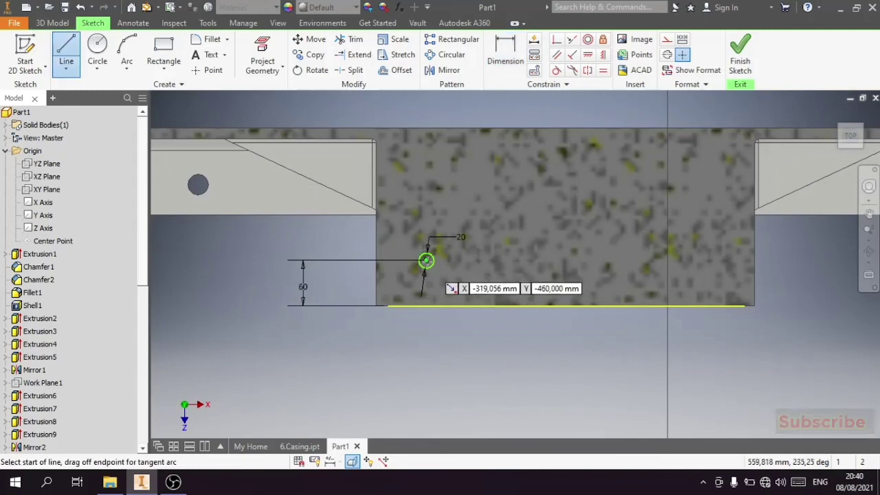
pyautogui.click(426, 260)
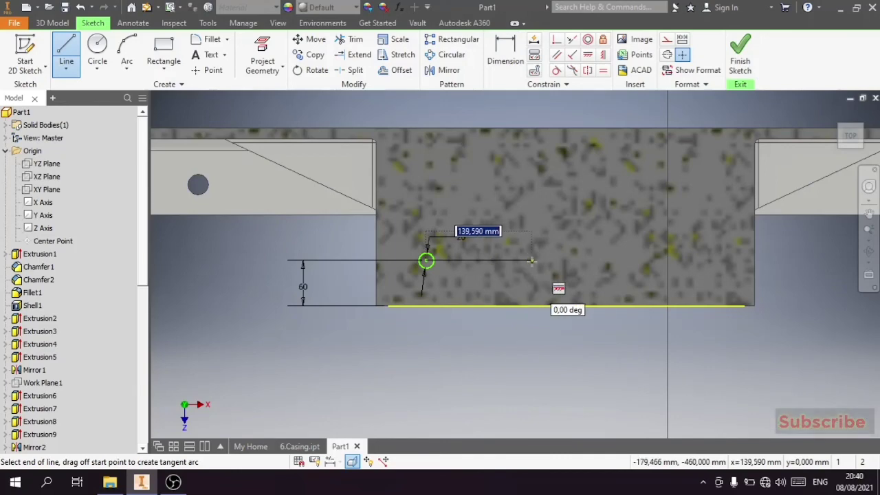
pyautogui.write('410')
pyautogui.press('Return')
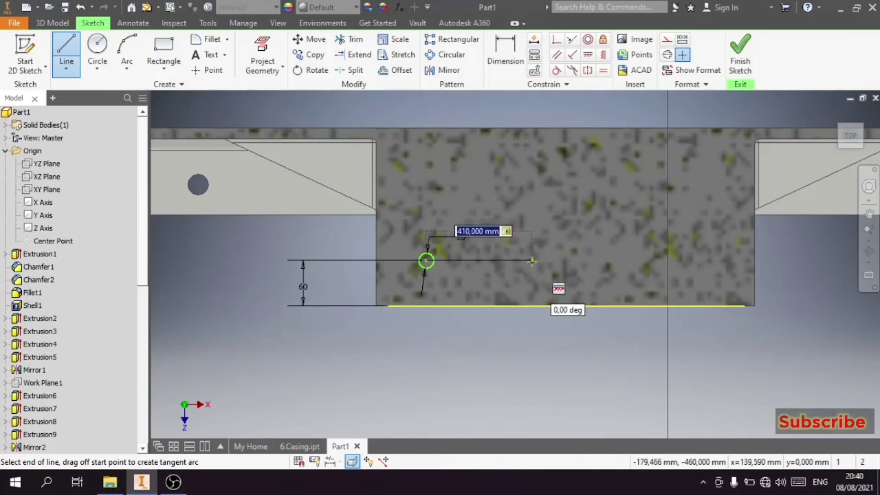
pyautogui.press('Escape')
pyautogui.click(558, 262)
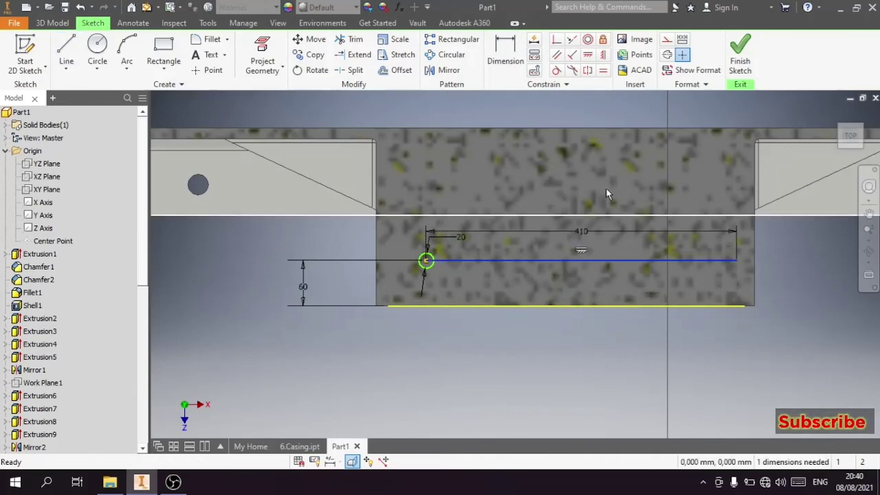
pyautogui.click(667, 39)
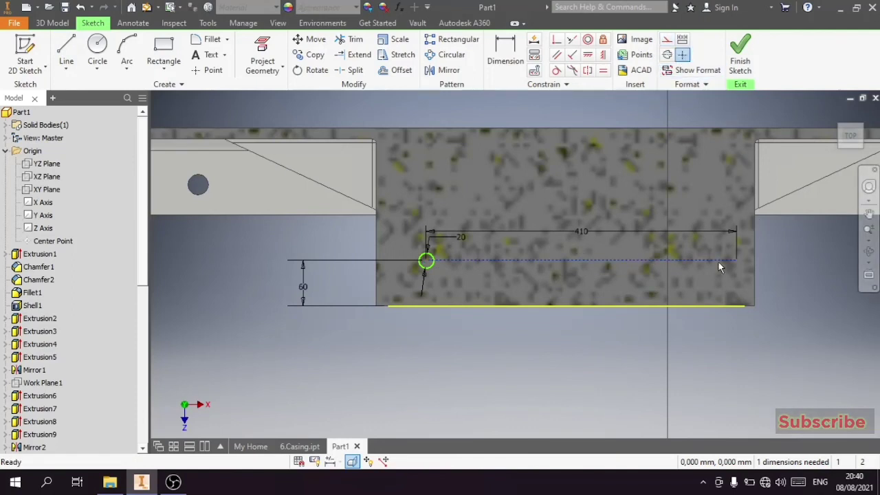
# - Vertically align the construction line's midpoint with the bottom edge midpoint, moving the 410 dimension below it
pyautogui.click(602, 55)
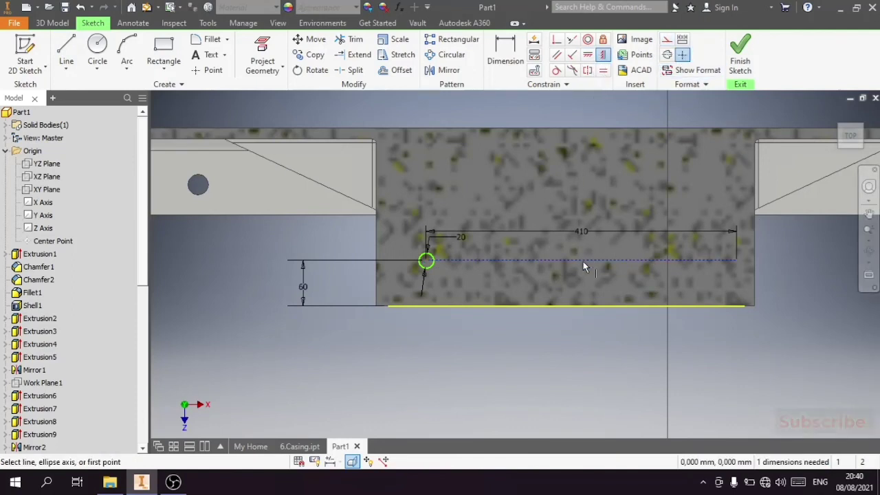
pyautogui.click(582, 261)
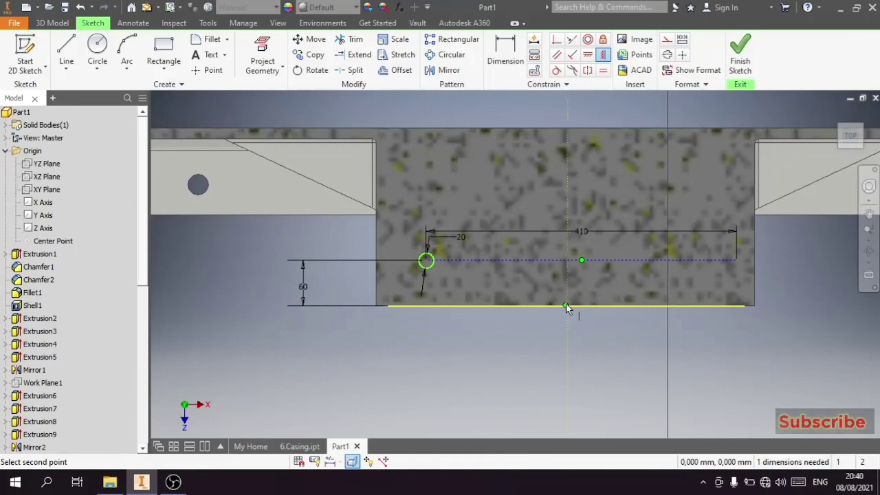
pyautogui.click(566, 307)
pyautogui.press('Escape')
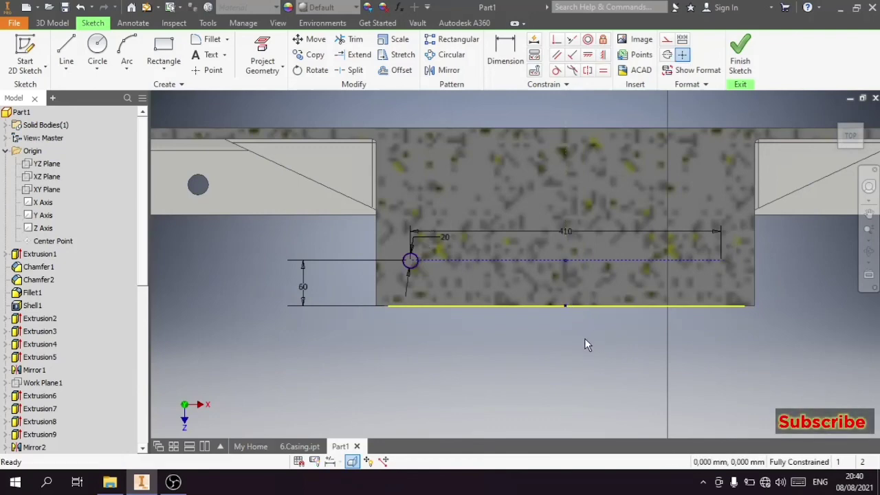
pyautogui.moveTo(564, 235); pyautogui.dragTo(562, 284)
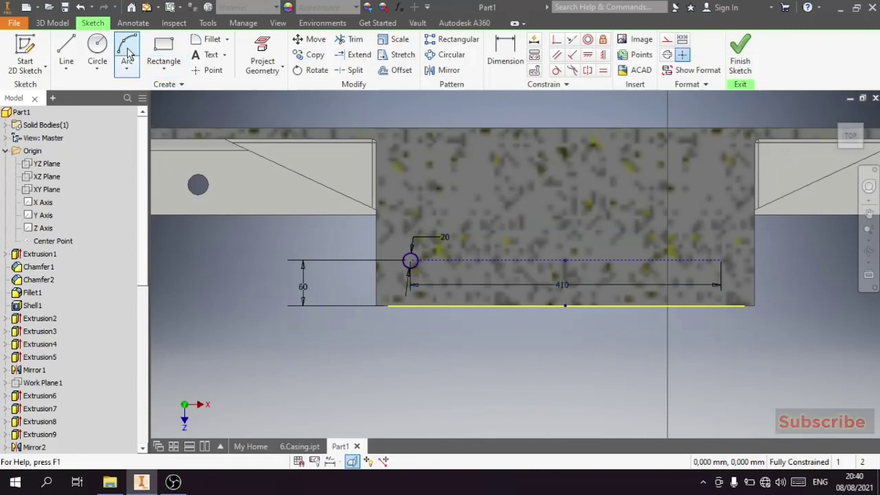
# - Add a second 20 mm circle 90 mm above the first, vertically aligned with it
pyautogui.click(97, 49)
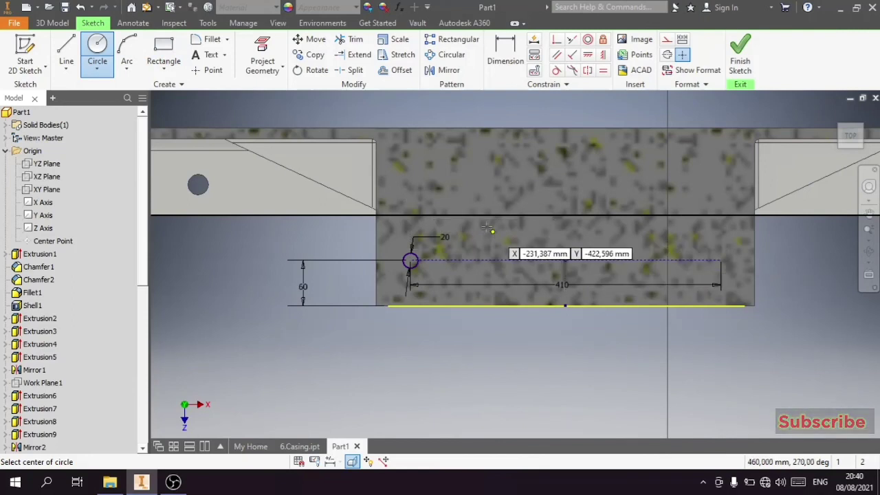
pyautogui.click(410, 193)
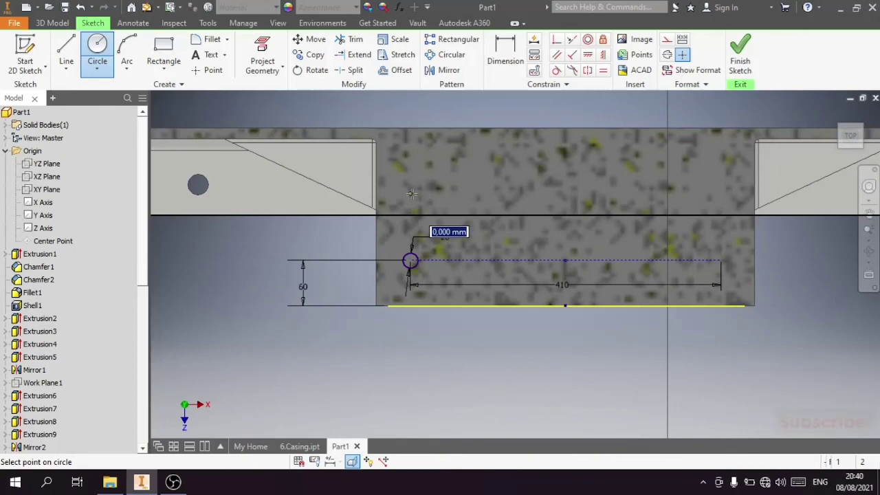
pyautogui.write('20')
pyautogui.press('Return')
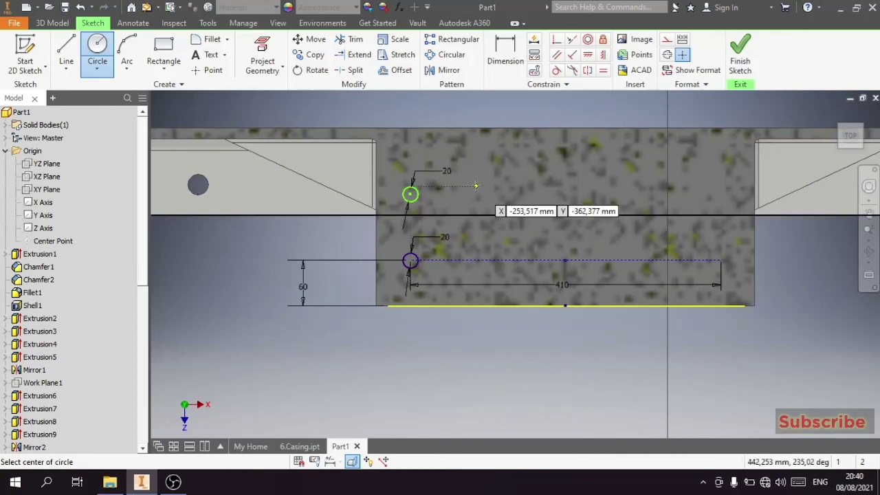
pyautogui.press('Escape')
pyautogui.click(505, 54)
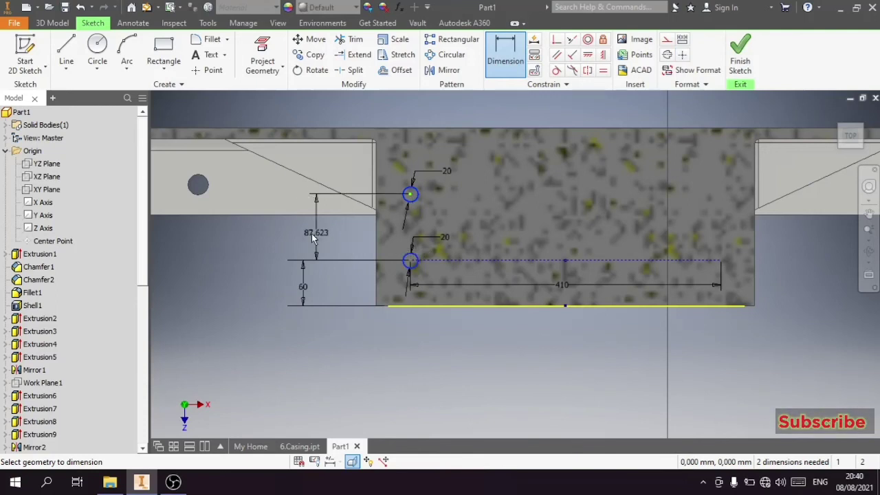
pyautogui.click(306, 236)
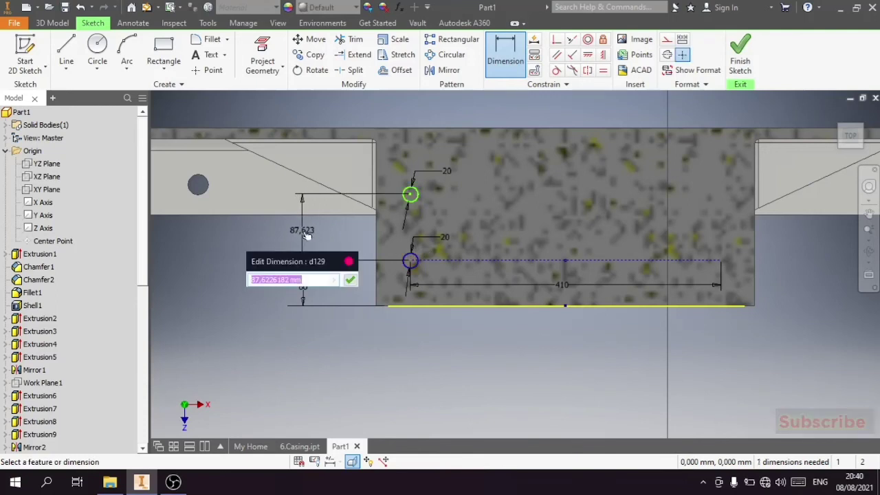
pyautogui.write('90')
pyautogui.press('Return')
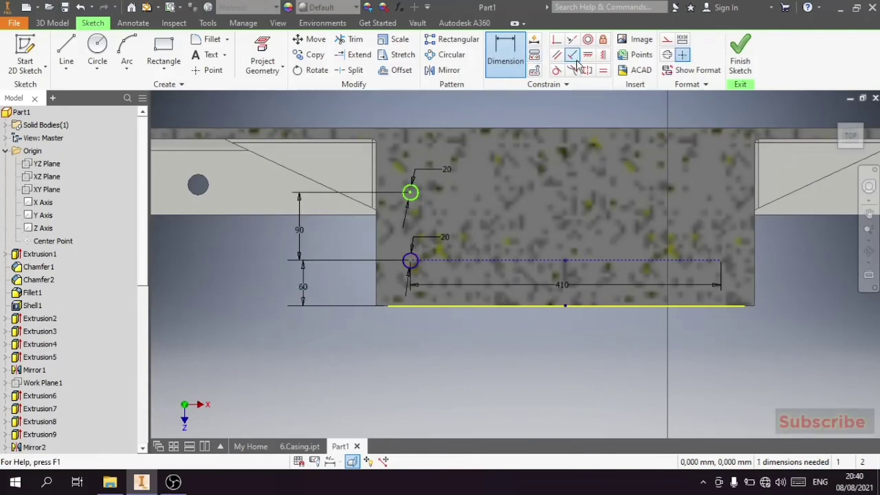
pyautogui.click(601, 62)
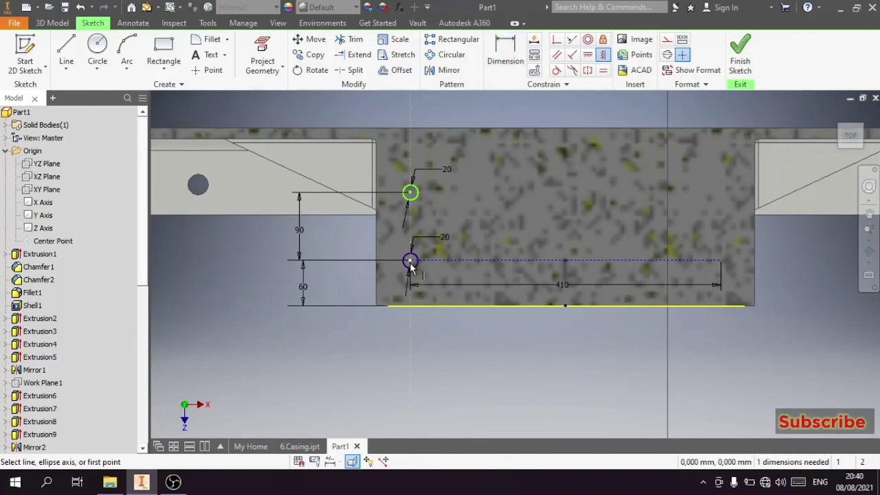
pyautogui.click(410, 193)
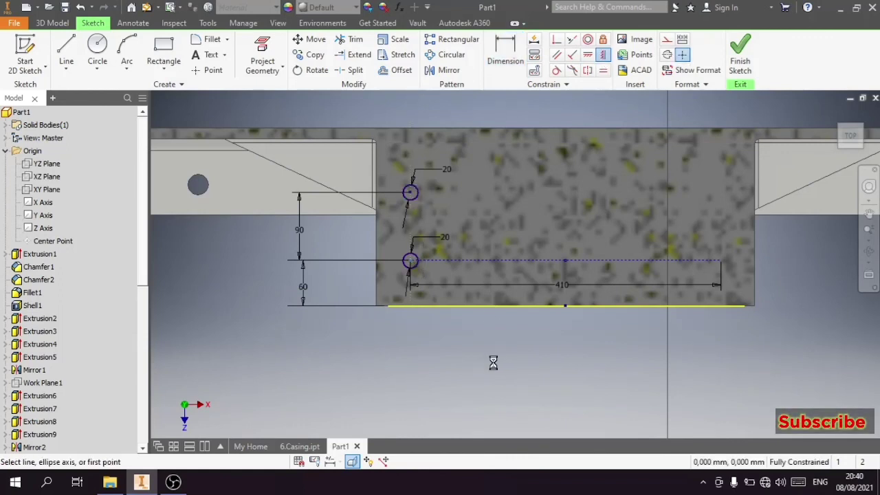
# - Draw a vertical construction line upward from the 410 line's midpoint
pyautogui.click(66, 49)
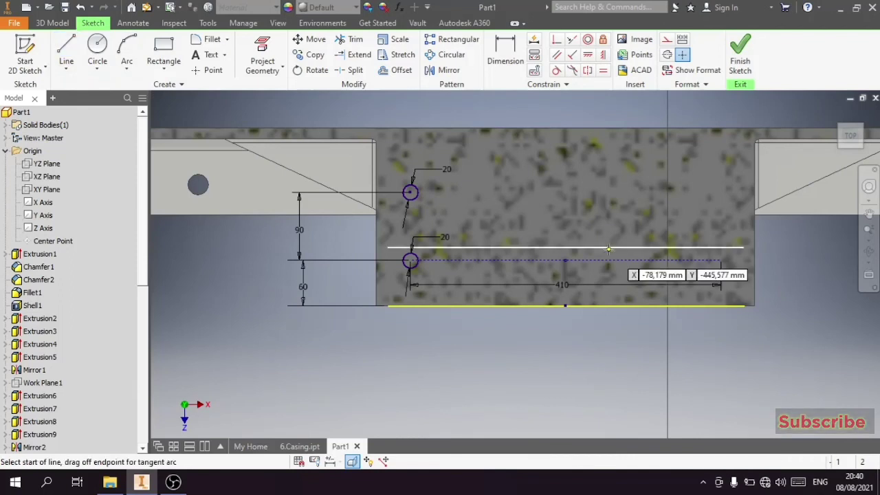
pyautogui.click(564, 260)
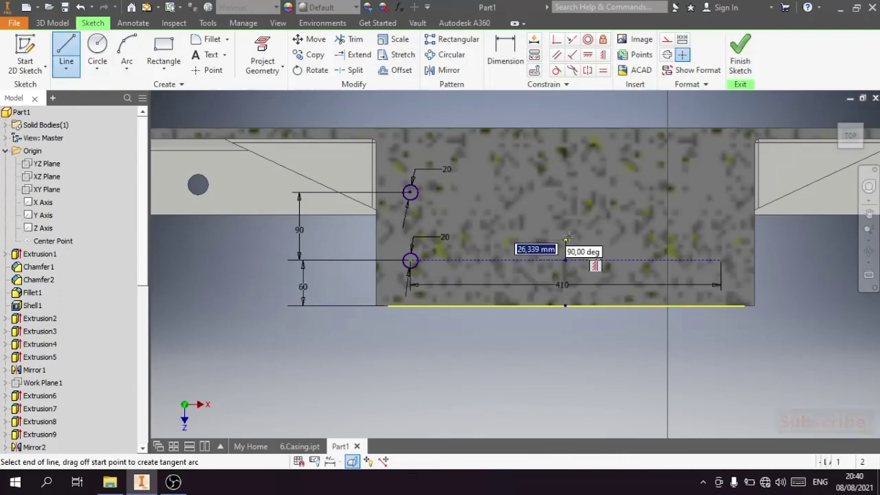
pyautogui.click(575, 239)
pyautogui.press('Escape')
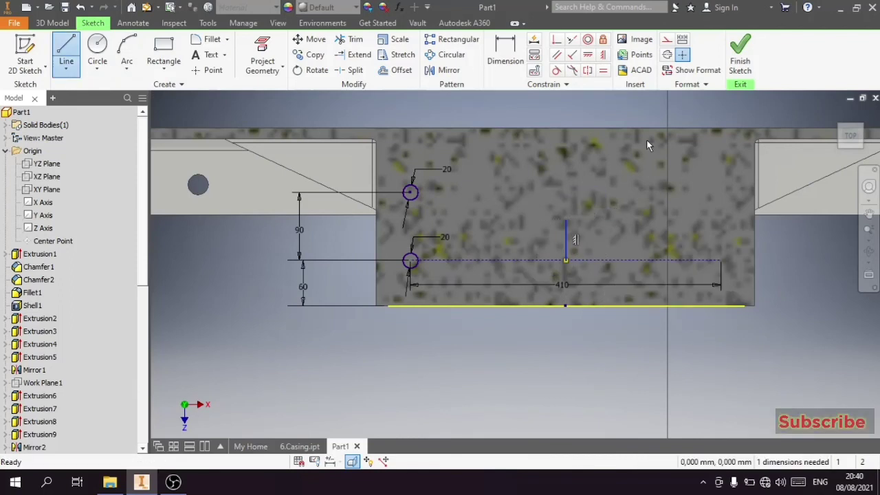
pyautogui.click(545, 357)
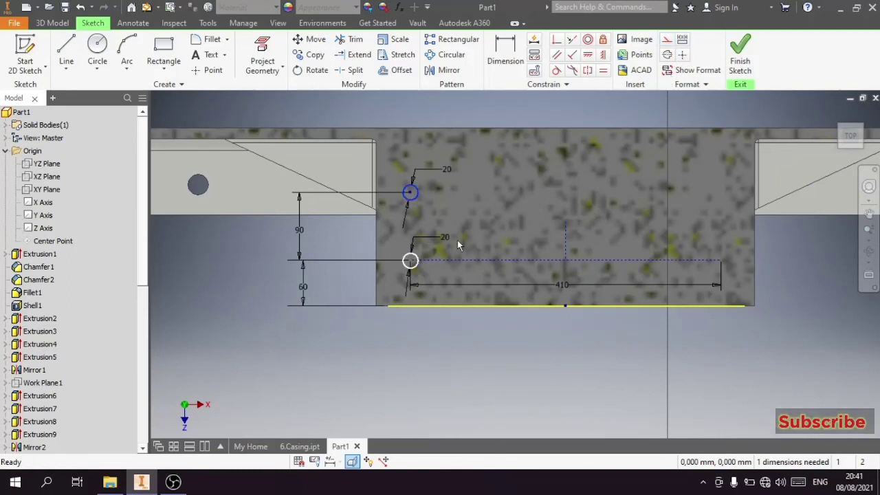
# - Mirror both 20 mm circles across the vertical centreline and finish the sketch
pyautogui.click(446, 71)
pyautogui.click(232, 125)
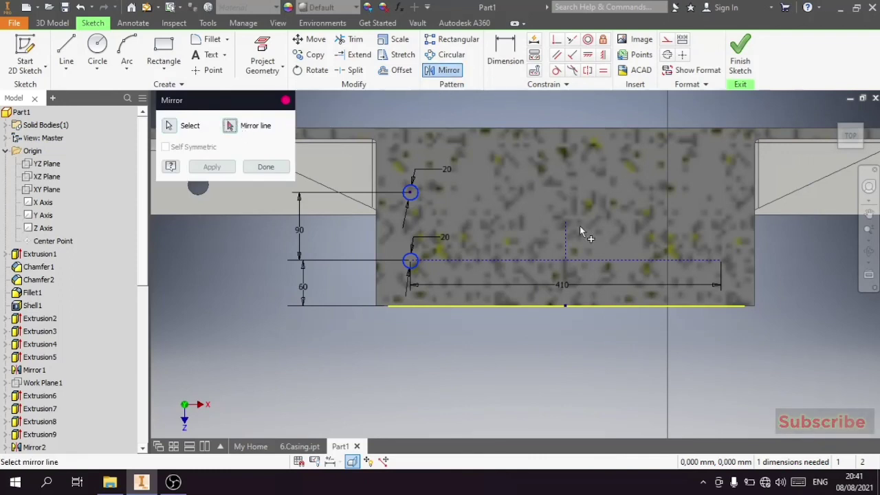
pyautogui.click(212, 166)
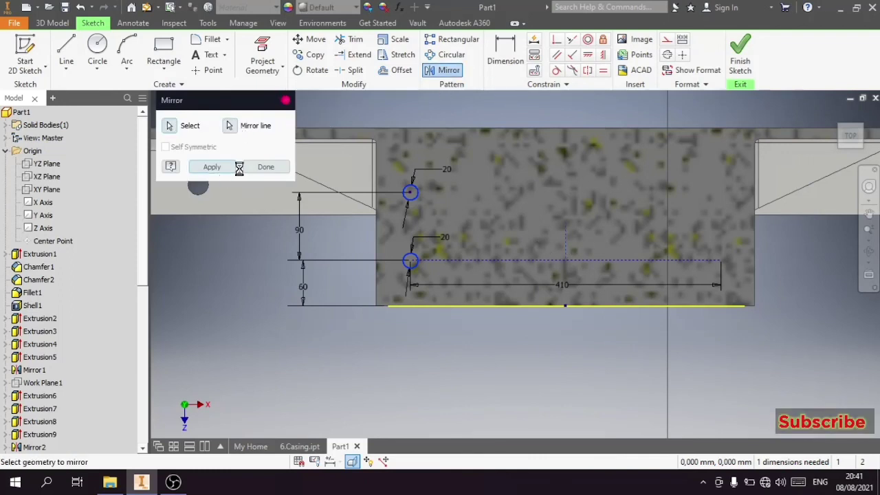
pyautogui.click(266, 167)
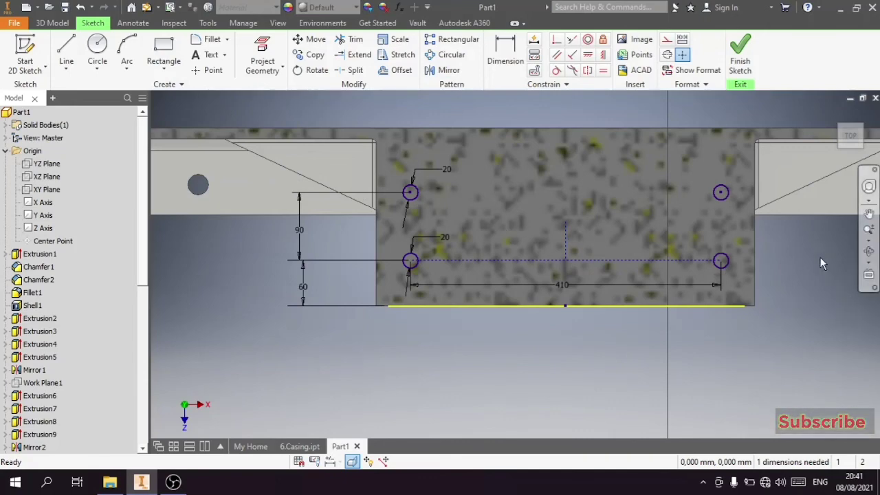
pyautogui.click(746, 62)
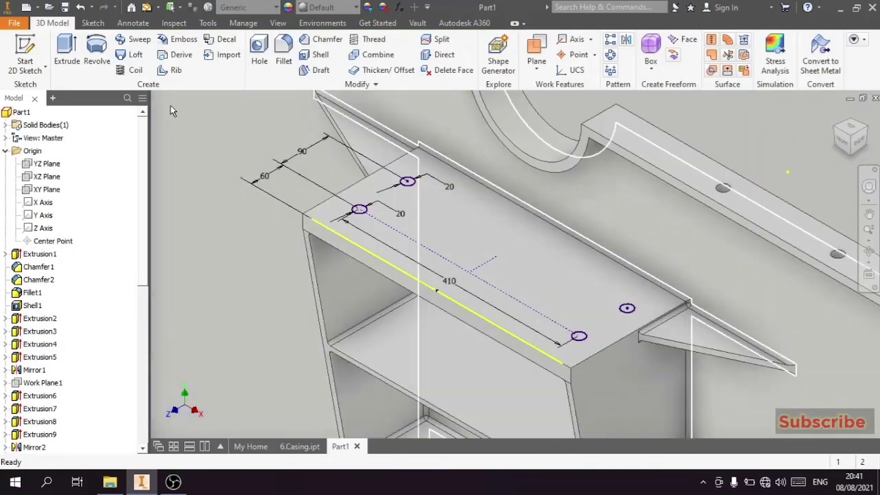
# - Extrude the four 20 mm circles downward as a 25 mm cut into the shelf-box top
pyautogui.click(67, 60)
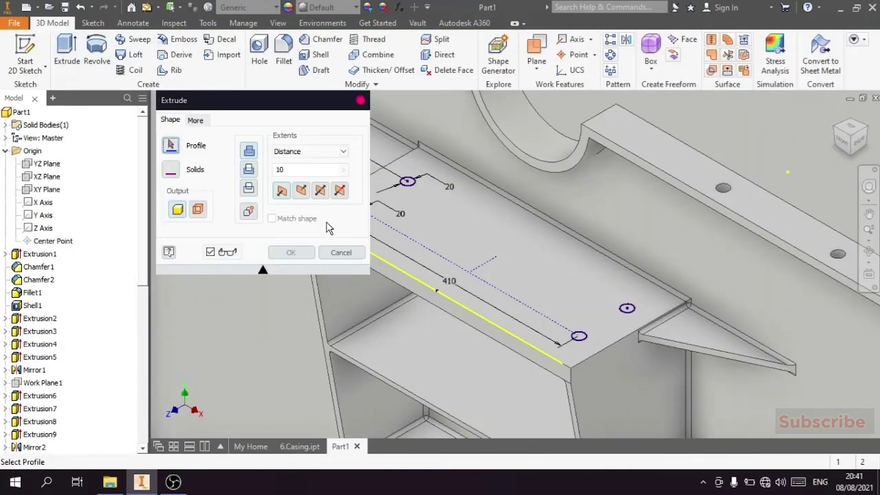
pyautogui.click(407, 181)
pyautogui.click(627, 308)
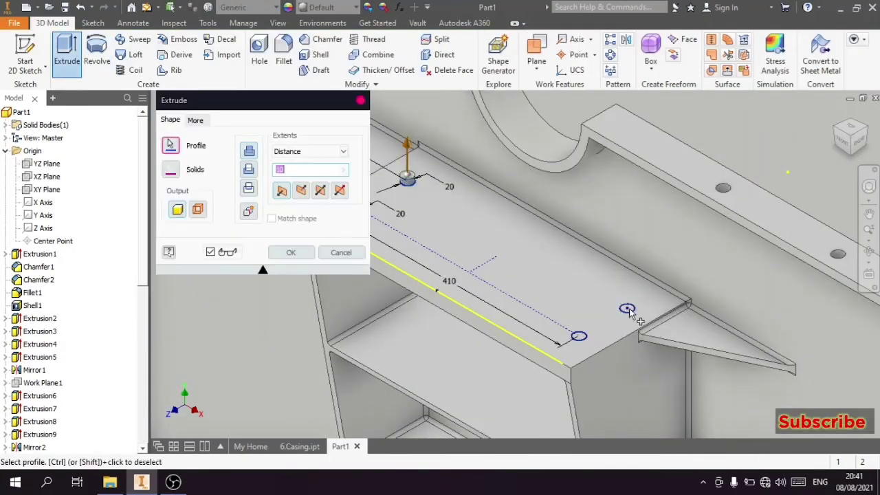
pyautogui.click(579, 336)
pyautogui.scroll(3, 651, 322)
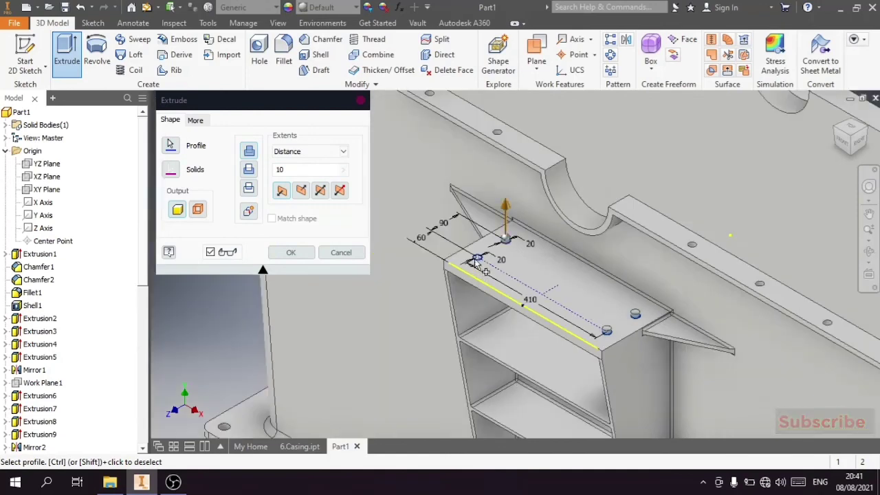
pyautogui.click(250, 170)
pyautogui.write('20')
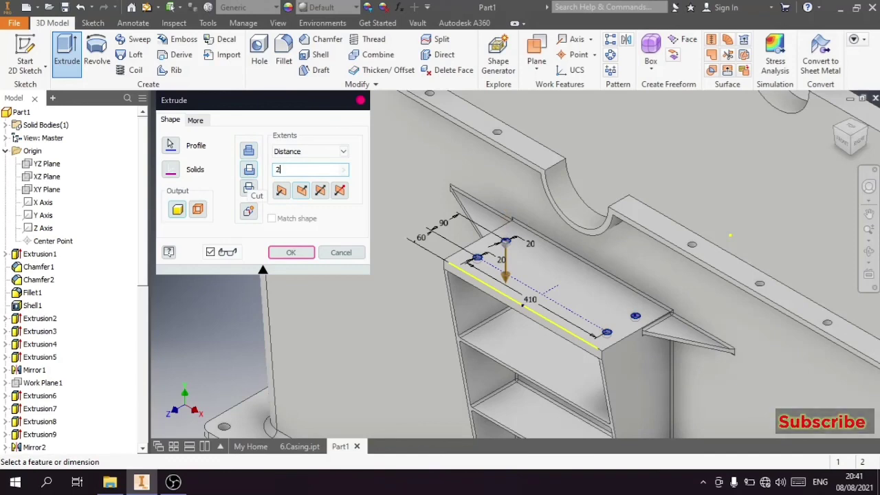
pyautogui.click(844, 142)
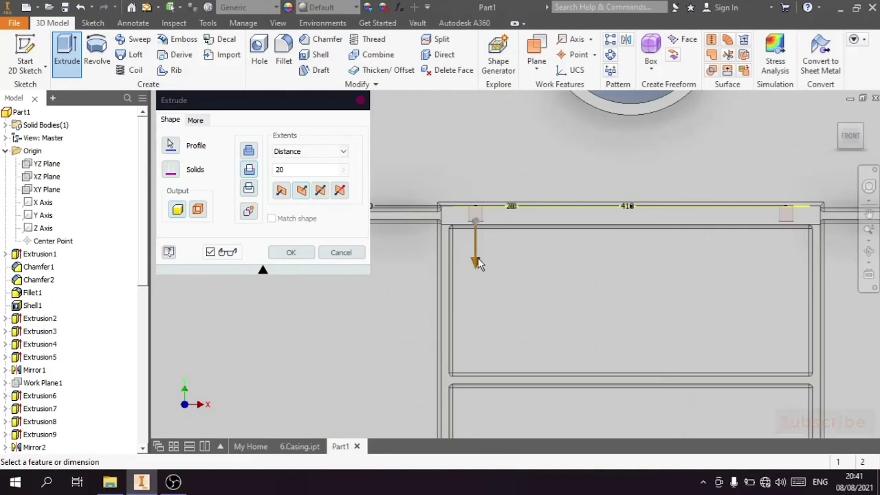
pyautogui.moveTo(476, 263); pyautogui.dragTo(476, 267)
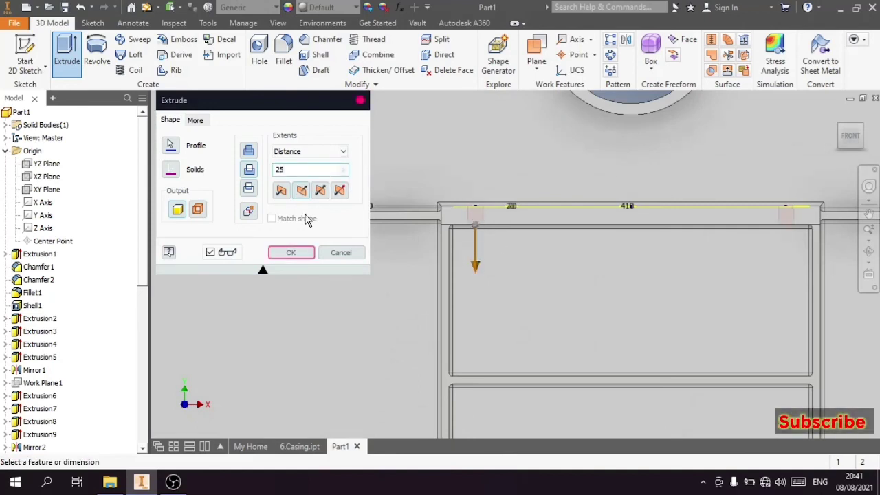
pyautogui.click(302, 256)
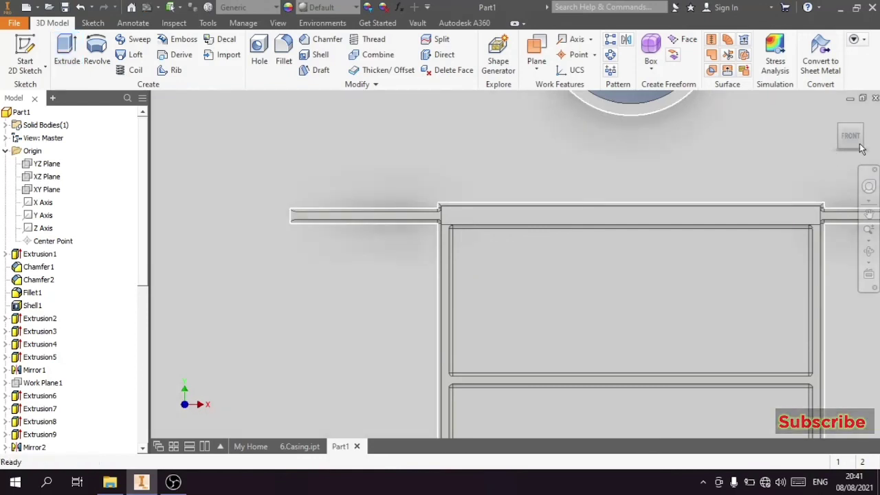
pyautogui.moveTo(850, 138)
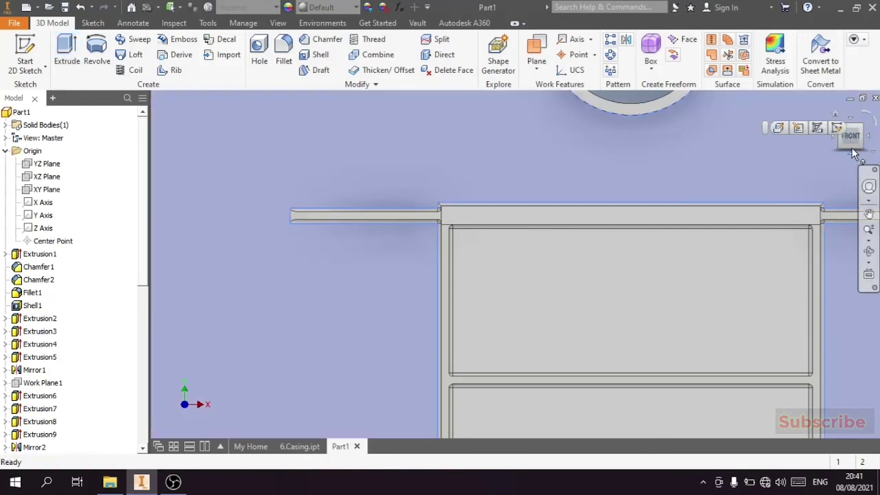
# - Mirror Extrusion18 across the XY Plane to the casing's other side
pyautogui.click(851, 146)
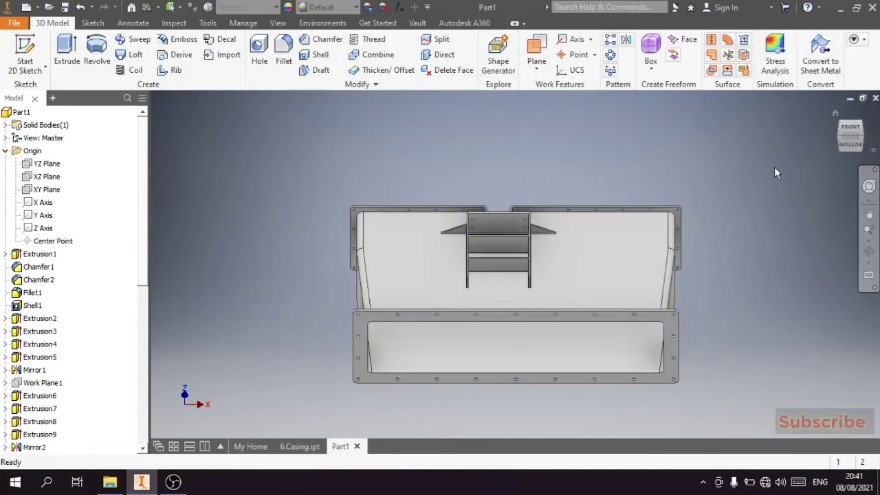
pyautogui.click(864, 127)
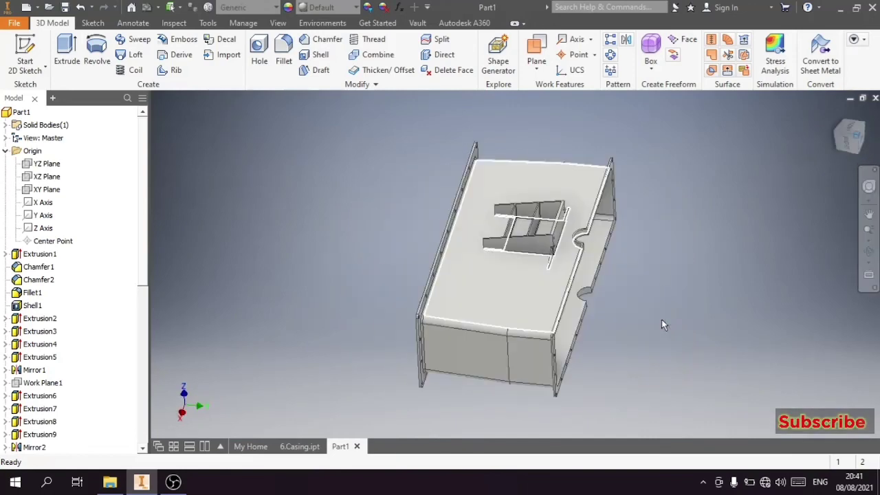
pyautogui.click(858, 134)
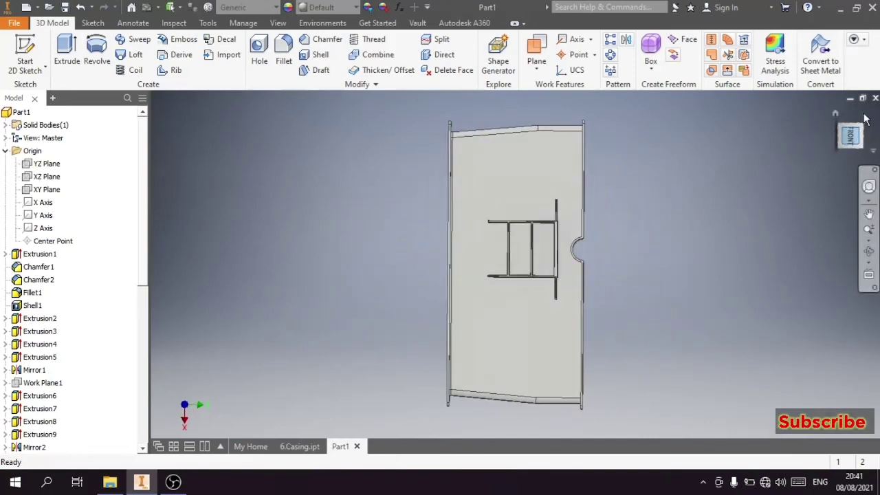
pyautogui.click(865, 134)
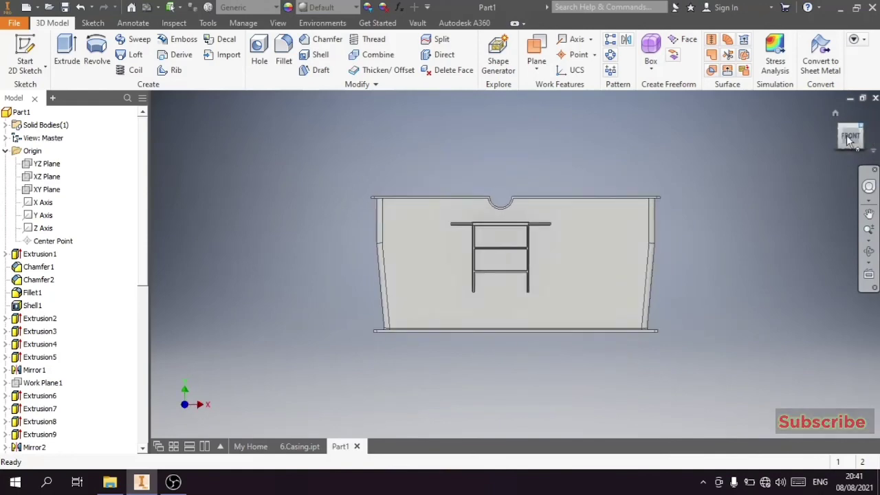
pyautogui.click(835, 112)
pyautogui.scroll(-5, 54, 385)
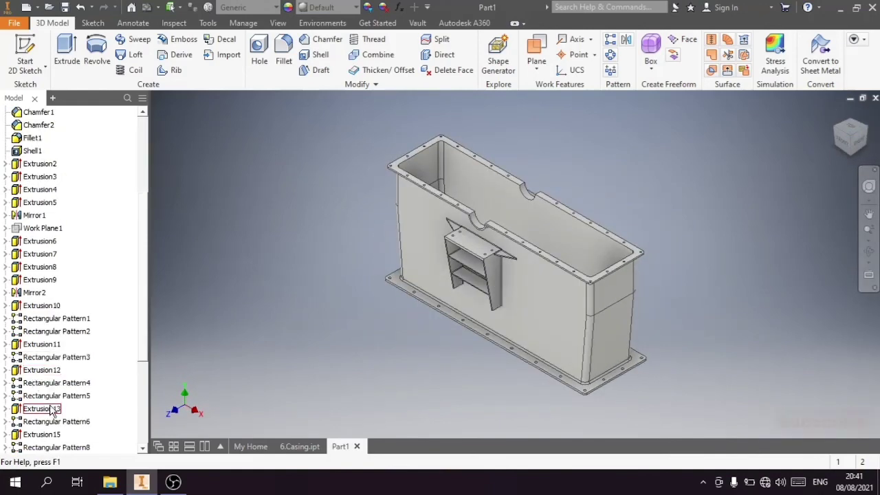
pyautogui.scroll(-4, 52, 412)
pyautogui.click(41, 435)
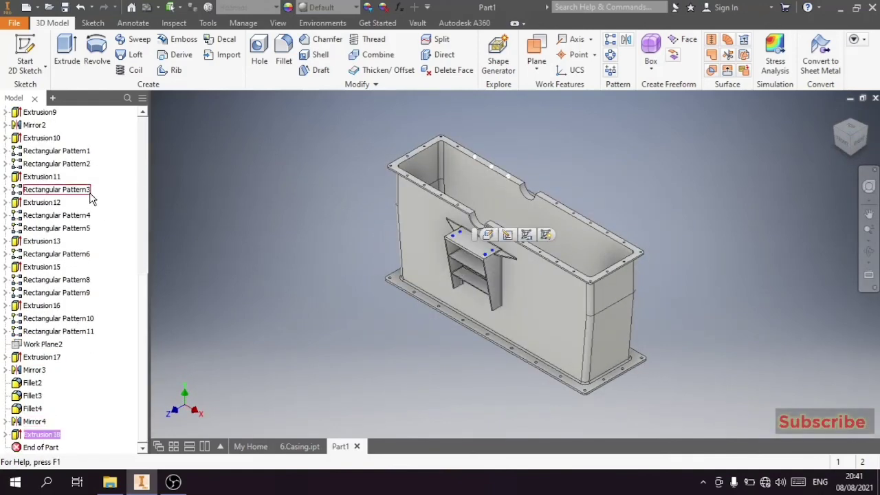
pyautogui.click(627, 40)
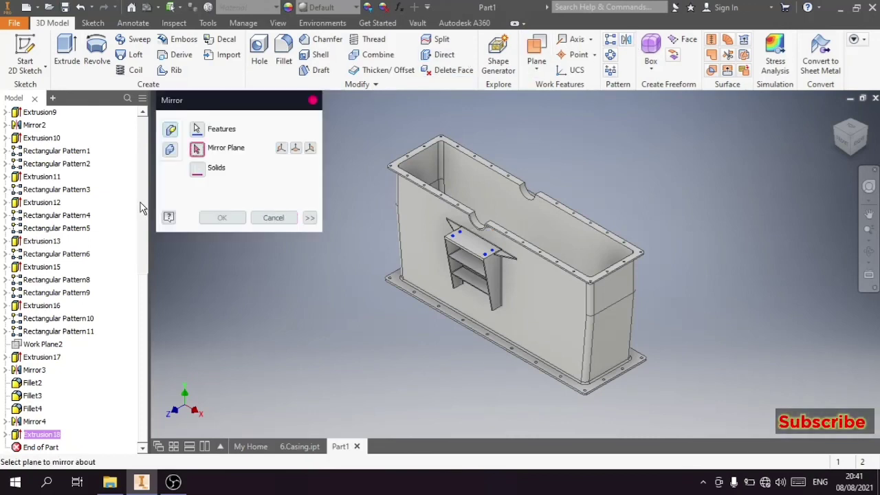
pyautogui.scroll(3, 103, 186)
pyautogui.scroll(4, 82, 186)
pyautogui.scroll(3, 59, 187)
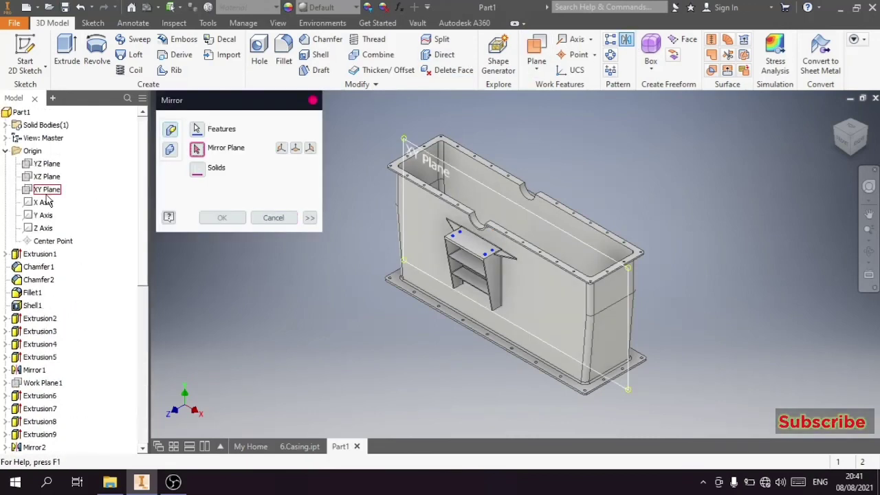
pyautogui.click(48, 190)
pyautogui.click(217, 218)
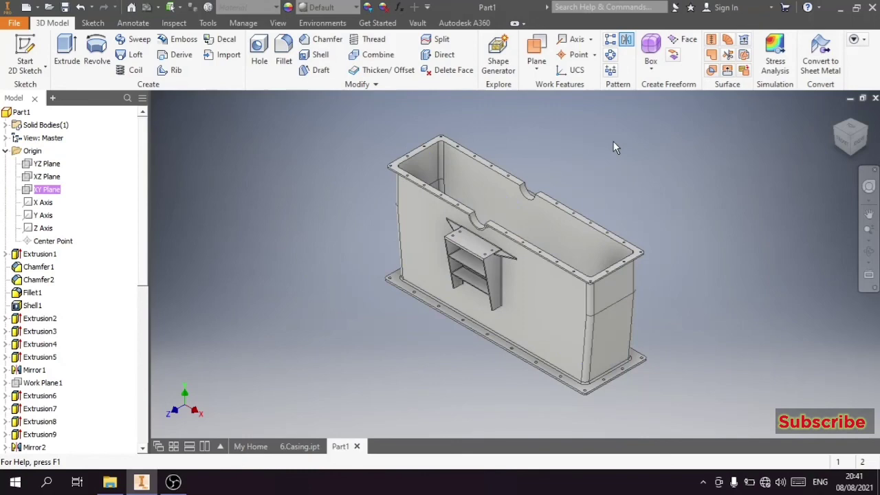
# - Rotate the view around the casing to inspect the mirrored holes
pyautogui.click(873, 132)
pyautogui.click(873, 132)
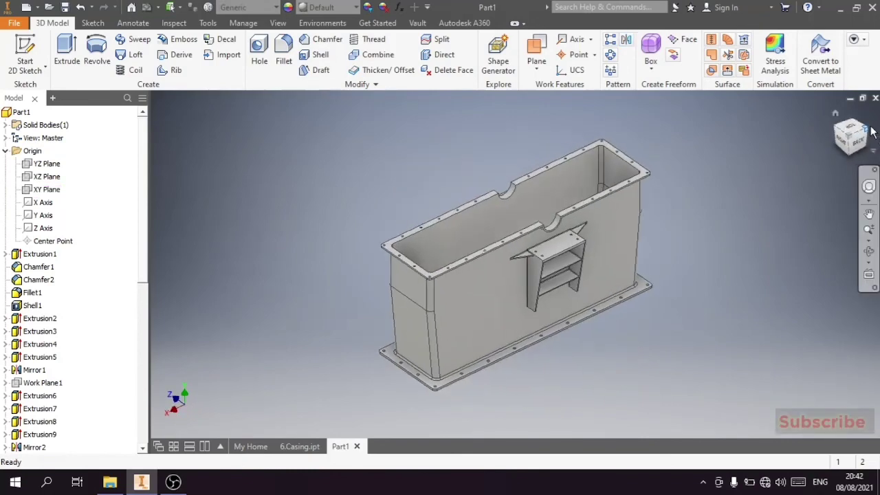
pyautogui.click(873, 132)
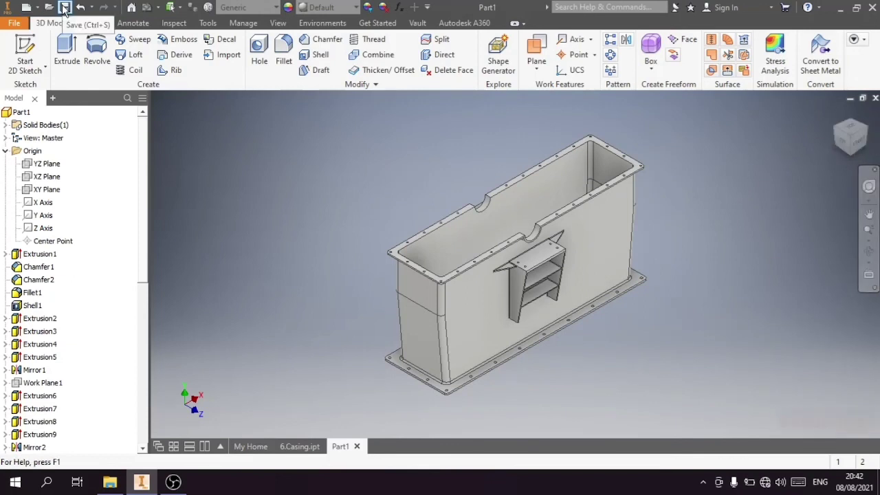
# - Change the View tab's projection from Orthographic to Perspective
pyautogui.click(280, 23)
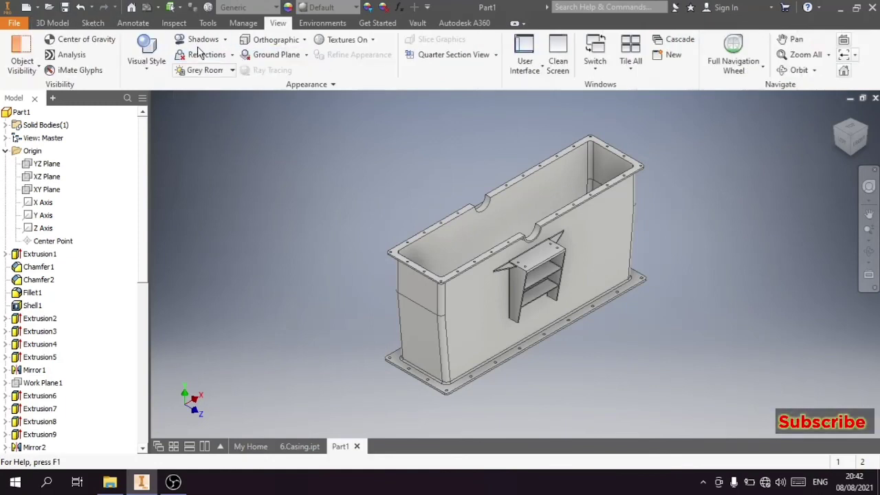
pyautogui.click(147, 52)
pyautogui.click(203, 97)
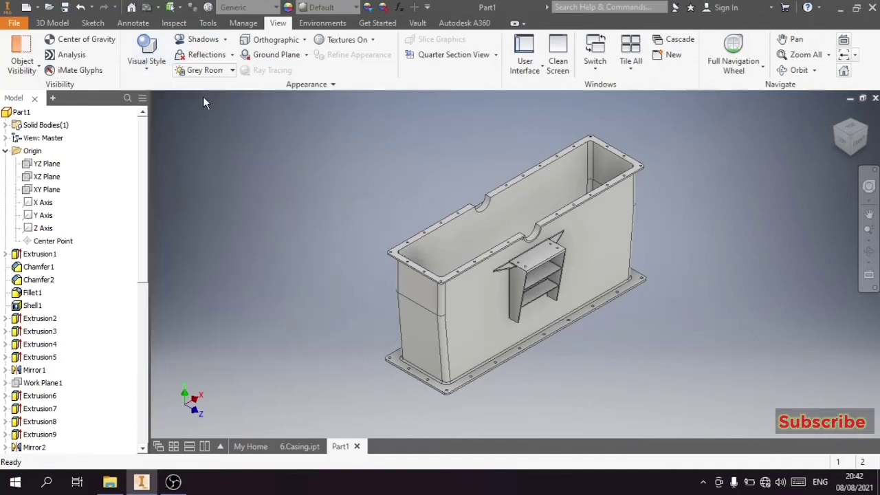
pyautogui.click(304, 39)
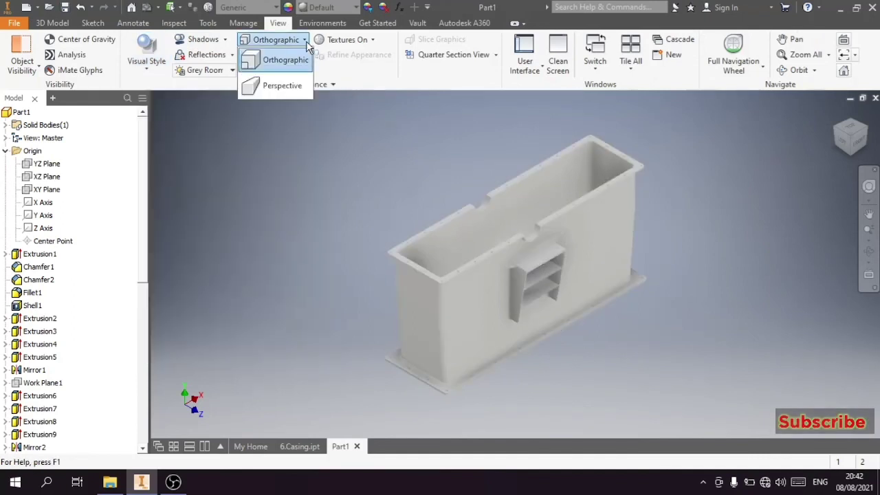
pyautogui.click(289, 83)
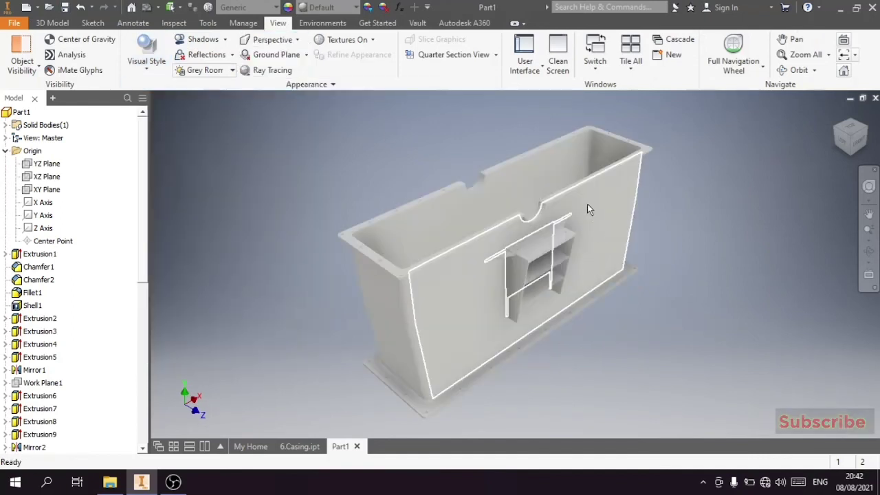
pyautogui.scroll(-2, 576, 226)
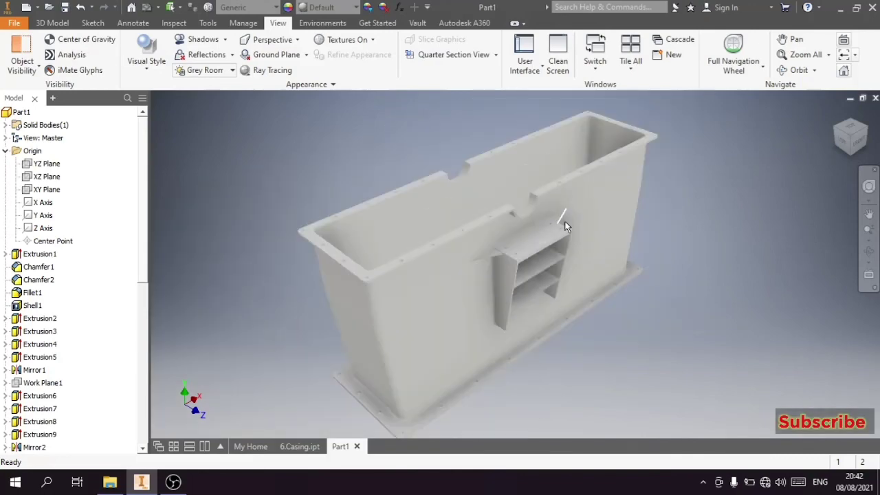
pyautogui.scroll(2, 570, 210)
pyautogui.scroll(-3, 573, 206)
pyautogui.scroll(3, 555, 234)
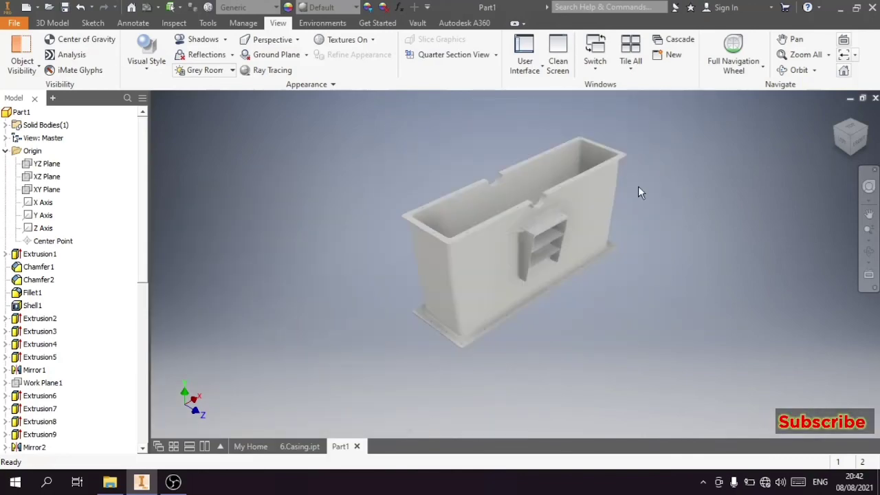